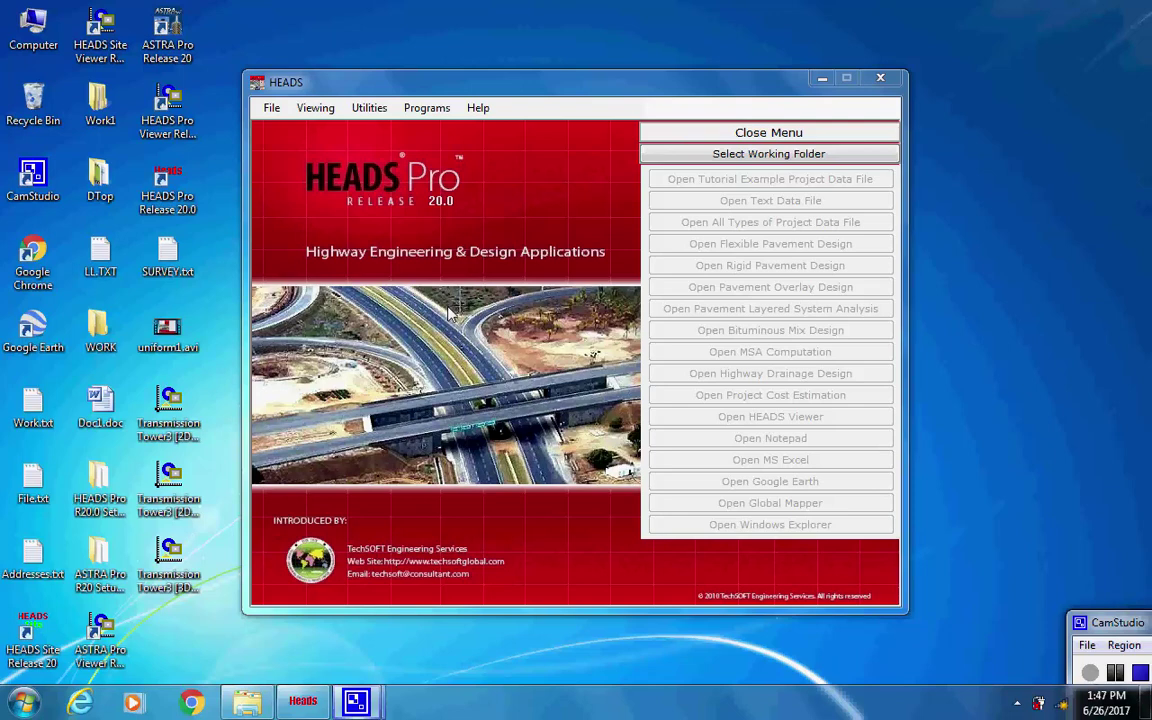
Set the Work folder on the Desktop as the working folder and check its contents in Windows Explorer
click(271, 109)
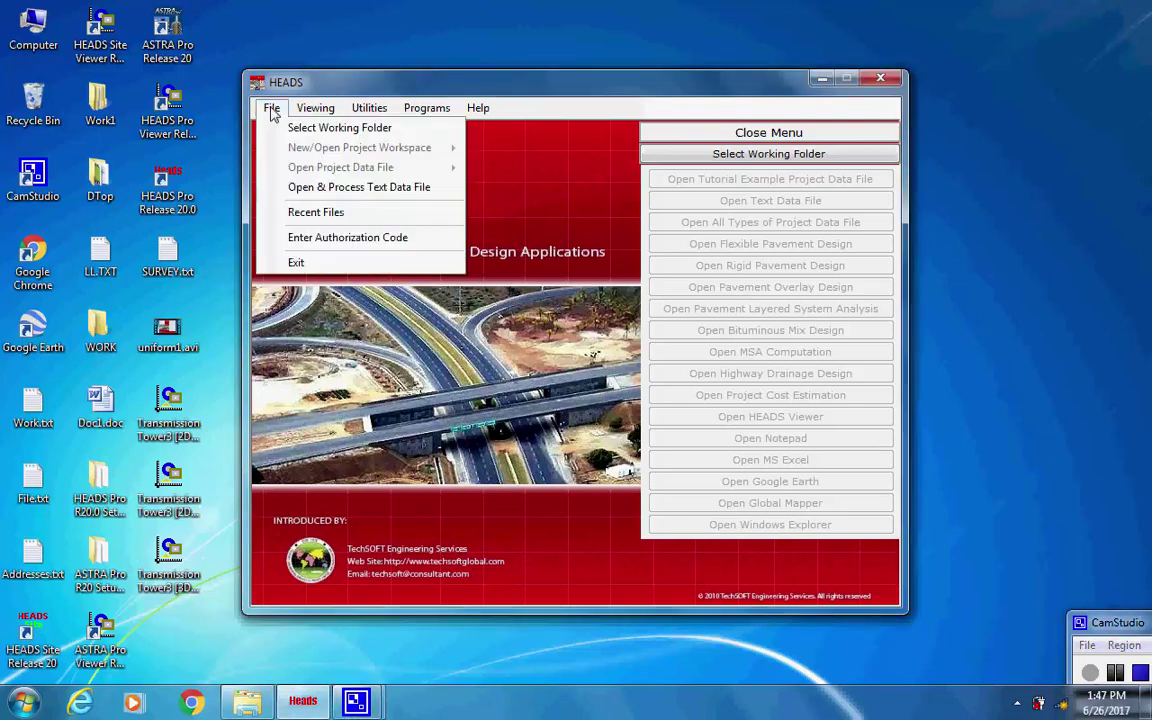
click(360, 127)
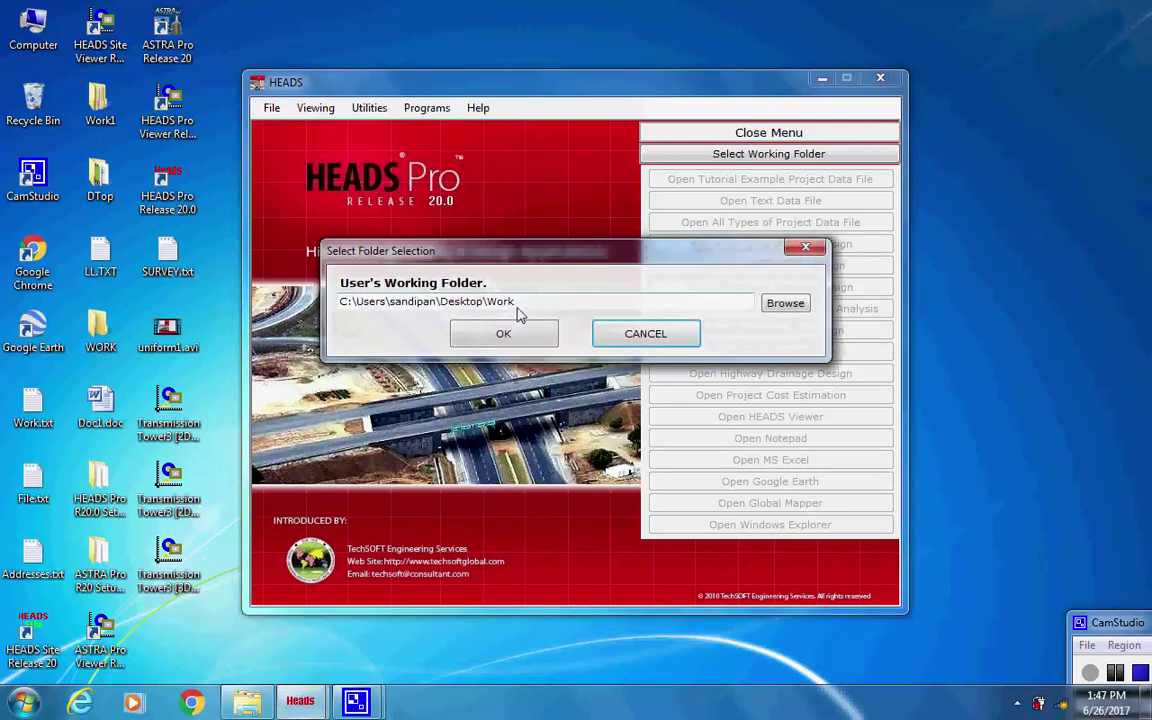
drag(517, 302, 484, 303)
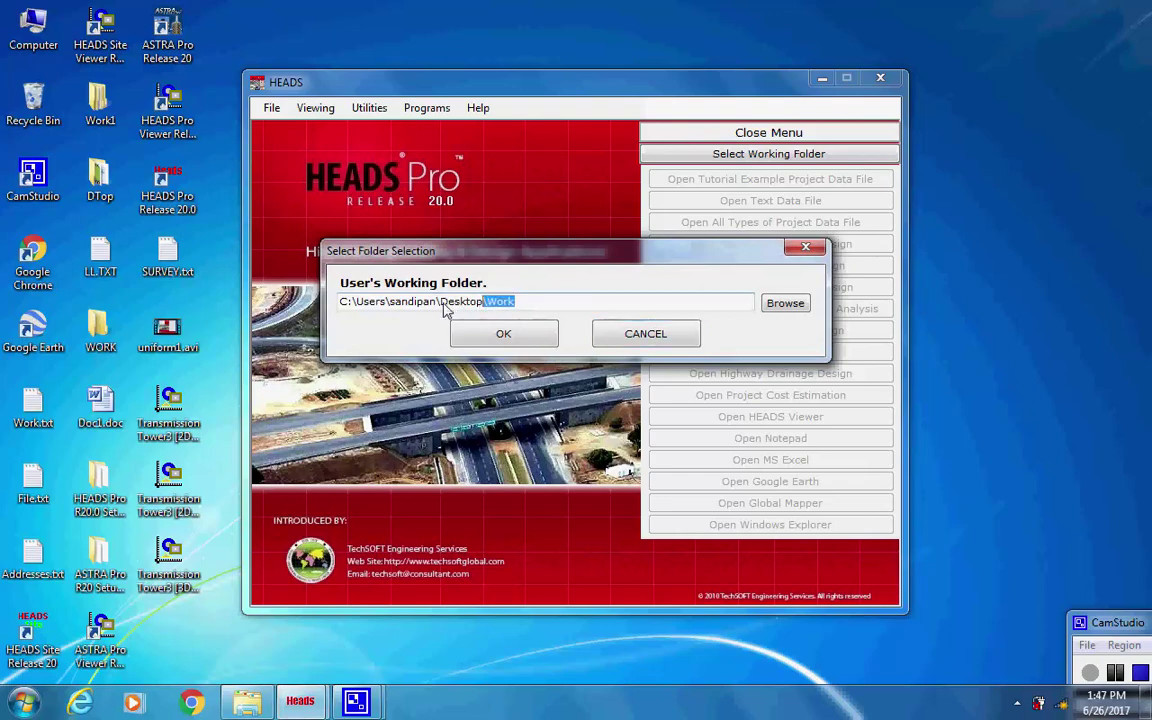
click(508, 303)
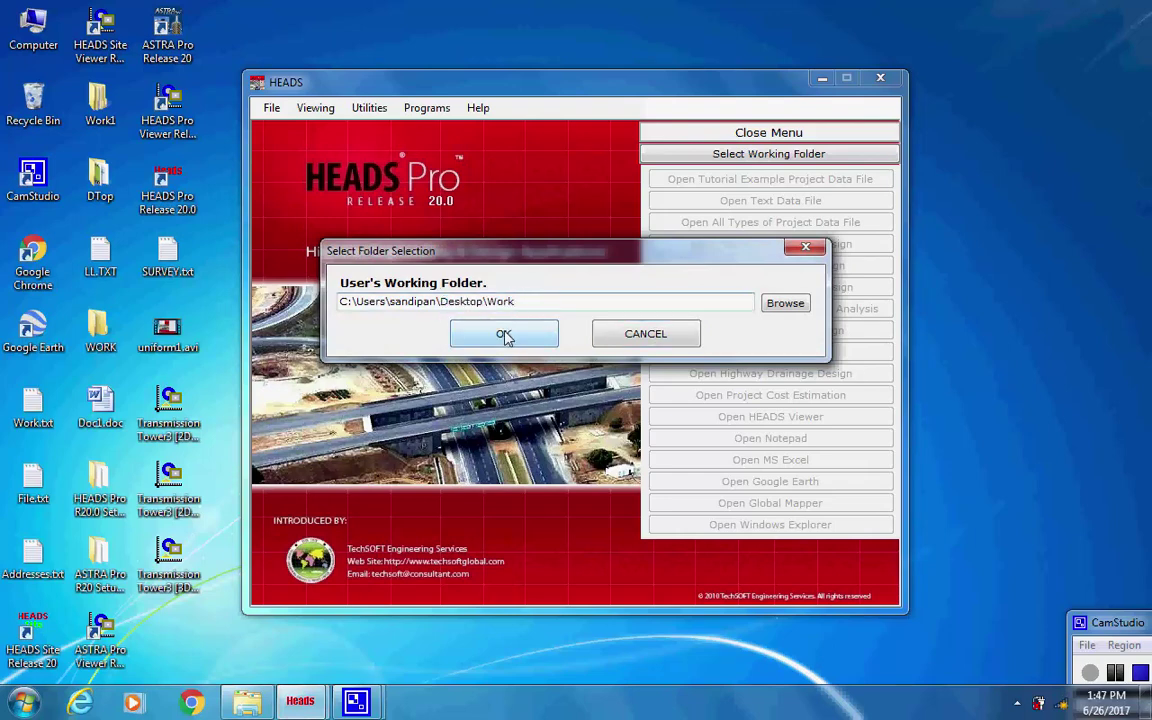
click(505, 336)
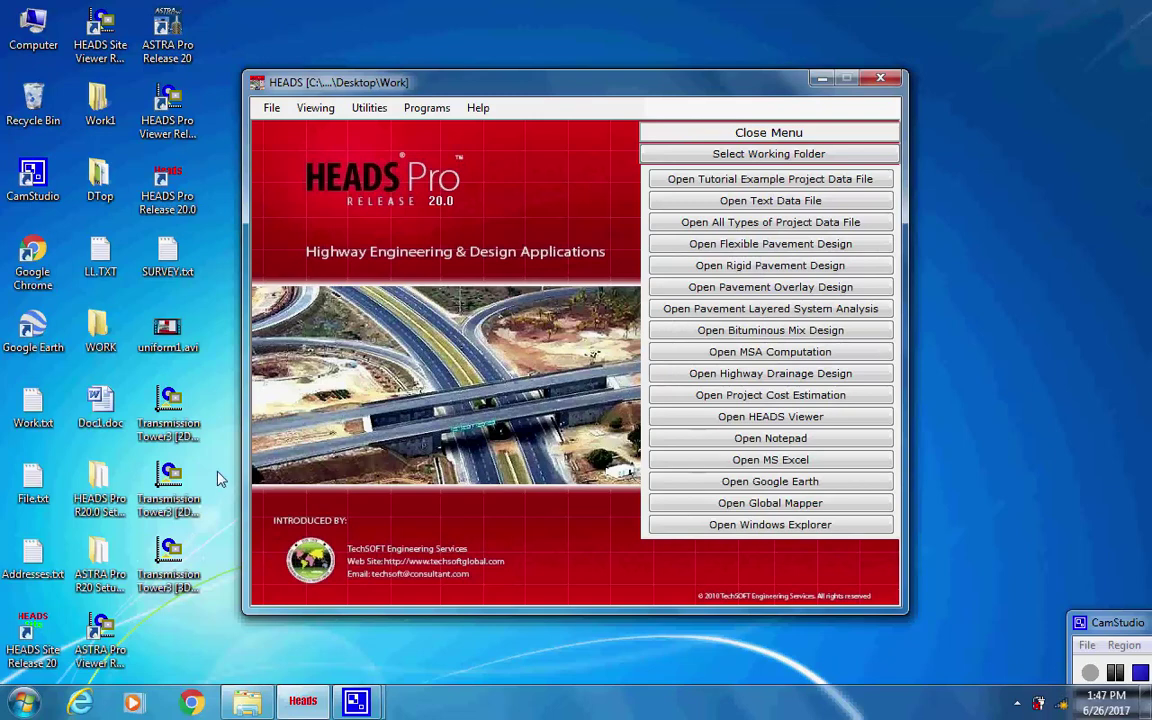
double_click(97, 333)
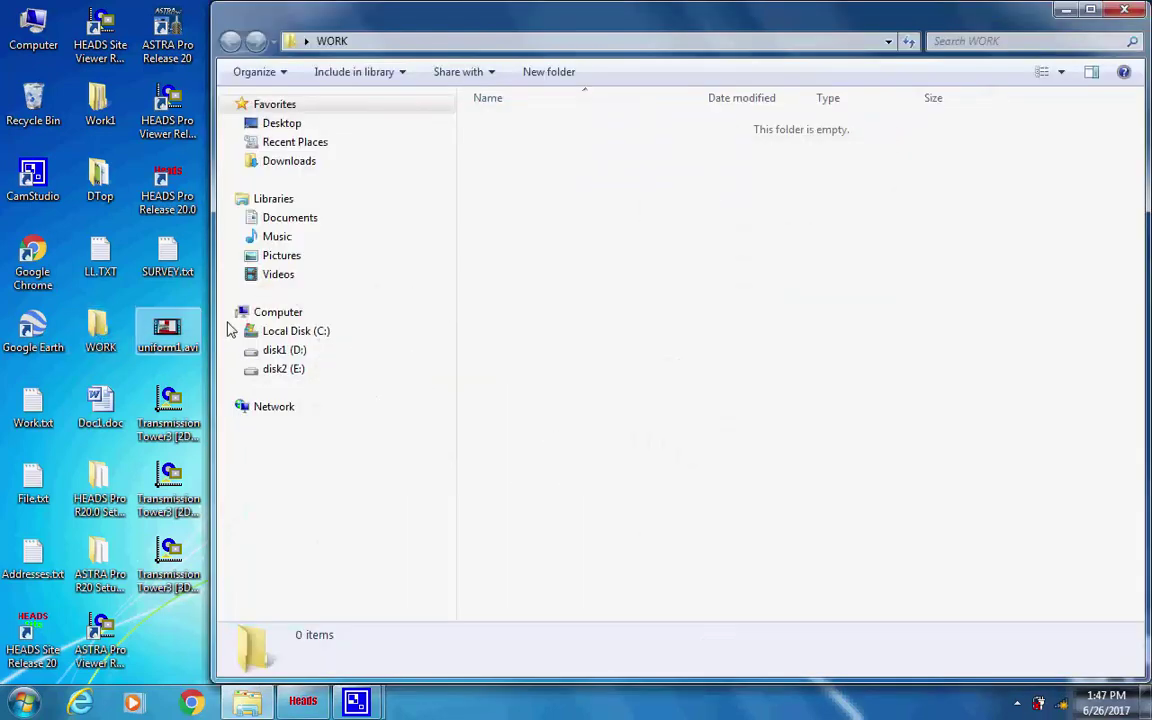
click(304, 701)
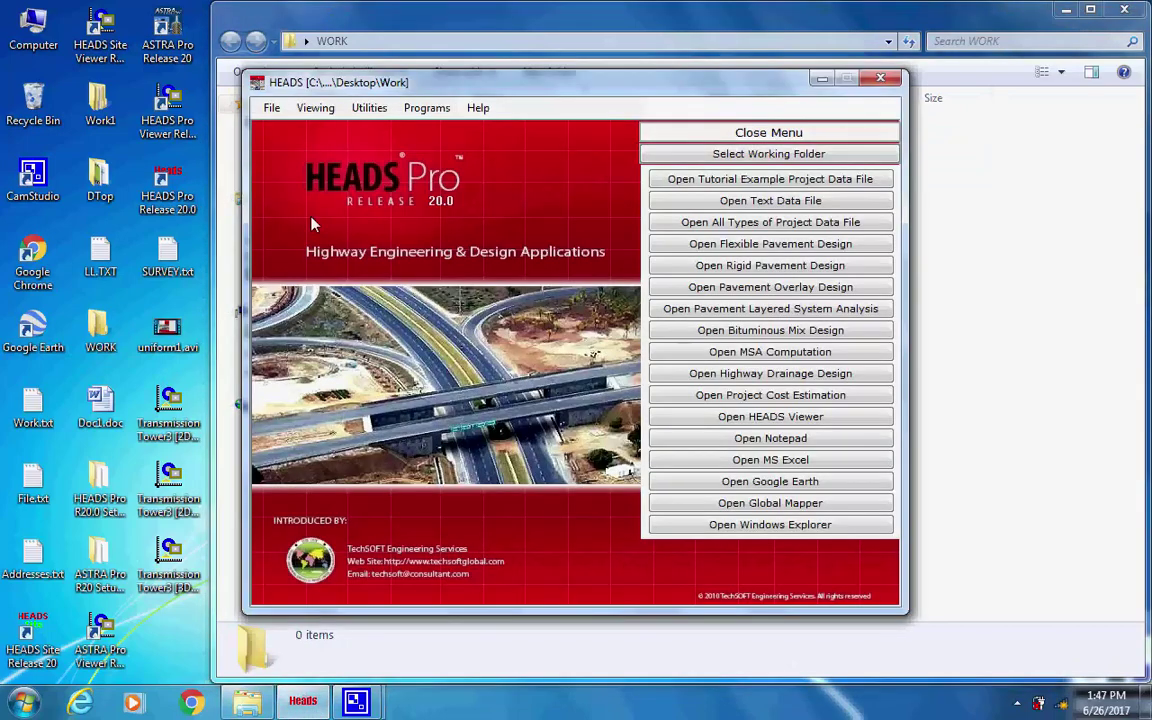
Open a new project workspace for Uniform Section Highway Design in HEADS Pro
click(272, 110)
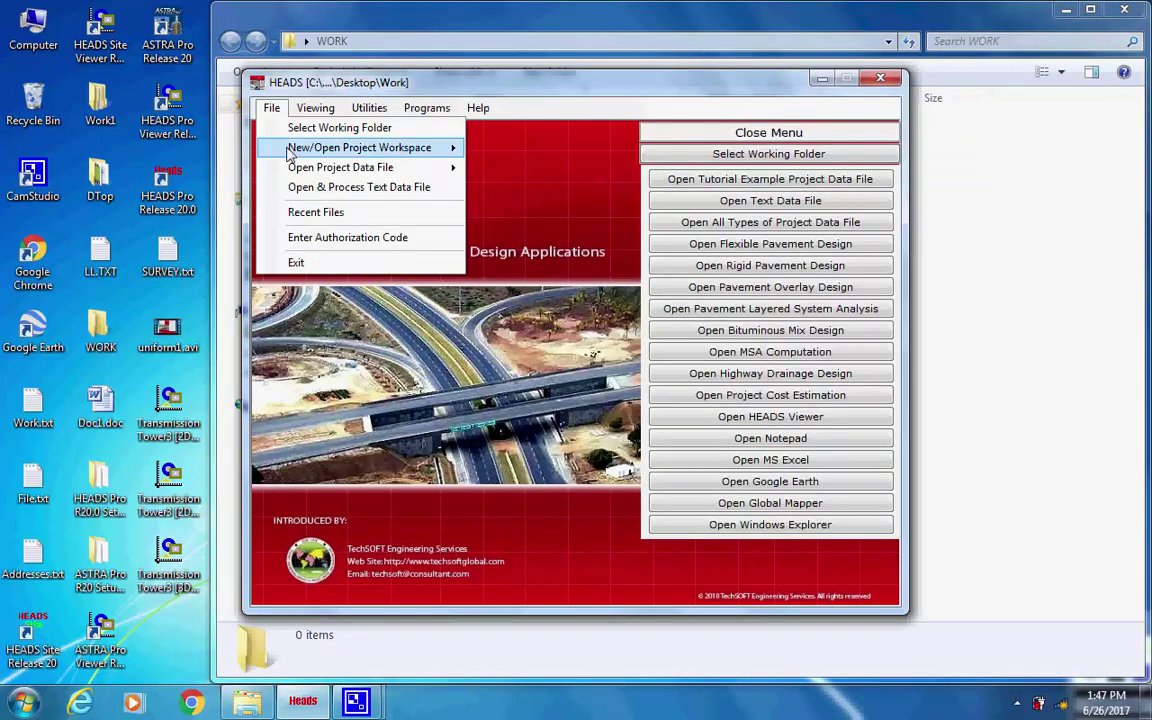
mouse_move(276, 147)
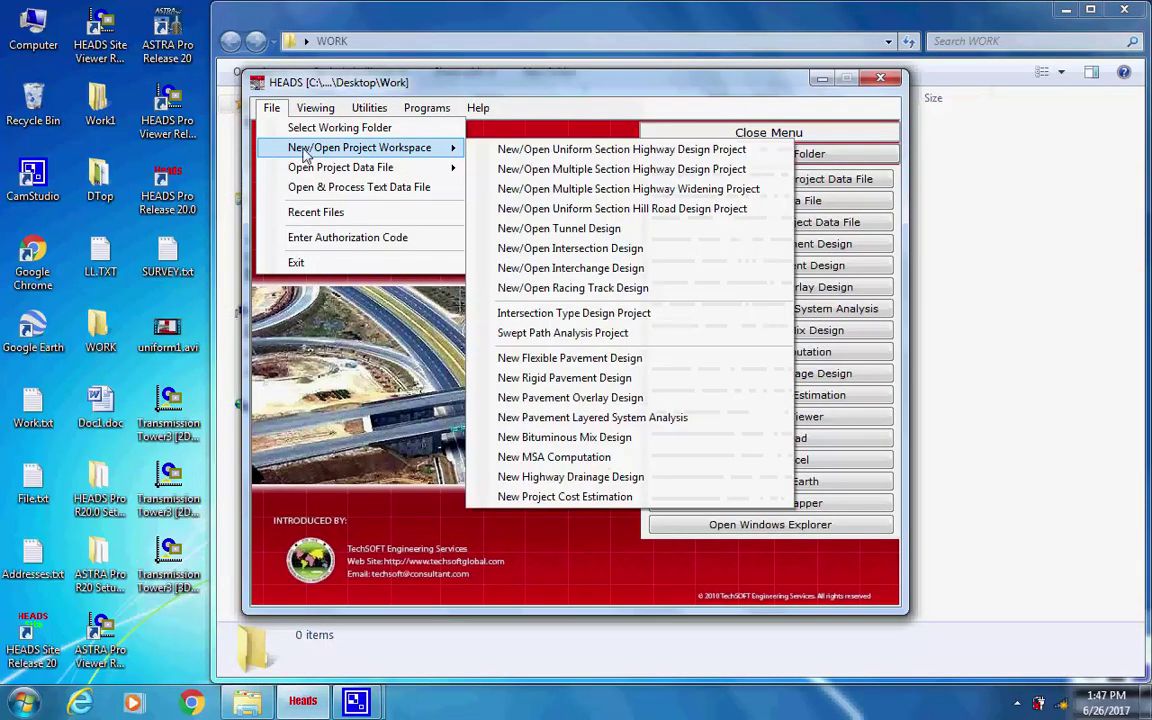
click(752, 152)
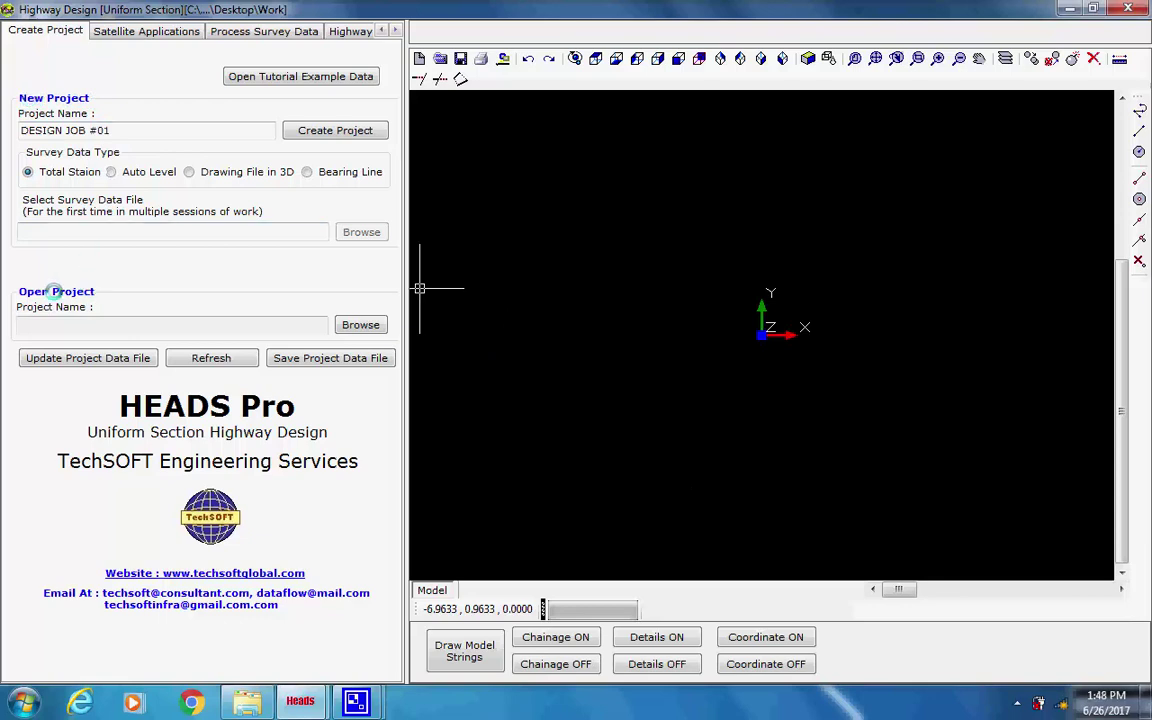
Create the new project under the name DESIGN JOB #01
drag(112, 130, 14, 130)
click(145, 126)
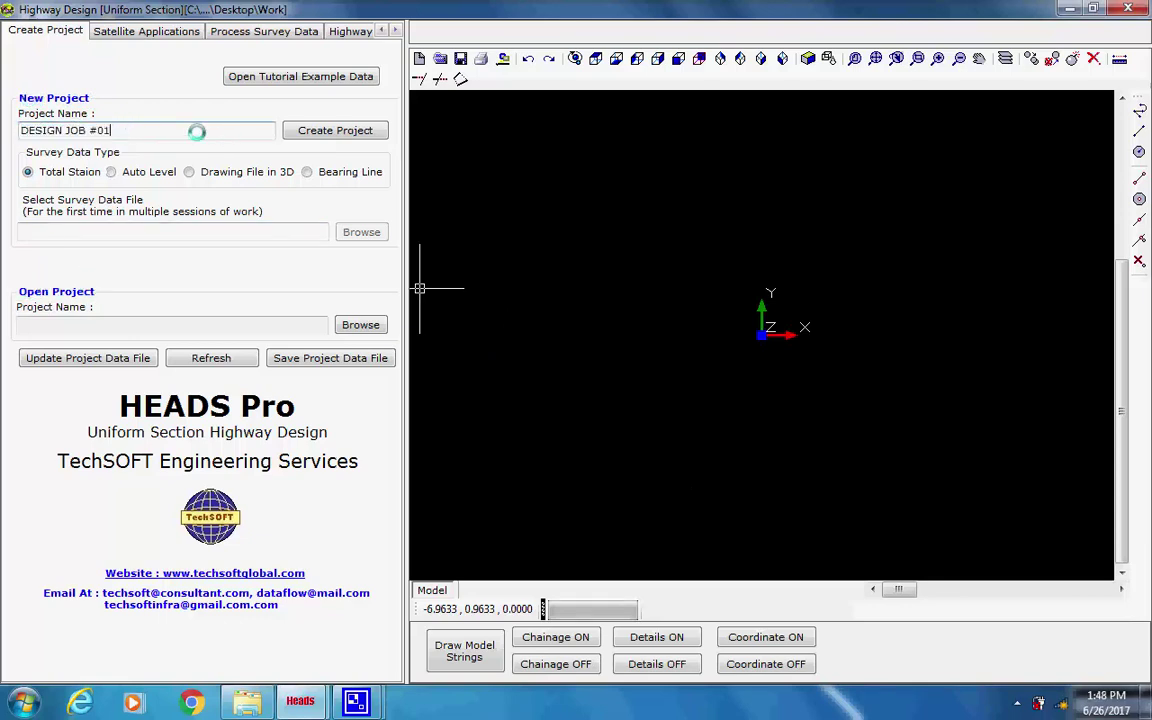
click(303, 131)
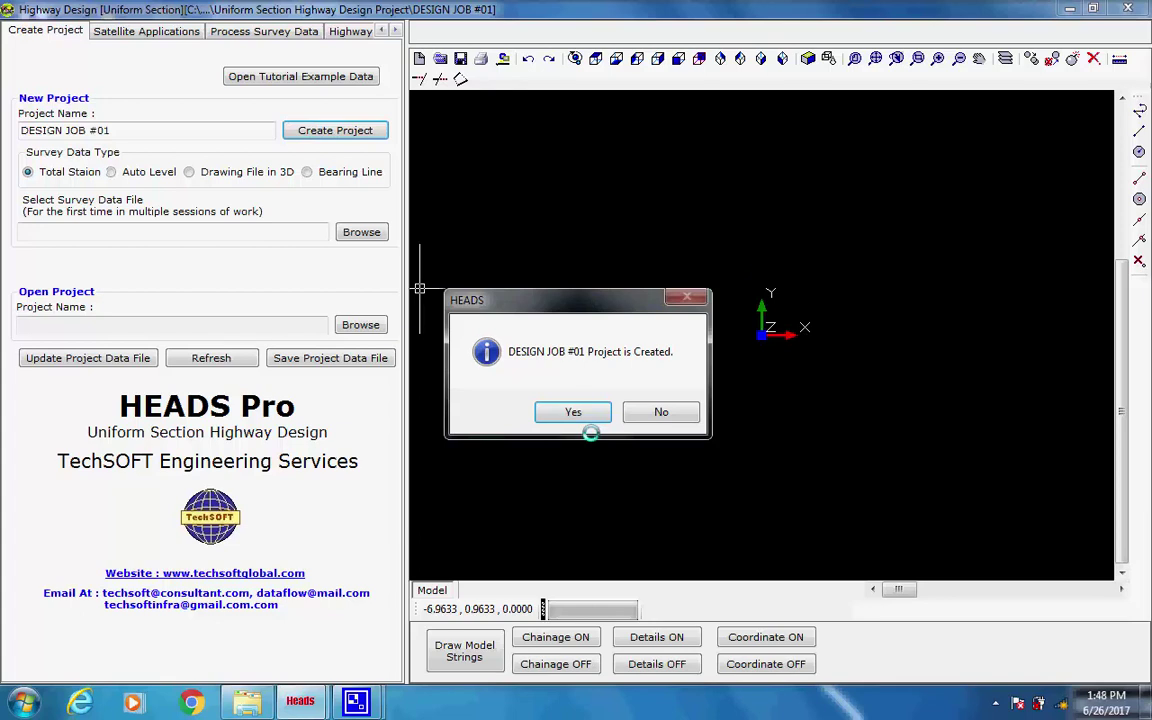
click(576, 412)
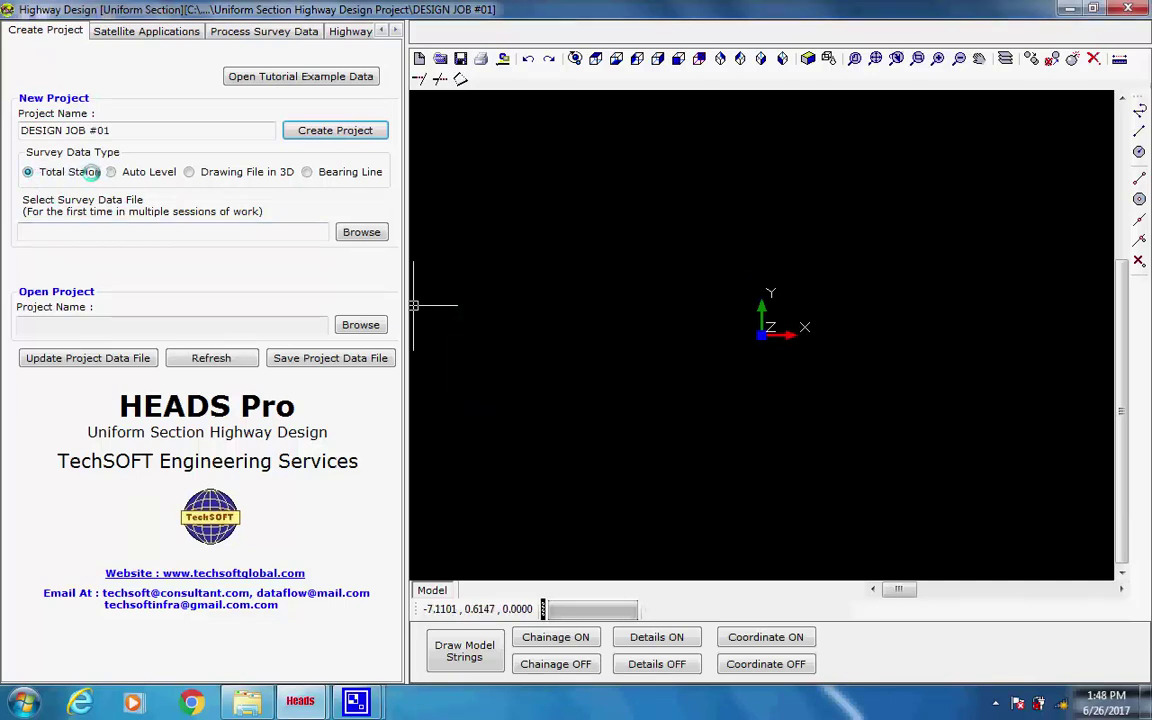
Load SURVEY.txt from the Desktop as the project's Total Station survey data file
click(352, 230)
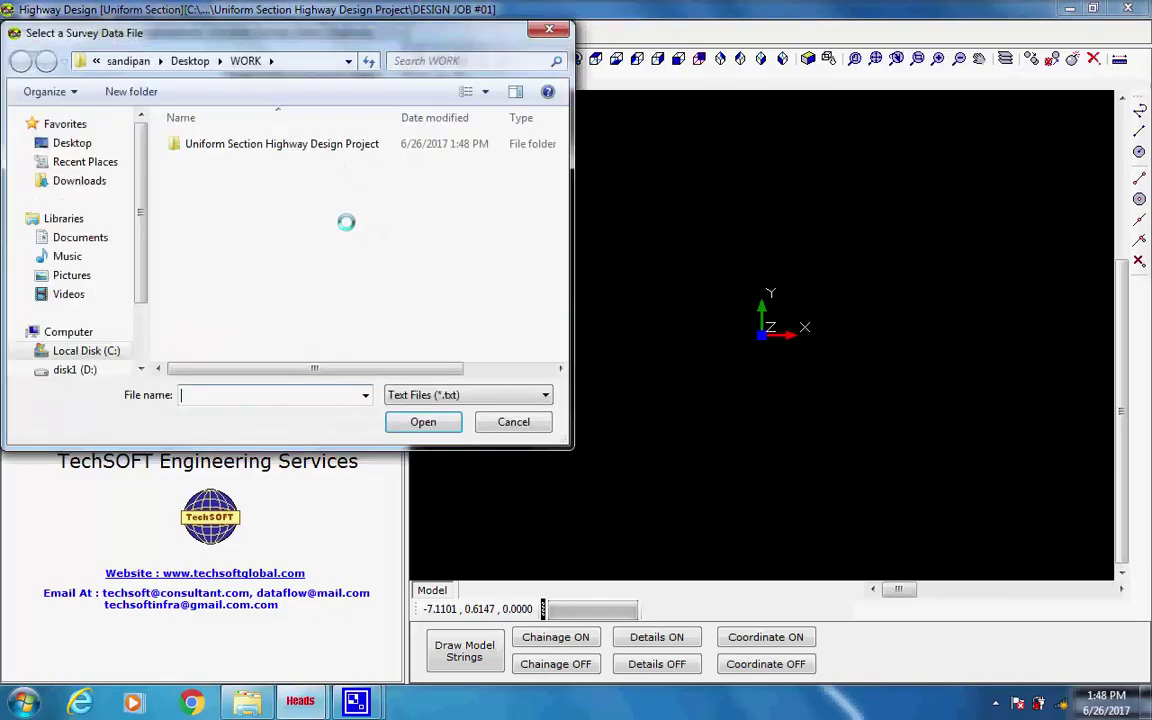
click(72, 143)
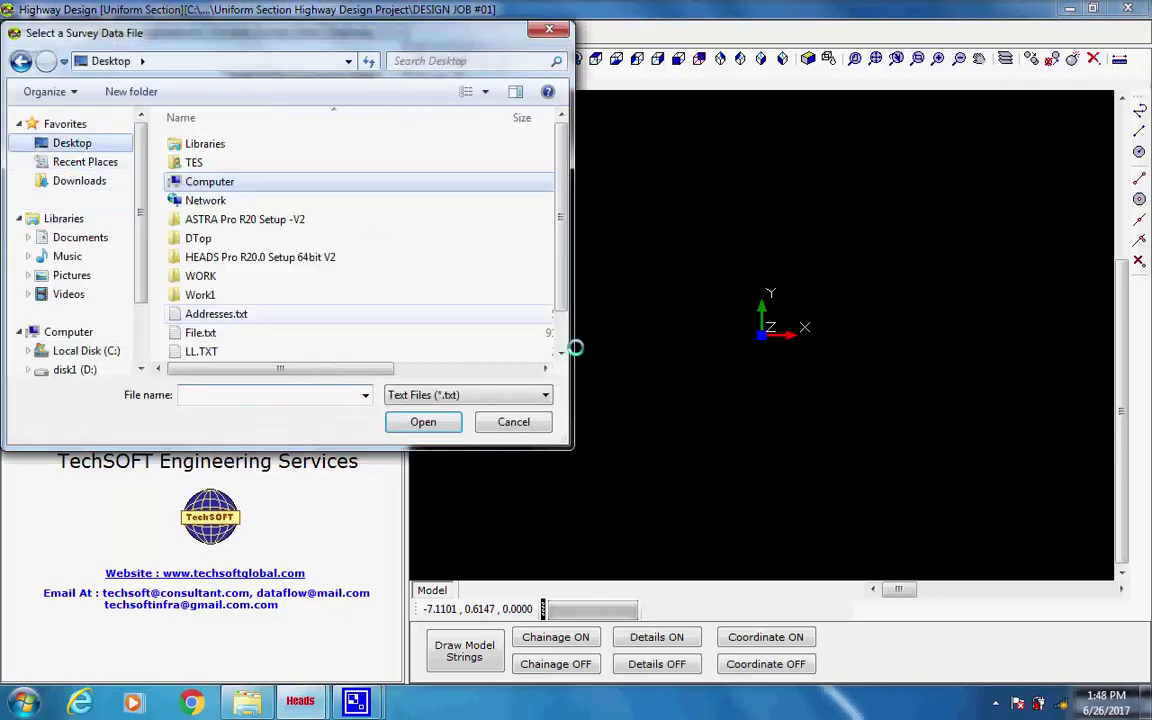
click(559, 356)
click(559, 356)
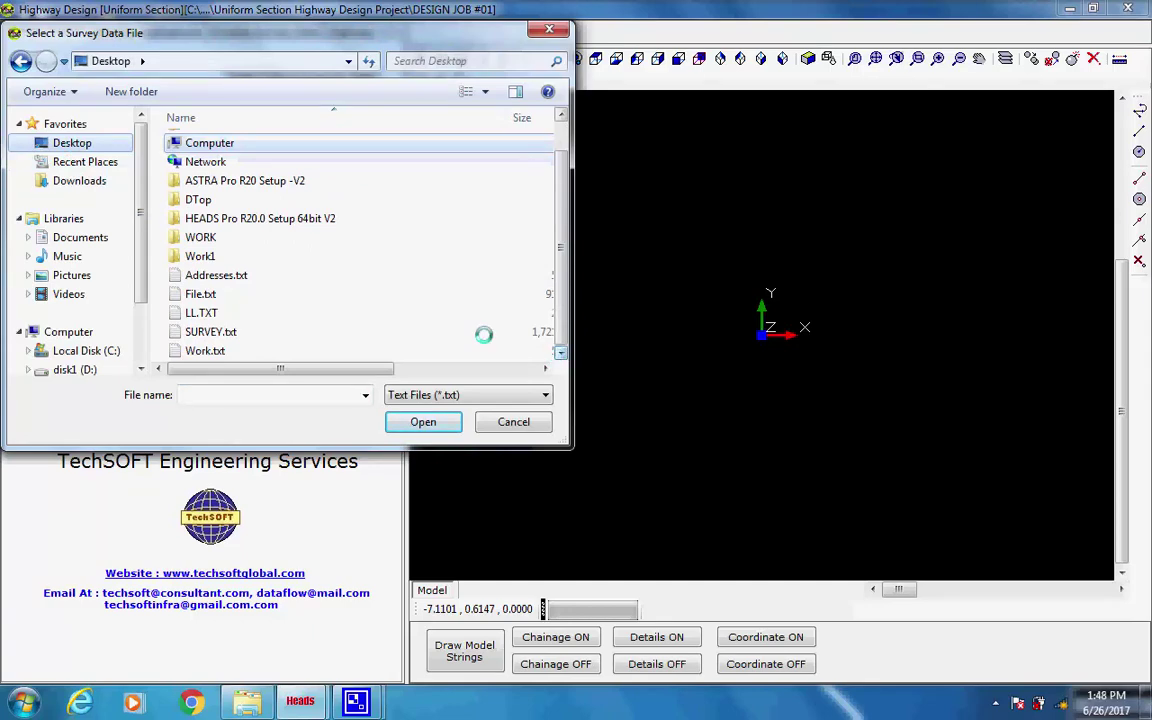
click(205, 331)
click(400, 427)
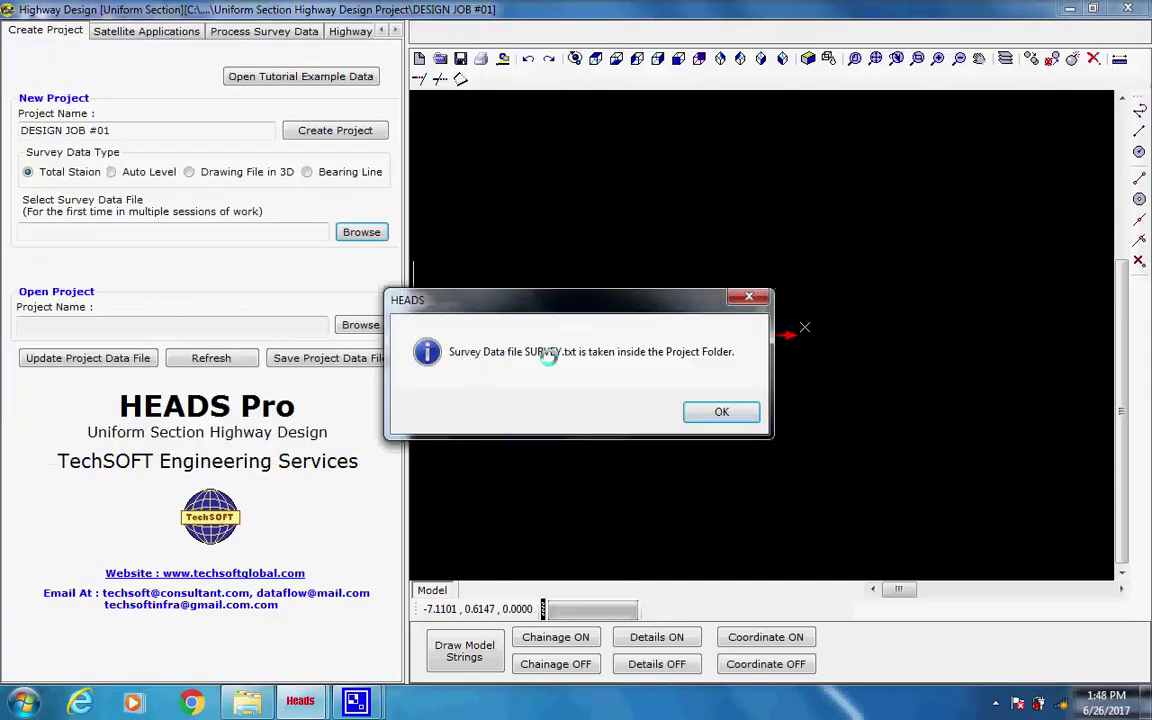
click(718, 411)
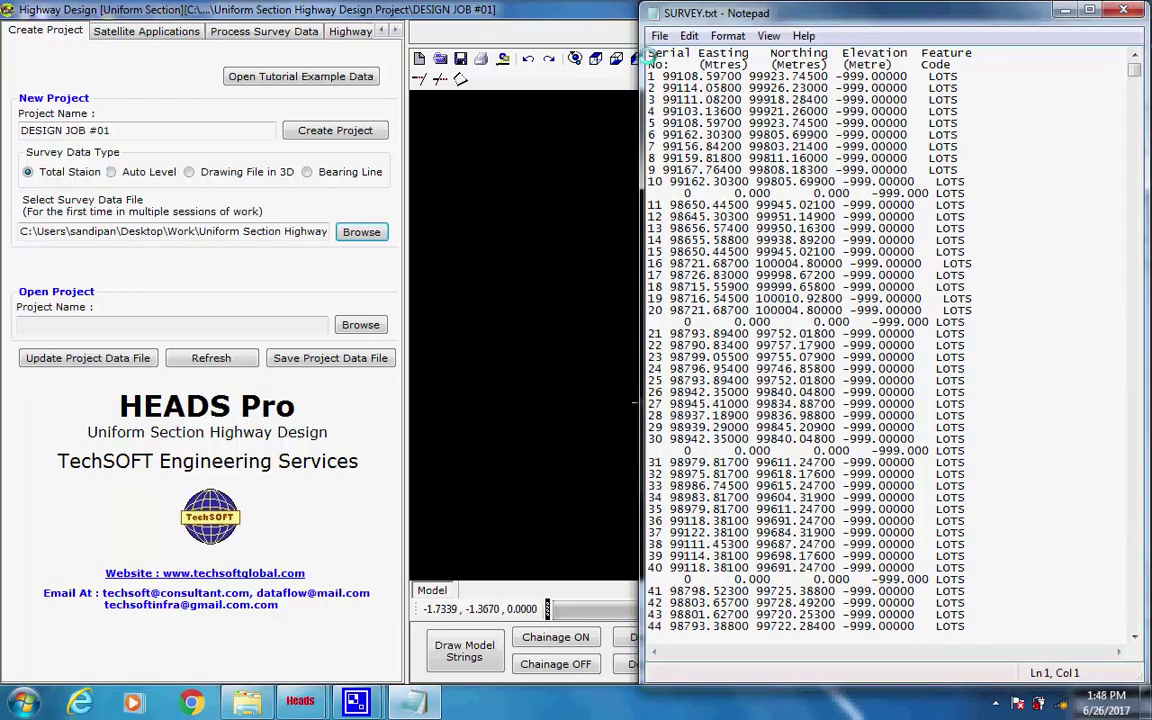
Examine the column headings and point rows of SURVEY.txt through to its end, and close the file
drag(650, 52, 977, 70)
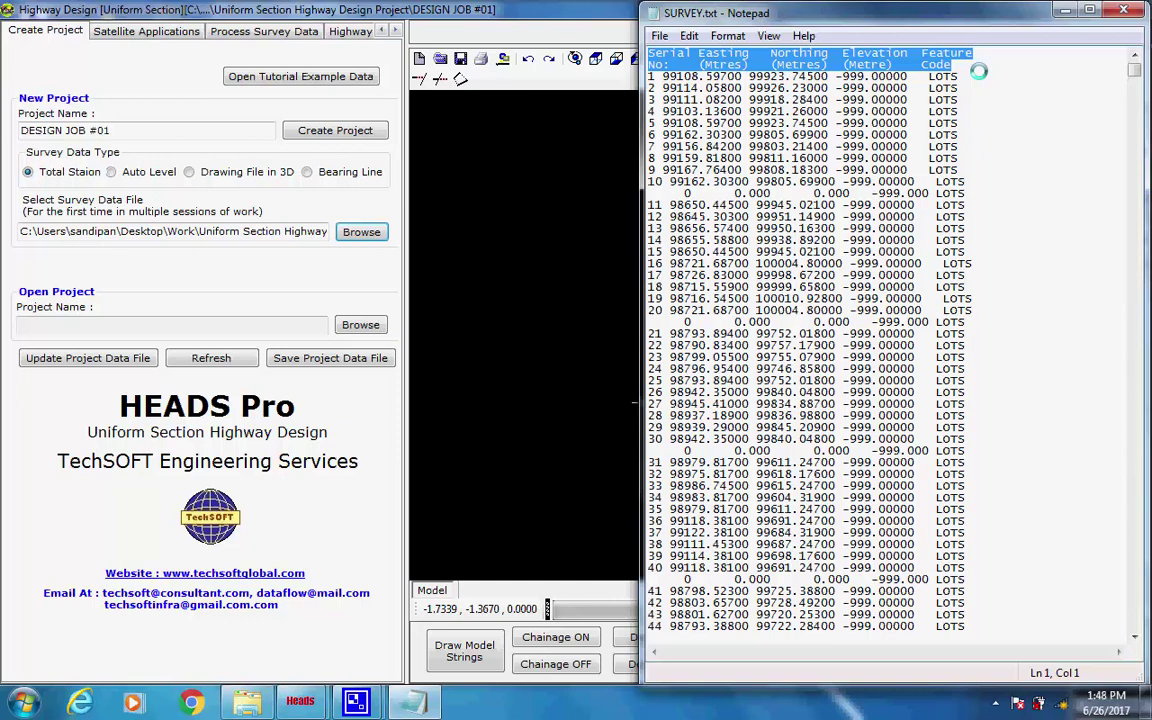
drag(977, 70, 978, 70)
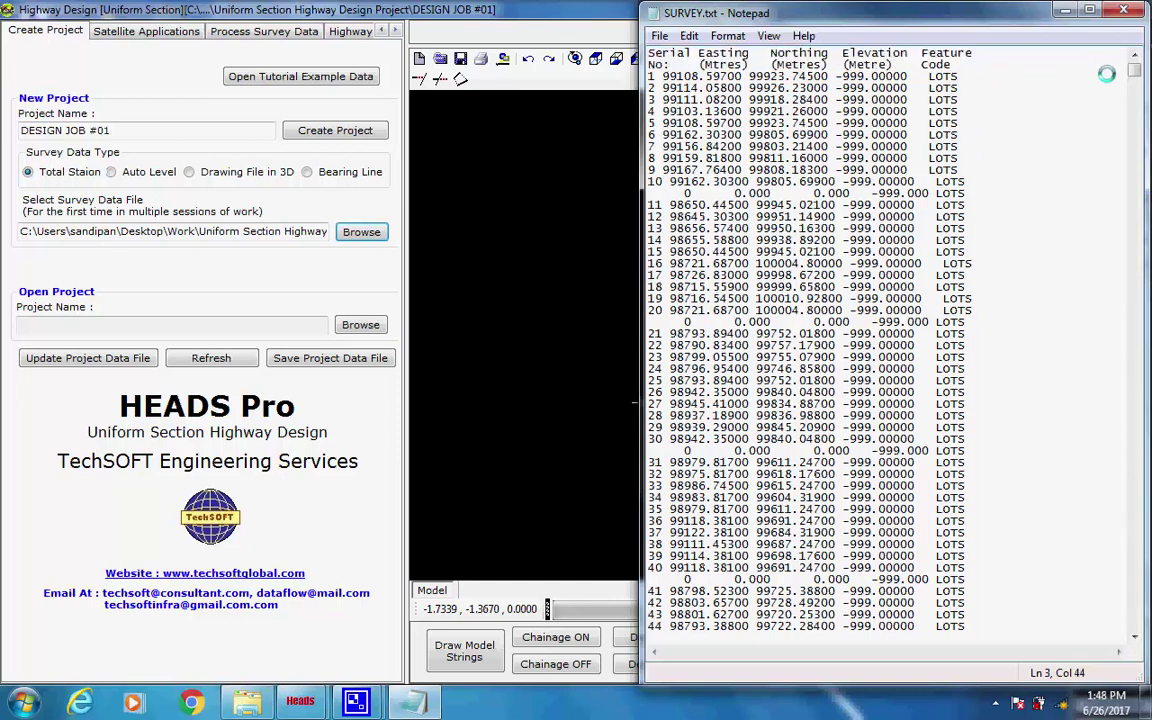
scroll(1135, 358, down, 20)
drag(1135, 358, 1137, 597)
key(ctrl+Home)
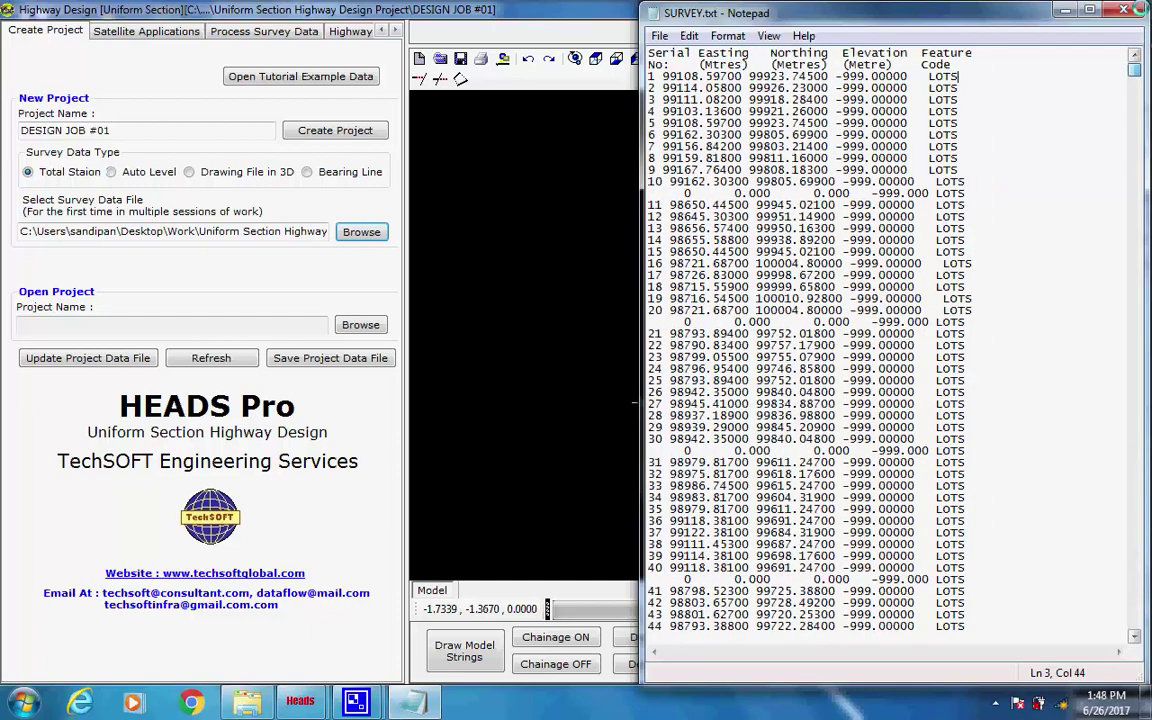
key(alt+F4)
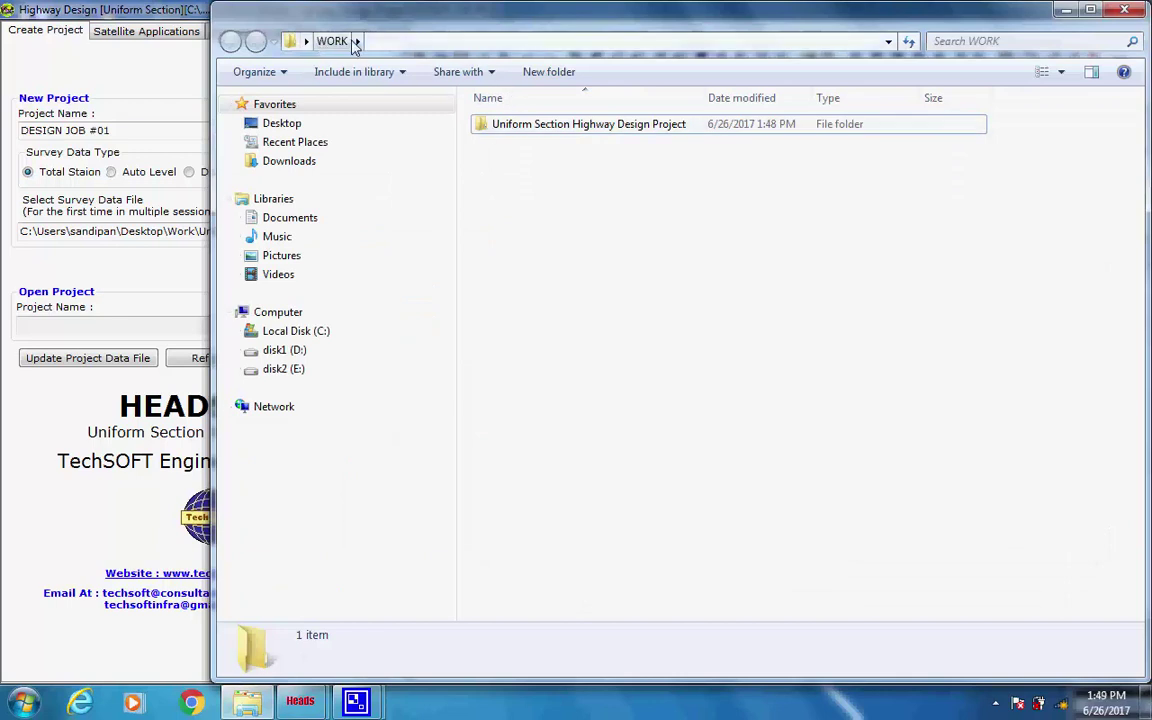
Inspect the copy of SURVEY.txt in the DESIGN JOB #01 project folder, and close the file and folder window
double_click(476, 124)
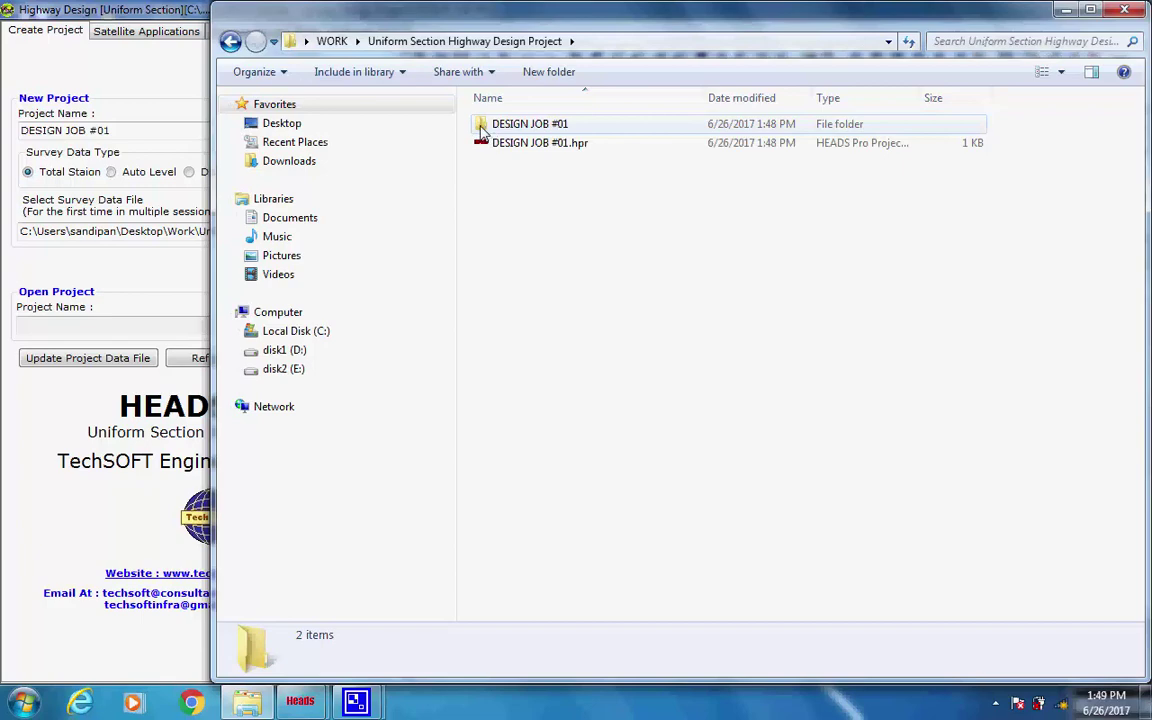
double_click(483, 128)
double_click(483, 128)
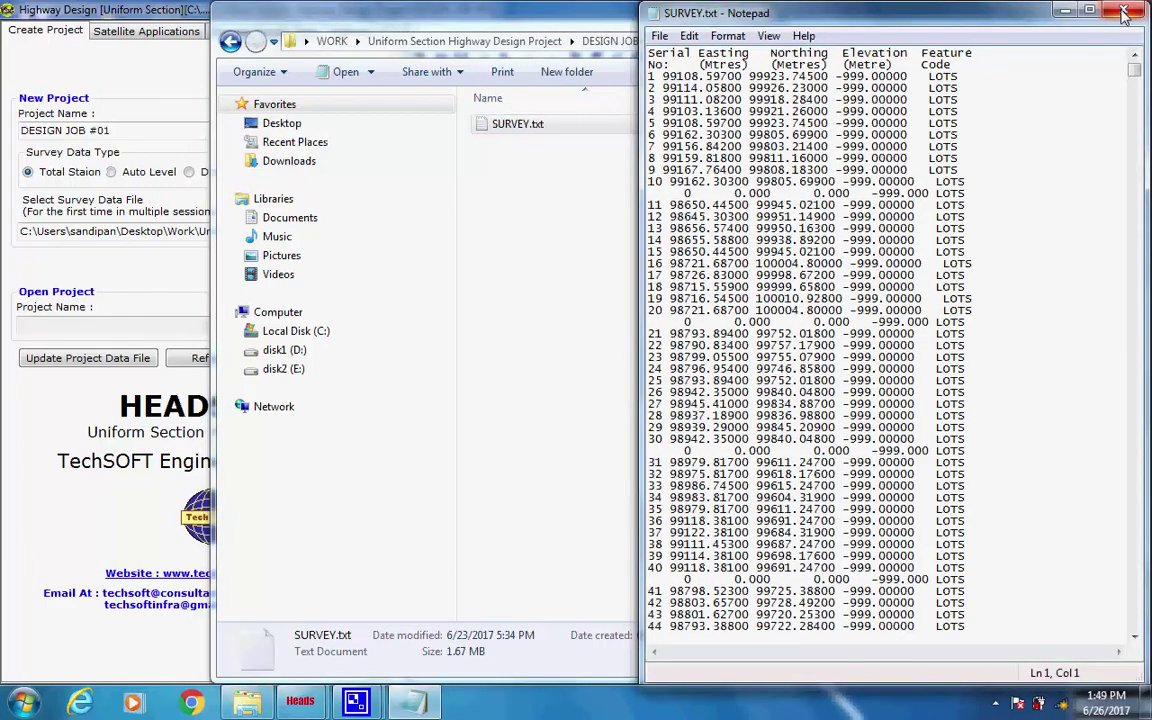
key(alt+F4)
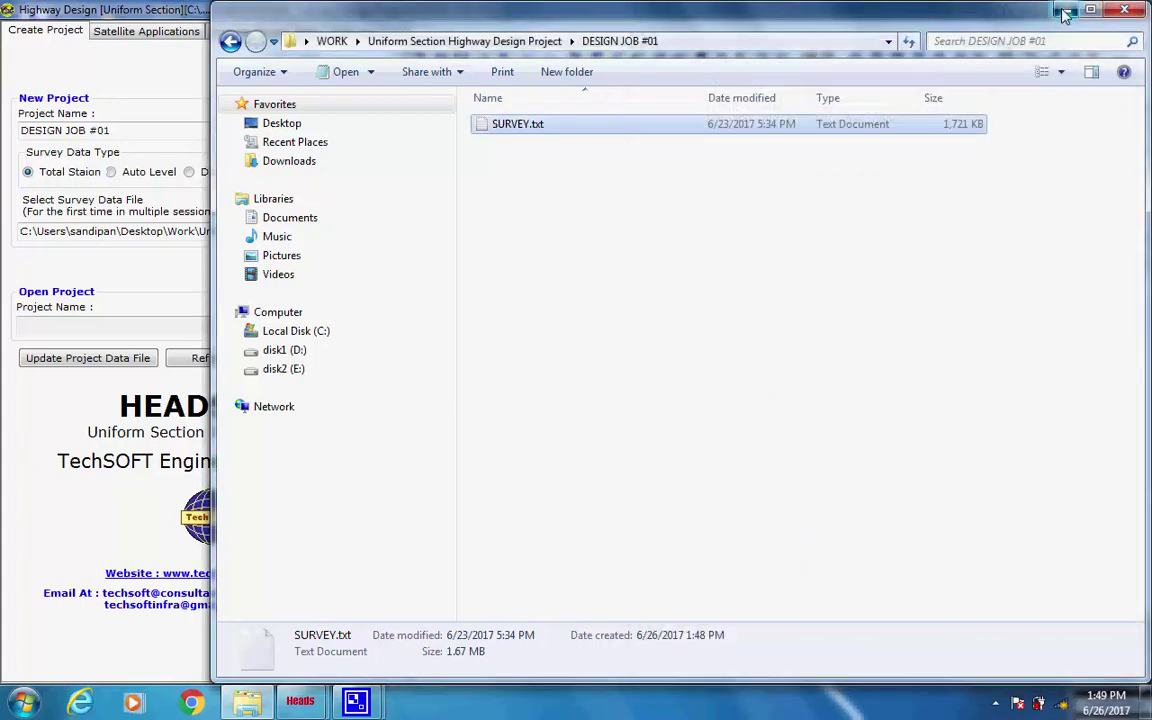
key(alt+F4)
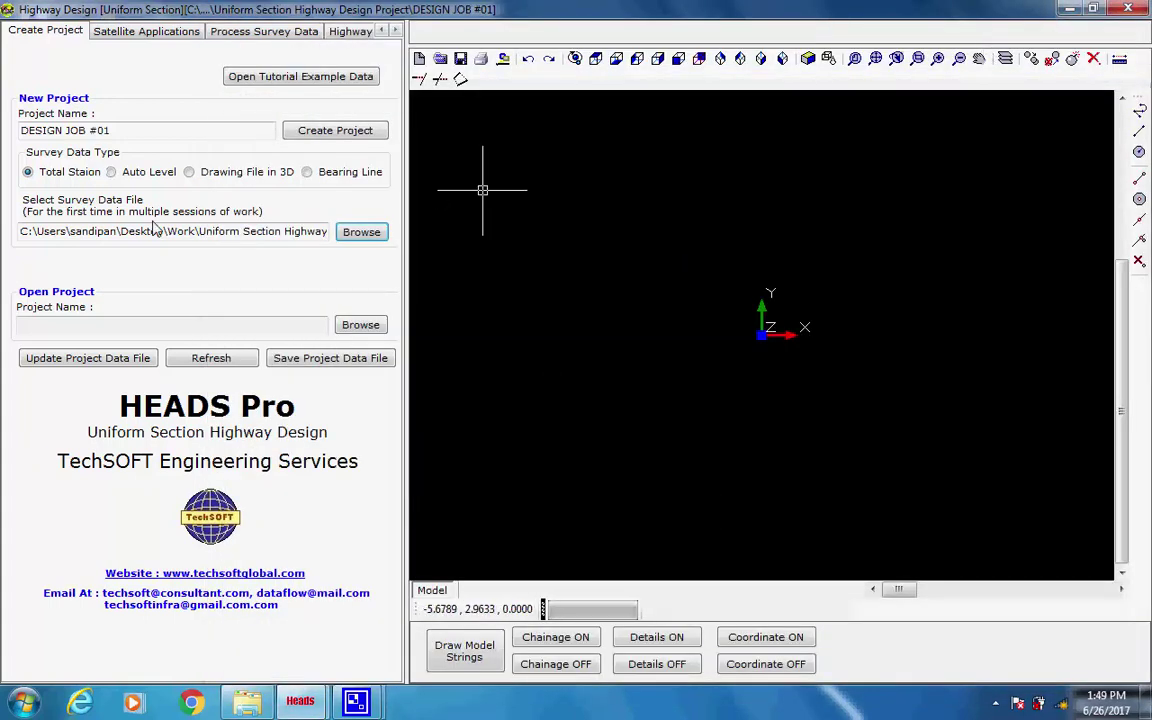
Create the ground model from the survey data with UTM Data Conversion, accepting the listed TM and GPS coordinates for both points
click(153, 33)
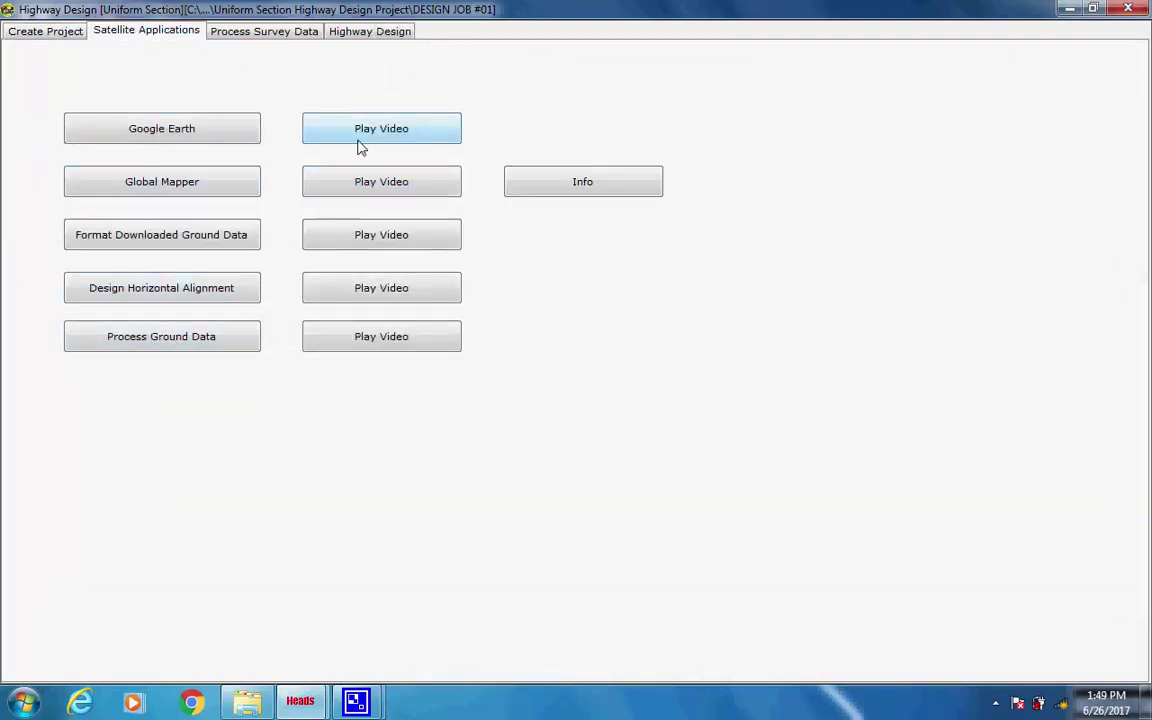
click(291, 33)
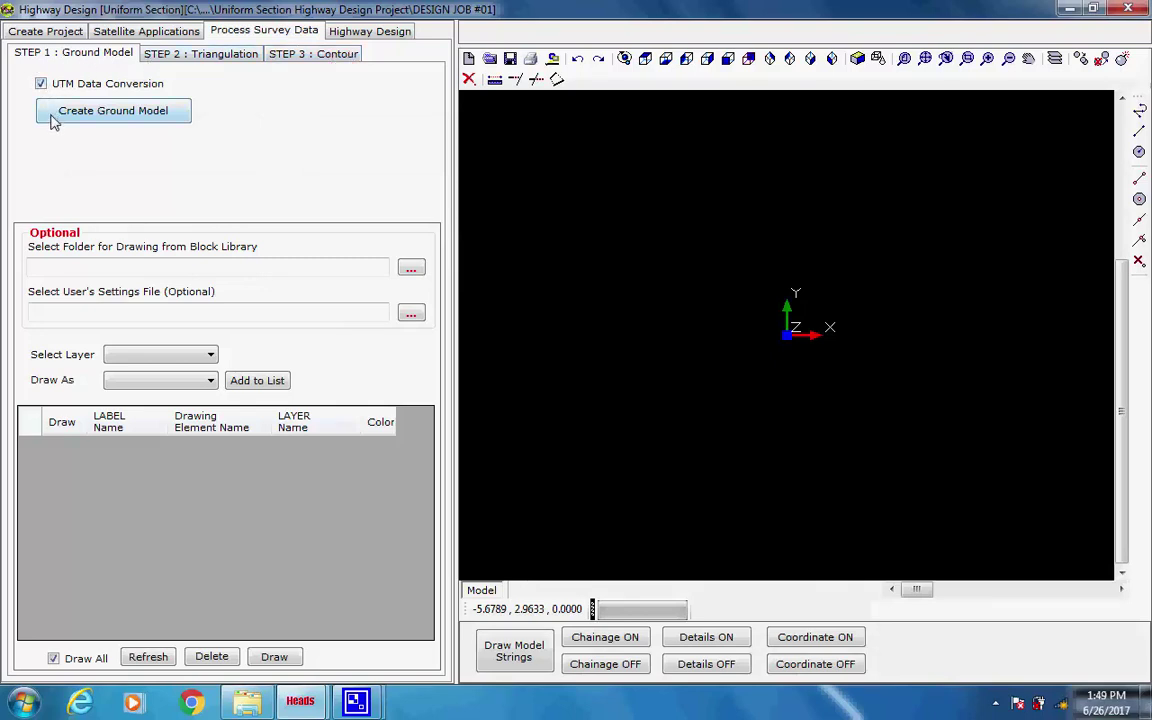
click(55, 117)
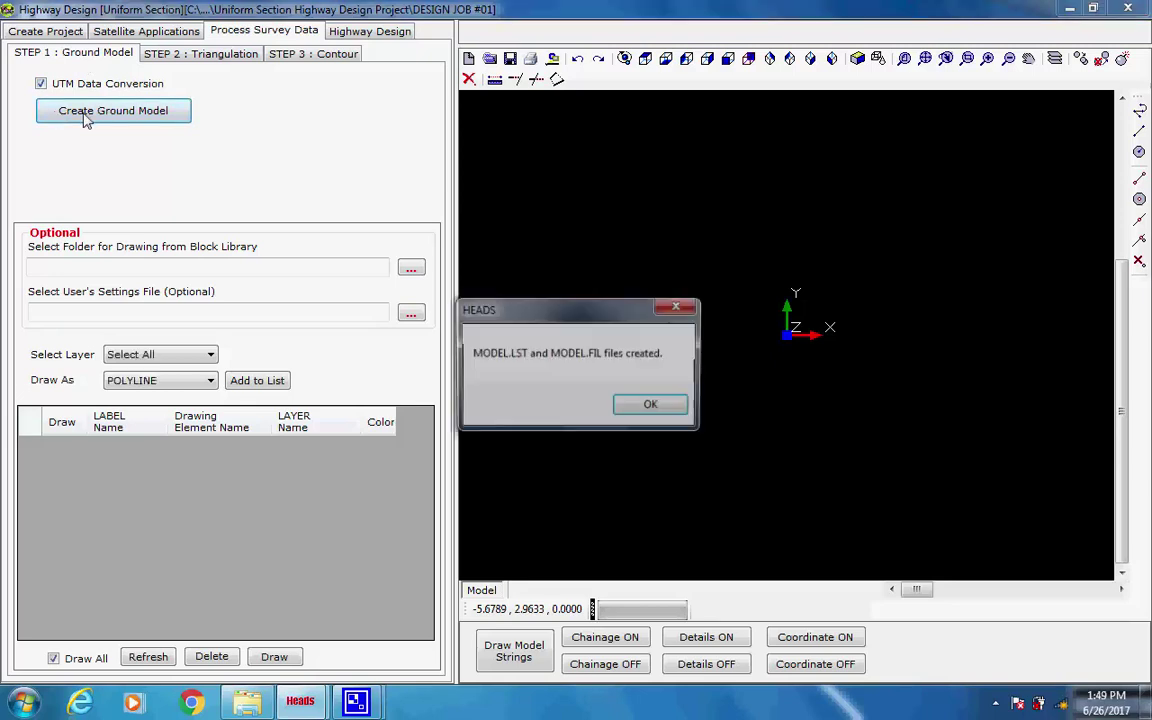
click(652, 409)
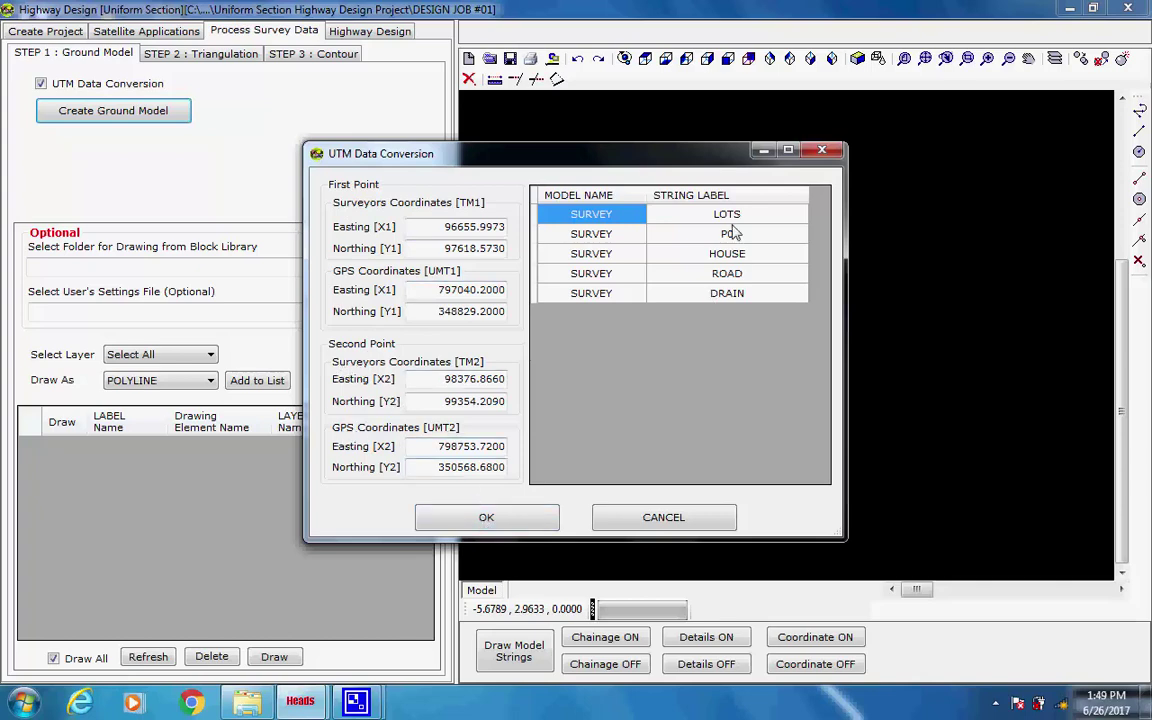
click(488, 519)
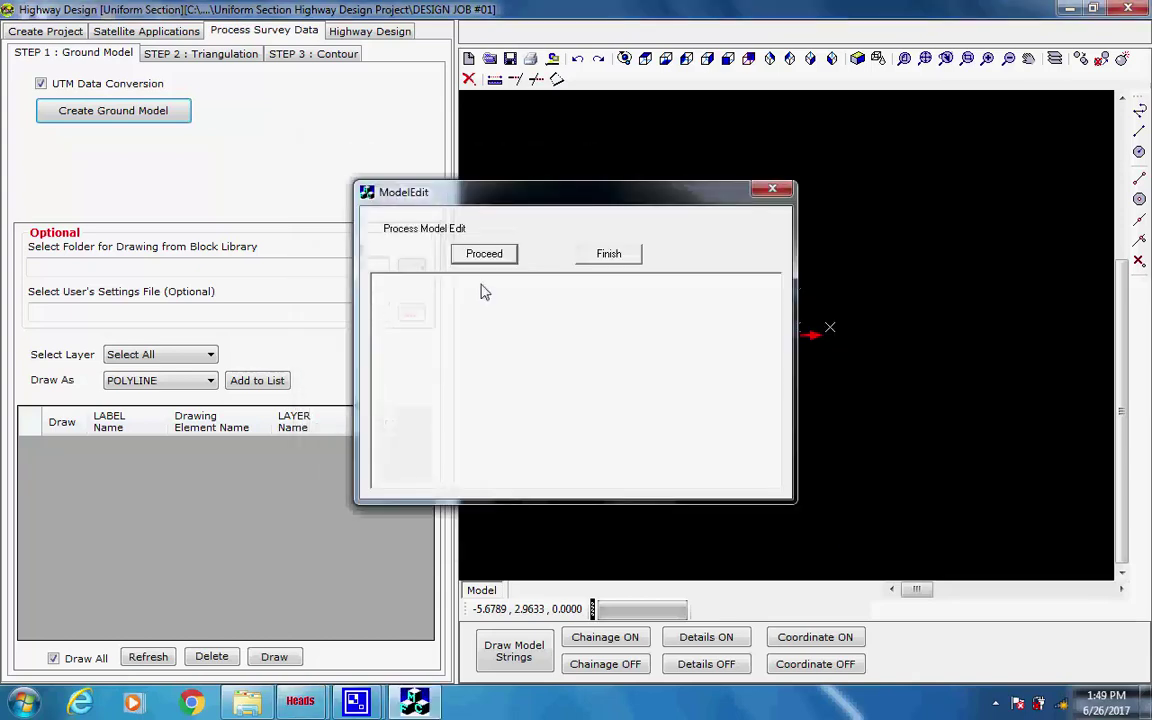
Run the Model Edit process on the ground model and finish it to load the string labels for drawing
click(484, 256)
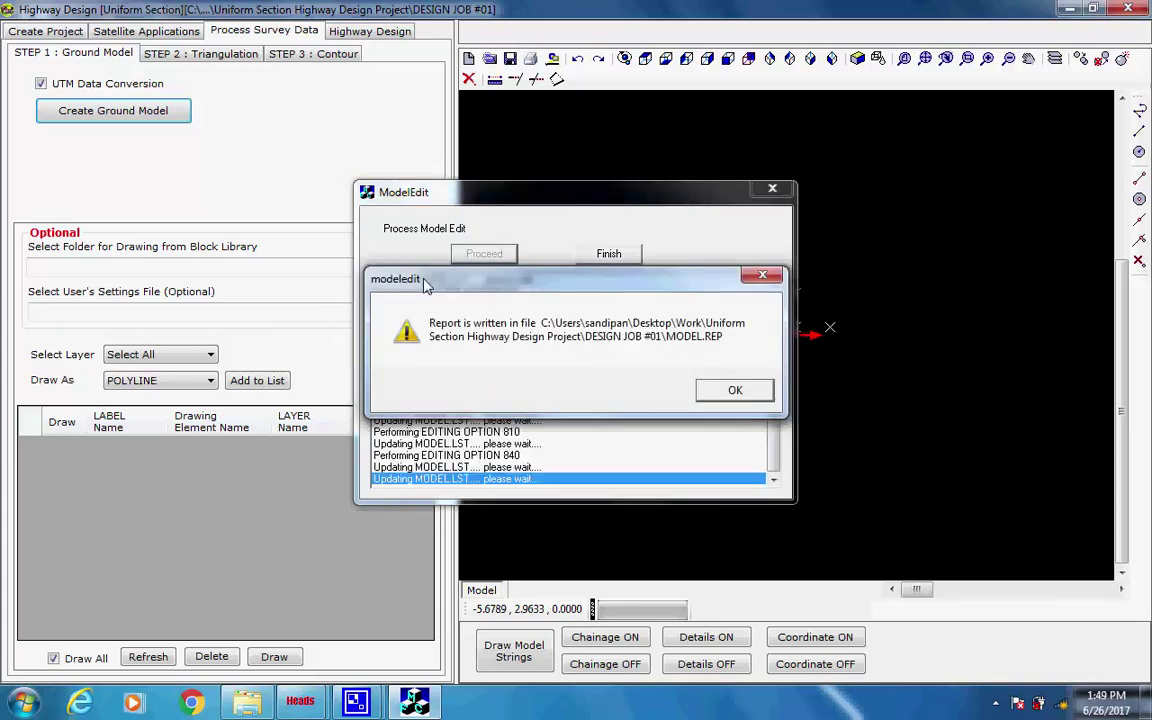
click(729, 394)
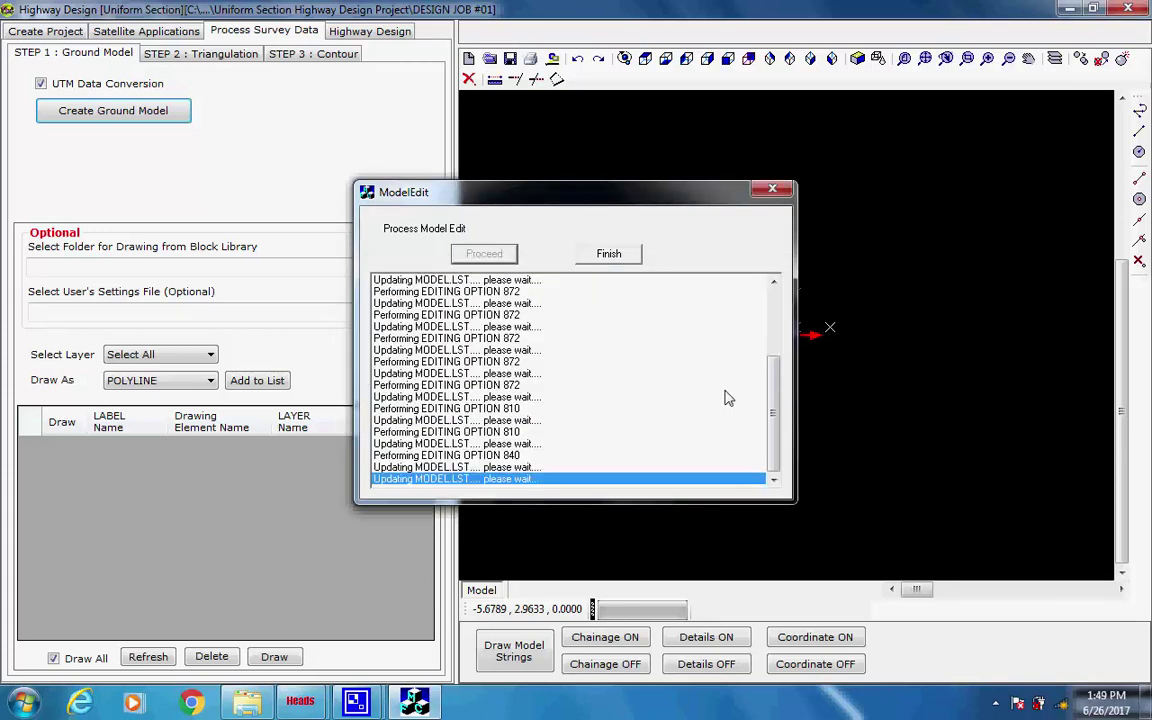
click(612, 255)
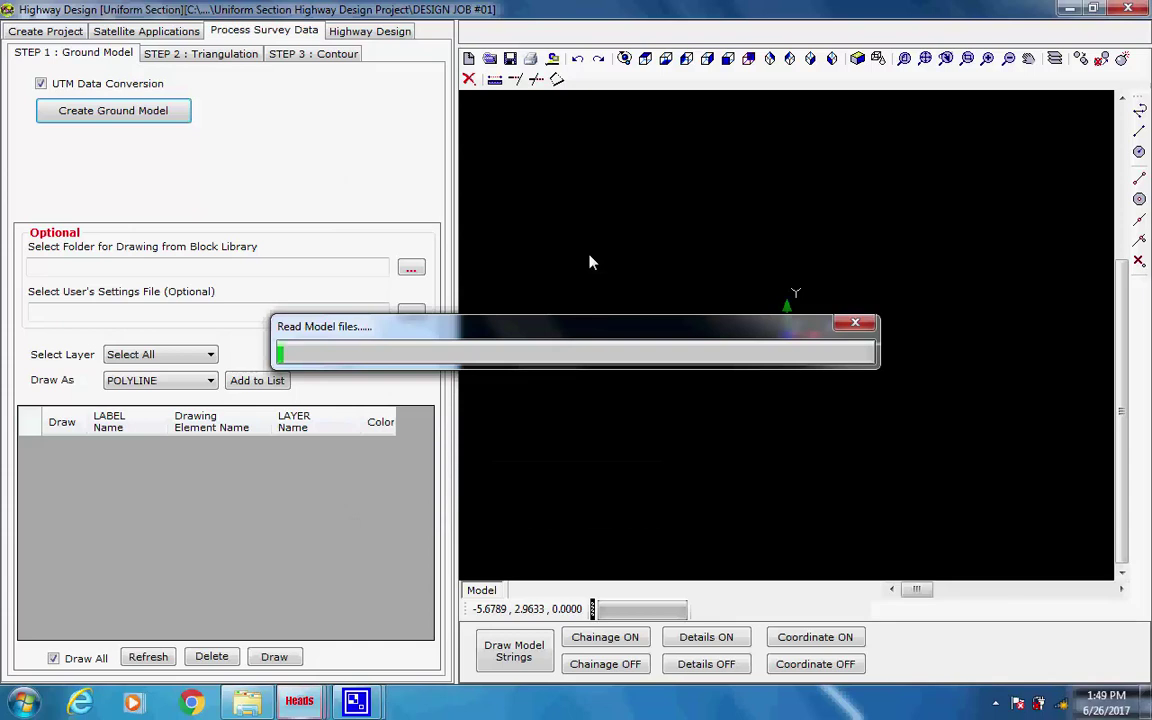
mouse_move(355, 700)
click(310, 655)
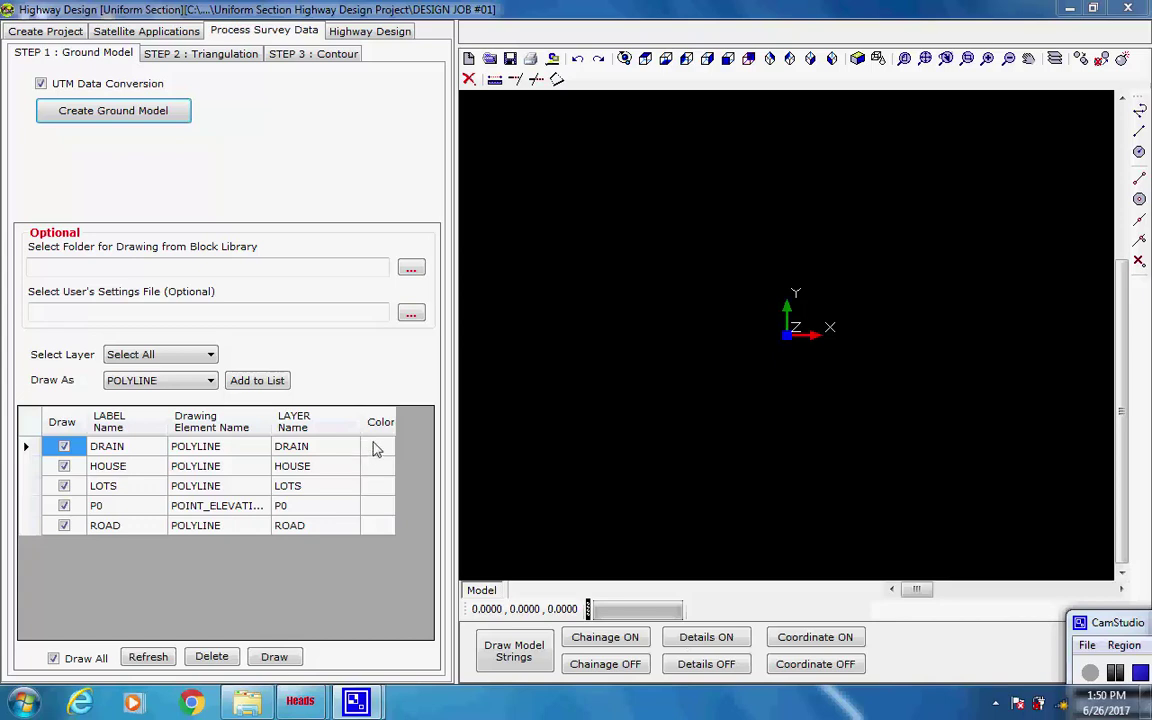
Set the drawing colours of the string labels to cyan for DRAIN, magenta for HOUSE and green for LOTS
click(375, 452)
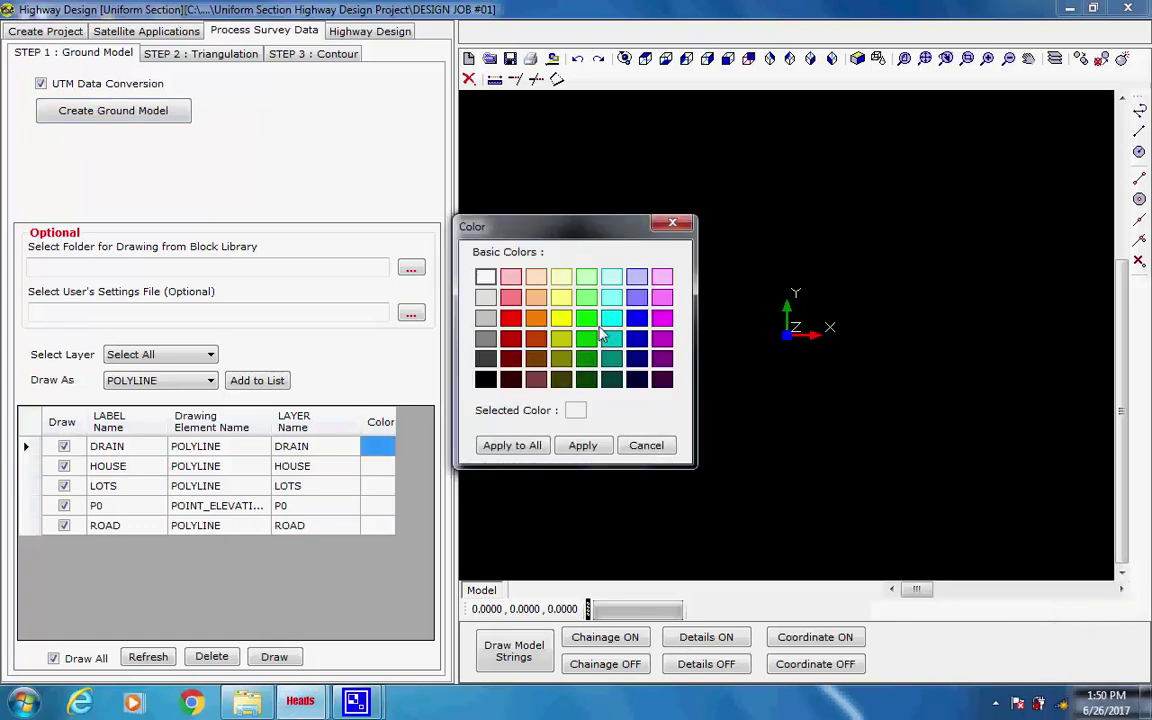
click(611, 318)
click(583, 446)
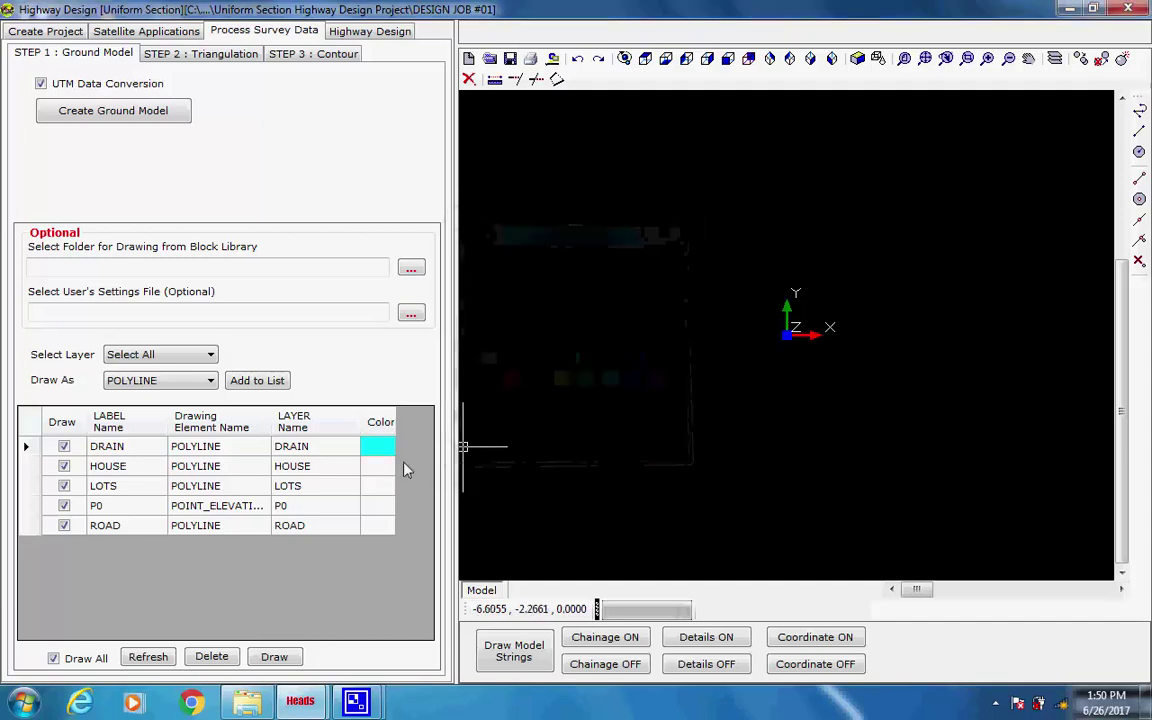
click(378, 466)
click(667, 319)
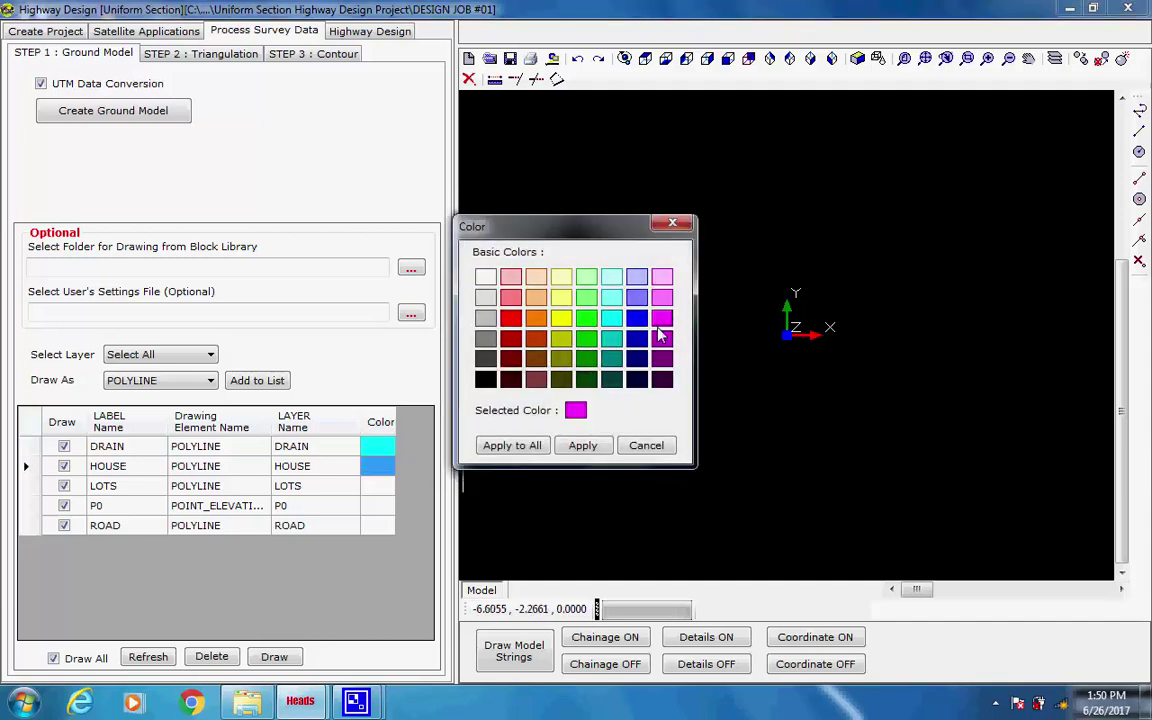
click(583, 445)
click(377, 486)
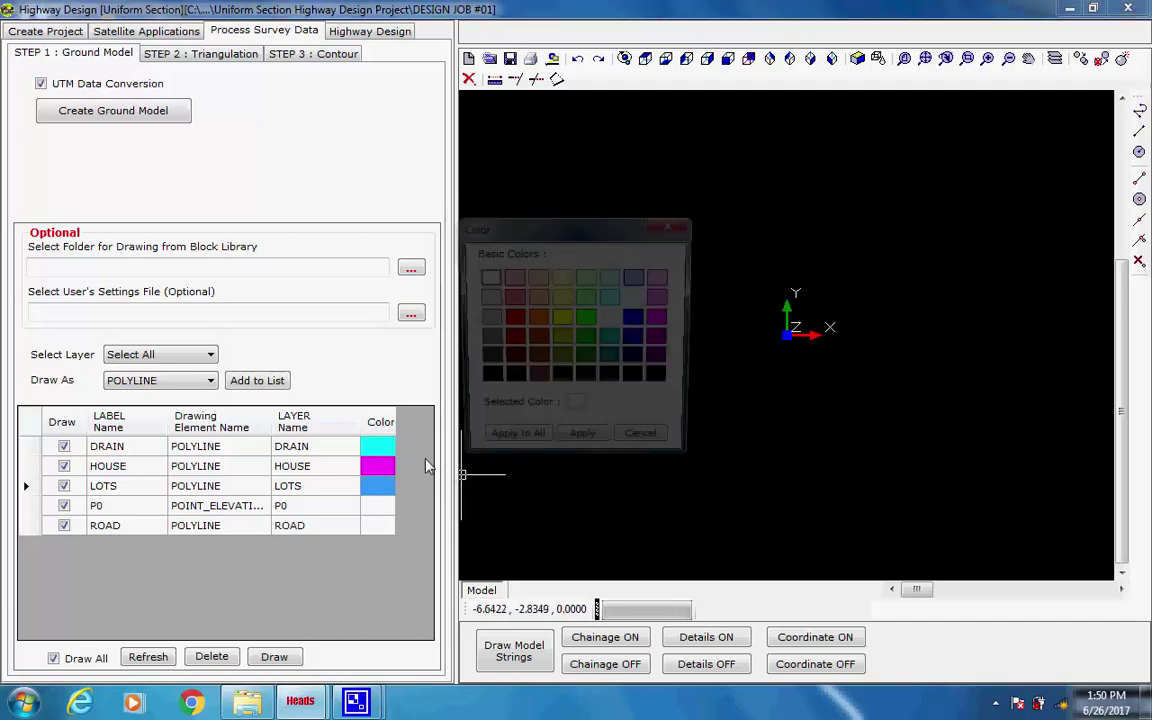
click(589, 320)
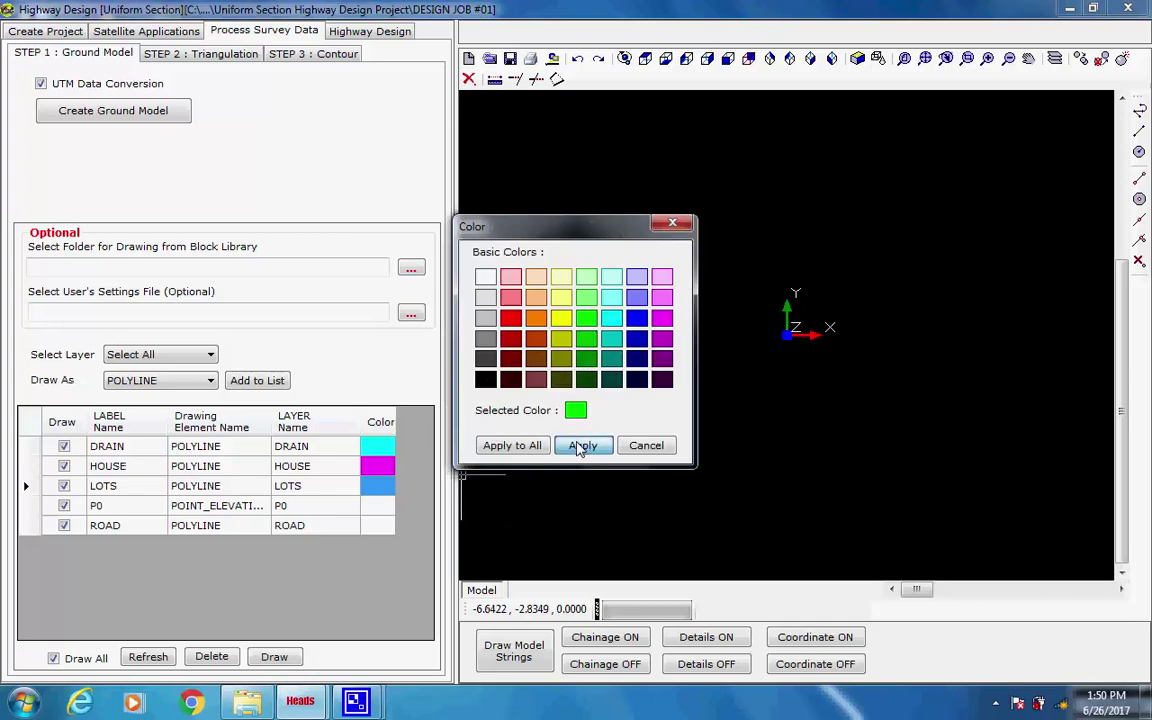
click(584, 446)
Exclude the P0 label from drawing, set ROAD to orange, and draw the ground model strings
click(64, 505)
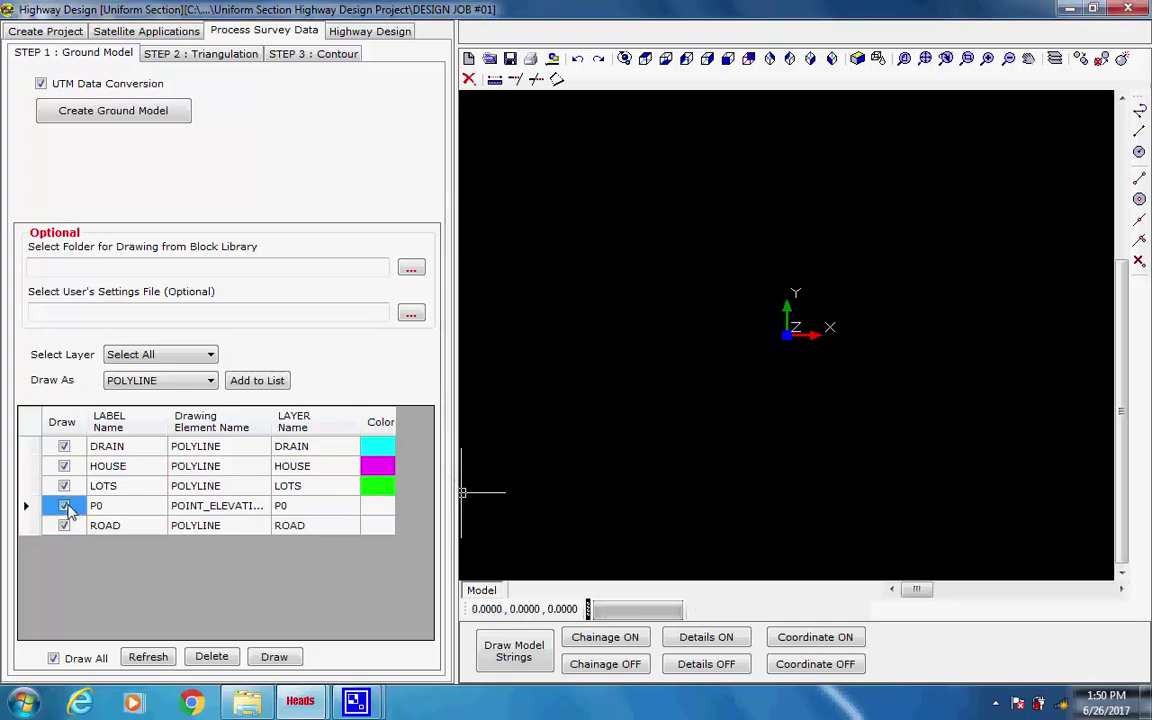
click(377, 525)
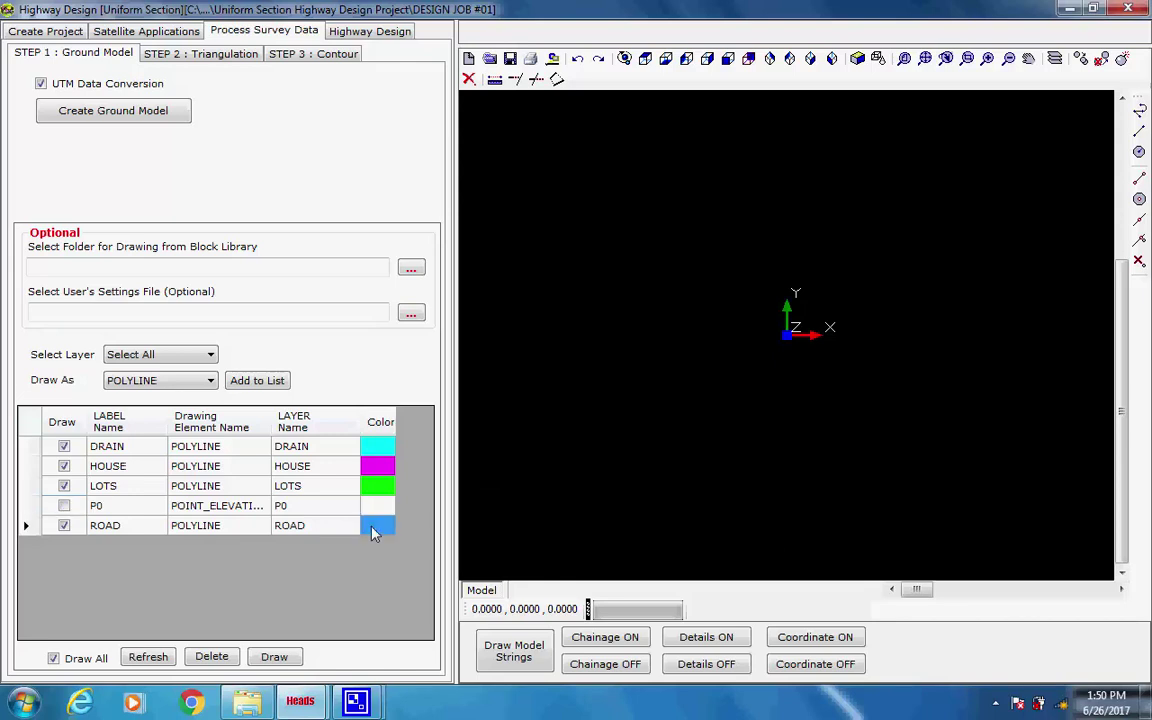
click(536, 318)
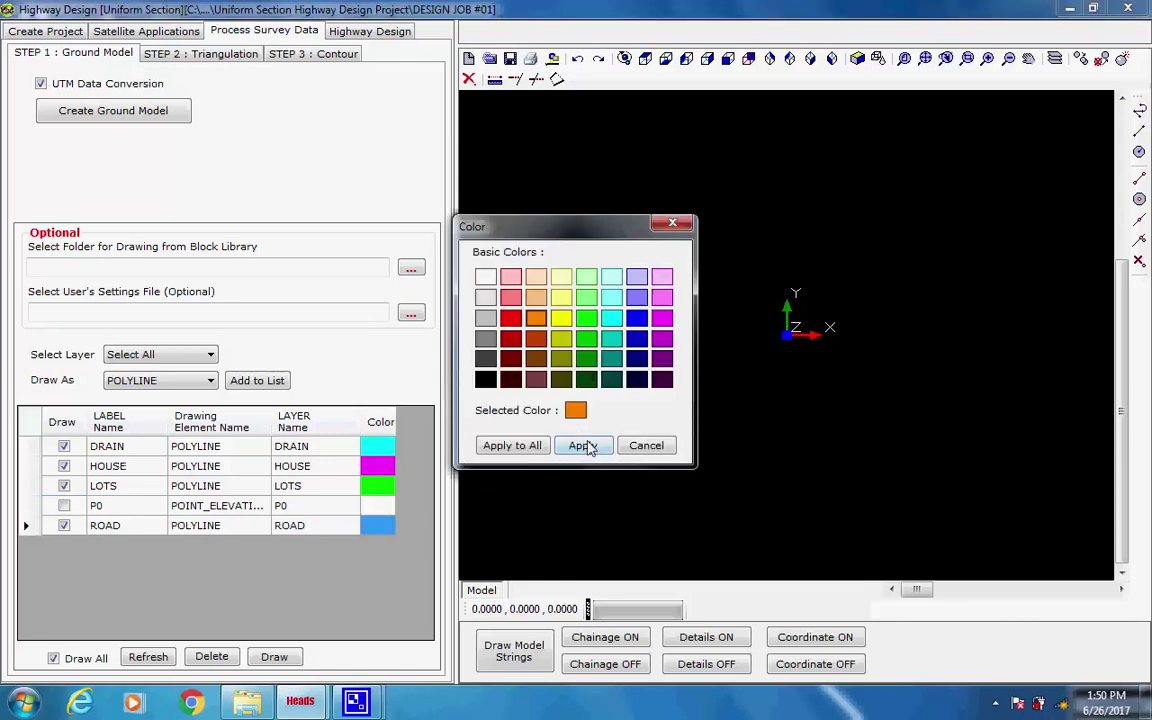
click(583, 445)
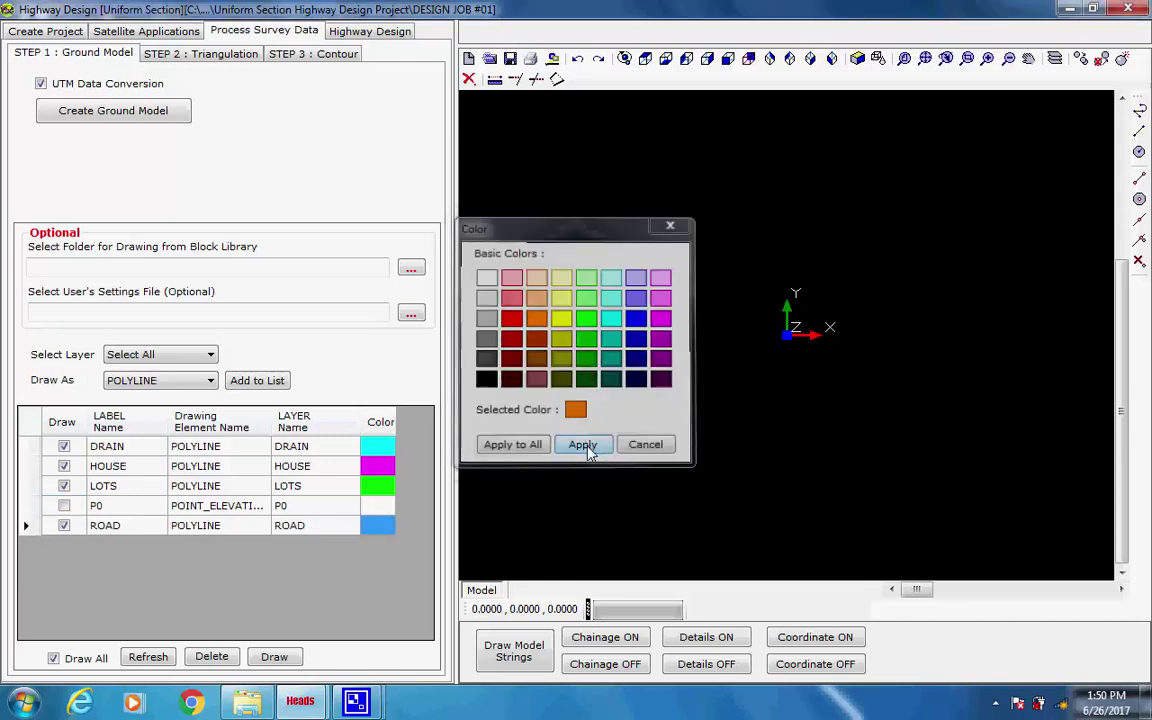
click(274, 658)
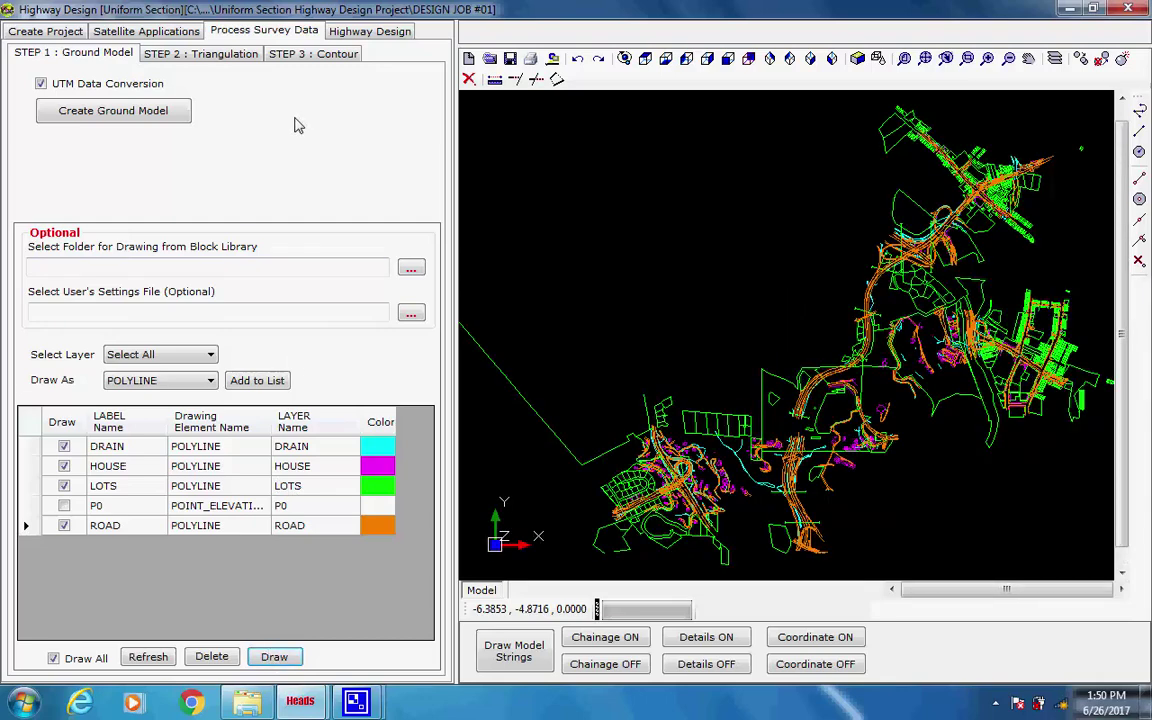
Create the triangulation model from all SURVEY strings, running the DTM generation through to completion
click(237, 55)
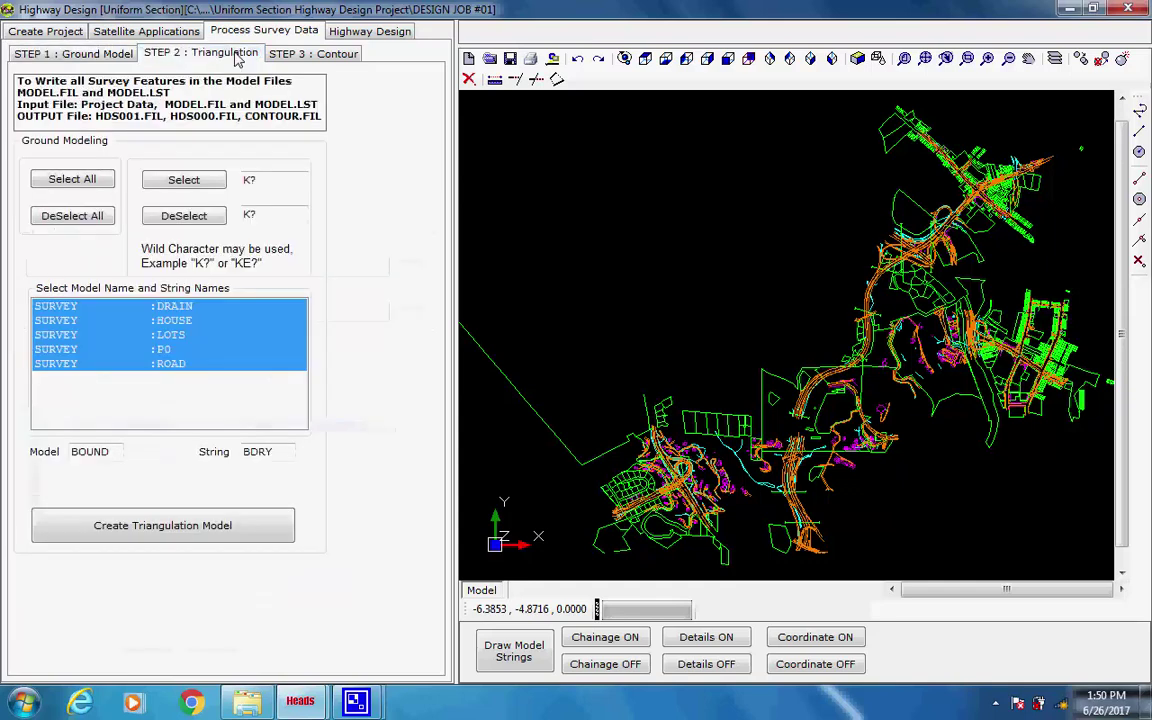
click(108, 222)
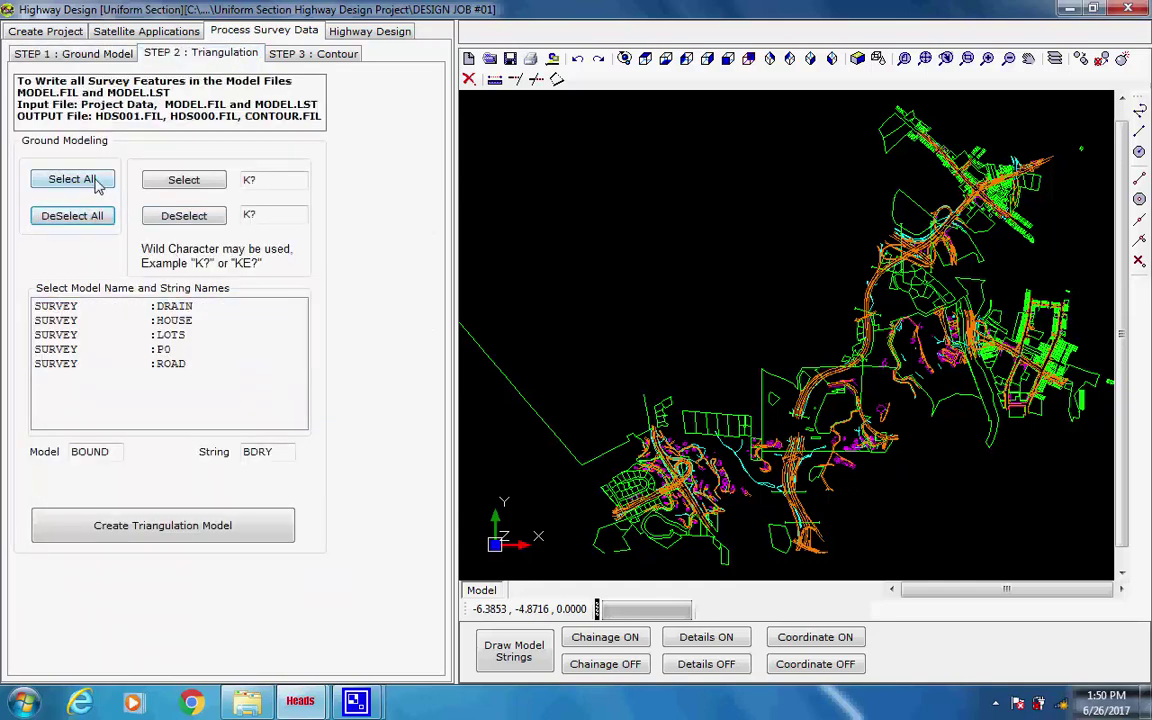
click(96, 185)
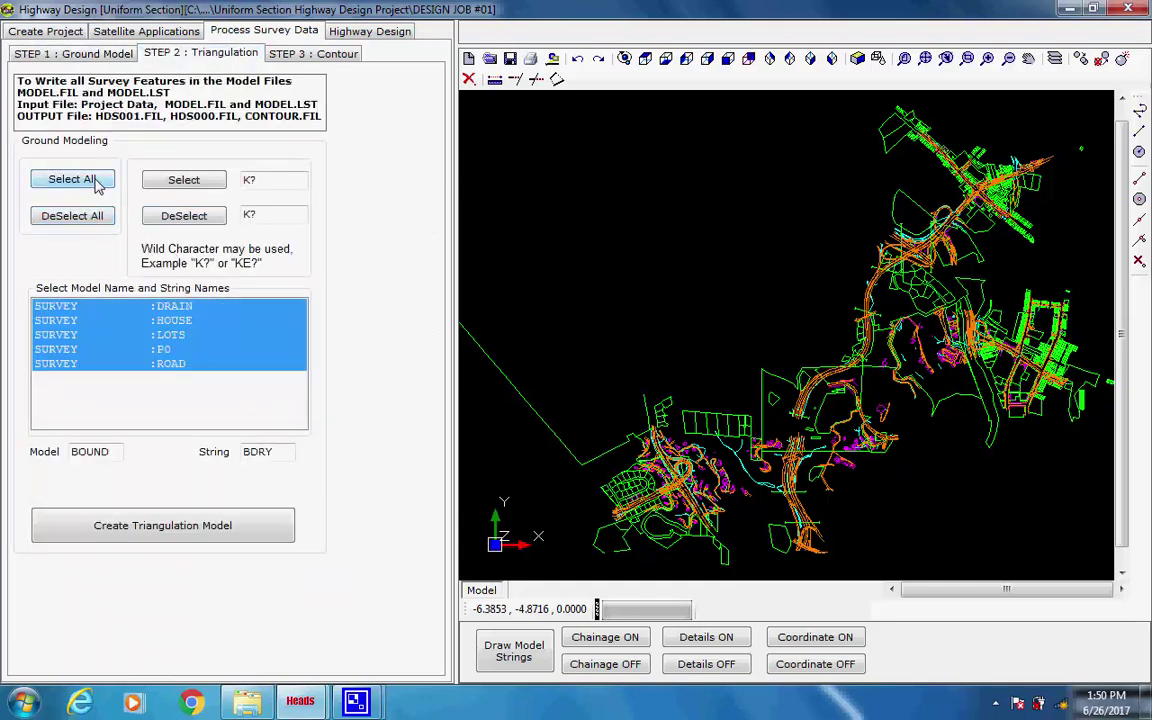
click(219, 533)
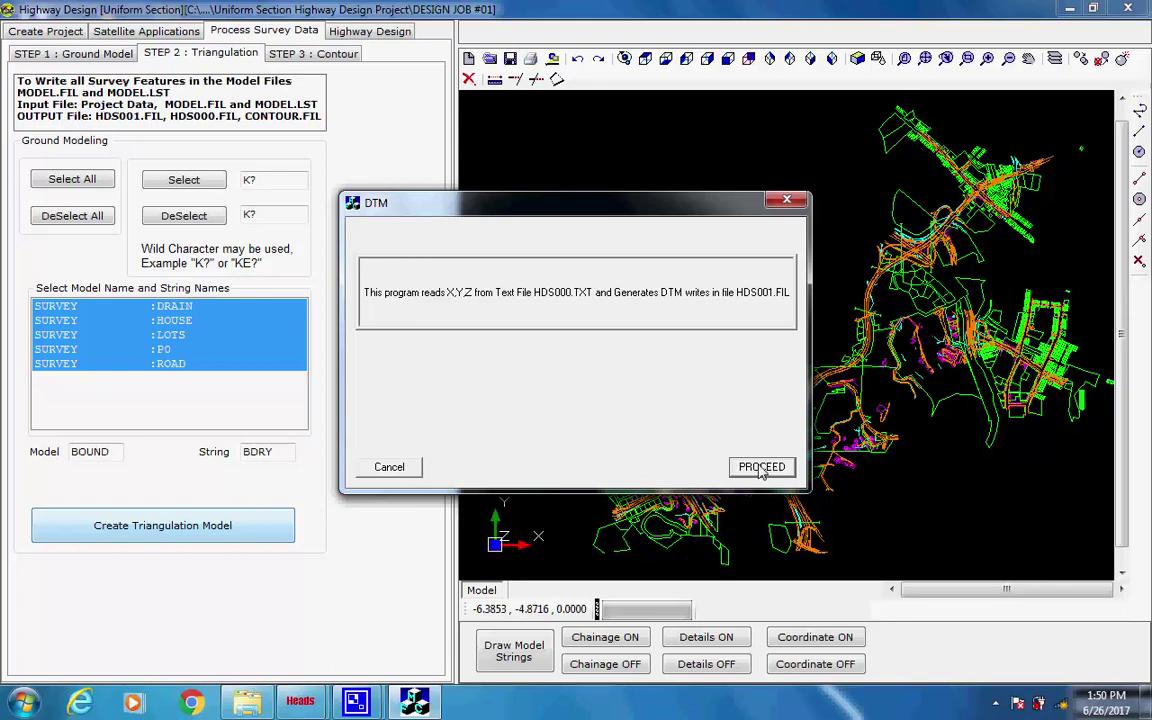
click(761, 467)
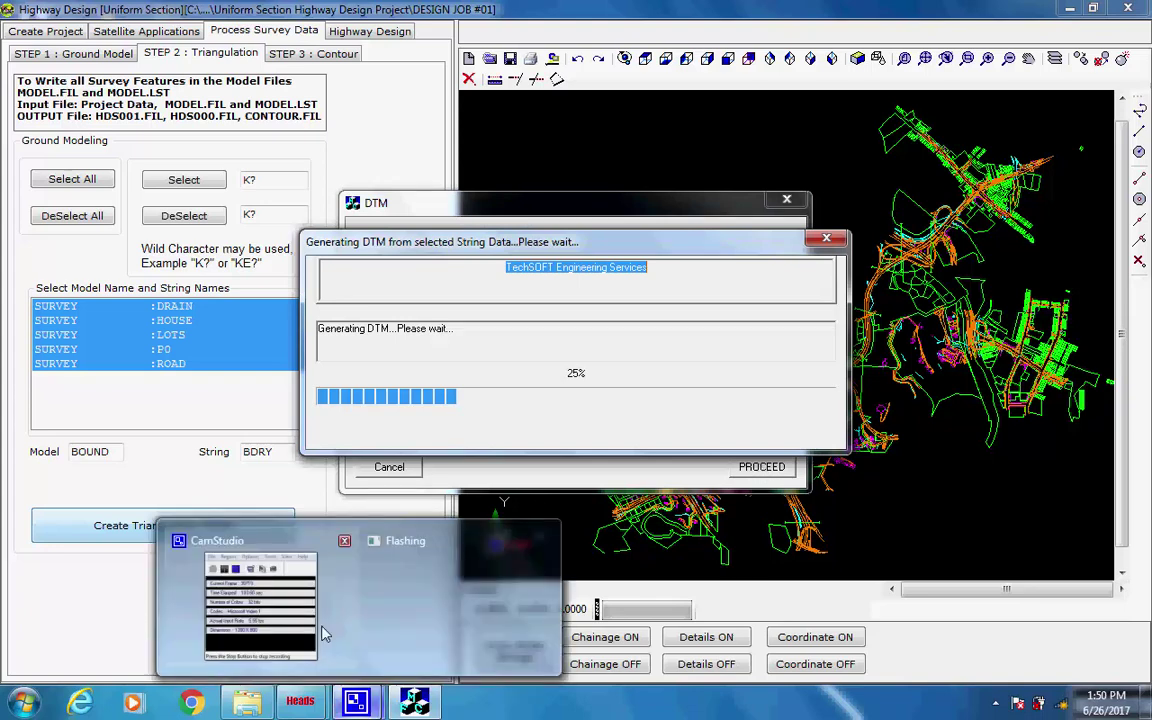
click(289, 562)
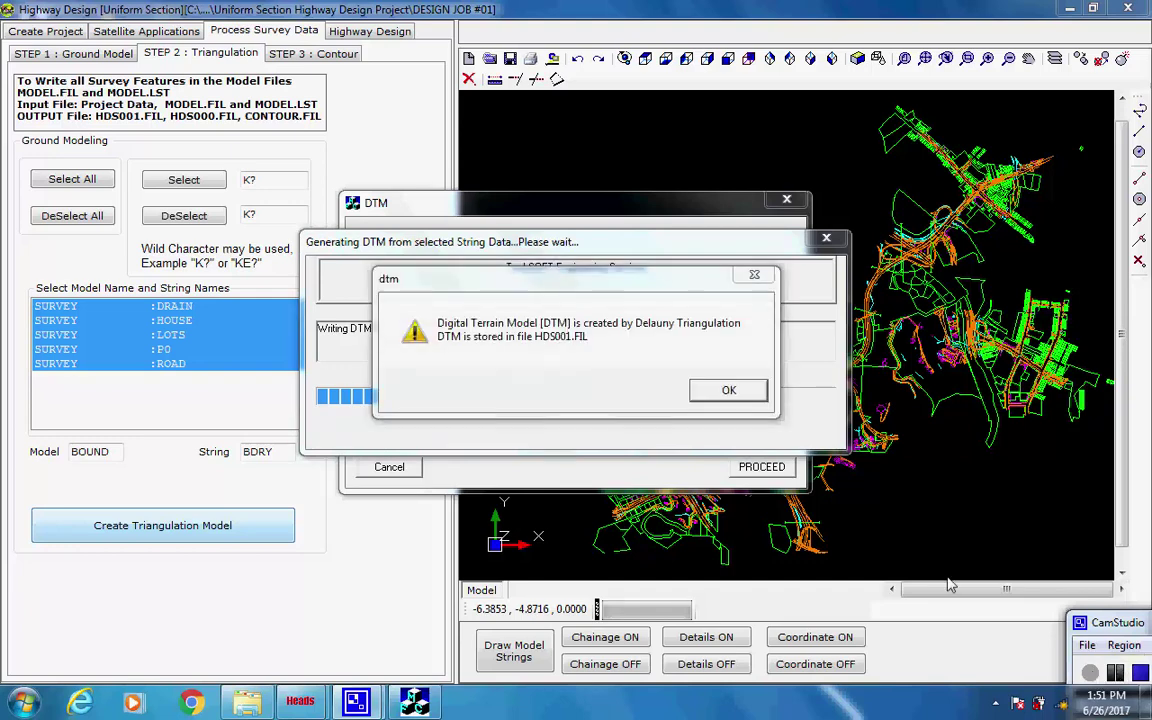
click(729, 391)
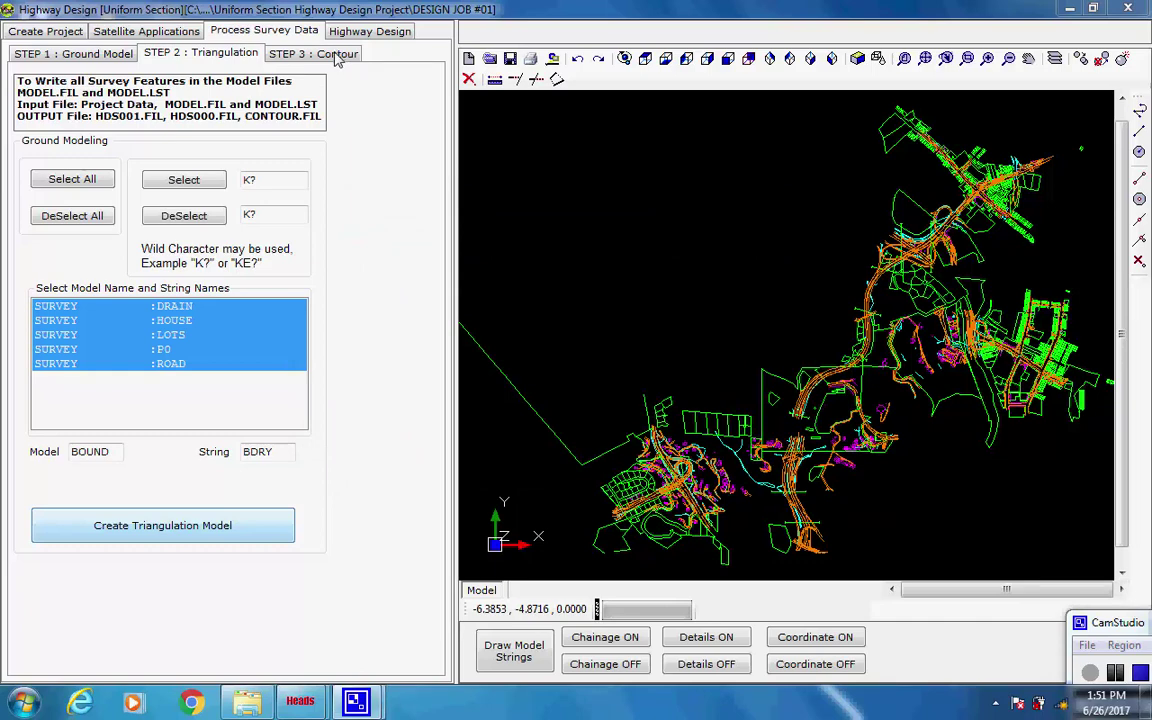
Run contour model creation with increments of 1.0 for primary contours, 5.0 for secondary contours and 5.0 for elevation text
click(336, 54)
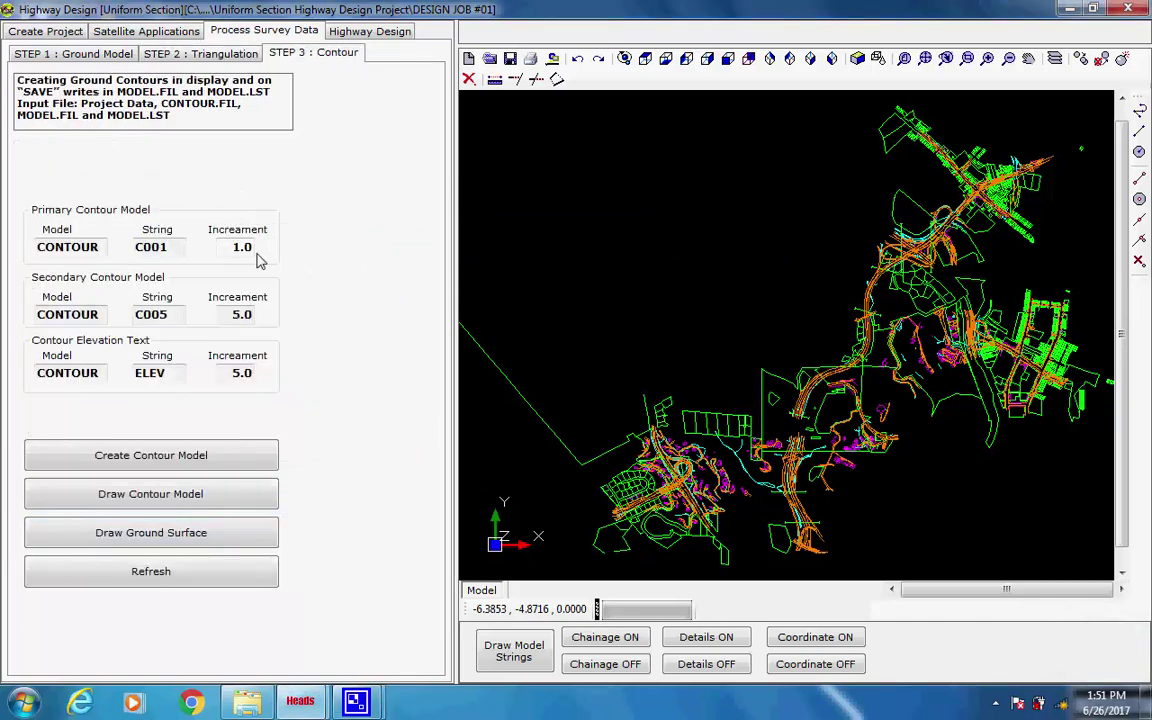
drag(231, 247, 256, 253)
drag(231, 314, 256, 320)
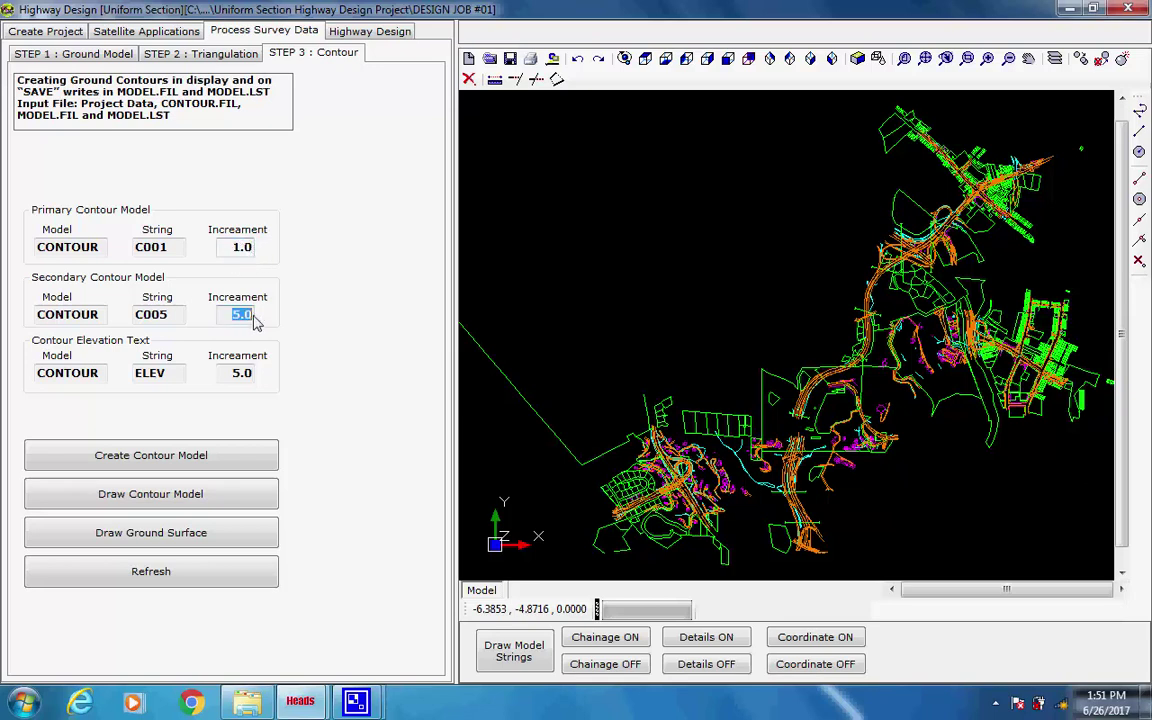
drag(231, 373, 251, 377)
click(250, 376)
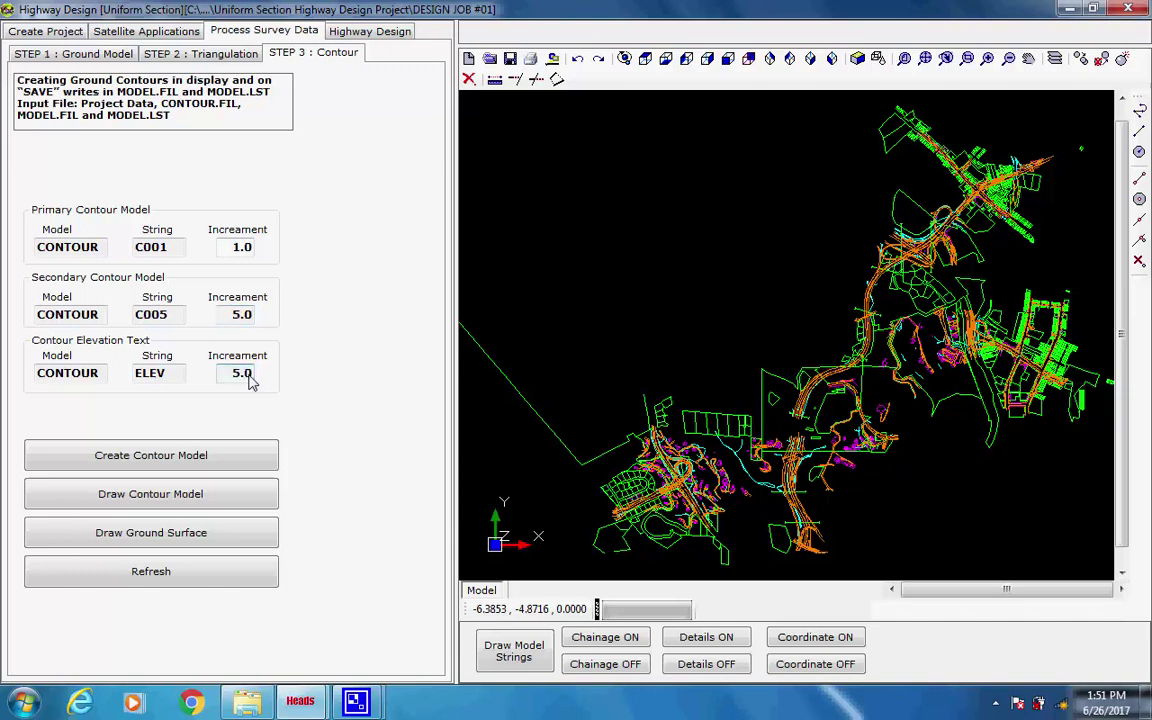
click(224, 464)
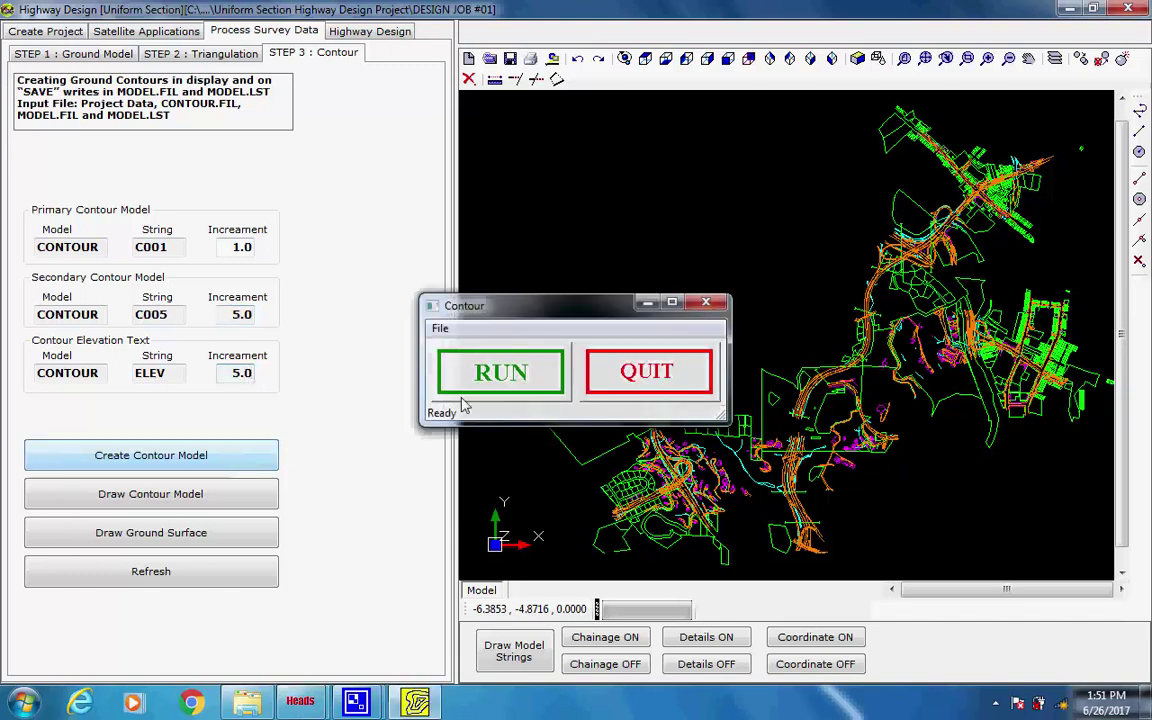
click(543, 377)
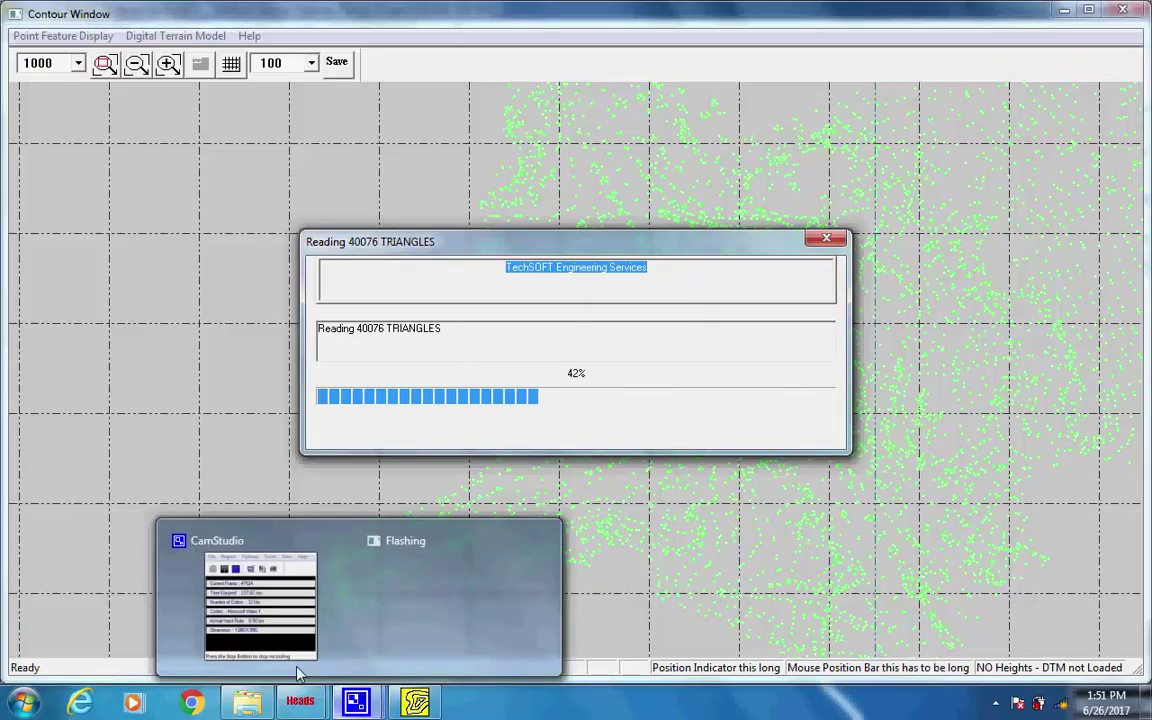
click(266, 599)
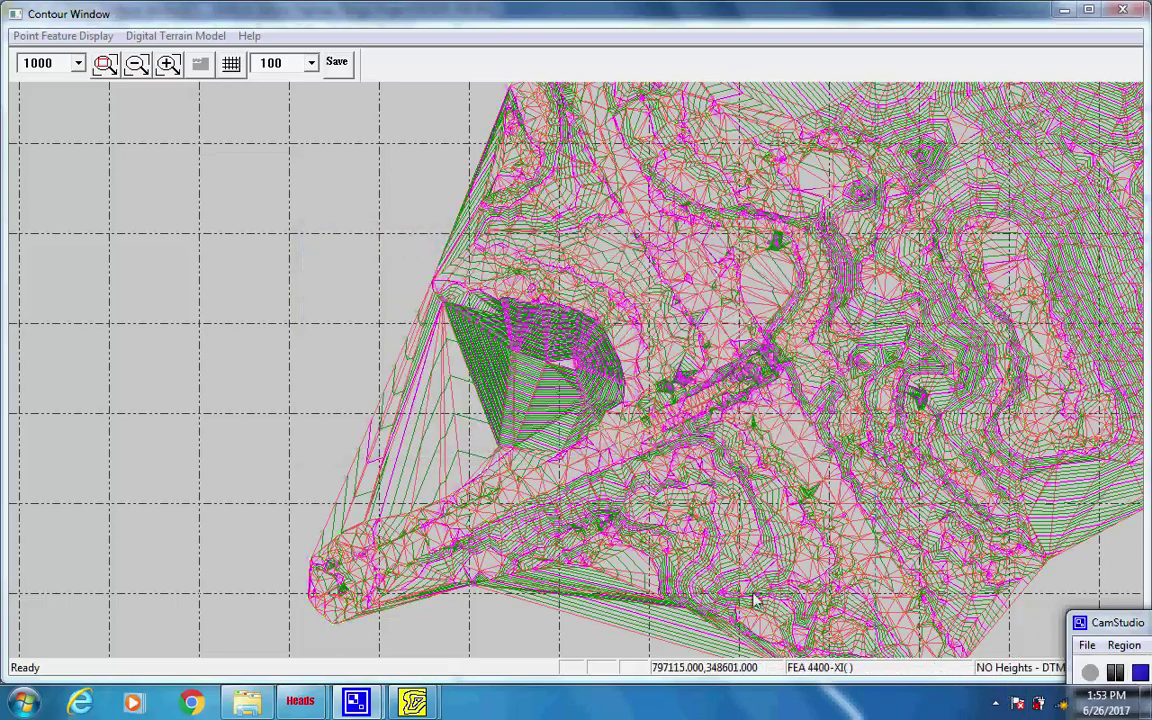
Save the generated contours and quit the Contour program
click(337, 70)
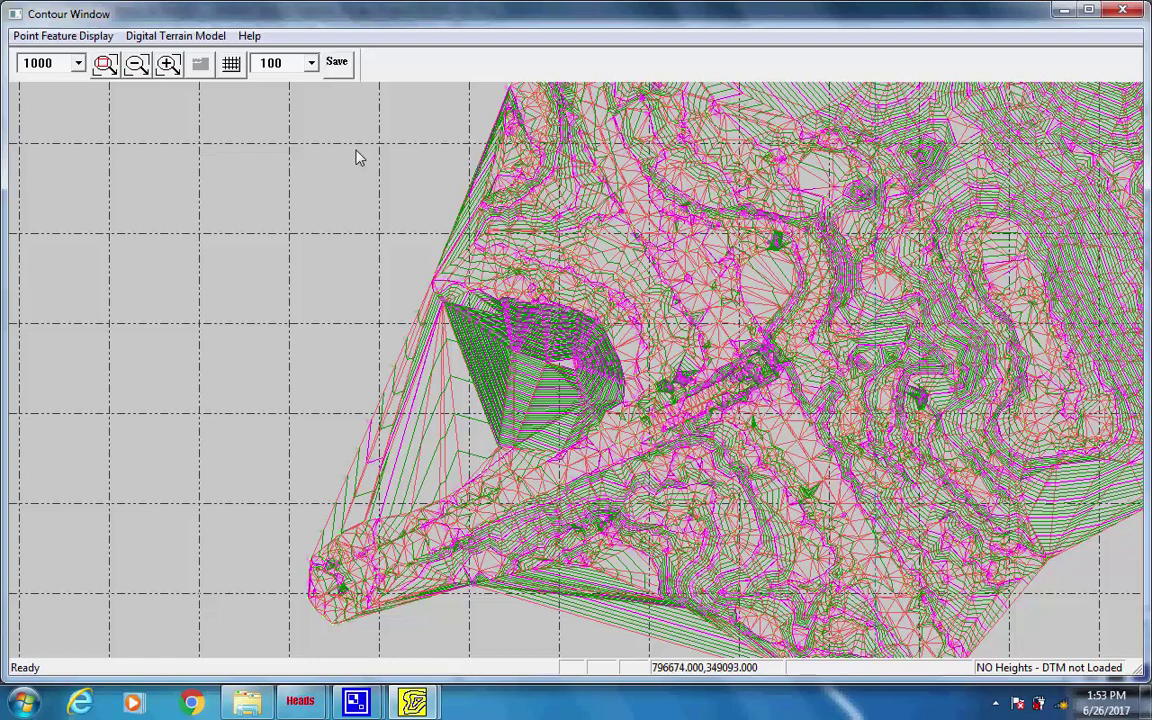
click(413, 703)
click(388, 612)
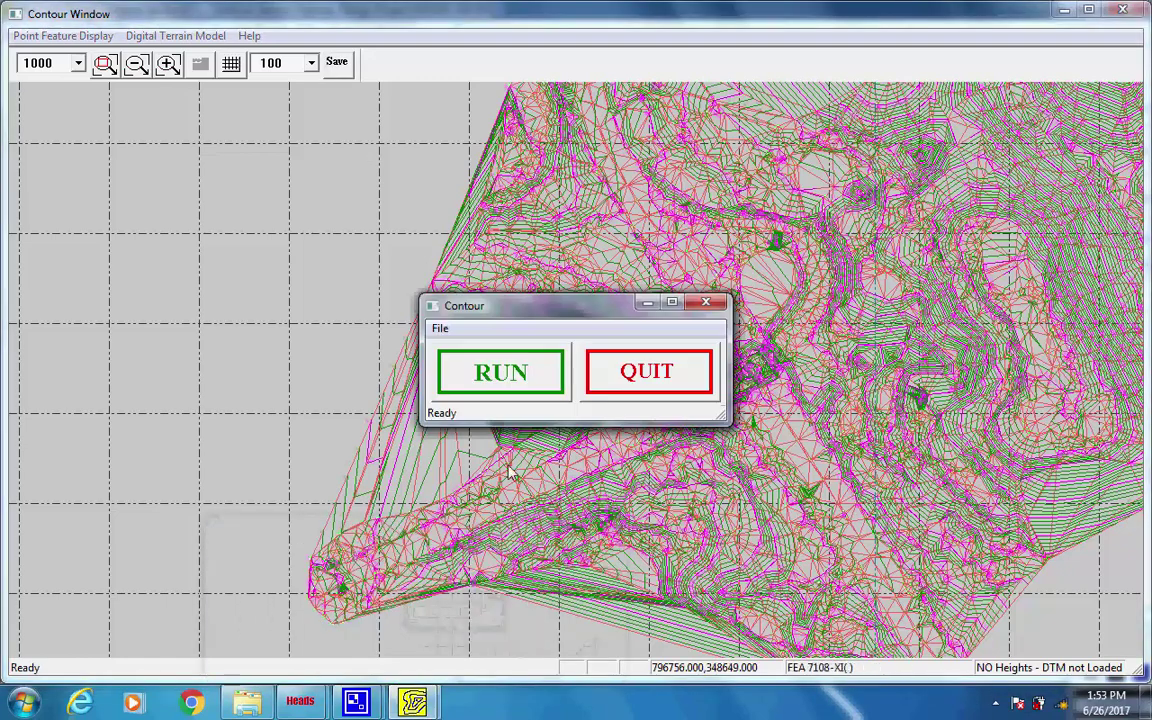
click(680, 390)
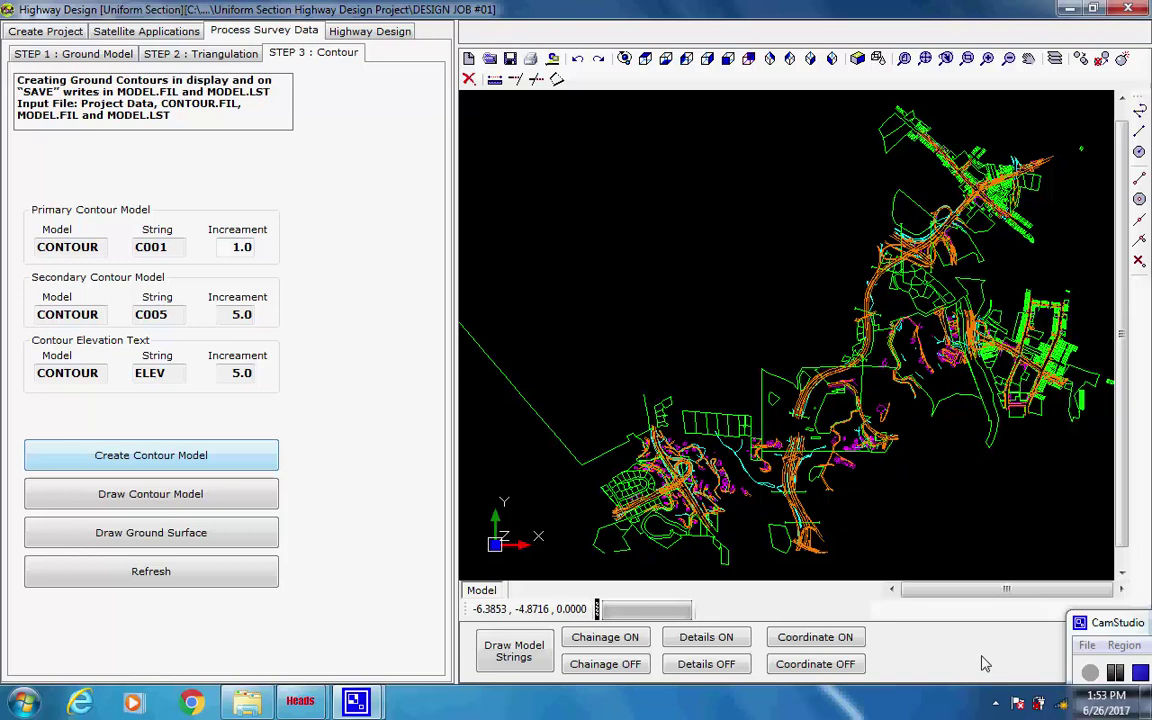
Draw the contour model over the survey strings
click(150, 494)
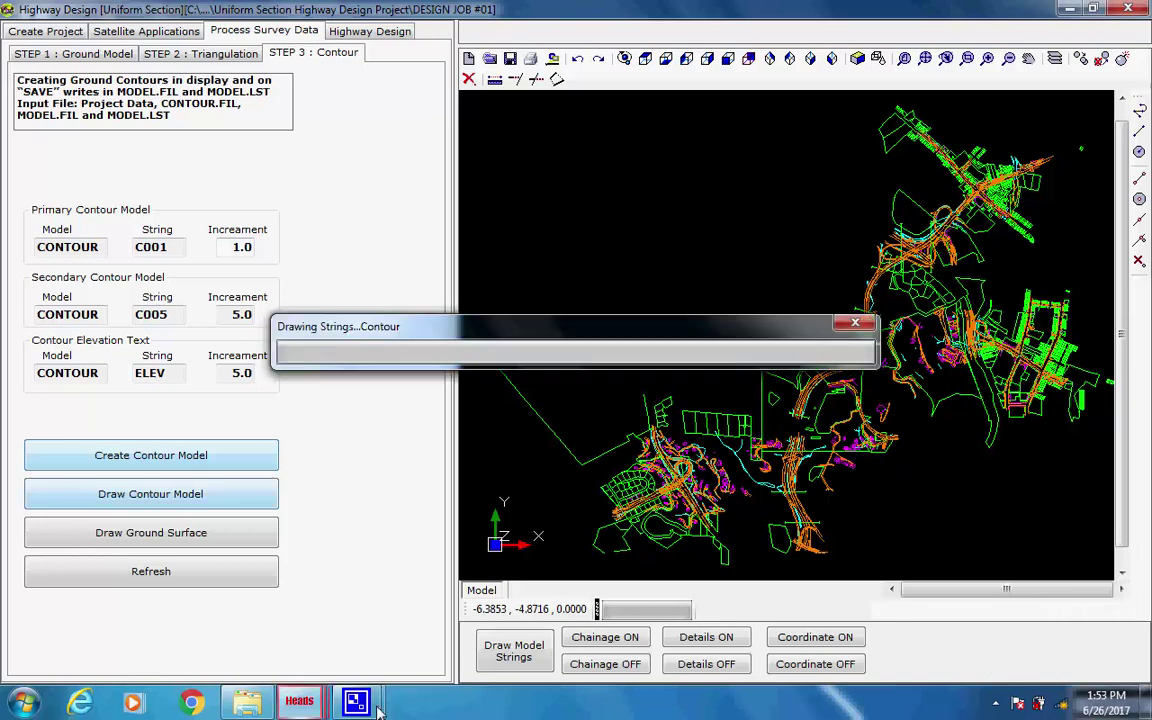
mouse_move(368, 704)
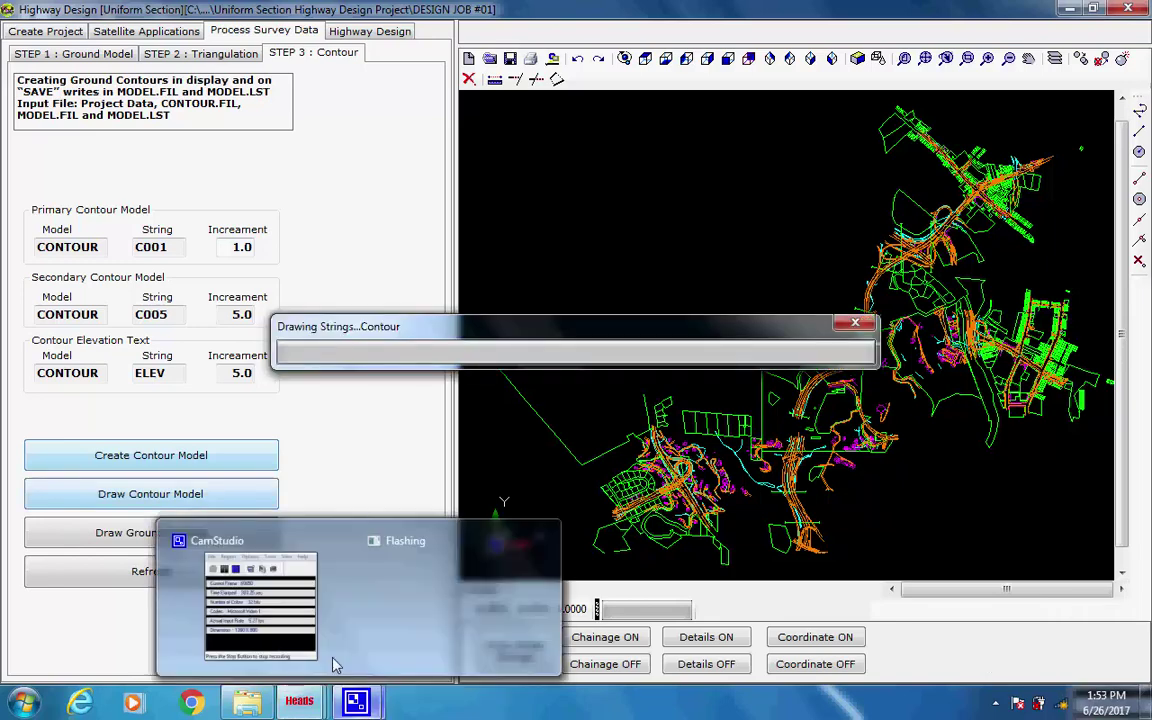
click(336, 664)
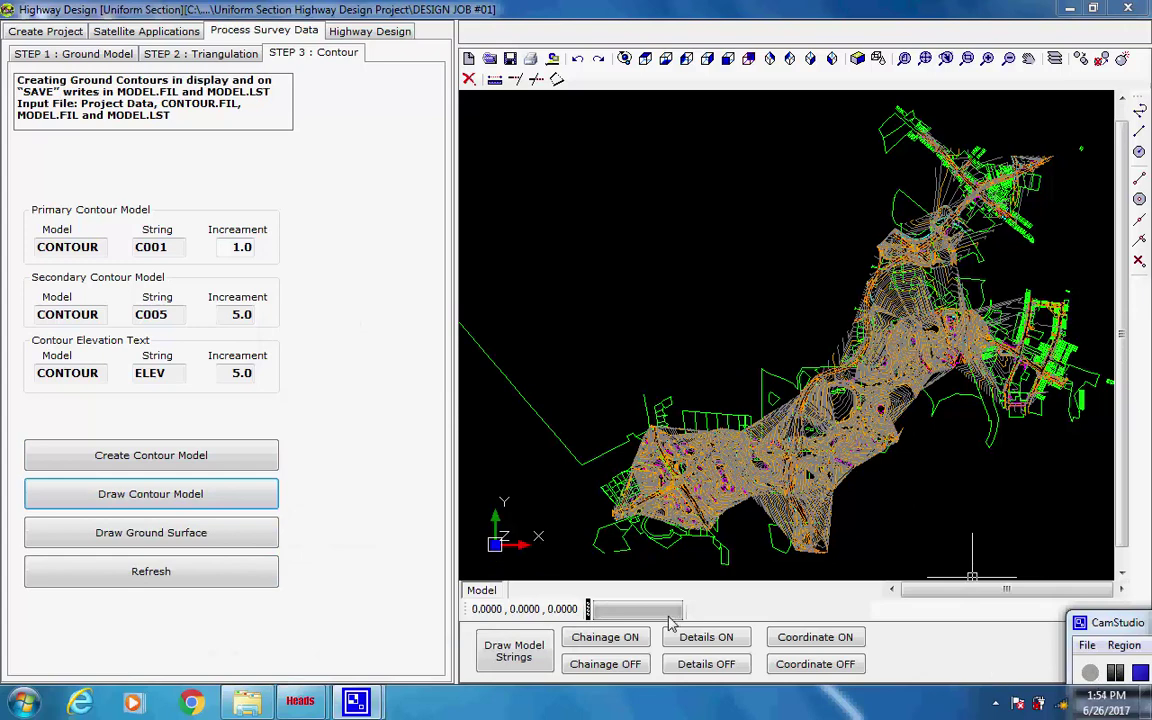
Start a New HALIGN Design for the horizontal alignment, opening the project drawing in HEADS Viewer
click(369, 31)
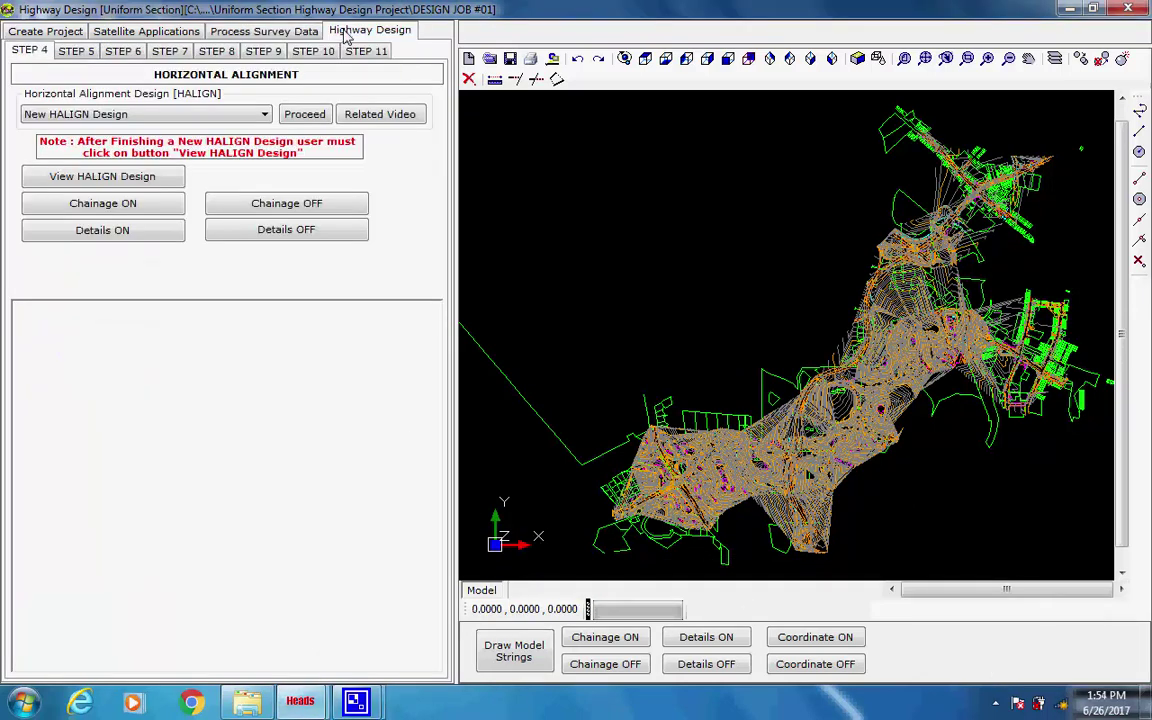
click(265, 115)
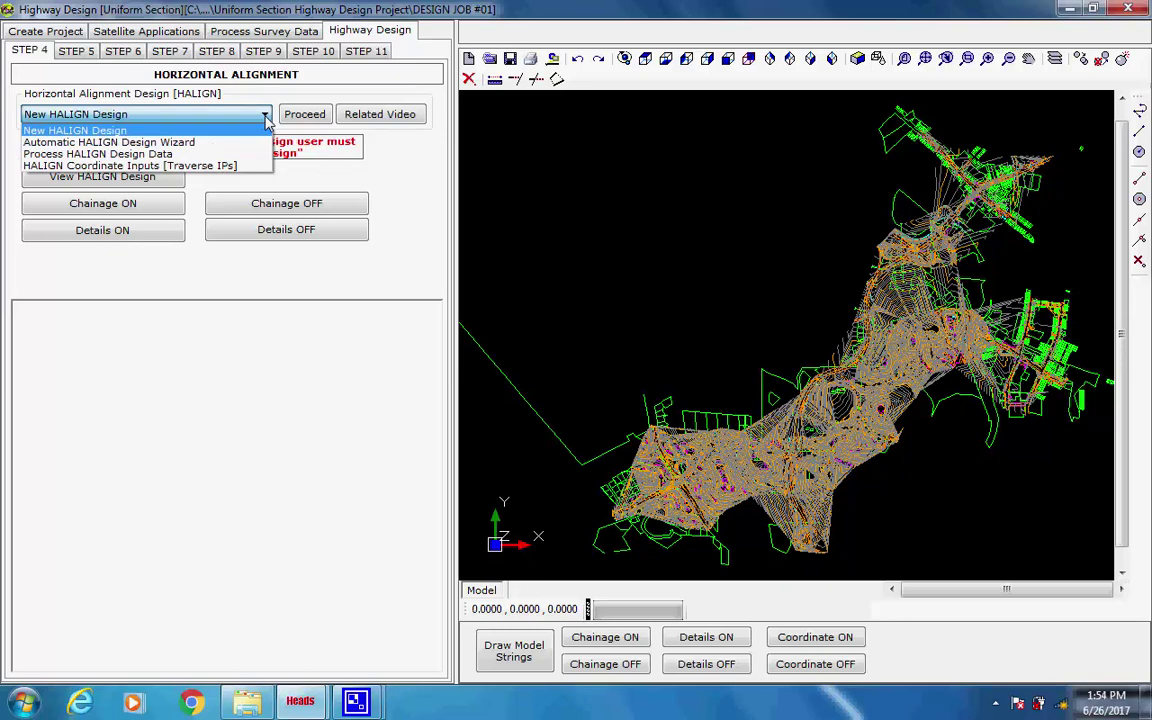
click(266, 116)
click(296, 117)
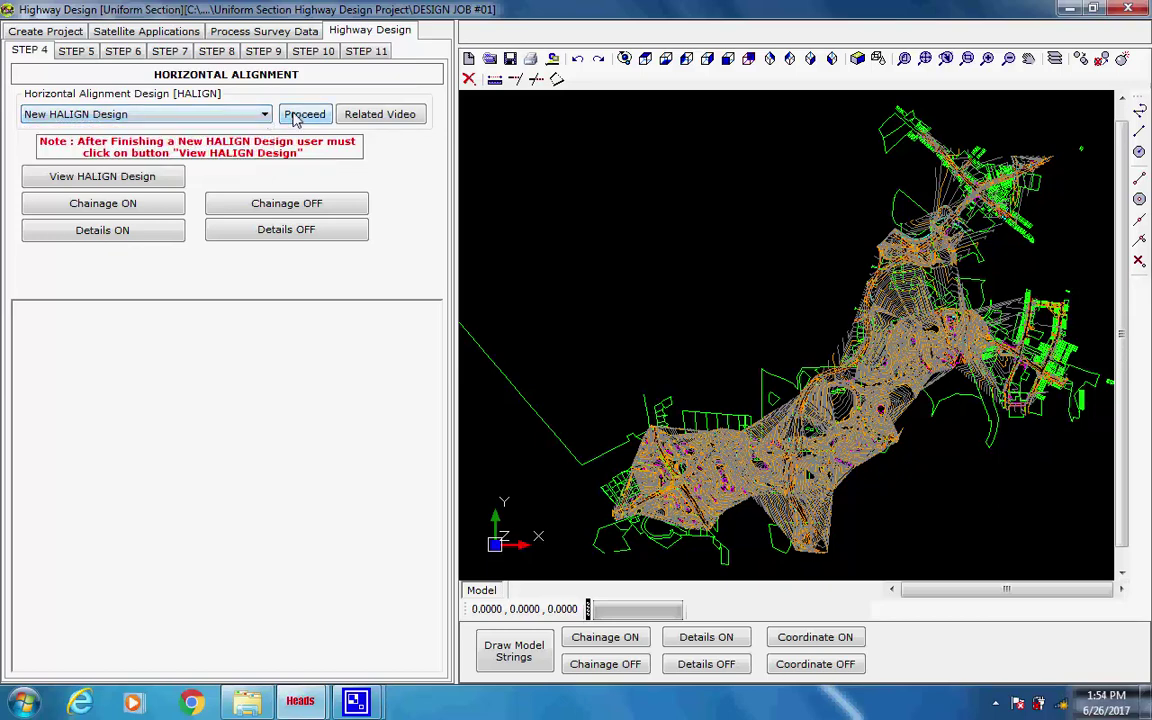
mouse_move(364, 703)
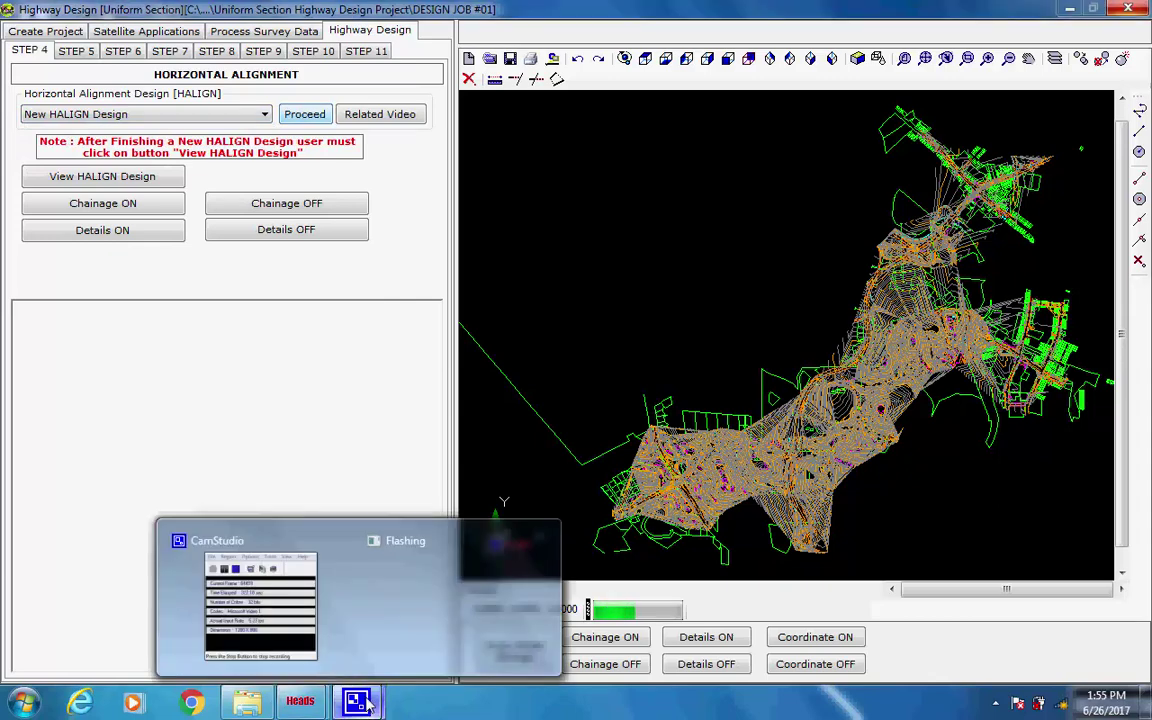
click(340, 650)
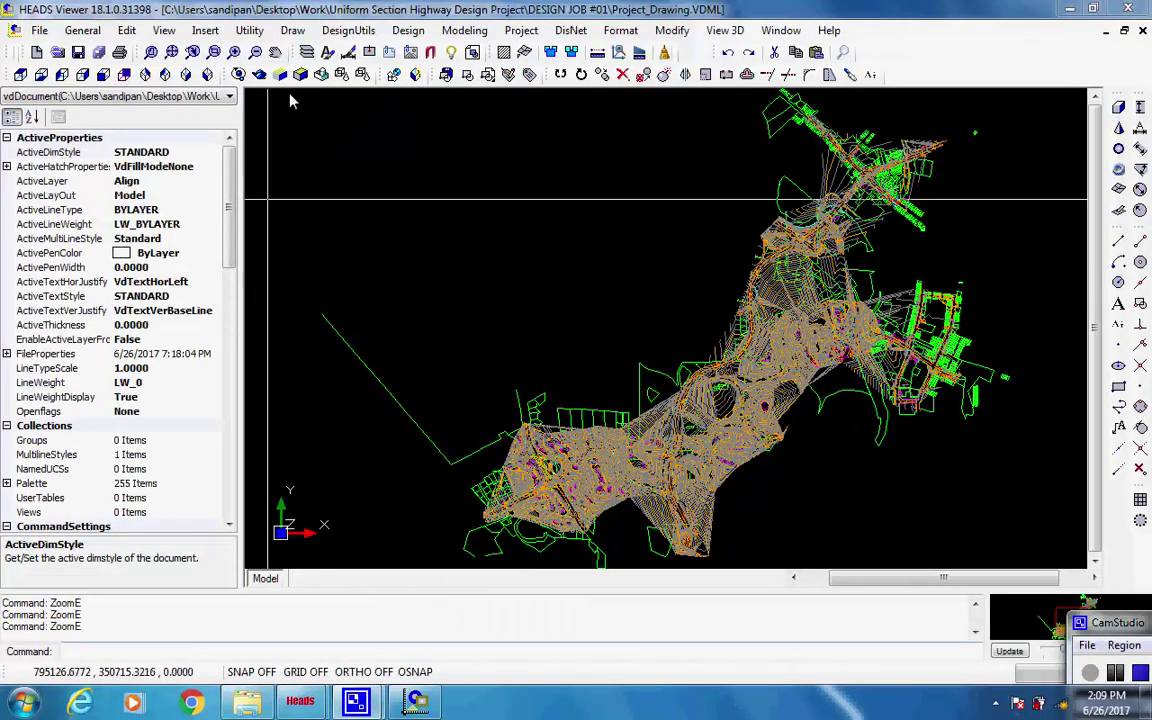
Draw a seven-point polyline along the terrain corridor from about 796628, 348620 to about 799368, 349877 as the alignment's trial centreline
click(292, 31)
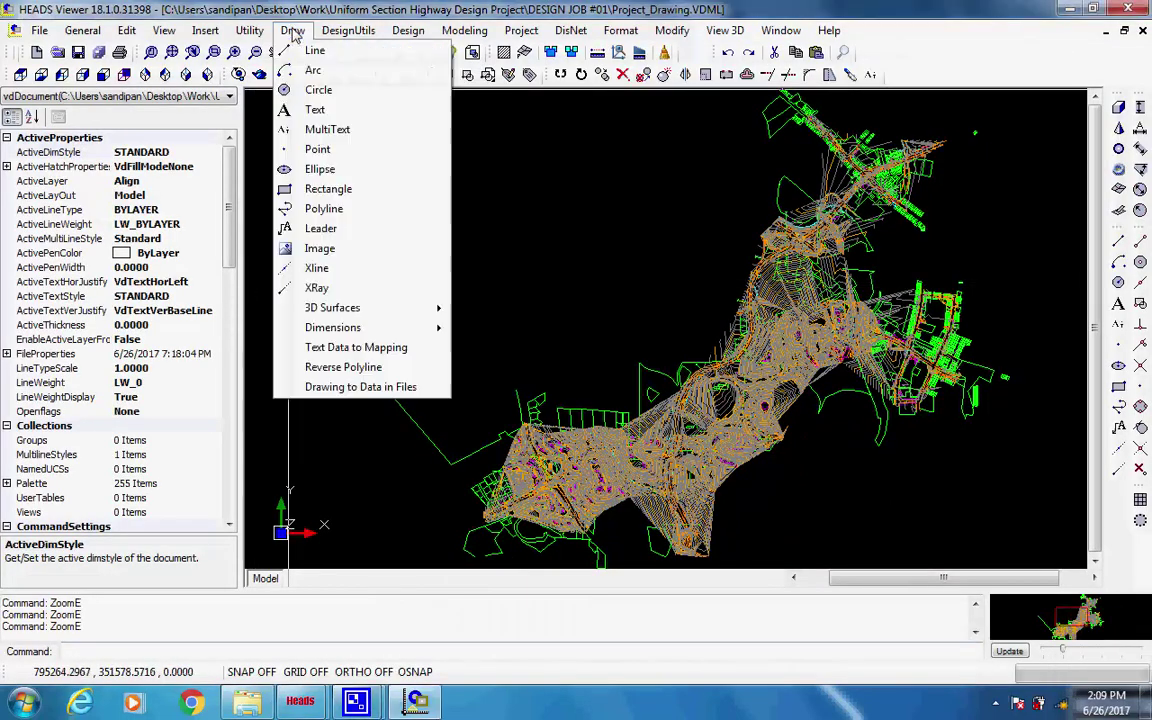
click(324, 209)
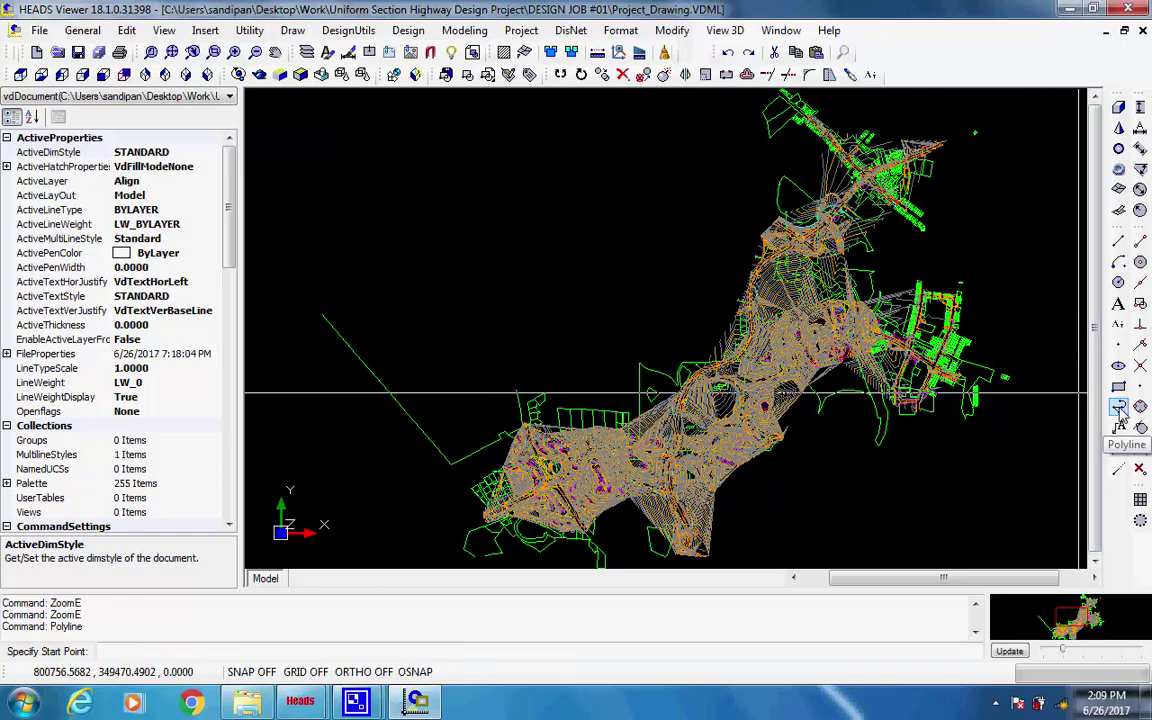
click(485, 518)
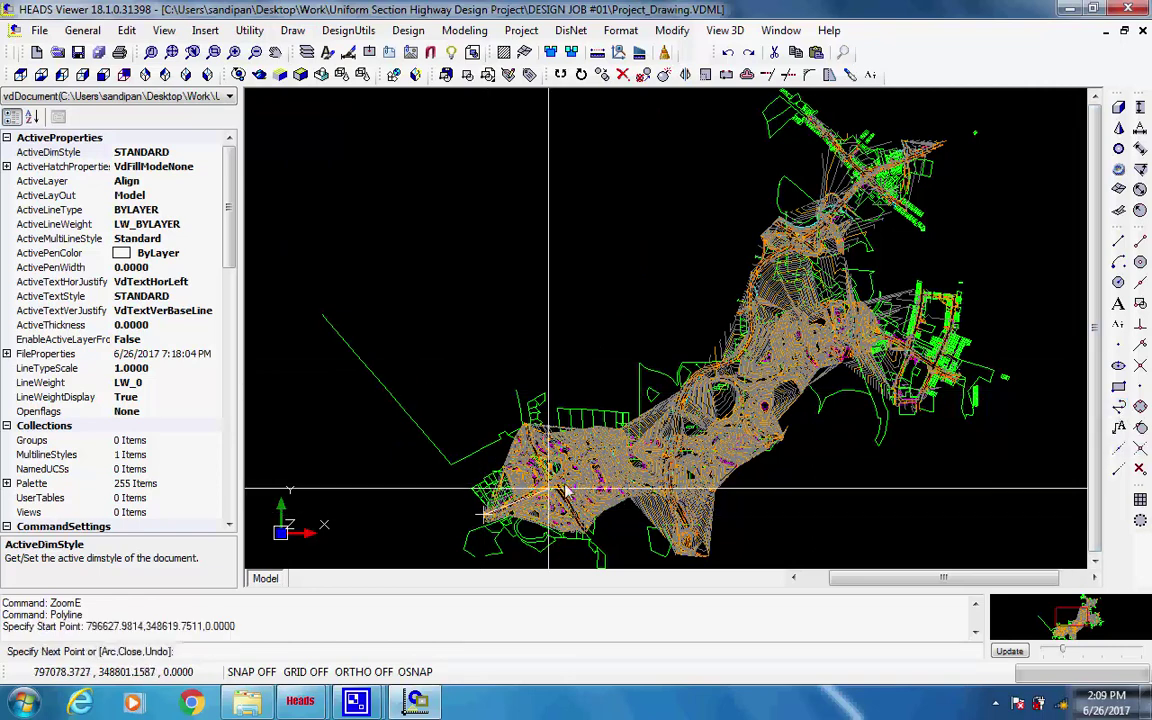
click(682, 478)
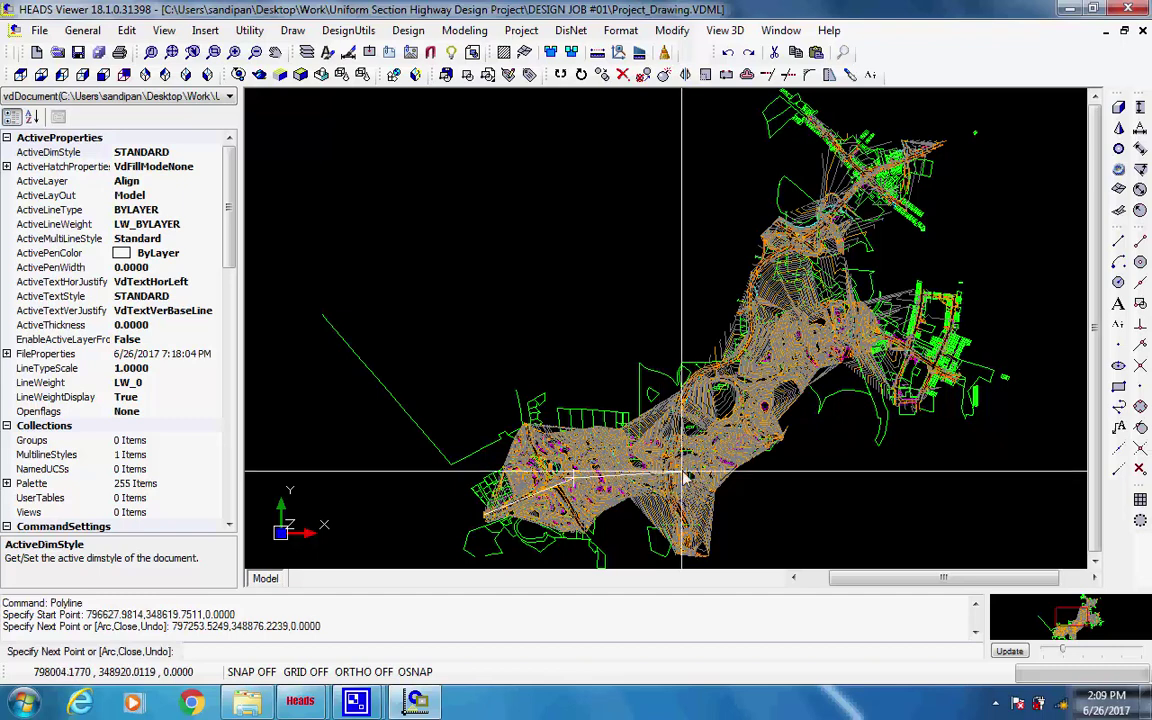
click(757, 432)
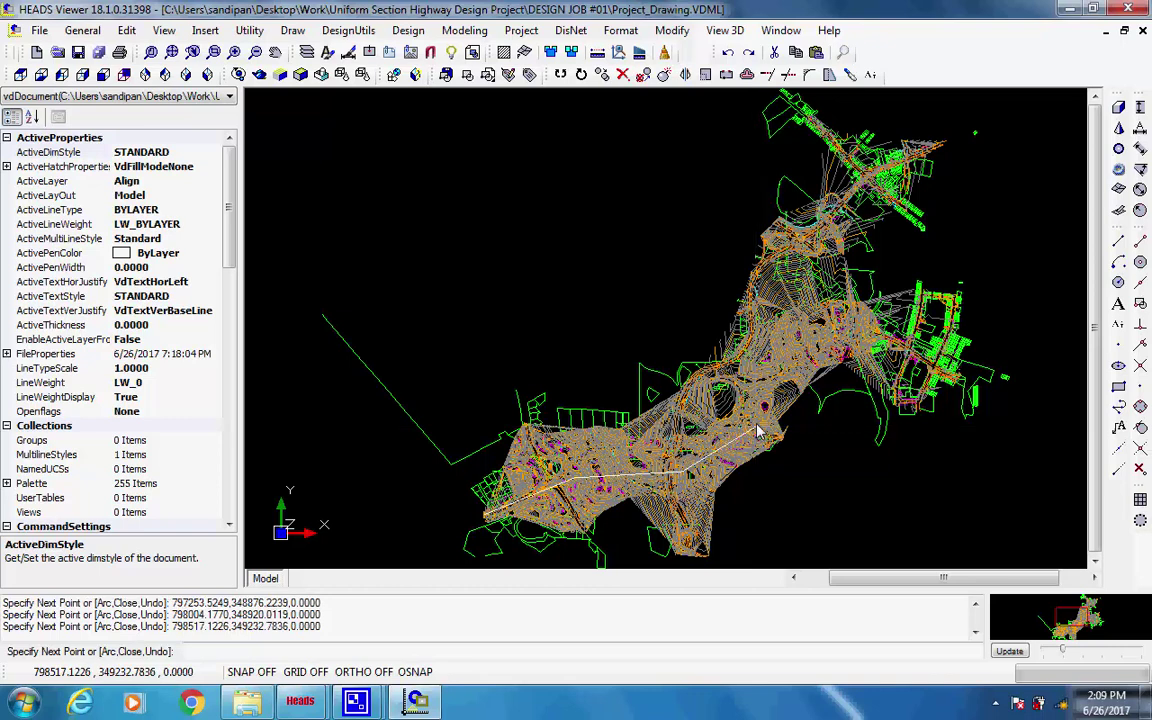
click(768, 352)
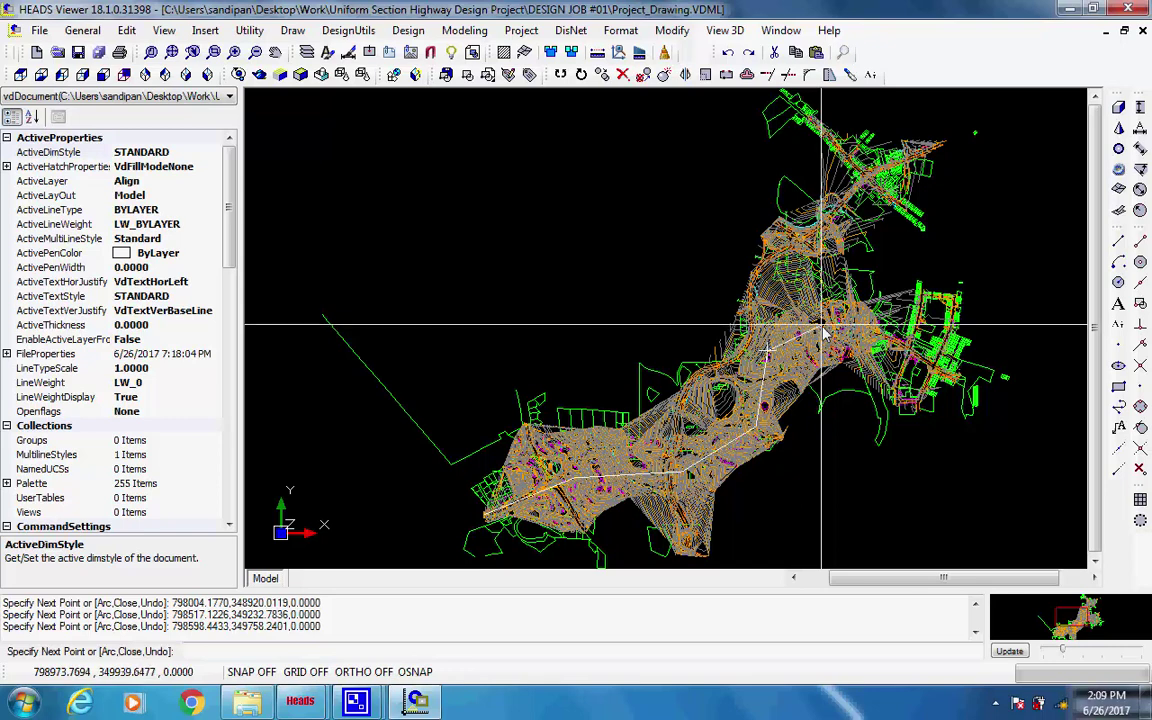
click(821, 325)
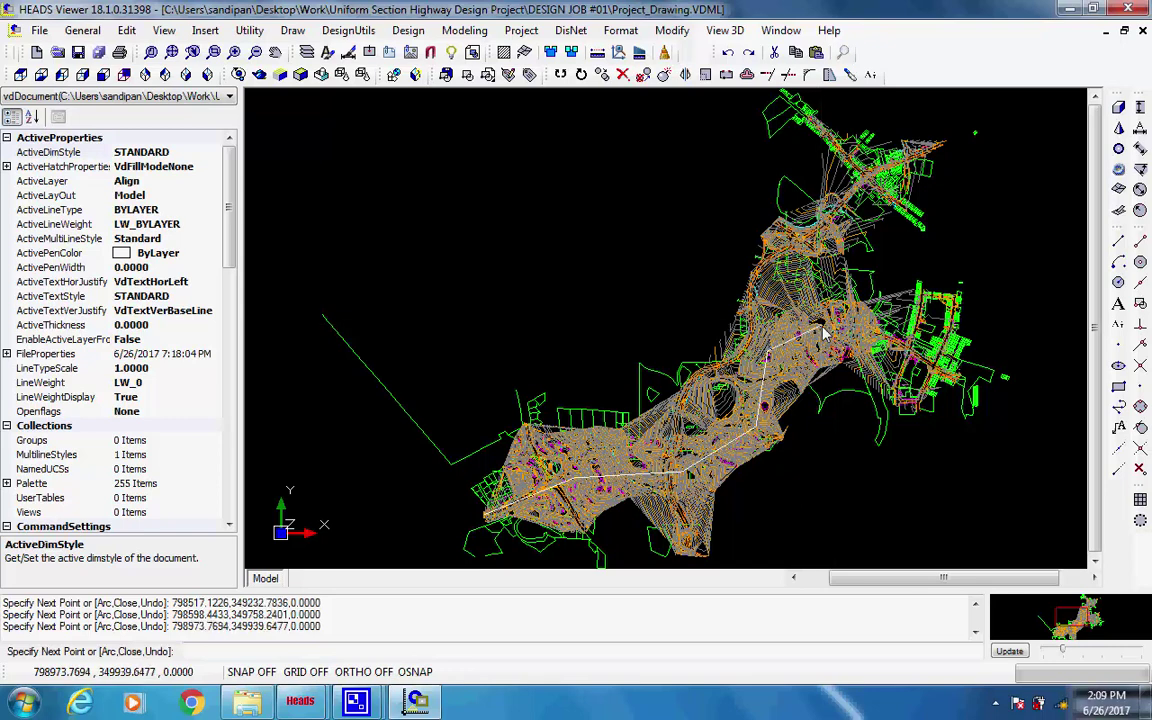
click(878, 333)
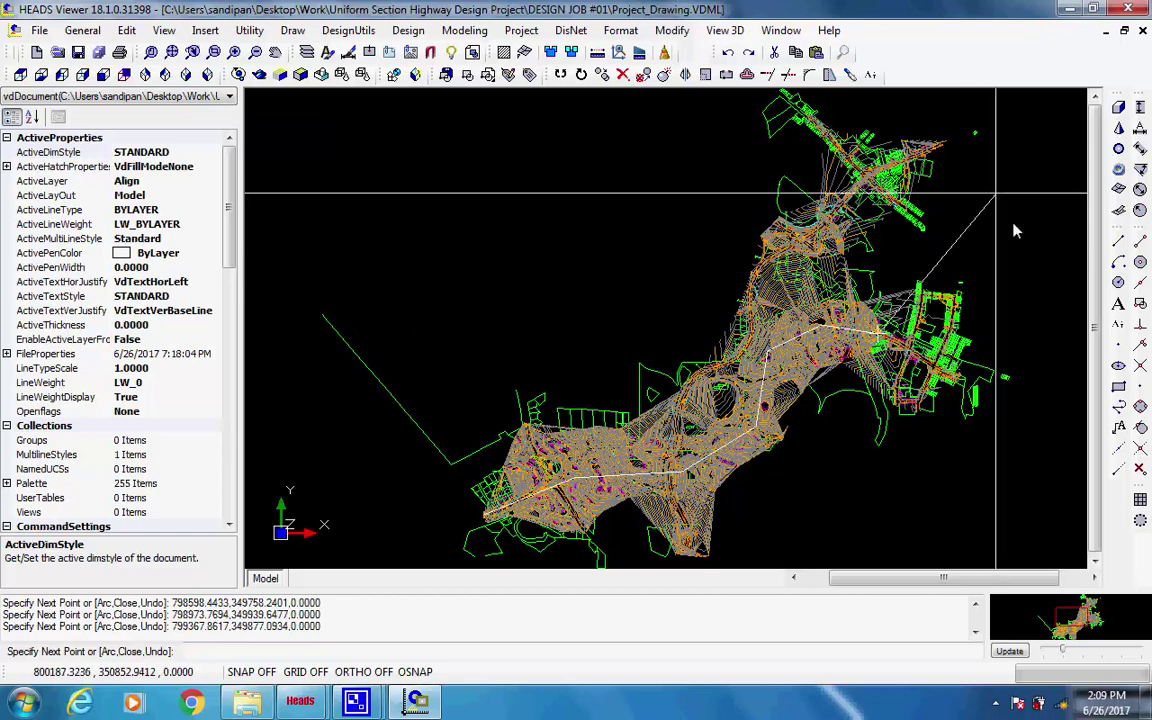
key(Escape)
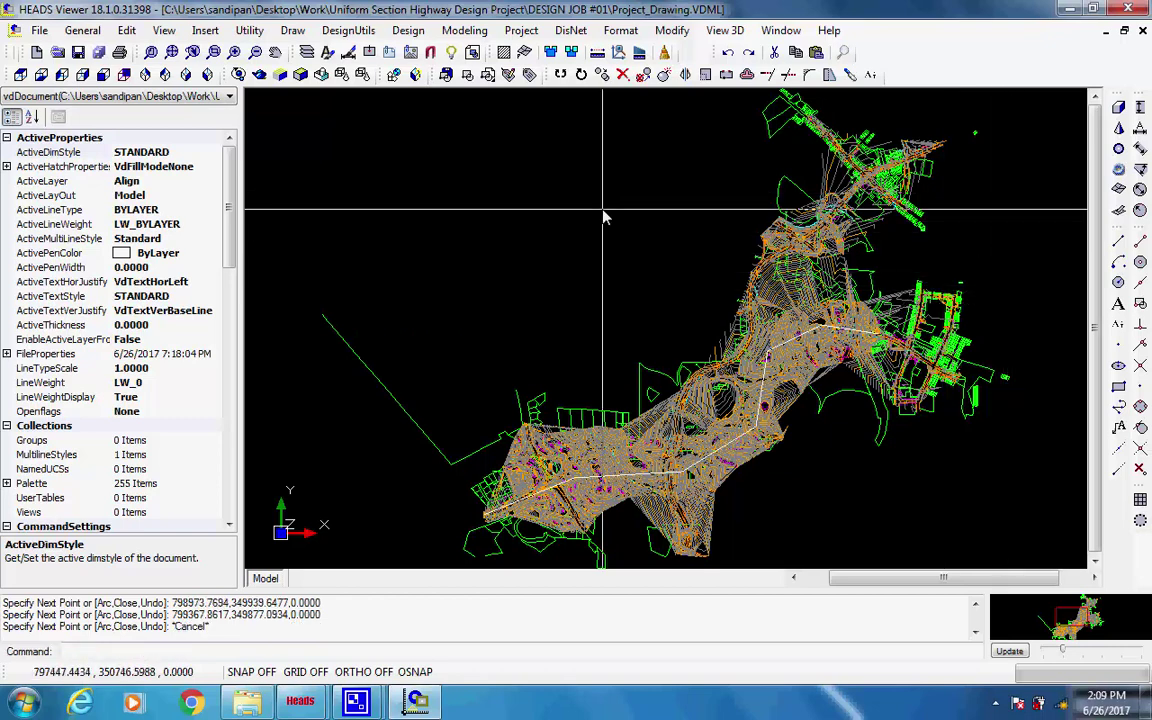
Start a new horizontal alignment with the HIP Method, using the drawn centreline polyline
click(408, 30)
mouse_move(427, 72)
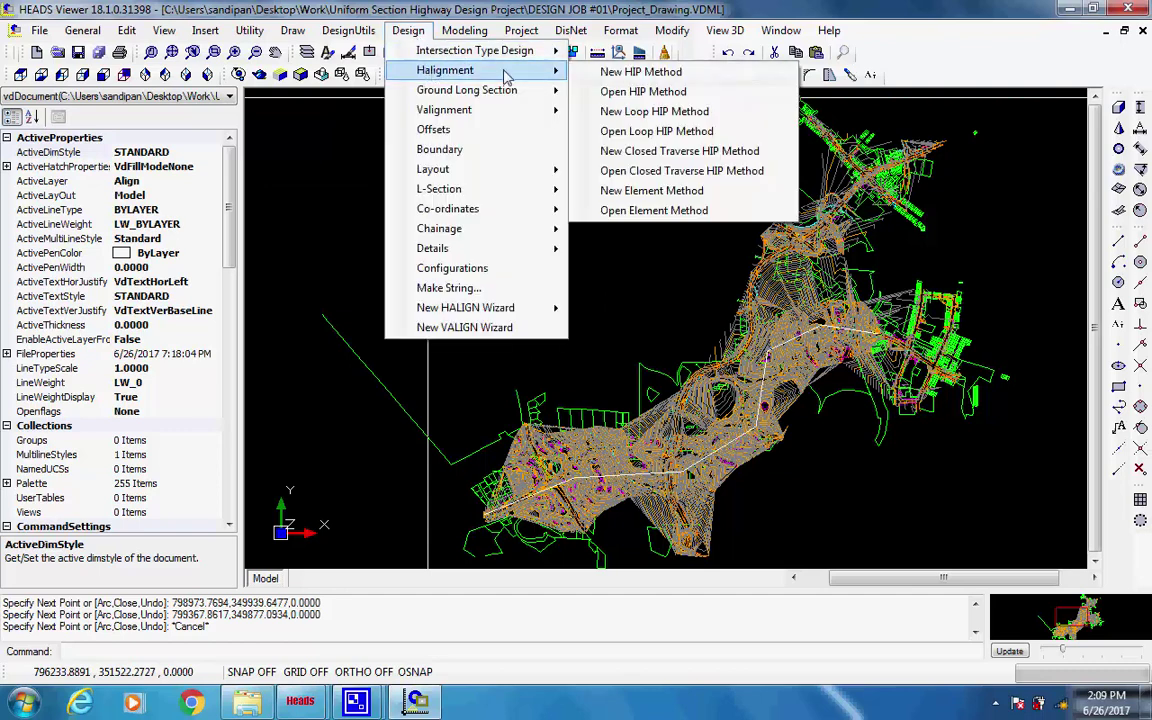
click(680, 76)
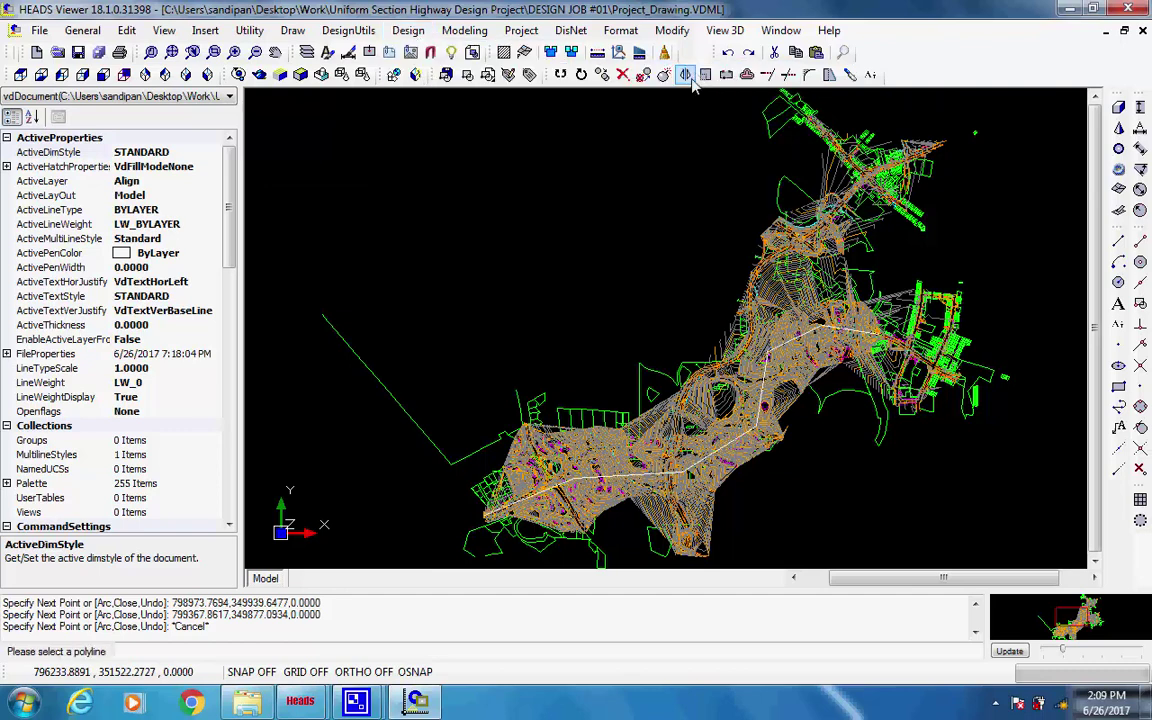
click(768, 371)
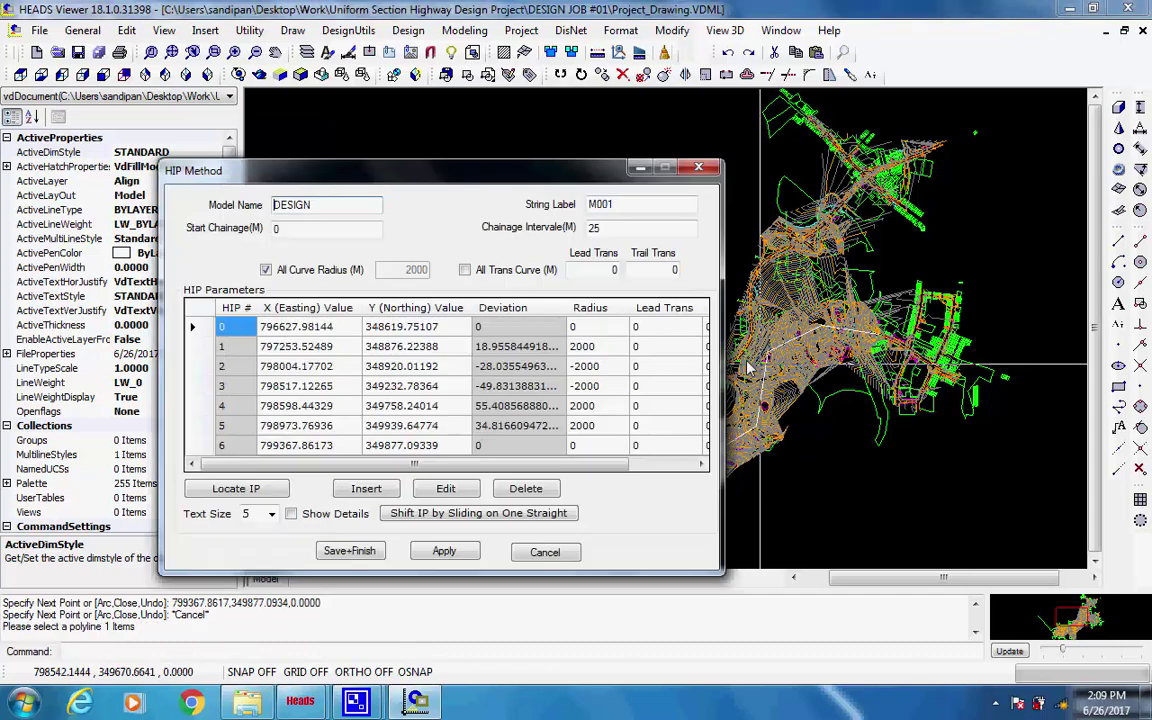
Review the model name, string label, start chainage, chainage interval and common curve radius option for the alignment
double_click(312, 205)
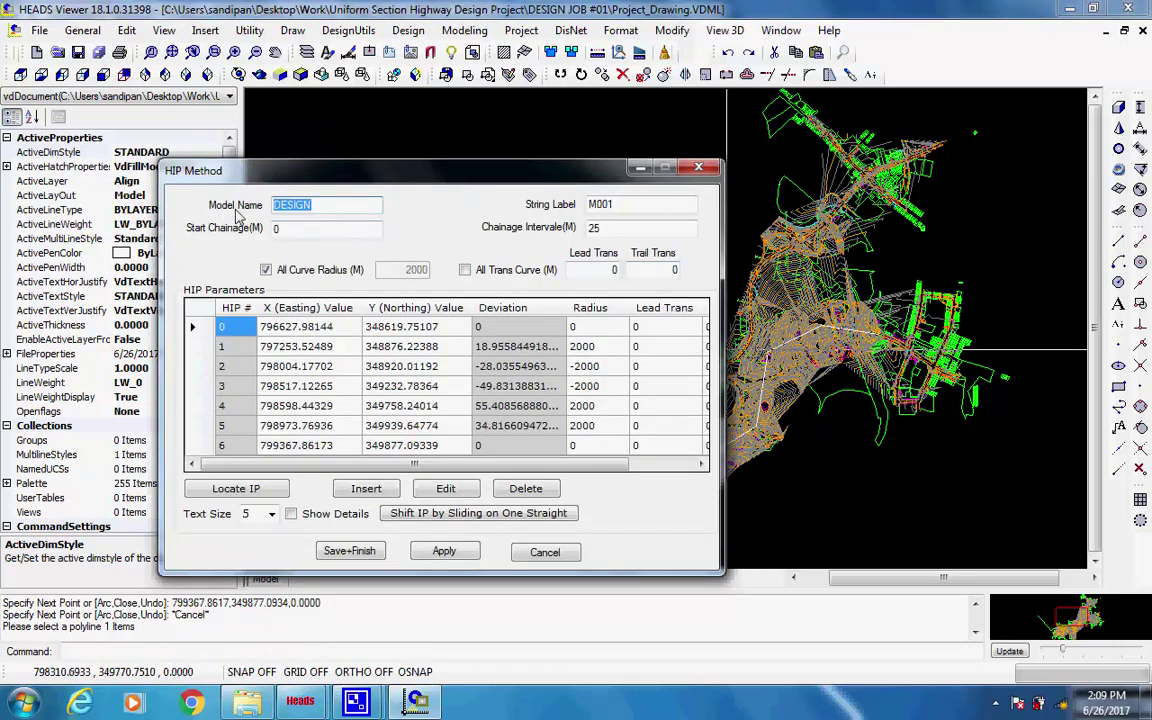
double_click(600, 205)
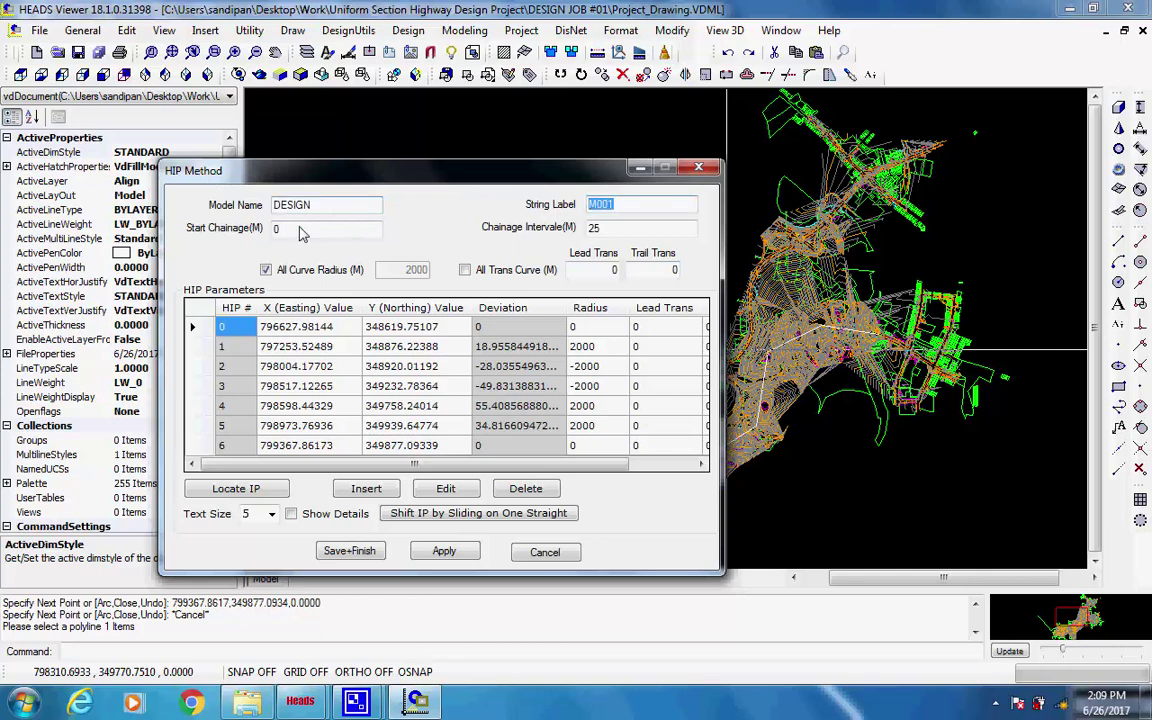
click(277, 229)
double_click(595, 228)
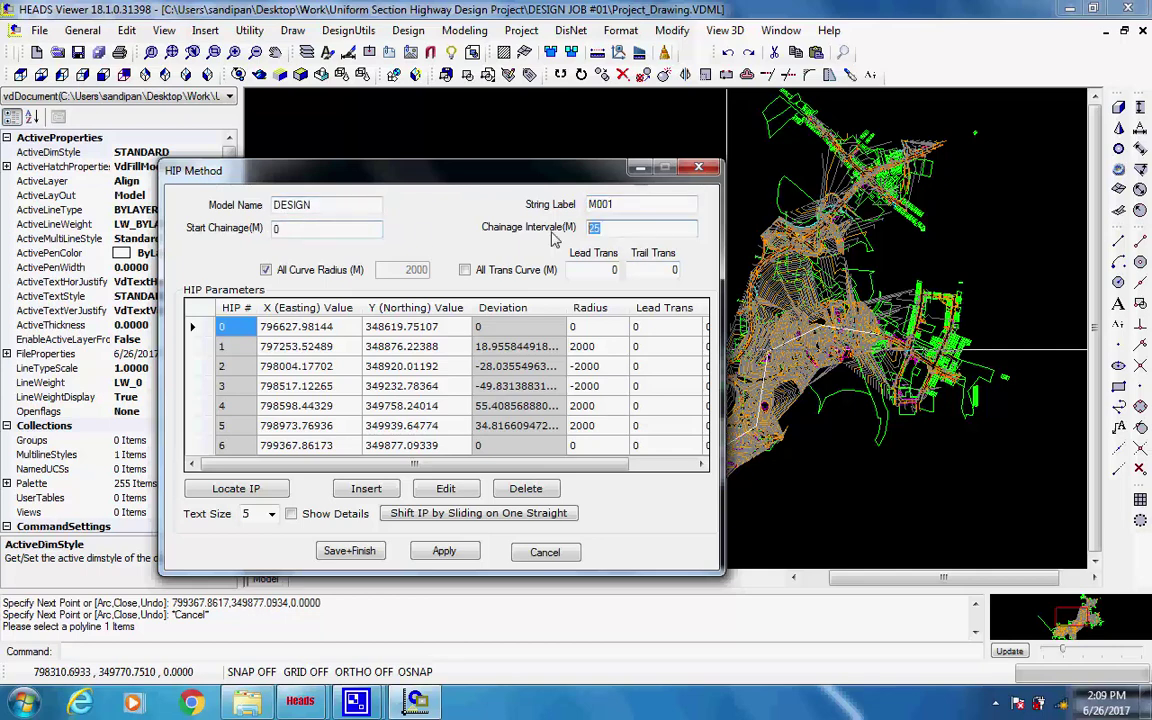
click(265, 270)
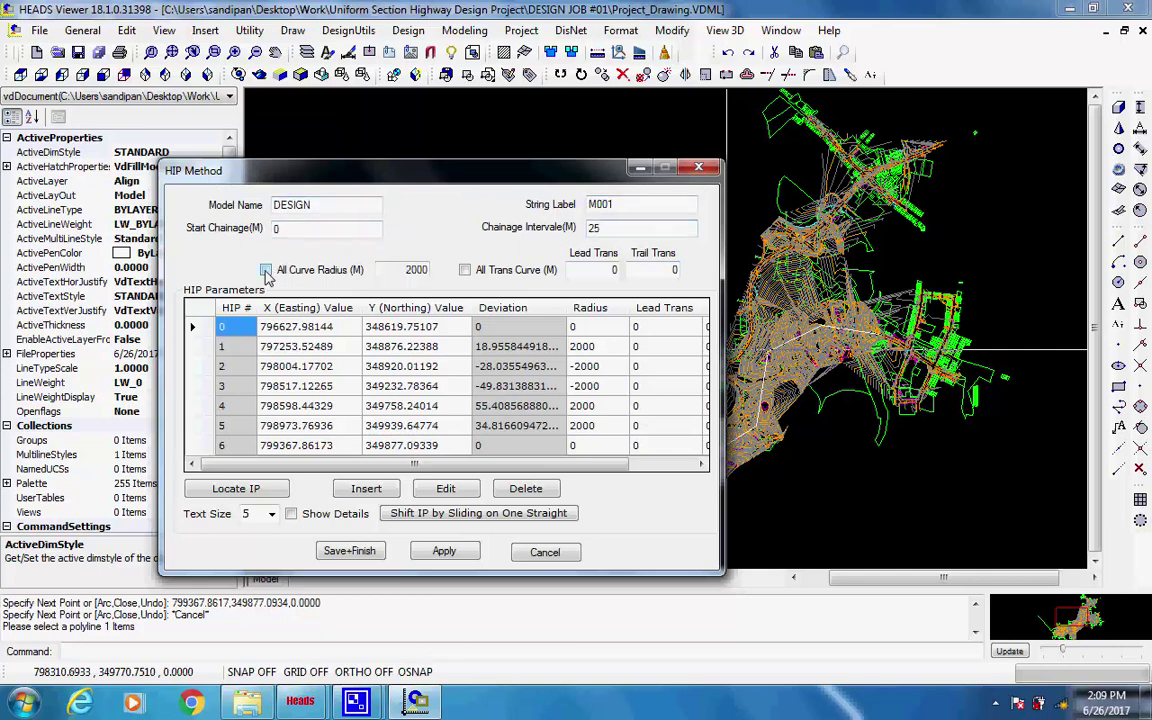
click(265, 270)
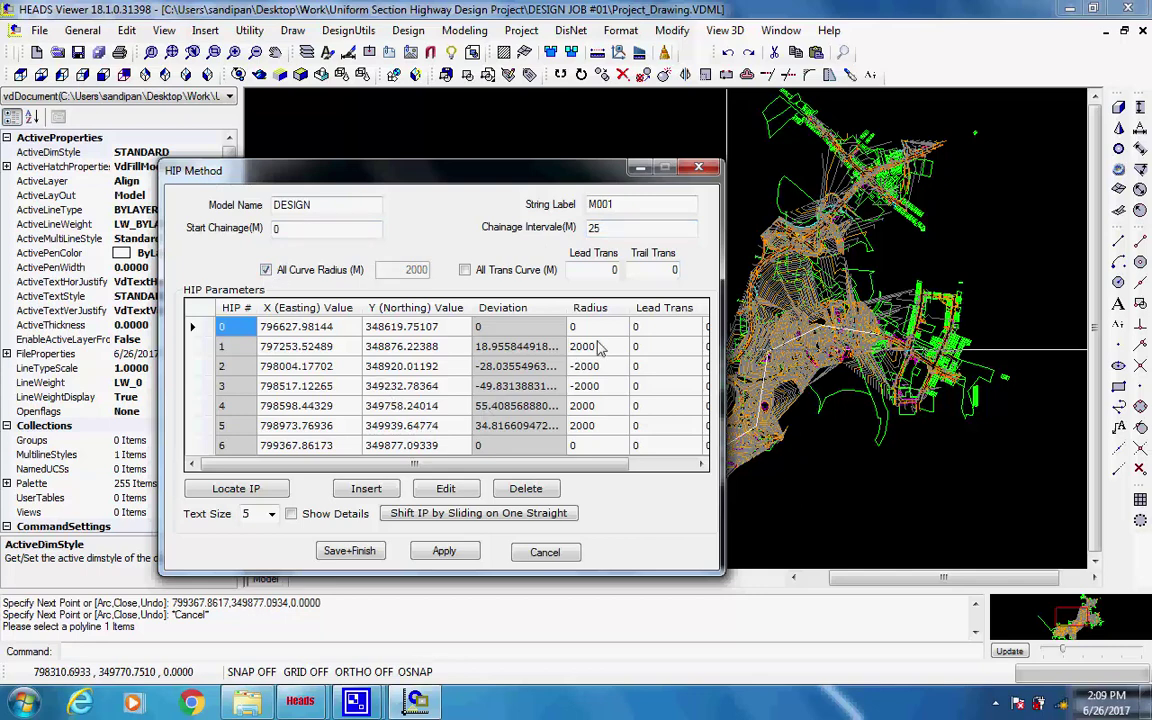
Apply the HIP parameters and correct the oversized curve at HIP 2 to radius -400 with lead and trail transitions of 50
click(462, 555)
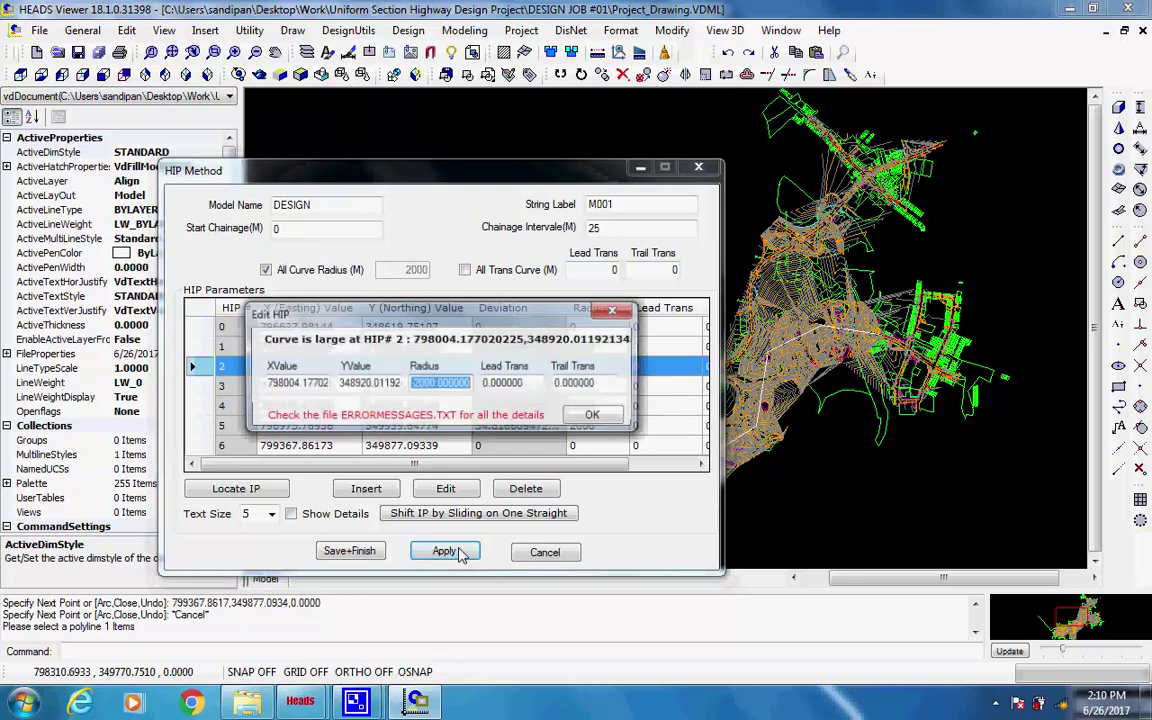
click(422, 384)
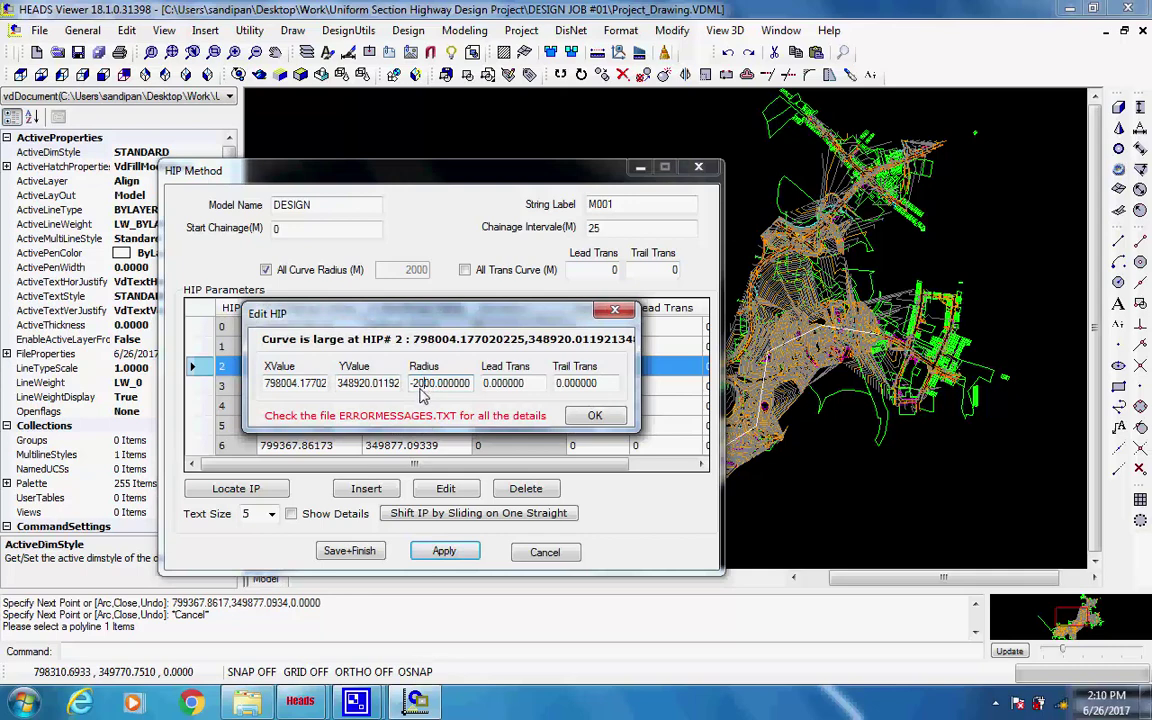
key(BackSpace)
key(BackSpace)
text(4)
text(5)
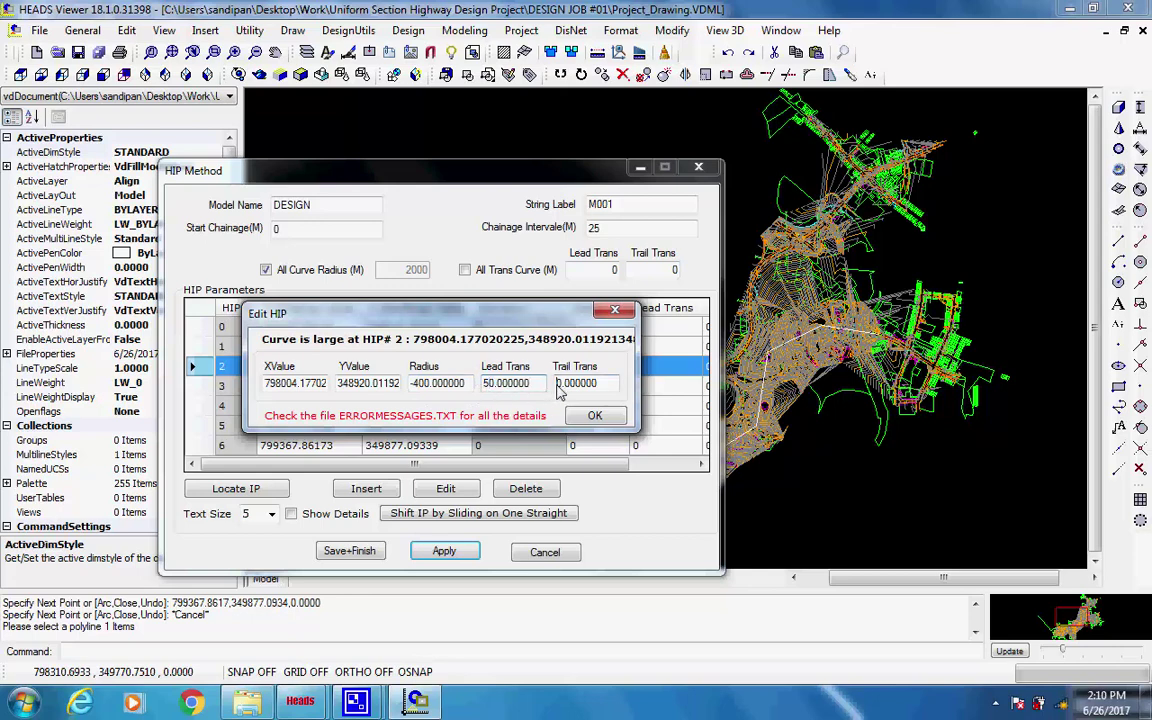
click(593, 416)
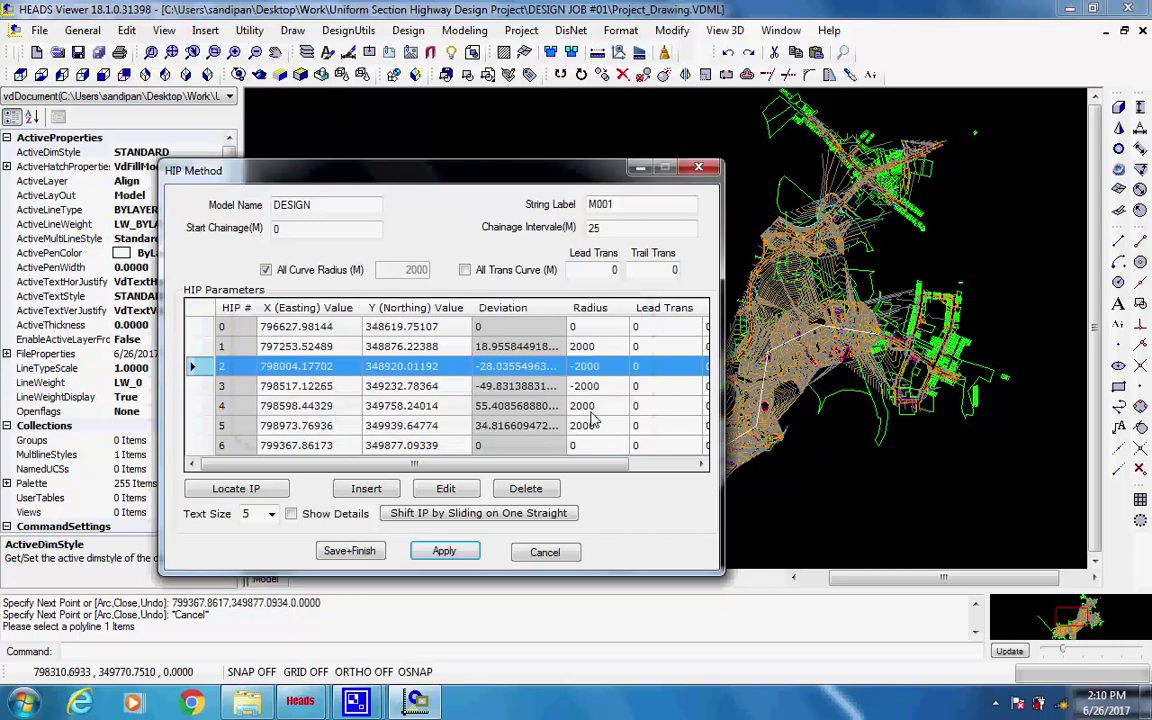
click(445, 551)
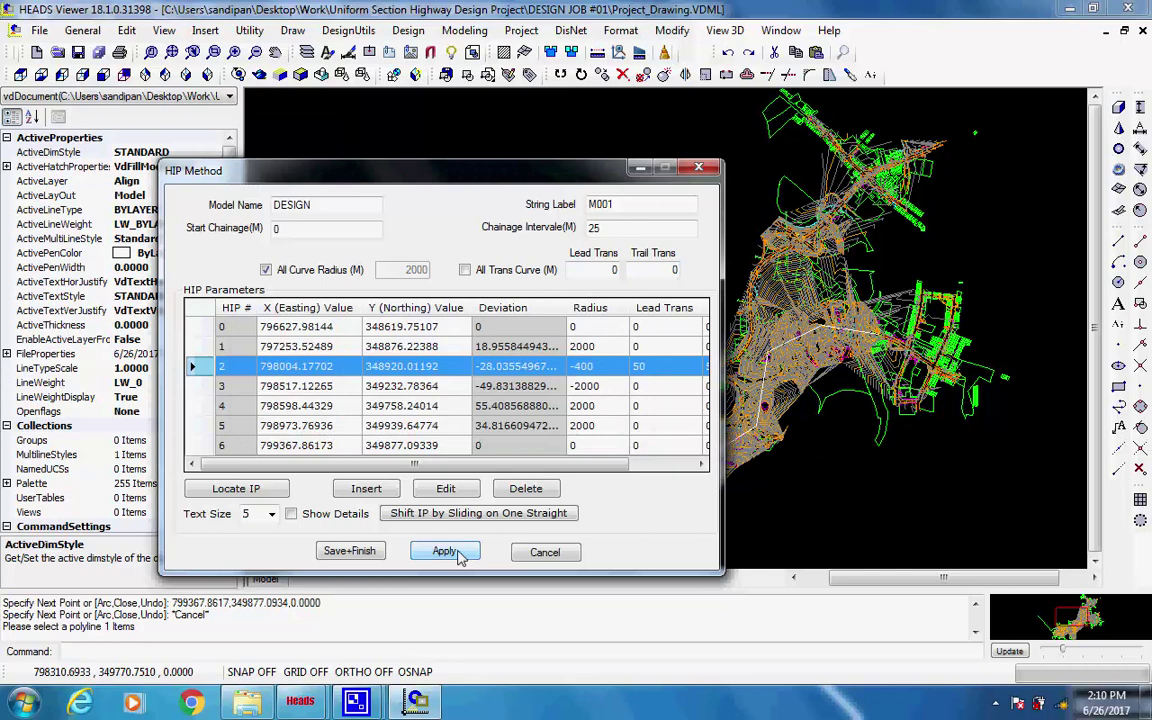
Reapply the alignment and set the curve at HIP 3 to radius -400 with lead and trail transitions of 50
click(445, 551)
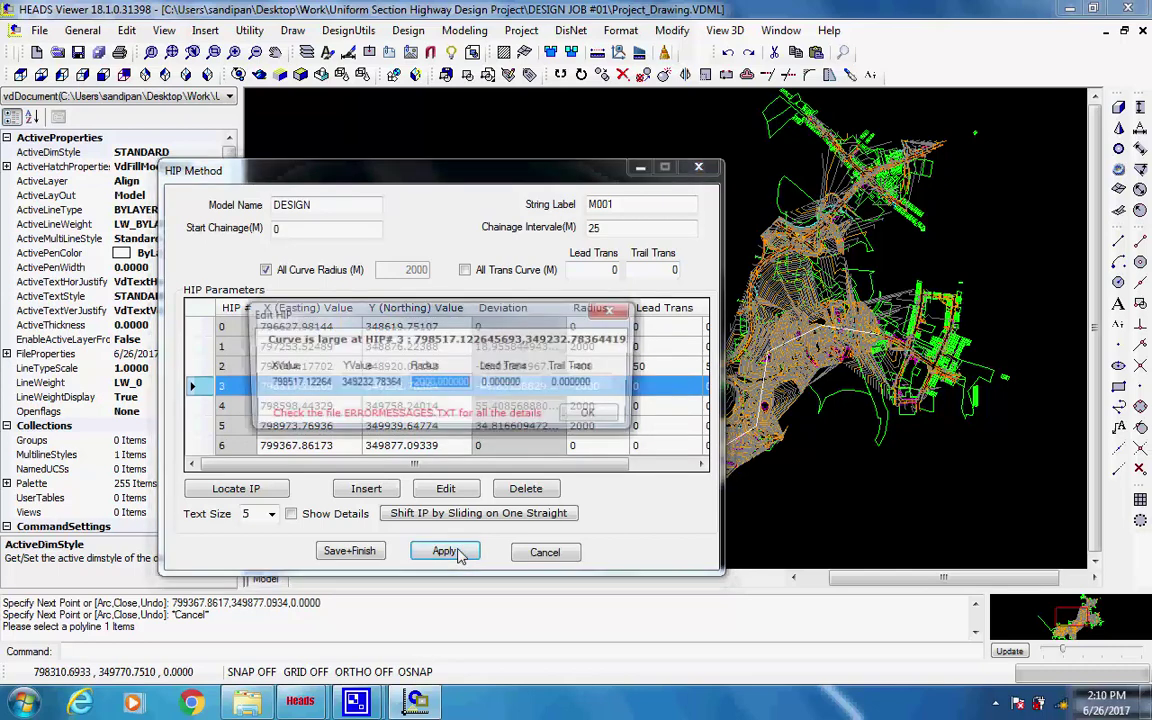
click(437, 388)
key(BackSpace)
key(BackSpace)
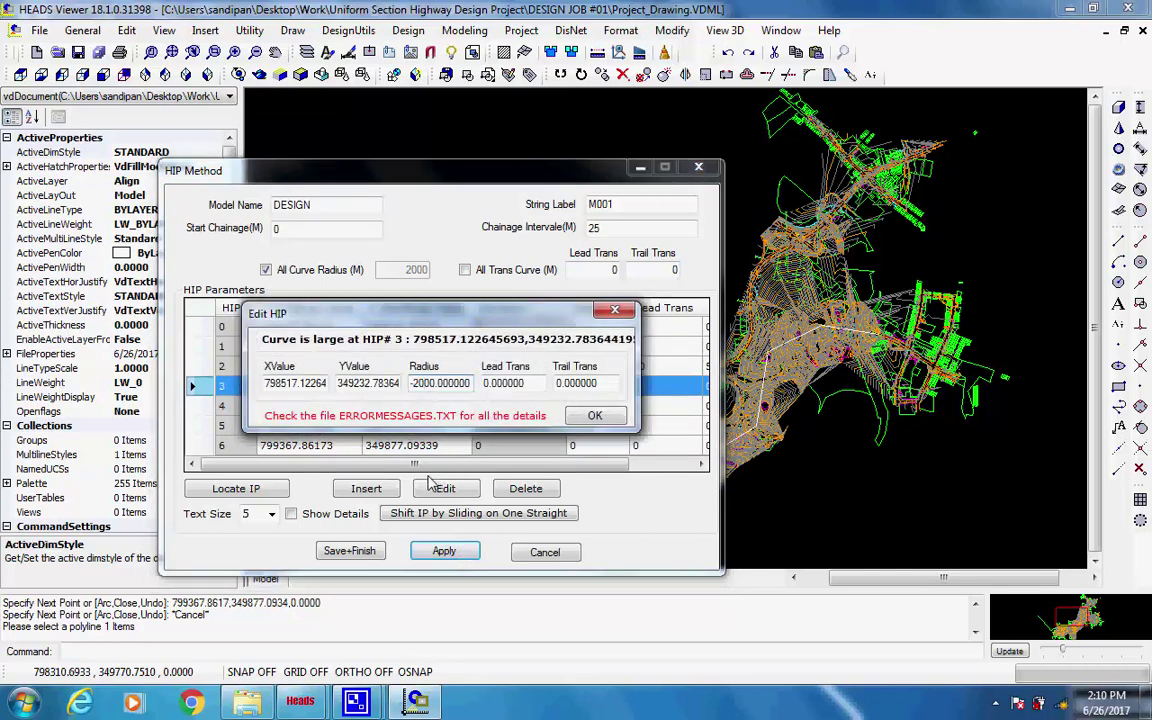
text(4)
click(485, 384)
text(5)
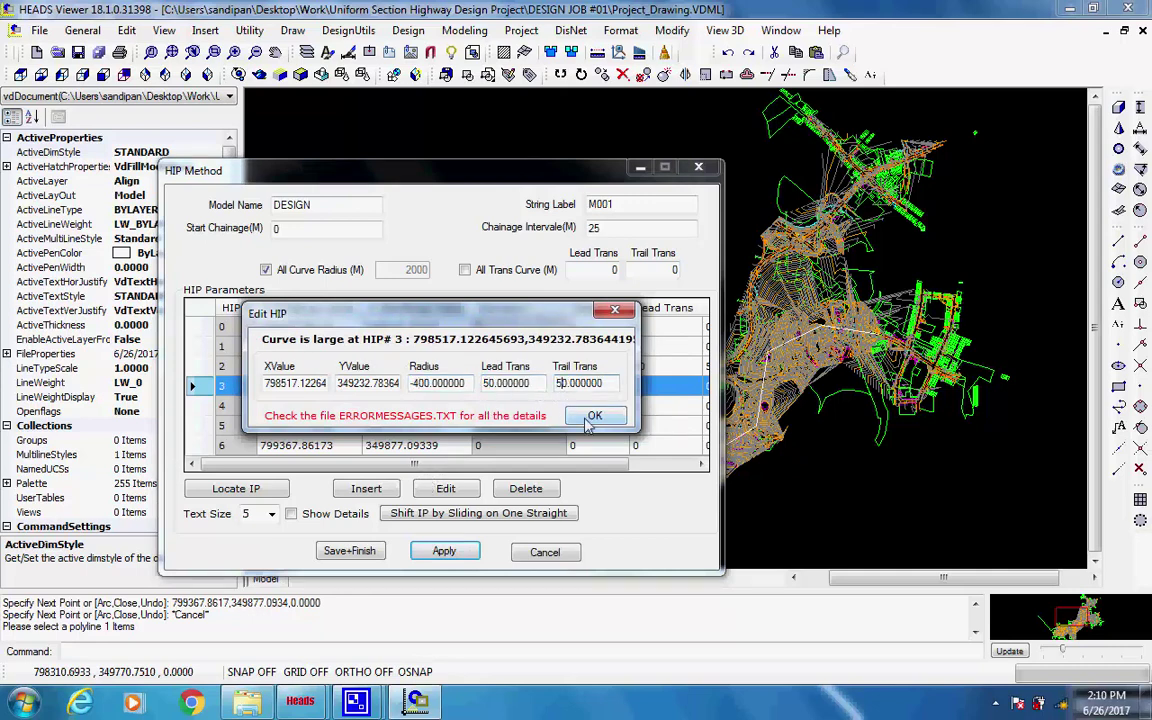
click(595, 416)
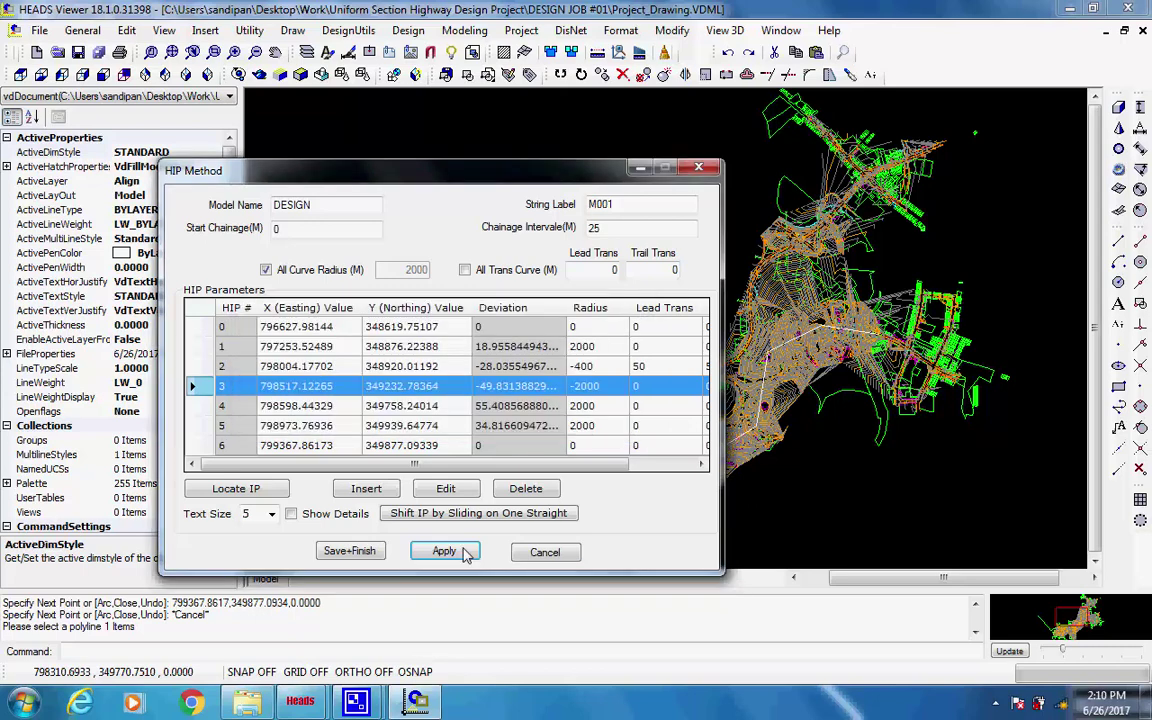
Reapply the alignment and set the curve at HIP 4 to radius 400 with lead and trail transitions of 50
click(444, 551)
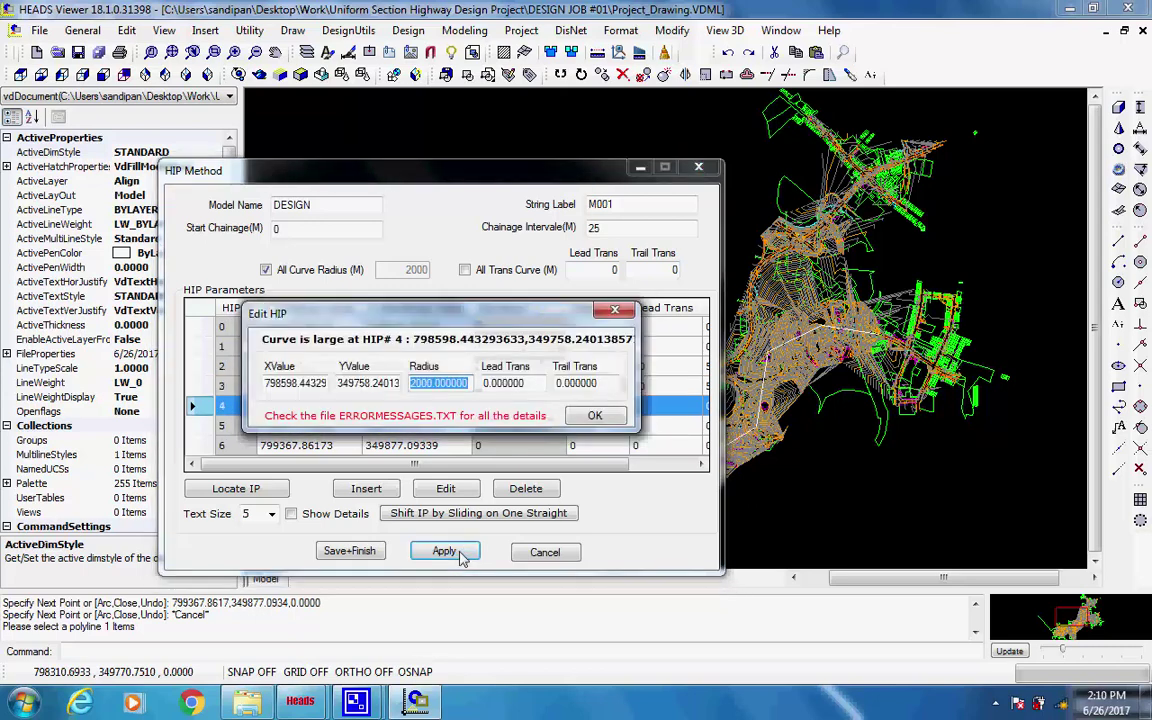
click(425, 386)
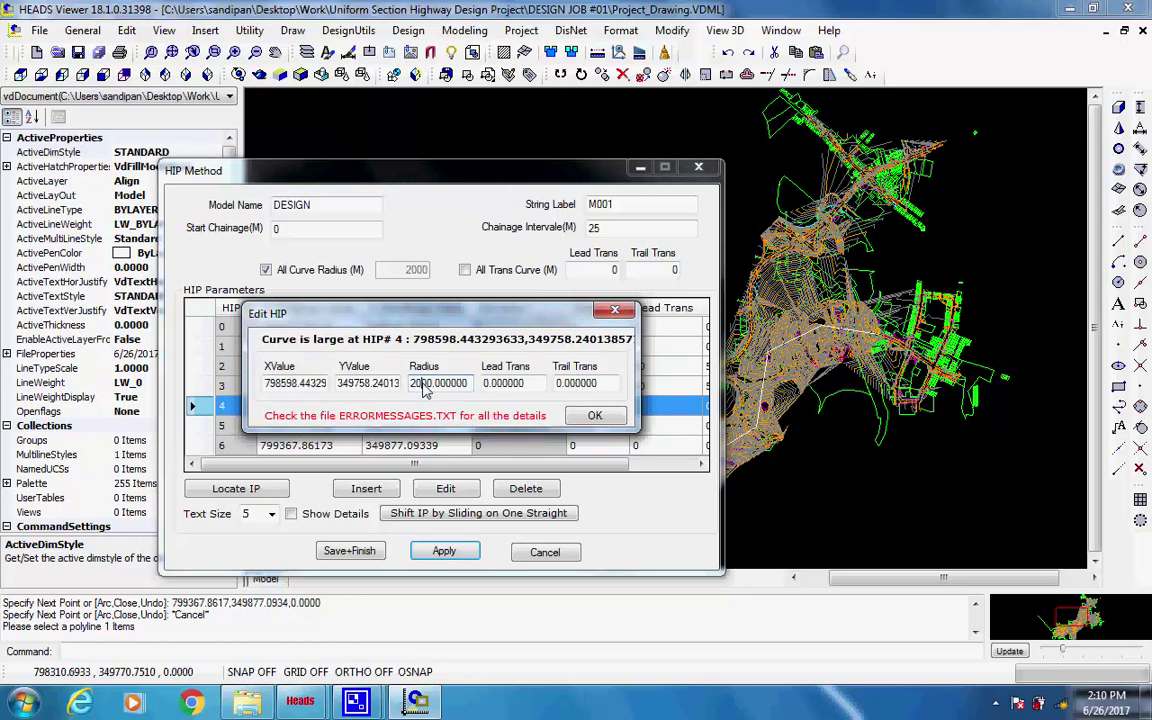
key(BackSpace)
key(BackSpace)
text(4)
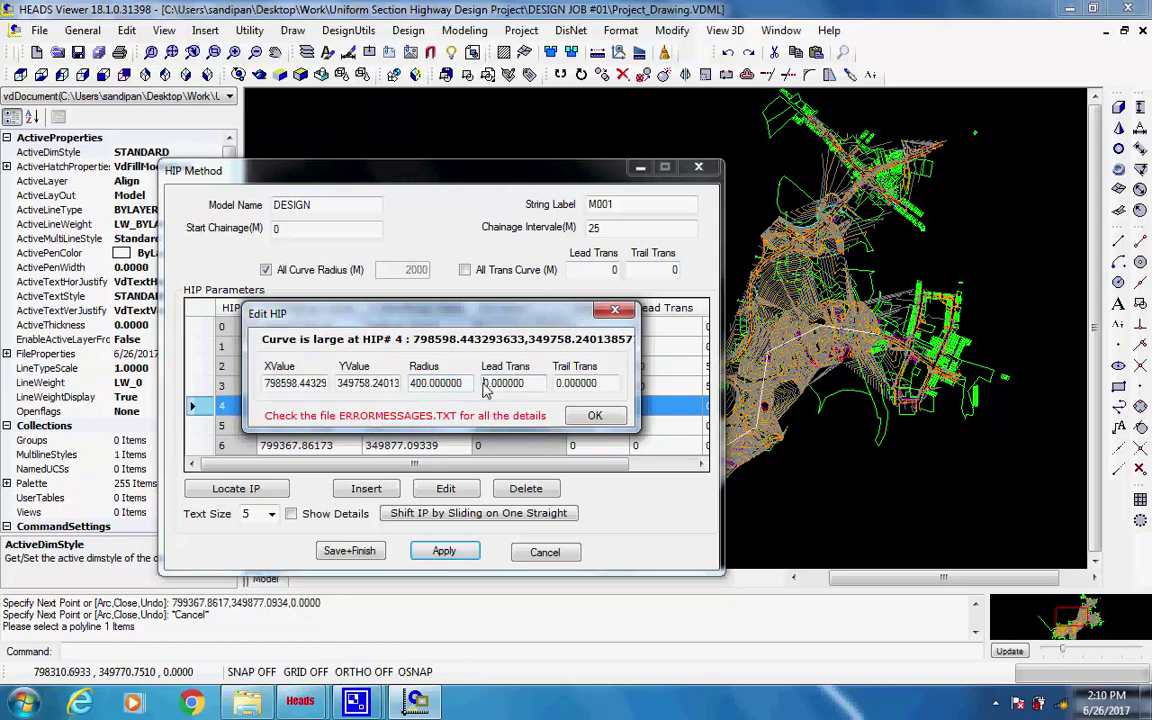
click(485, 383)
text(5)
click(557, 383)
text(5)
click(596, 415)
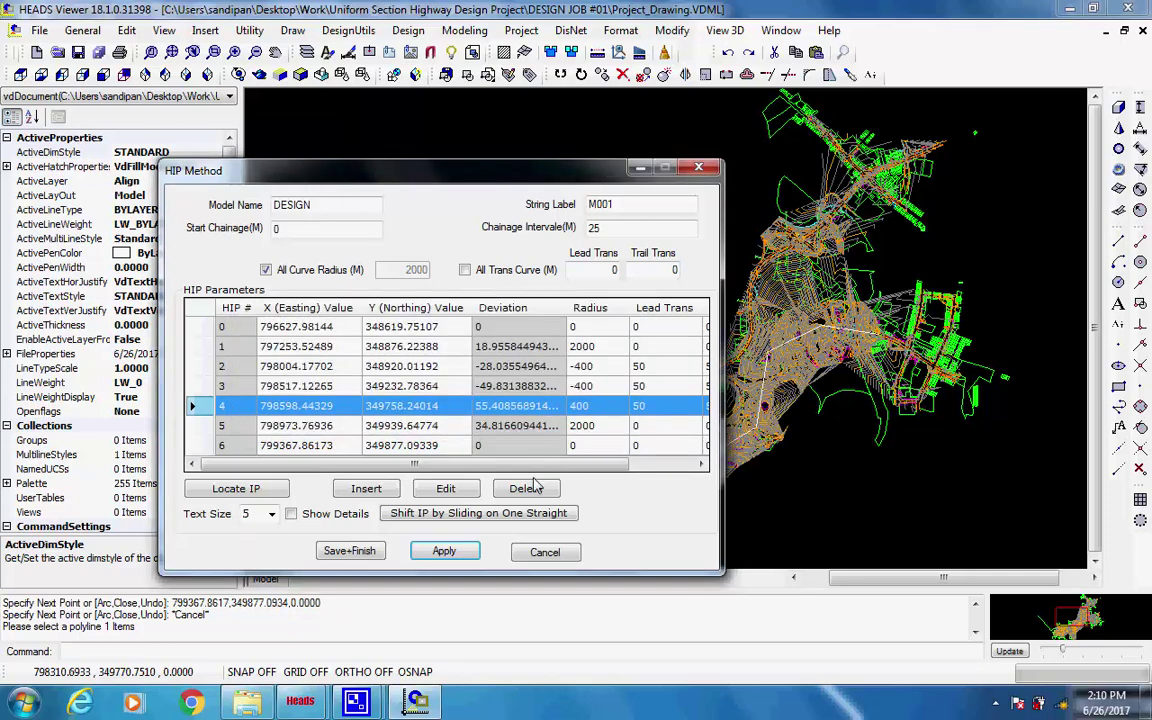
Set the curve at HIP 5 to radius 400 with lead and trail transitions of 50, and apply the alignment to the drawing
click(444, 552)
drag(422, 385, 393, 392)
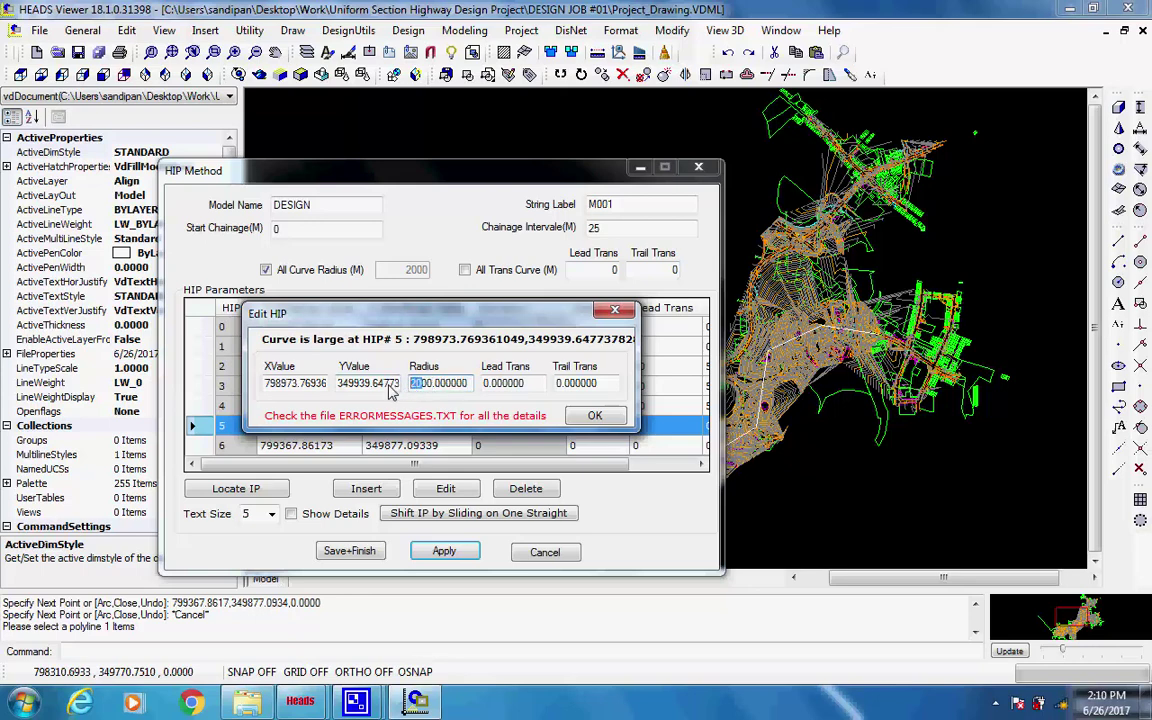
text(400)
key(Delete)
key(Delete)
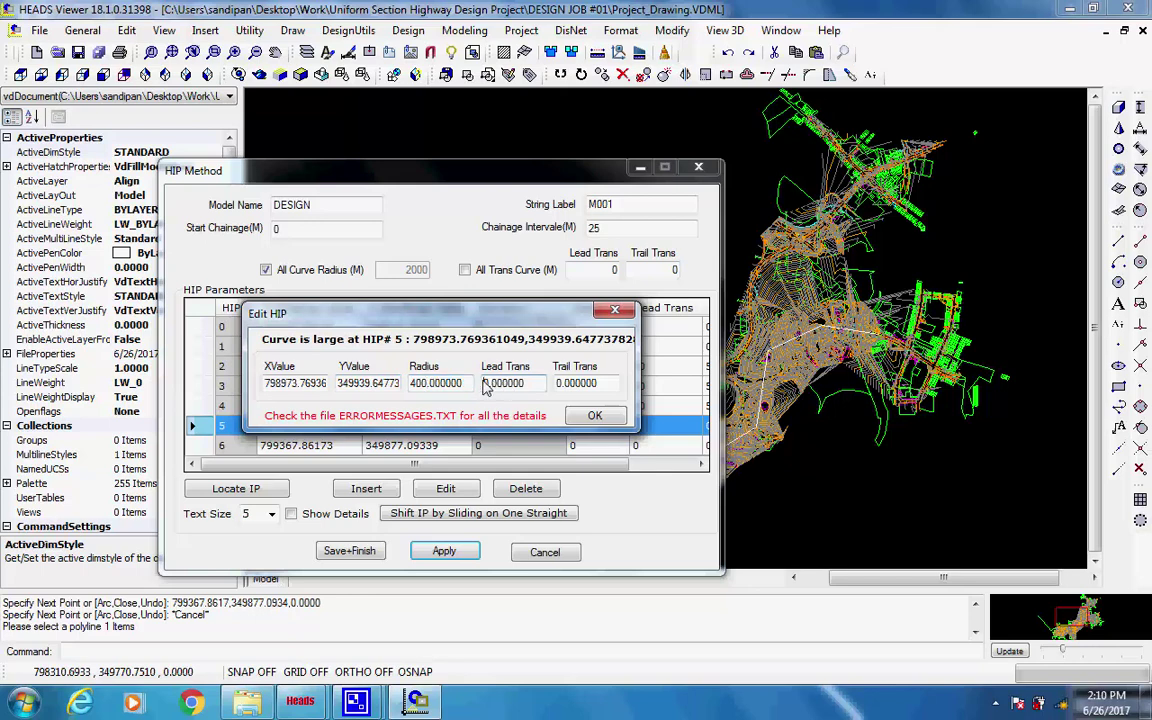
click(485, 383)
text(5)
click(557, 383)
text(5)
click(594, 416)
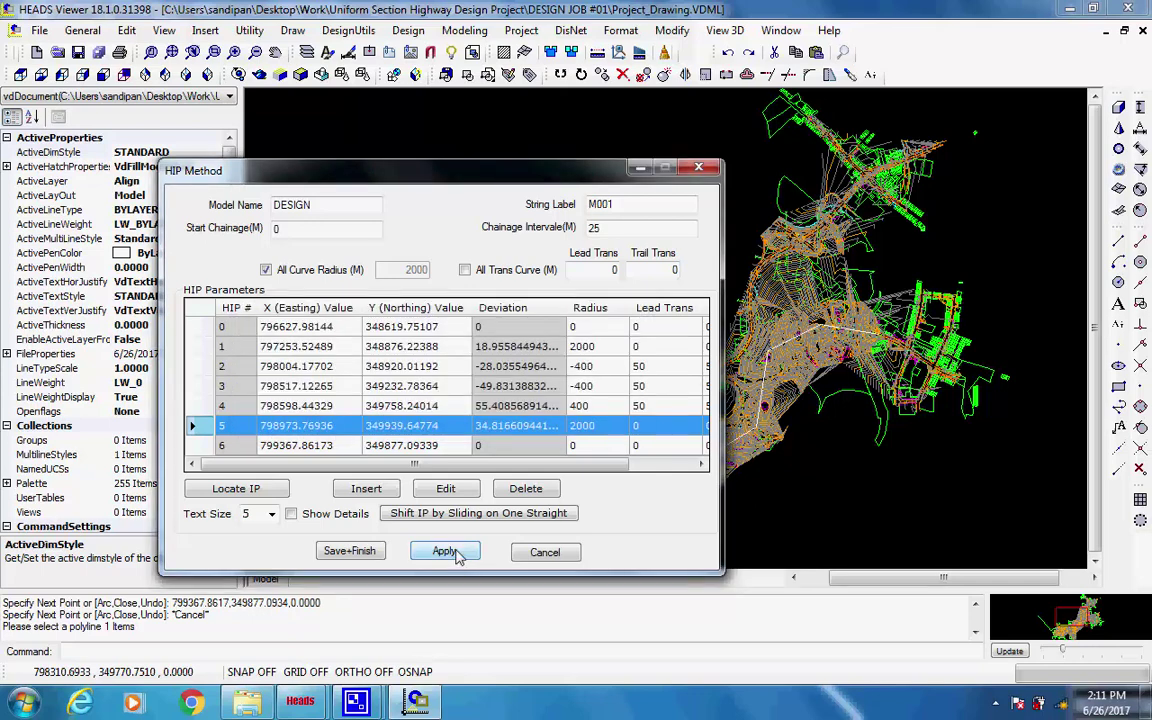
click(445, 552)
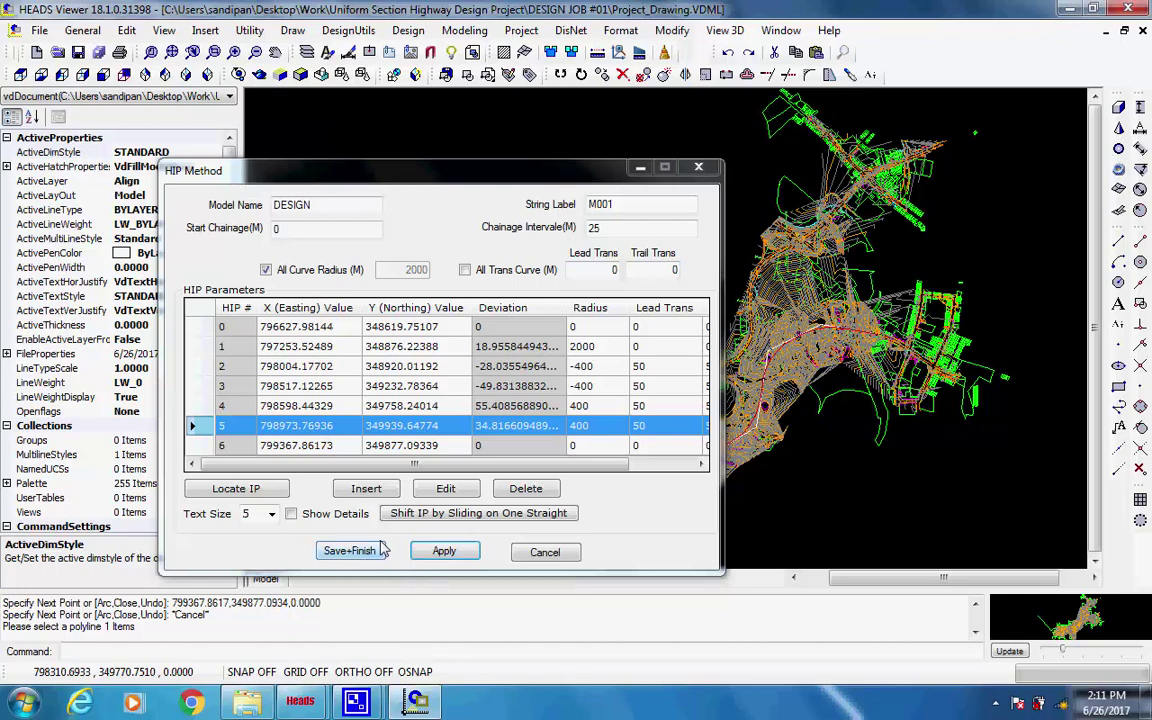
drag(418, 164, 344, 134)
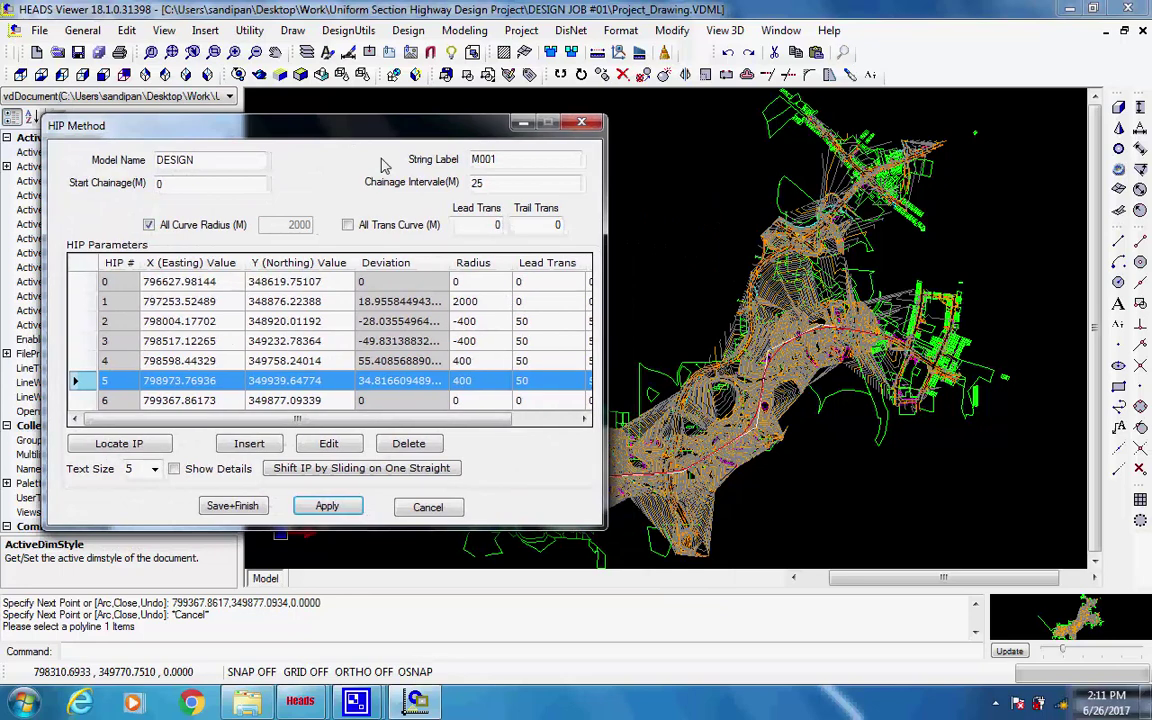
Turn off the C001, C005 and ELEV layers to declutter the drawing around the alignment
click(307, 52)
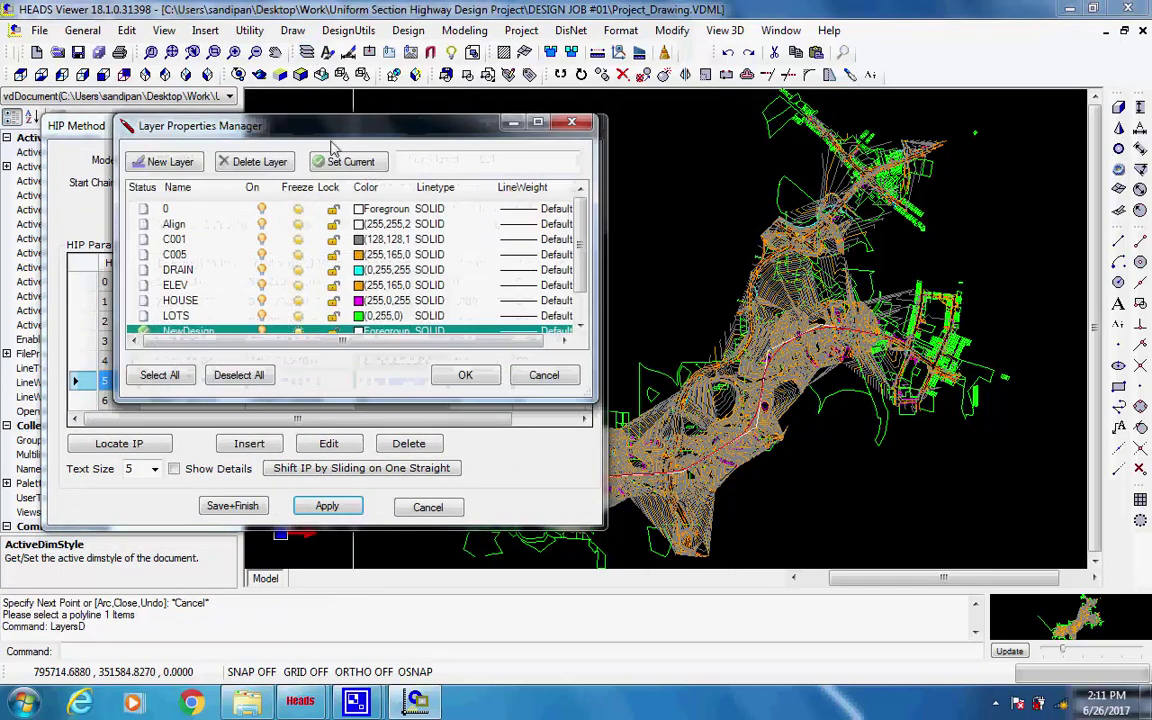
click(262, 240)
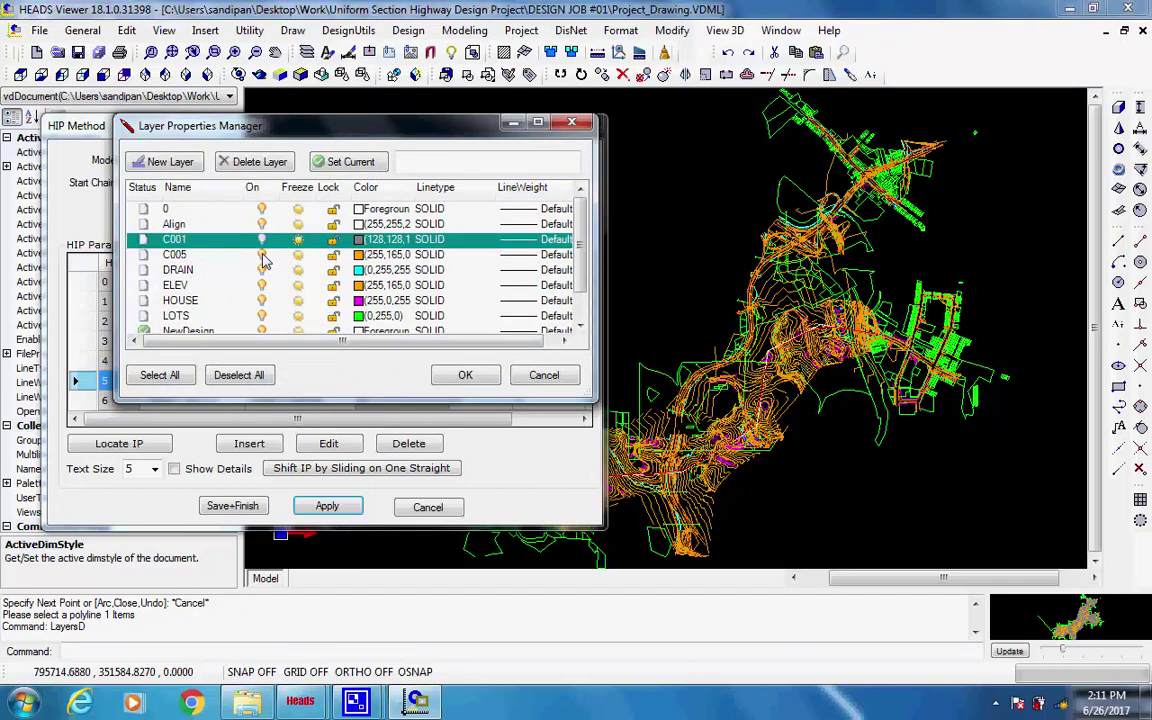
click(262, 255)
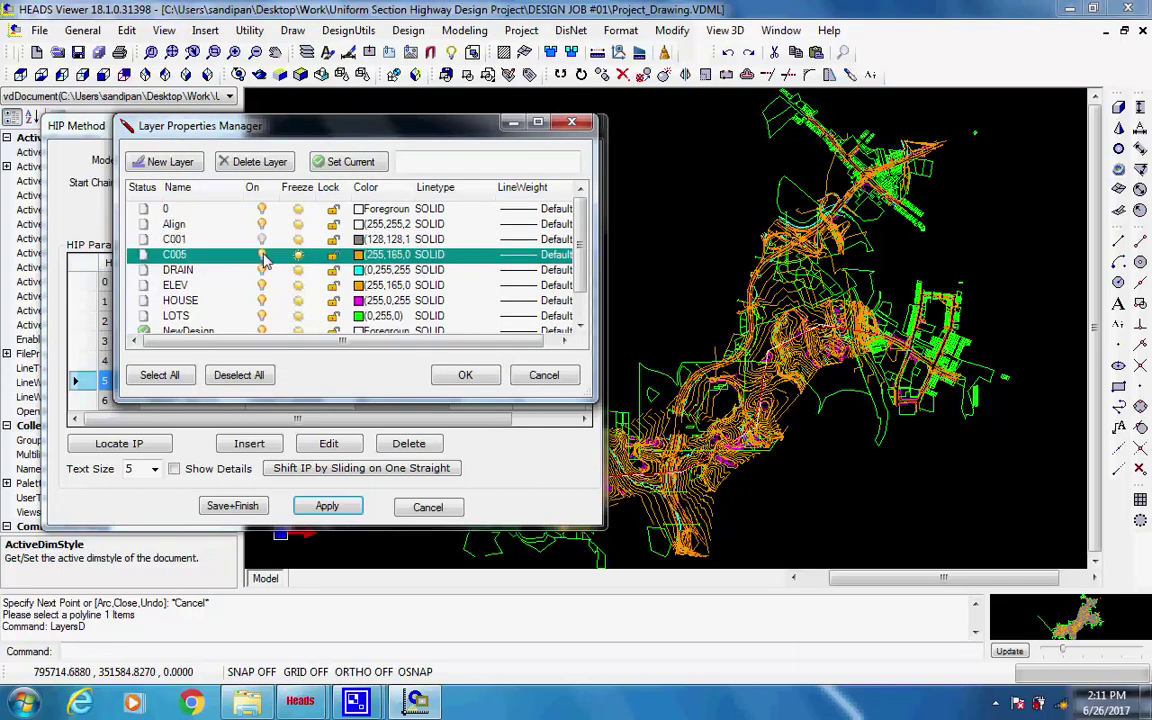
click(262, 255)
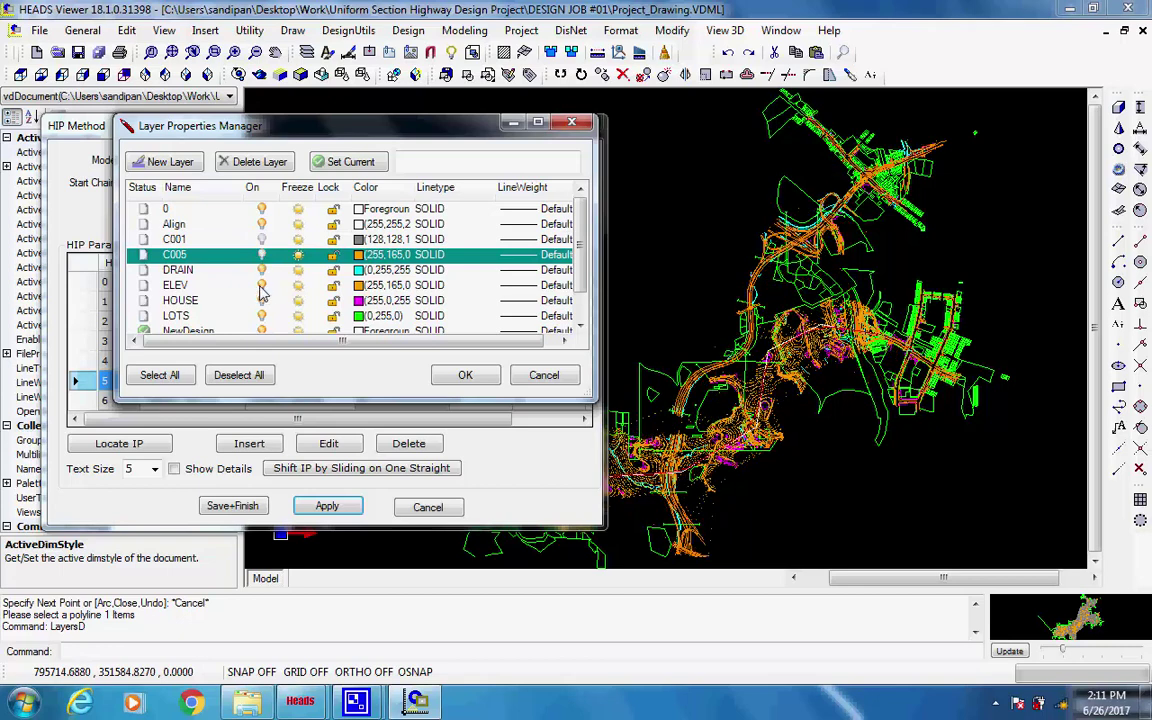
click(262, 286)
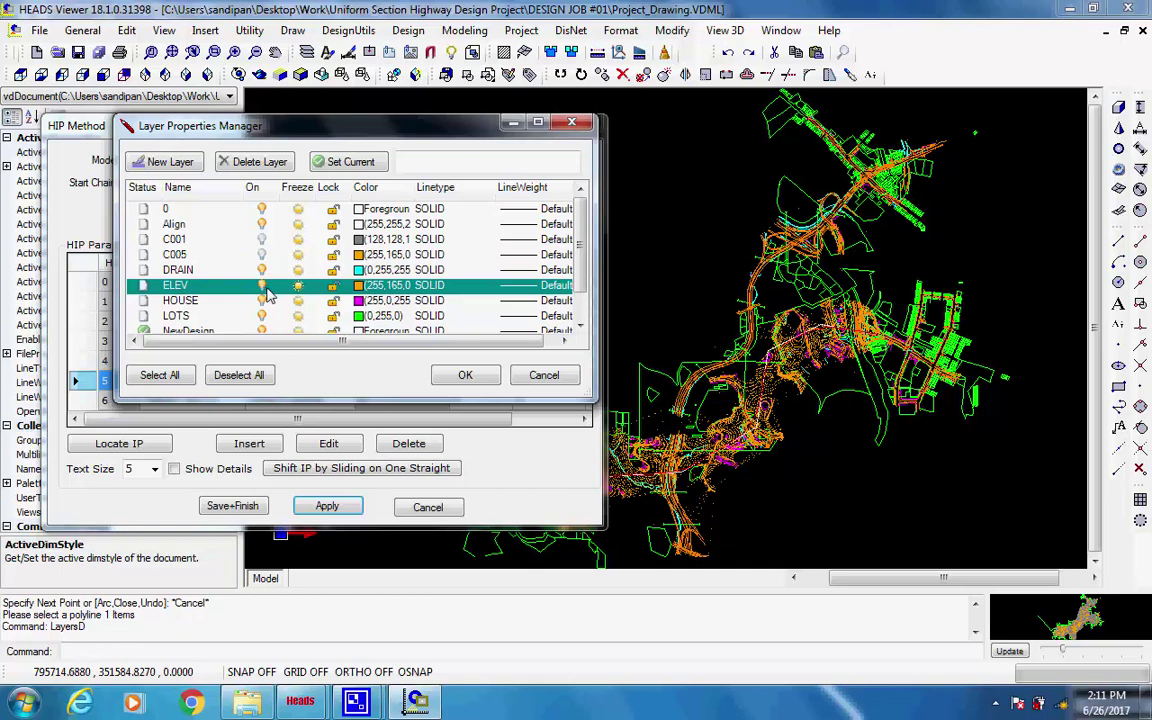
click(262, 285)
click(465, 375)
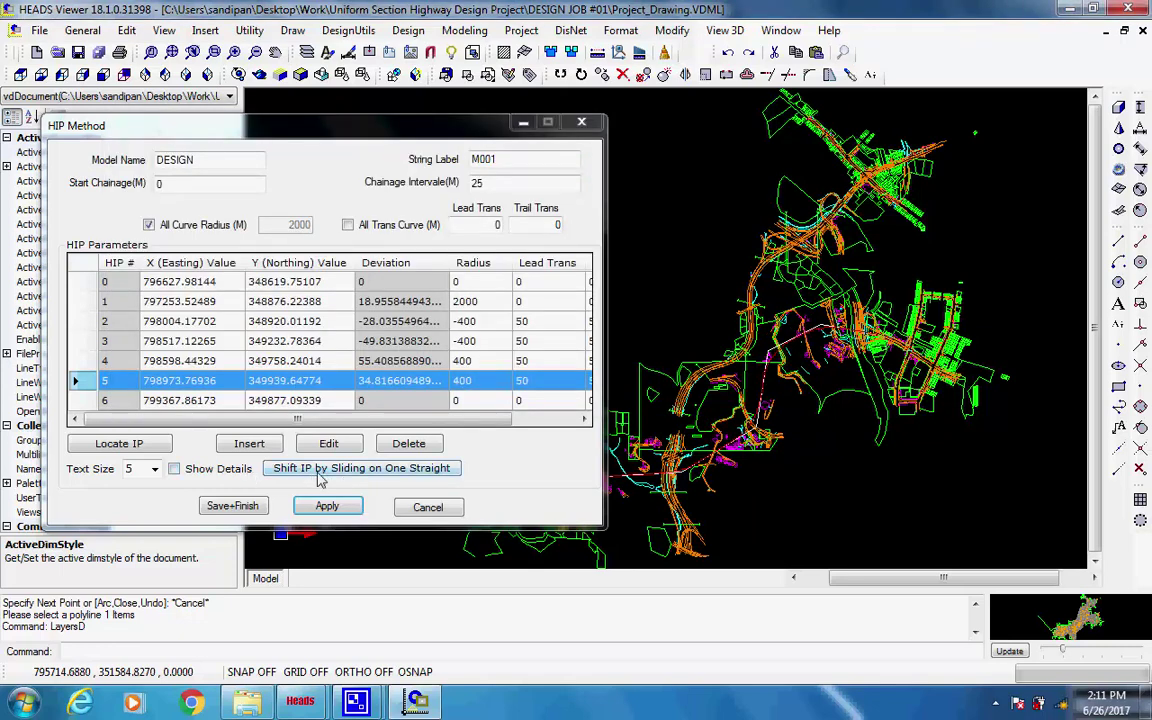
Review the instructions for shifting an IP by sliding it on one straight, and uncover more of the drawing
click(421, 477)
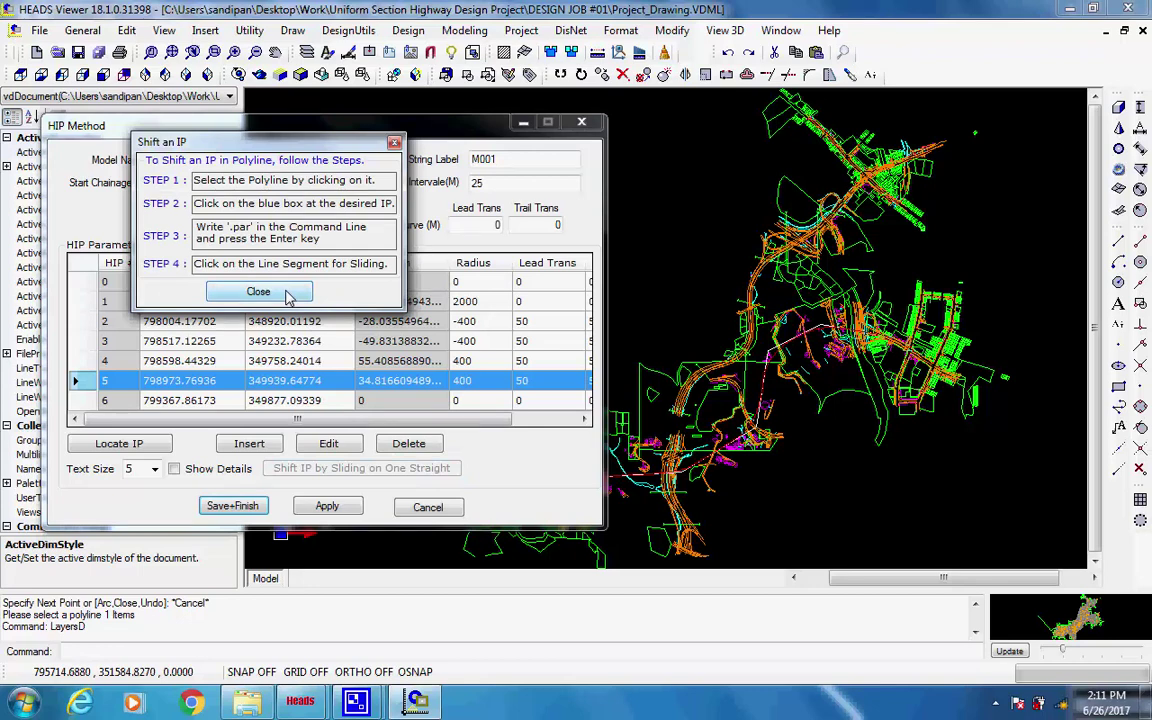
click(286, 293)
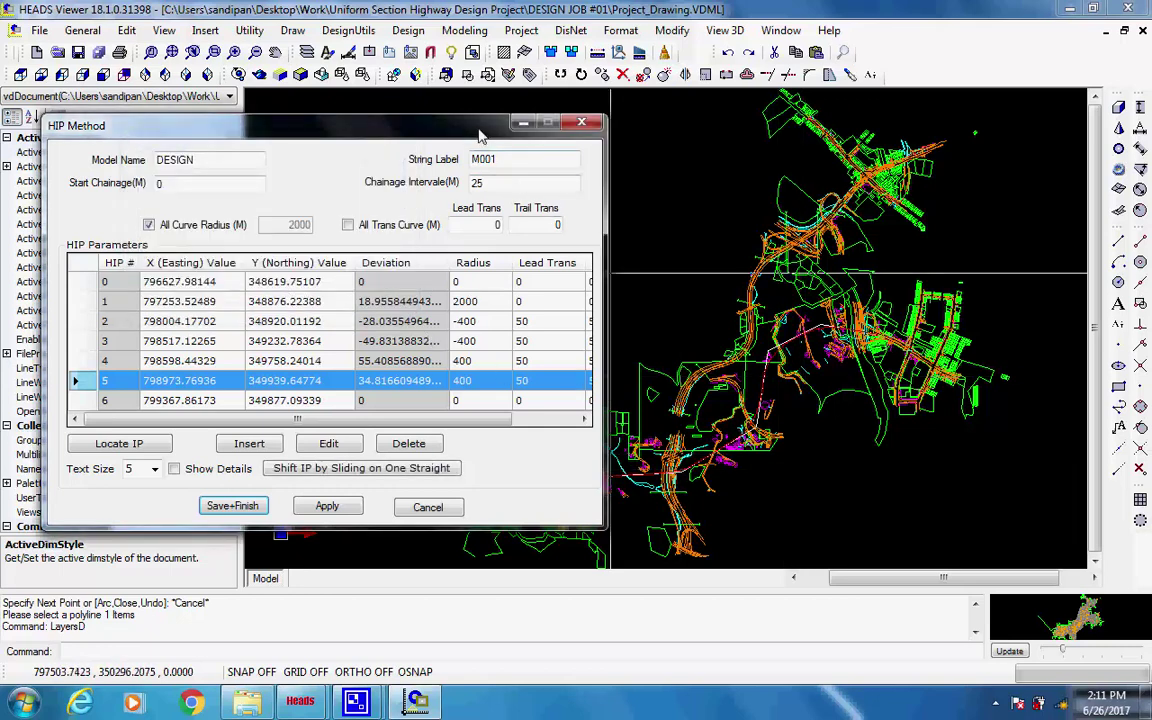
drag(481, 146, 314, 138)
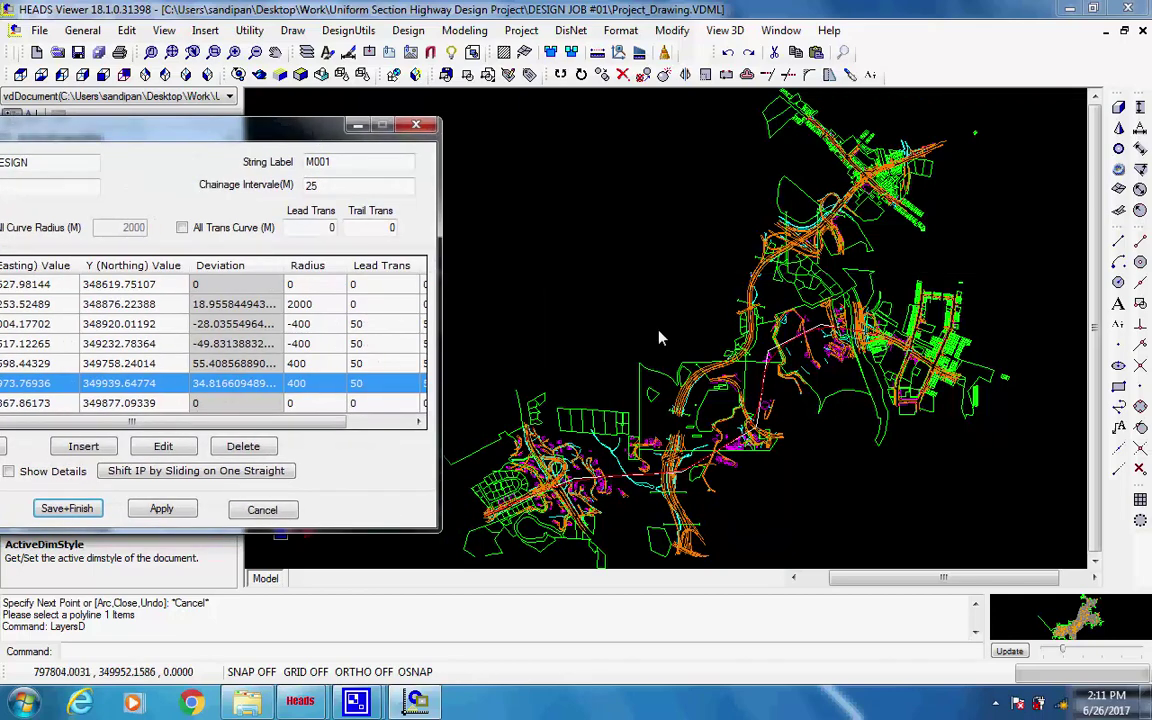
double_click(786, 459)
scroll(708, 349, up, 4)
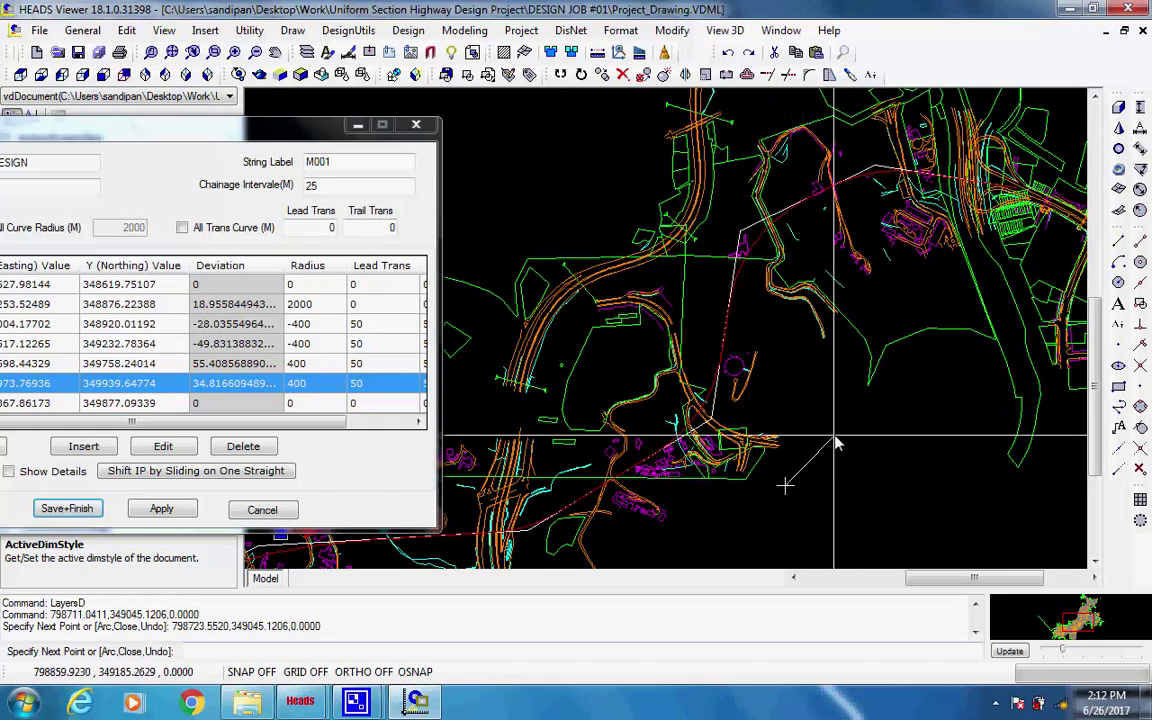
key(Escape)
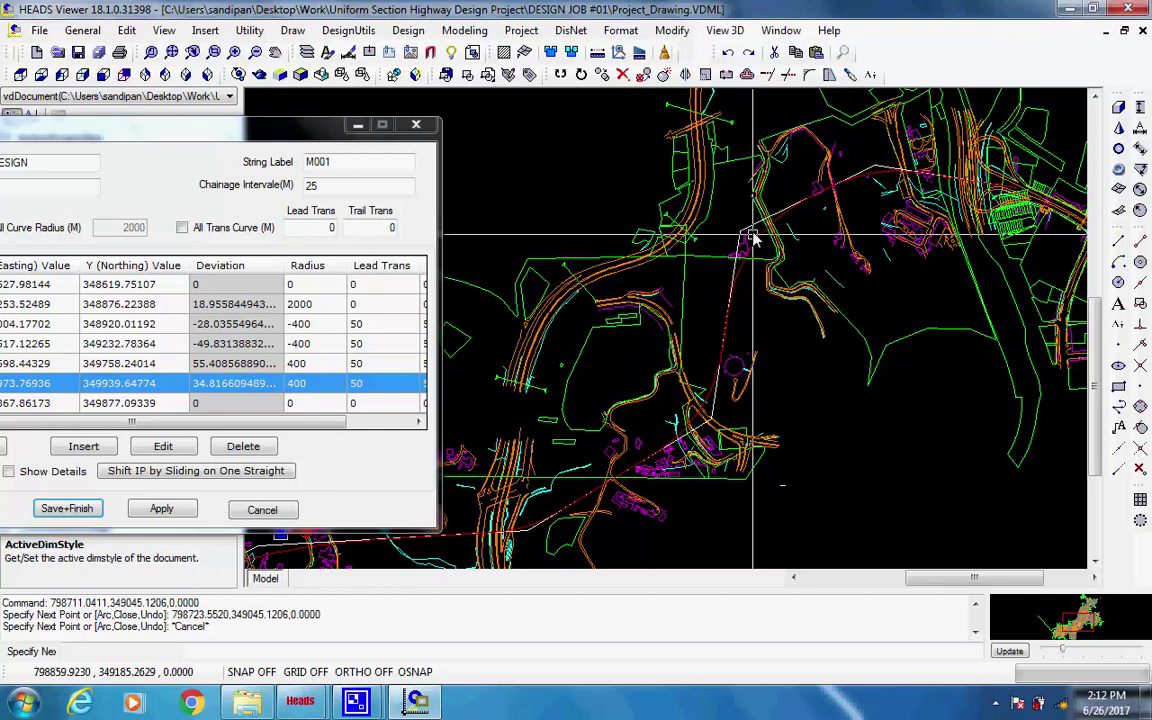
Slide HIP 4 of the alignment polyline along its straight from HIP 3 to about 798600.62, 349772.32 using .par, and reapply the alignment
key(Return)
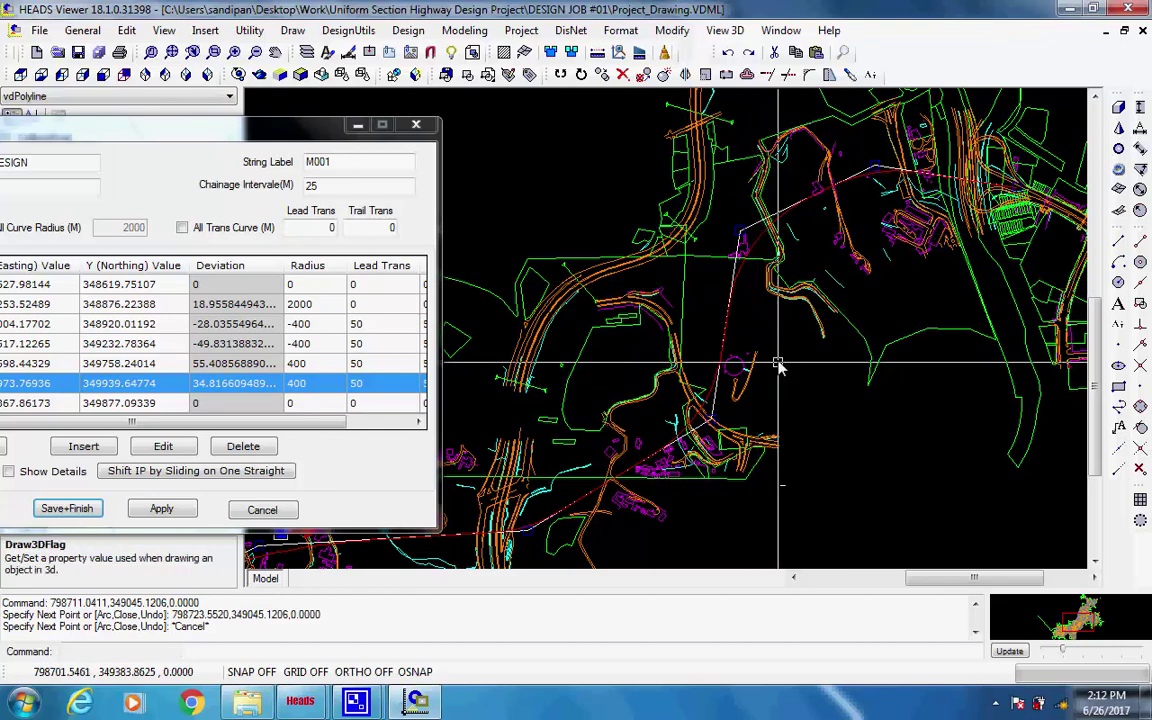
scroll(783, 346, up, 3)
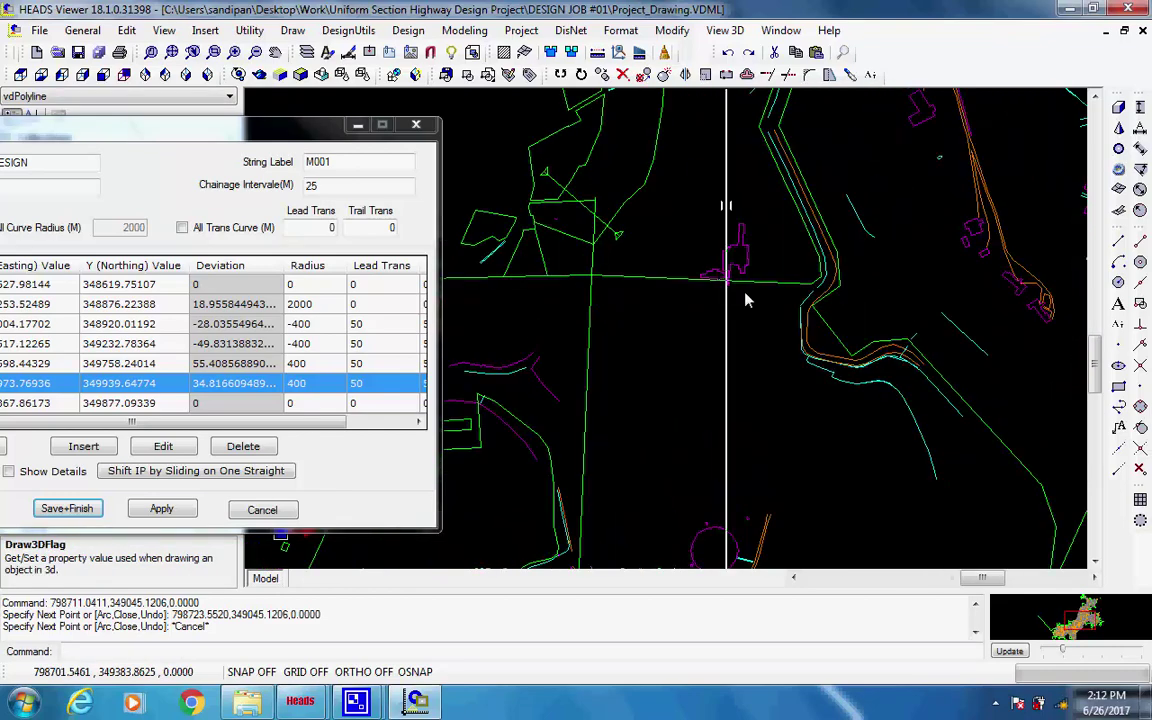
scroll(745, 265, up, 1)
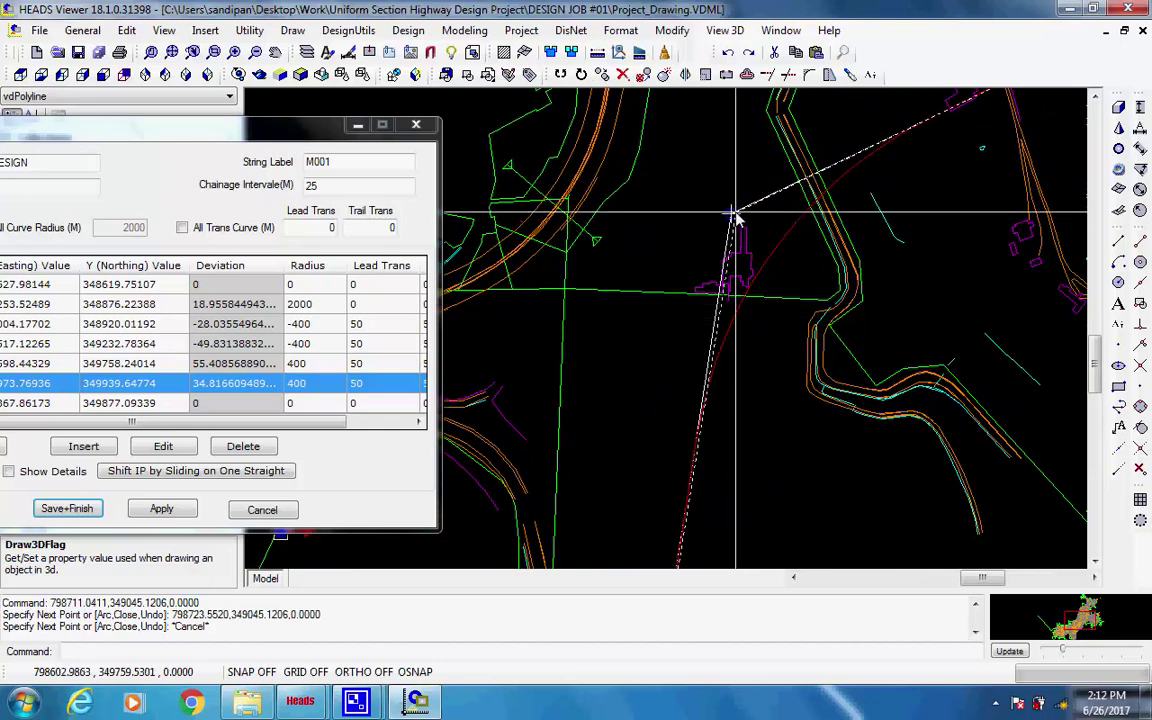
click(733, 218)
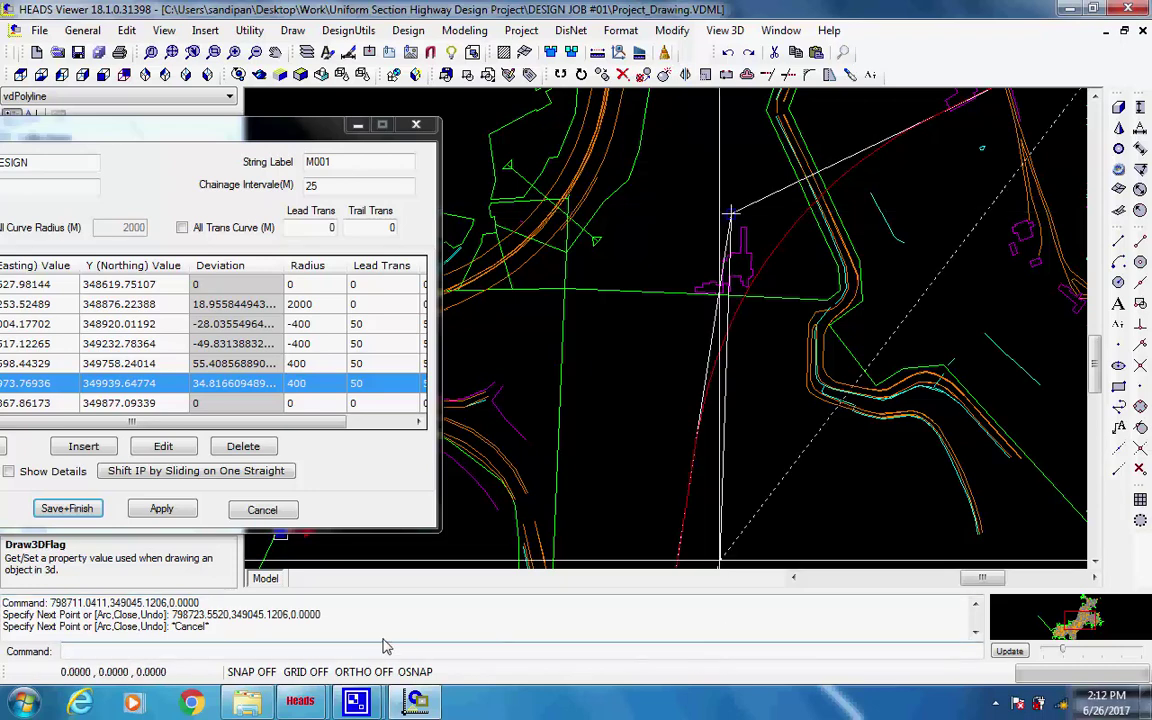
text(.par)
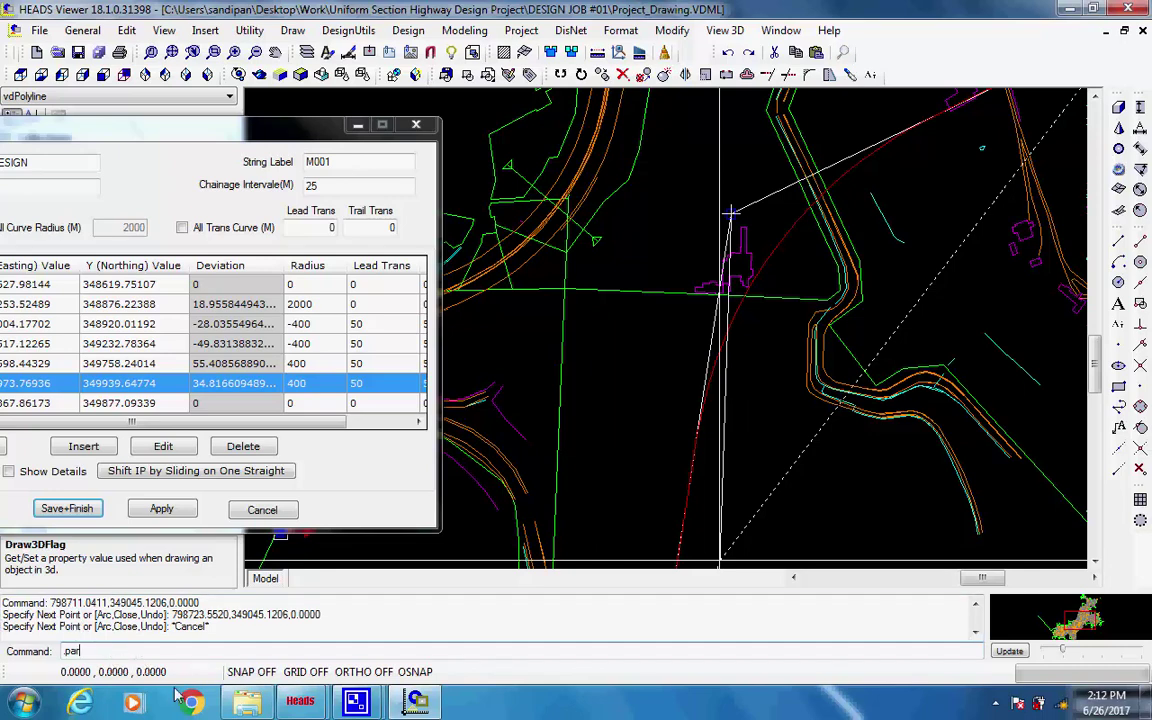
key(Return)
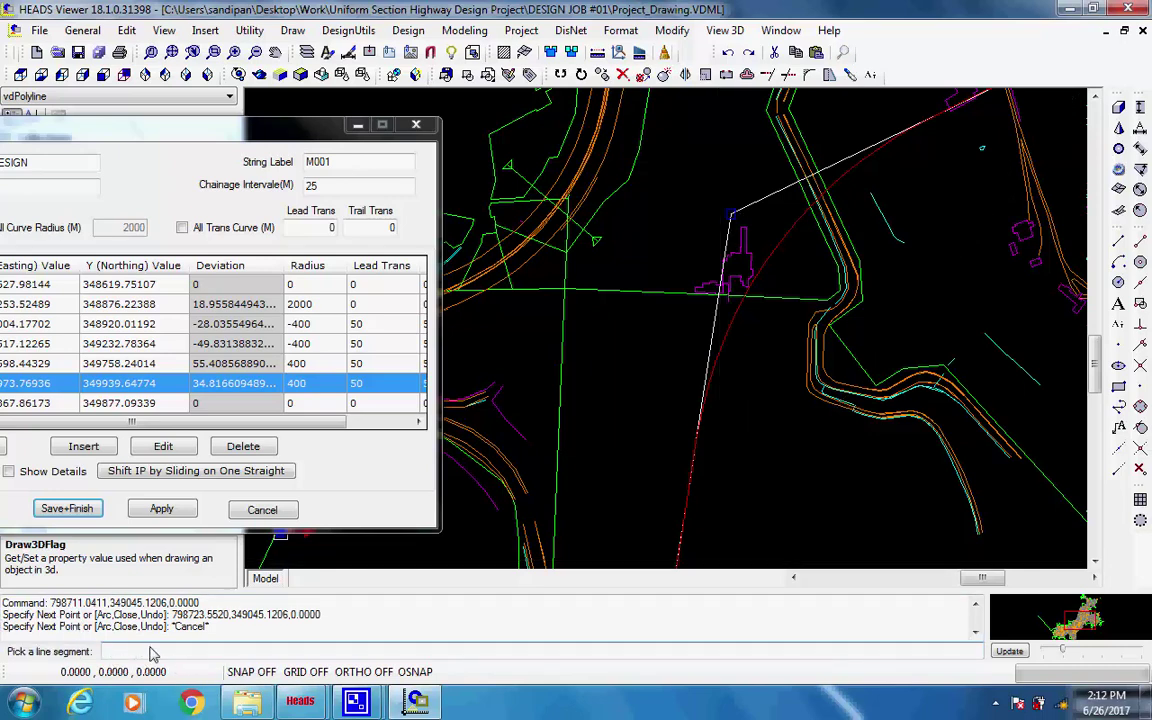
click(727, 243)
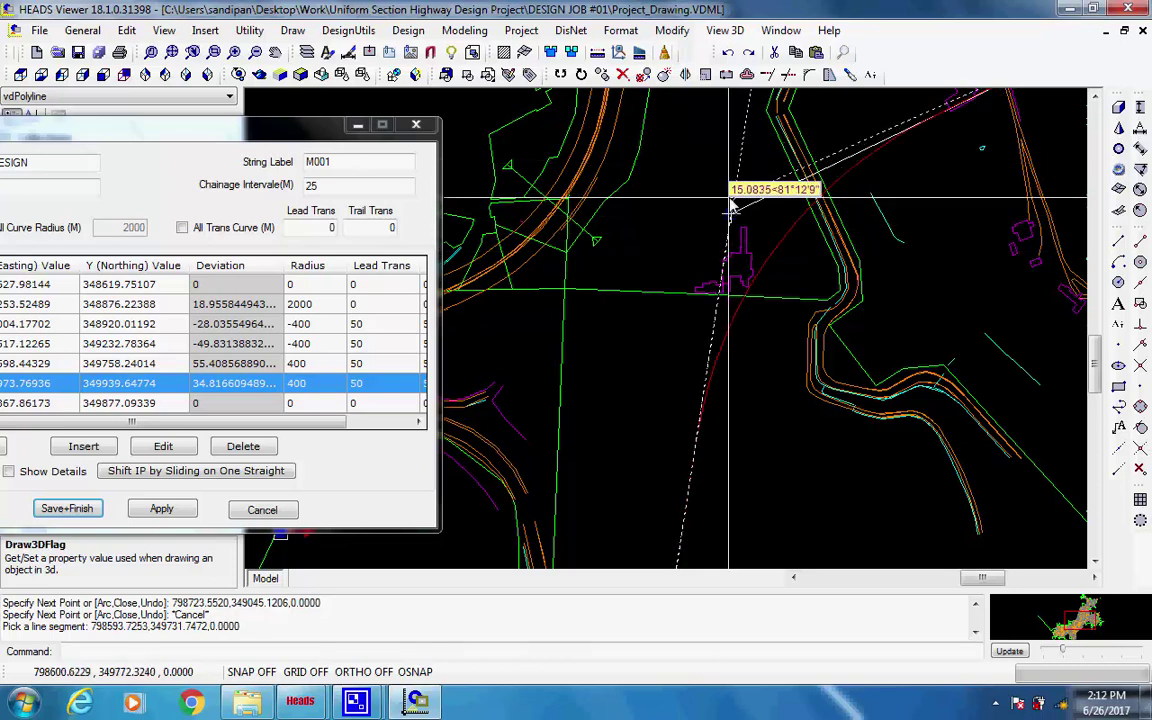
click(731, 207)
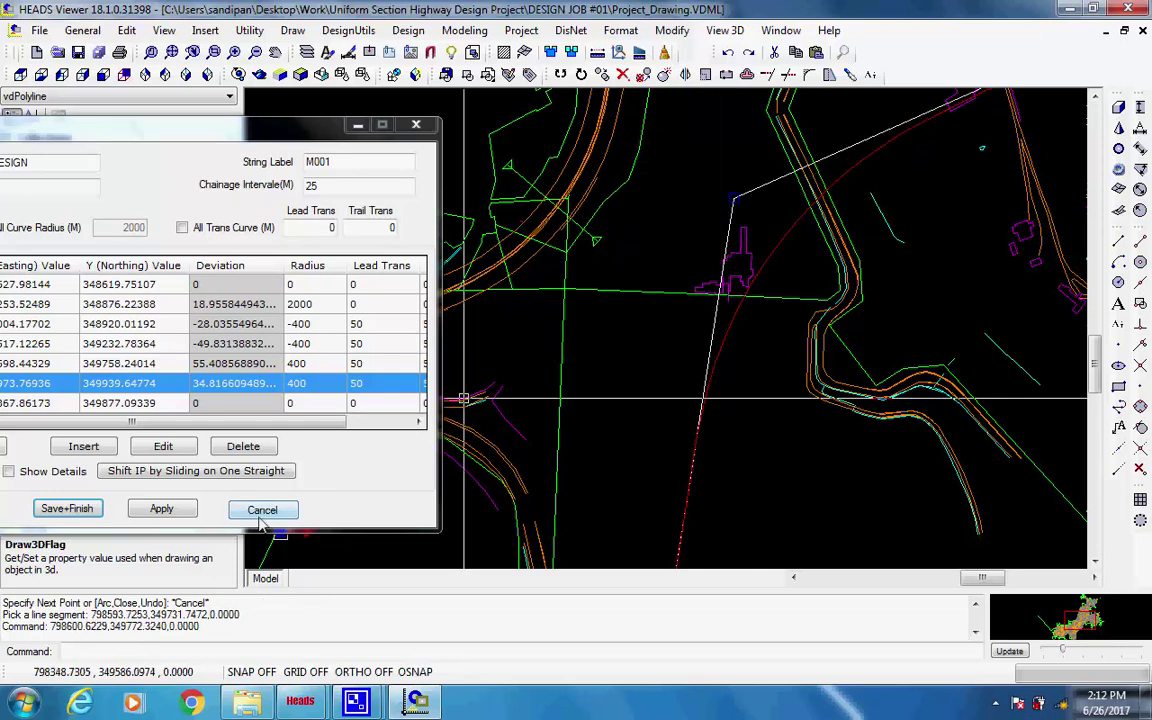
click(161, 510)
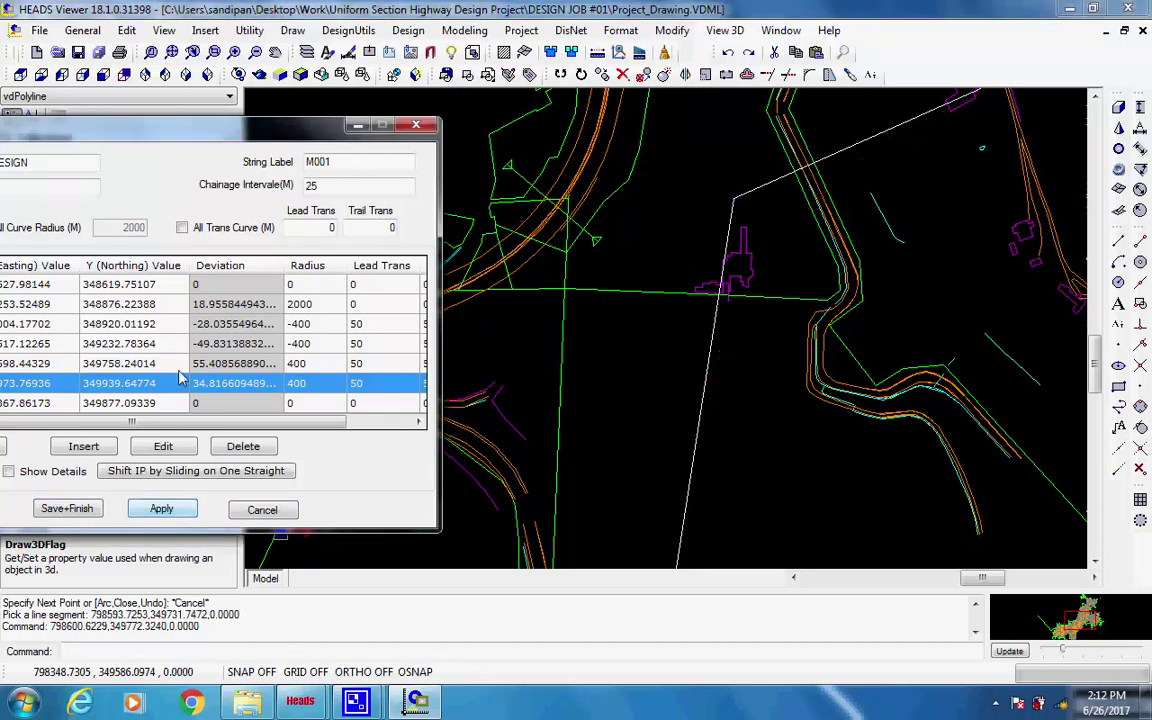
Show the IP details in the drawing to check them, and hide them again
drag(224, 131, 352, 133)
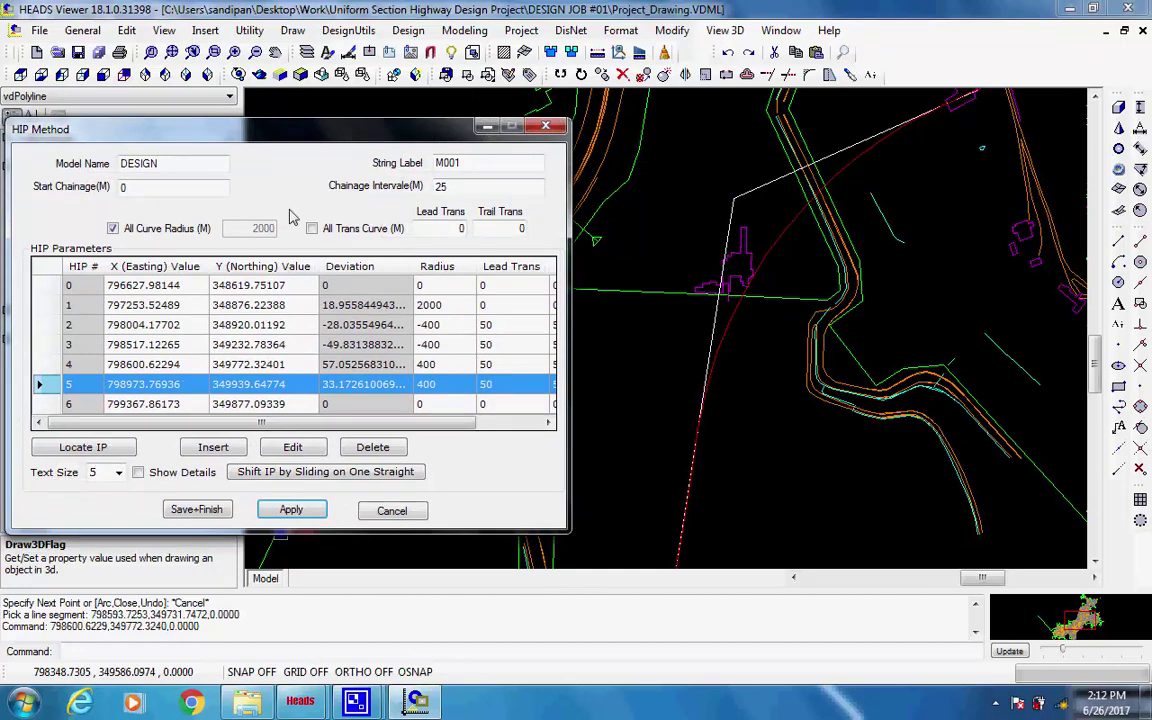
click(139, 473)
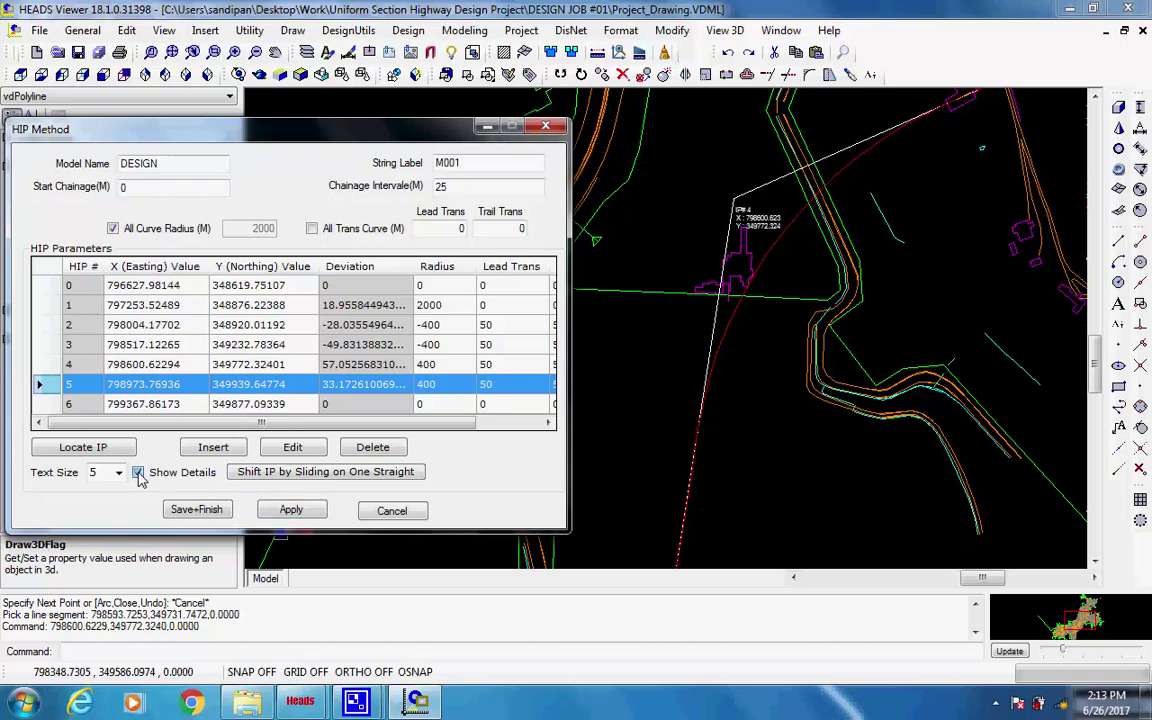
click(139, 473)
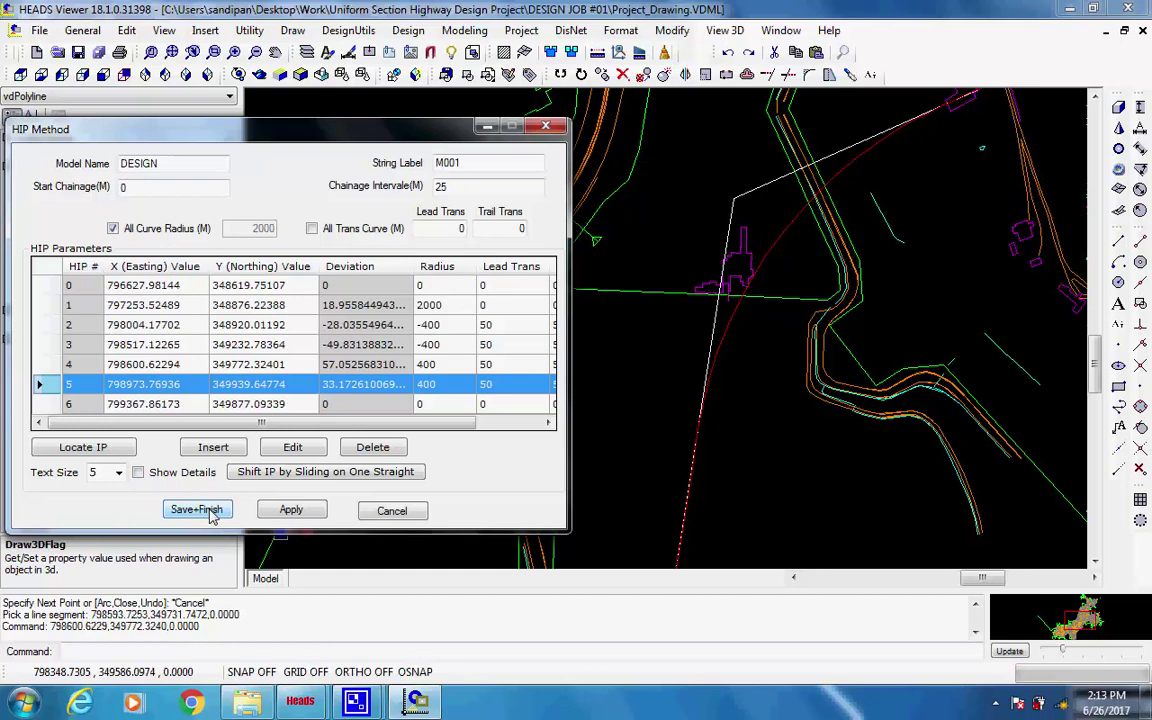
Save the HIP design and process the horizontal alignment model for string M001 of DESIGN at an interval of 25
click(206, 228)
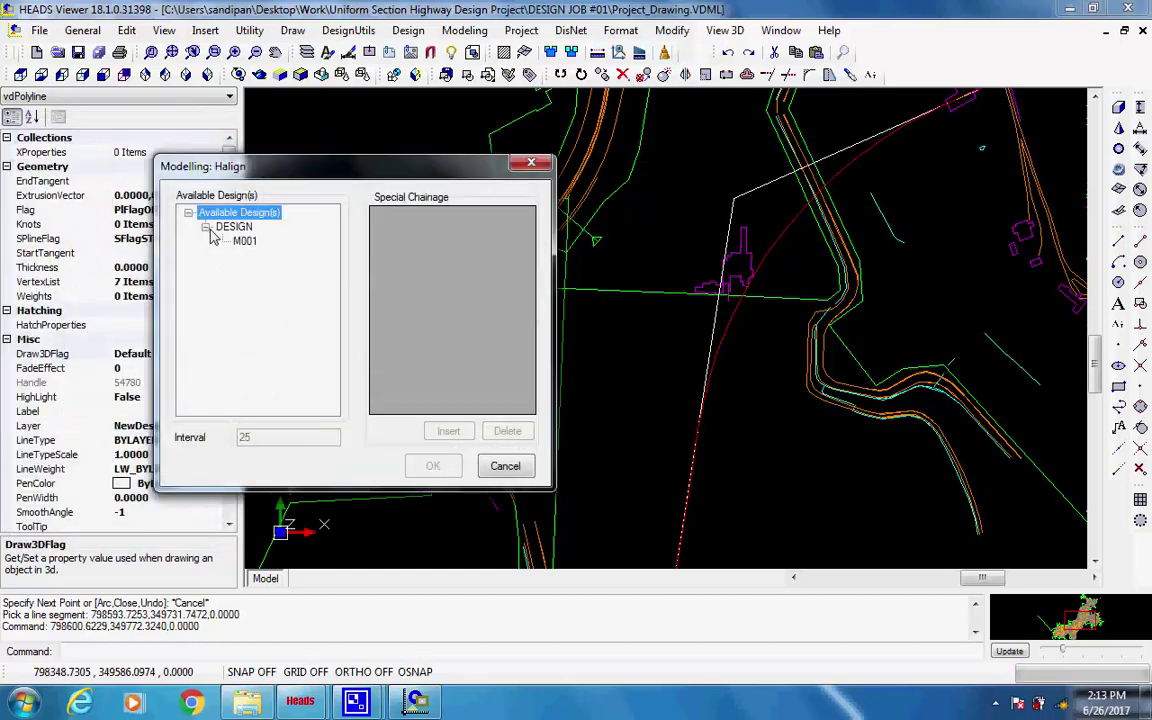
click(244, 241)
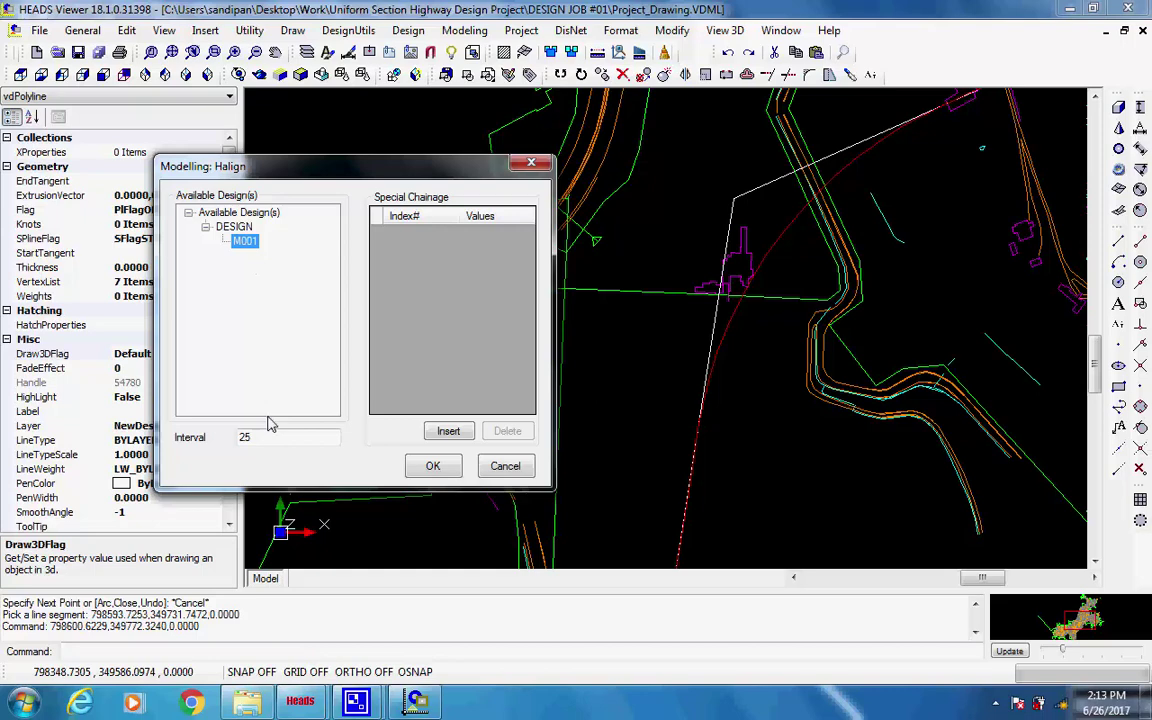
double_click(244, 437)
text(25)
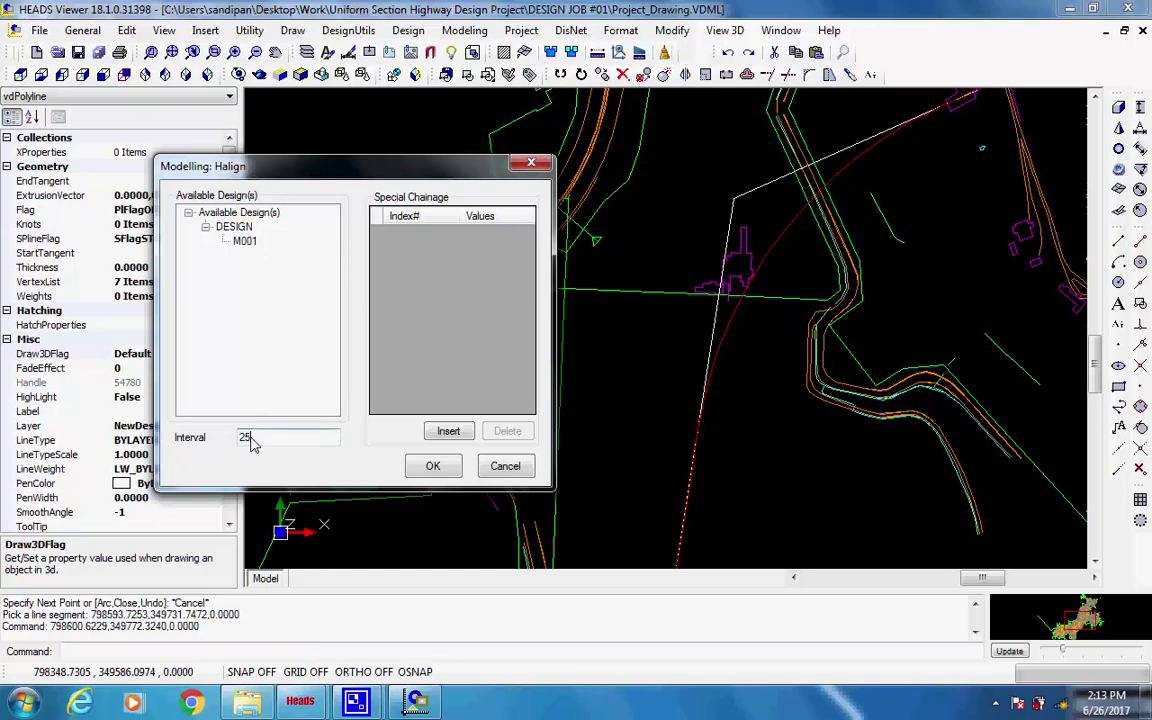
click(433, 468)
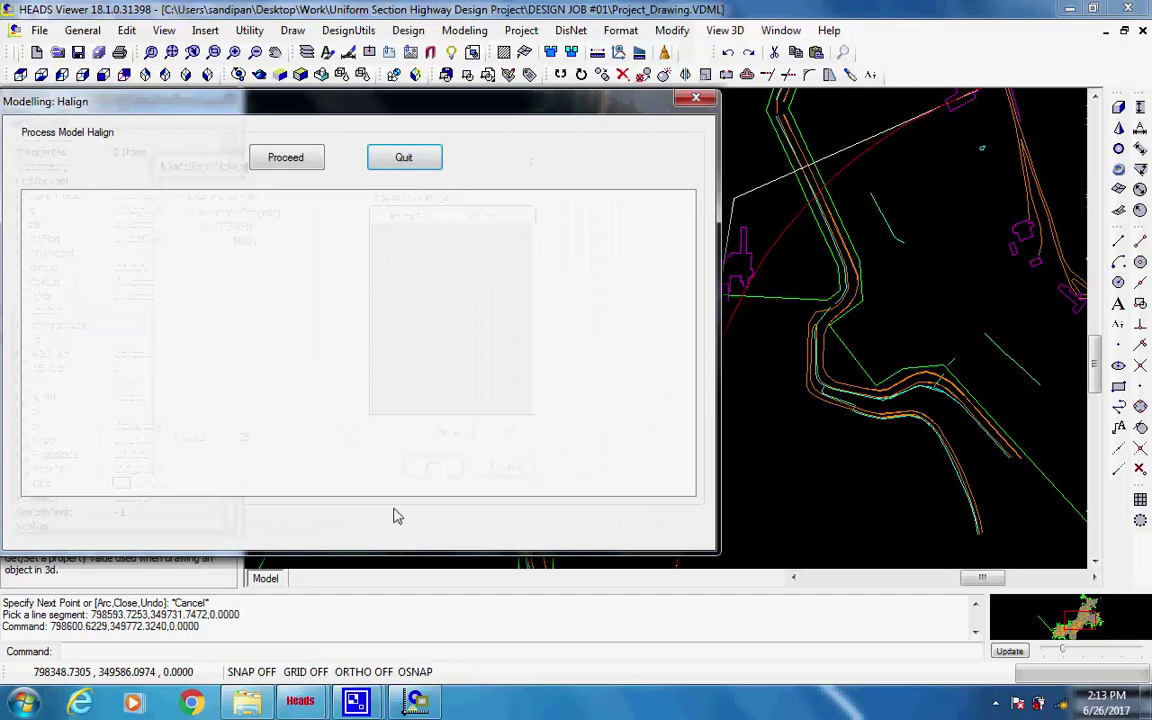
click(285, 160)
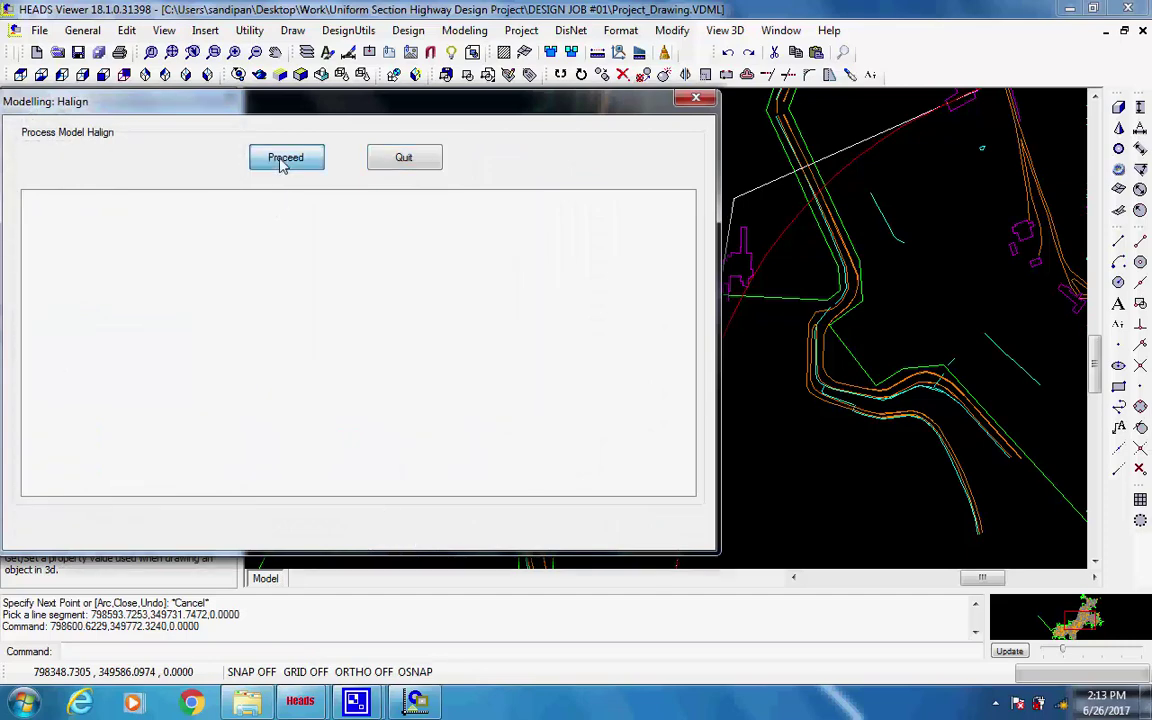
click(362, 705)
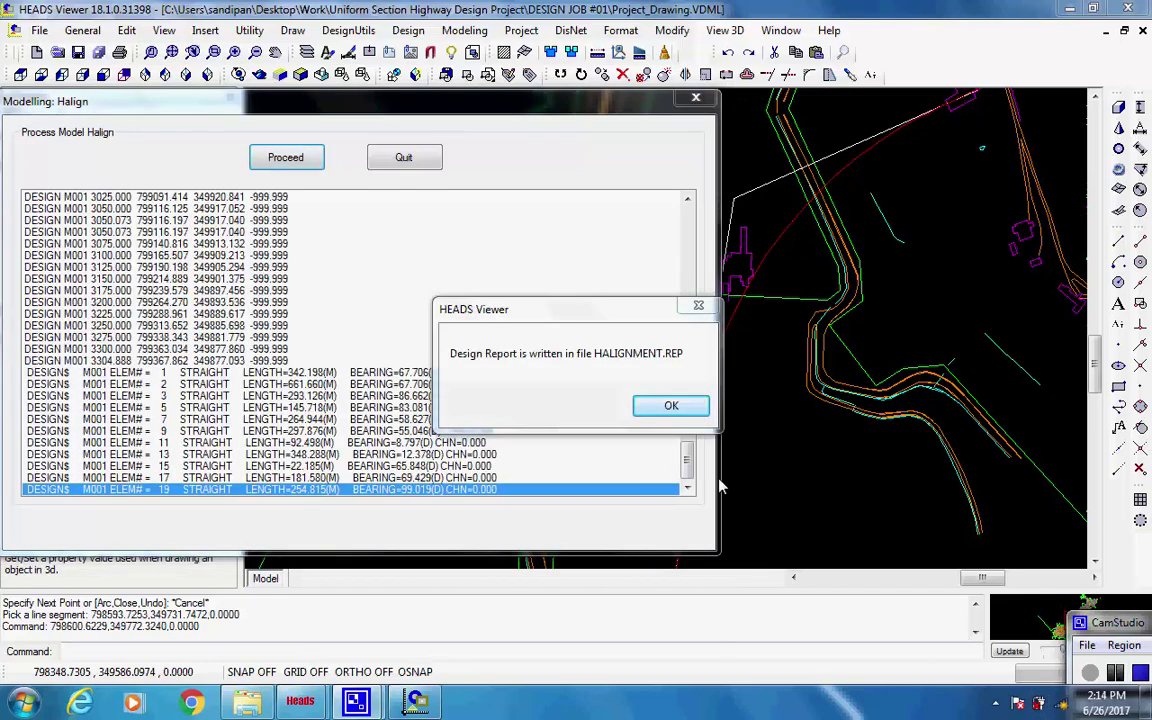
click(670, 406)
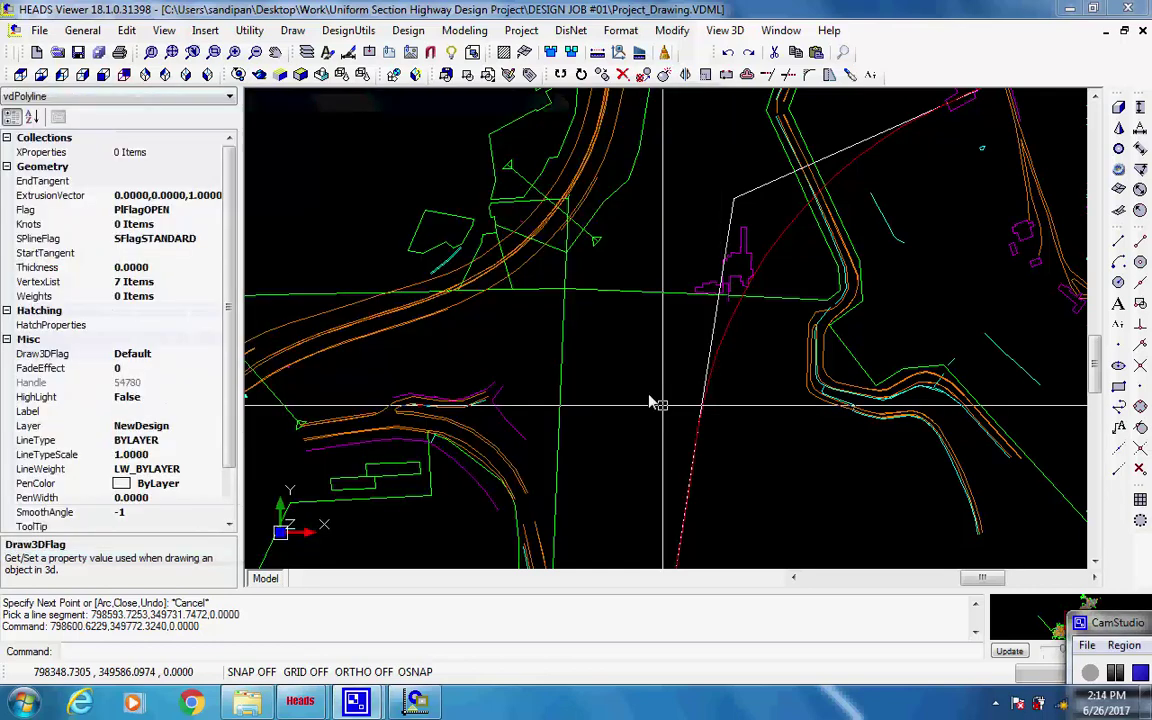
Turn on chainage labels for string M001 at interval 100 with text size 3 mm, in XXXX+YYY format on the right side
click(410, 31)
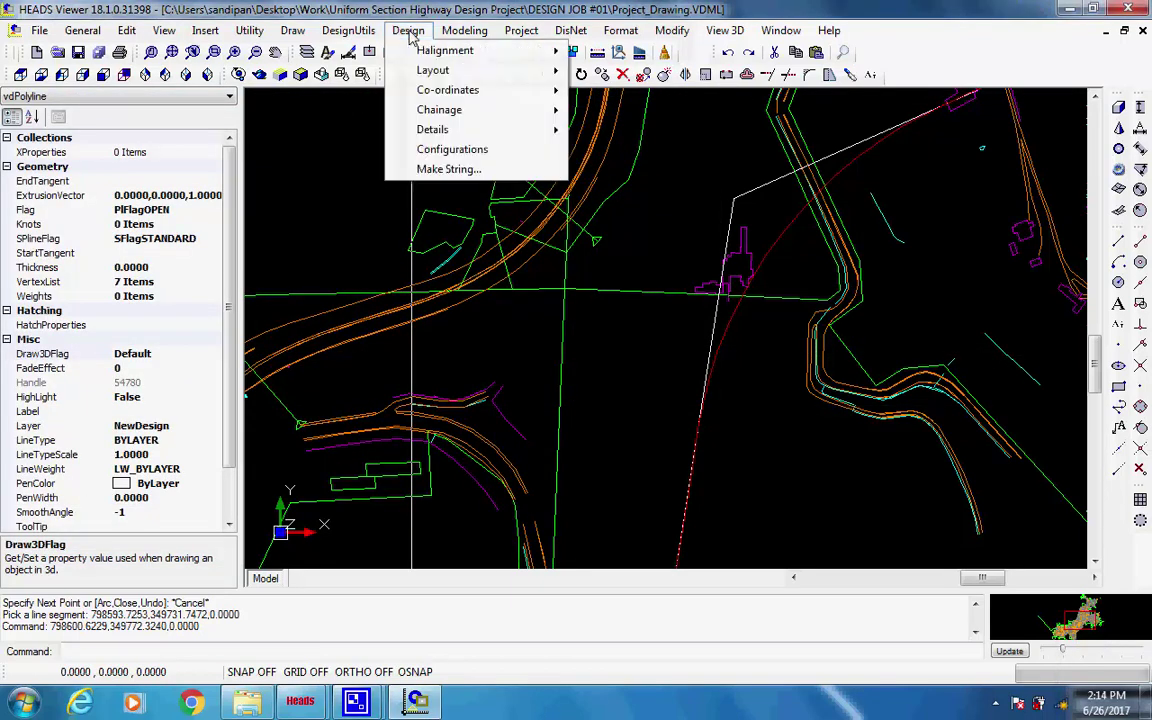
mouse_move(553, 111)
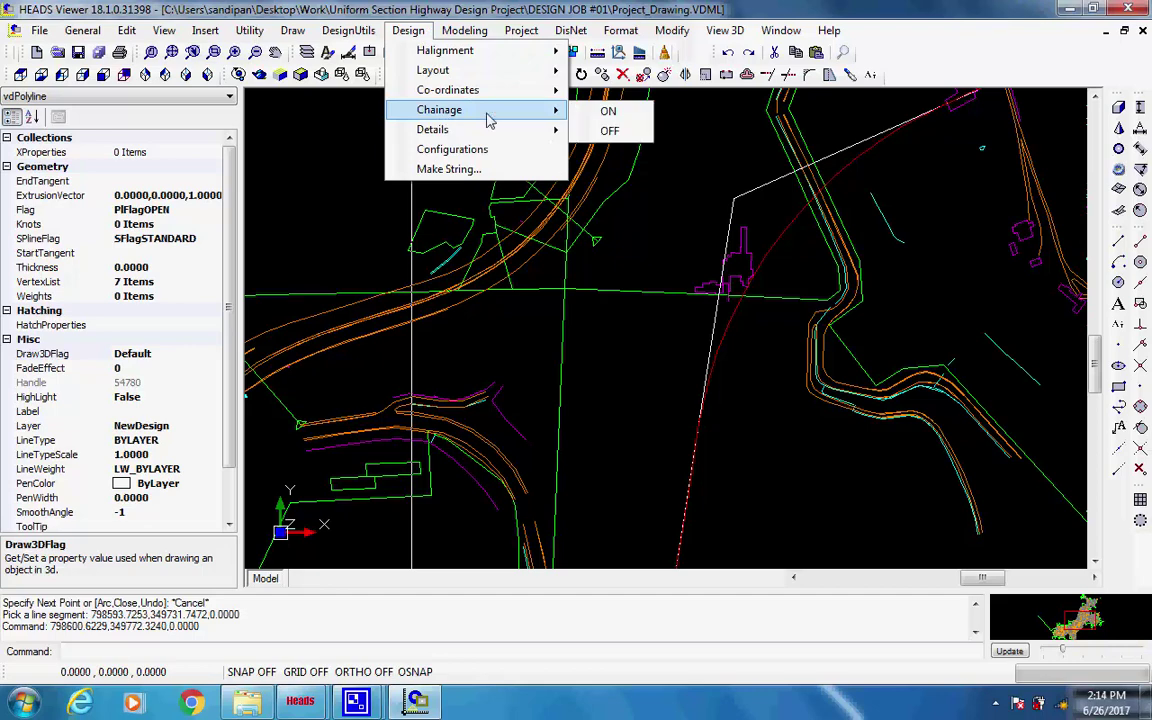
click(621, 119)
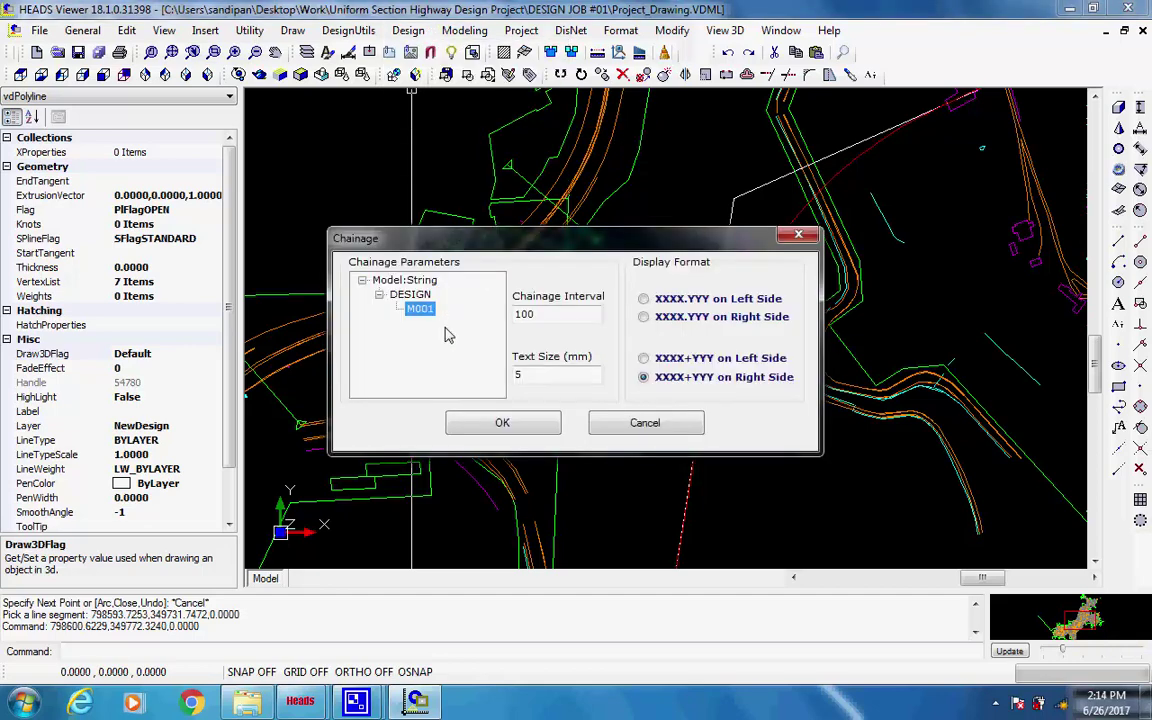
double_click(522, 376)
text(3)
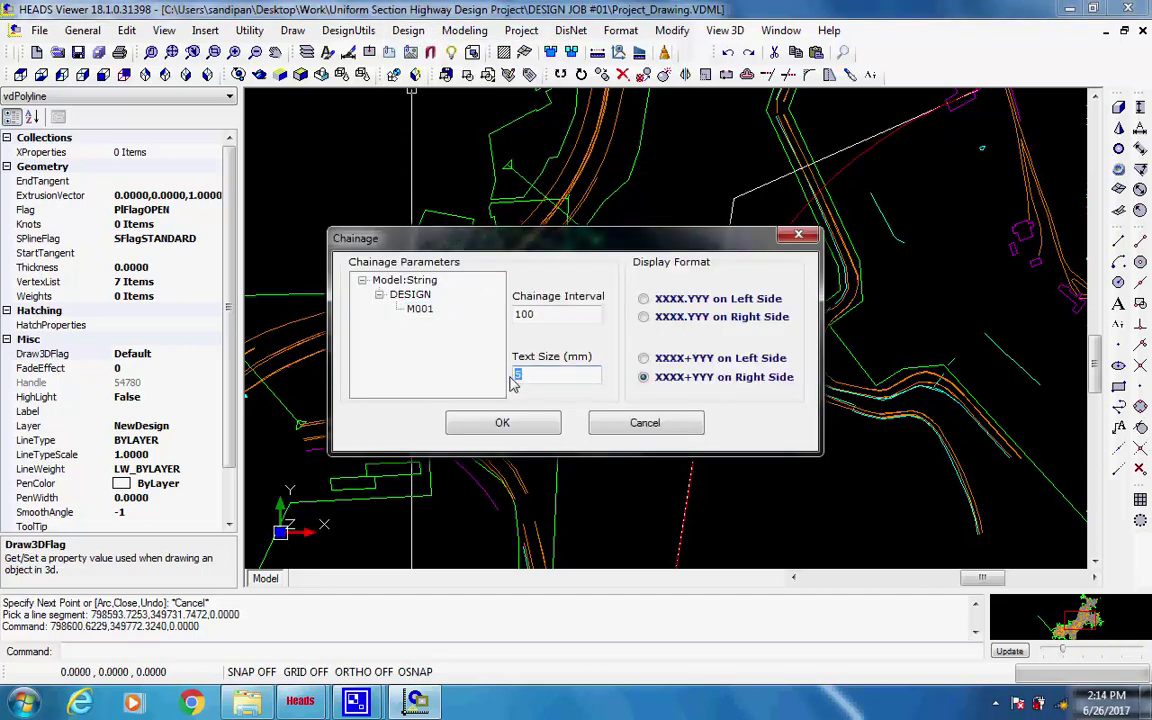
click(518, 427)
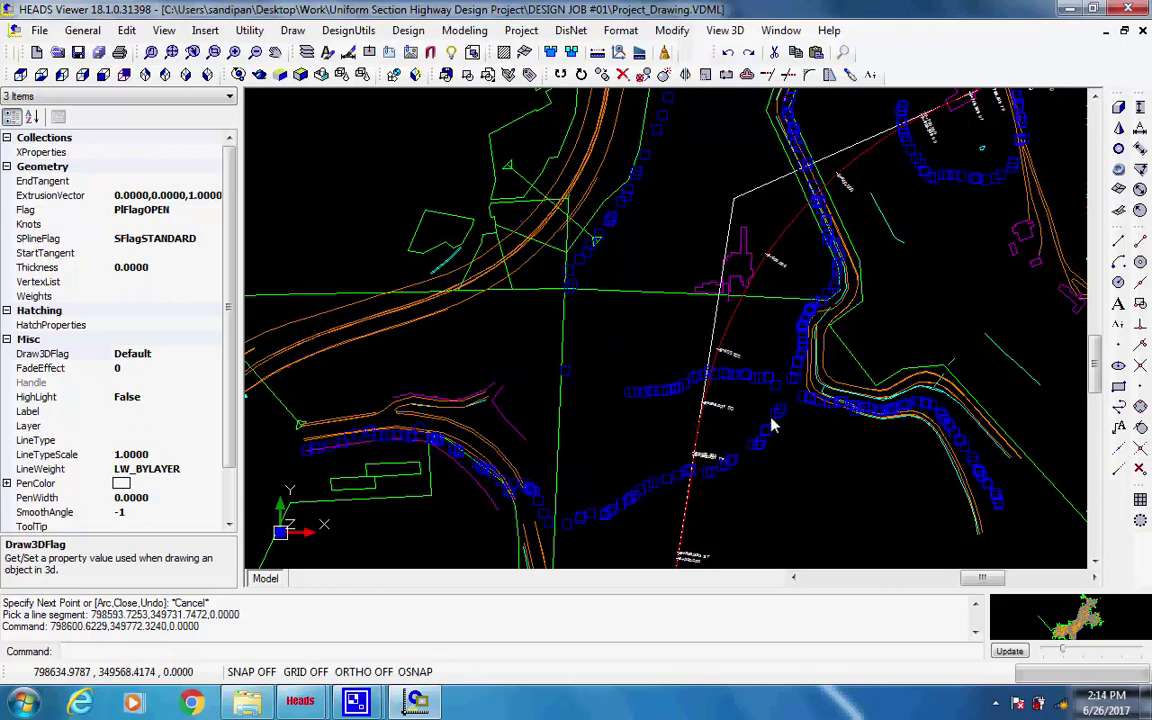
Examine the chainage labels along the alignment around the curve at HIP 4
scroll(772, 425, up, 2)
key(Escape)
key(Escape)
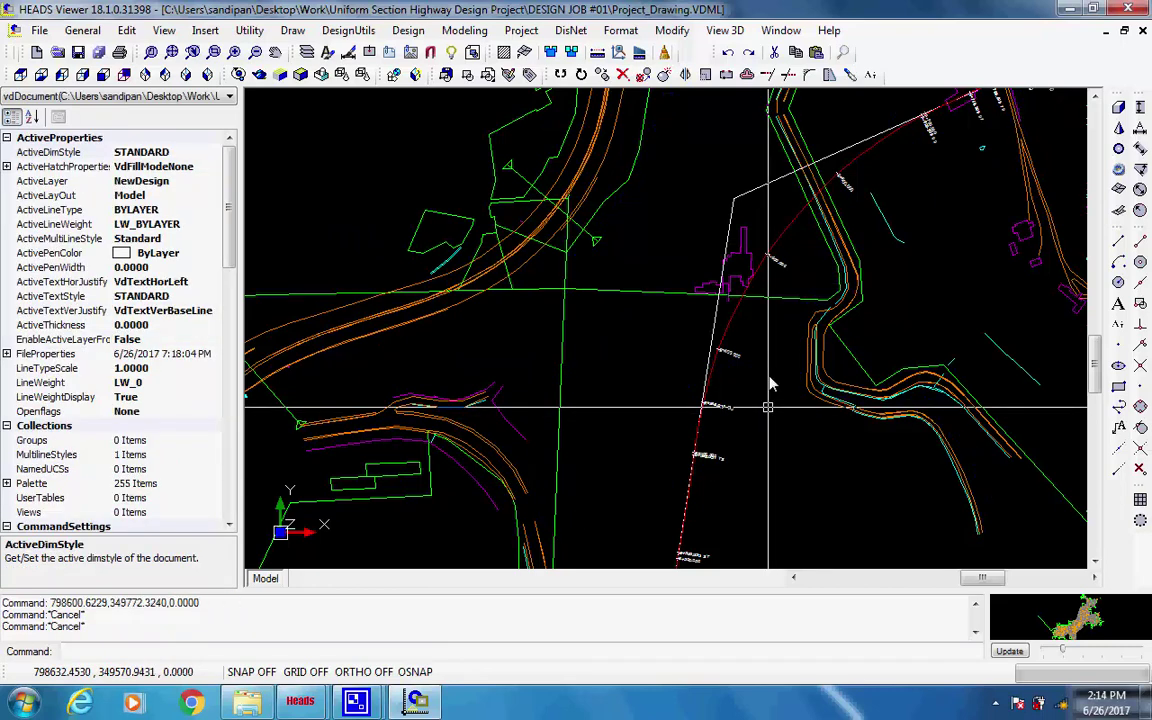
scroll(691, 383, up, 1)
scroll(697, 318, up, 2)
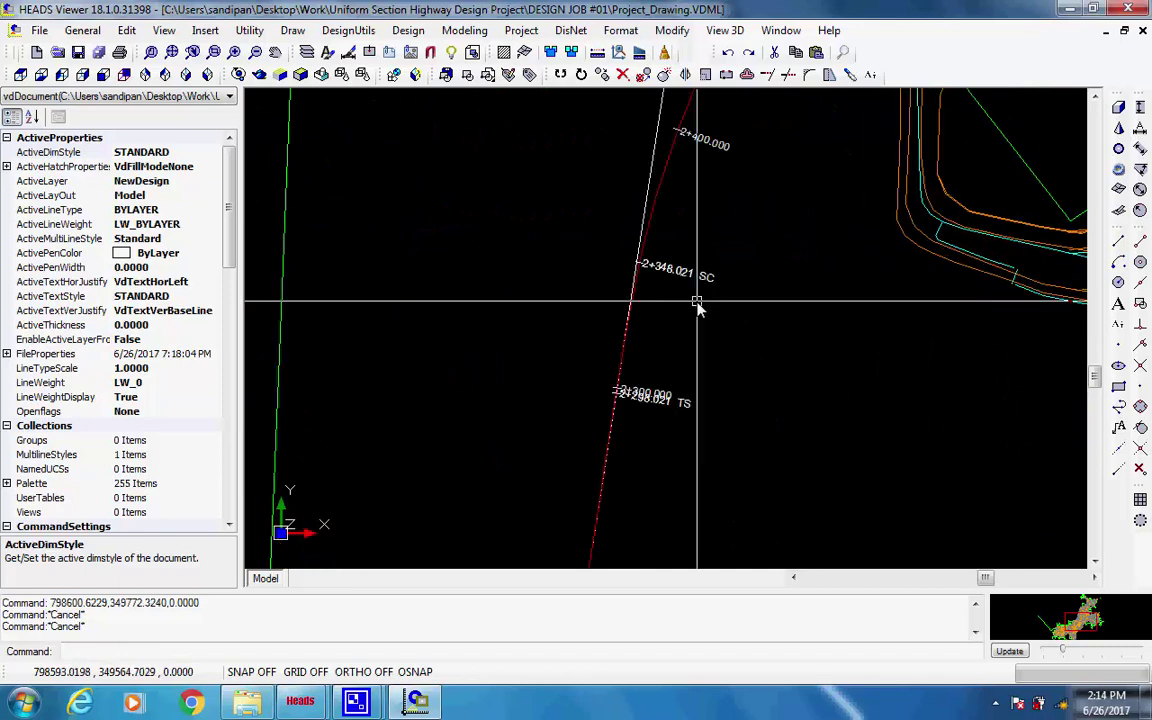
scroll(697, 306, up, 1)
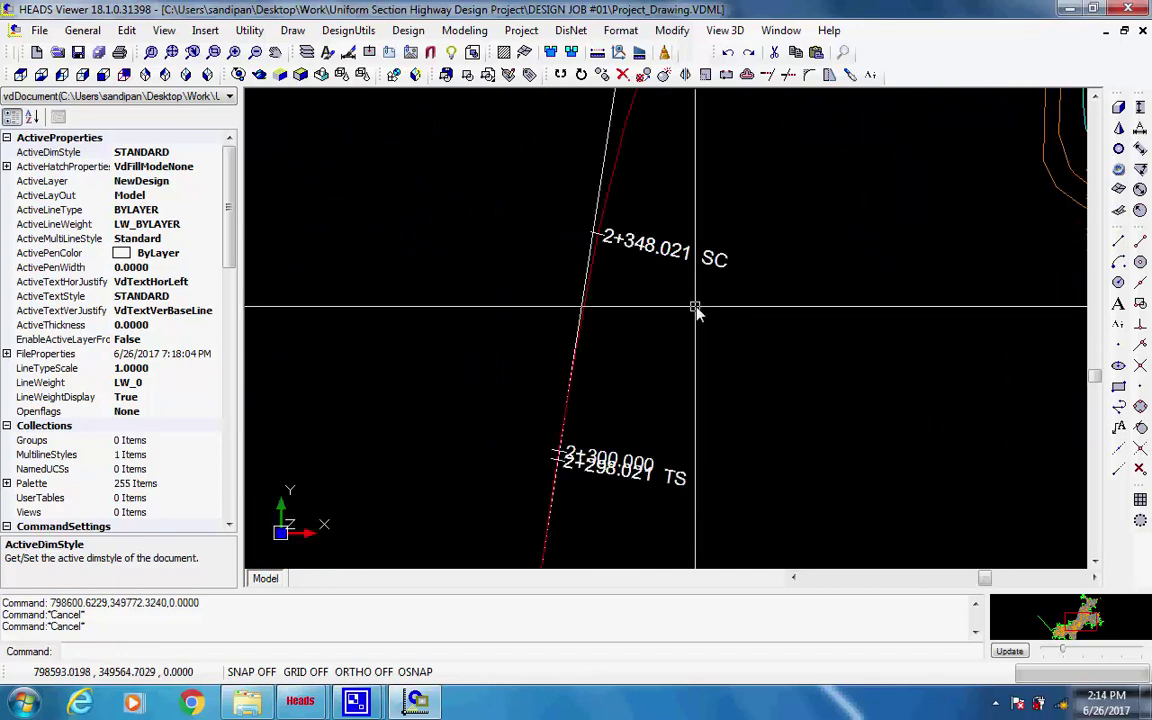
scroll(698, 310, down, 2)
mouse_move(784, 196)
middle_down()
mouse_move(612, 380)
mouse_move(622, 365)
middle_up()
middle_drag(698, 250, 600, 402)
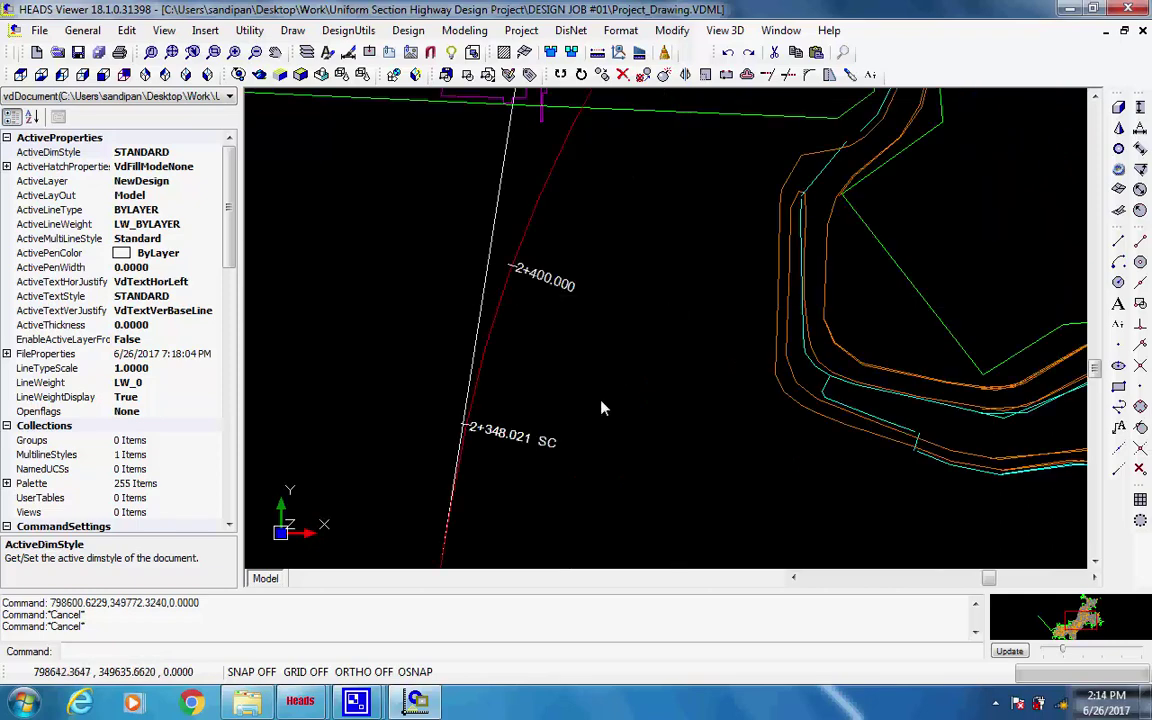
scroll(630, 258, down, 2)
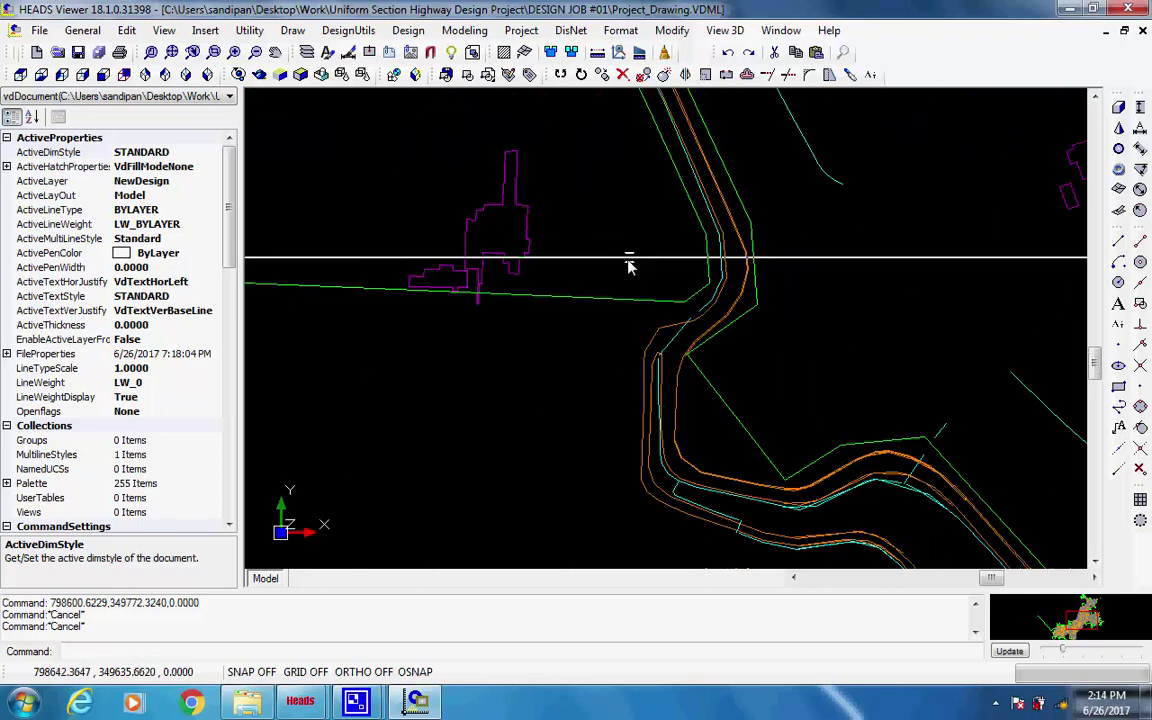
scroll(626, 263, down, 1)
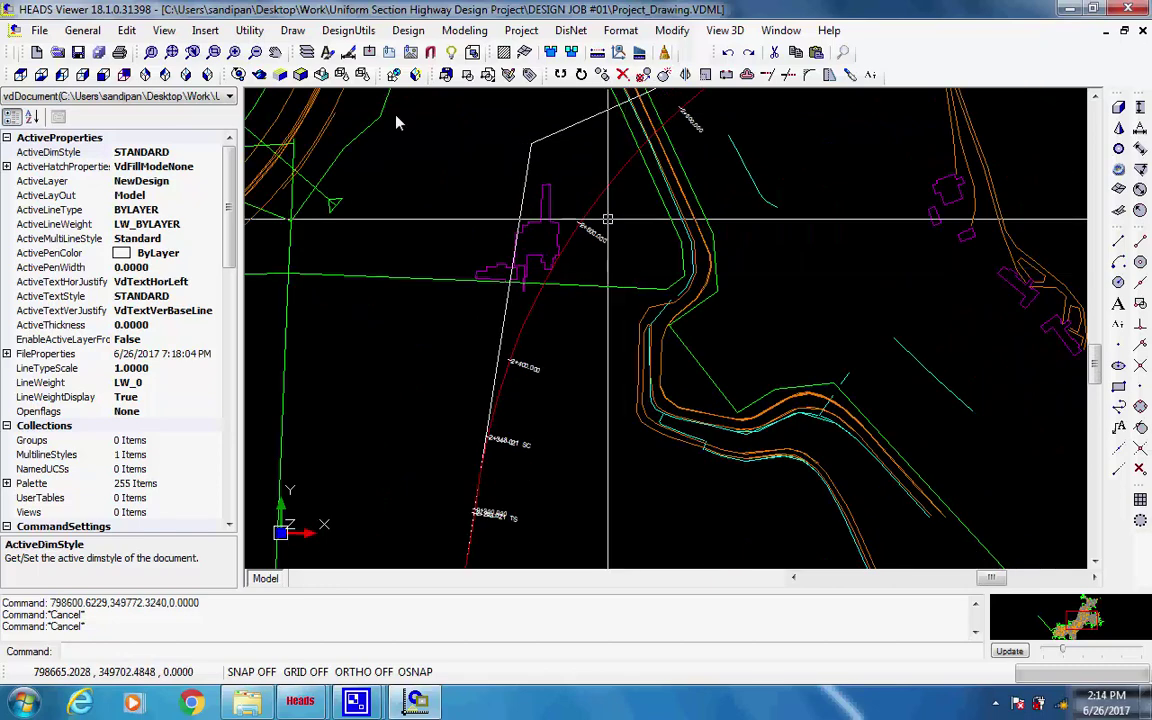
Turn on the alignment details for string M001 of DESIGN with a text size of 3 mm
click(408, 31)
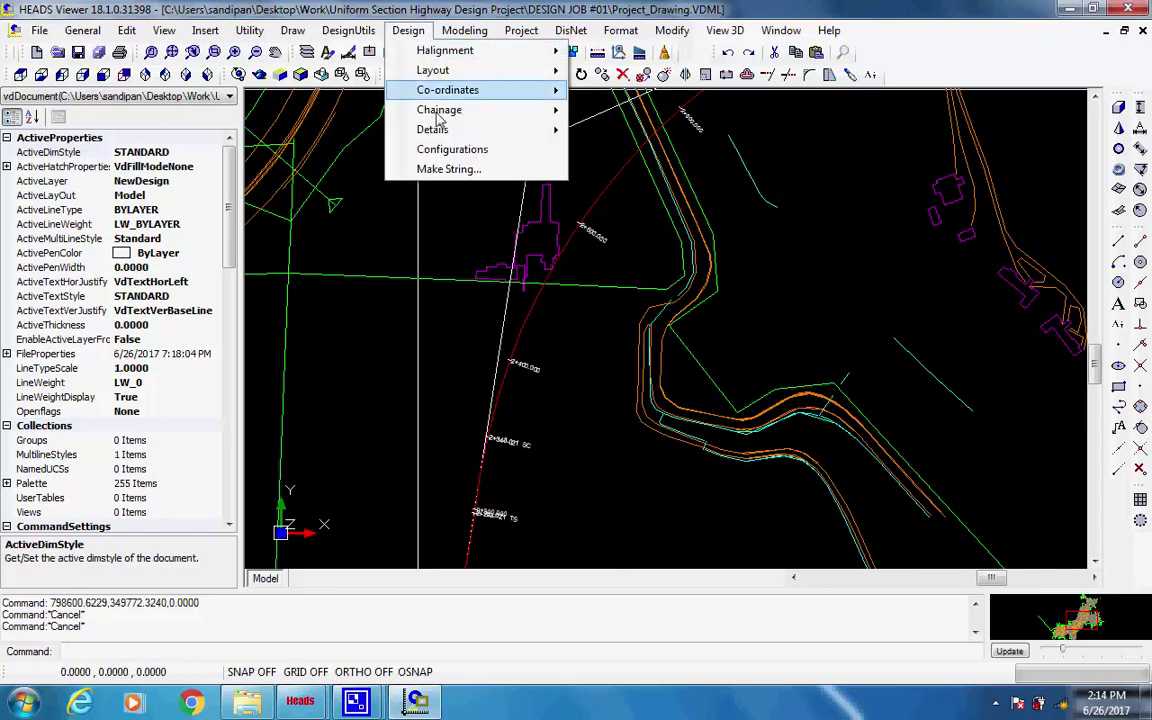
mouse_move(400, 128)
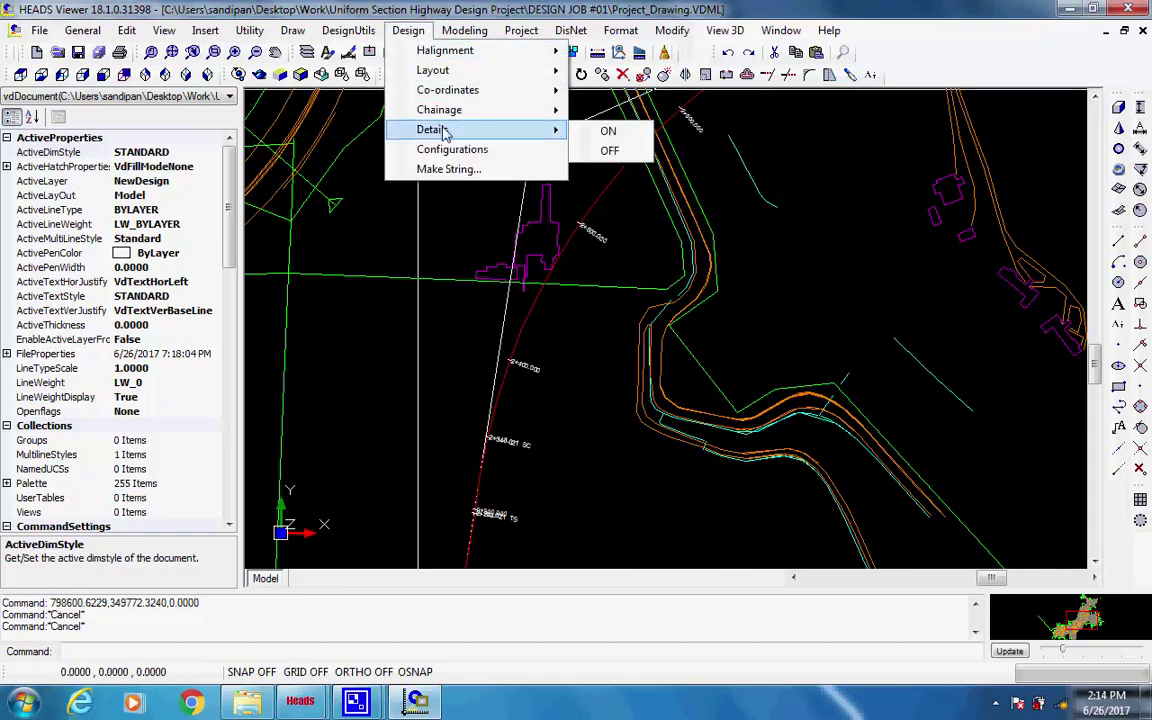
click(624, 135)
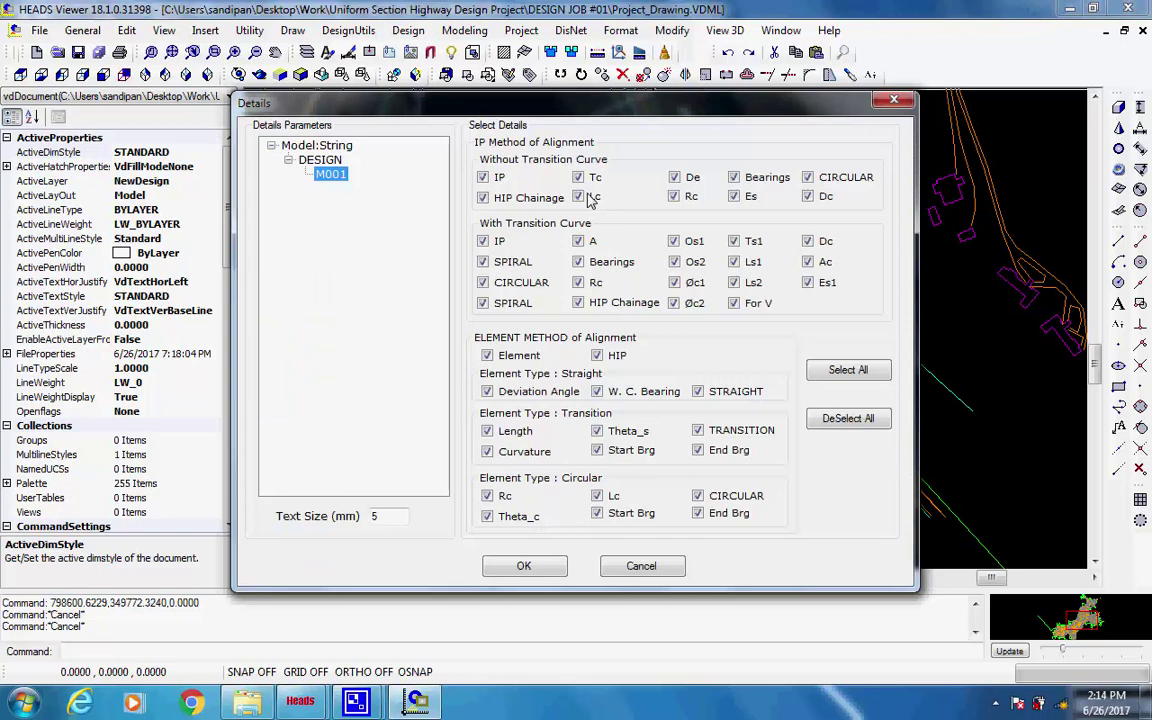
double_click(380, 518)
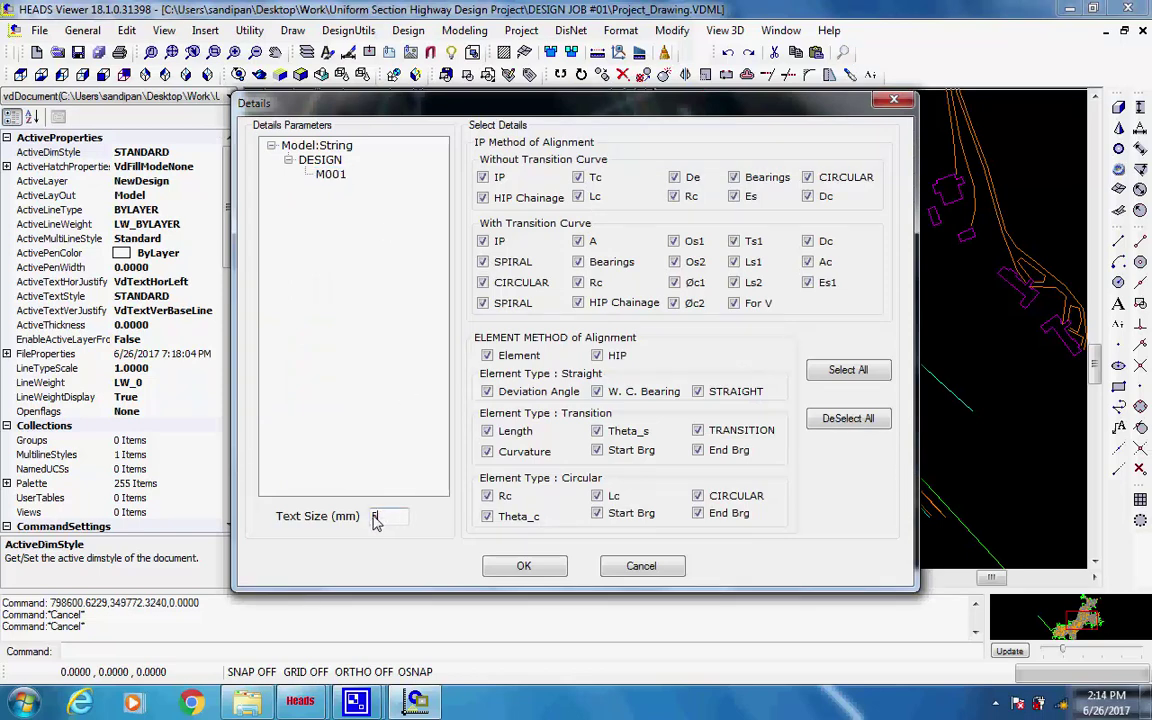
text(3)
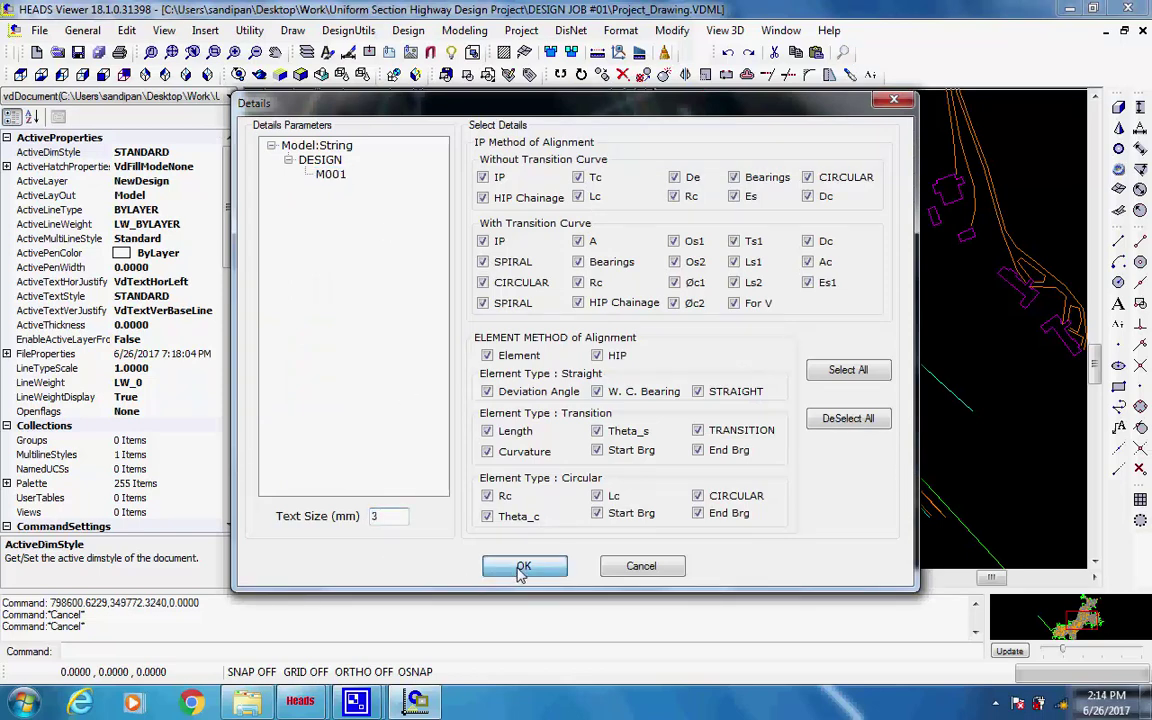
click(522, 568)
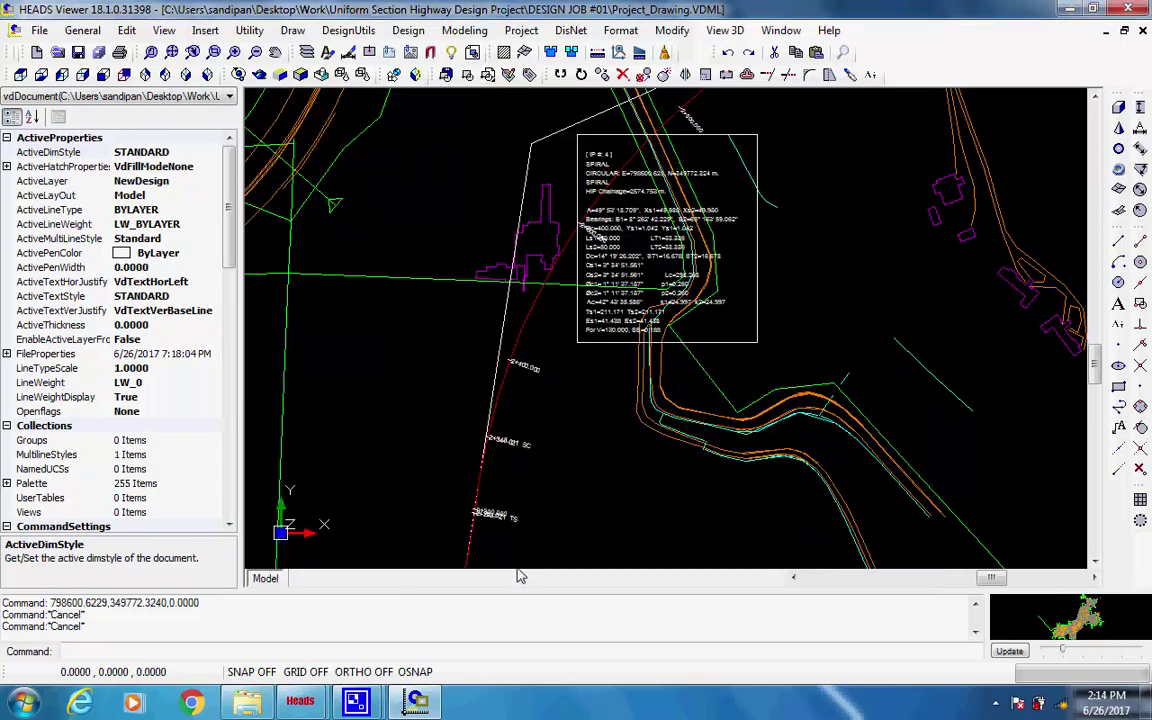
Inspect the IP 4 details box and the placement of the other detail boxes along the alignment
click(563, 161)
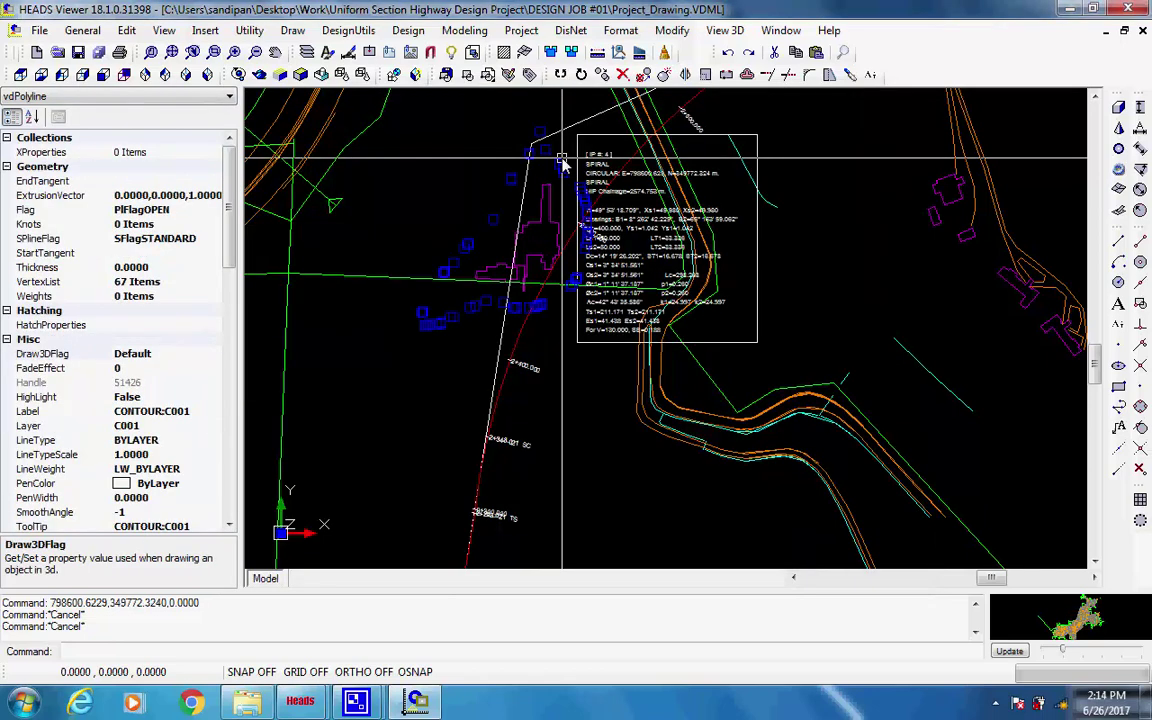
key(Escape)
scroll(567, 165, up, 4)
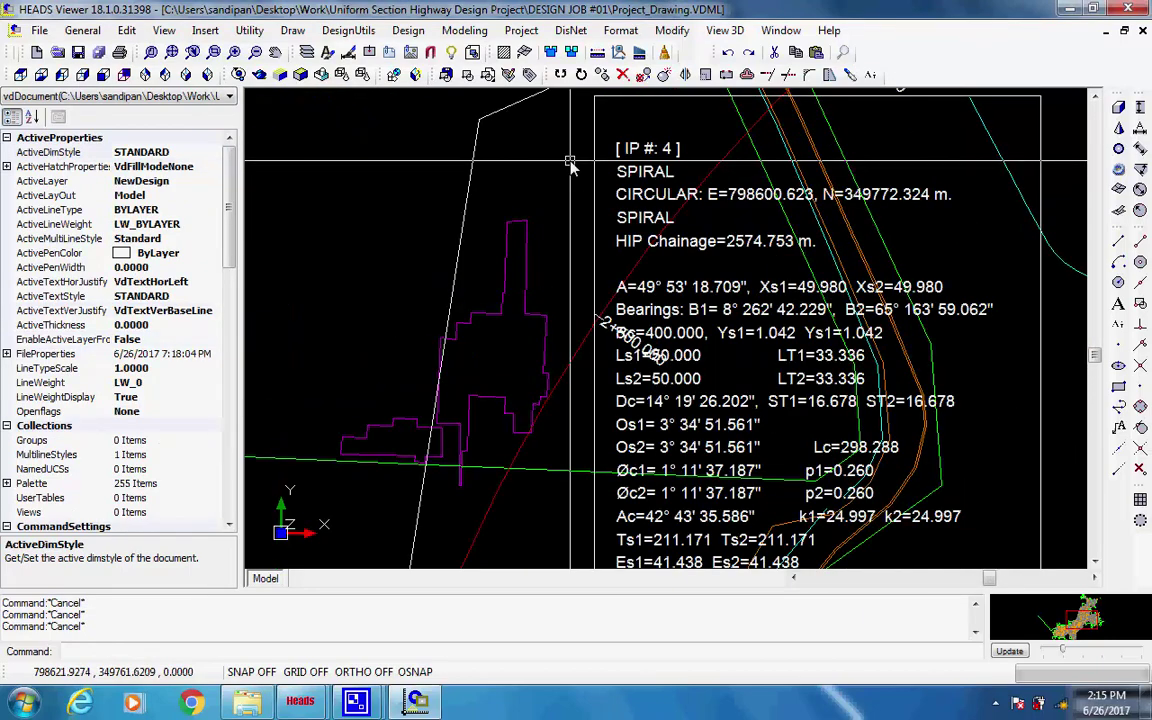
scroll(565, 166, down, 3)
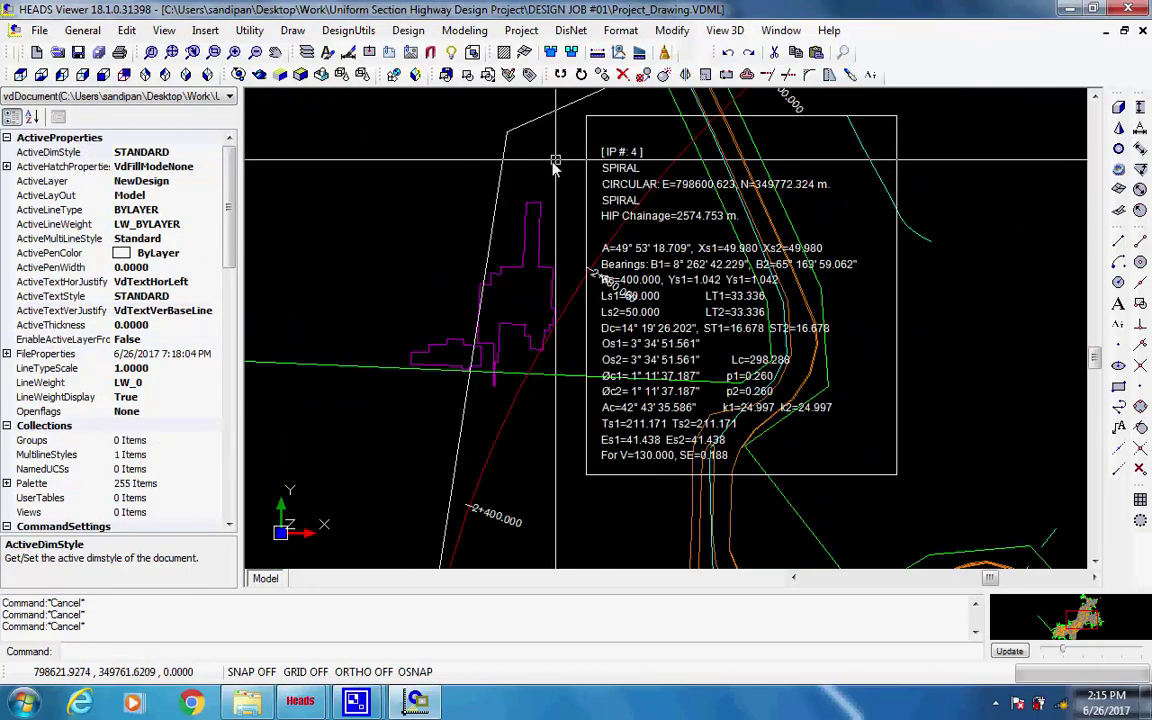
scroll(543, 178, down, 3)
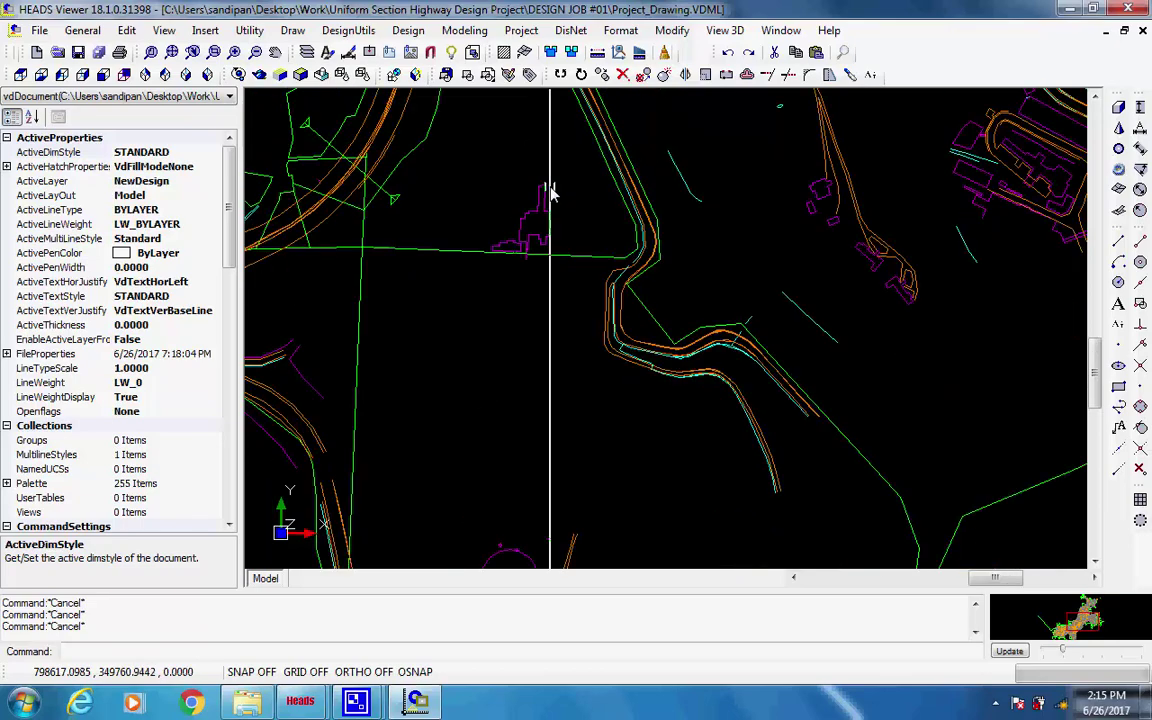
scroll(560, 195, down, 3)
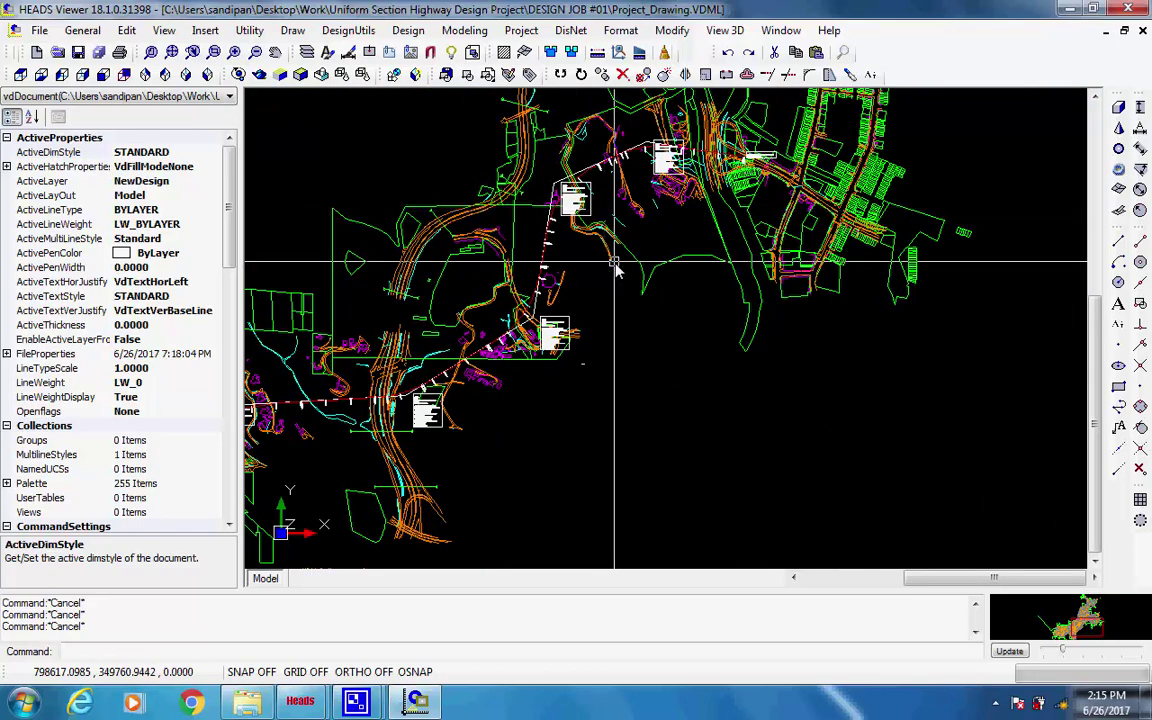
scroll(622, 272, up, 3)
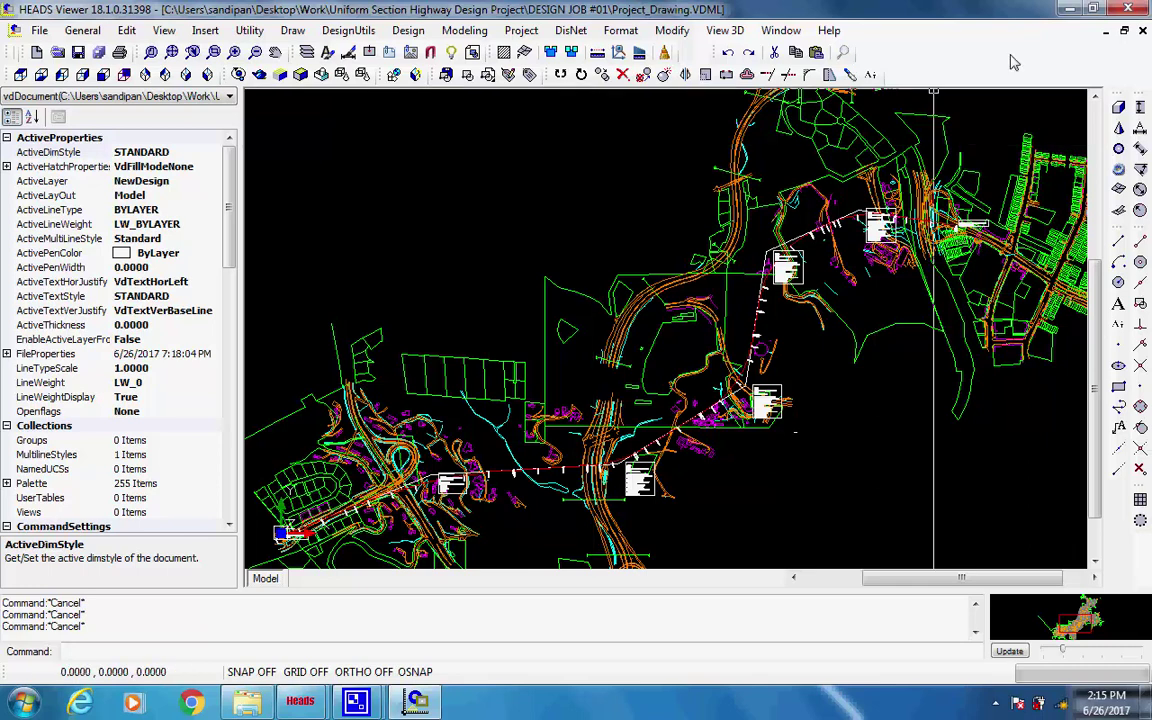
Close HEADS Viewer without saving the drawing, and load the finished HALIGN design into the Highway Design drawing
click(1128, 9)
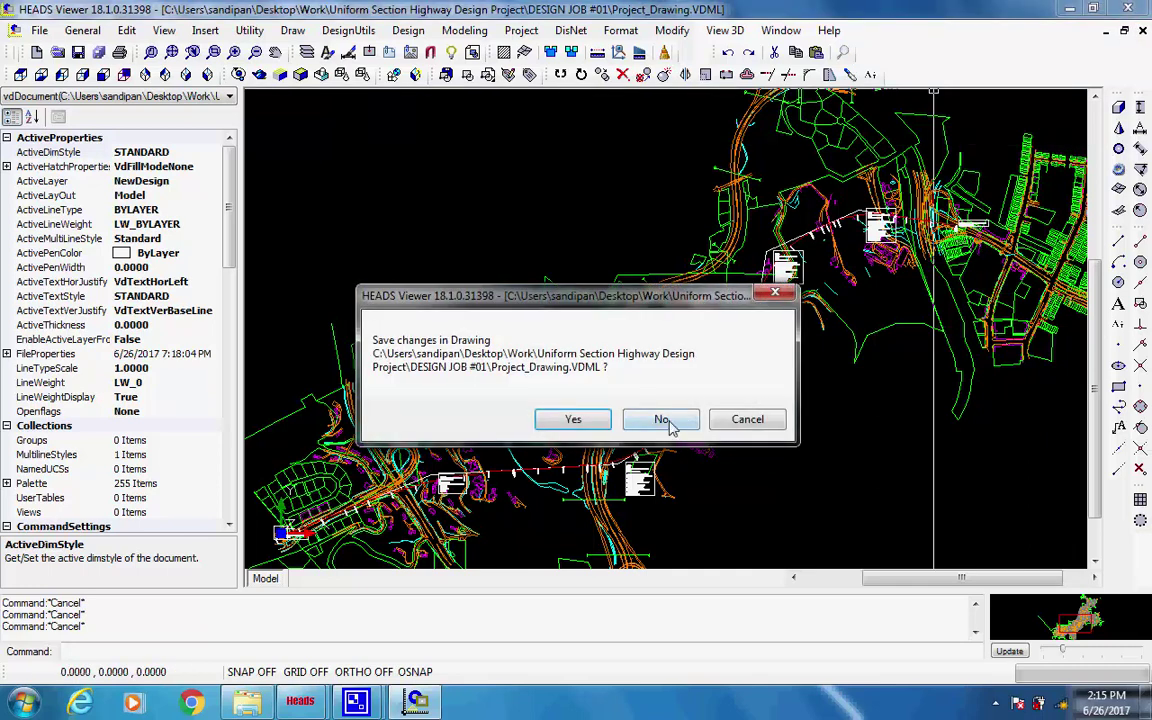
click(668, 423)
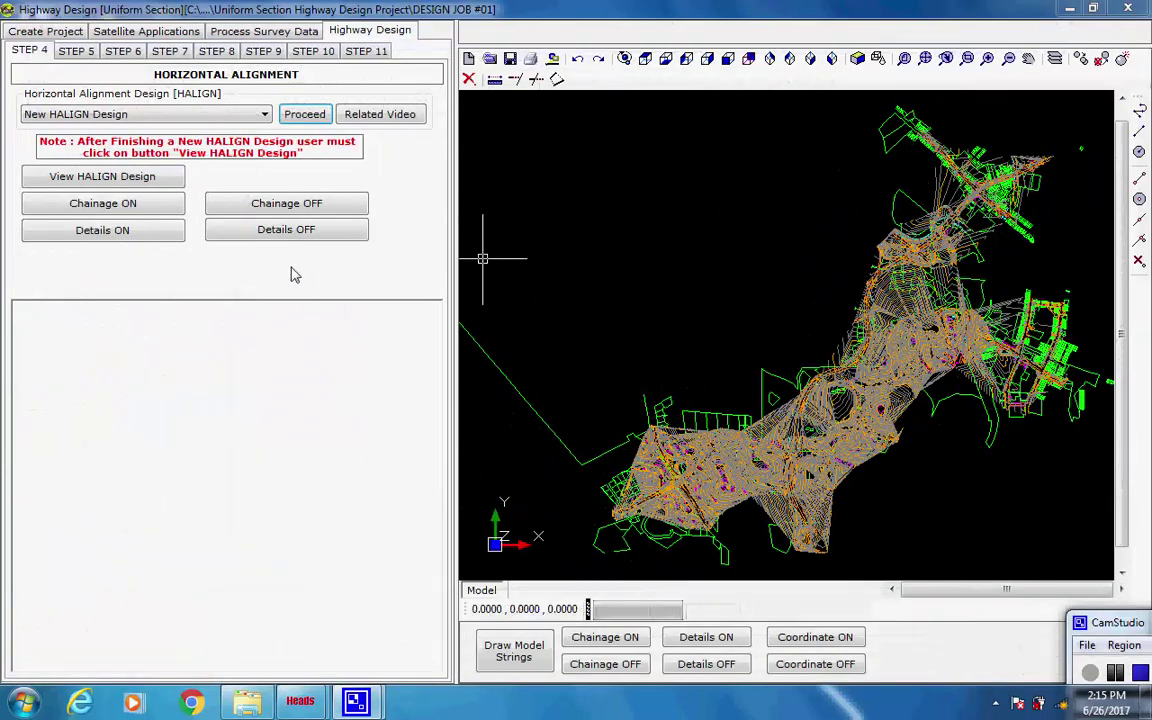
click(151, 184)
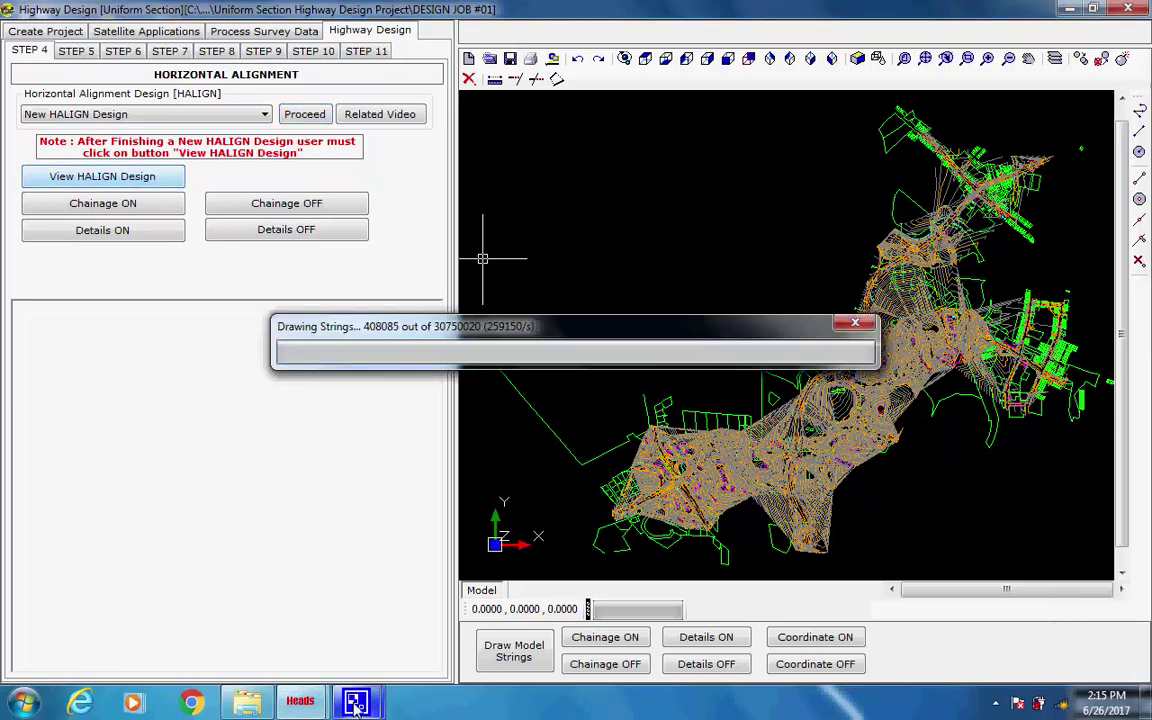
click(1018, 703)
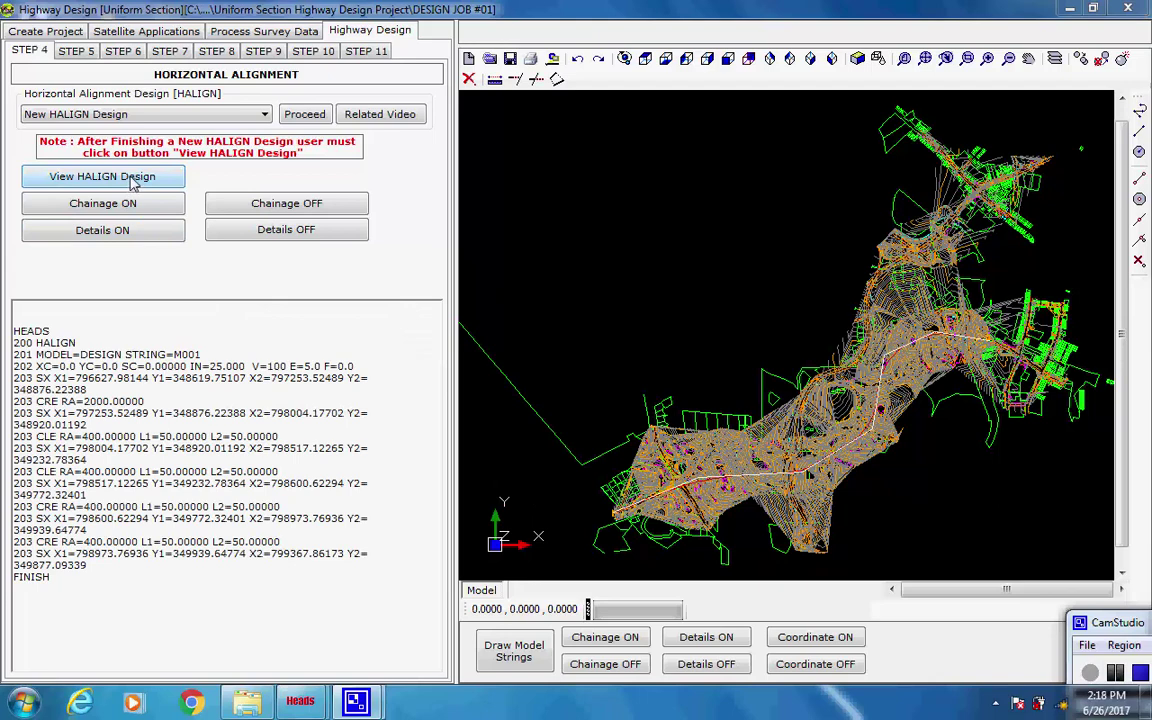
Turn on M001 chainage labels at interval 100 in XXXX+YYY format on the right side, and its alignment details with 3 mm text
click(141, 206)
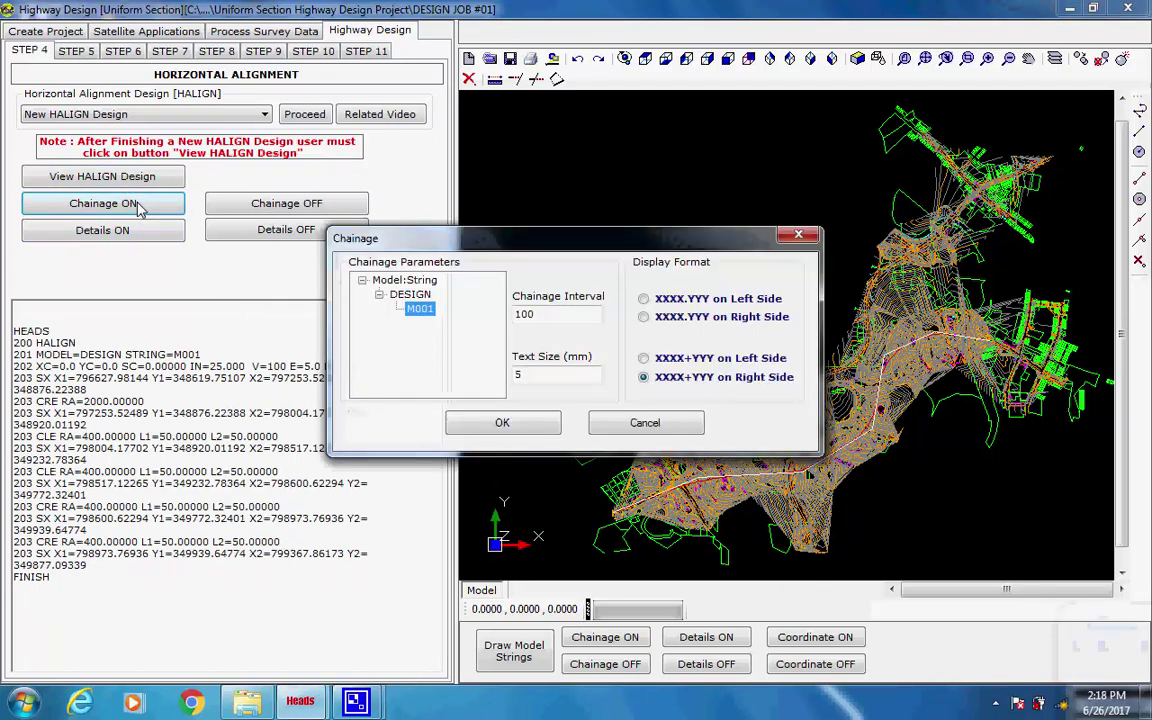
click(503, 423)
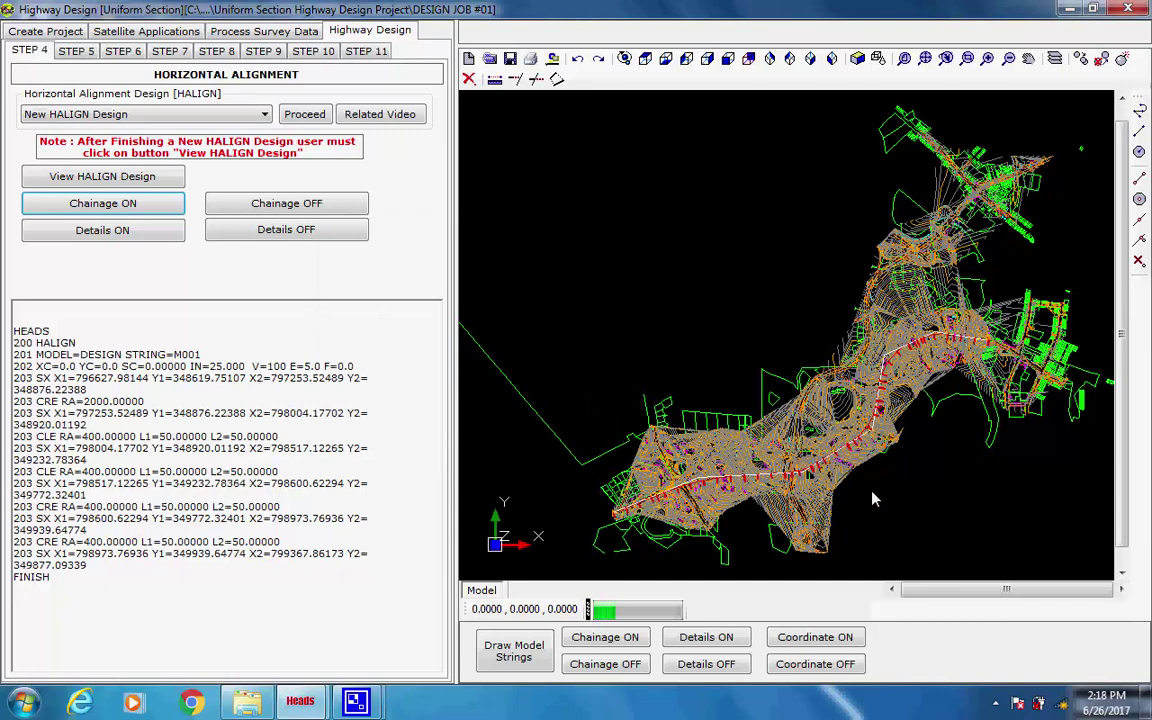
click(130, 236)
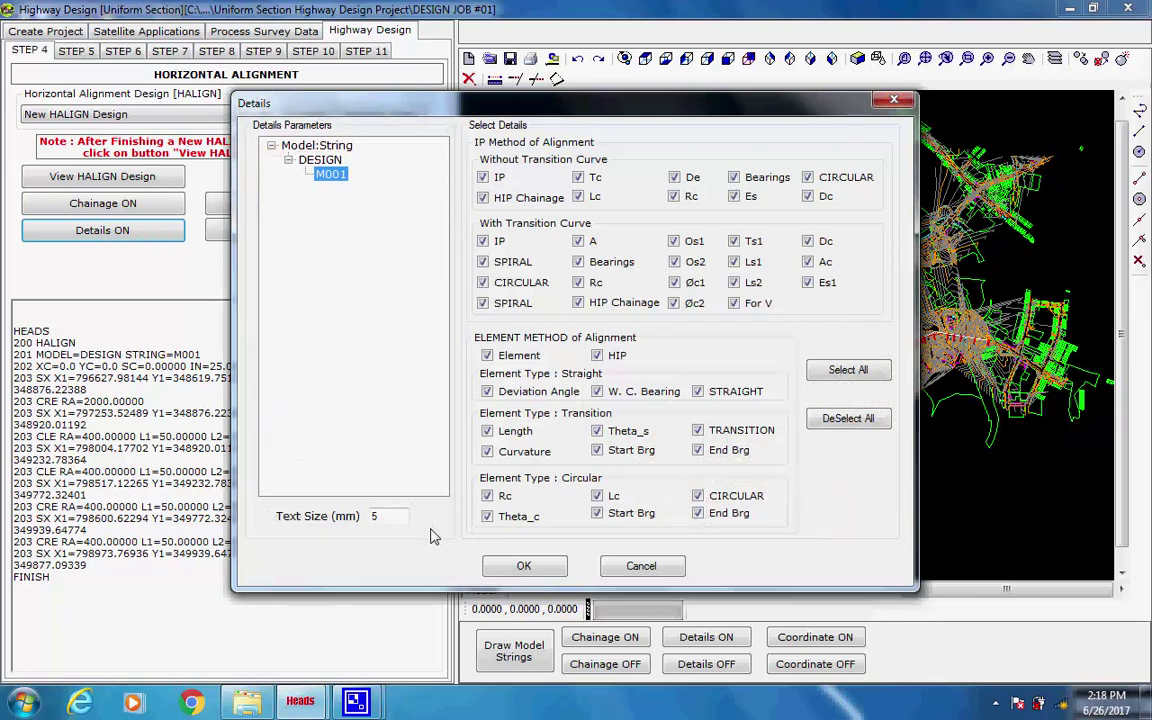
click(372, 517)
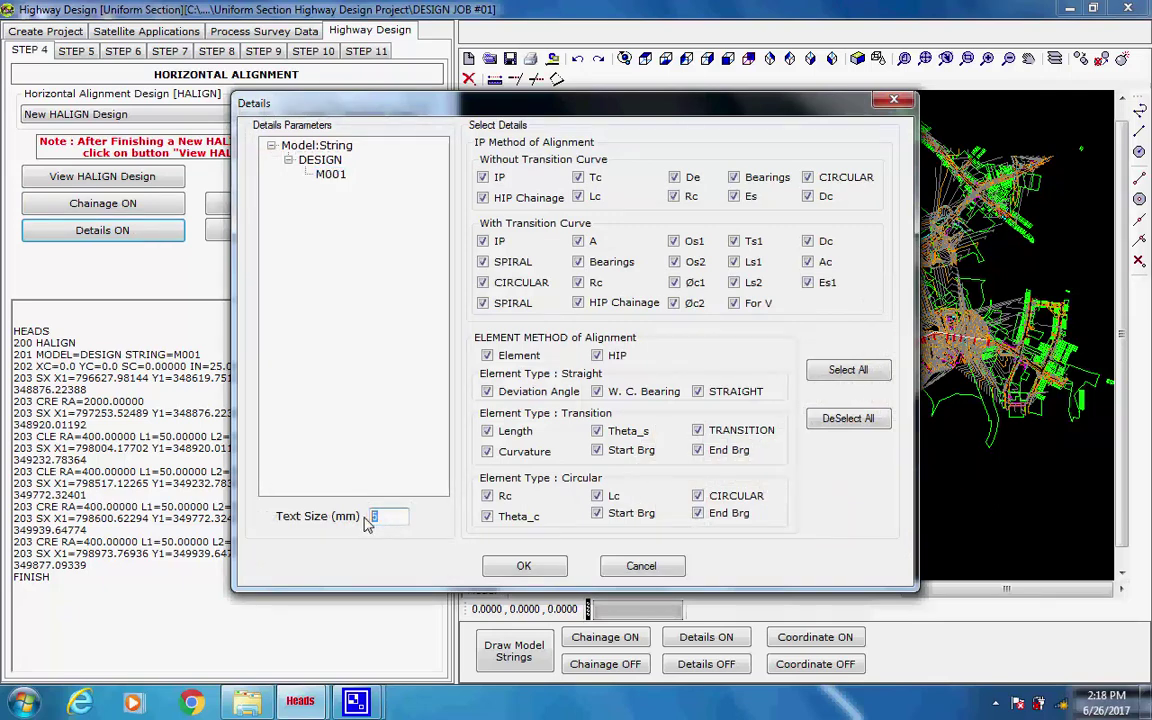
text(3)
click(525, 567)
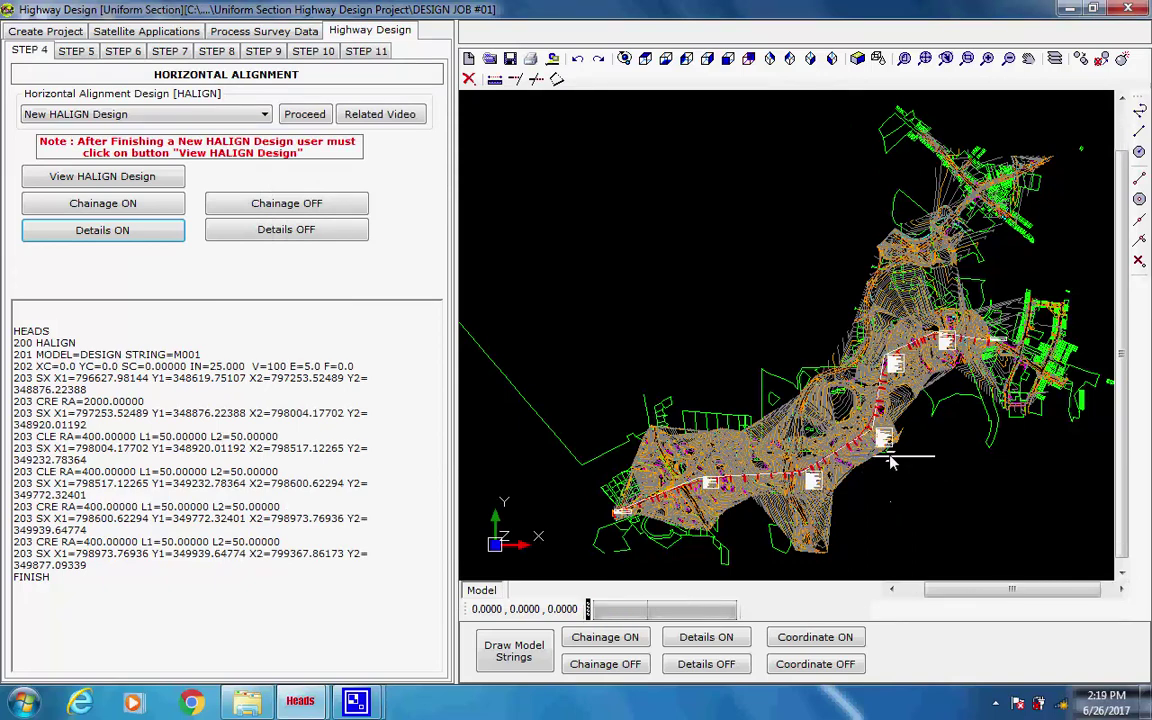
Turn off the contour layers C001 and C005 and the ELEV layer to declutter the area around the IP 4 details box
scroll(908, 362, up, 3)
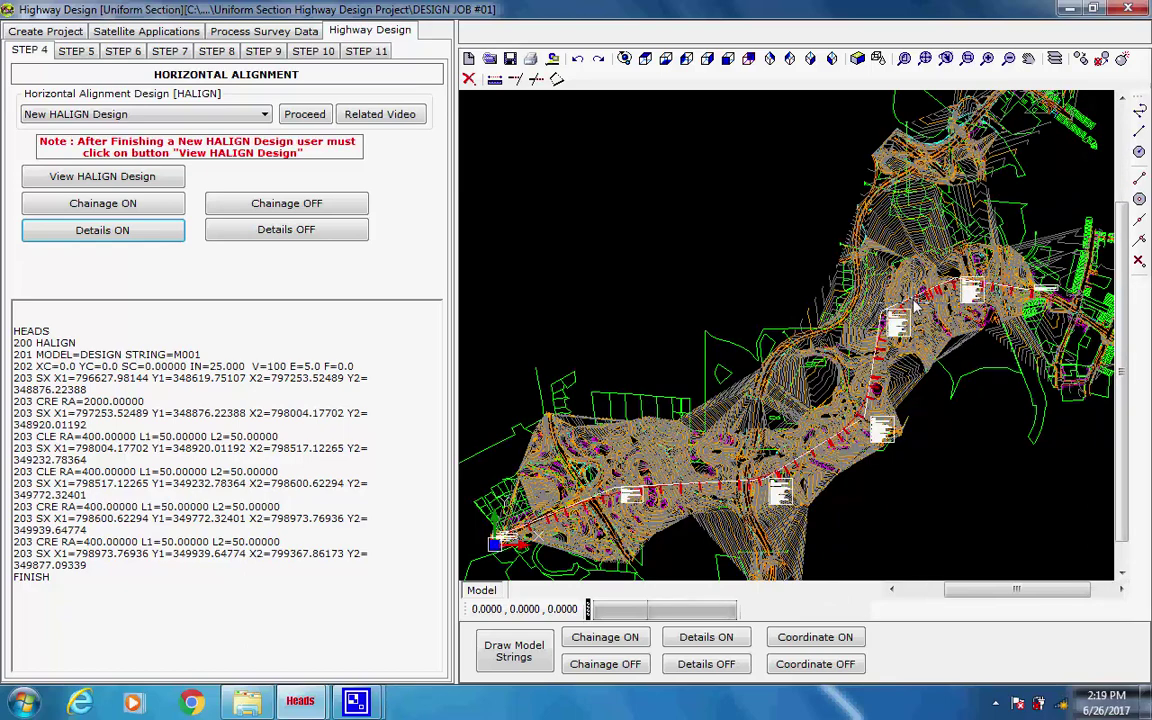
scroll(912, 310, up, 5)
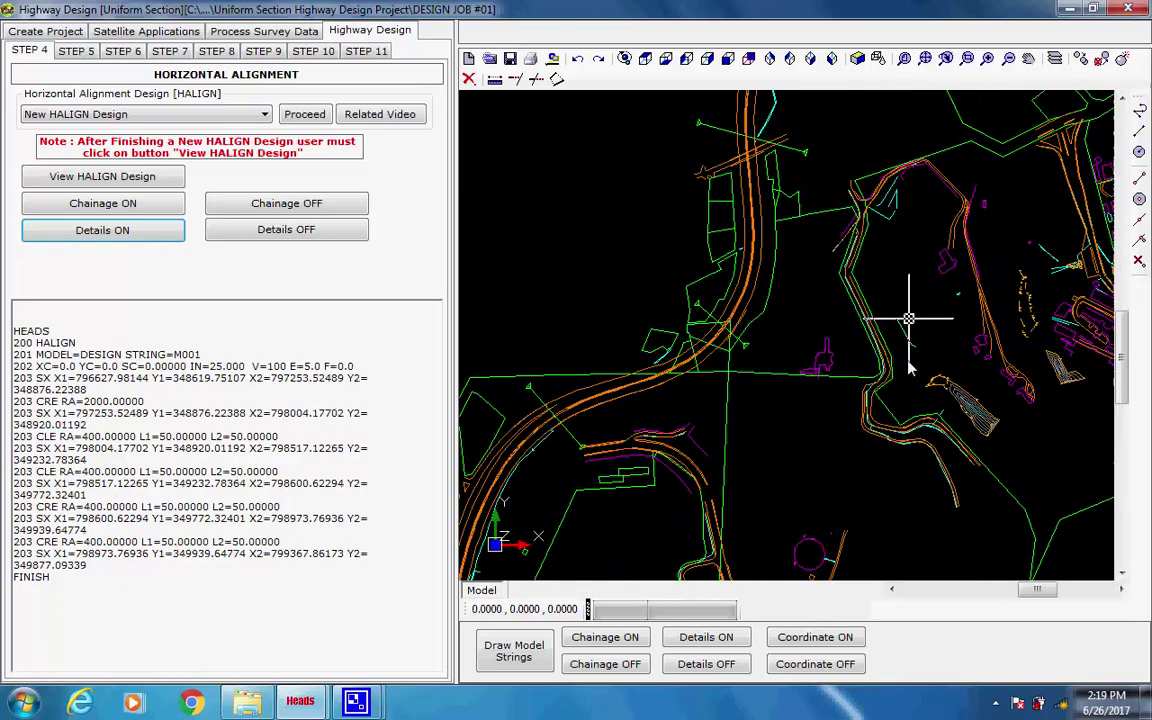
scroll(908, 318, up, 3)
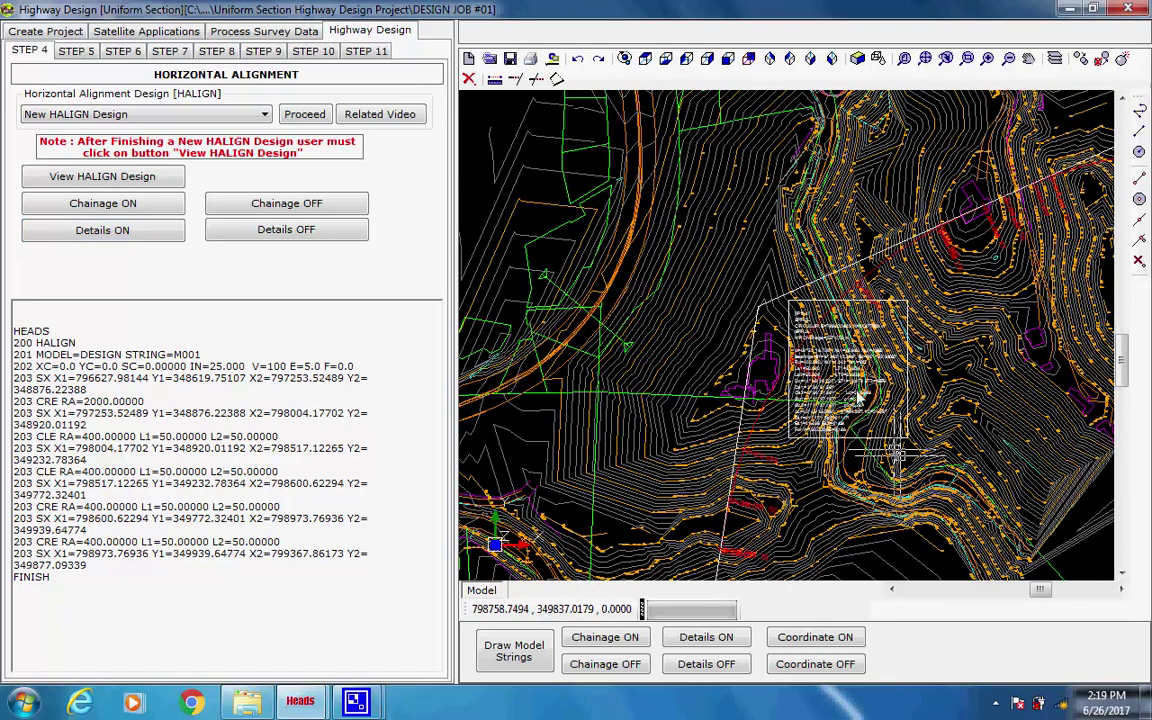
scroll(850, 385, up, 2)
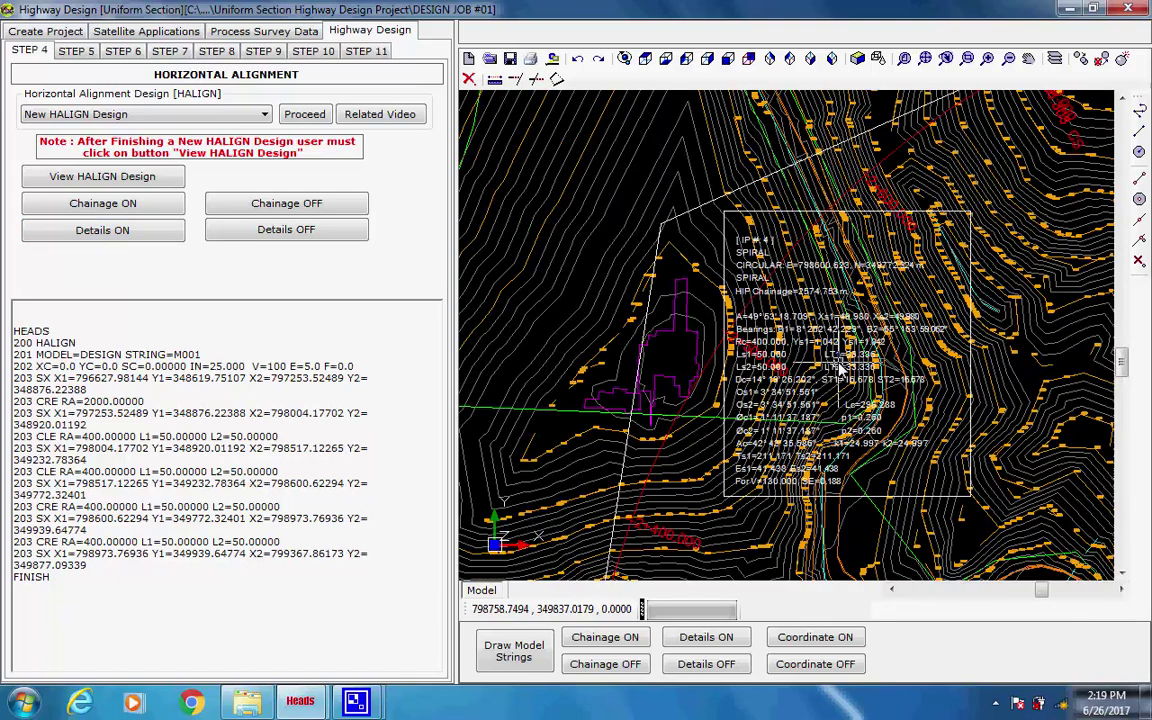
scroll(842, 369, up, 1)
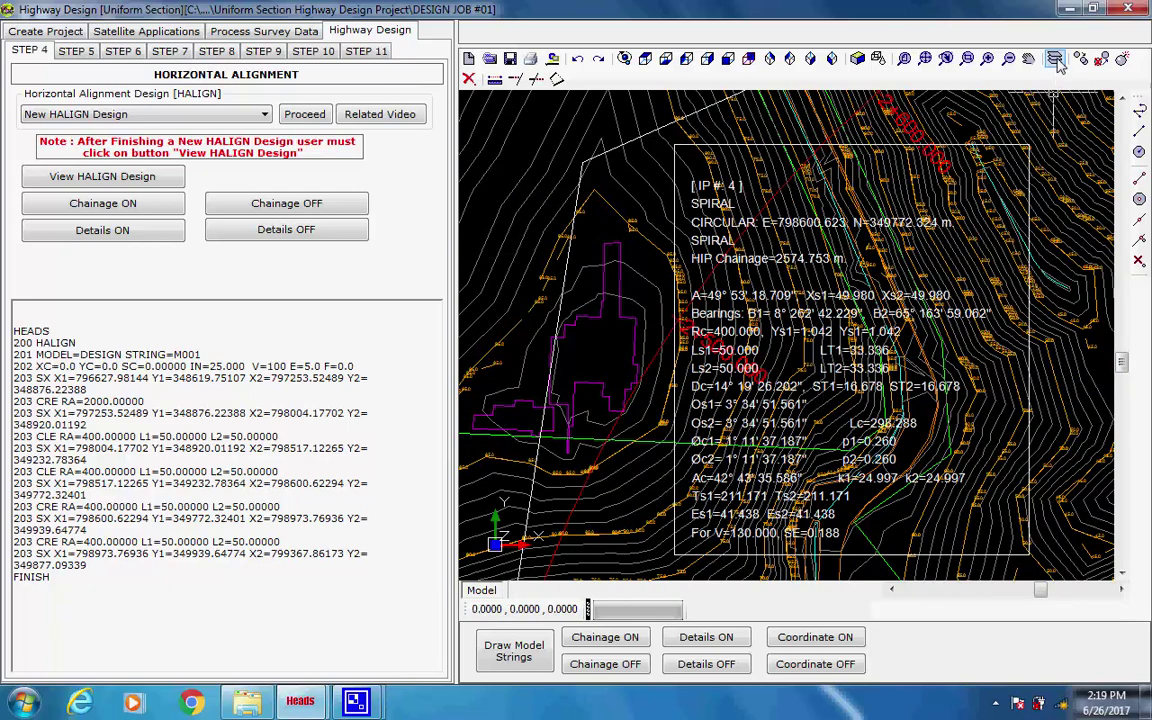
click(946, 58)
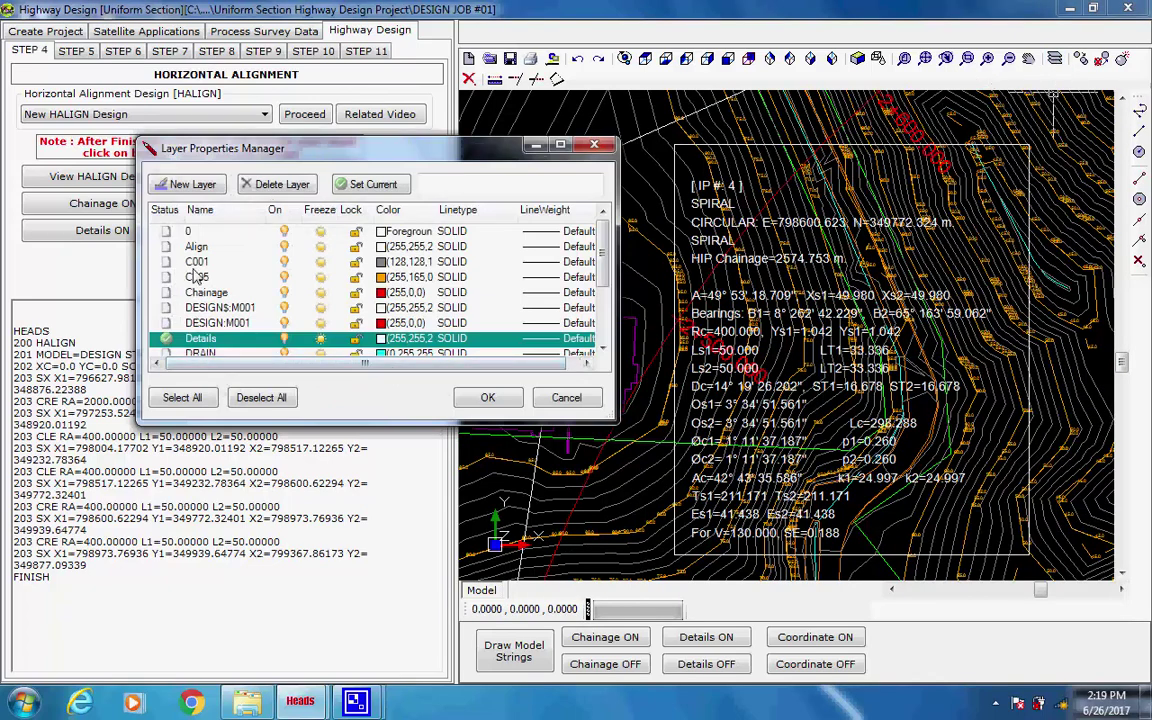
click(285, 262)
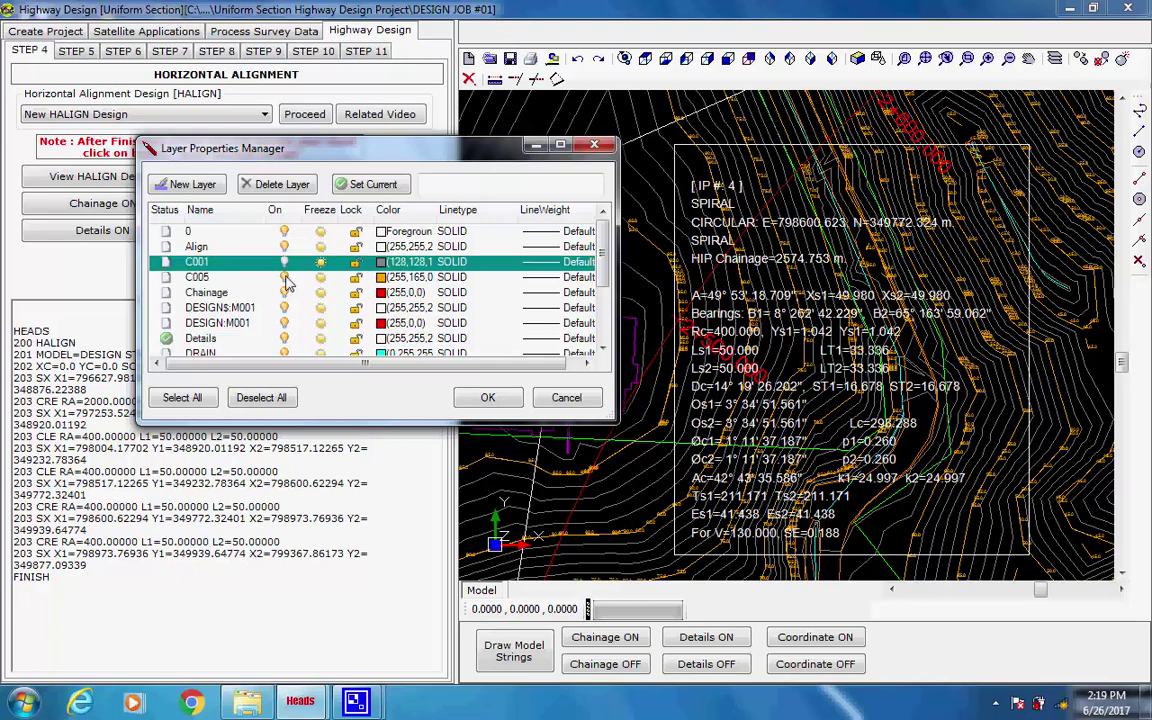
click(284, 278)
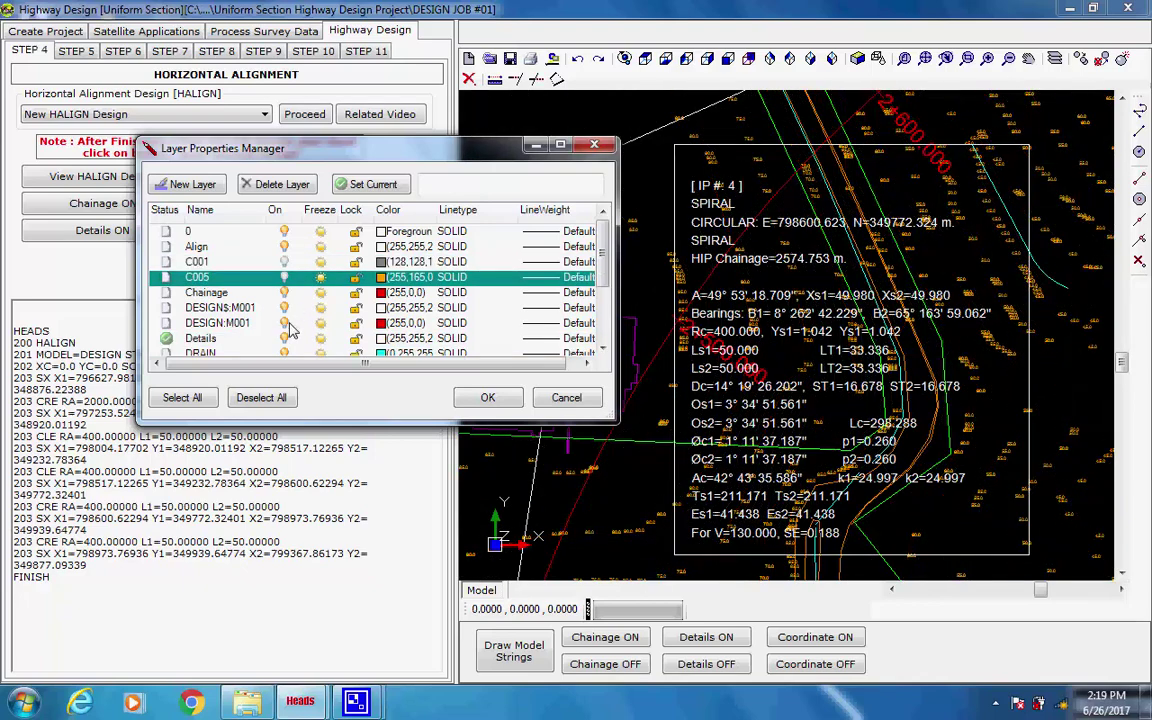
click(602, 348)
click(602, 348)
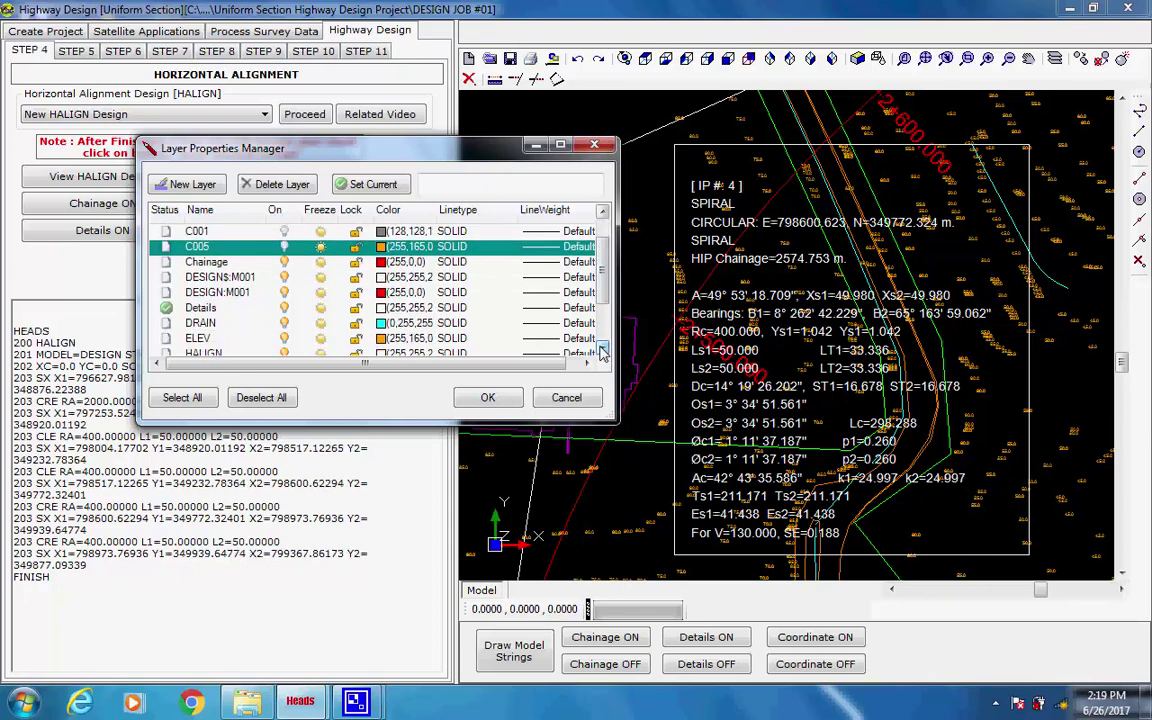
click(286, 340)
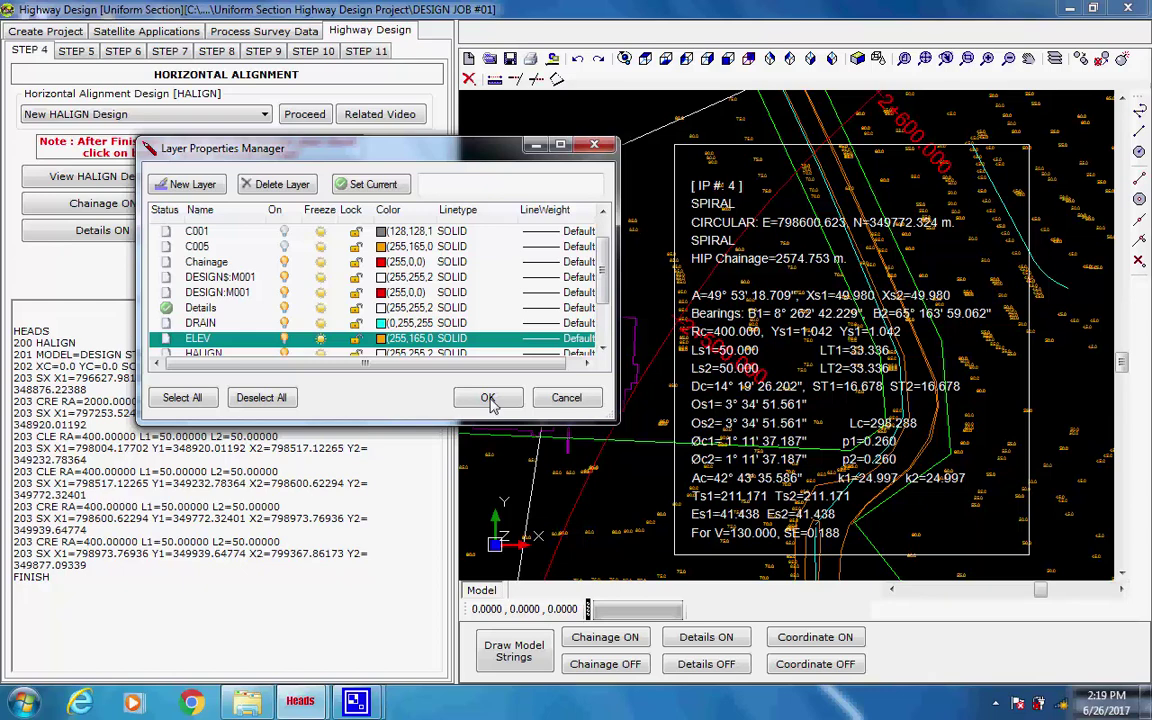
click(489, 400)
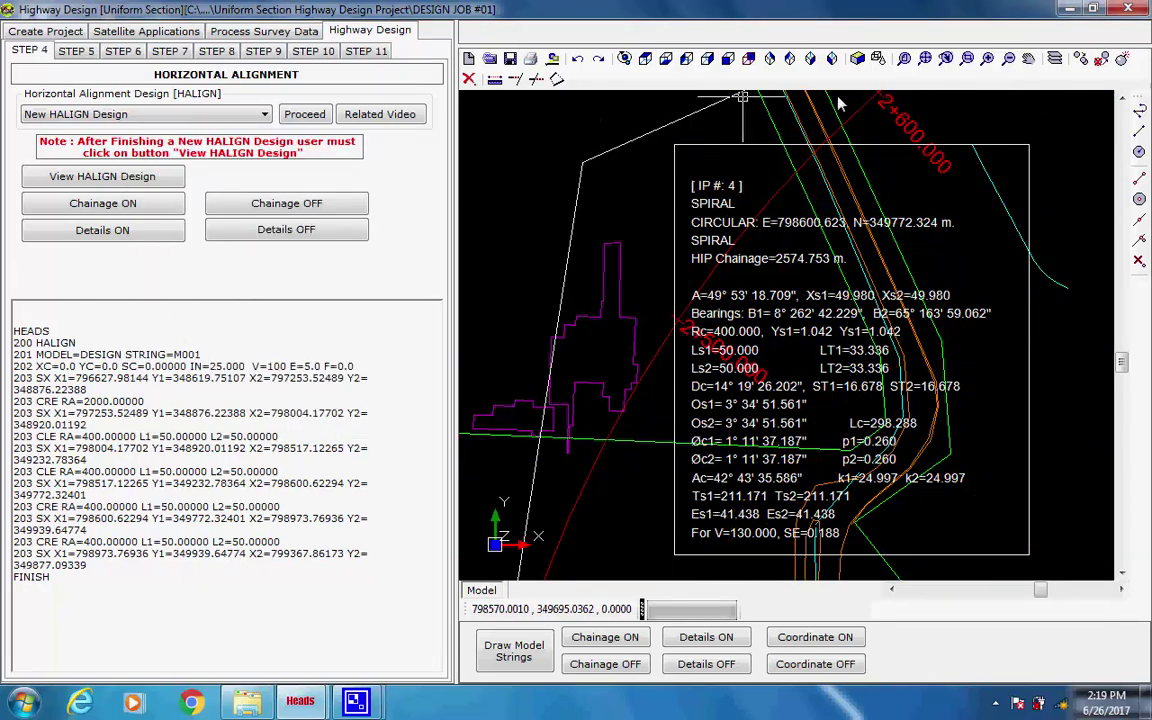
click(925, 59)
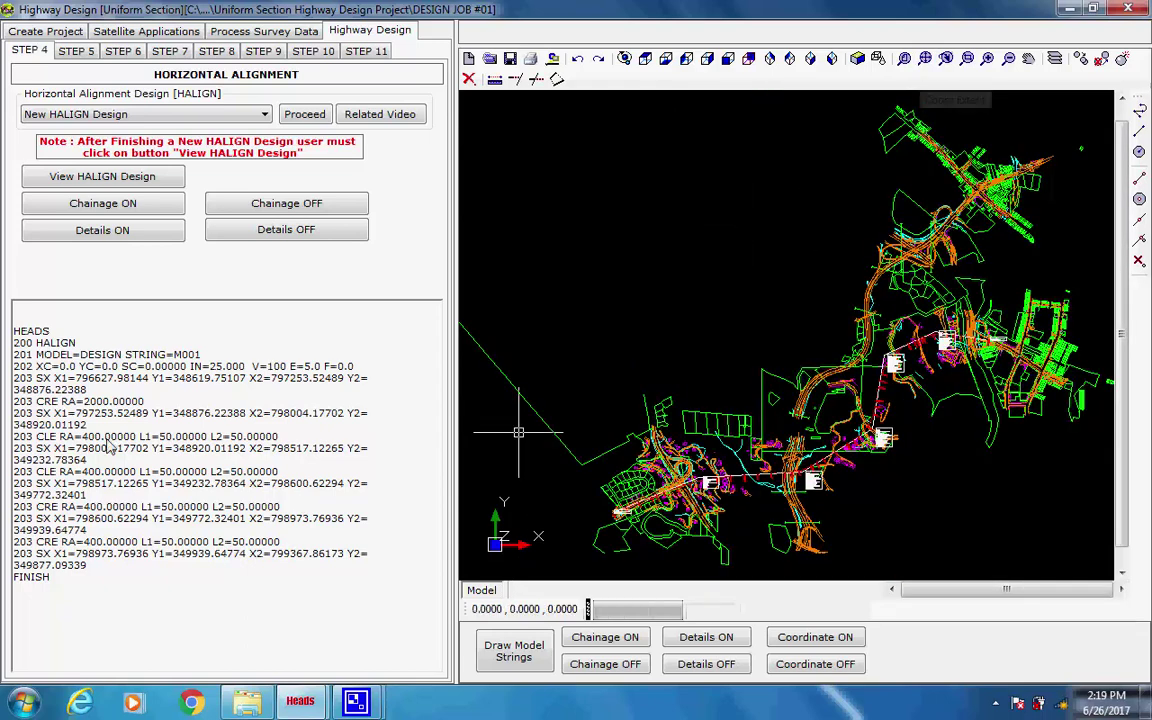
Examine the HALIGN design data for string M001, widening the data pane so each line fits without wrapping
drag(77, 343, 13, 343)
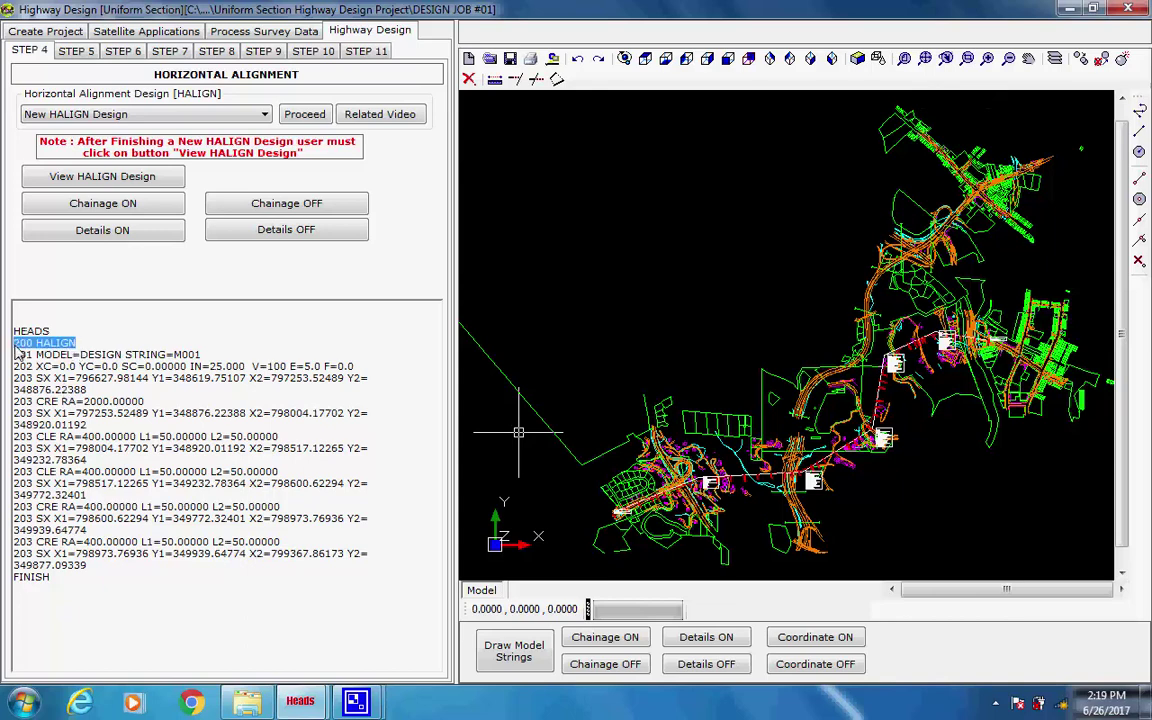
click(92, 345)
drag(203, 355, 36, 367)
click(119, 354)
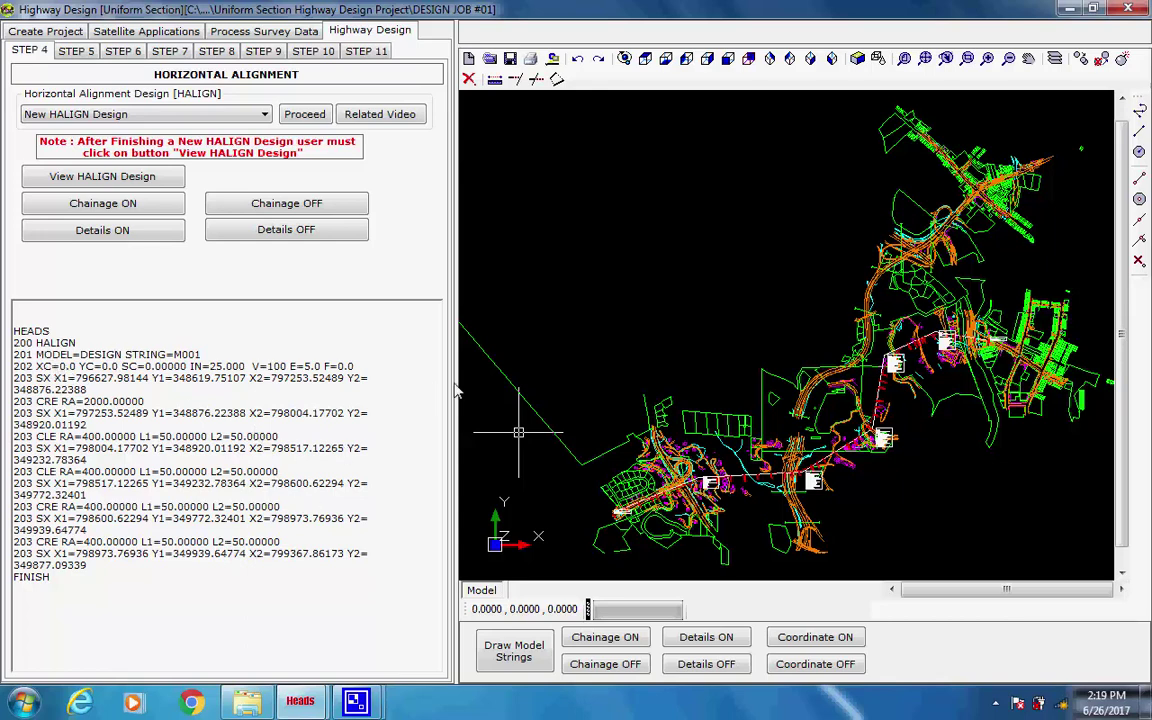
drag(457, 390, 513, 392)
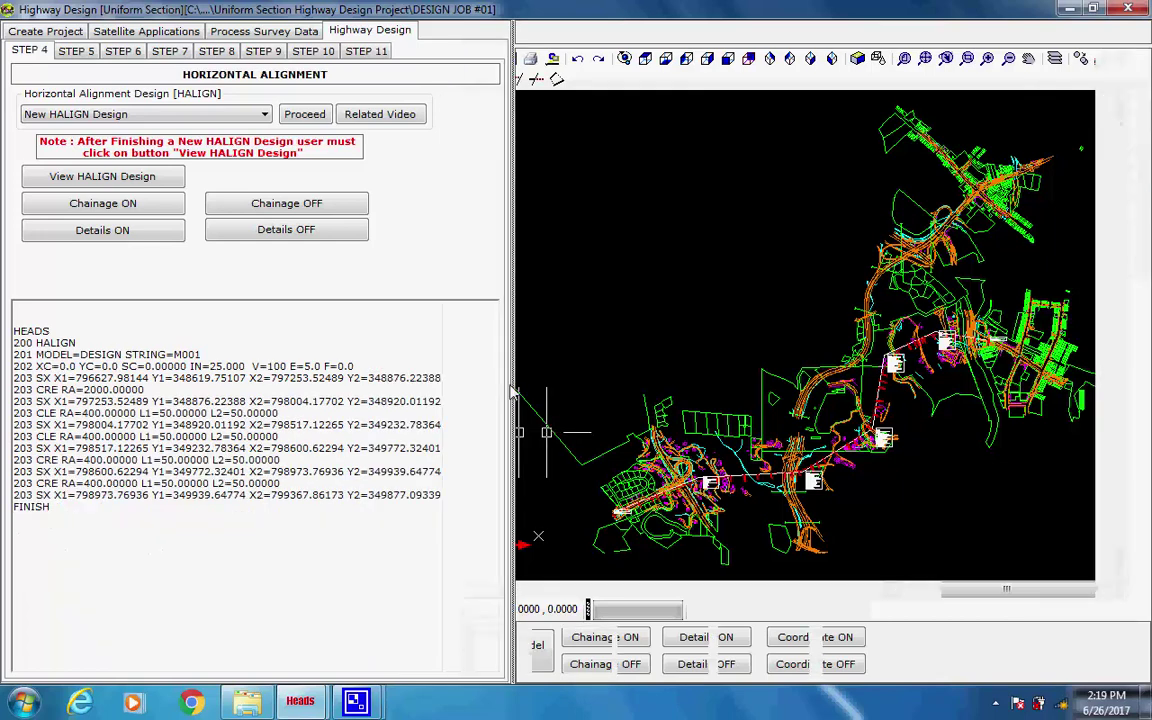
click(185, 533)
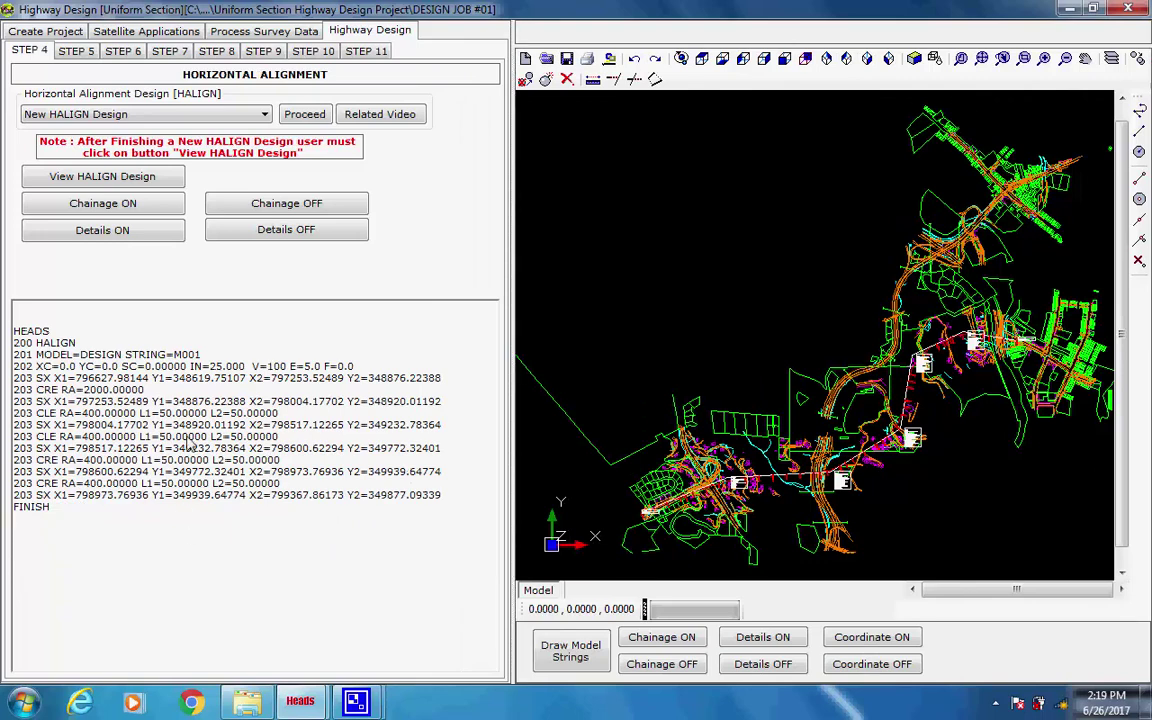
Create the ground long section along the horizontal alignment in the DESIGN model for the vertical profile design
click(76, 51)
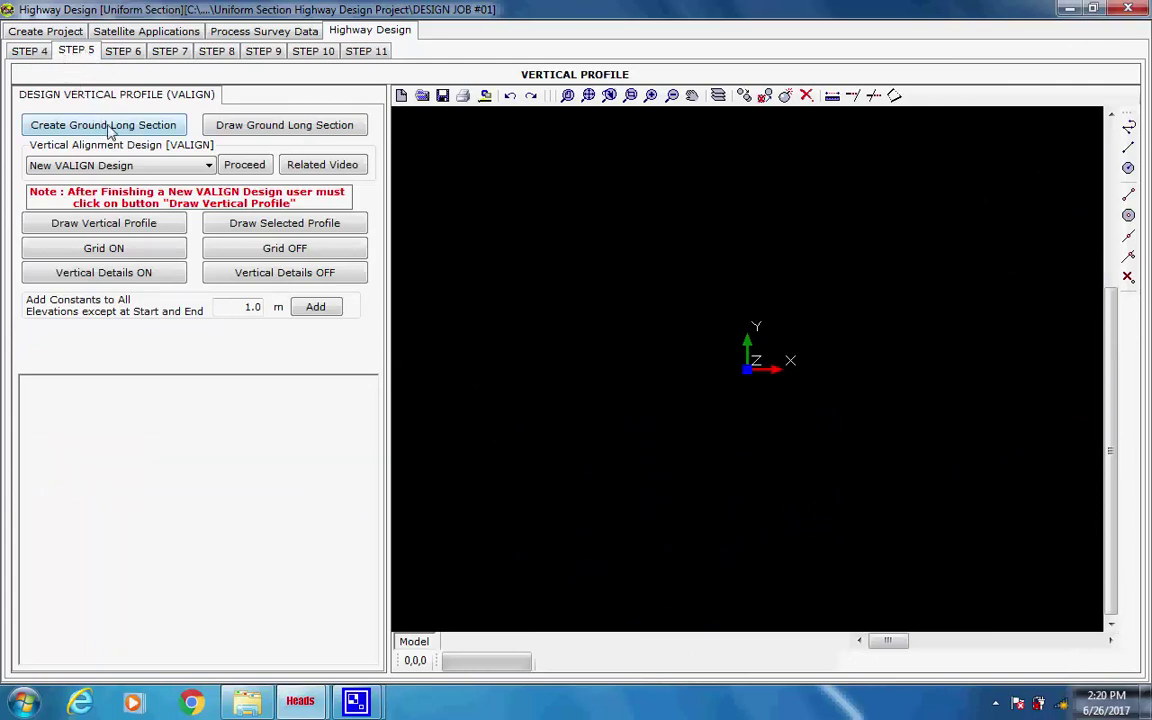
mouse_move(334, 672)
click(318, 652)
click(117, 133)
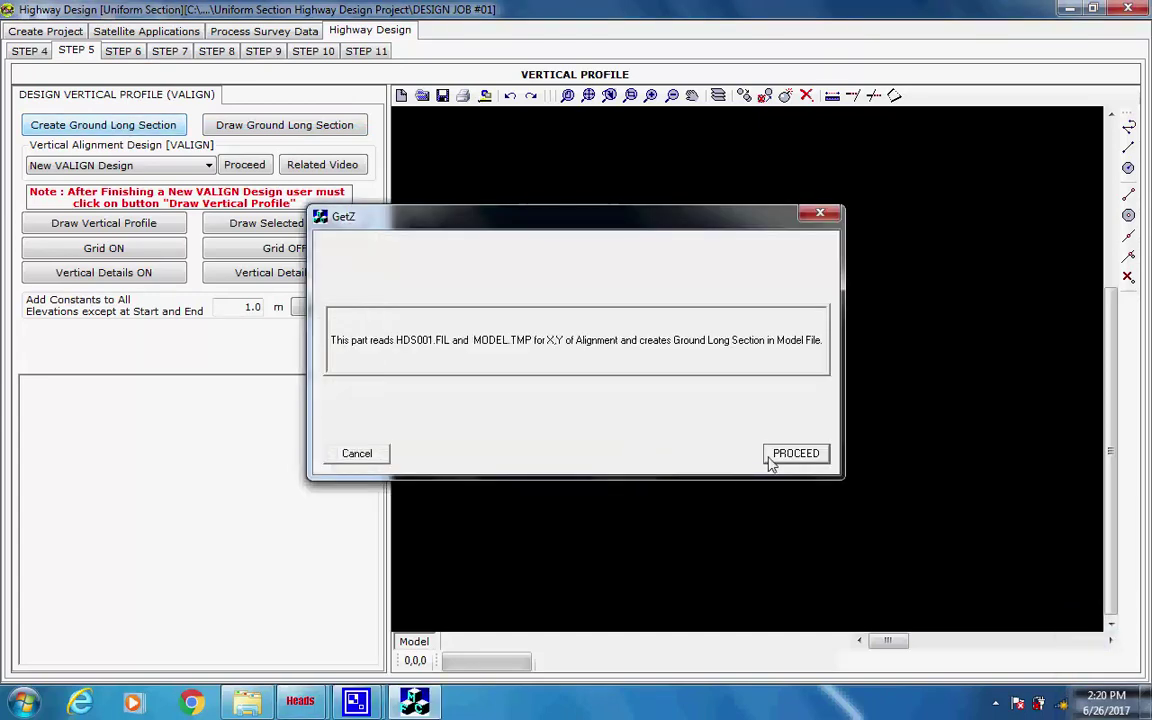
click(785, 455)
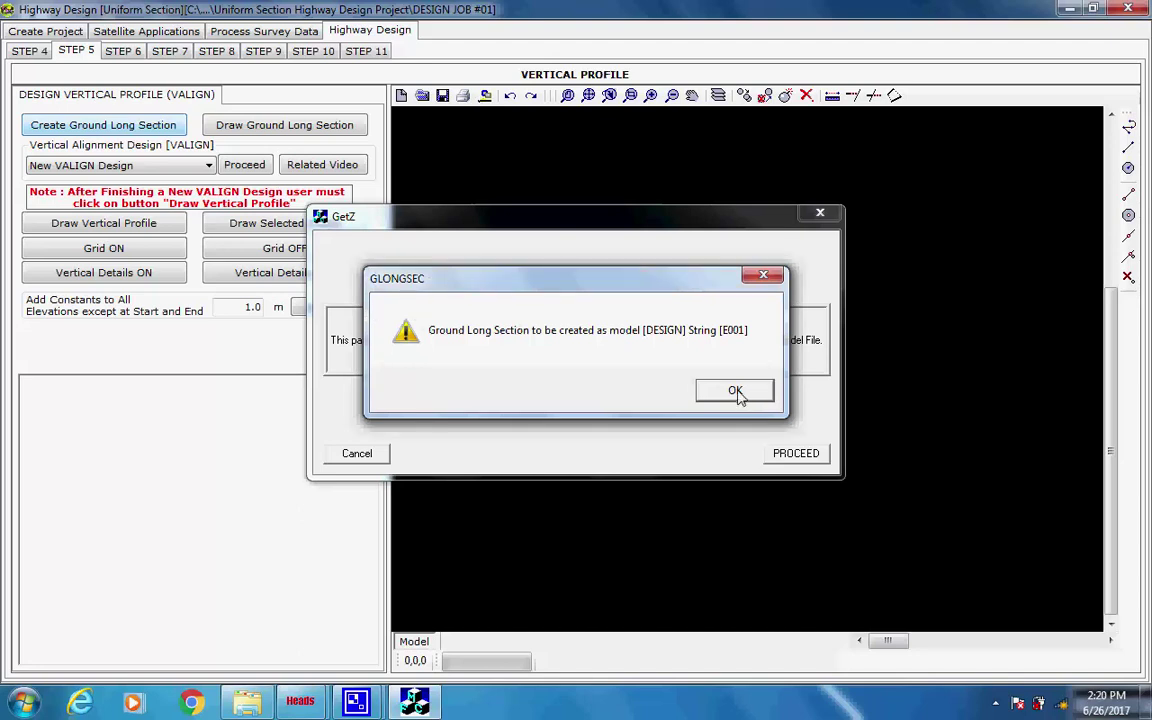
click(735, 392)
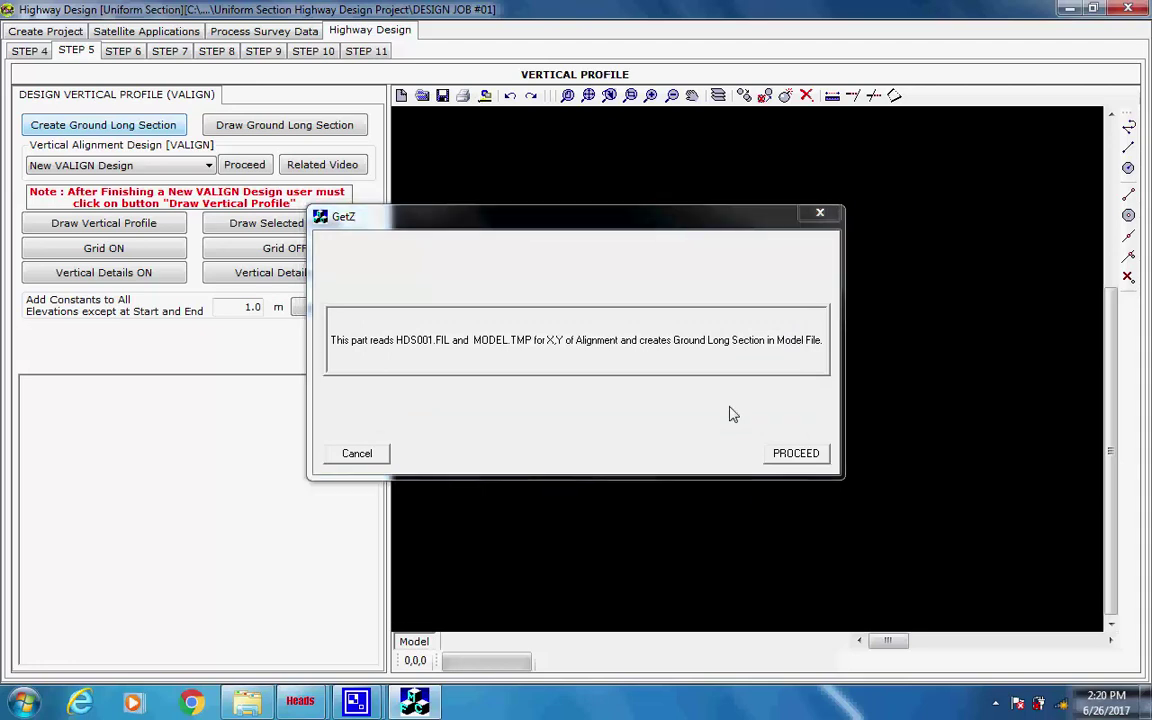
click(729, 392)
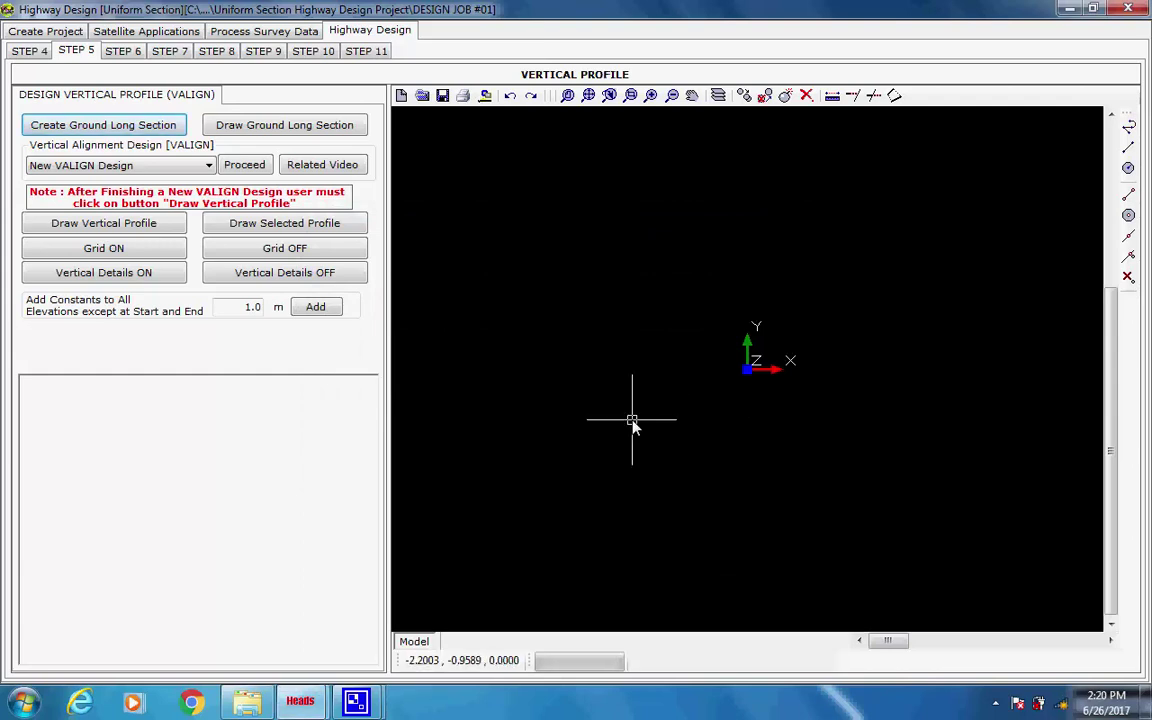
Draw the ground long section at X scale 1 and Y scale 10, with a grid at chainage interval 50 and level interval 5
click(296, 128)
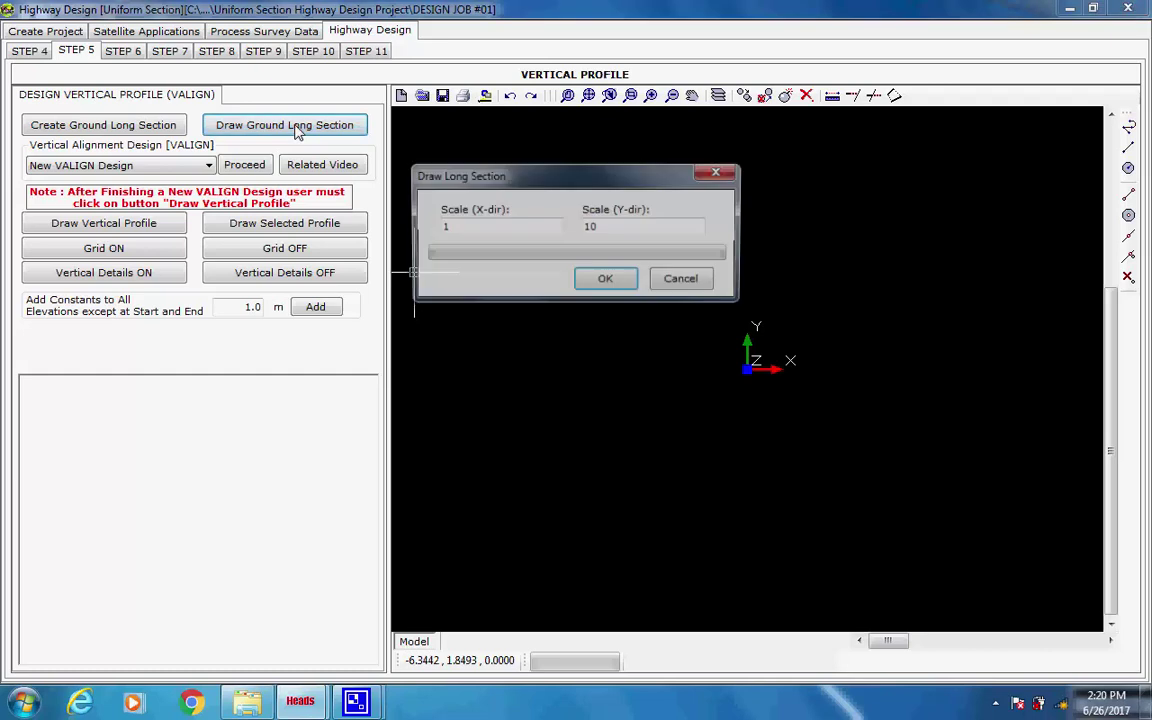
click(608, 281)
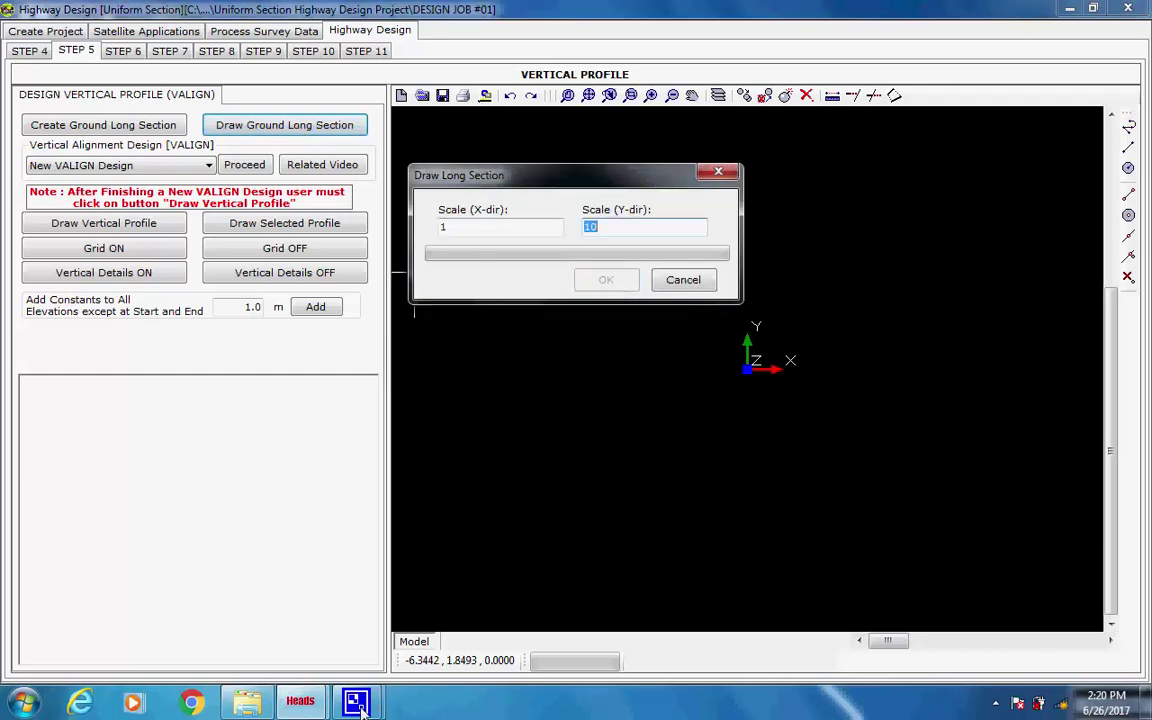
mouse_move(362, 708)
click(321, 655)
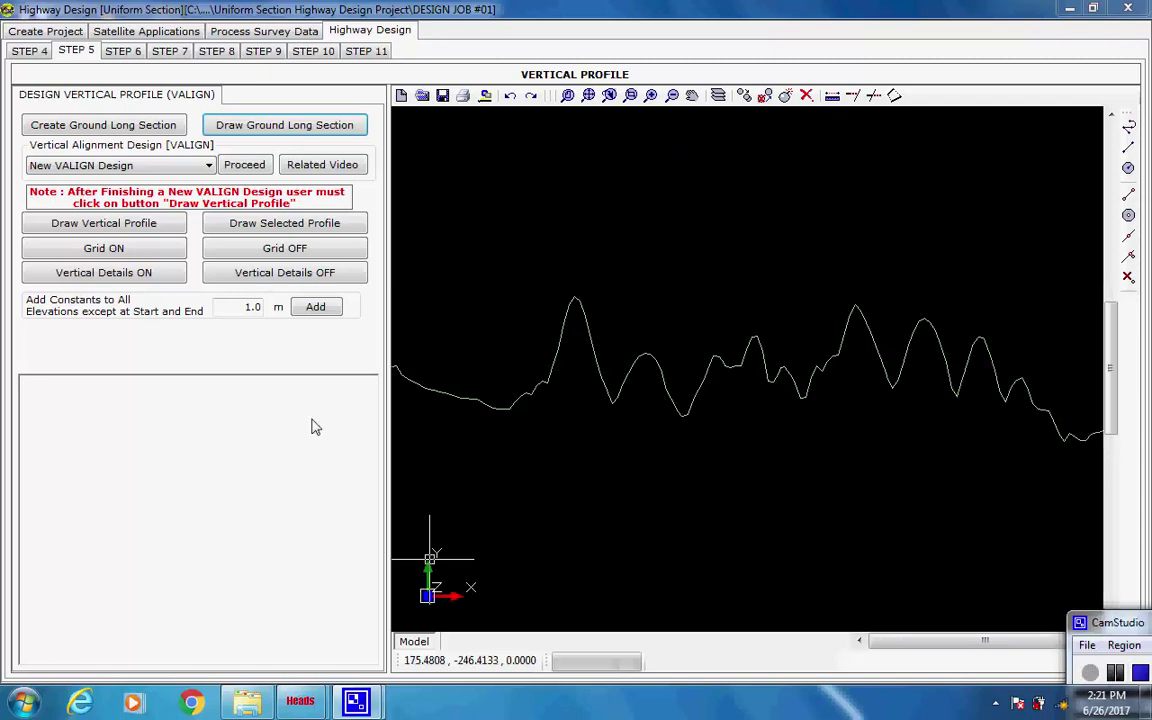
click(128, 250)
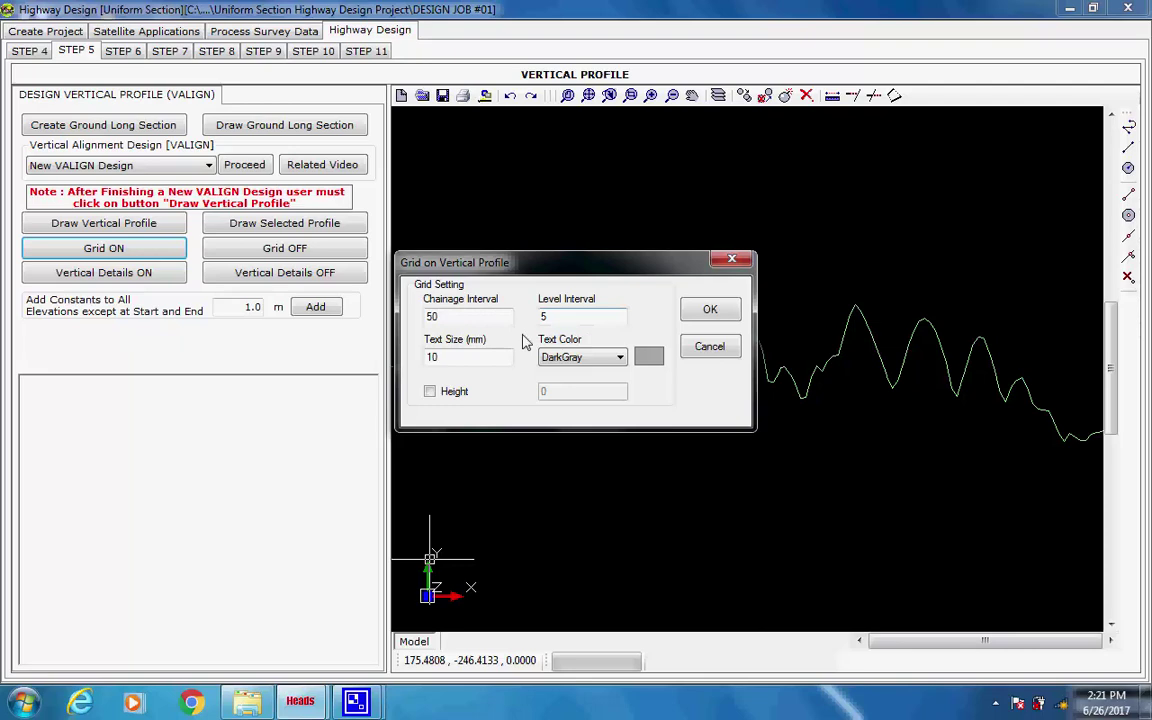
click(710, 310)
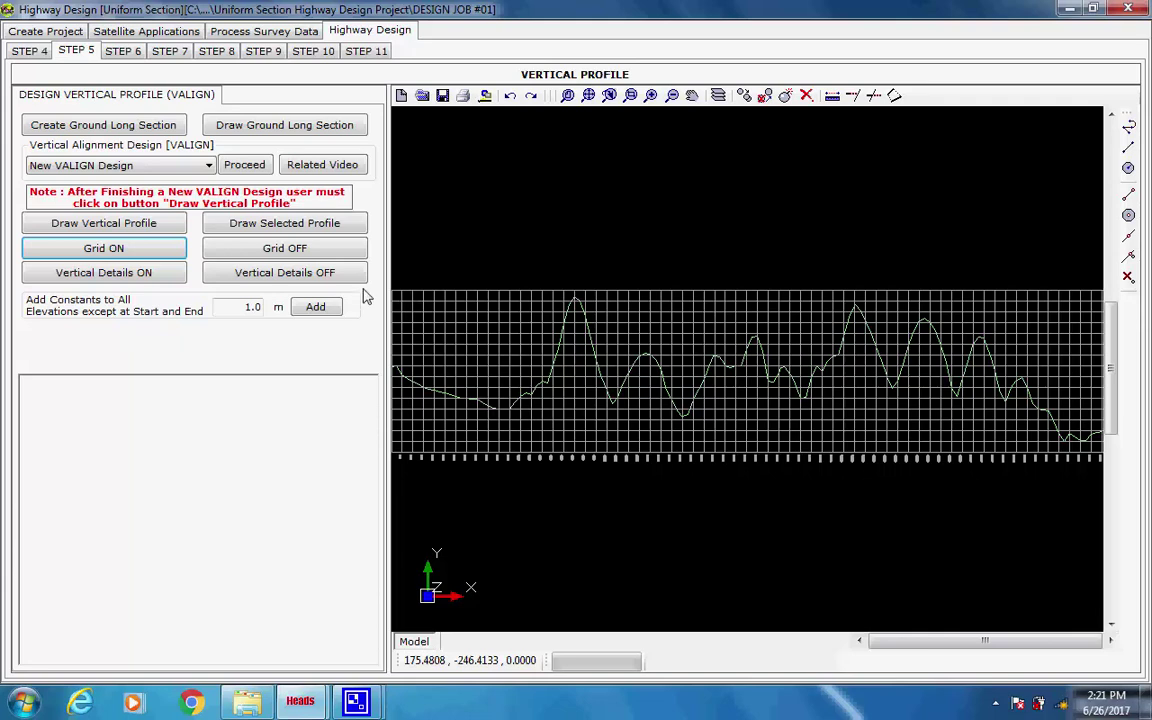
Start a New VALIGN Design in HEADS Viewer
click(209, 166)
click(210, 168)
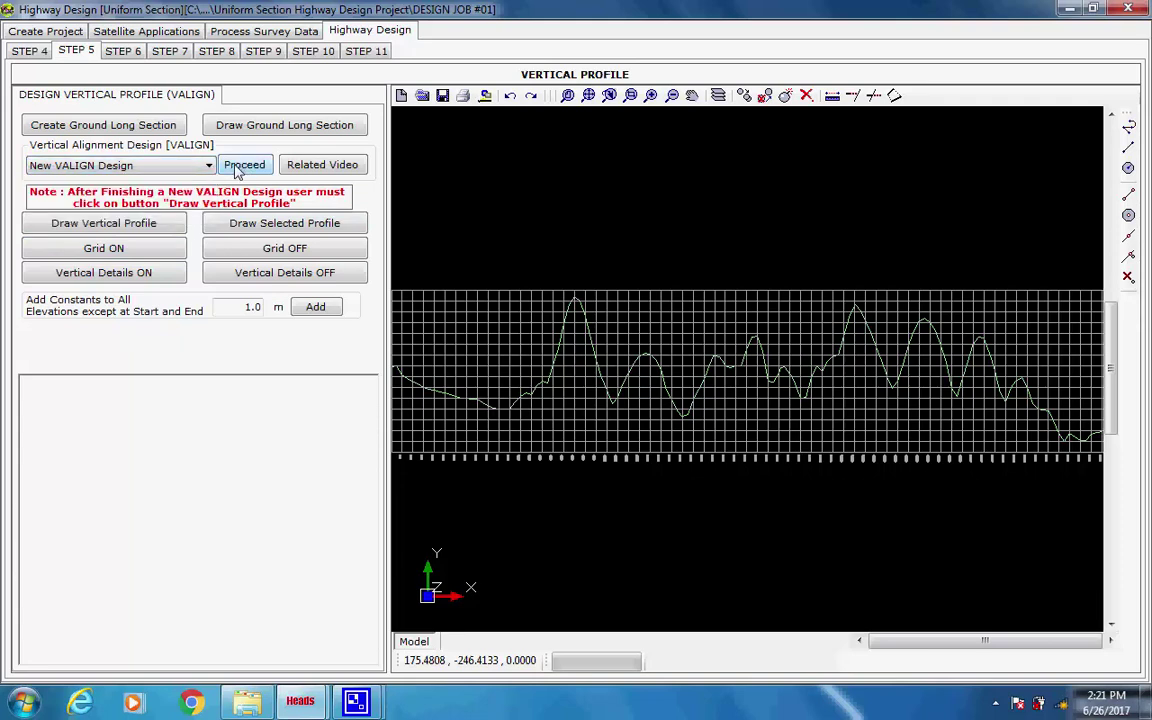
click(237, 168)
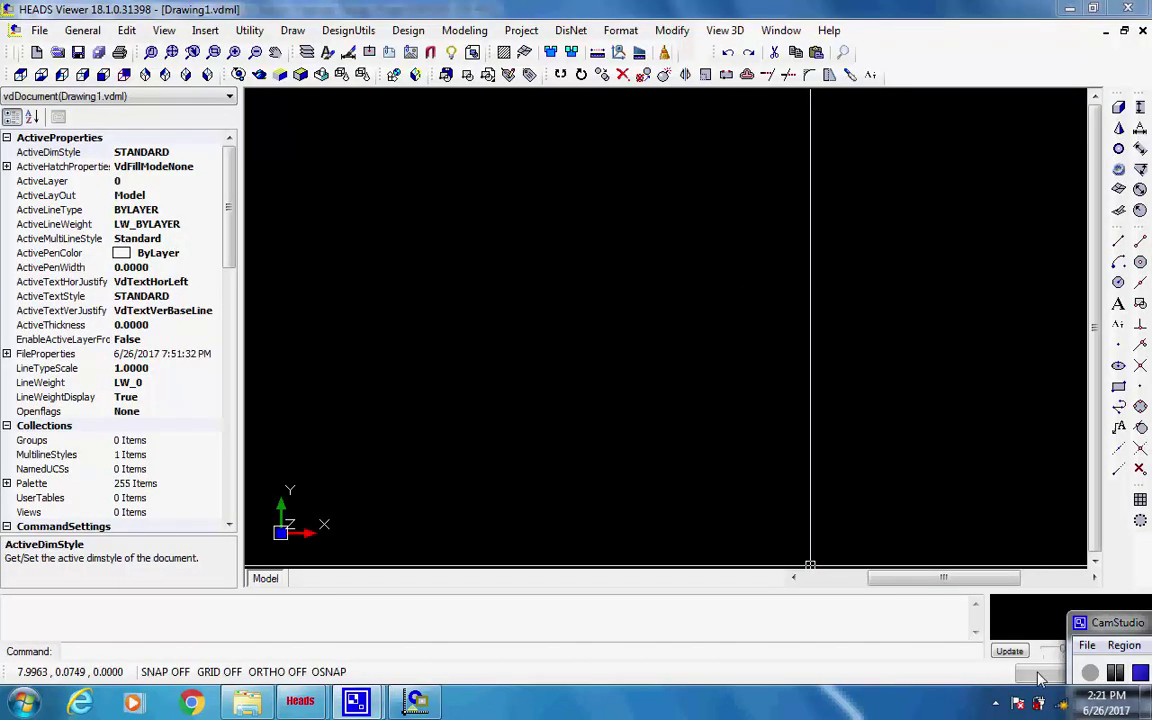
Draw the vertical profile of string E001 of the DESIGN model at X scale 1 and Y scale 10
click(410, 31)
mouse_move(460, 55)
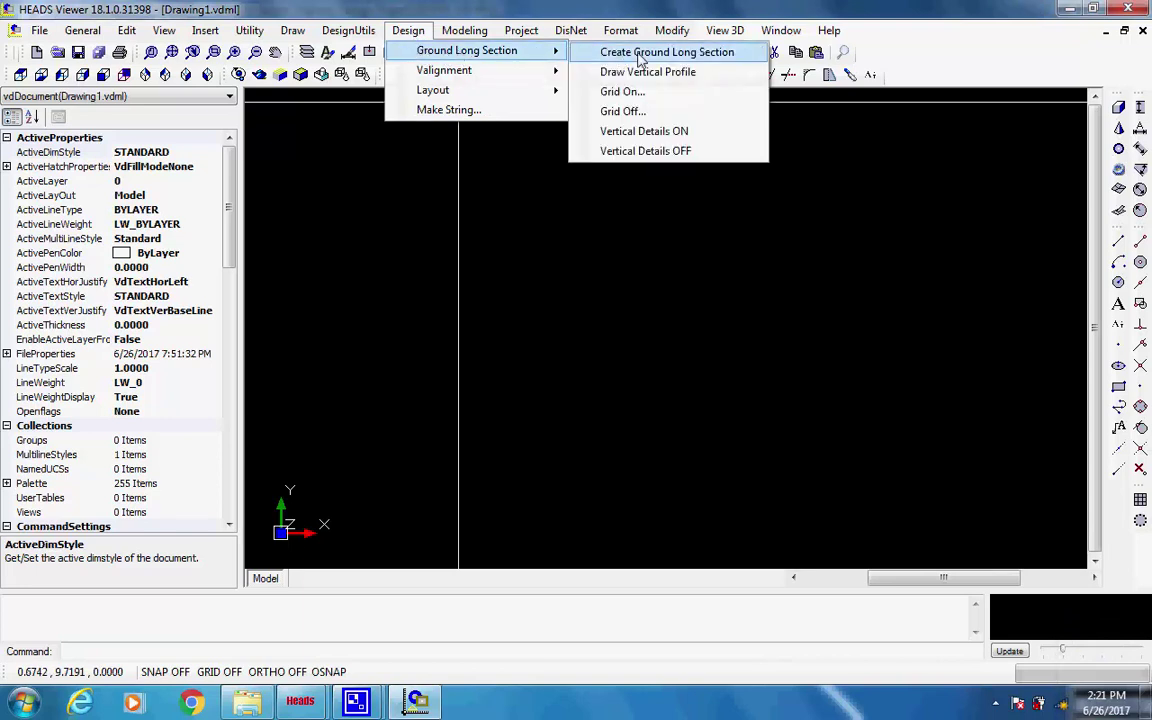
click(700, 73)
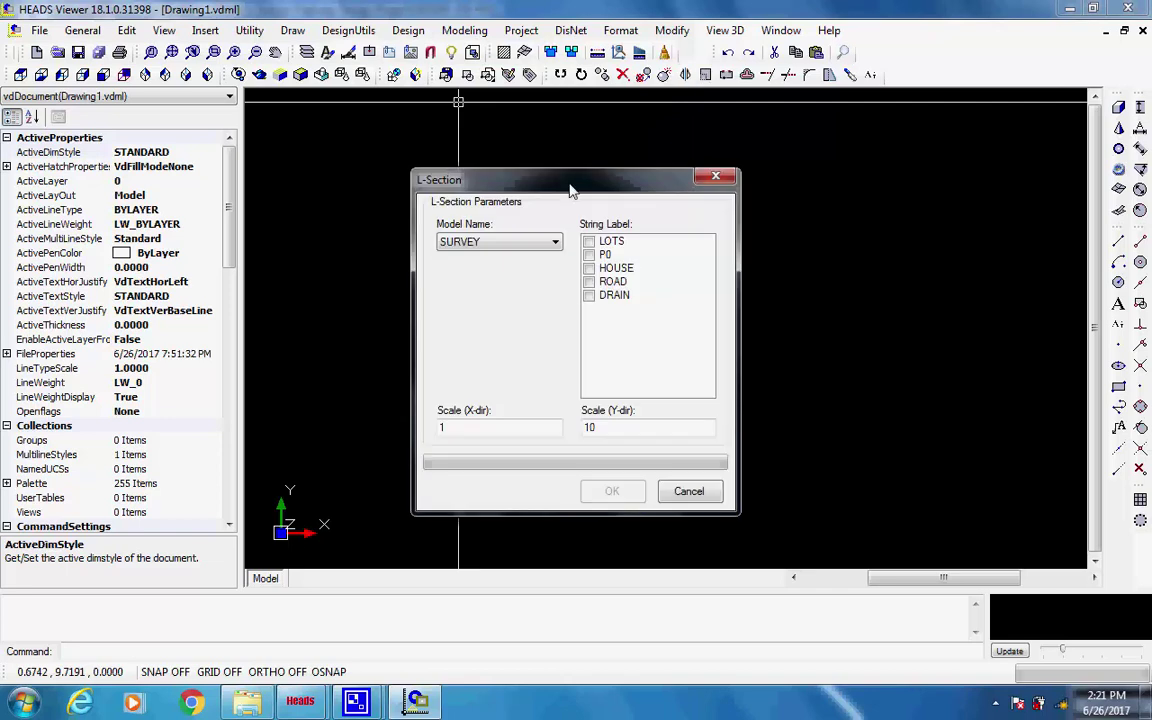
click(556, 243)
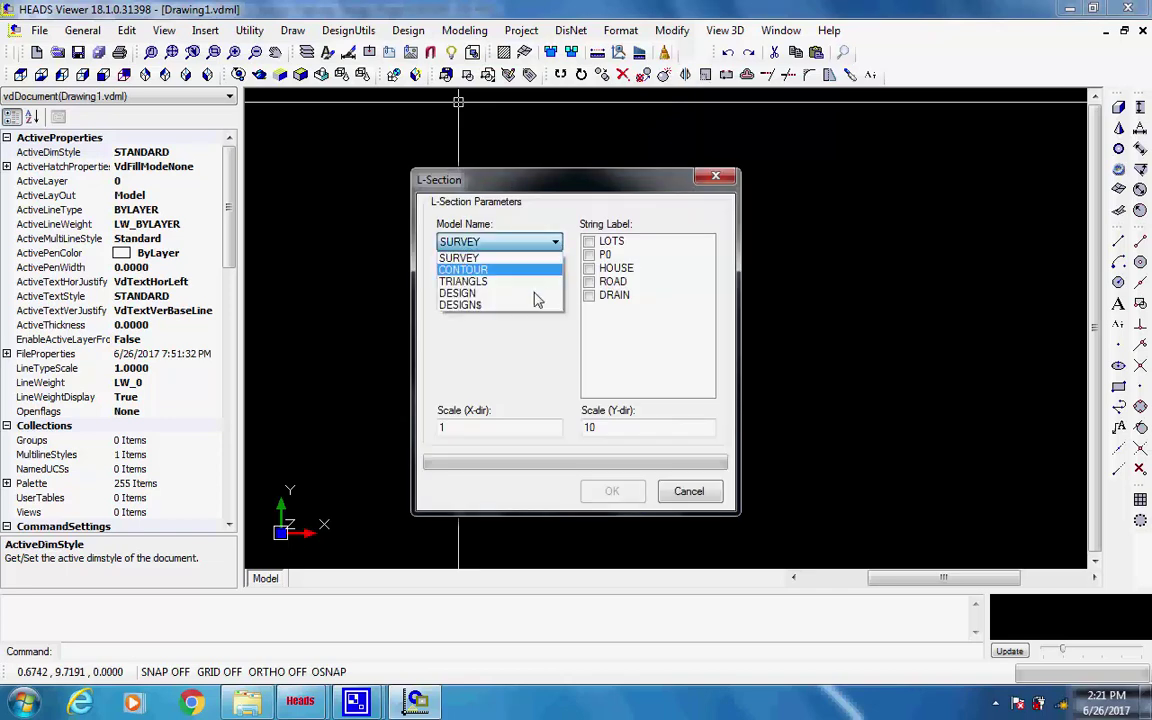
click(535, 298)
click(590, 255)
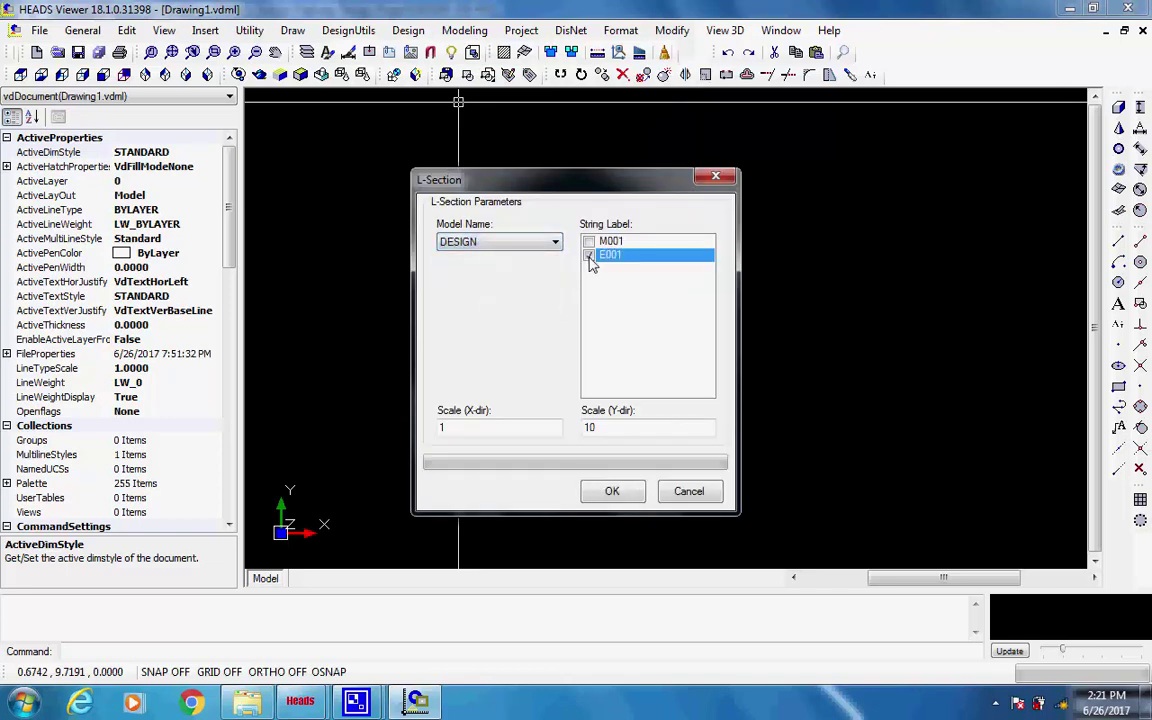
click(612, 492)
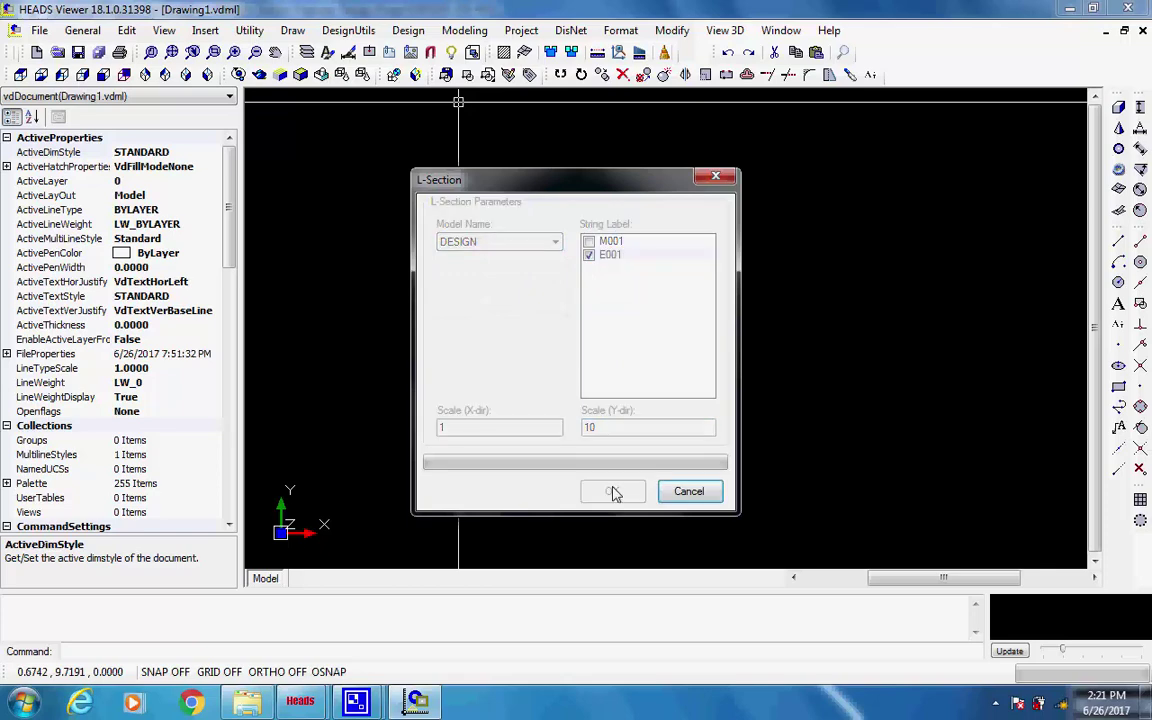
mouse_move(355, 700)
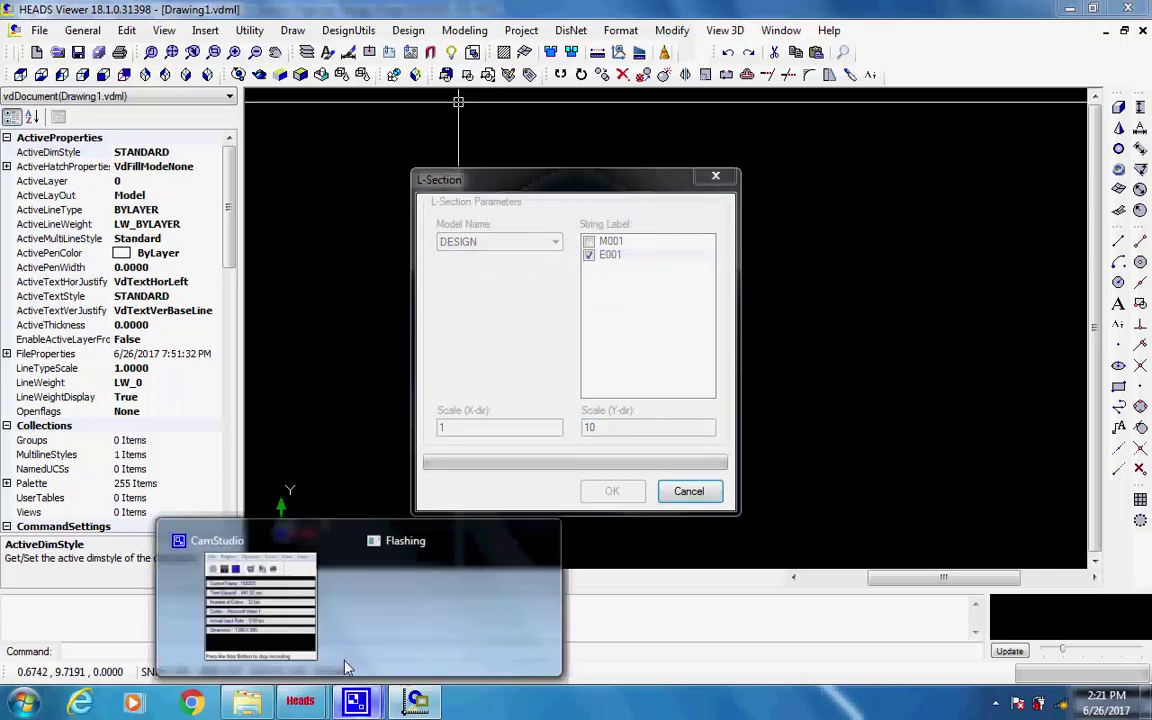
click(310, 651)
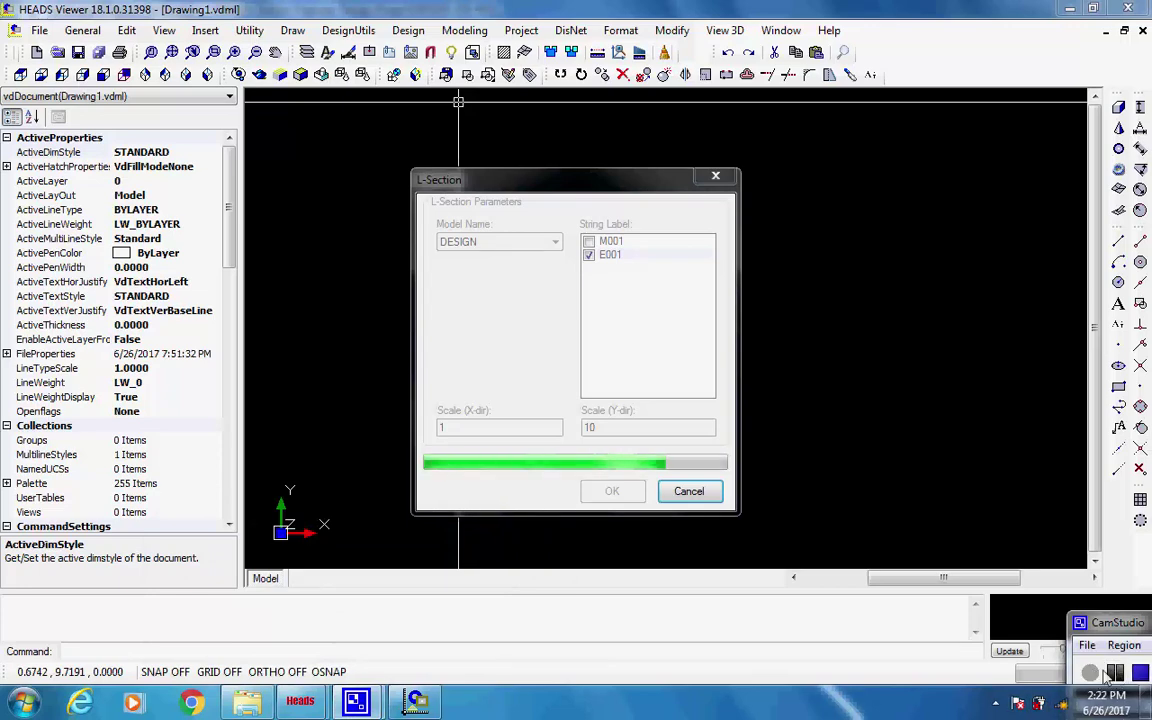
Turn on the grid for the vertical profile with chainage interval 50, level interval 5, text size 10 and DarkGray text
click(418, 33)
mouse_move(480, 50)
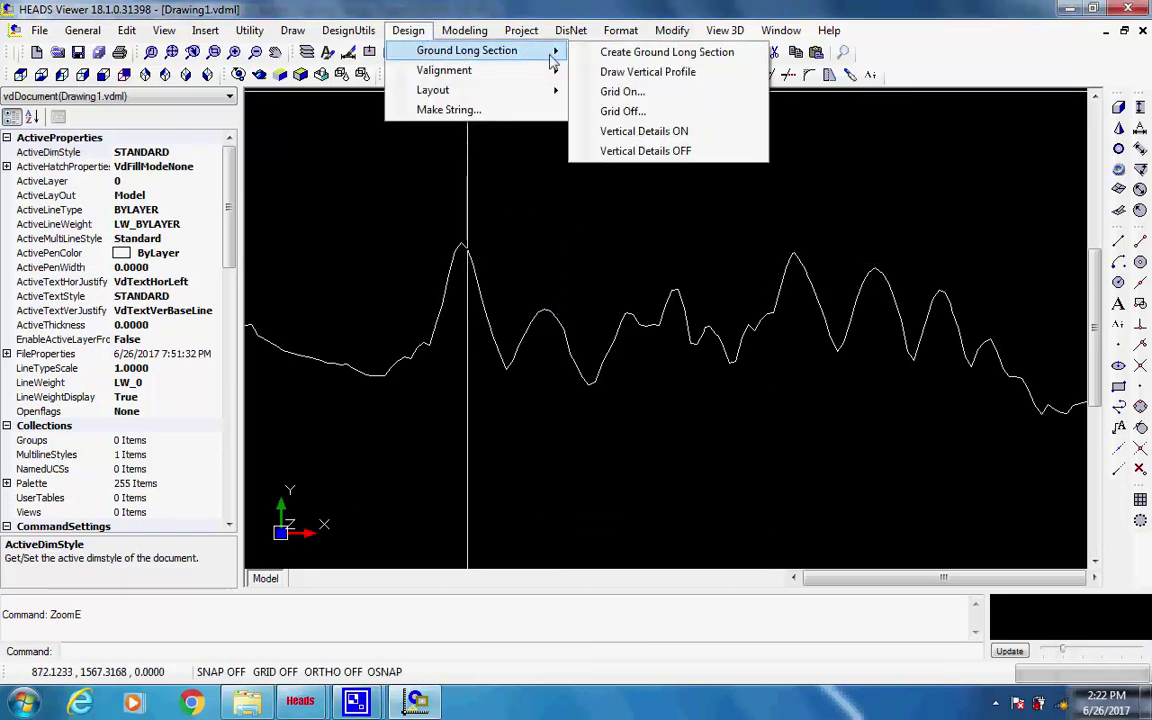
click(638, 92)
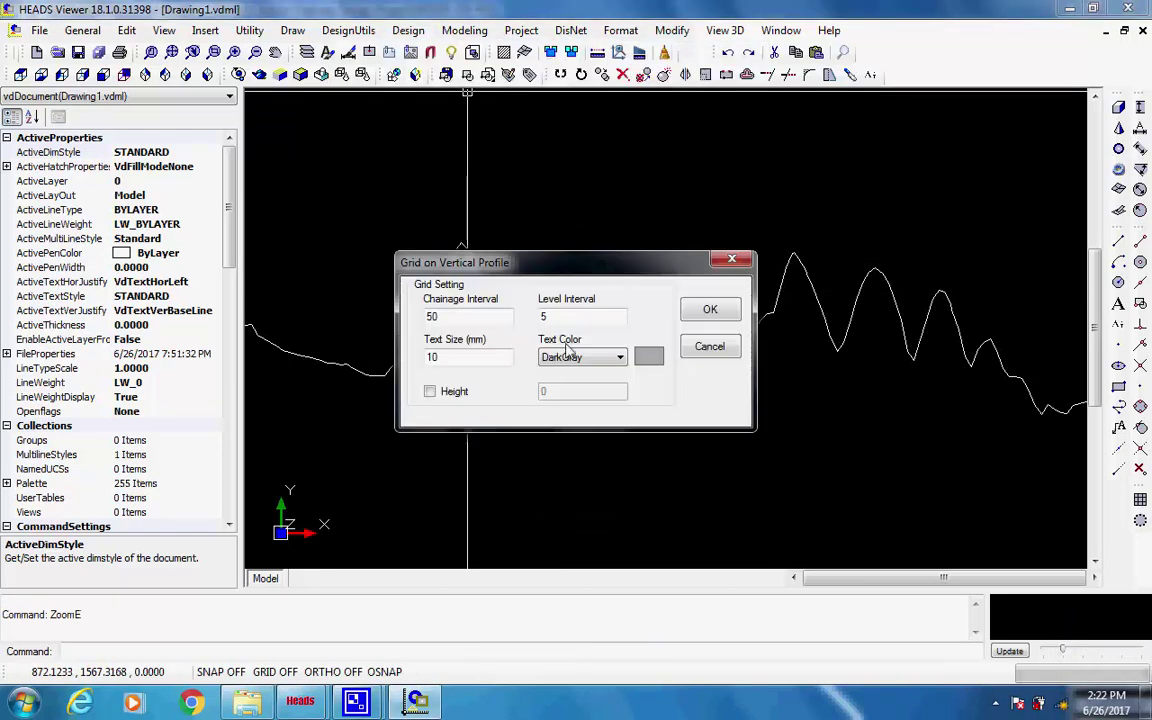
click(708, 312)
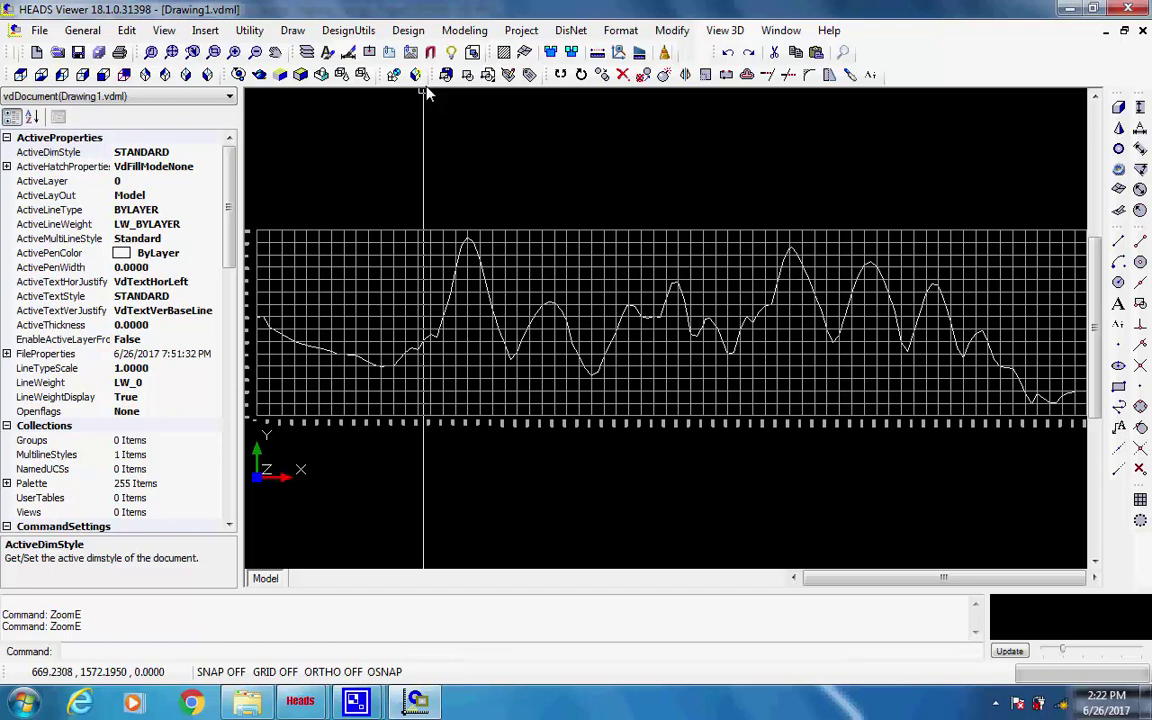
Start a polyline for the design profile, snapped to the ground line's starting endpoint at chainage 0
click(293, 31)
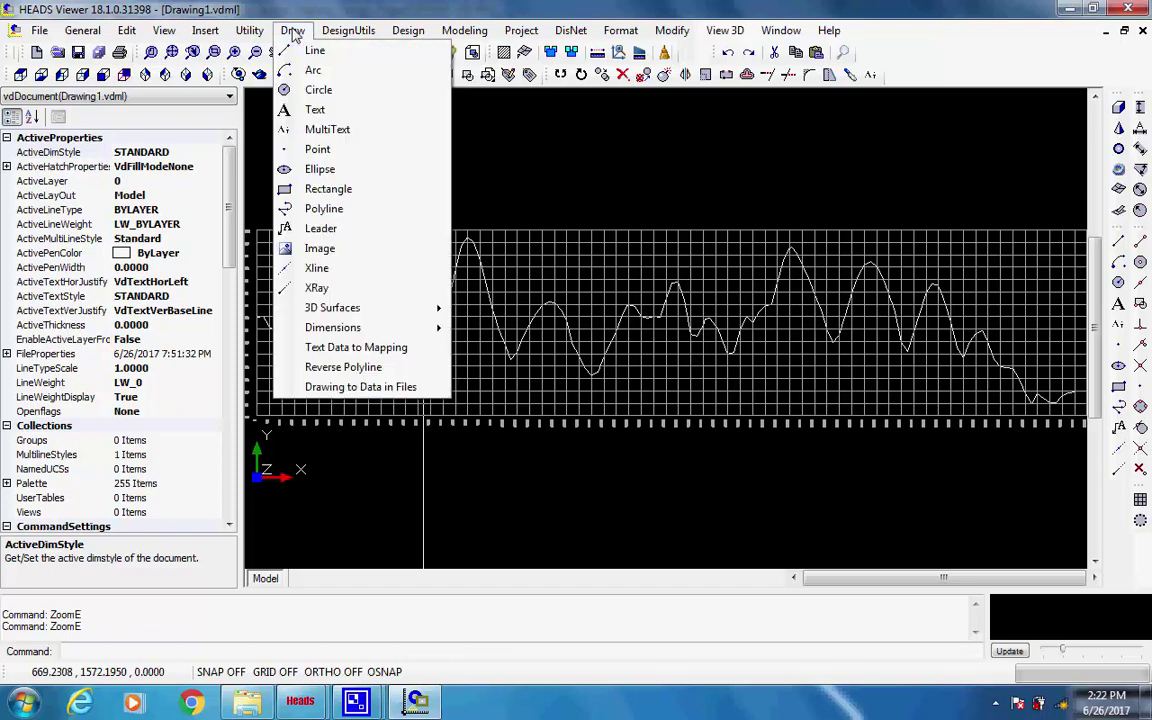
click(358, 210)
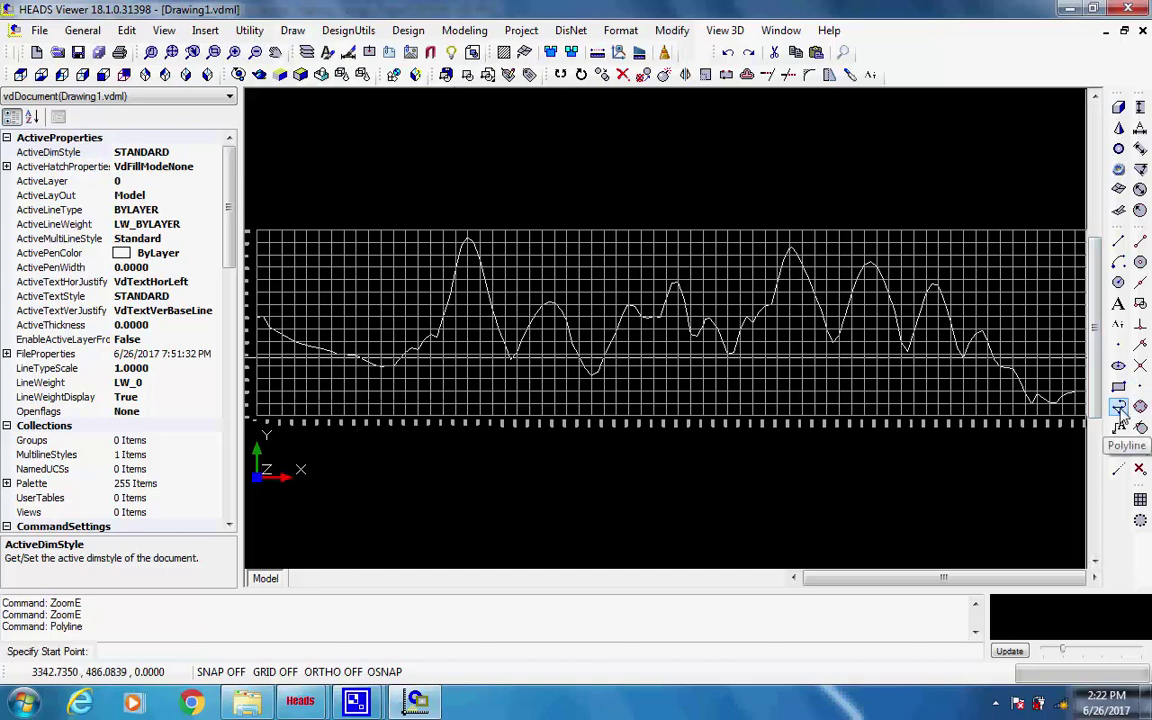
click(251, 31)
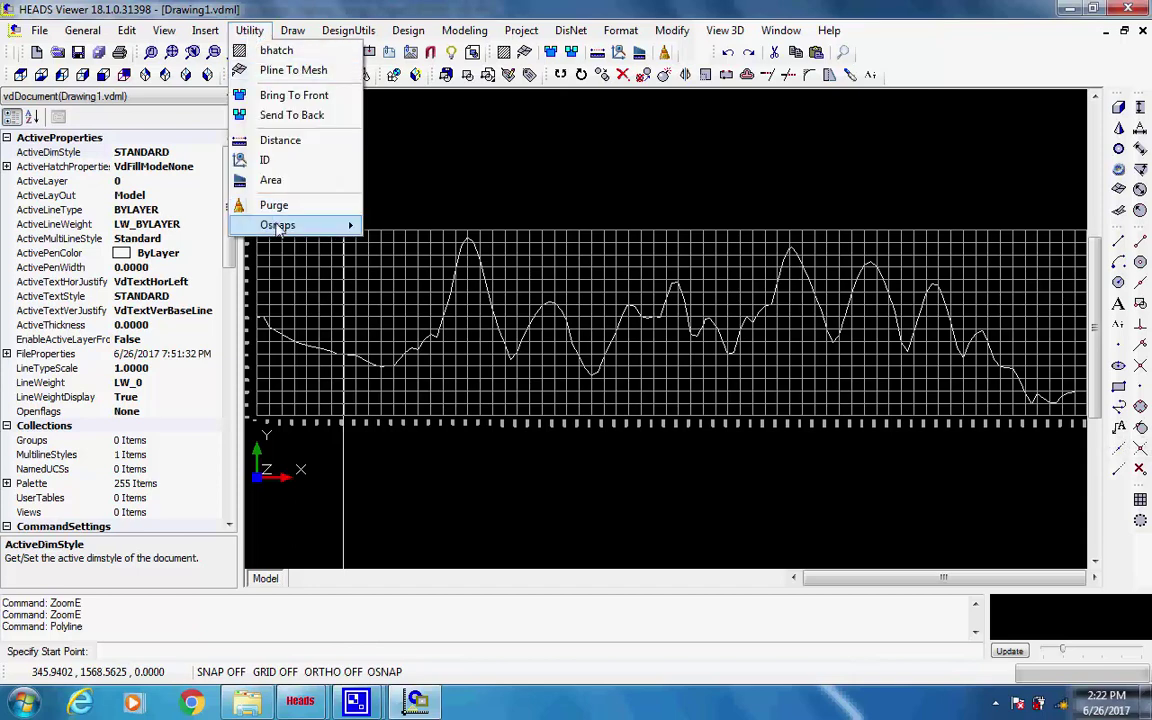
mouse_move(278, 225)
click(418, 232)
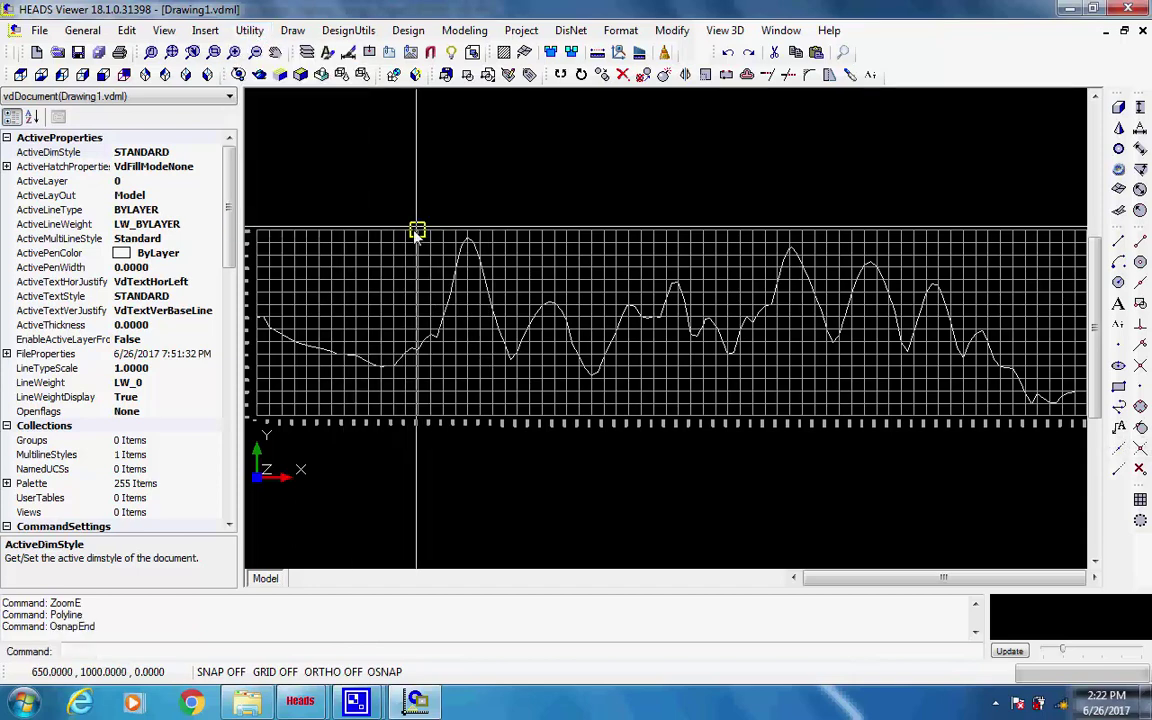
scroll(260, 322, up, 3)
scroll(262, 322, up, 4)
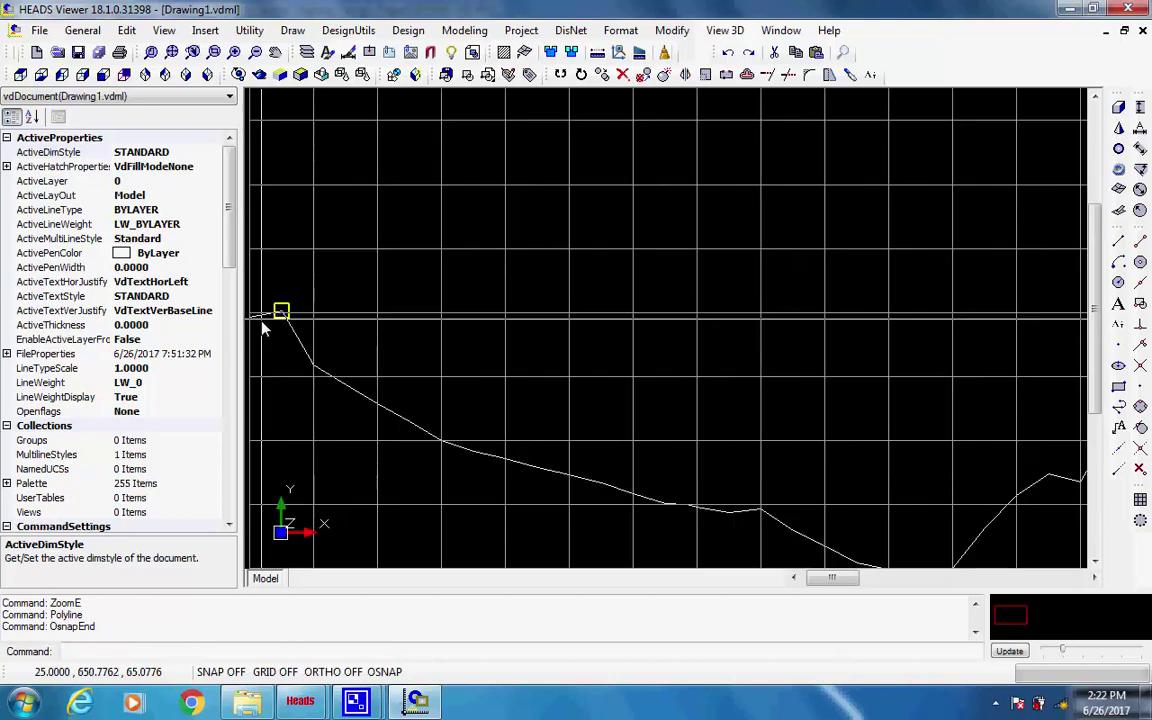
middle_drag(270, 329, 424, 319)
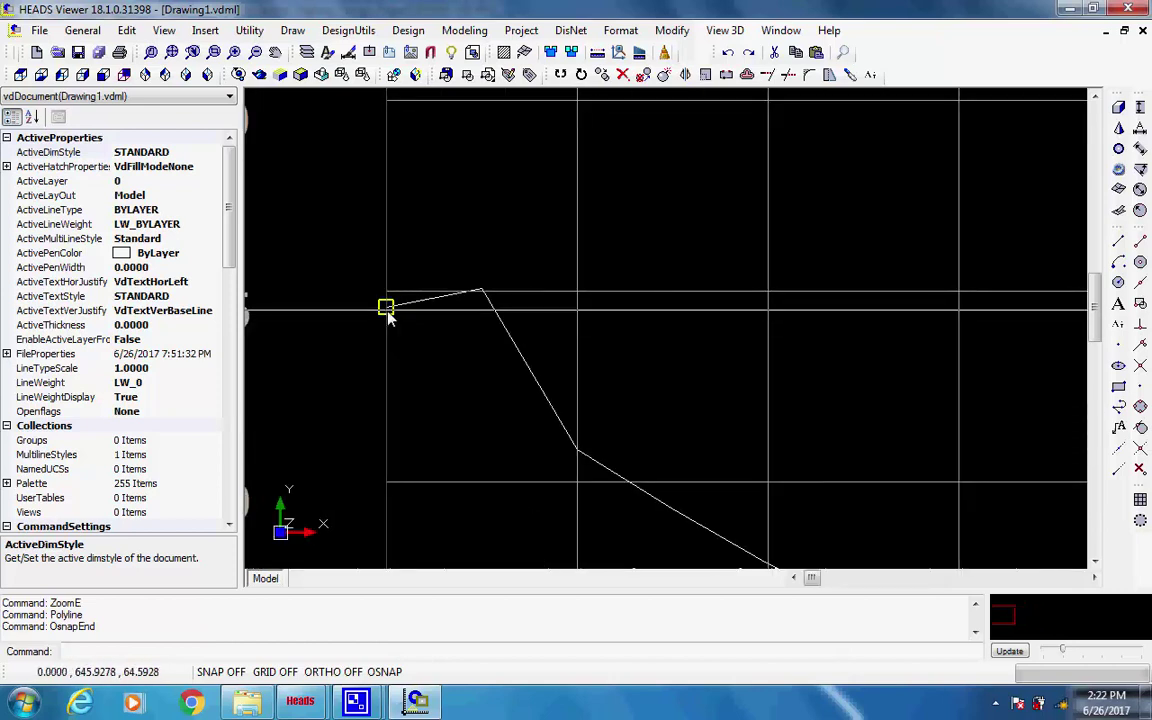
click(387, 309)
Add intermediate profile vertices along the ground line at about (879, 659), (1681, 535), (2756, 495) and (3089, 404)
scroll(690, 250, down, 5)
scroll(795, 270, down, 2)
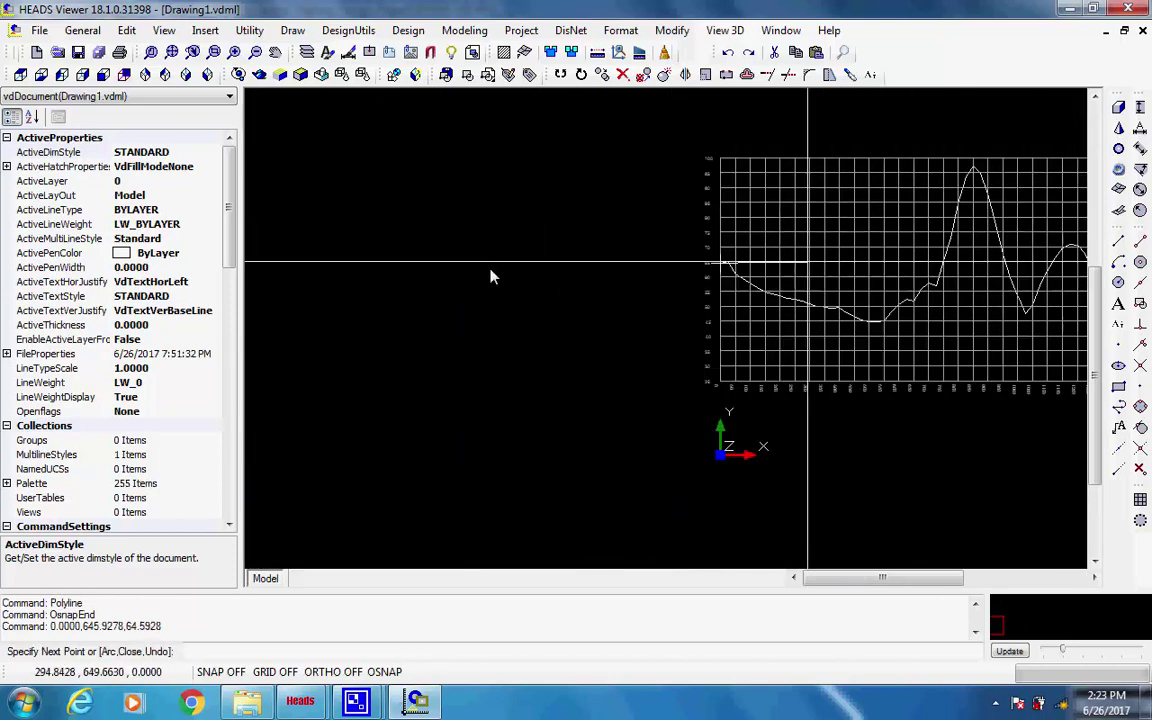
middle_drag(782, 234, 375, 244)
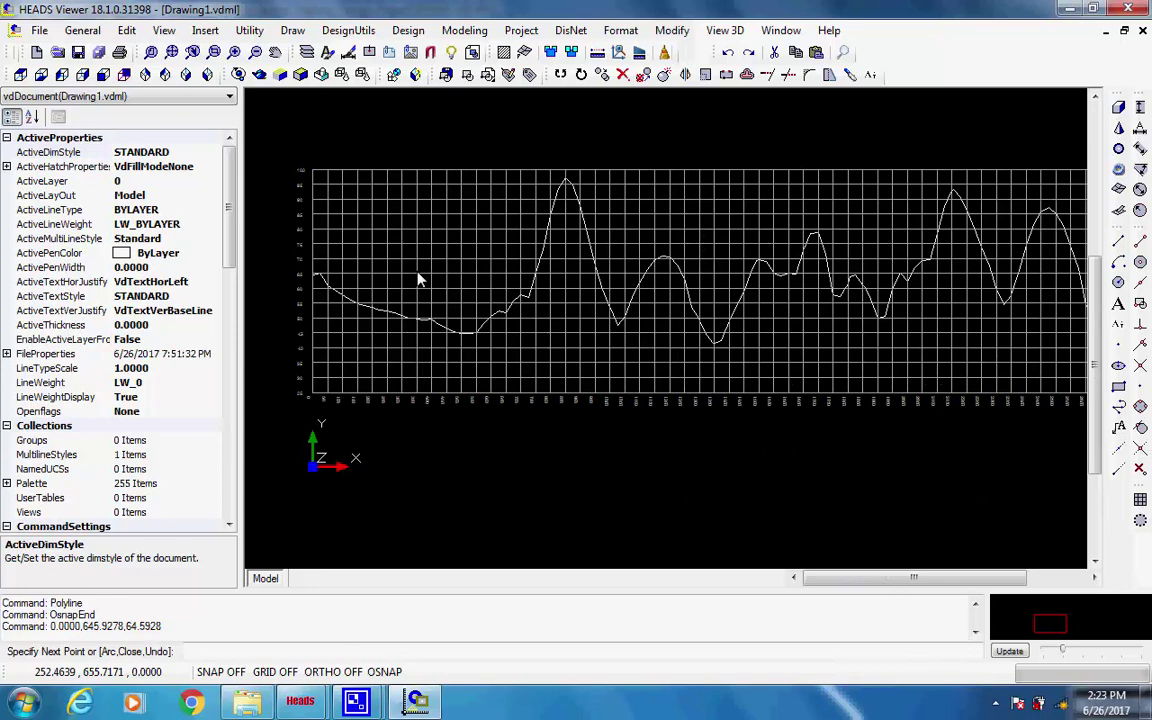
click(575, 272)
click(812, 310)
middle_drag(812, 310, 620, 301)
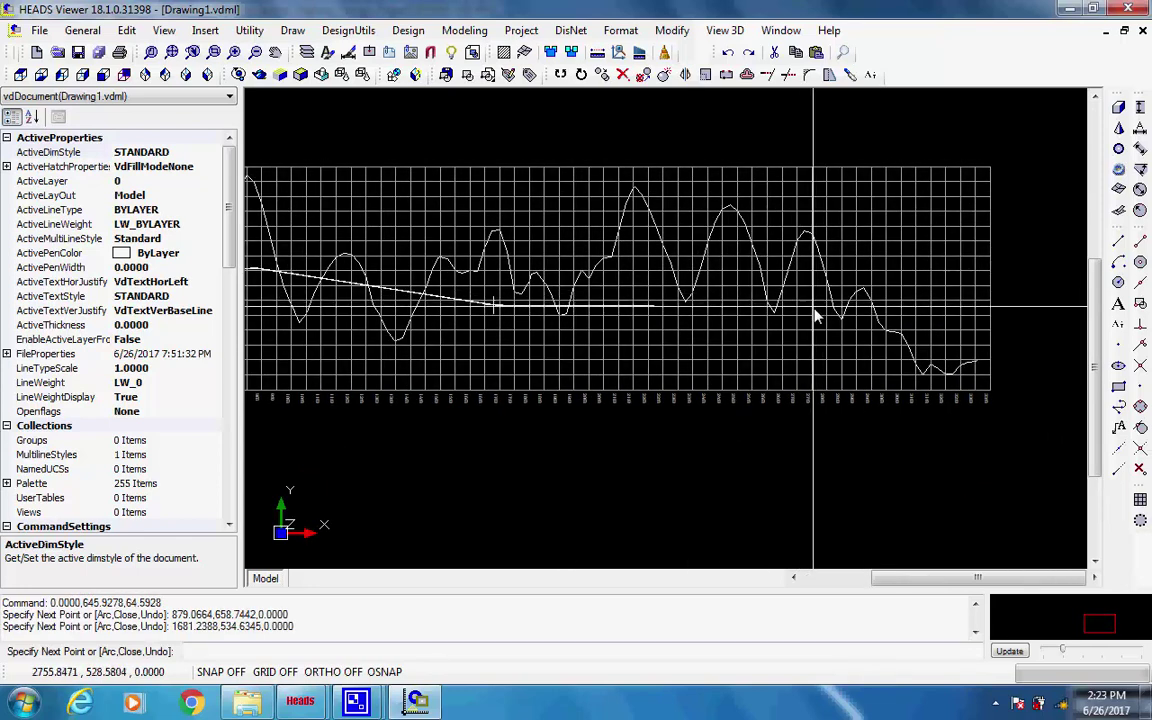
click(814, 318)
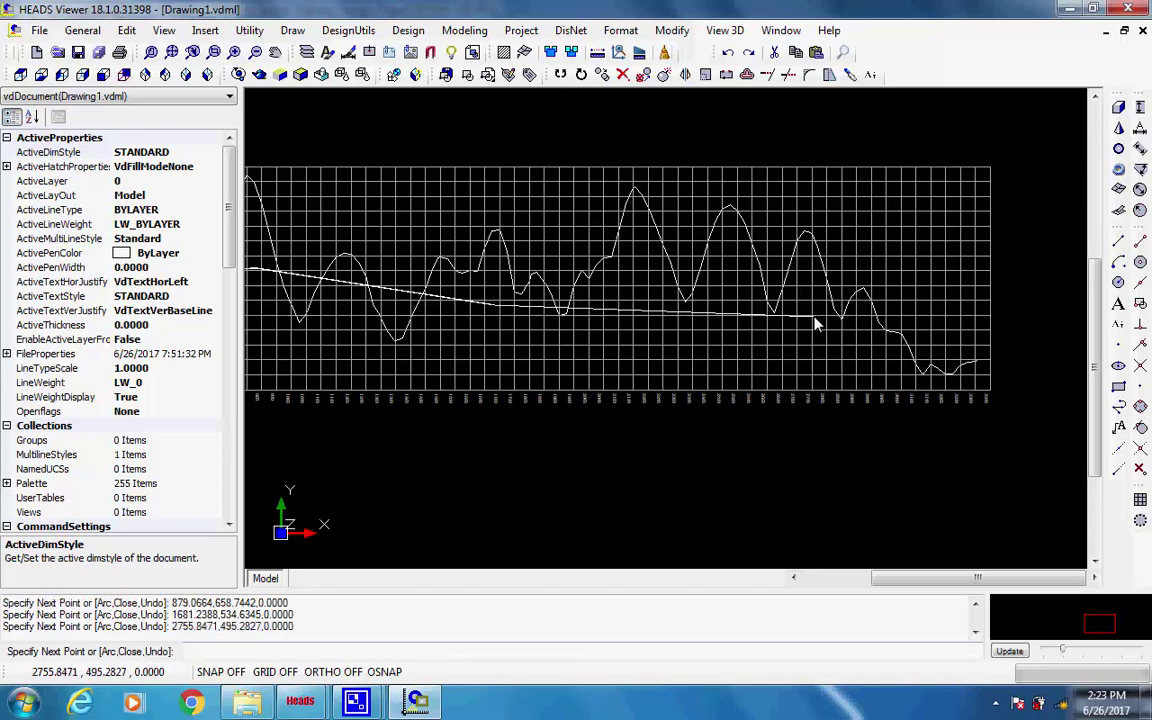
click(913, 350)
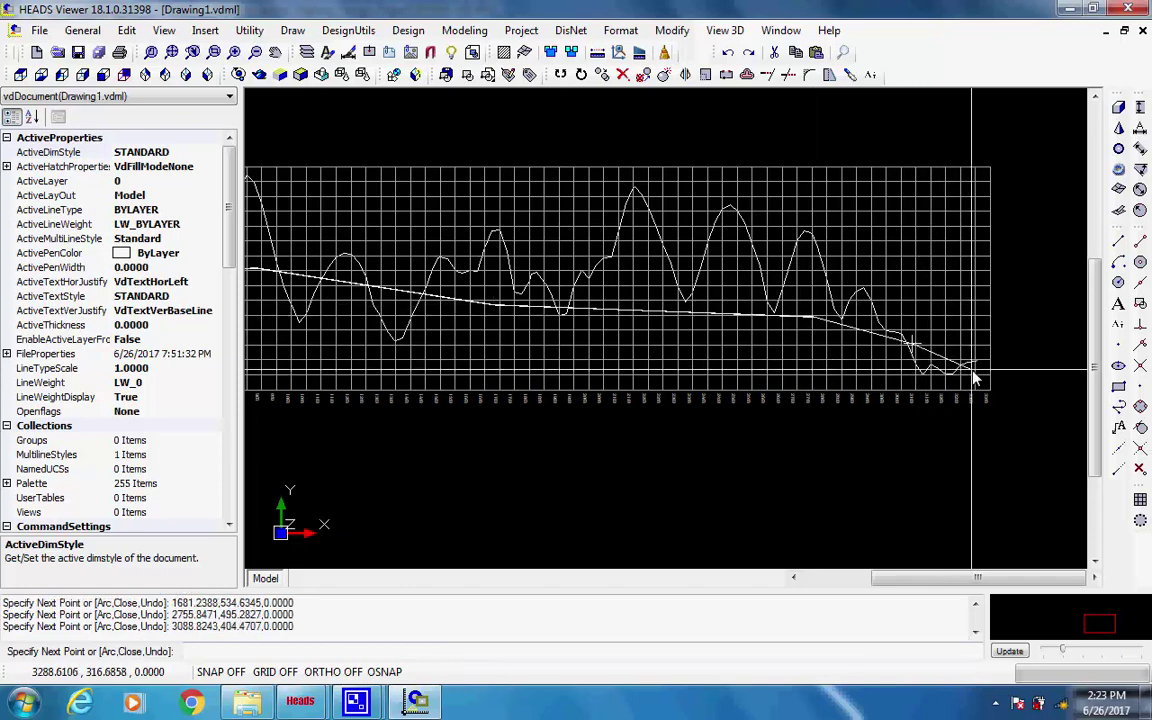
Finish the design profile polyline with its last vertex snapped to the ground line's far endpoint near chainage 3304.89
scroll(977, 378, up, 4)
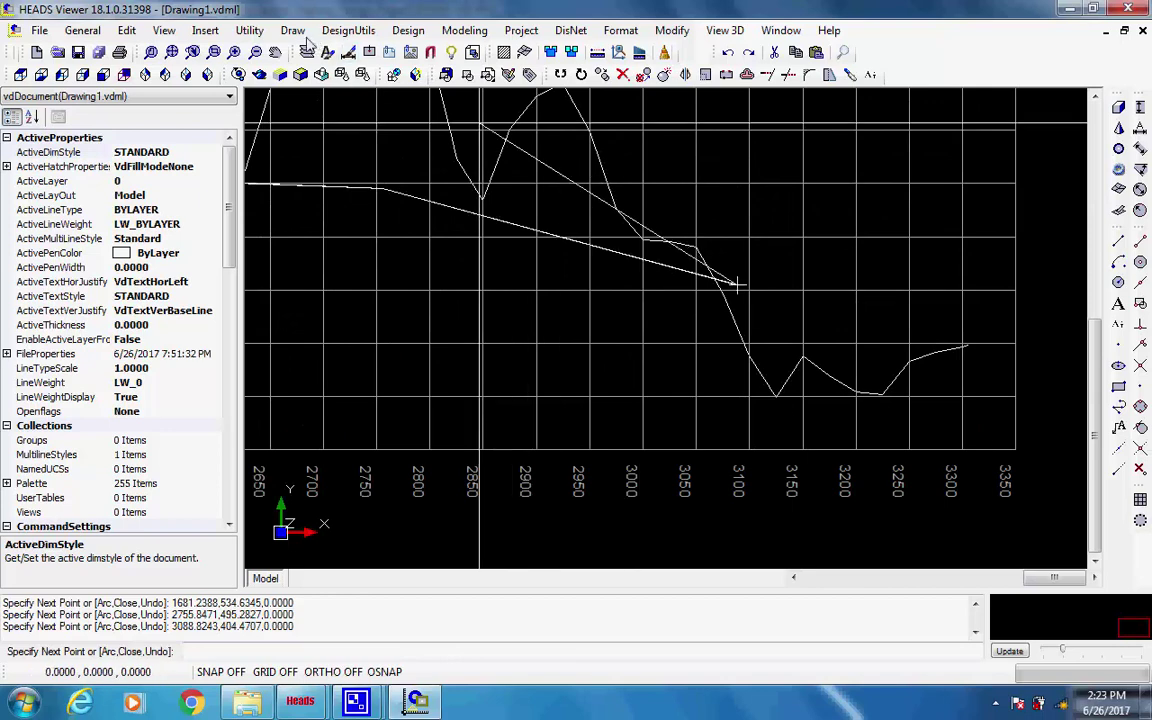
click(249, 30)
mouse_move(290, 225)
click(405, 227)
scroll(664, 314, up, 1)
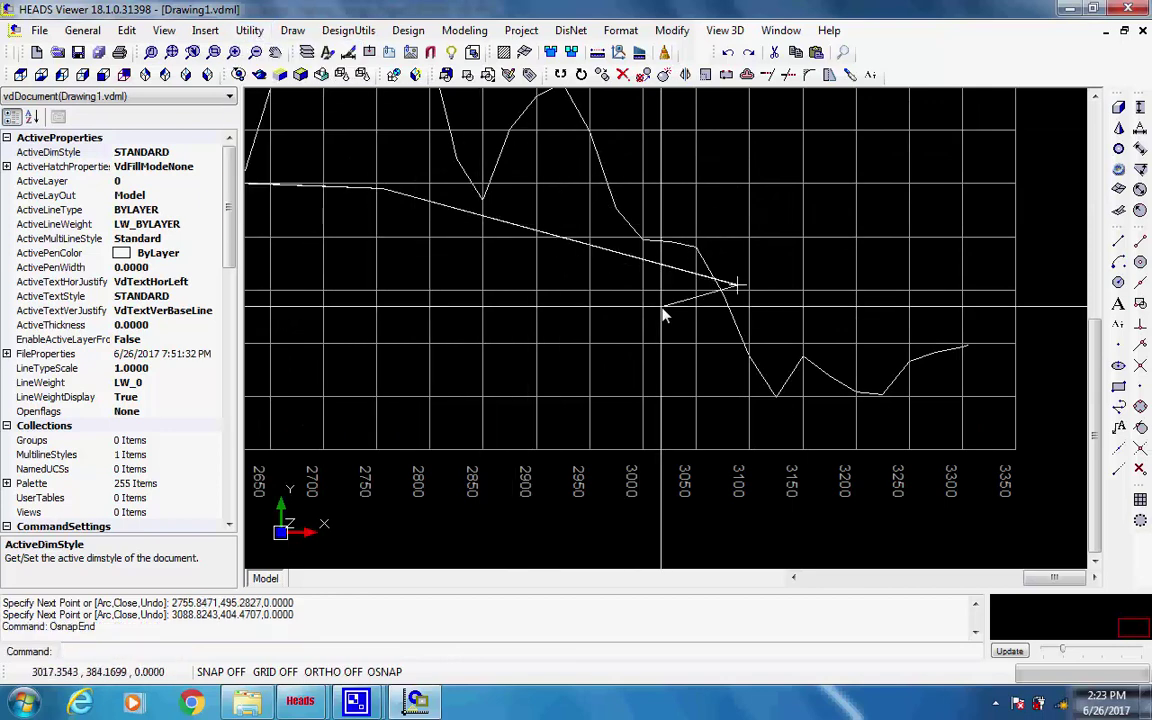
scroll(980, 353, up, 2)
scroll(980, 353, up, 2)
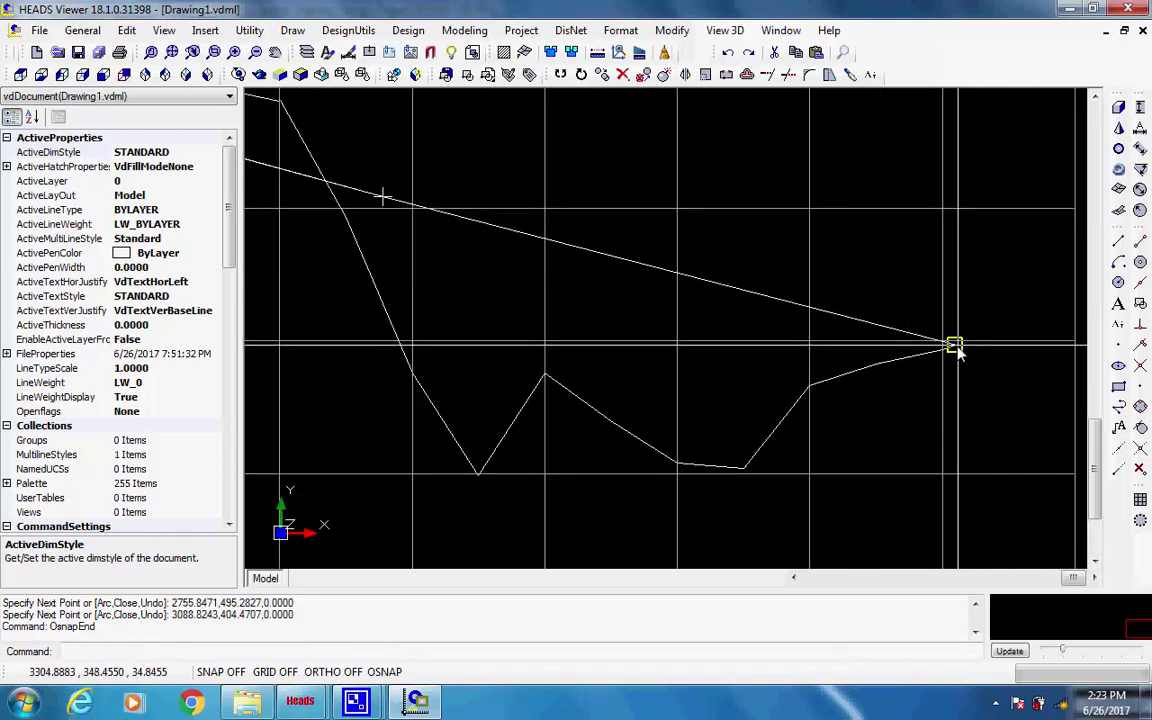
click(954, 344)
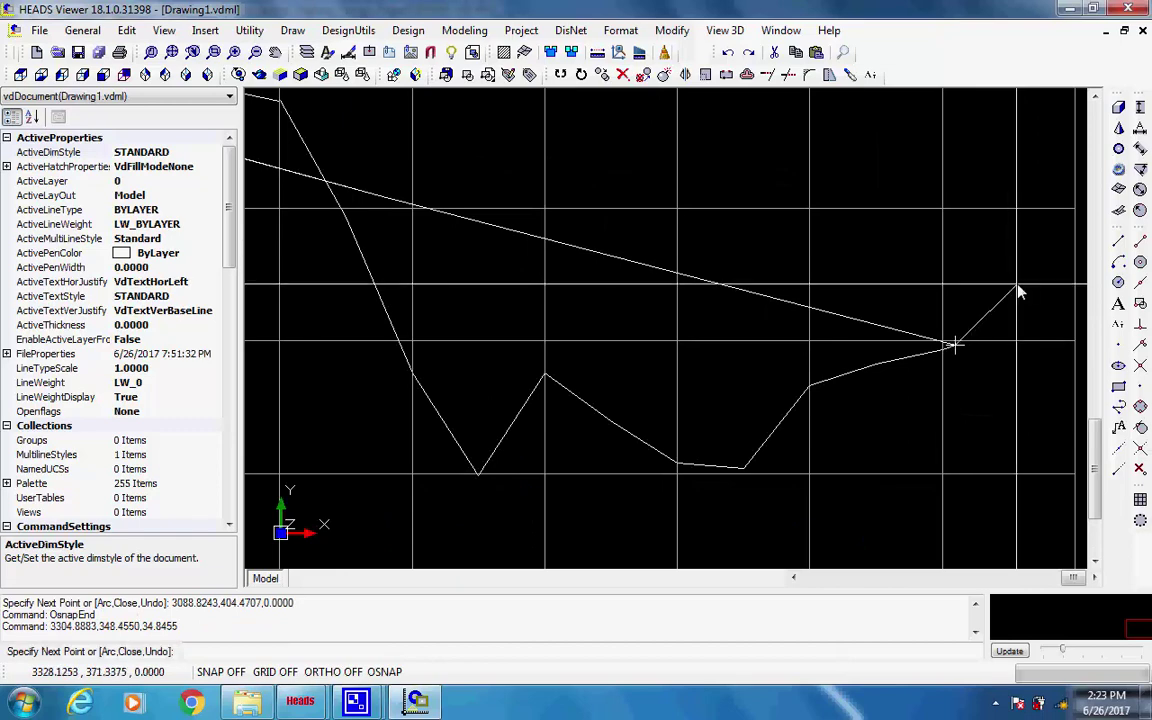
key(Escape)
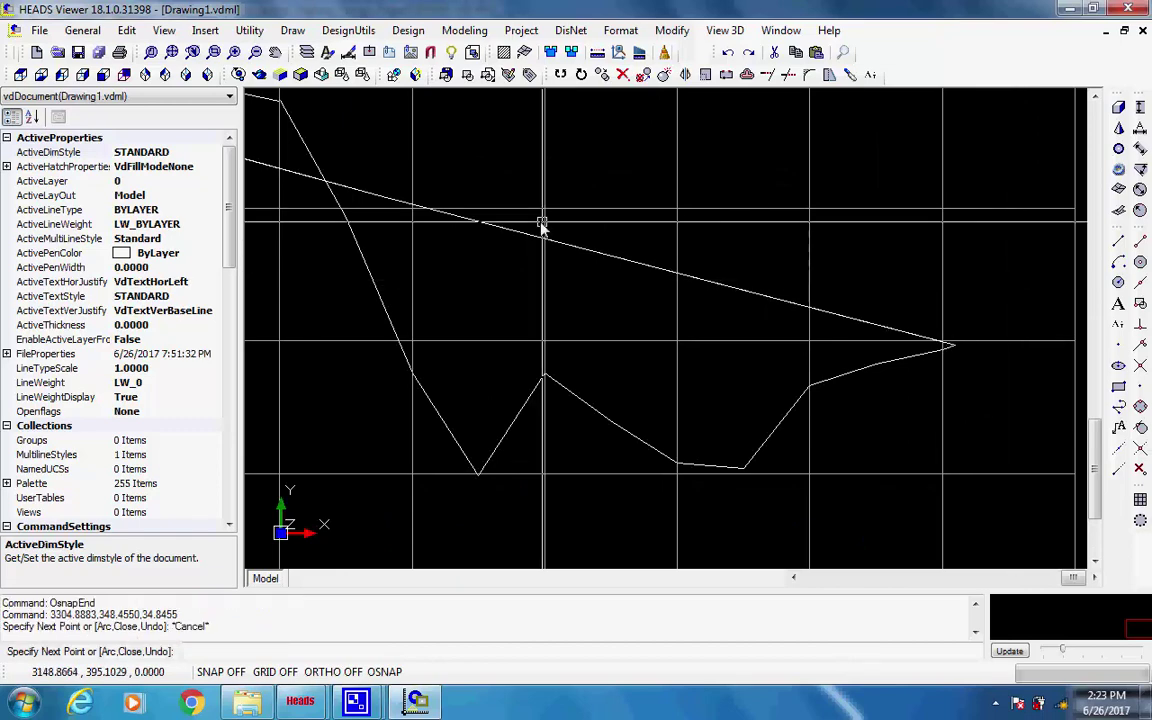
Create a new VIP design for the vertical alignment from the drawn profile polyline
click(410, 33)
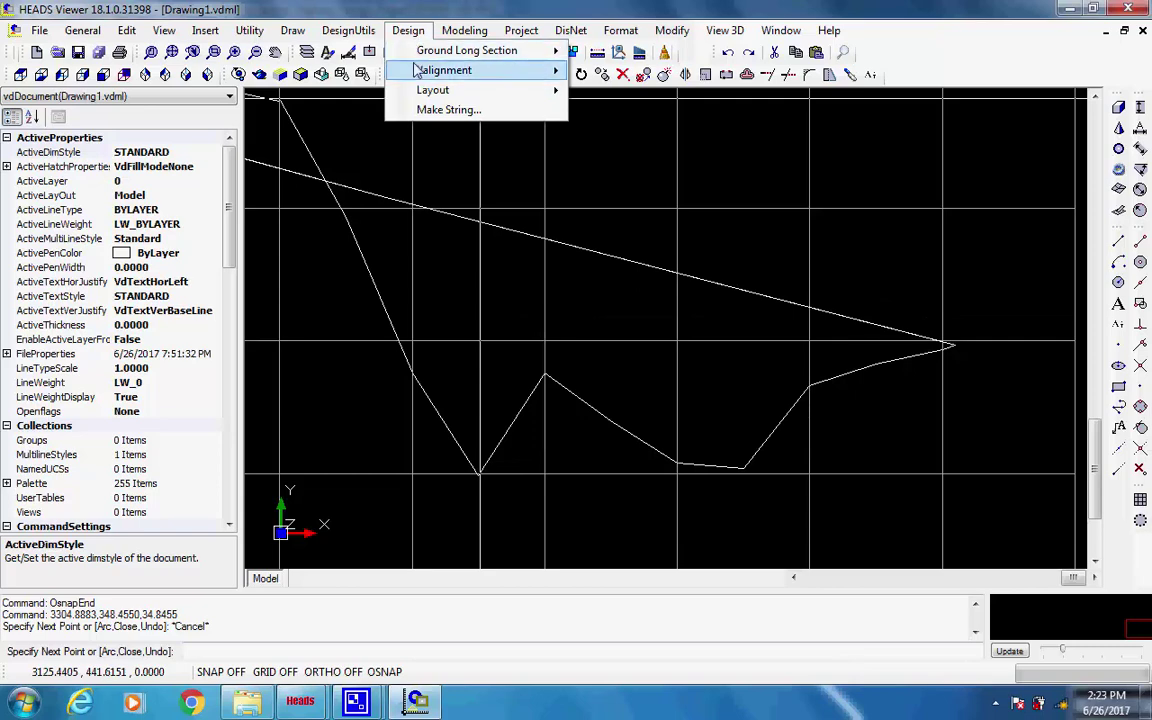
mouse_move(418, 70)
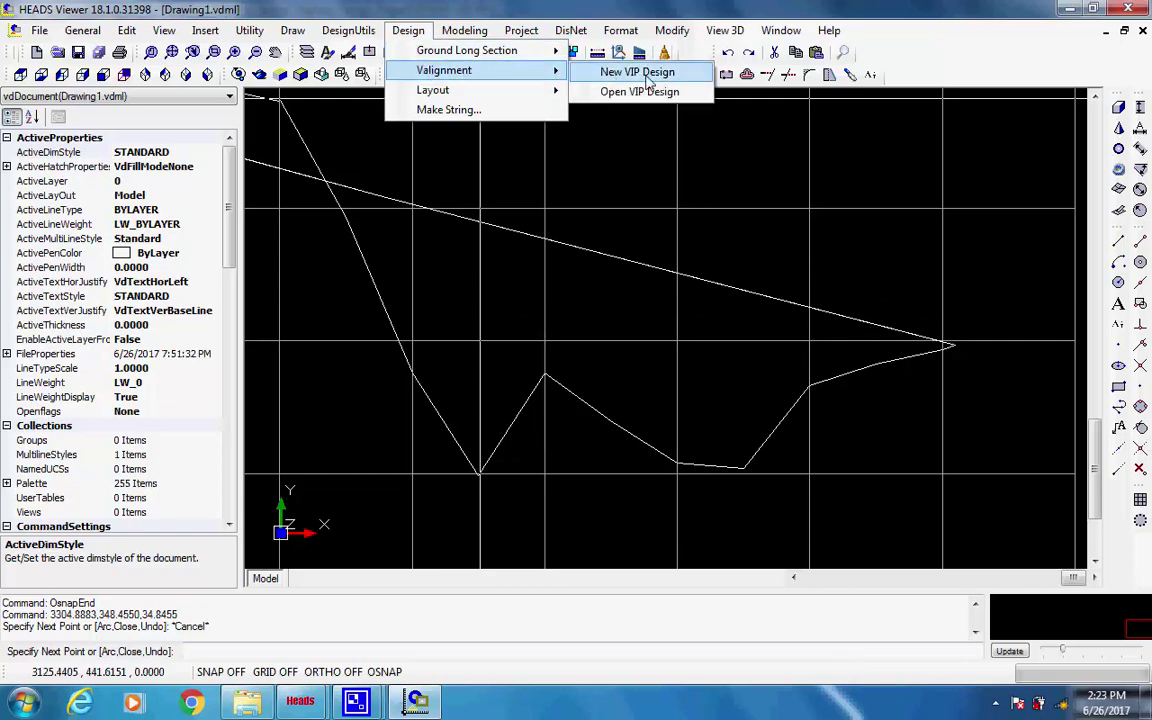
click(683, 75)
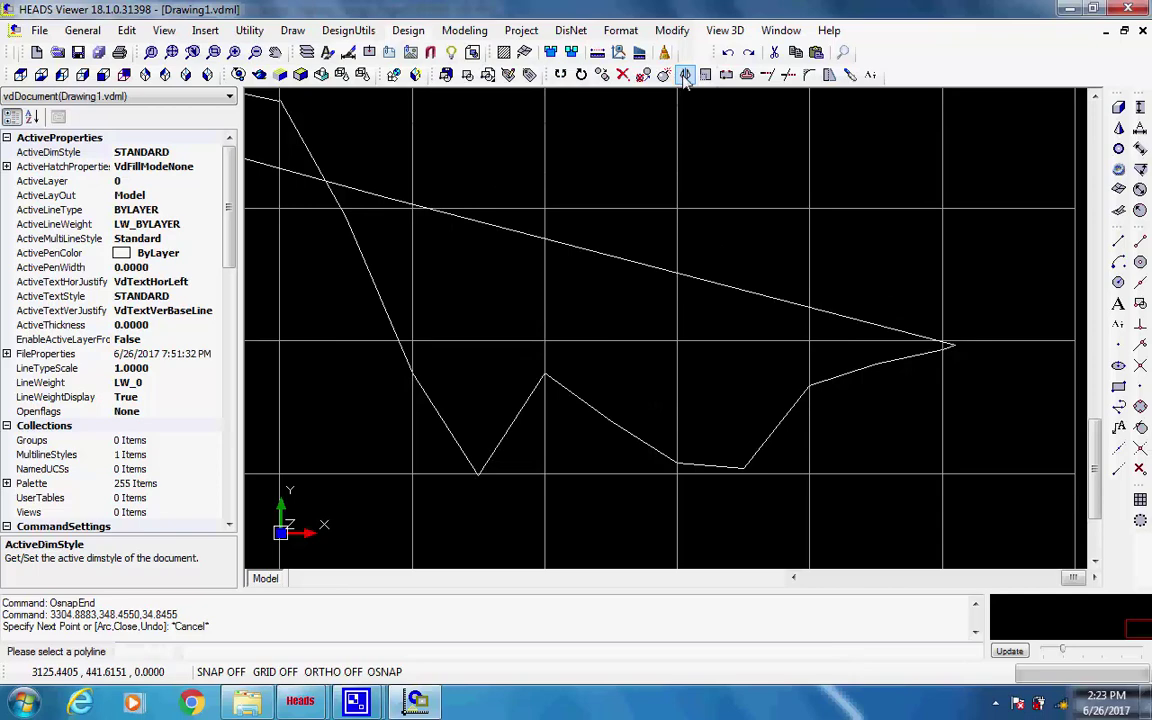
click(727, 290)
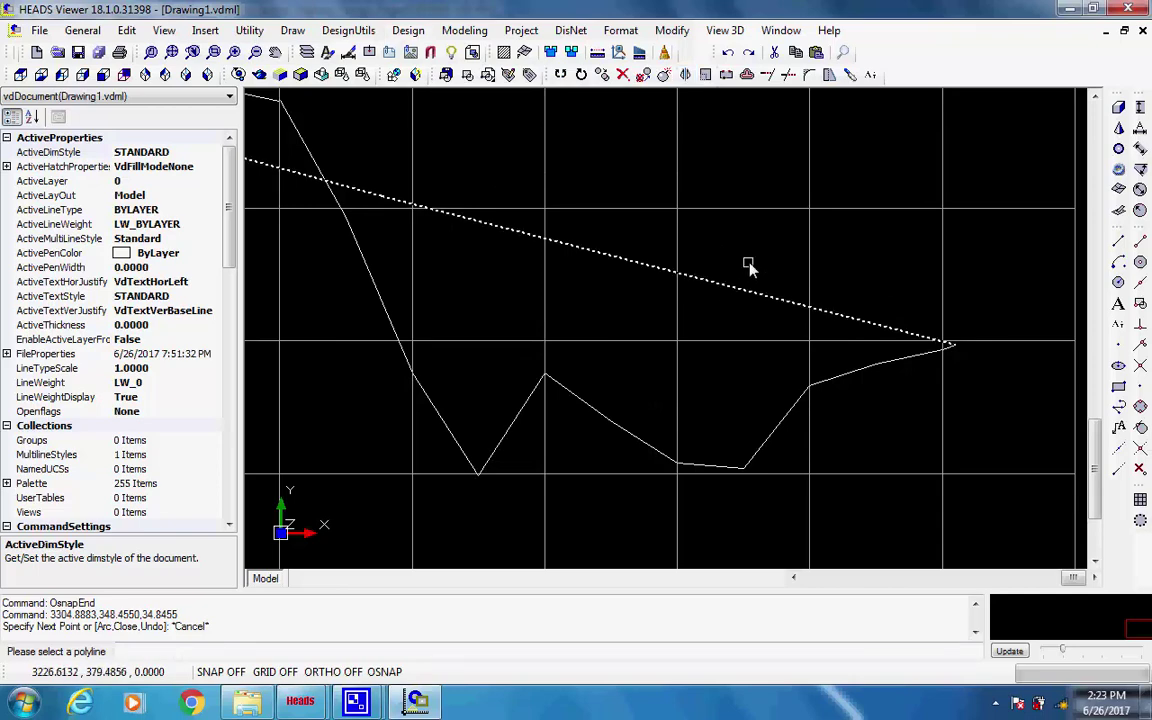
key(Return)
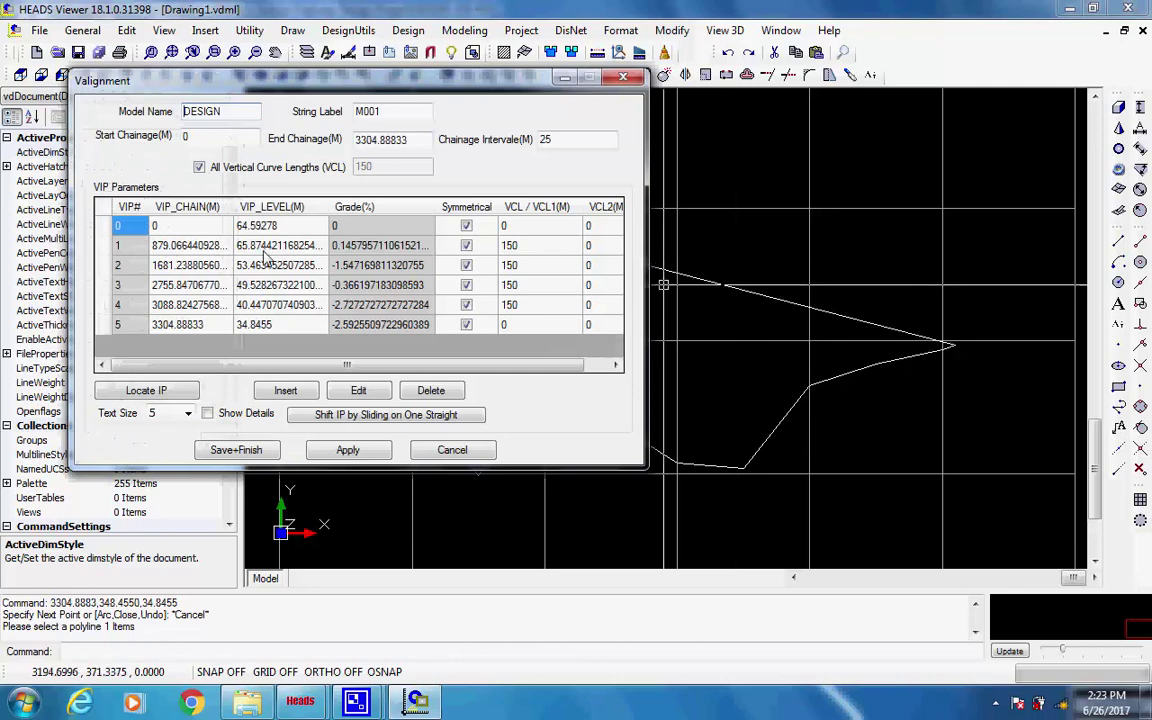
Check the vertical alignment's model name, string label, start and end chainages and chainage interval
click(218, 112)
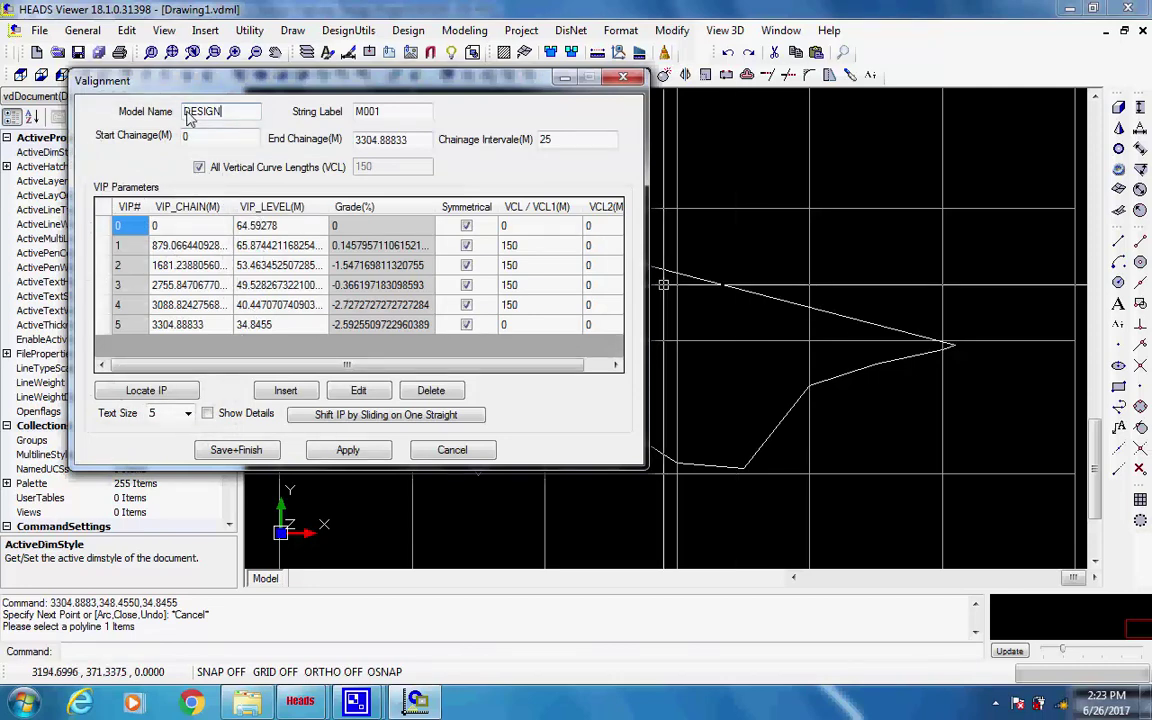
double_click(187, 115)
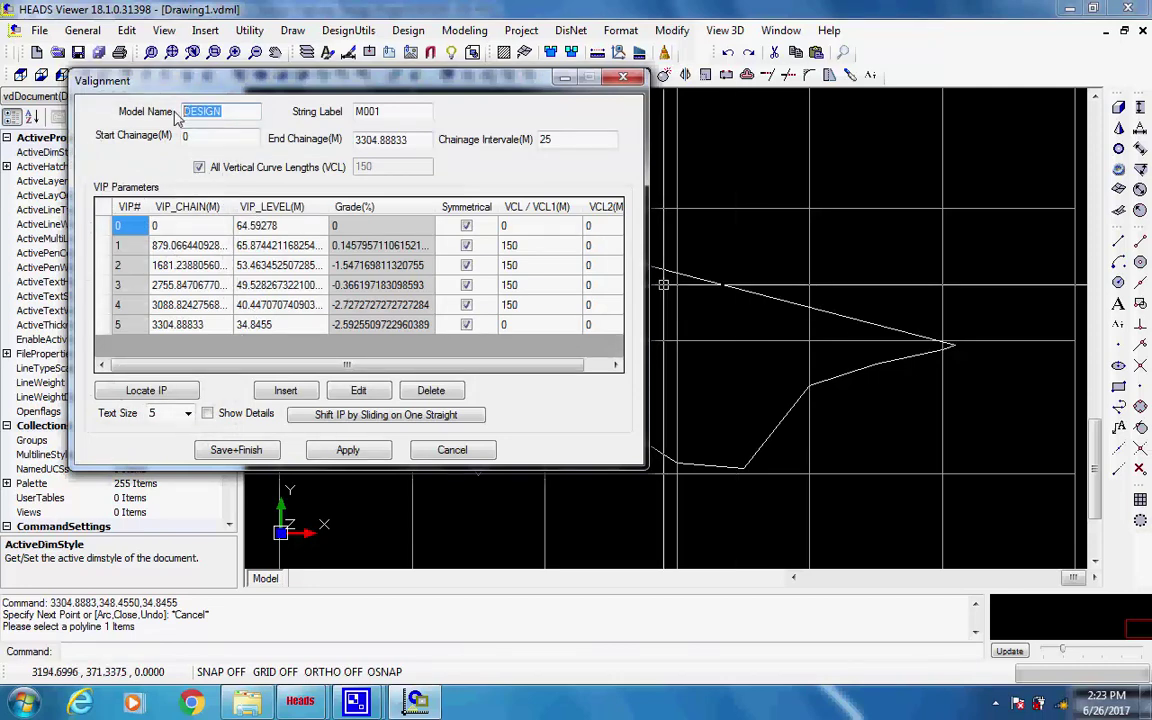
double_click(367, 112)
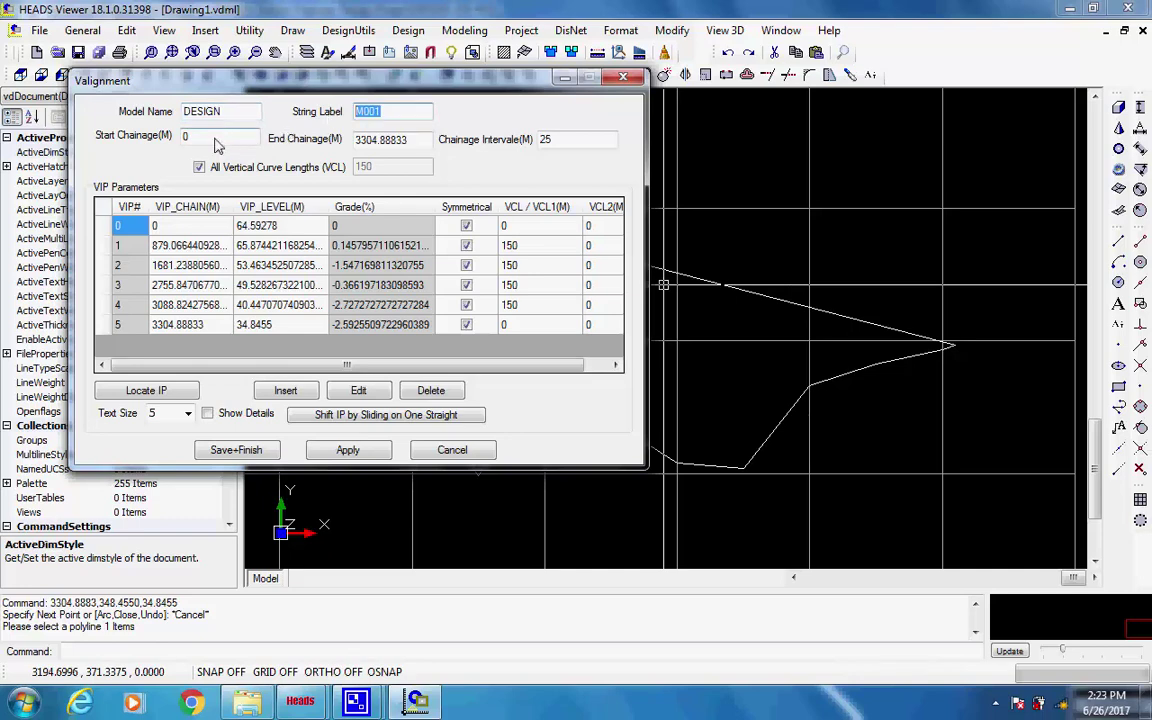
double_click(180, 139)
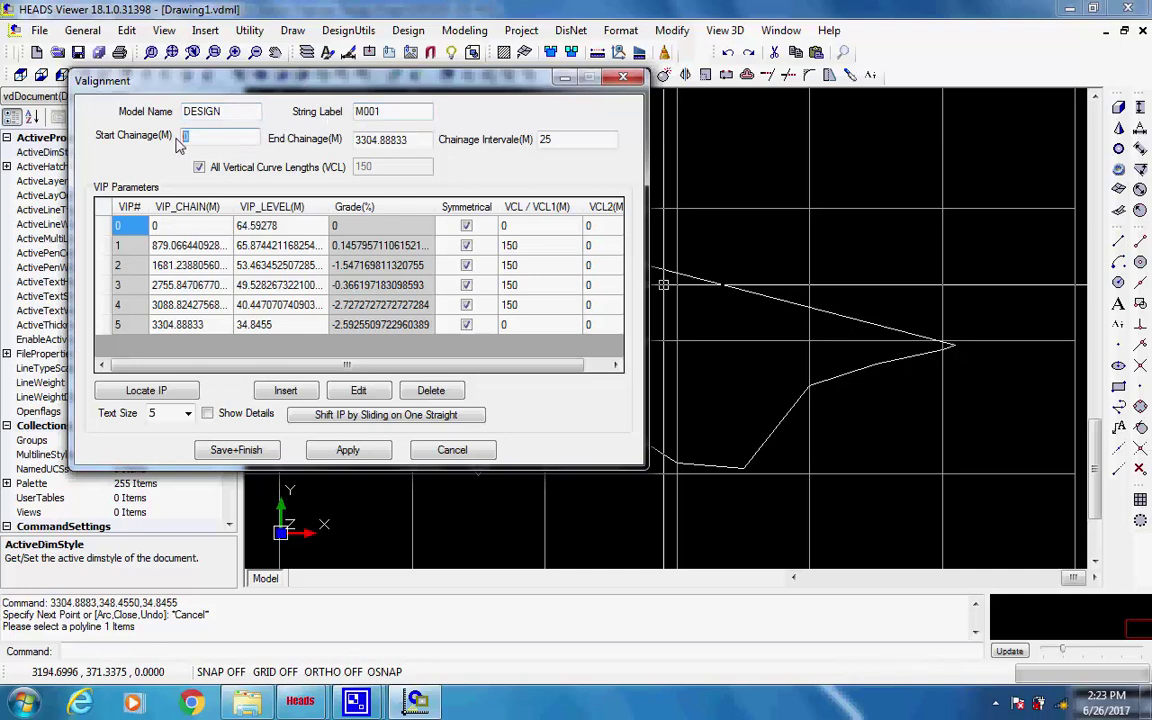
double_click(390, 140)
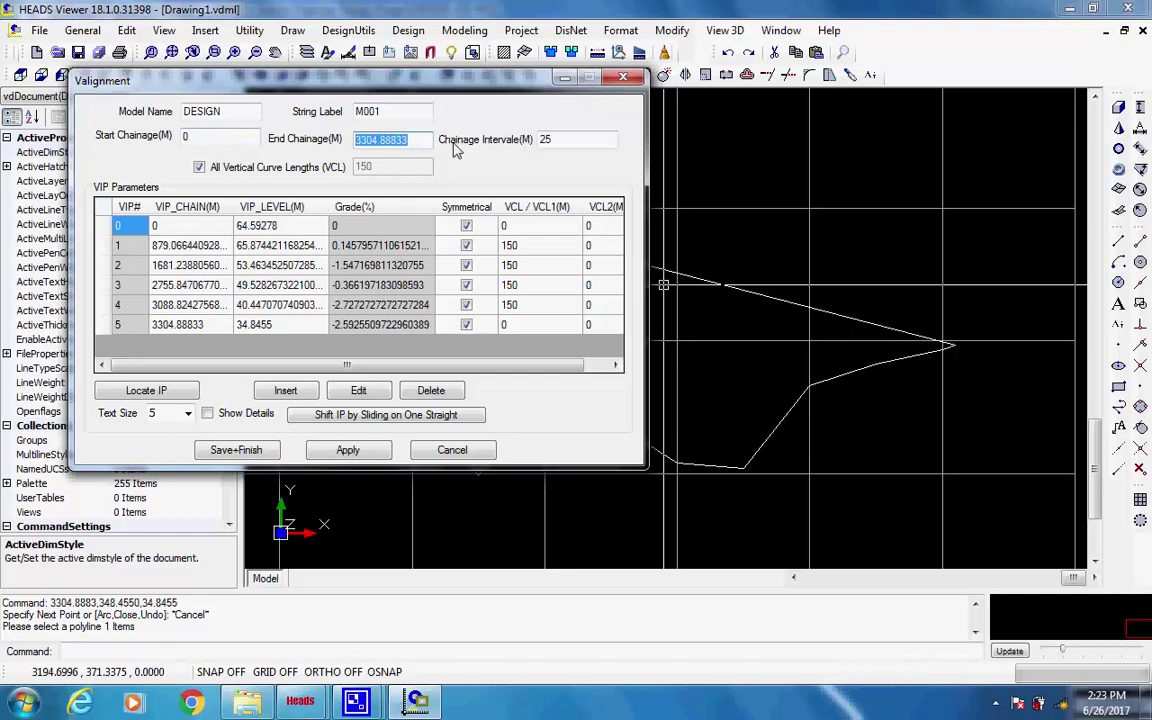
double_click(553, 144)
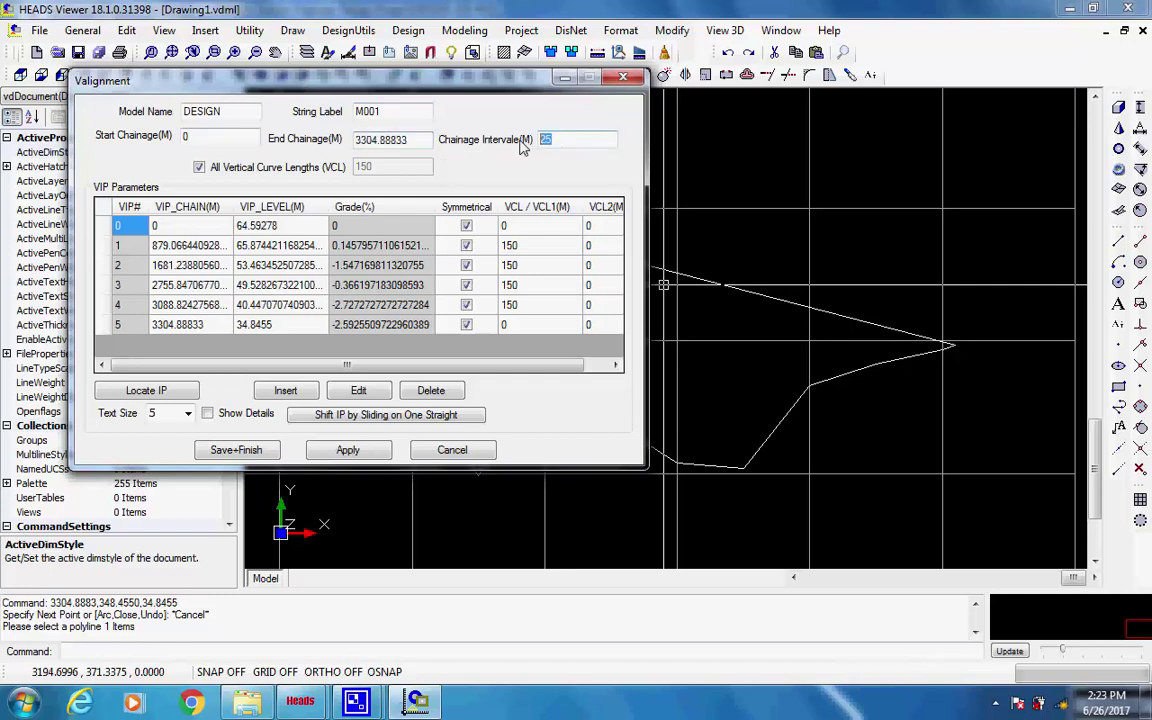
Apply the vertical alignment design for model DESIGN, string M001, keeping the common vertical curve length option enabled, and save it
click(200, 168)
click(200, 168)
click(360, 454)
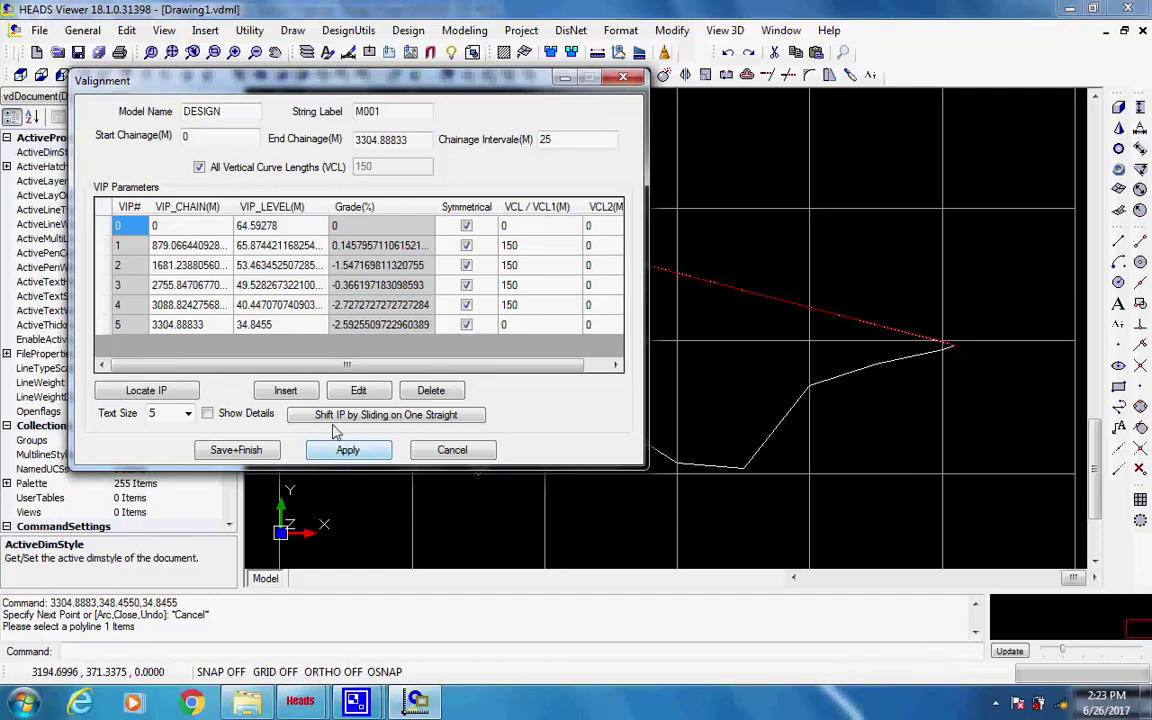
click(240, 452)
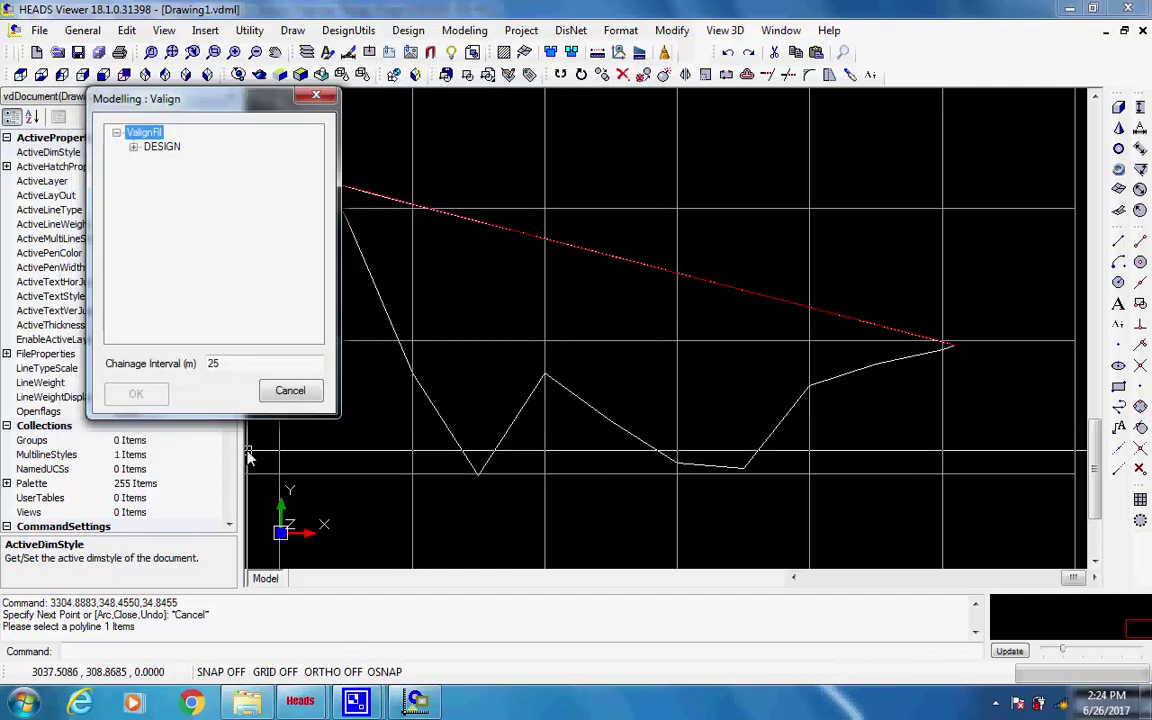
Process the Valign model for string M001 of DESIGN with a chainage interval of 20 m and write its design report
click(134, 149)
click(174, 165)
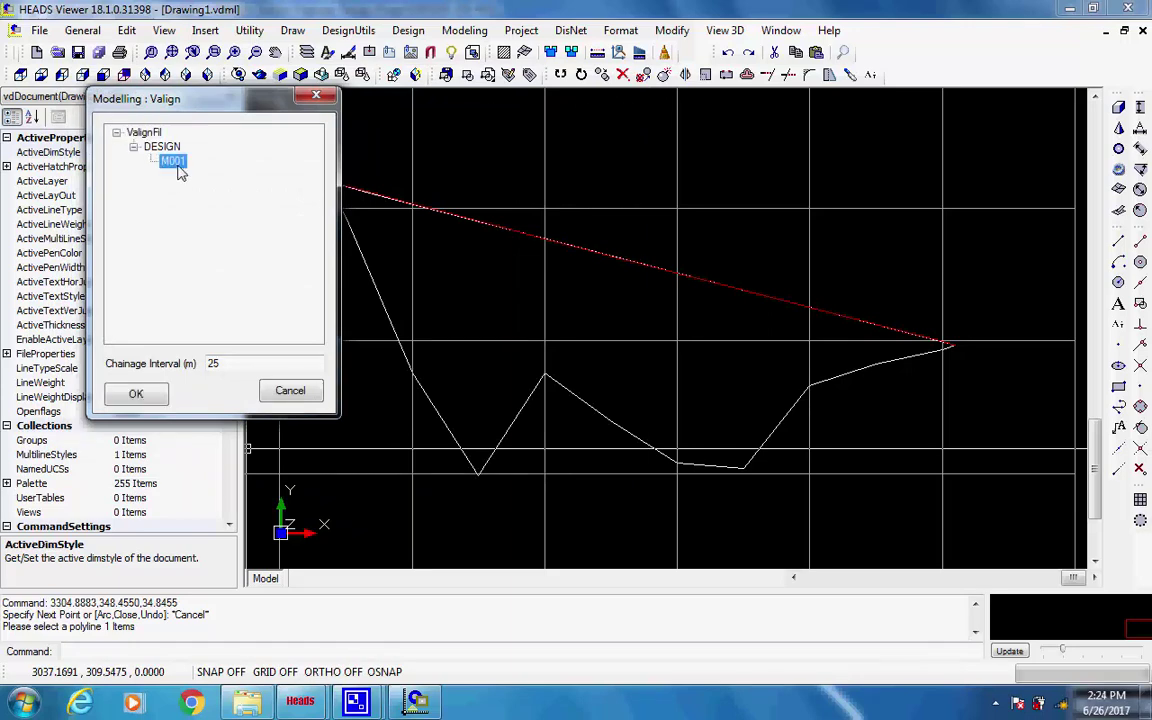
double_click(213, 364)
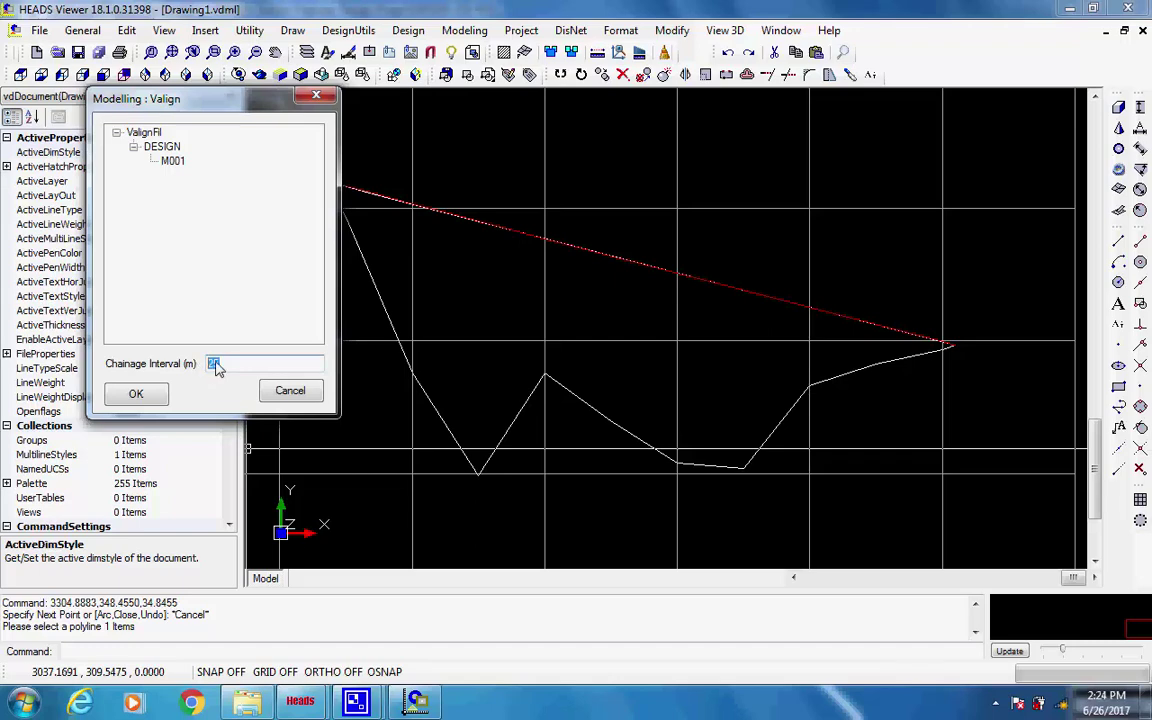
text(20)
click(136, 393)
click(214, 118)
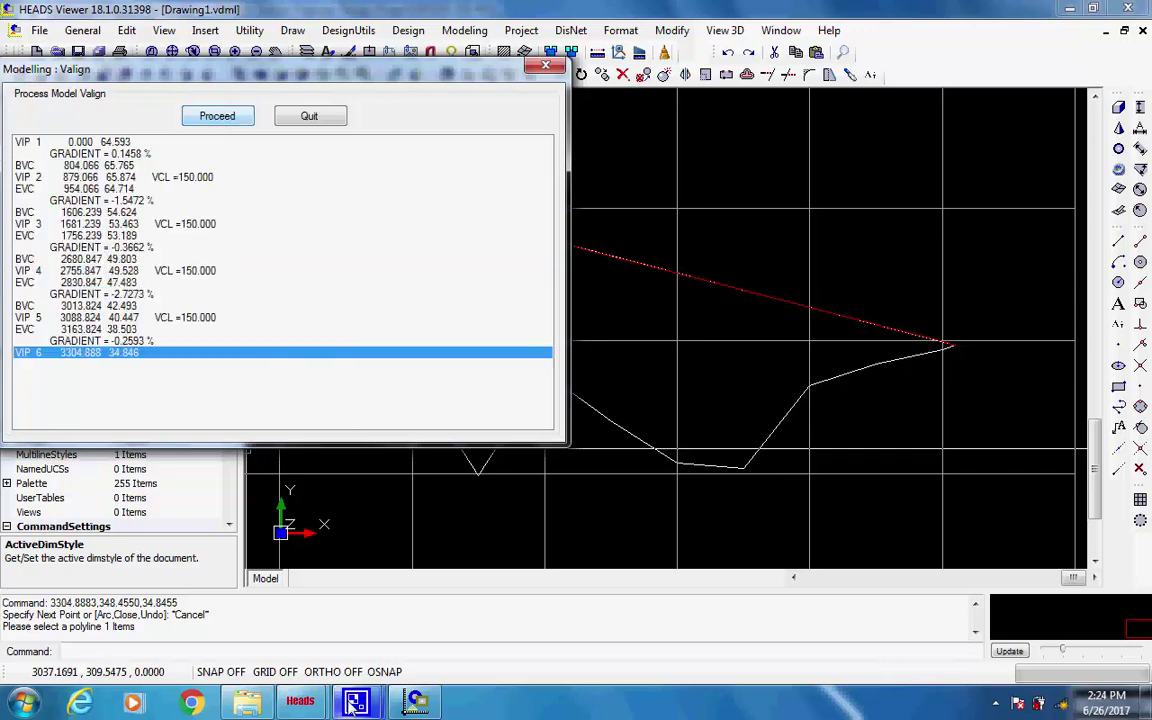
mouse_move(355, 700)
click(300, 646)
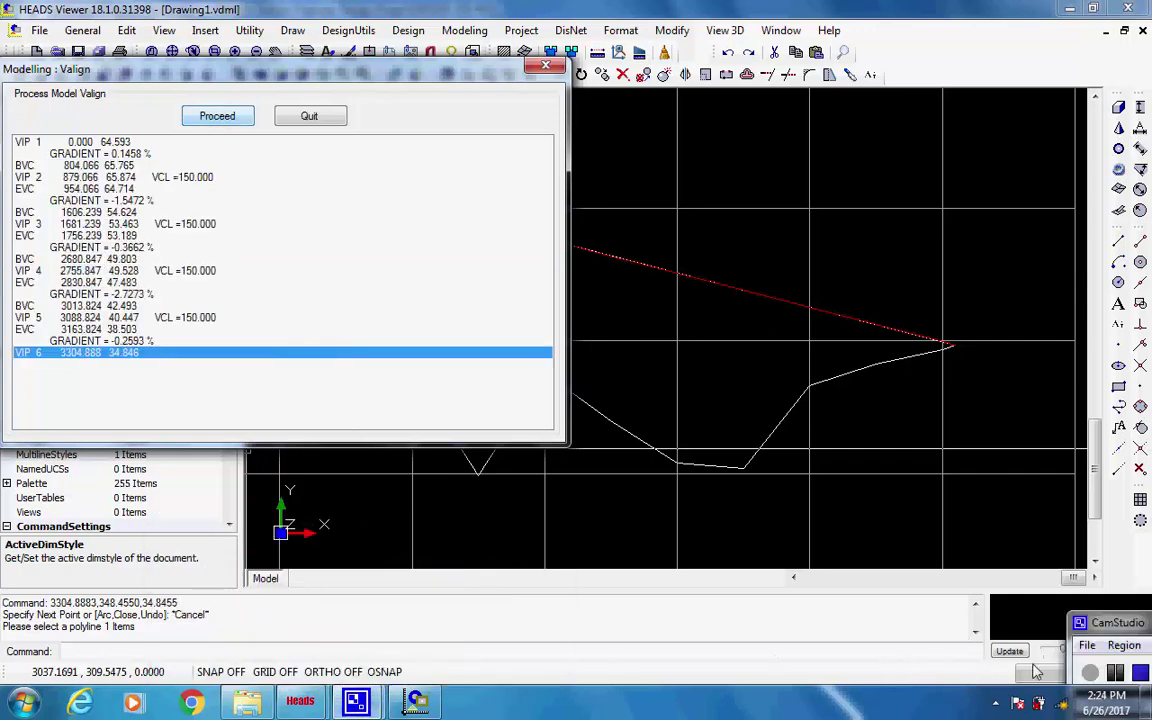
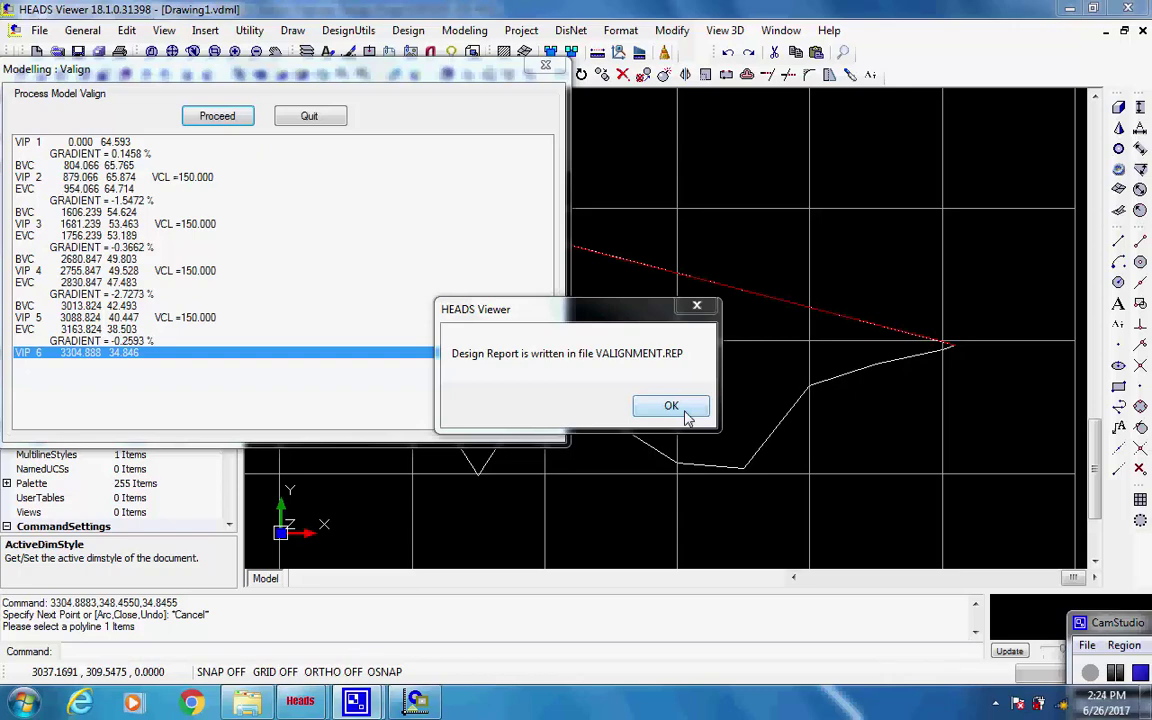
click(684, 414)
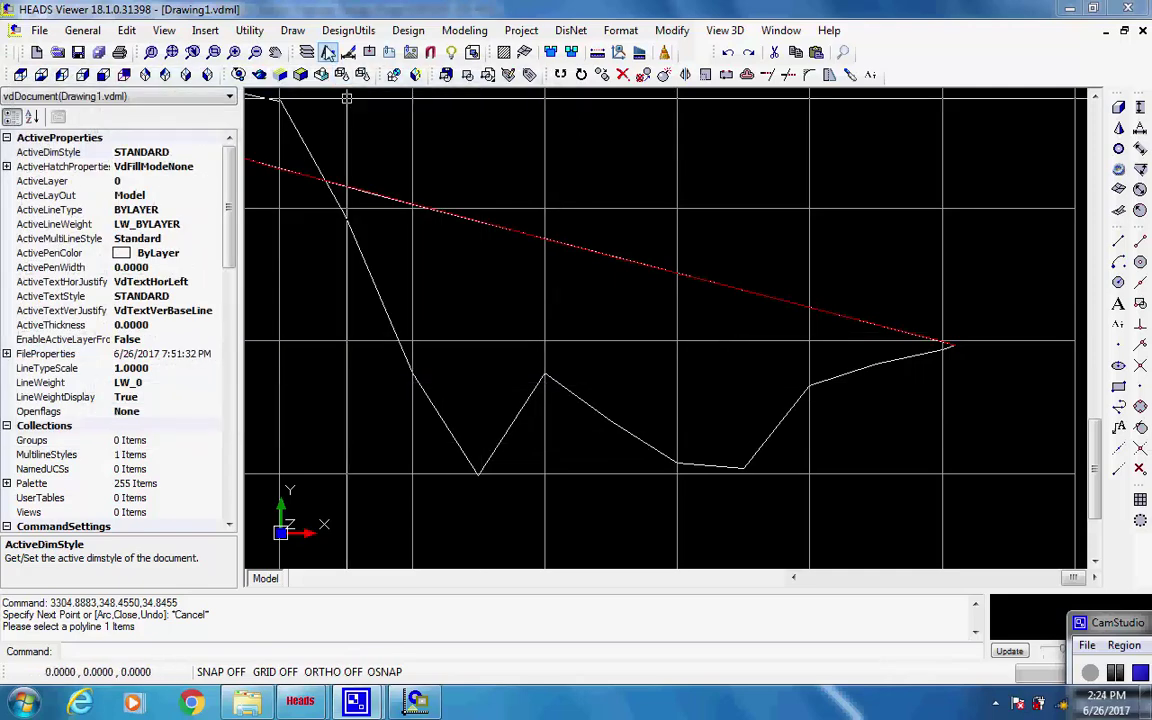
Turn on the vertical details for string M001 of model DESIGN on the full long section
click(172, 53)
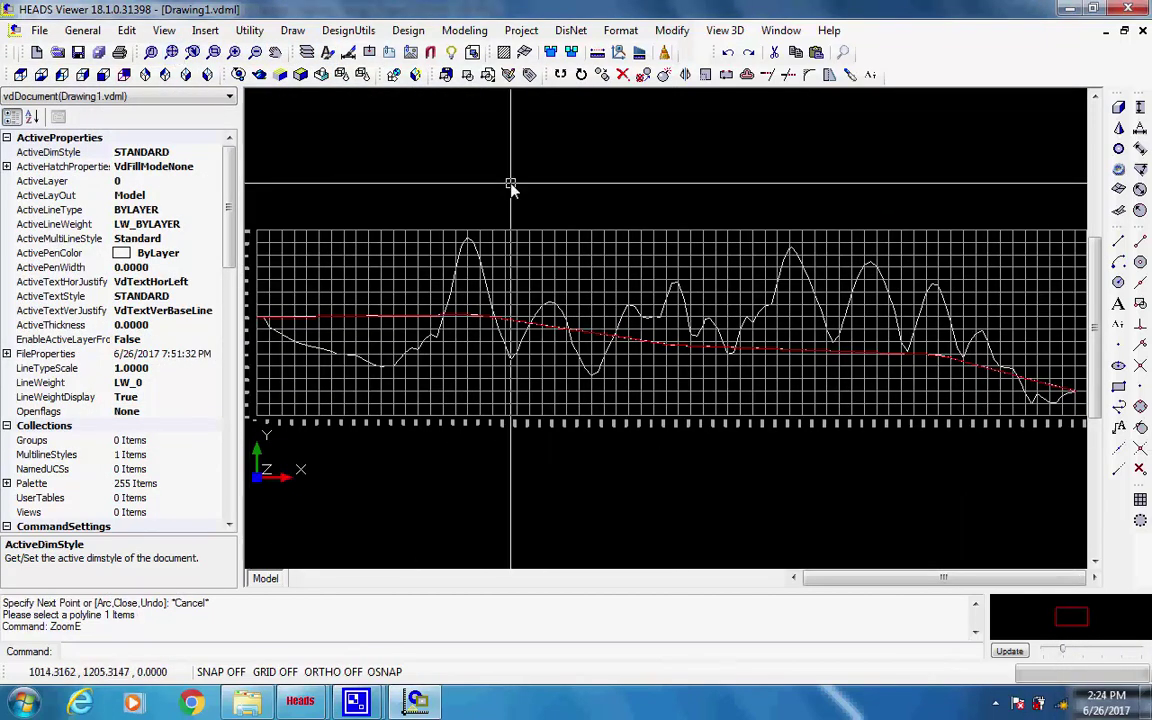
click(410, 31)
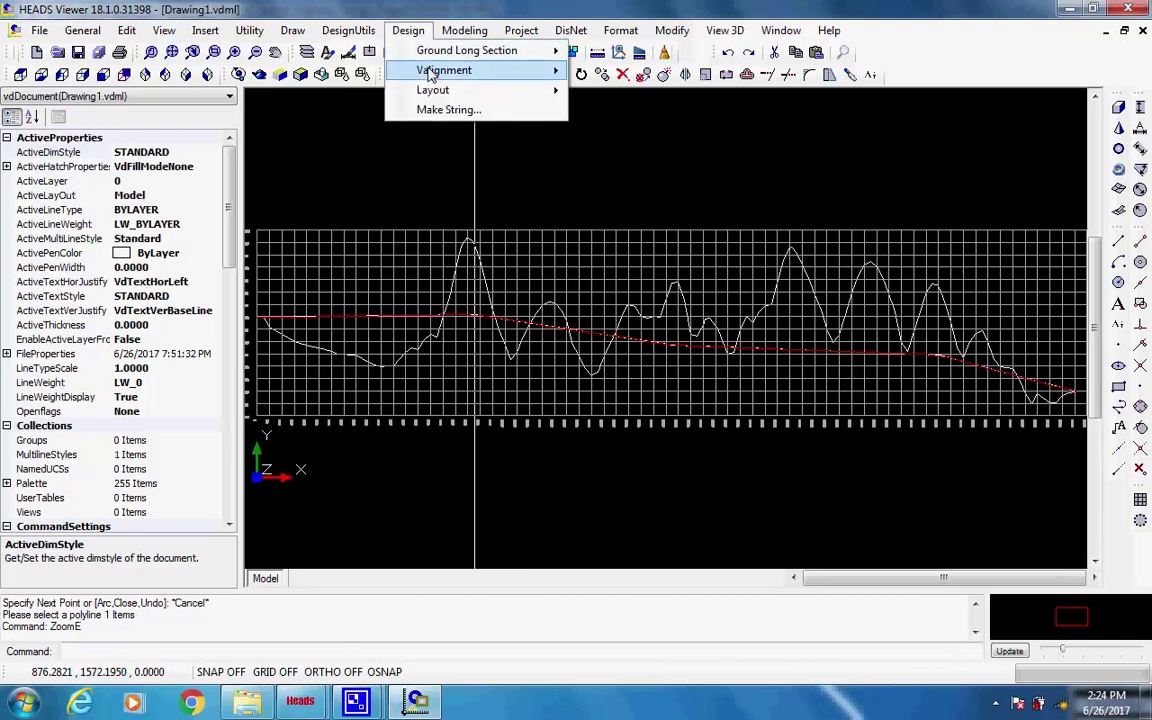
mouse_move(430, 75)
mouse_move(500, 50)
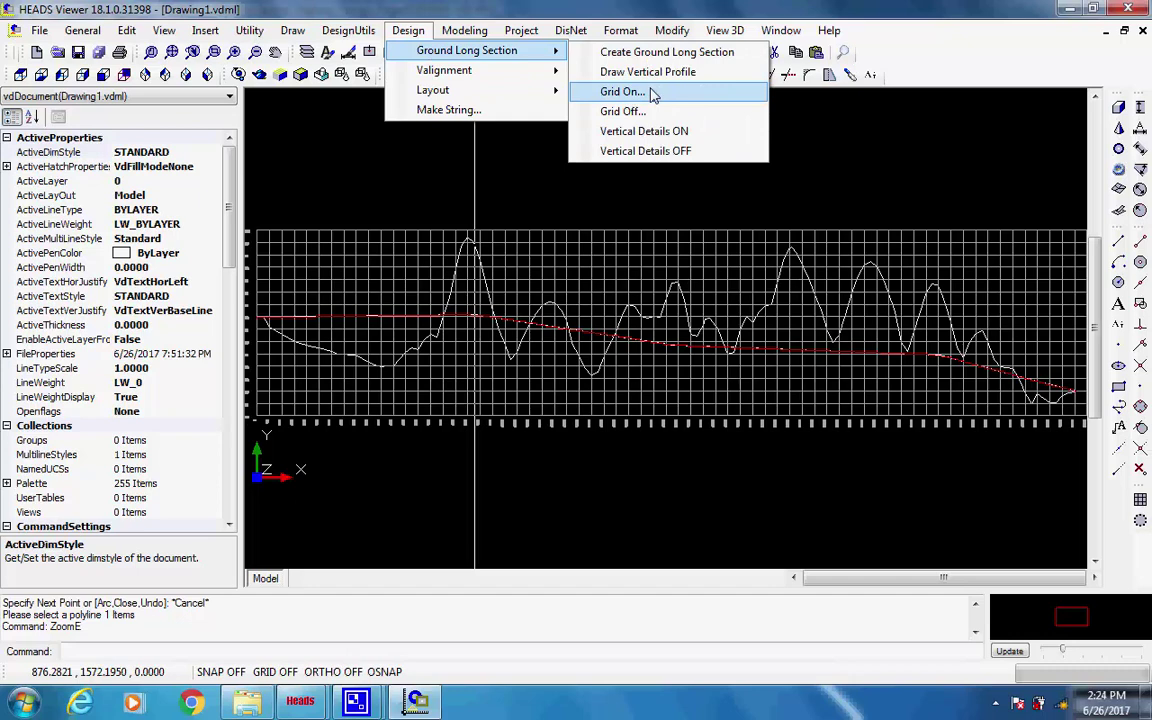
click(662, 136)
click(288, 160)
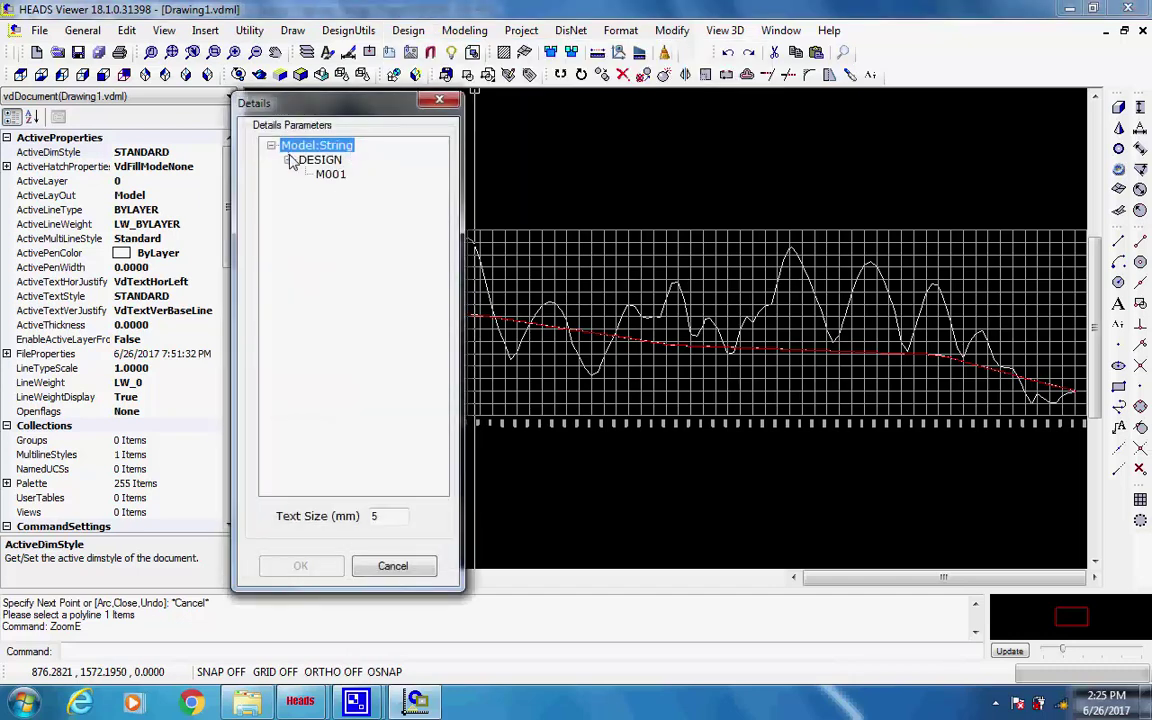
click(331, 175)
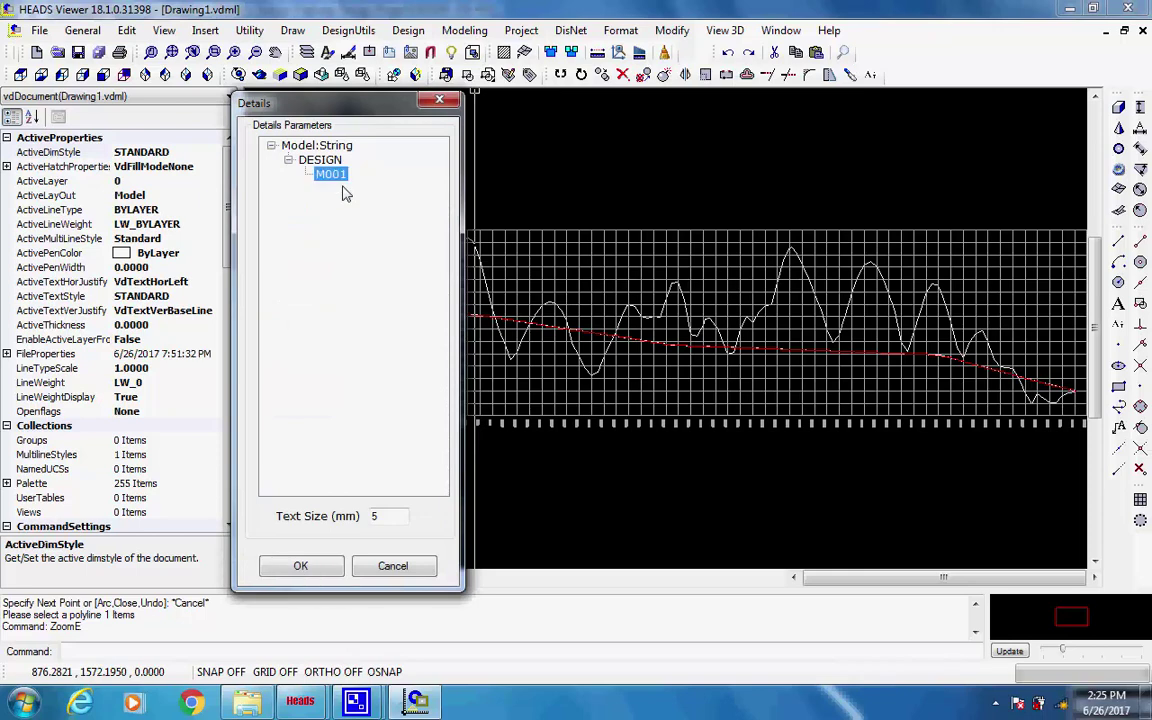
click(316, 569)
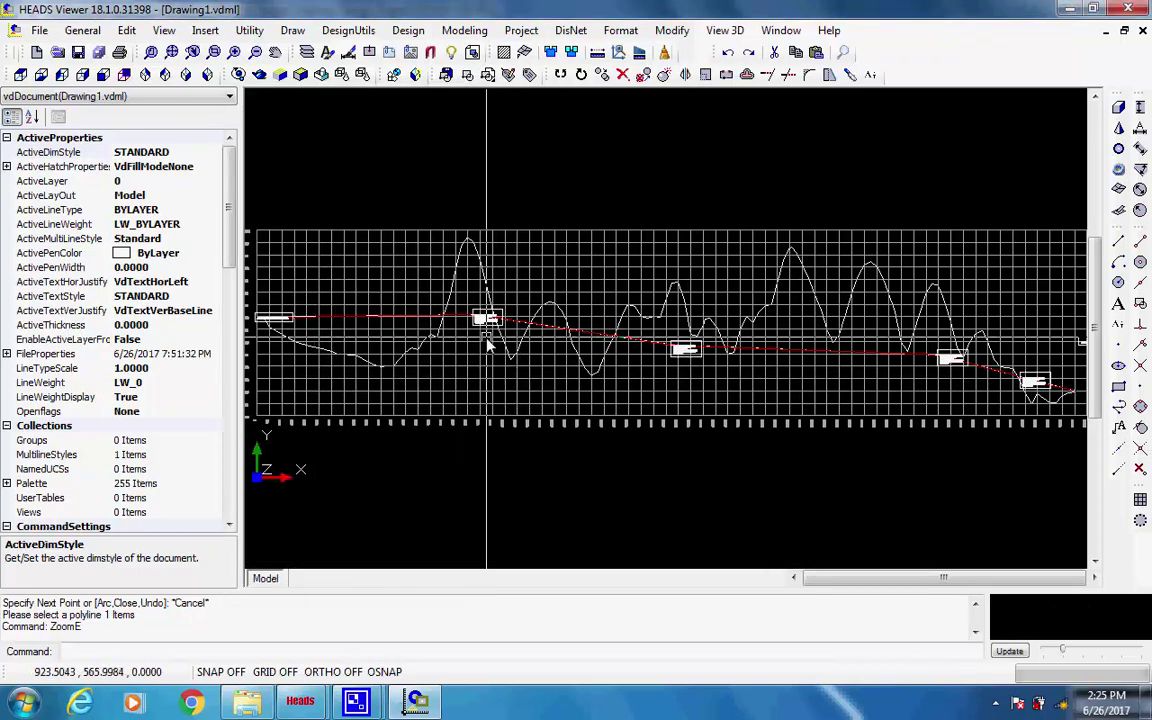
Examine the VIP detail labels along the vertical profile for chainage, level, curve length, grades and K value
scroll(486, 316, up, 3)
scroll(486, 316, up, 10)
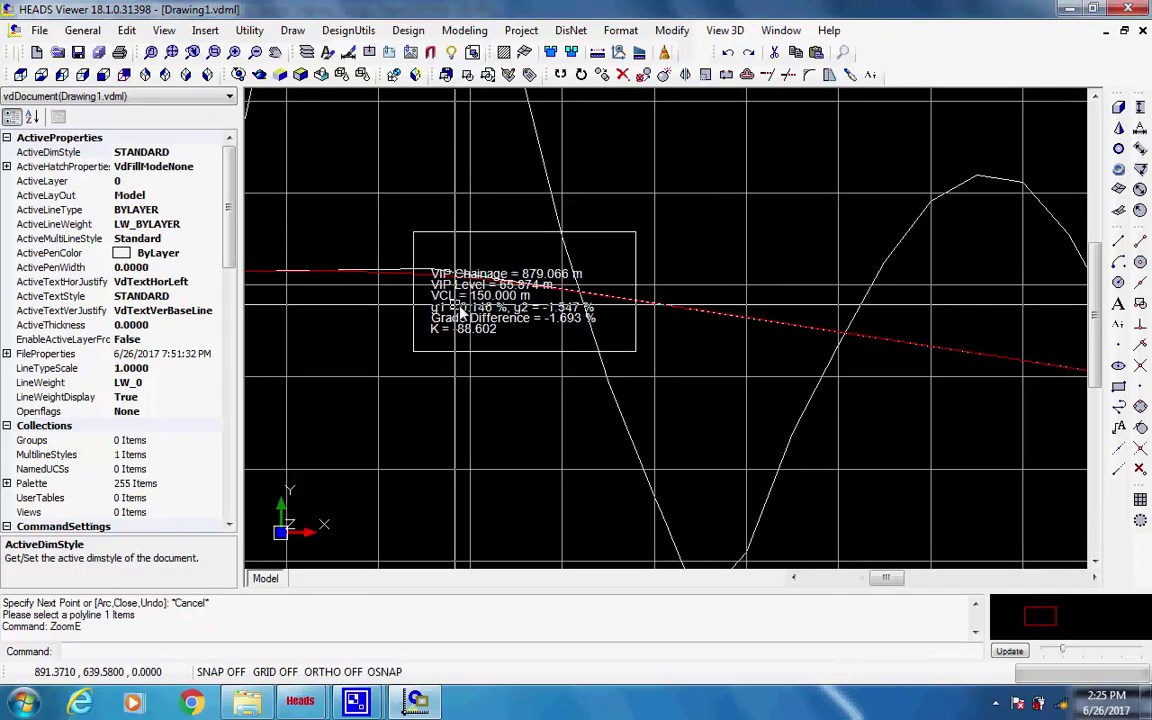
scroll(458, 450, up, 2)
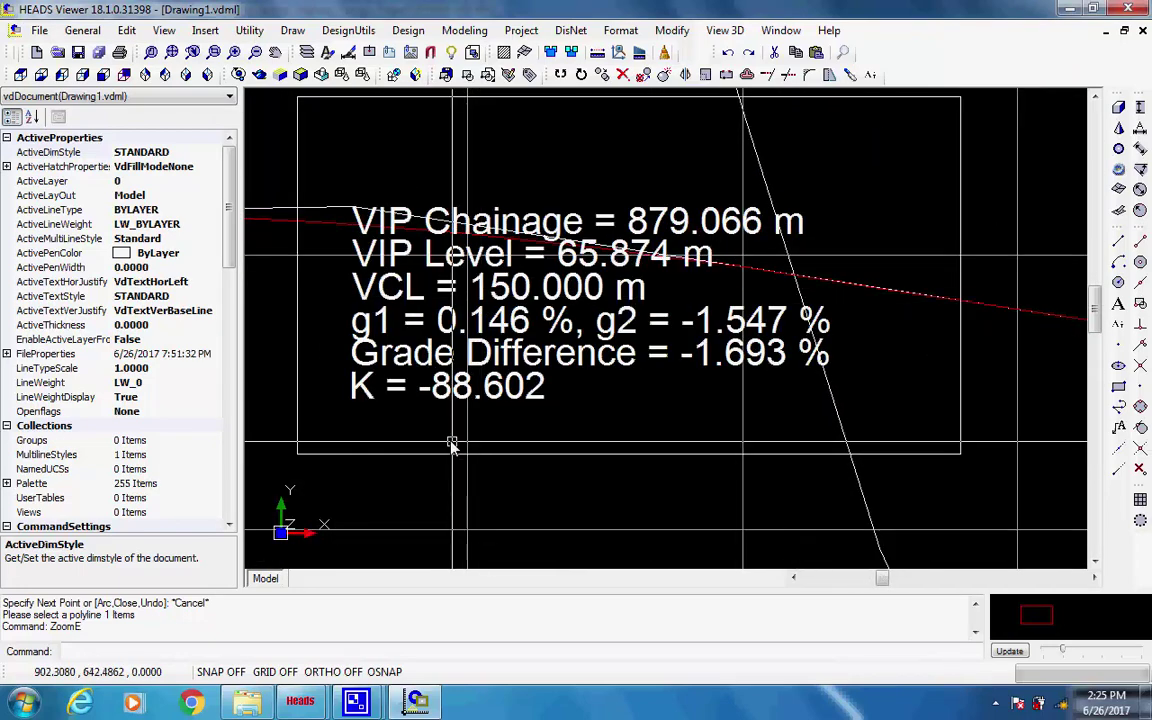
scroll(450, 438, up, 1)
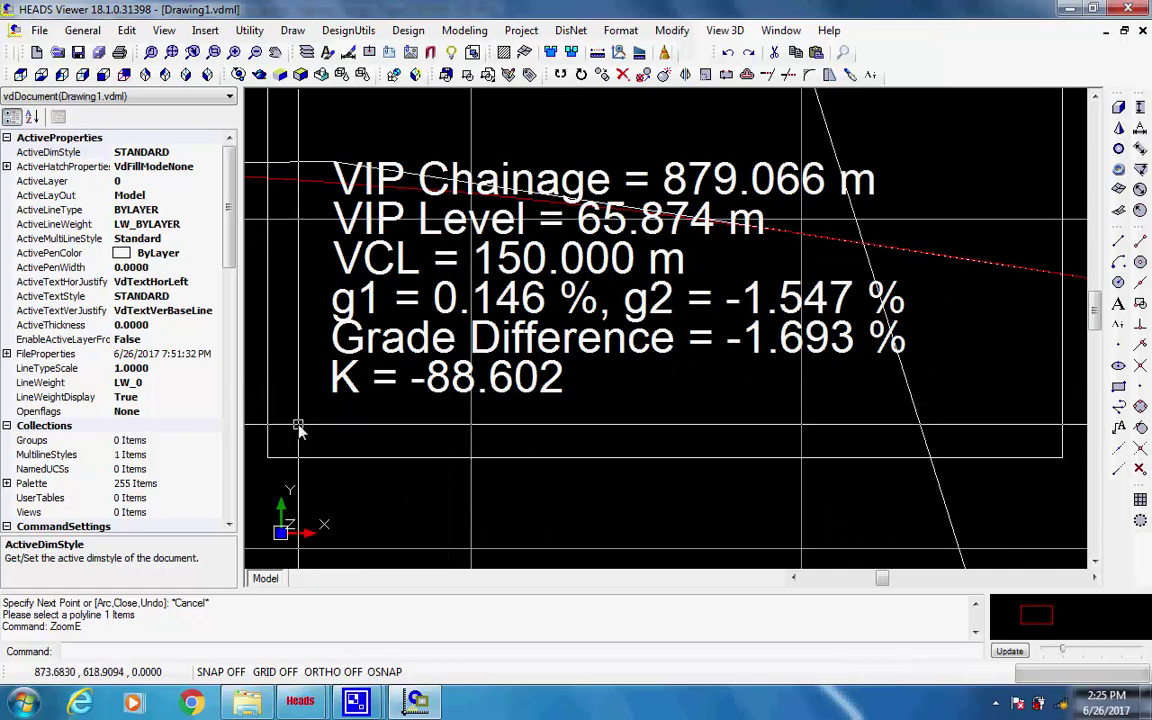
scroll(298, 428, down, 3)
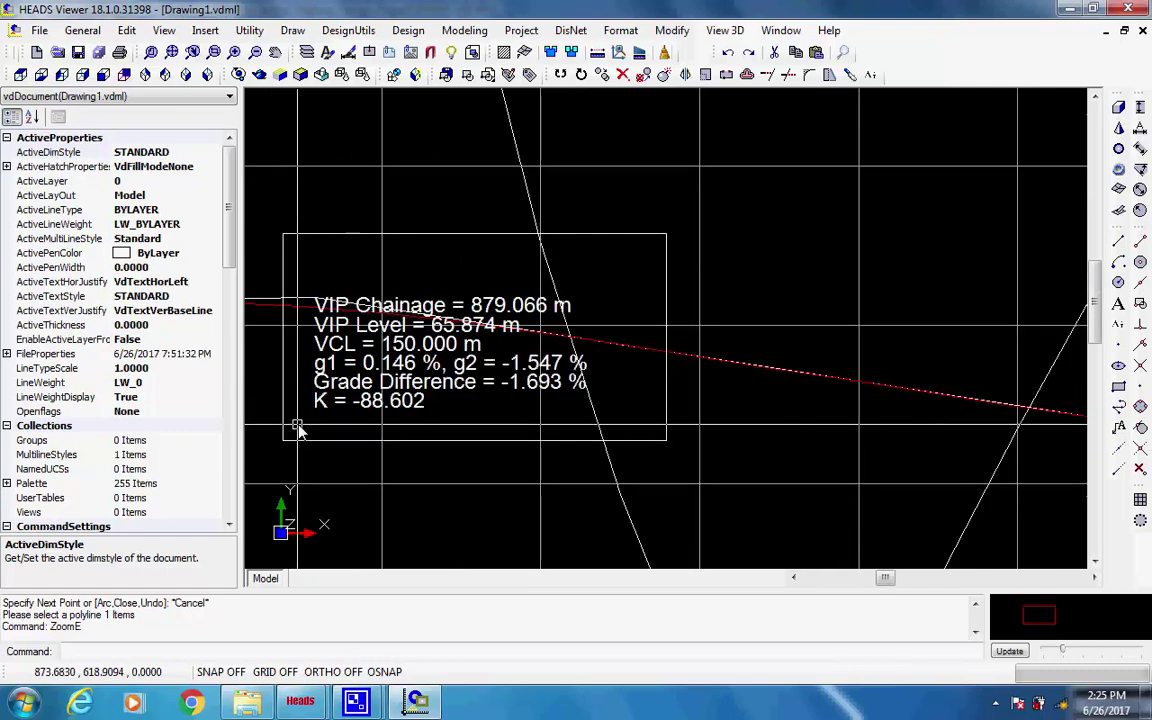
scroll(517, 450, down, 3)
scroll(690, 438, down, 4)
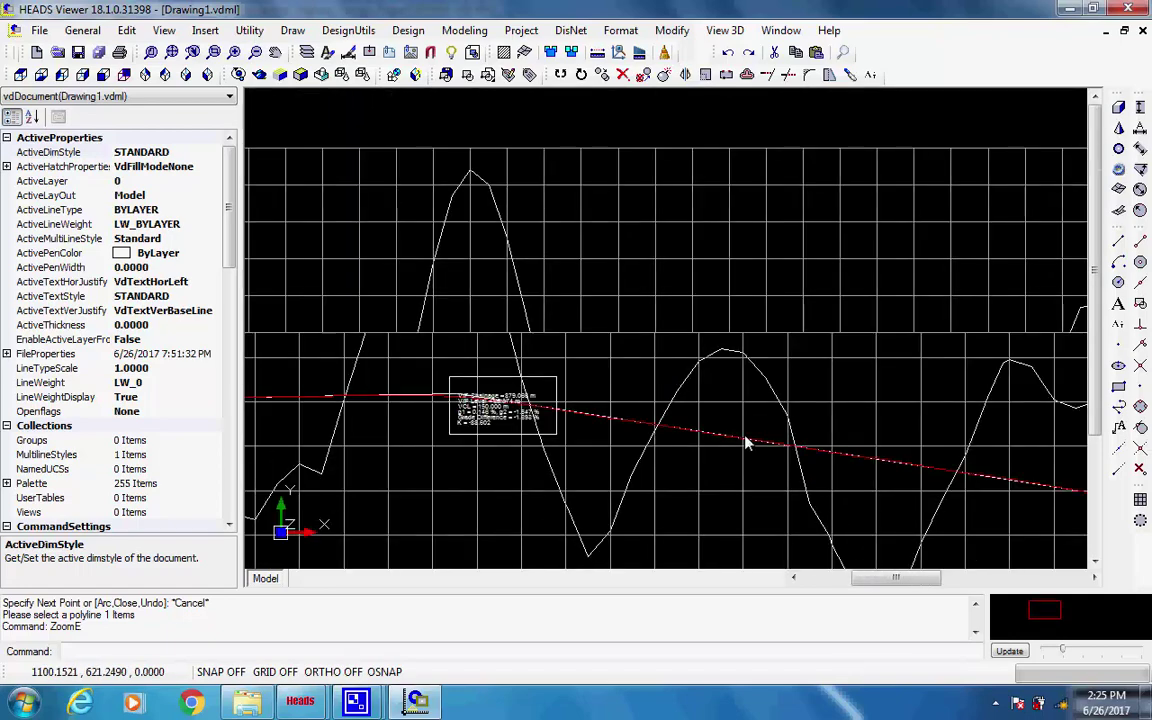
scroll(950, 468, up, 6)
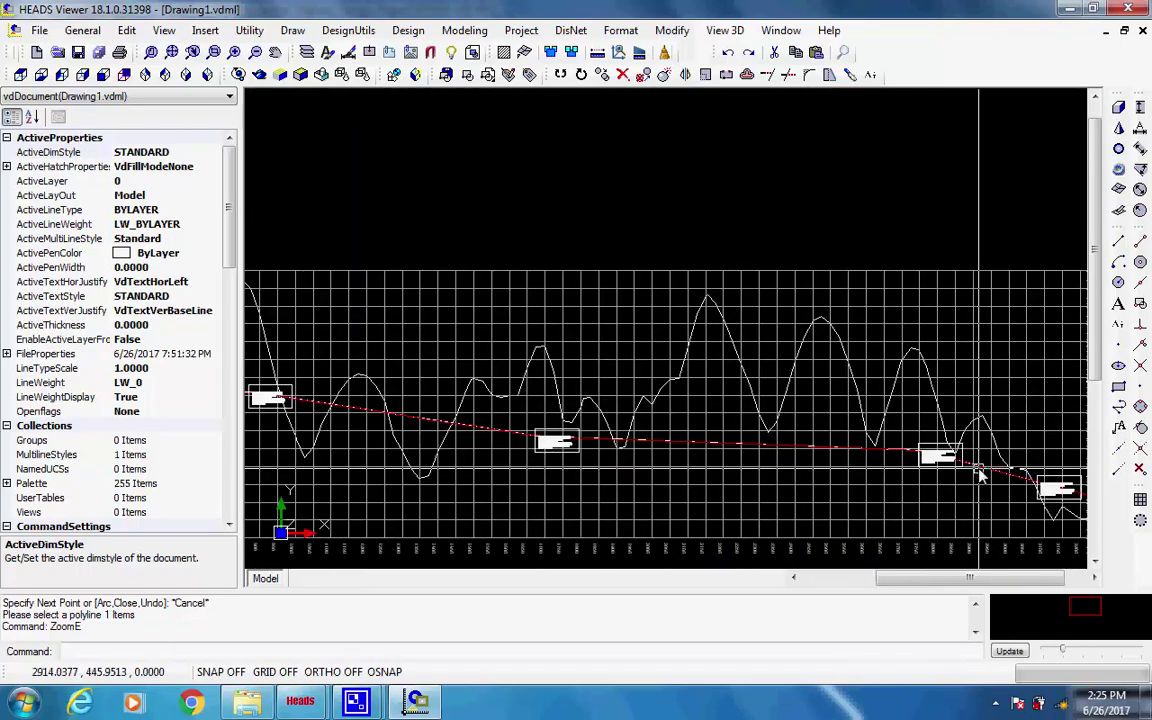
scroll(940, 450, up, 4)
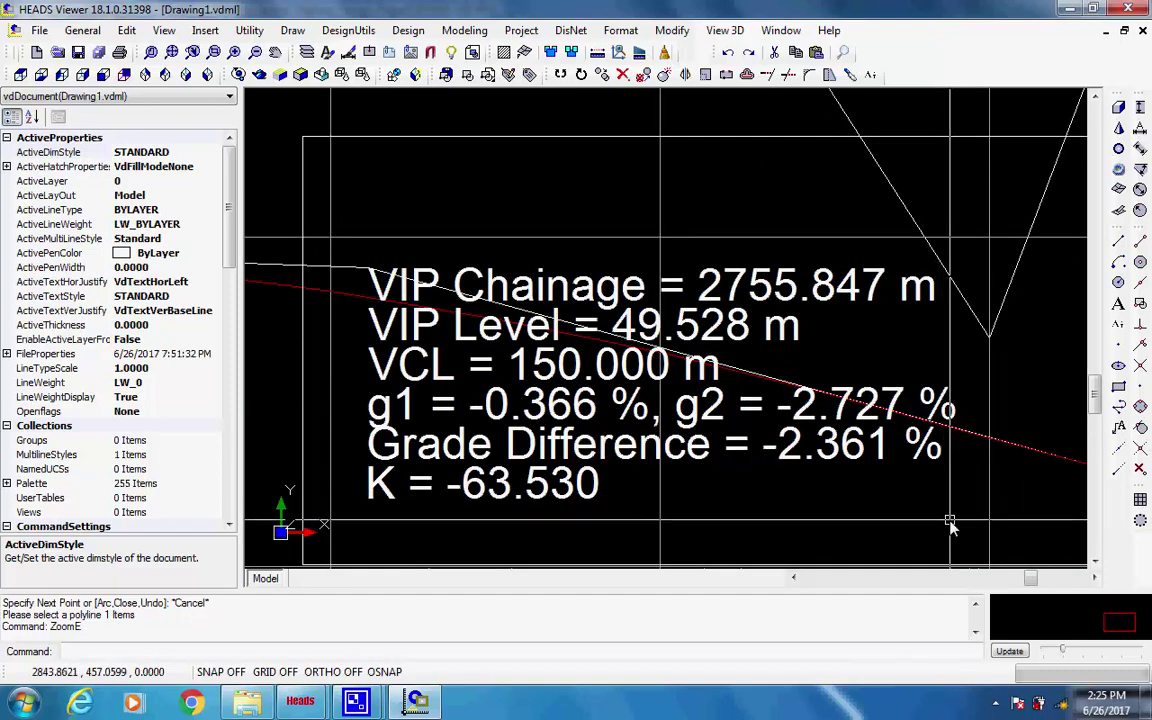
scroll(946, 522, down, 2)
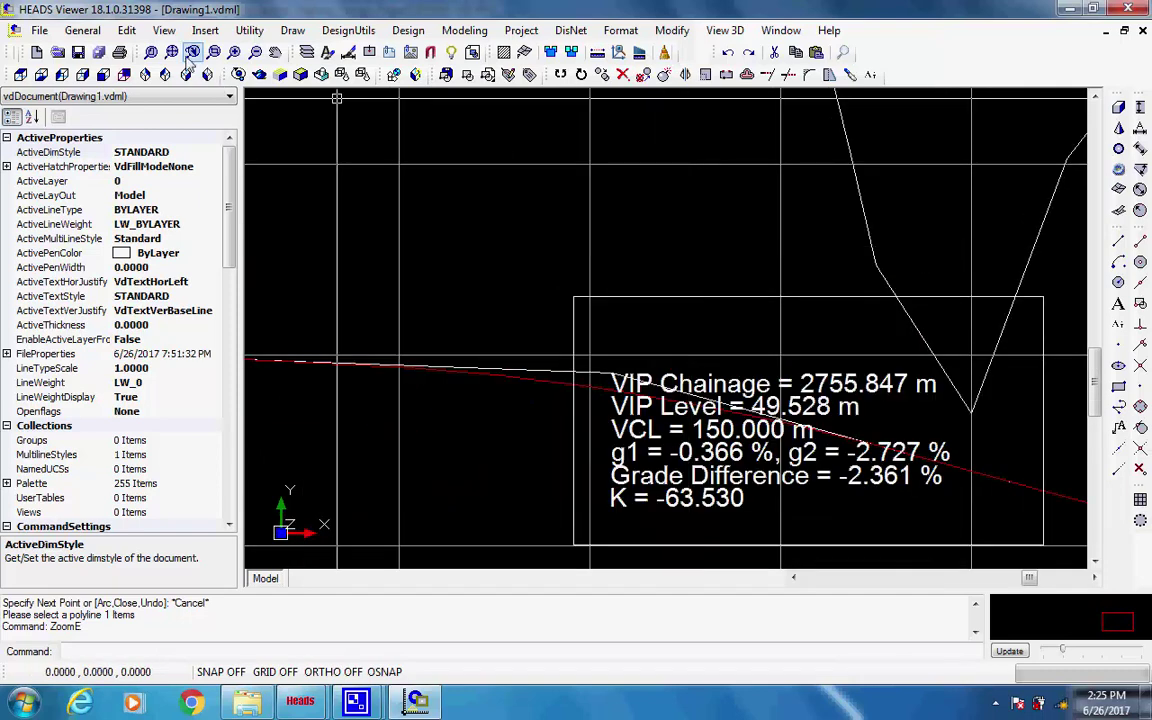
click(151, 52)
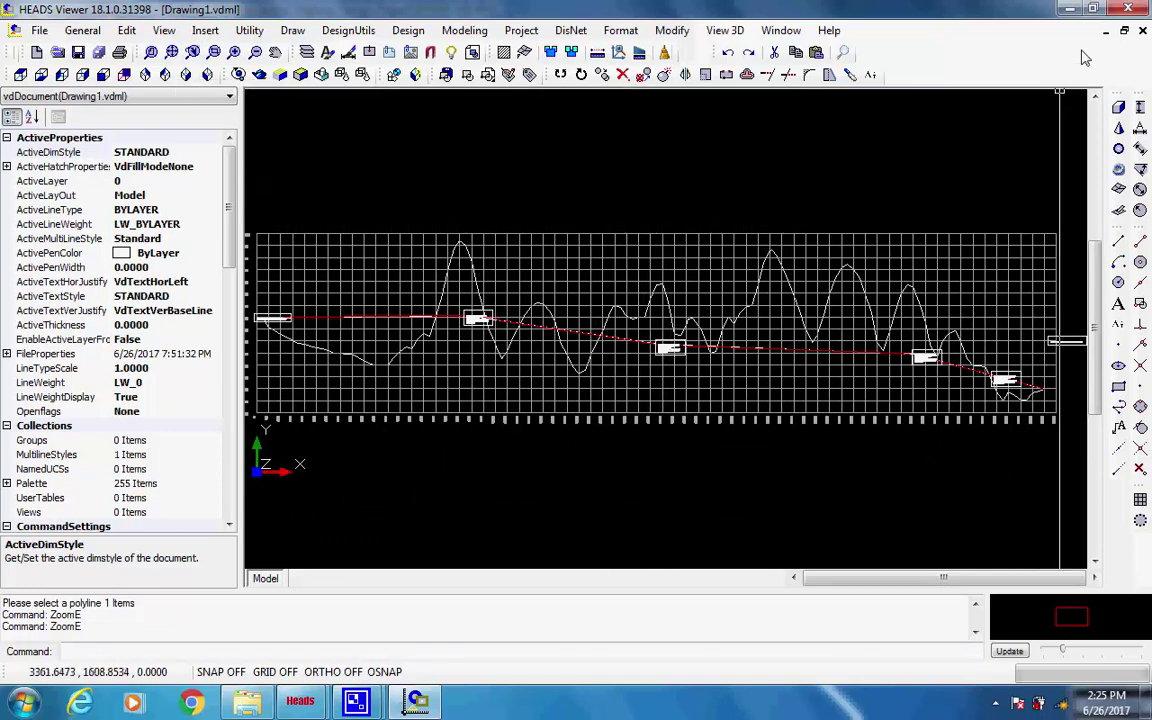
Close the viewer without saving Drawing1.vdml and draw the vertical profile in Highway Design with X scale 1 and Y scale 10
click(1130, 9)
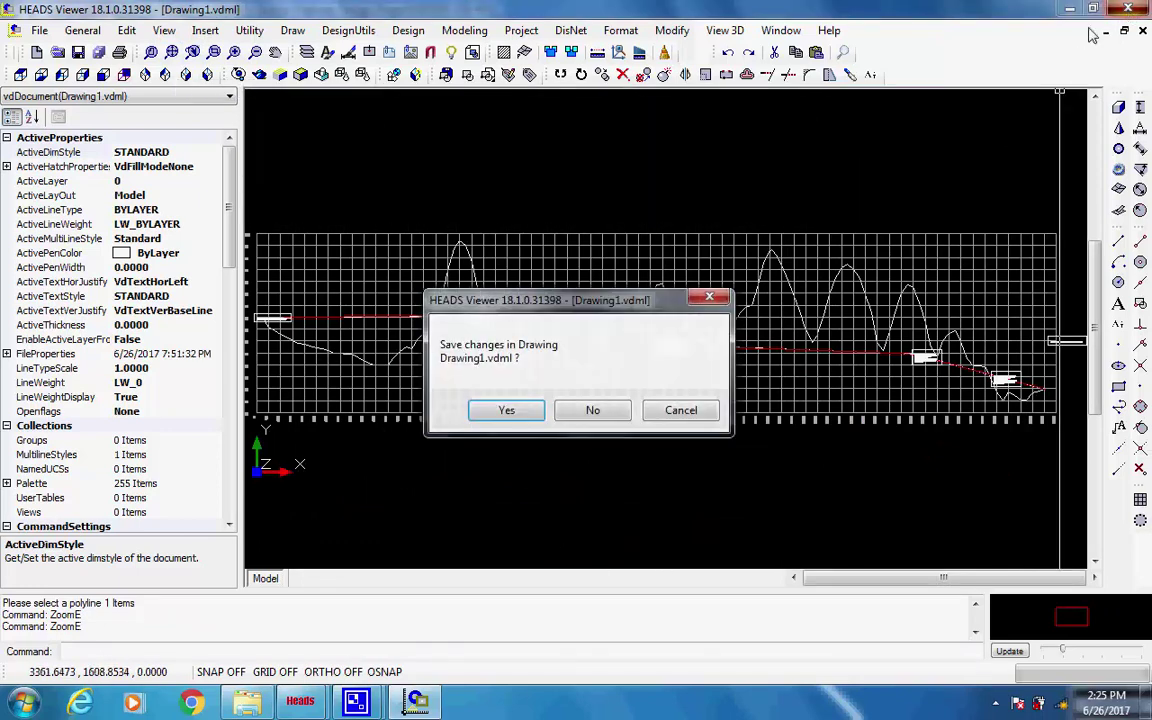
click(593, 411)
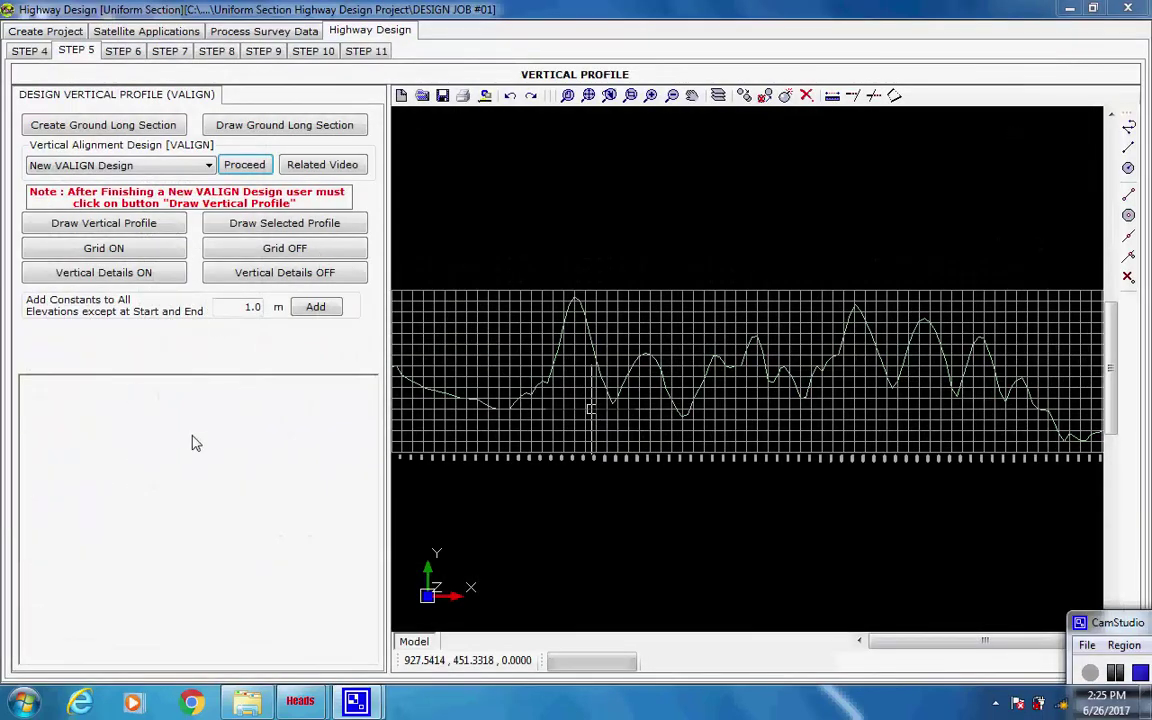
click(149, 224)
click(604, 281)
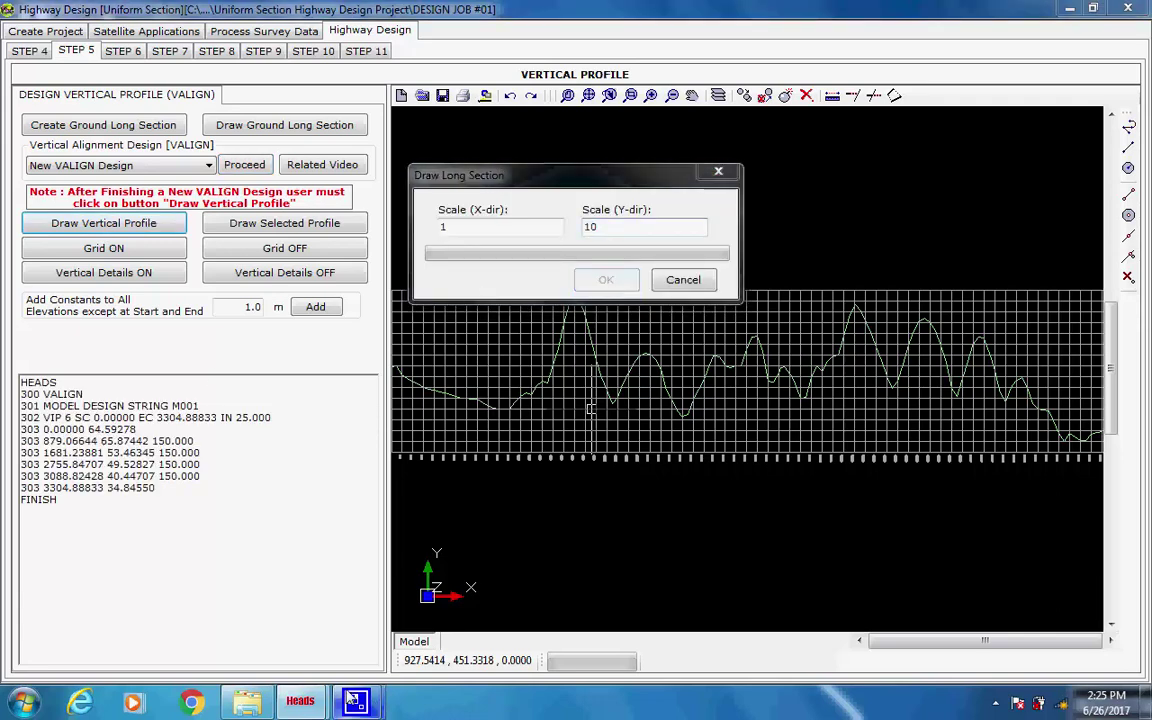
click(352, 699)
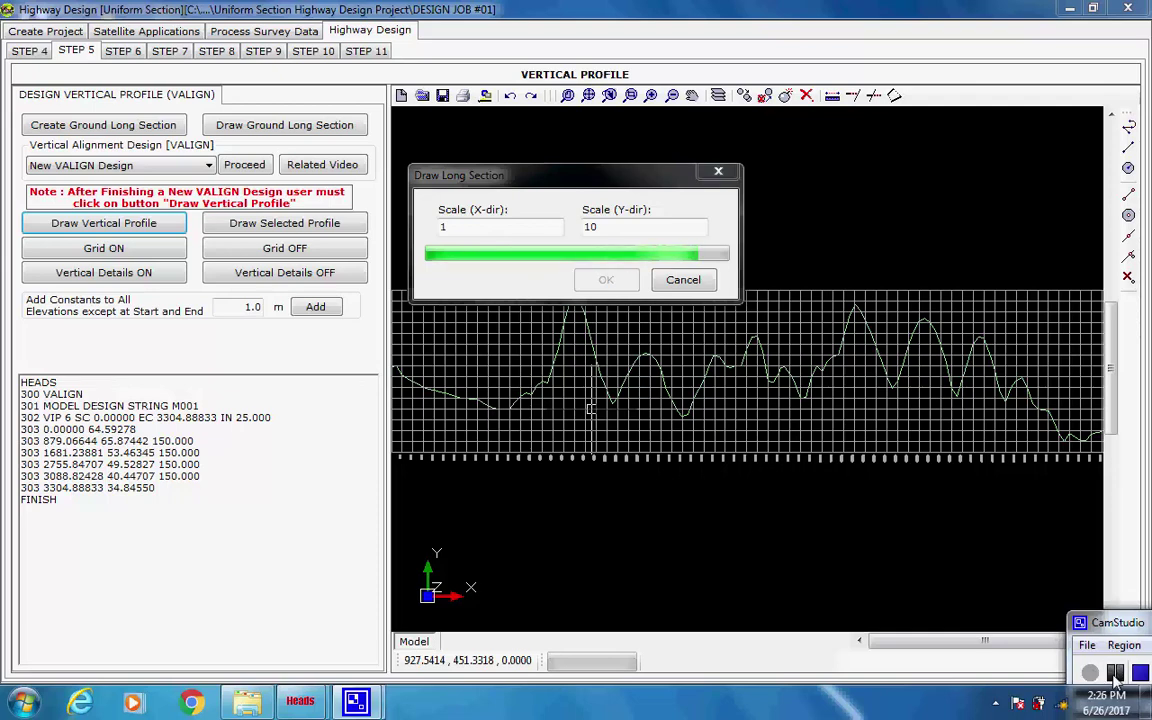
Show the vertical details for string M001 of model DESIGN on the Highway Design profile drawing
click(152, 274)
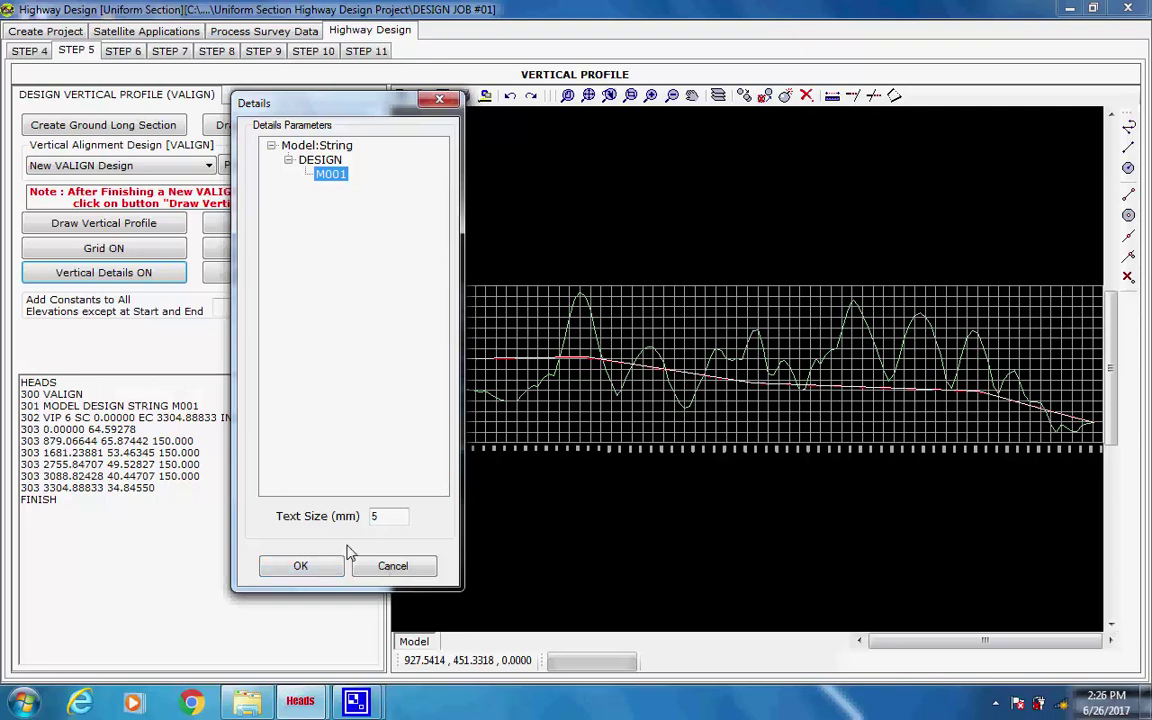
click(314, 568)
click(312, 567)
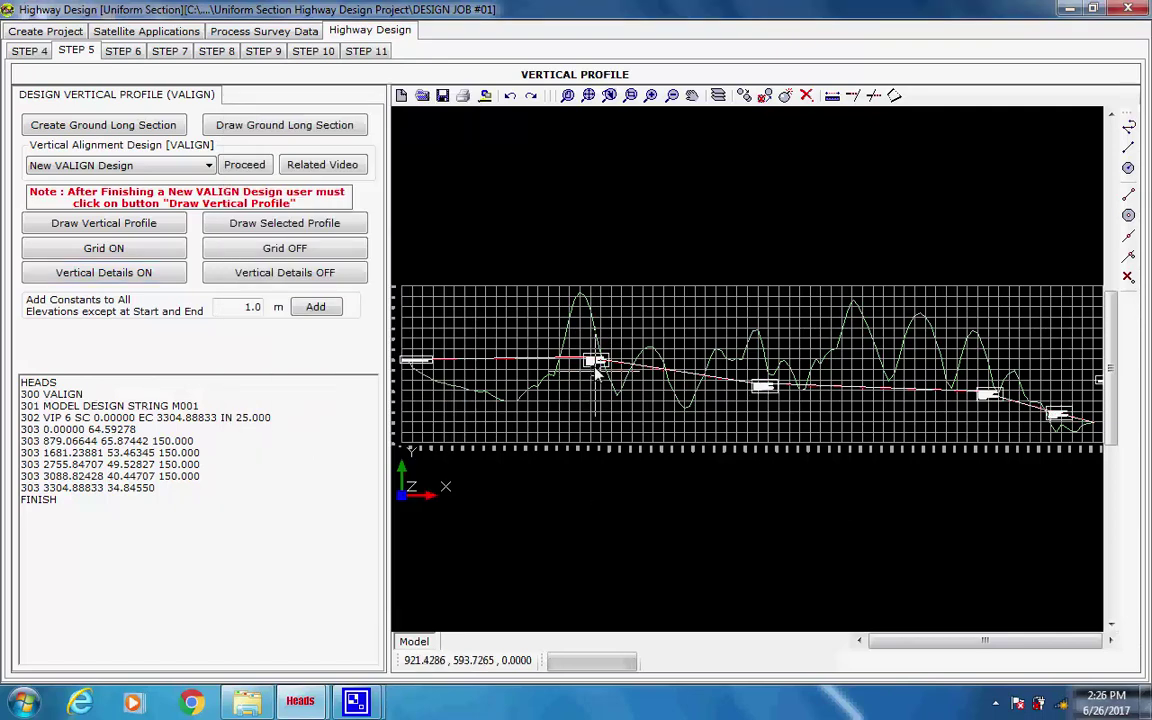
Examine the VIP detail label near chainage 879 on the vertical profile, then return to the full profile
scroll(604, 358, up, 2)
scroll(604, 358, up, 3)
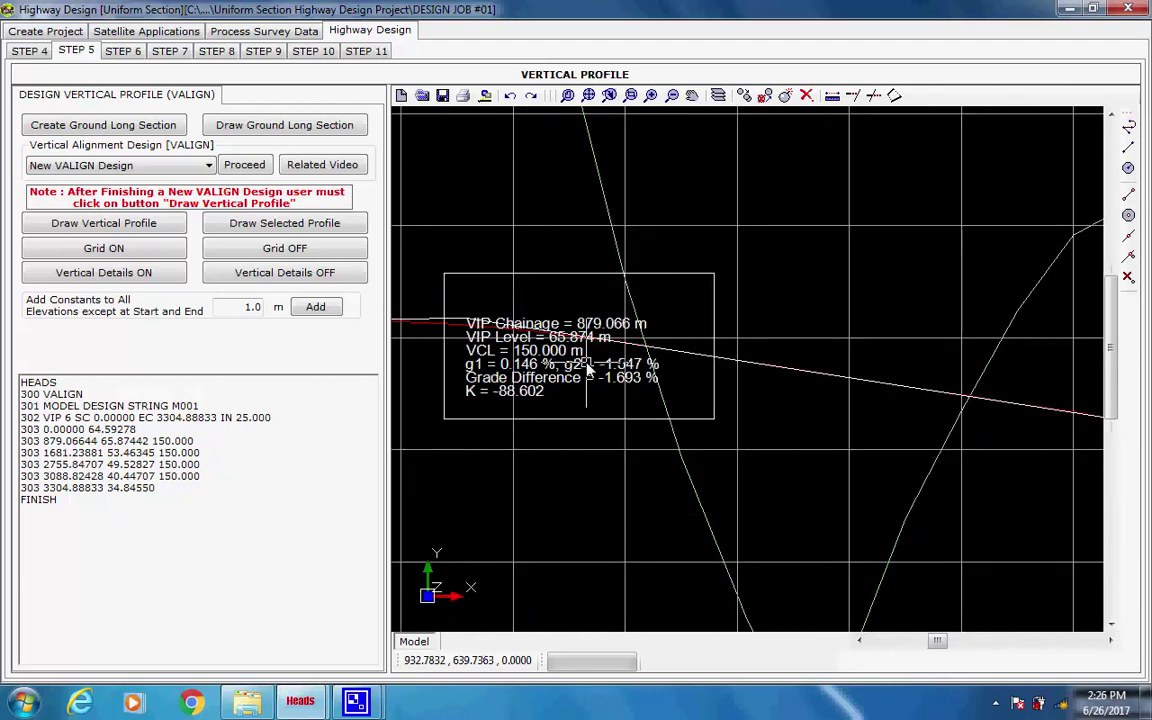
scroll(773, 390, down, 1)
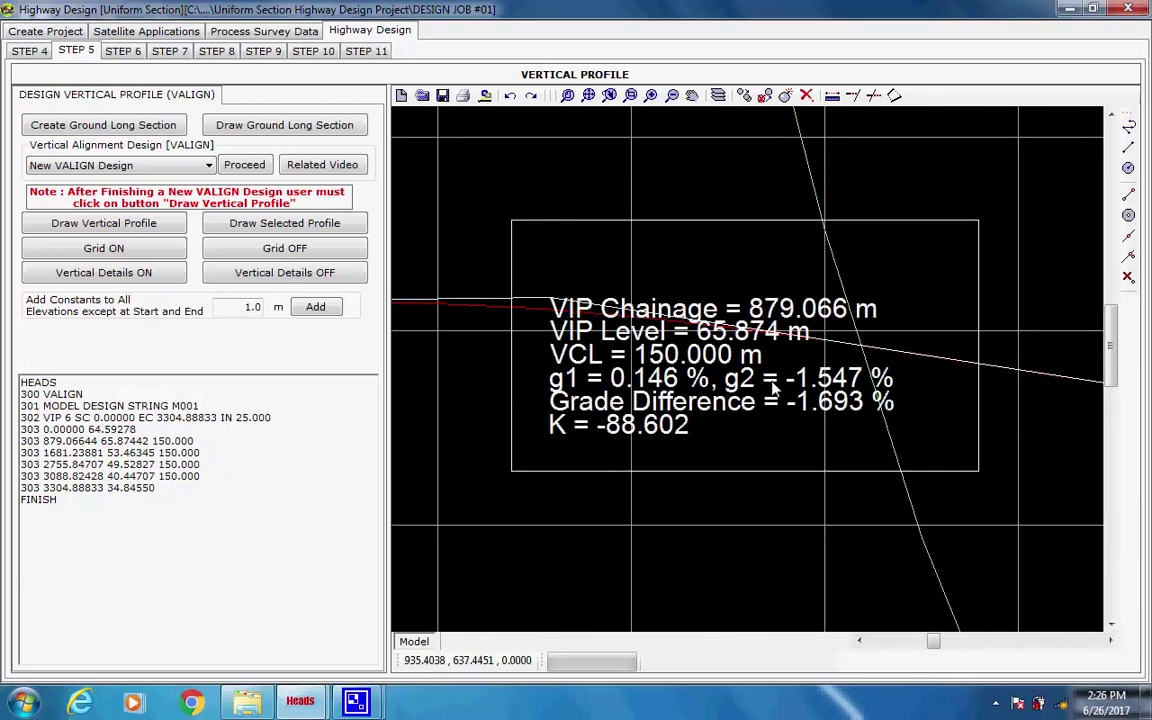
click(588, 95)
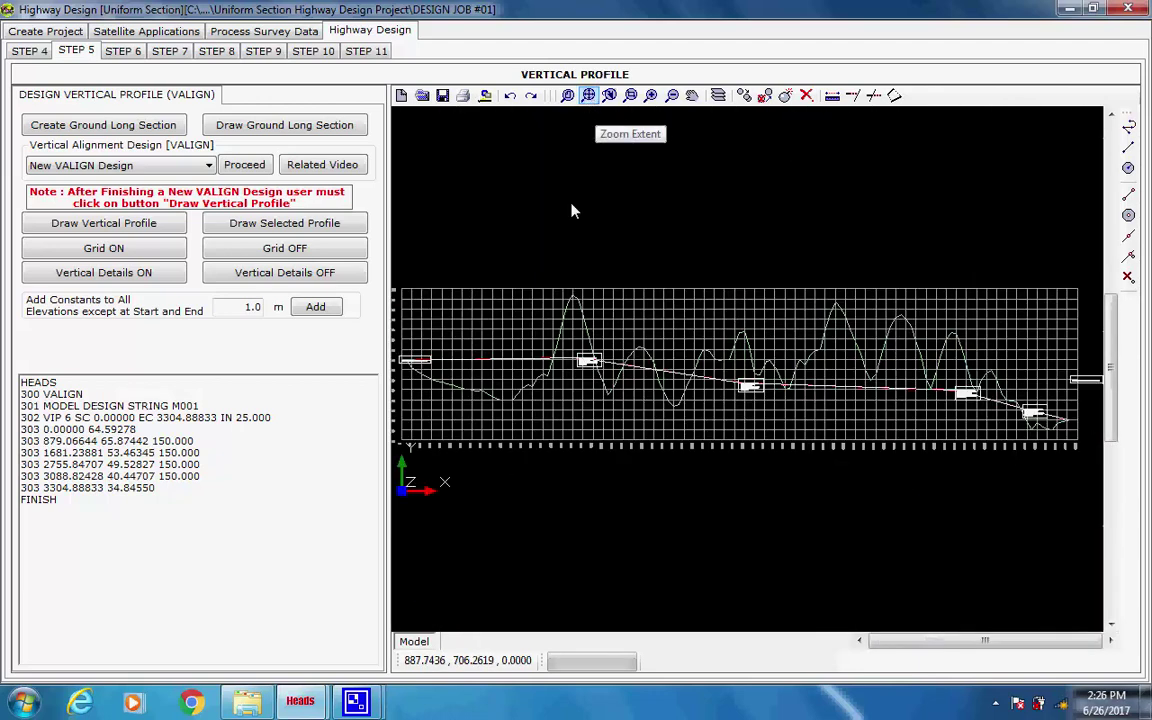
Review the VALIGN data for its model and string, VIP settings, and the chainage, level and curve length rows
drag(86, 398, 17, 401)
click(112, 402)
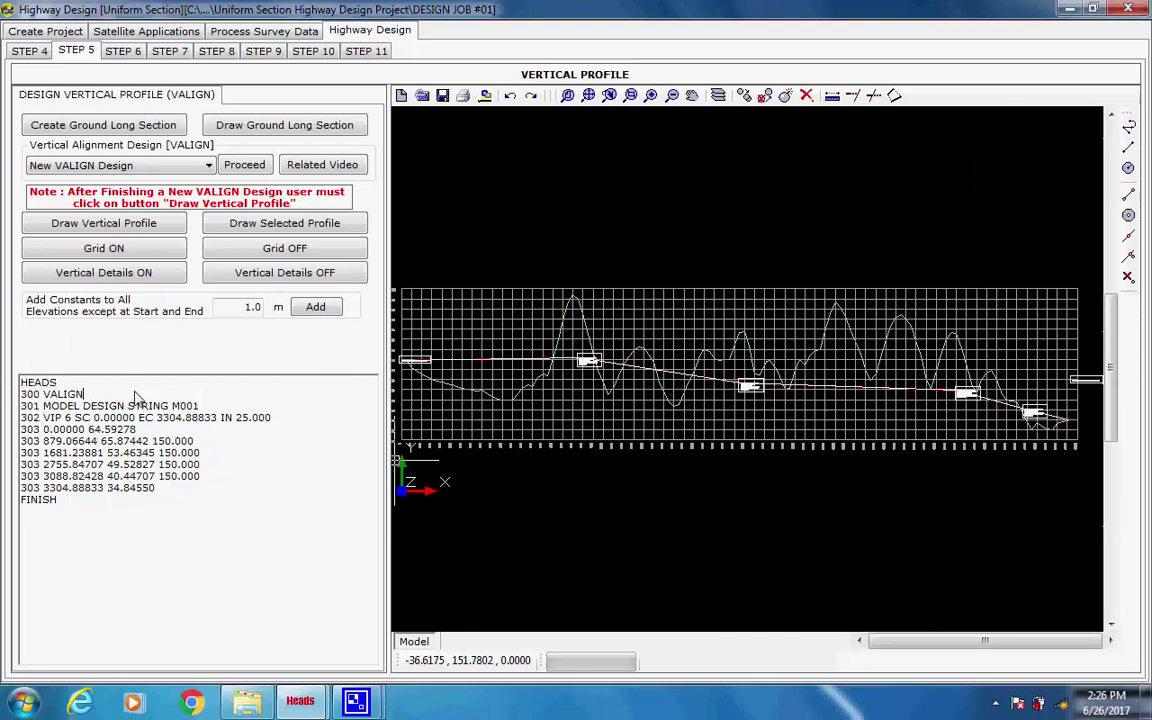
drag(199, 407, 21, 416)
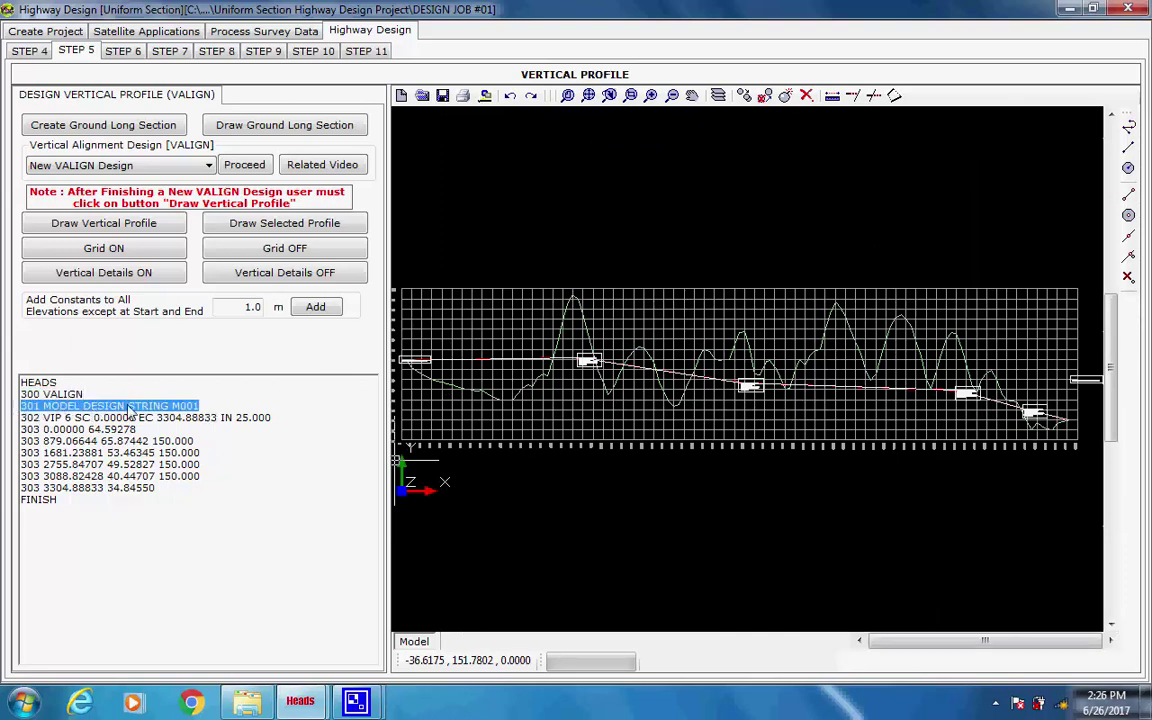
click(225, 418)
drag(270, 418, 30, 430)
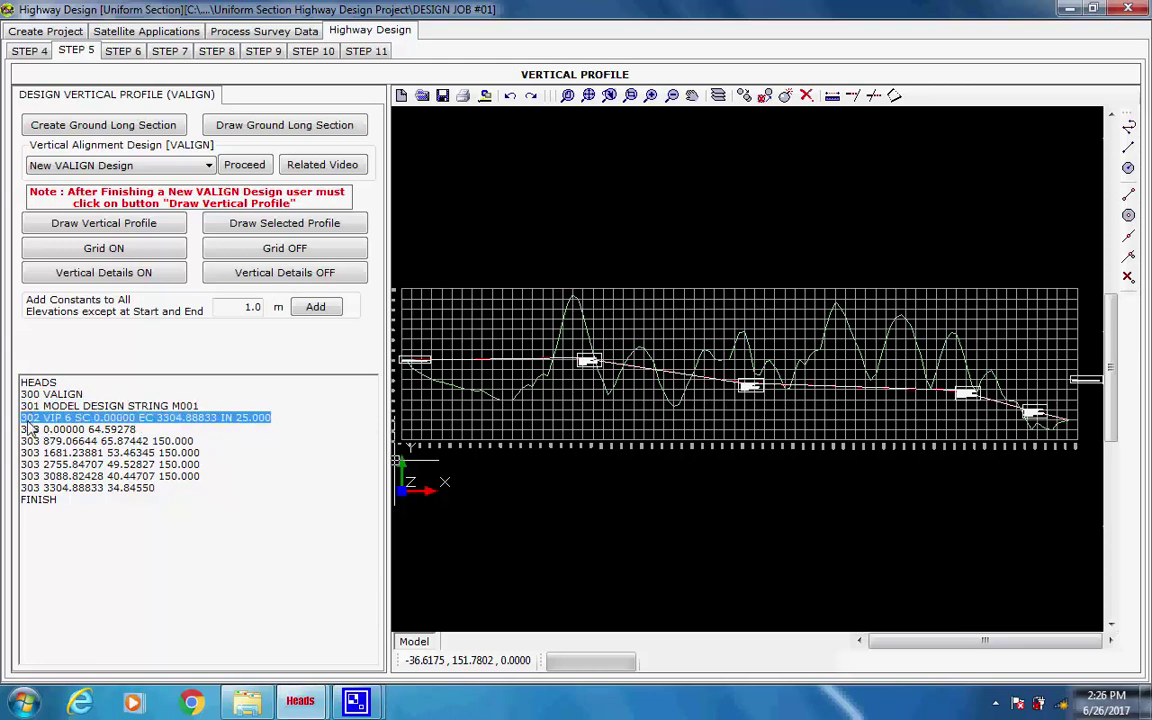
click(223, 455)
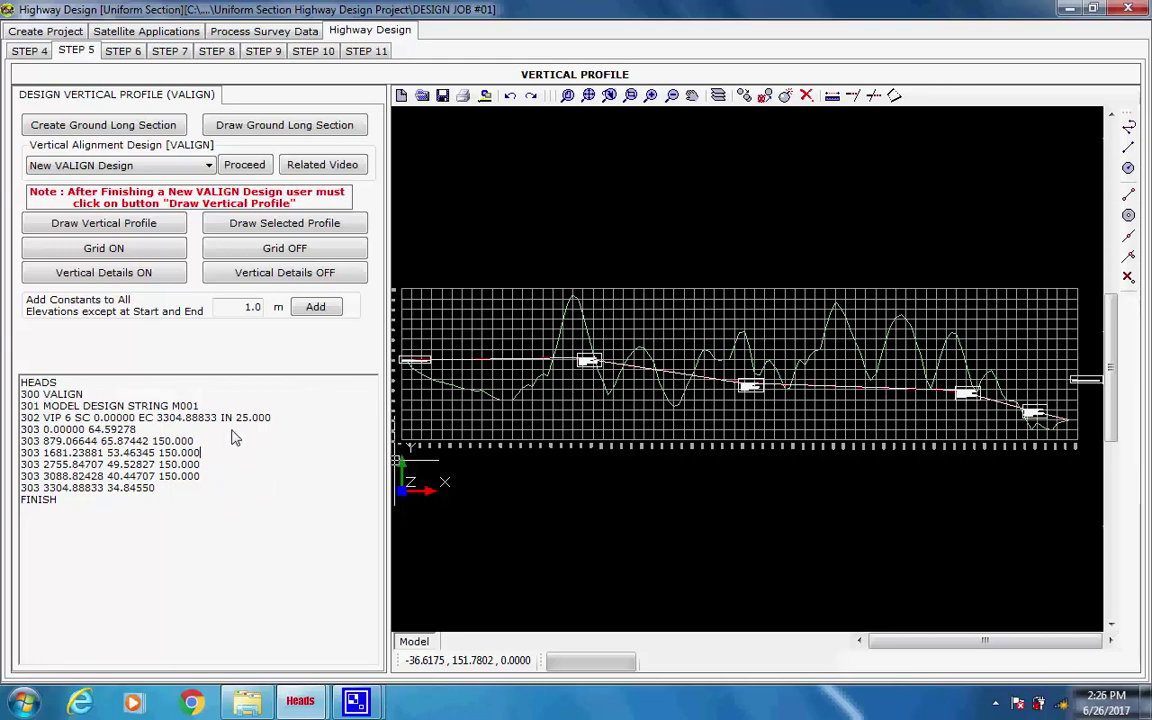
Preview typical cross sections TCS04, TCS09, TCS08 and TCS07 in the cross section schedule of STEP 6
click(123, 51)
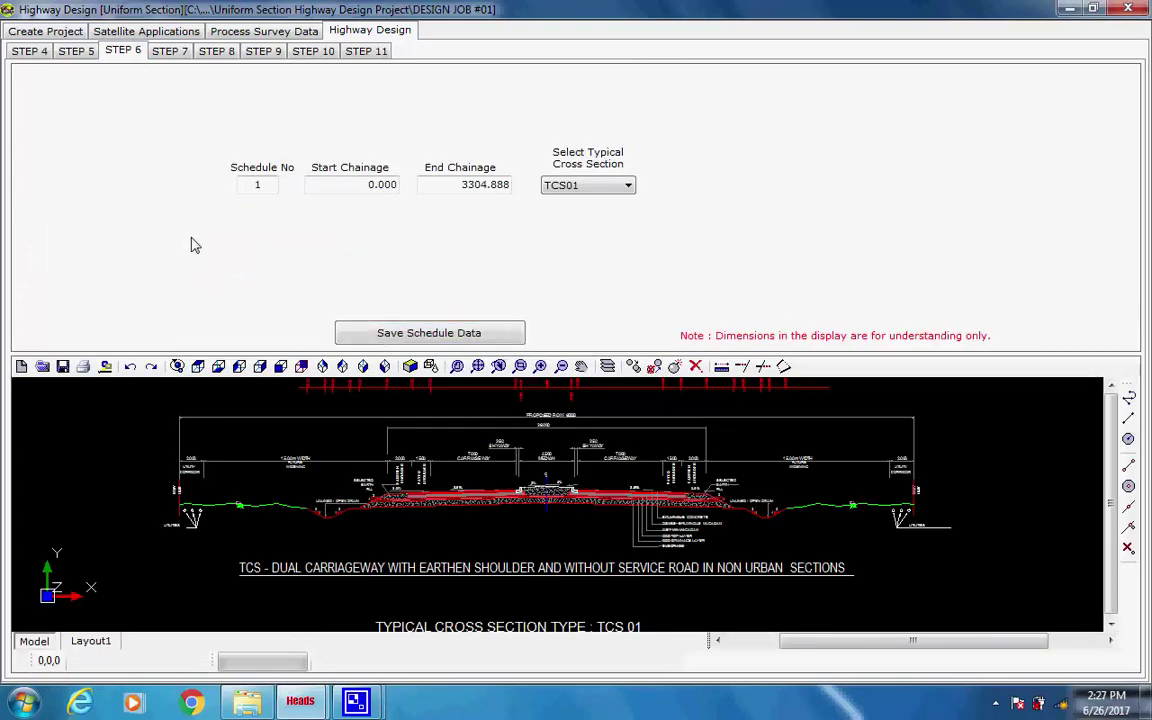
click(630, 187)
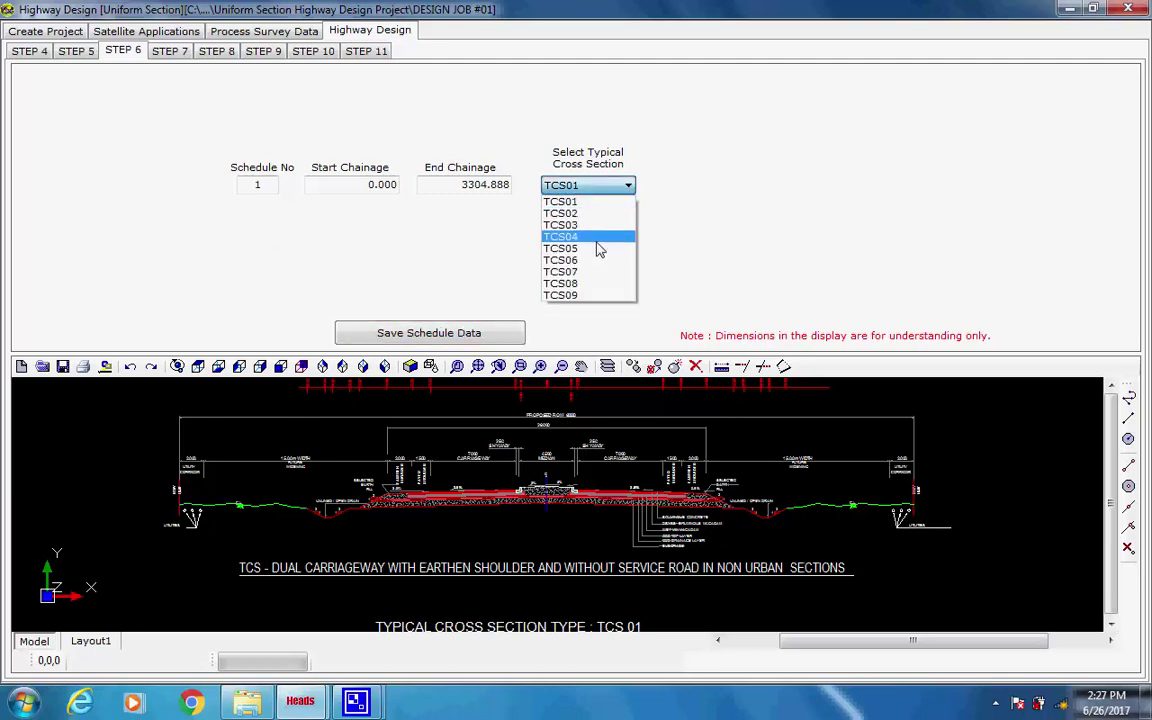
click(597, 237)
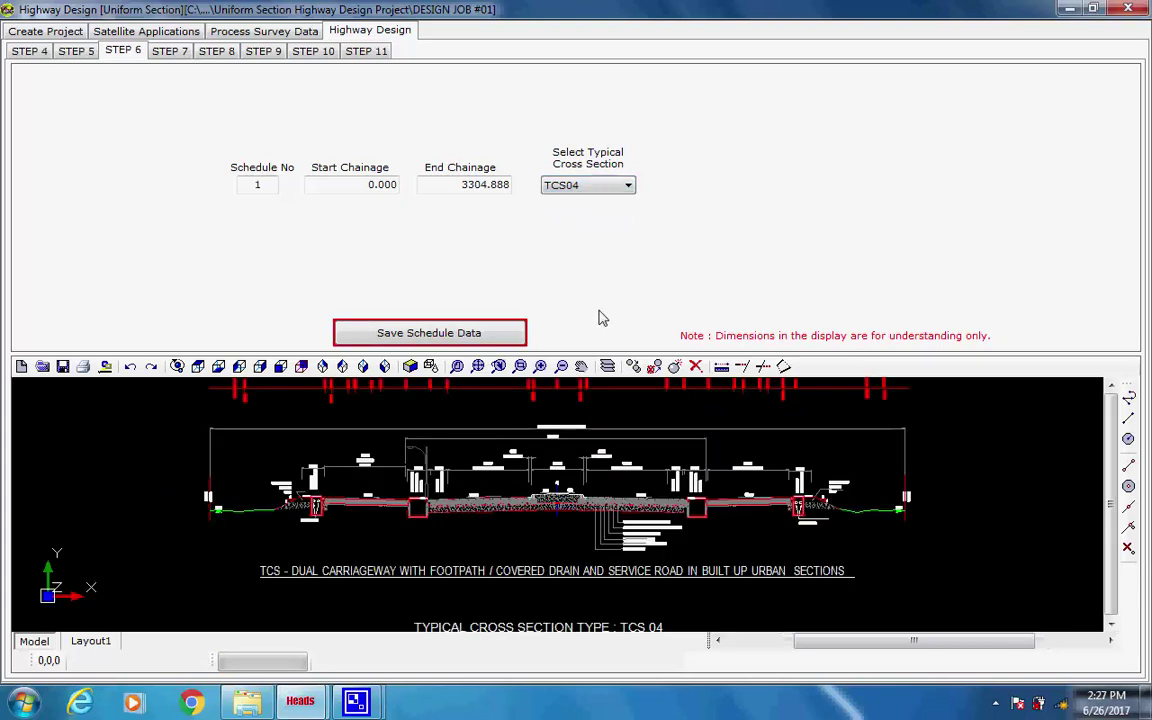
click(630, 188)
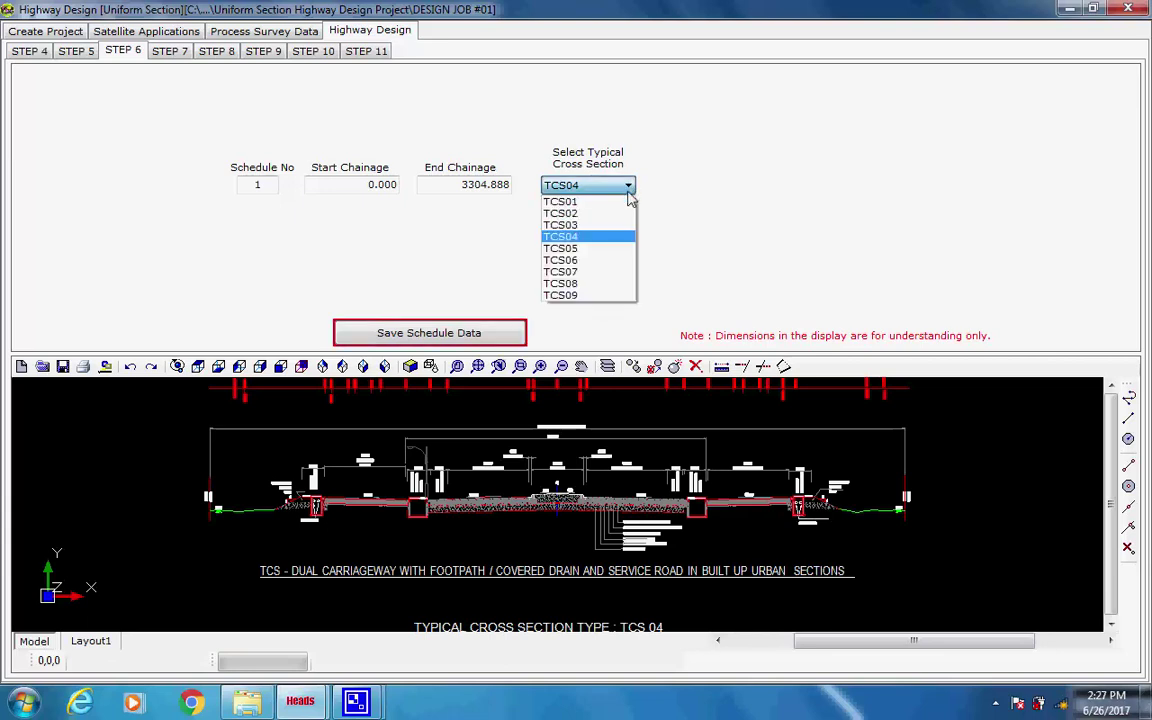
click(609, 296)
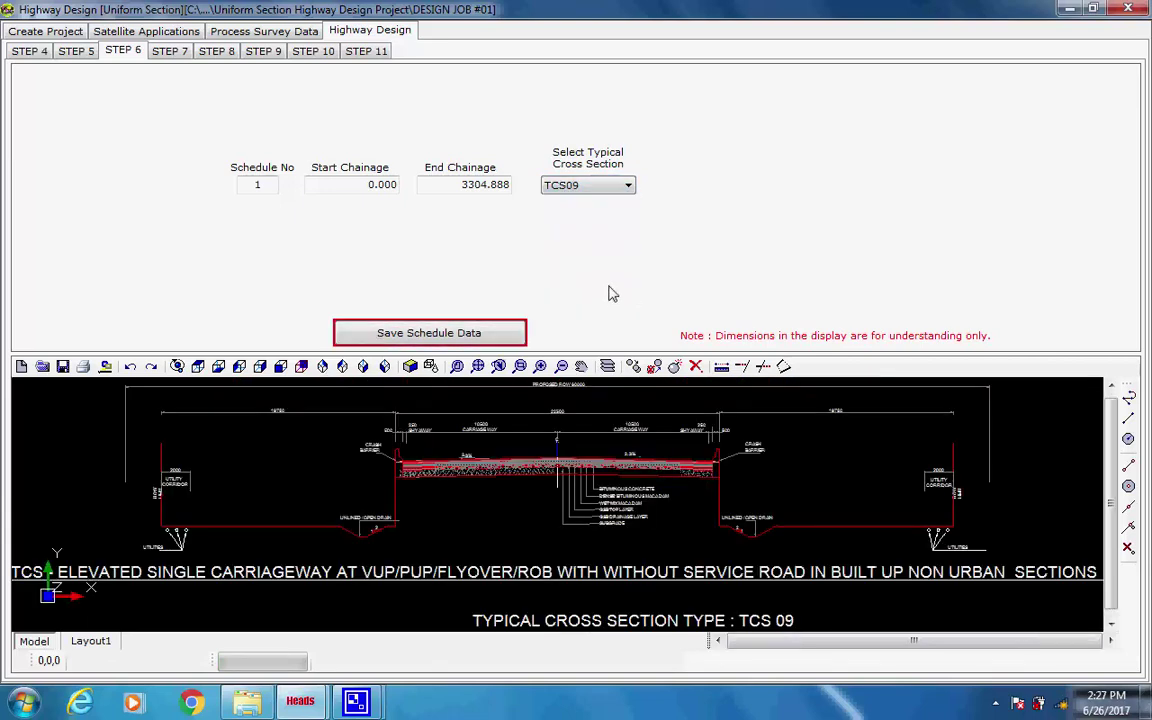
click(629, 188)
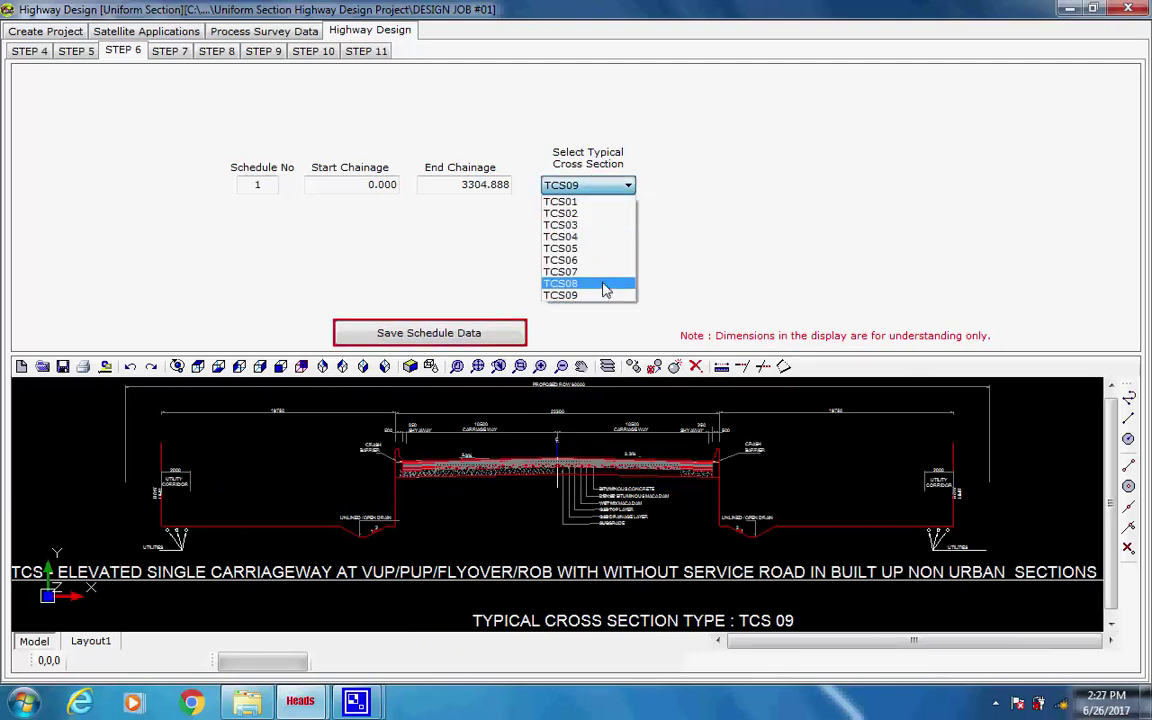
click(607, 288)
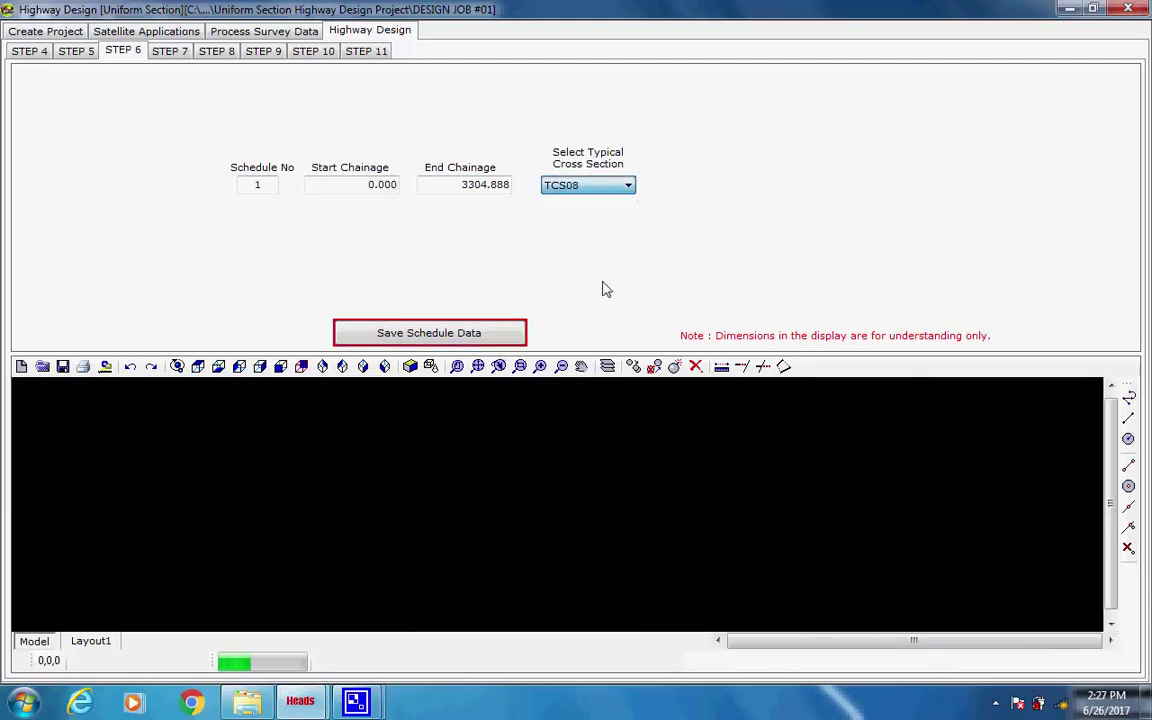
click(629, 188)
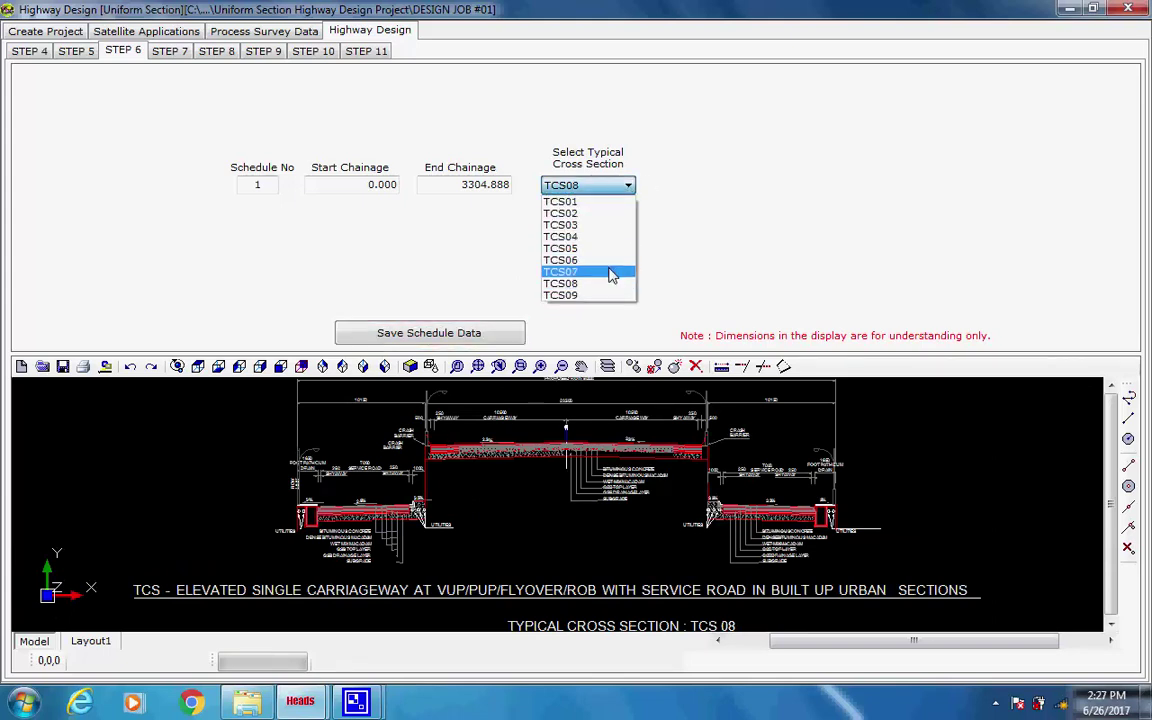
click(612, 272)
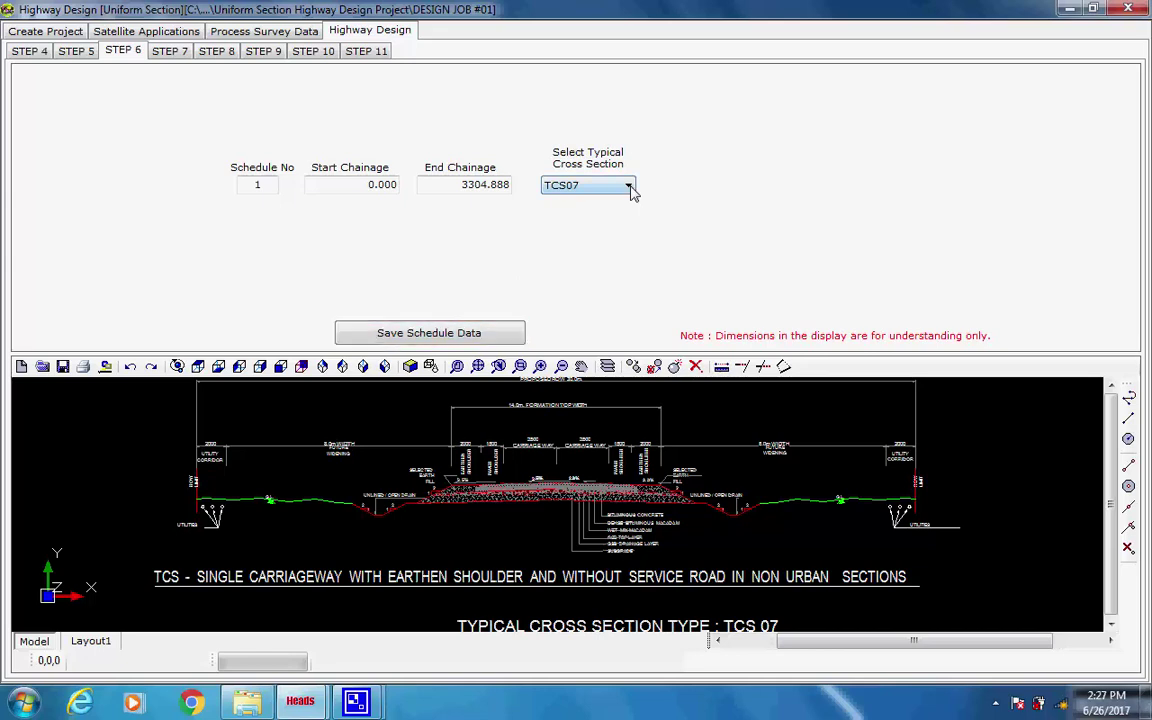
Assign typical cross section TCS01 to schedule 1 from chainage 0.000 to 3304.888 and save the schedule data
click(629, 187)
click(626, 203)
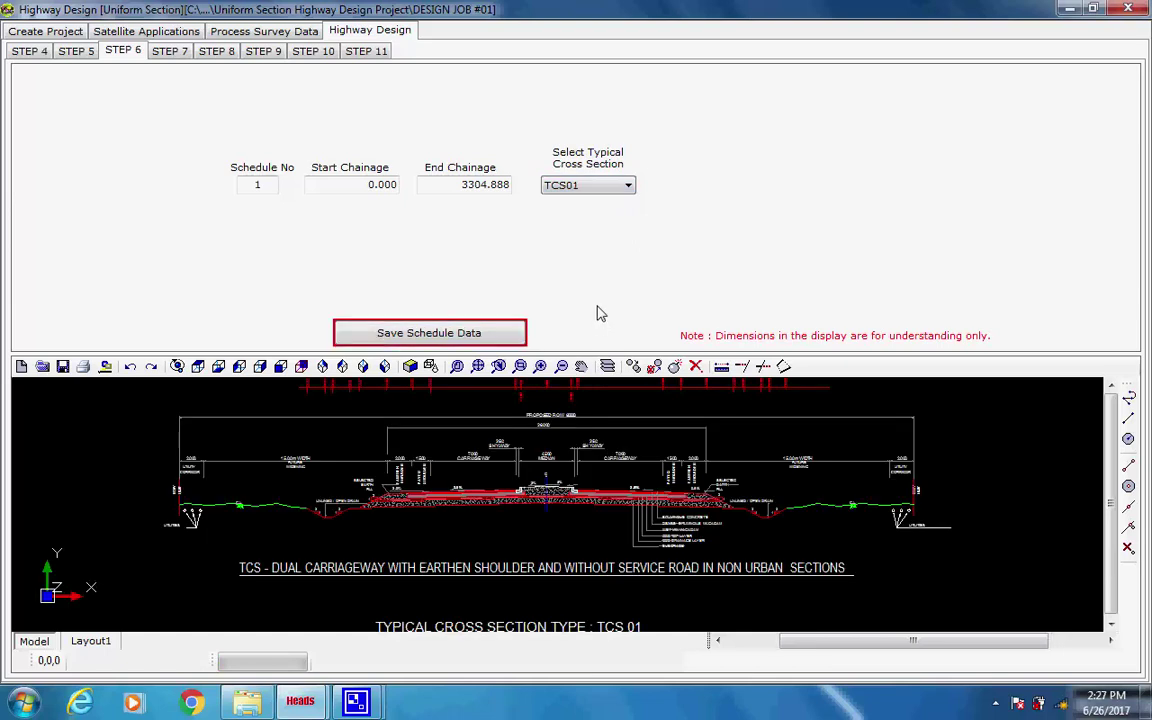
click(257, 189)
text(1)
key(Tab)
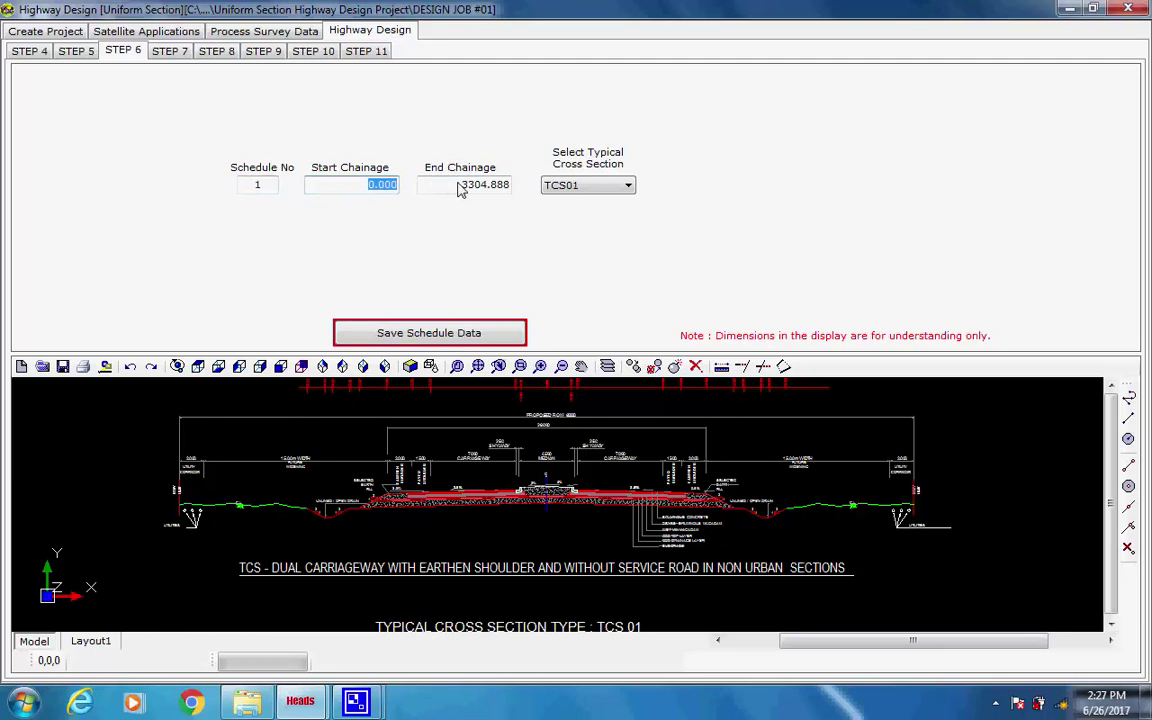
click(509, 185)
click(509, 185)
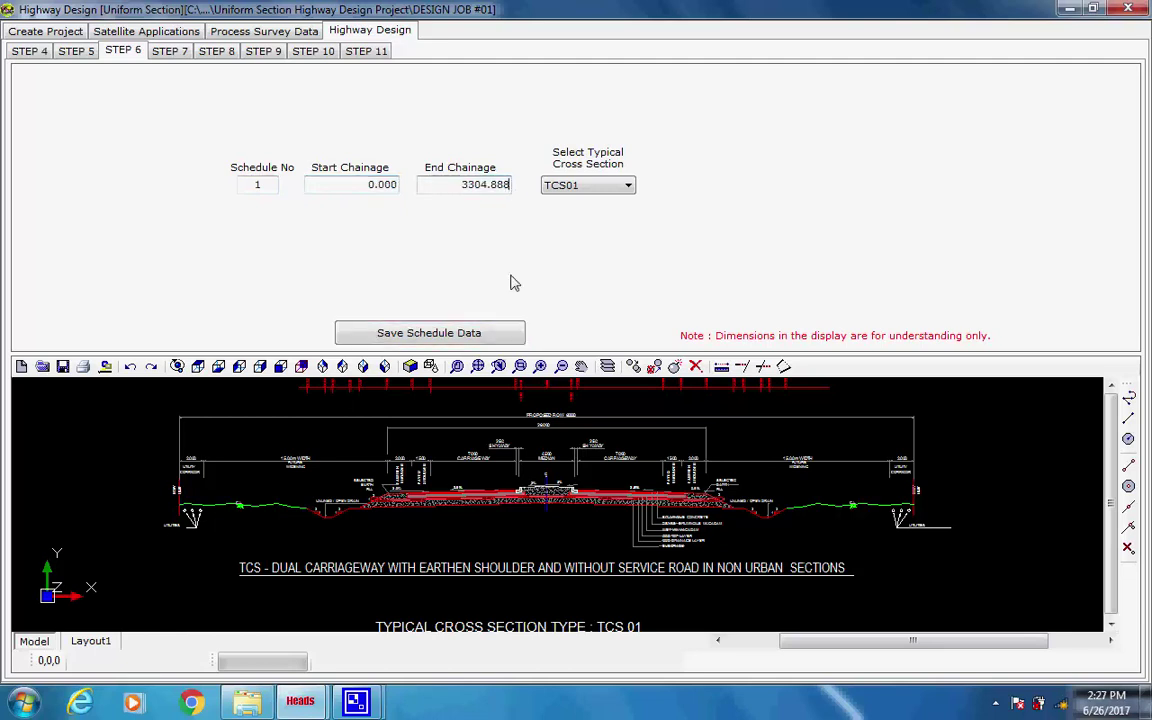
click(407, 338)
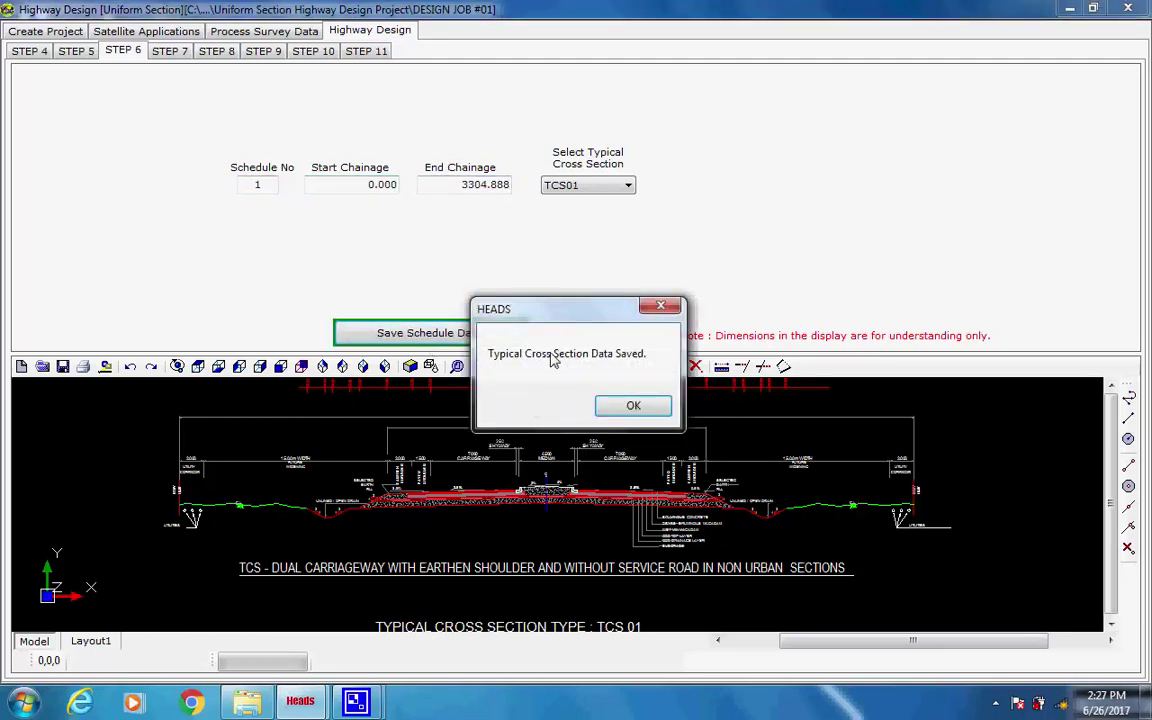
click(631, 406)
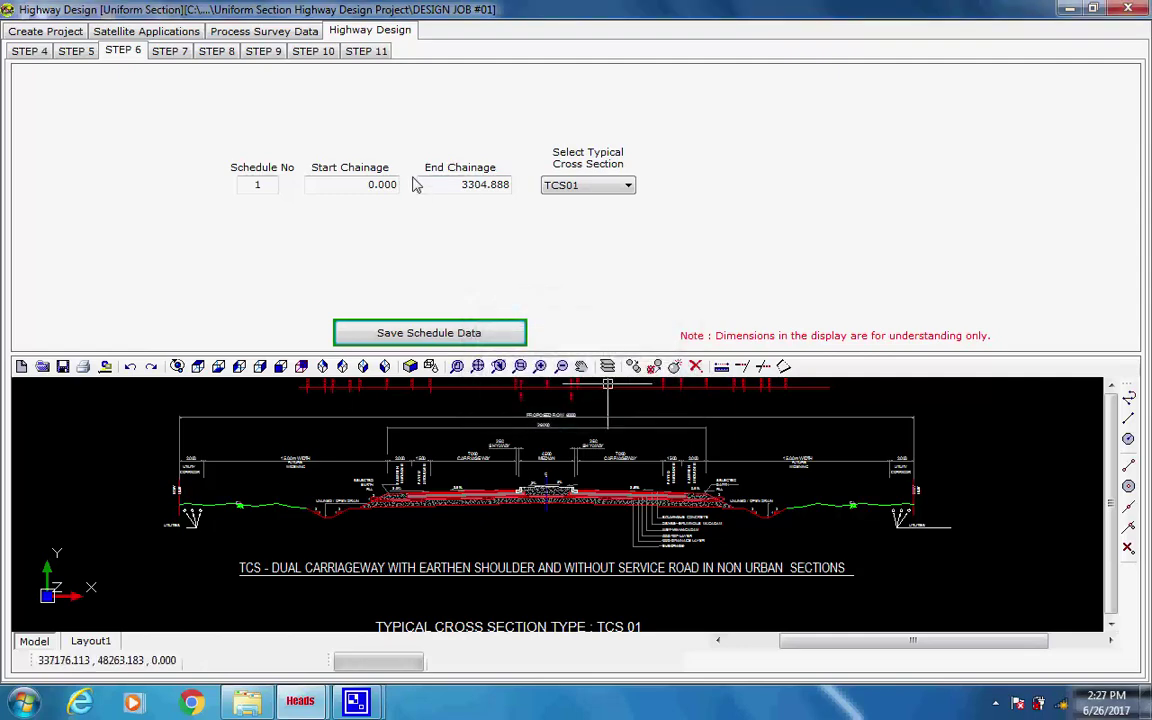
Review the median and shyness edge string distances and heights in the TCS01 cross section definition of STEP 7
click(170, 51)
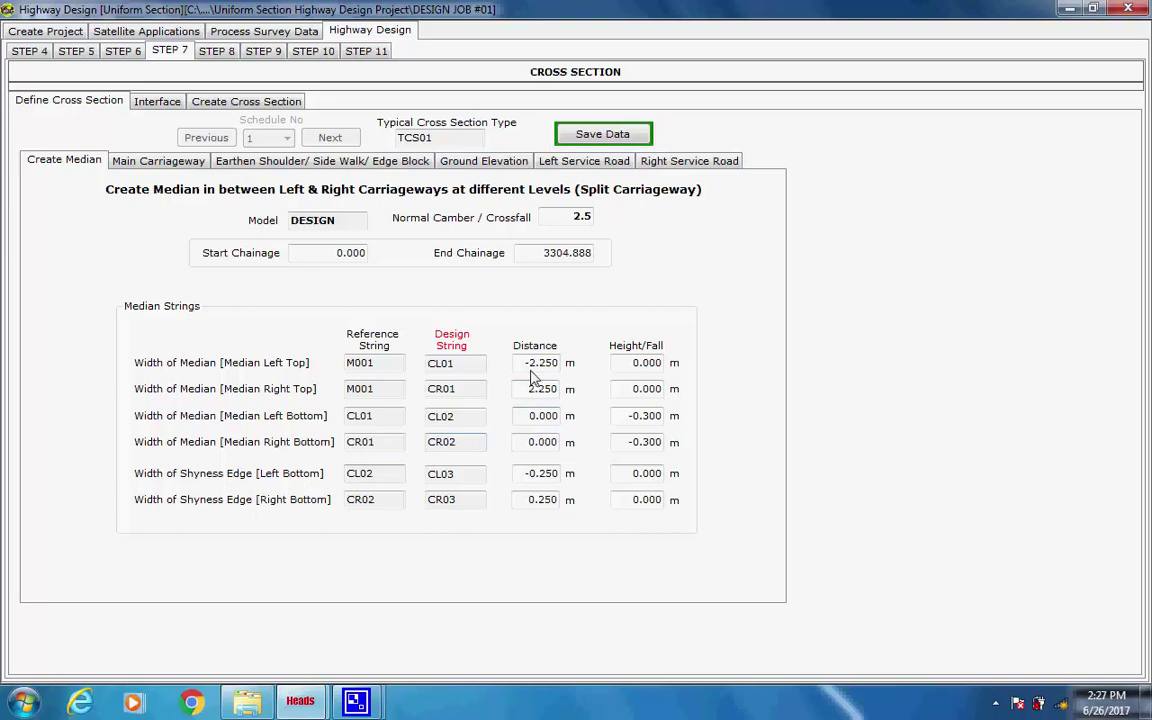
click(646, 365)
click(530, 364)
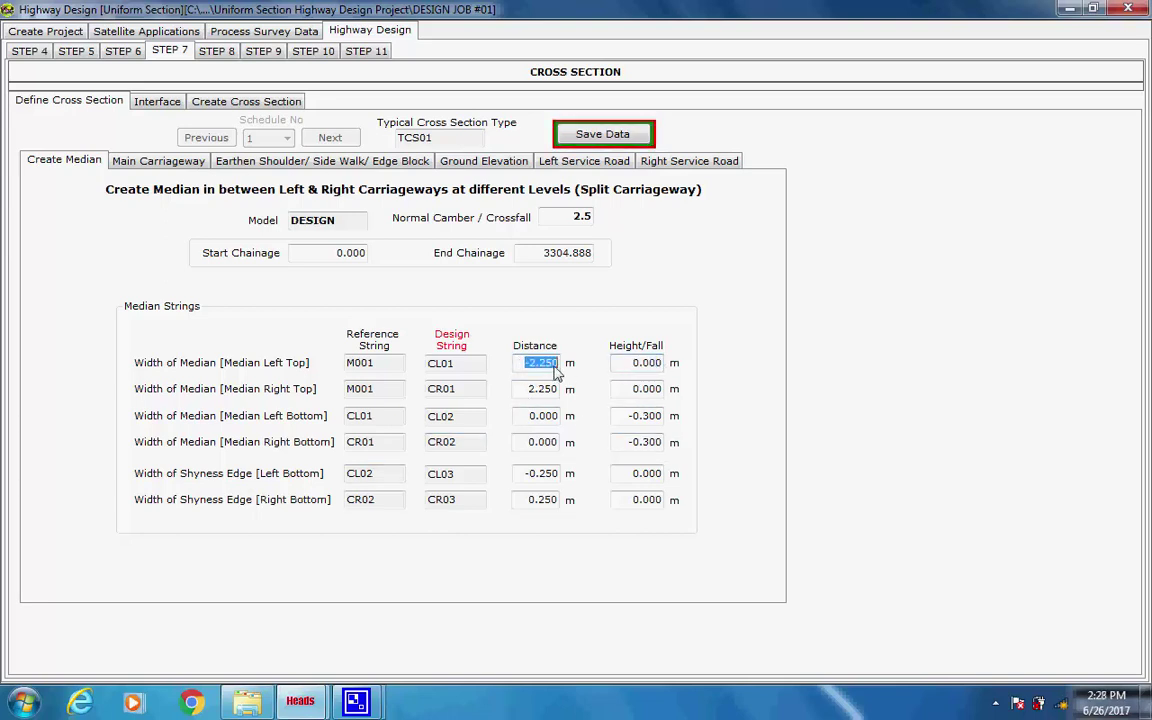
click(540, 390)
click(646, 390)
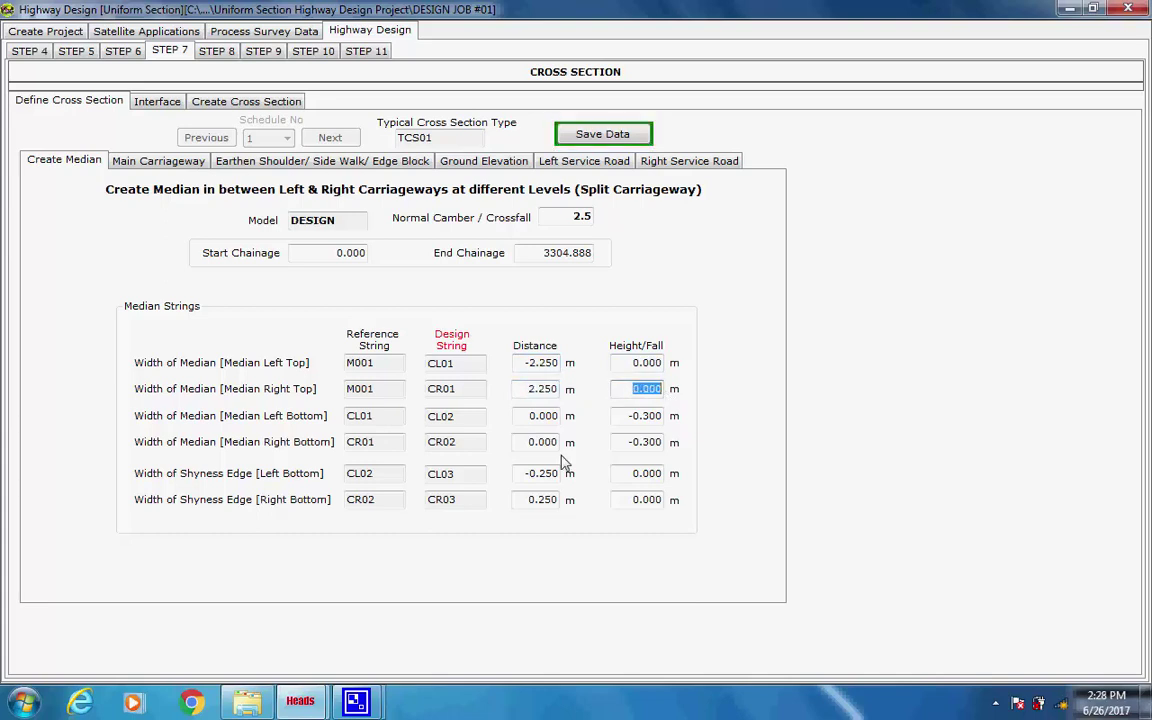
click(524, 476)
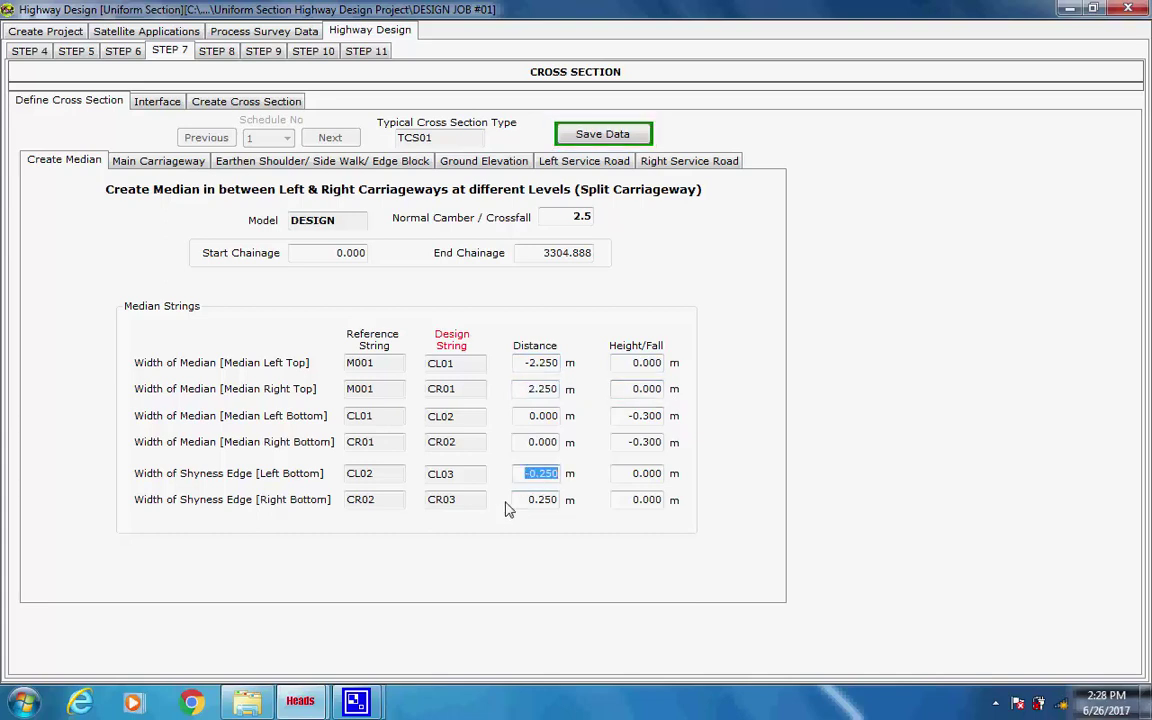
click(562, 506)
key(End)
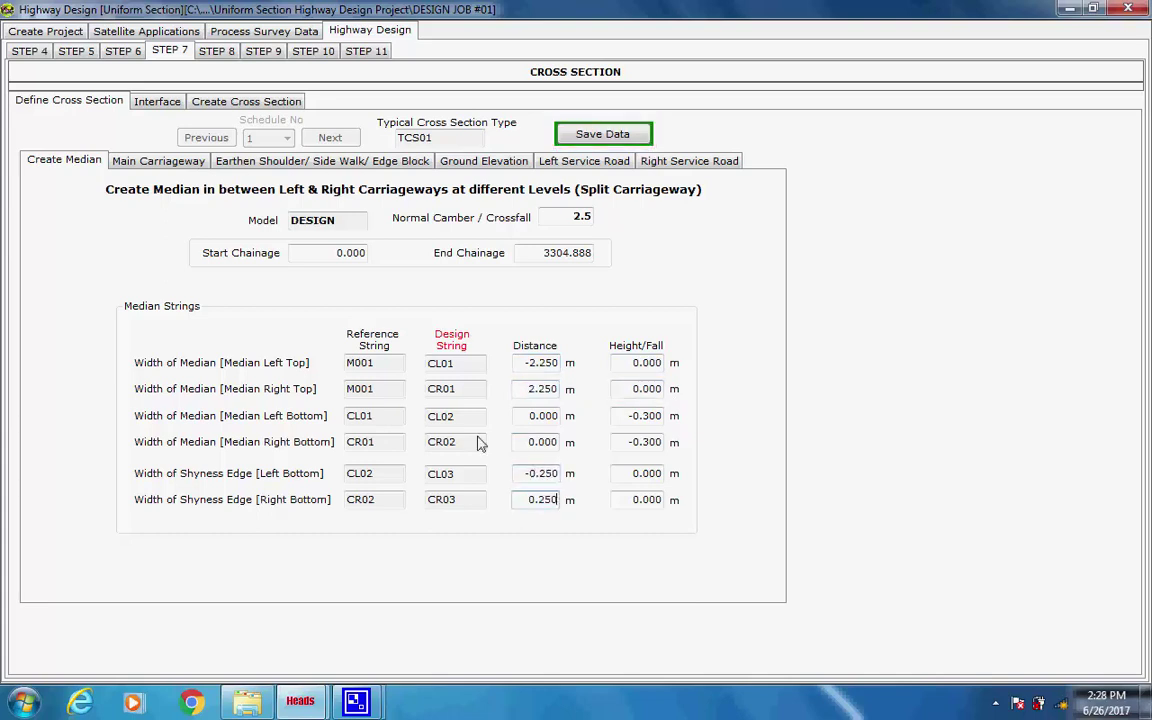
Review the main carriageway and paved shoulder edge distances defined for TCS01
click(178, 164)
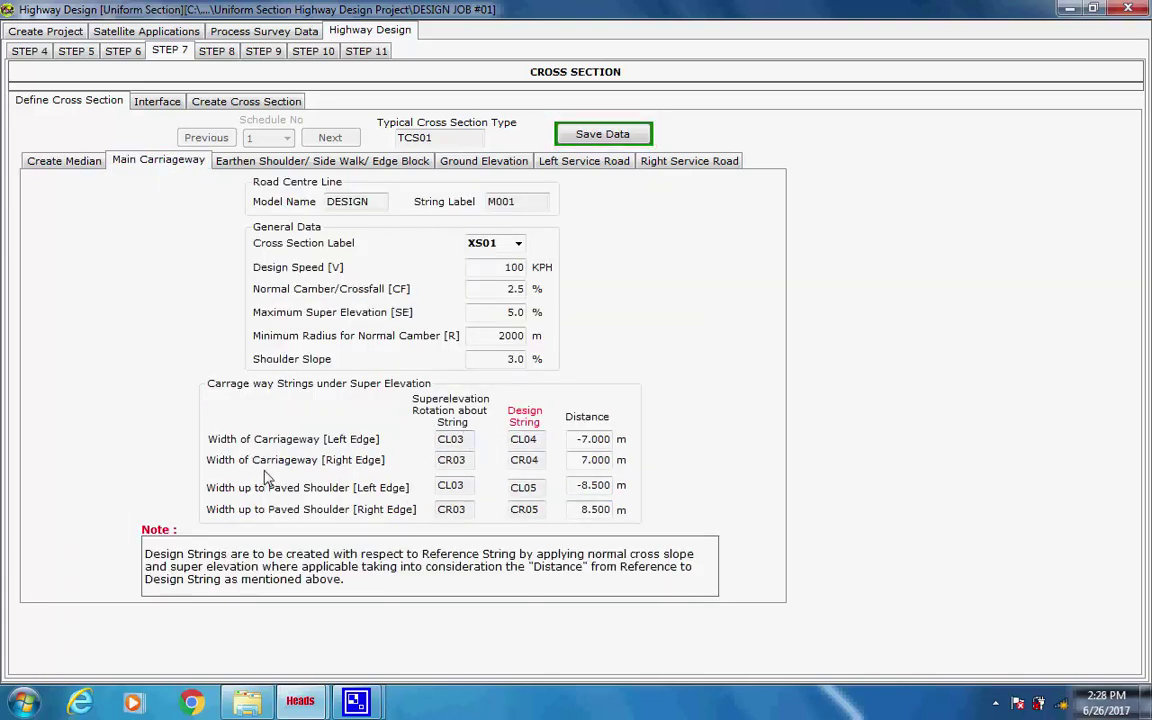
click(594, 441)
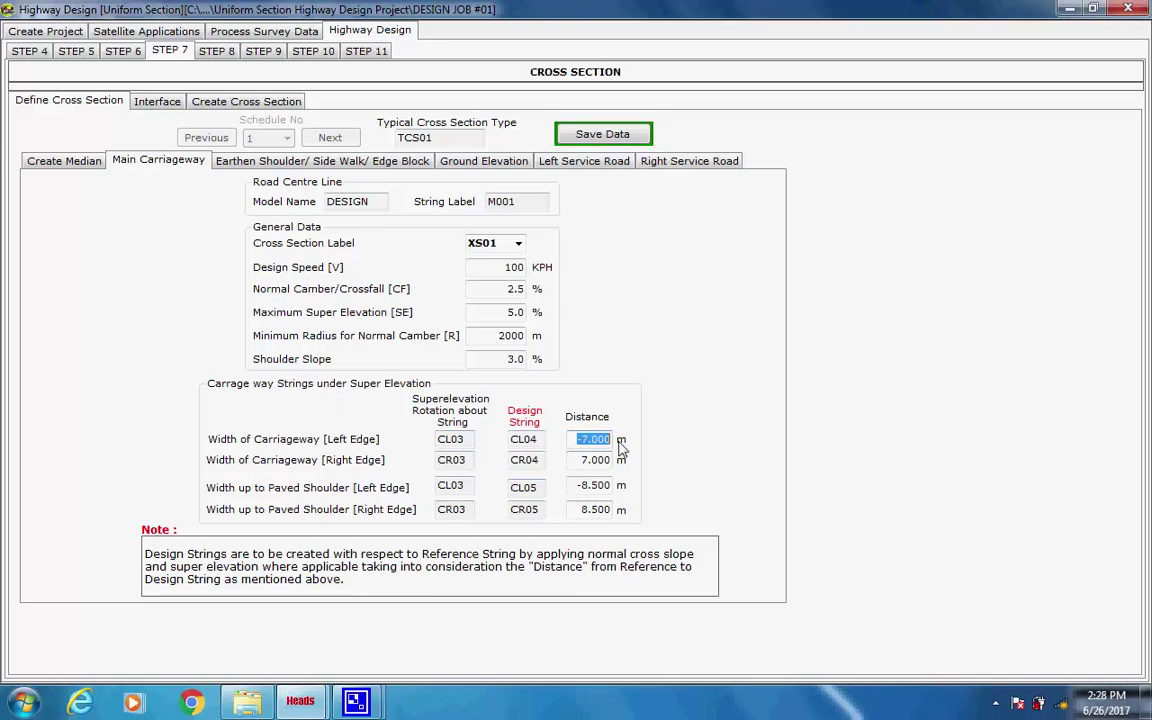
click(596, 461)
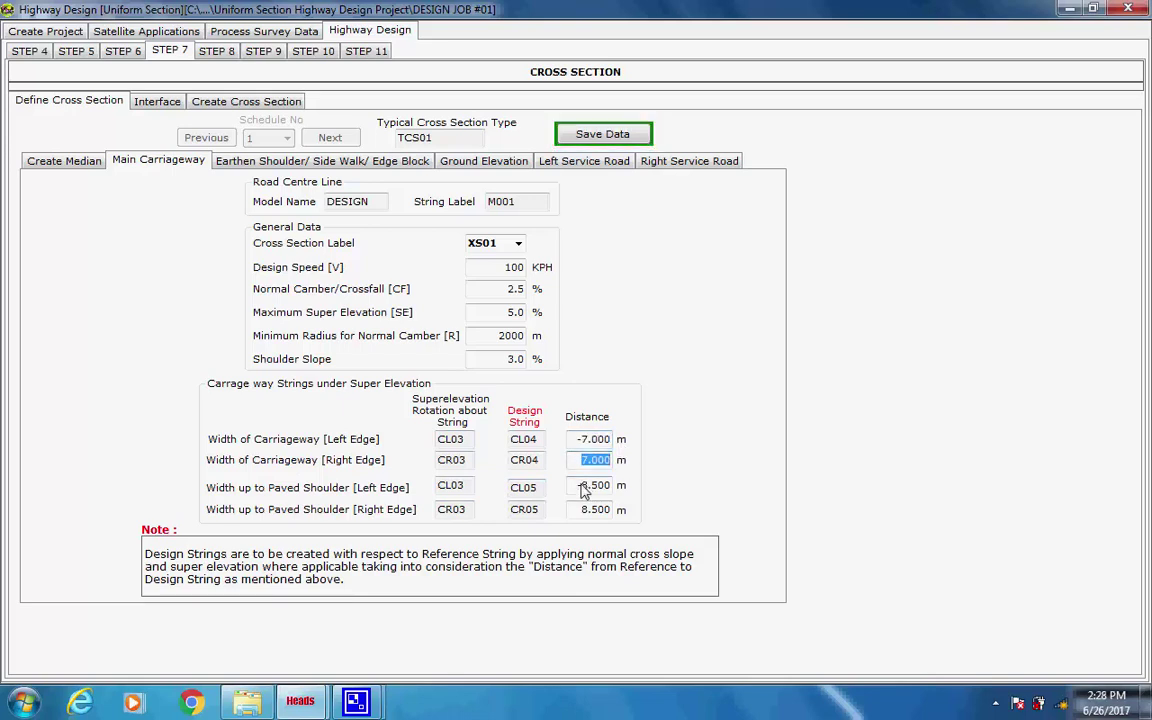
click(590, 487)
click(591, 512)
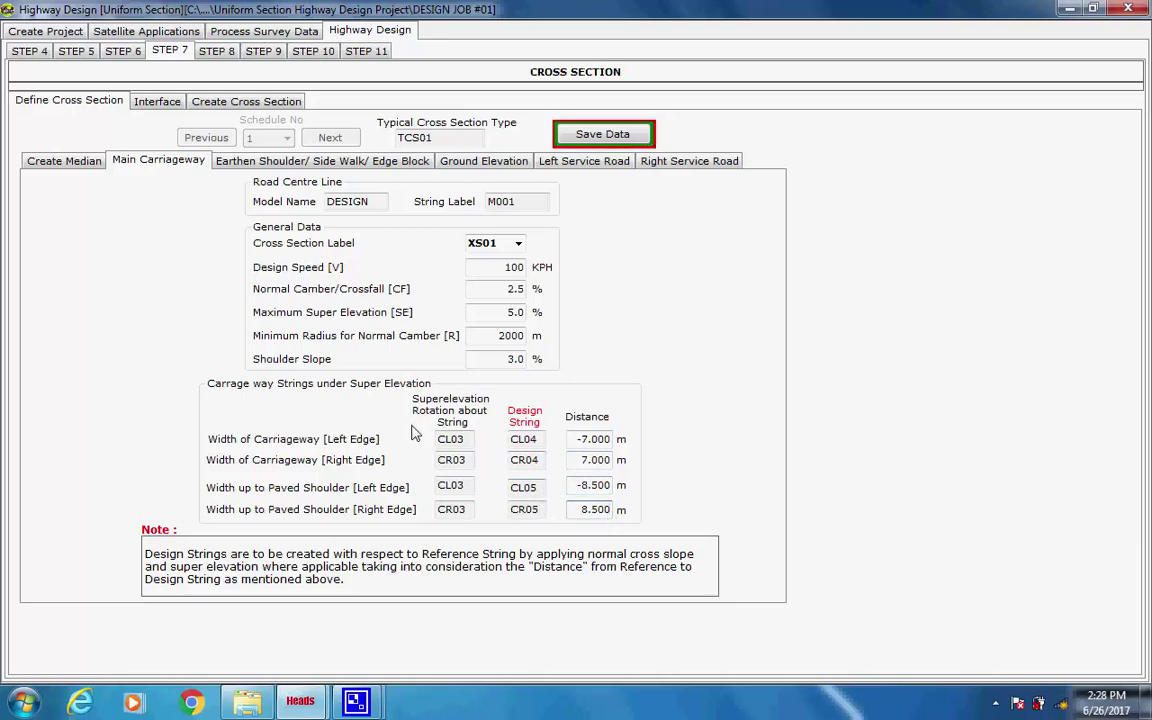
Review the TCS01 earthen shoulder distances, the ground elevation strings and the left and right service road data
click(258, 163)
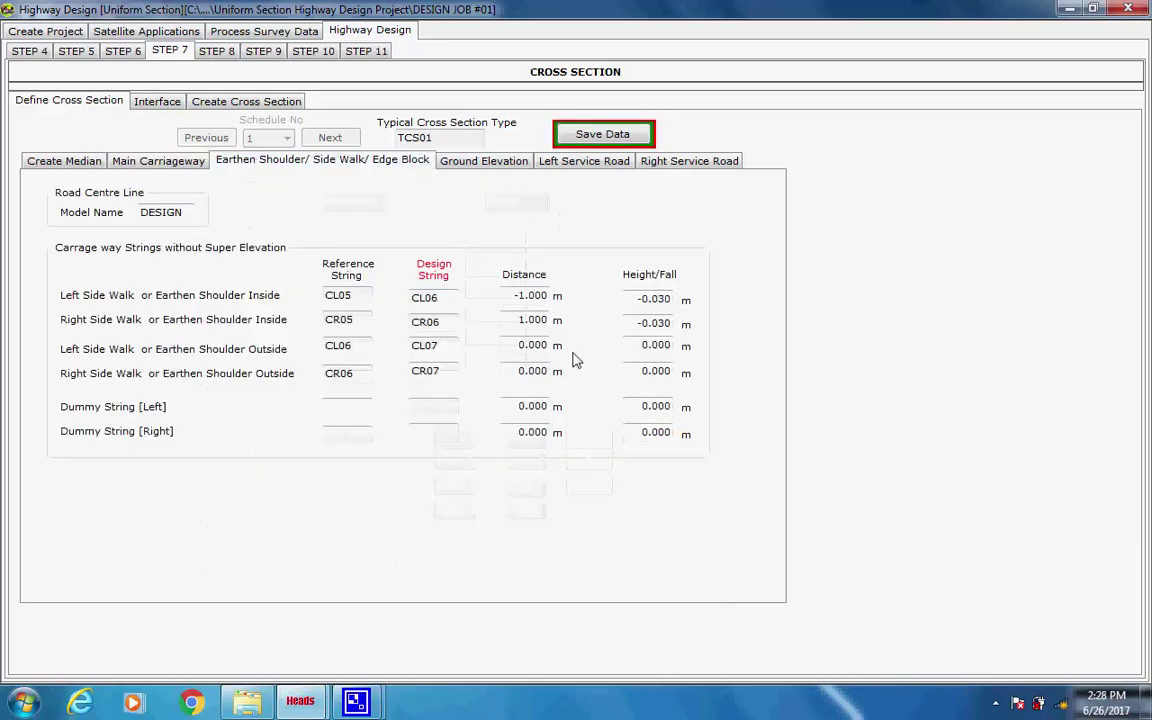
drag(514, 300, 543, 326)
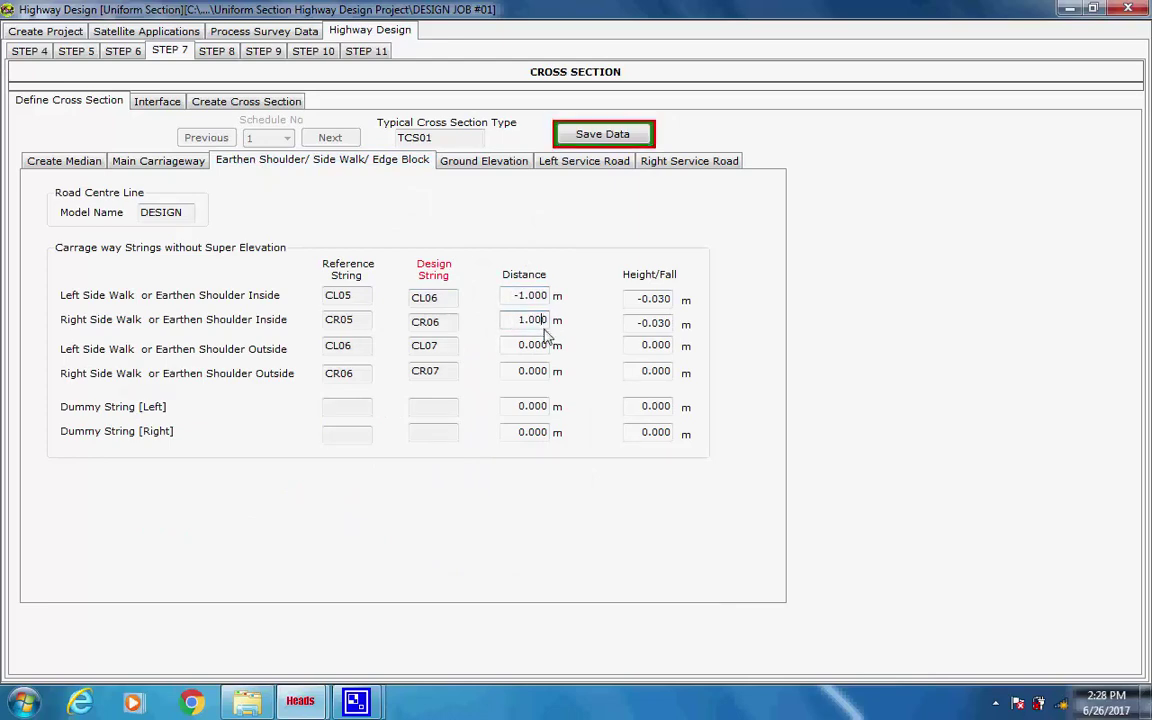
click(485, 161)
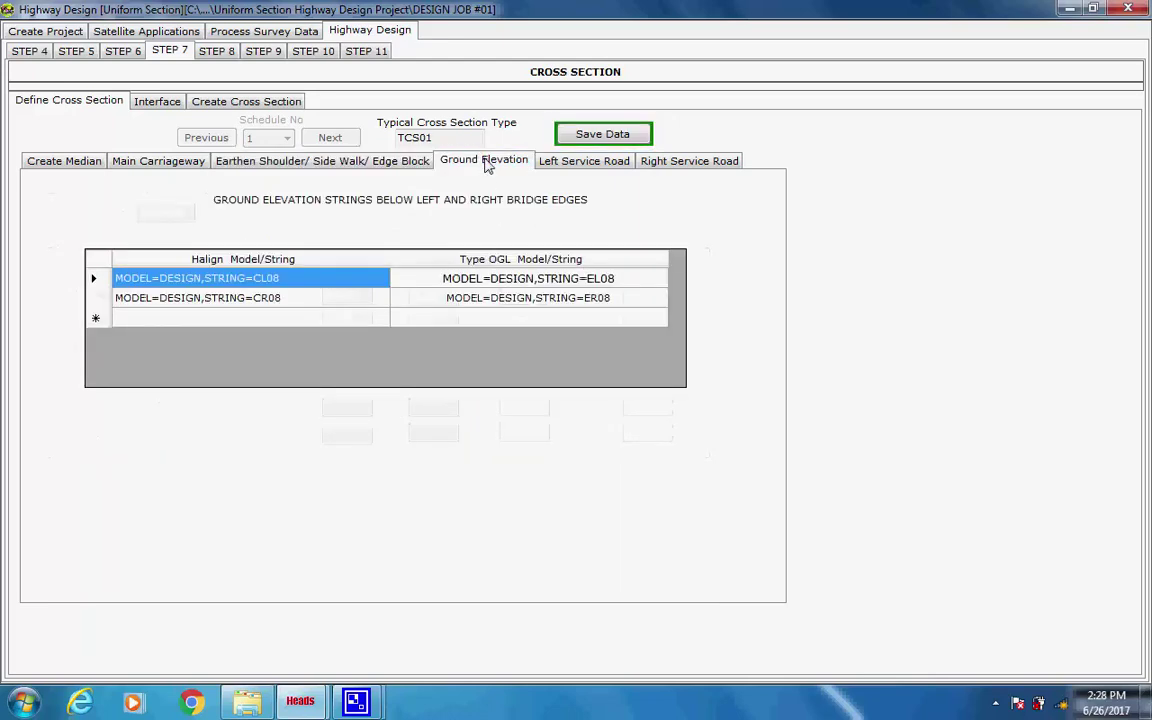
click(592, 164)
click(668, 166)
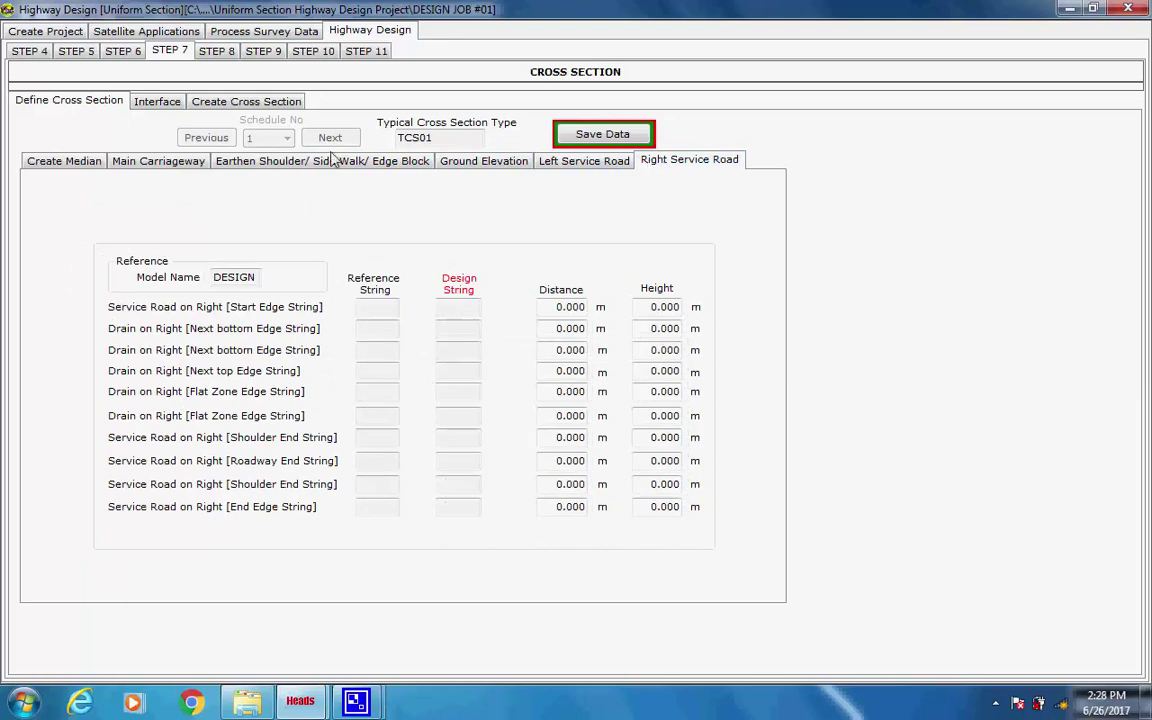
Review the interface data and interface note for design string I001, and save the TCS01 cross section data
click(160, 103)
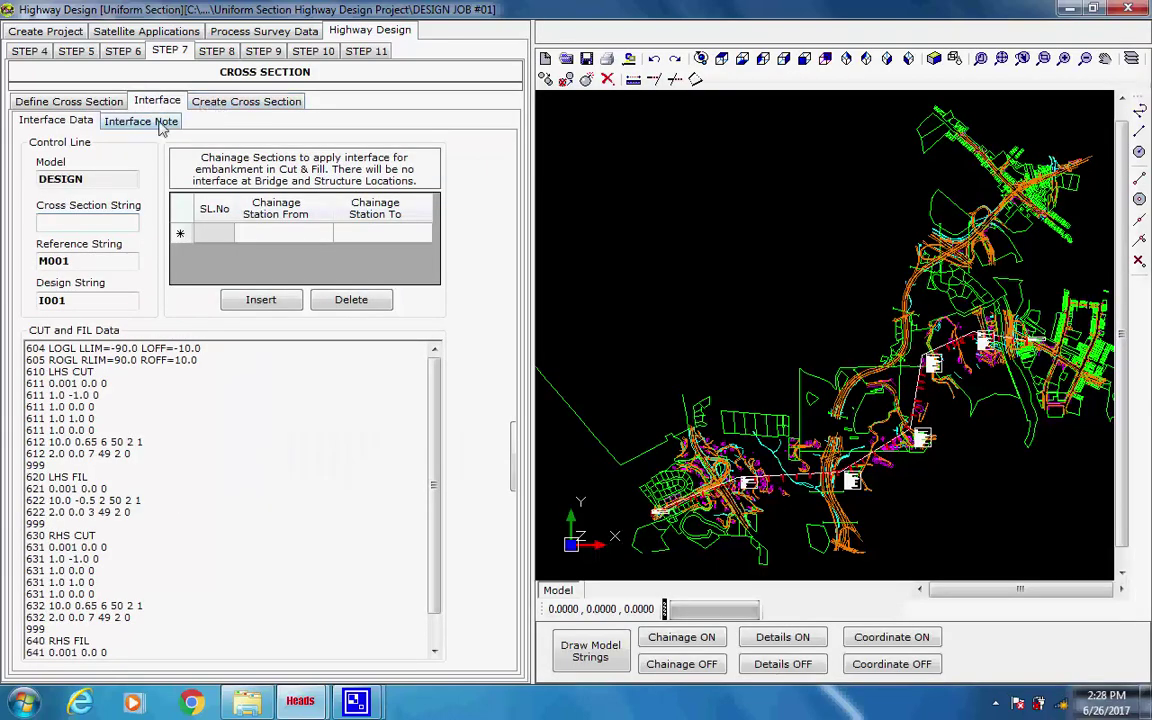
click(153, 124)
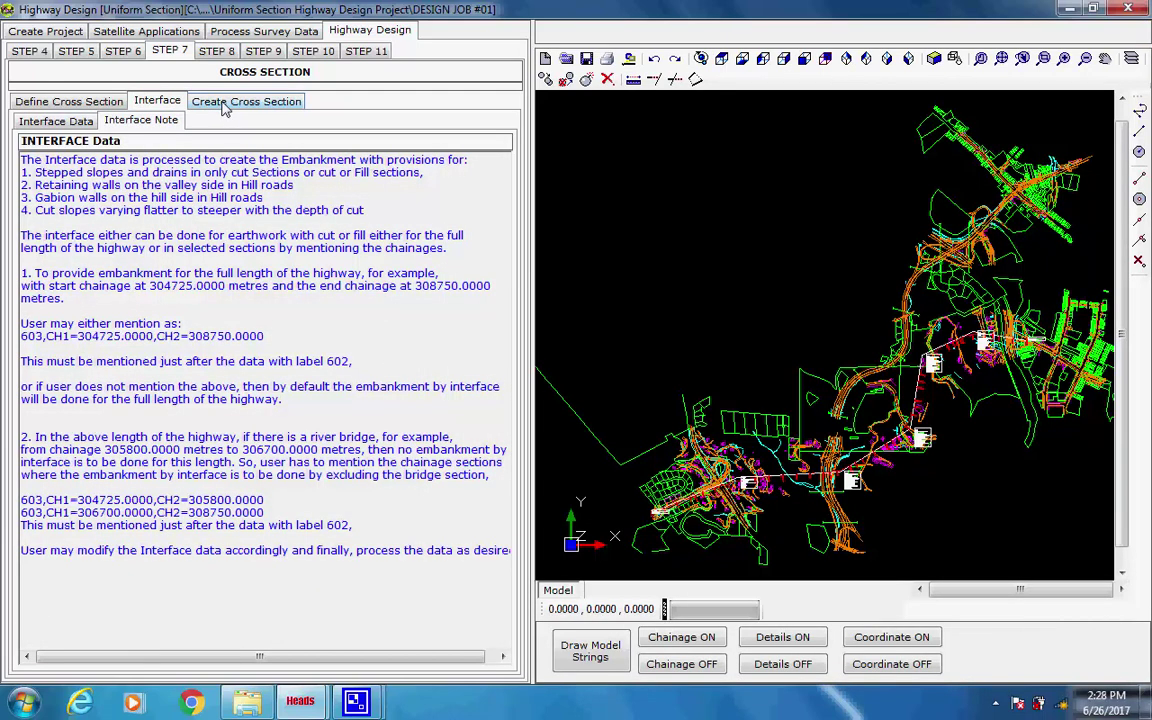
click(226, 103)
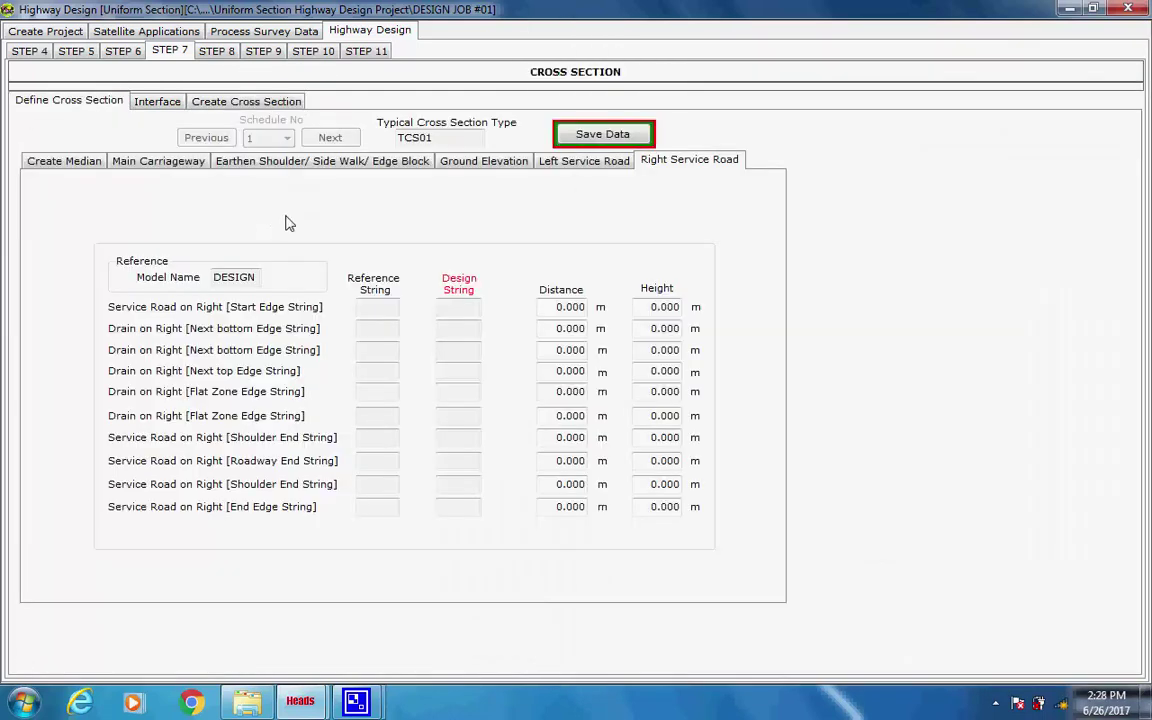
click(587, 138)
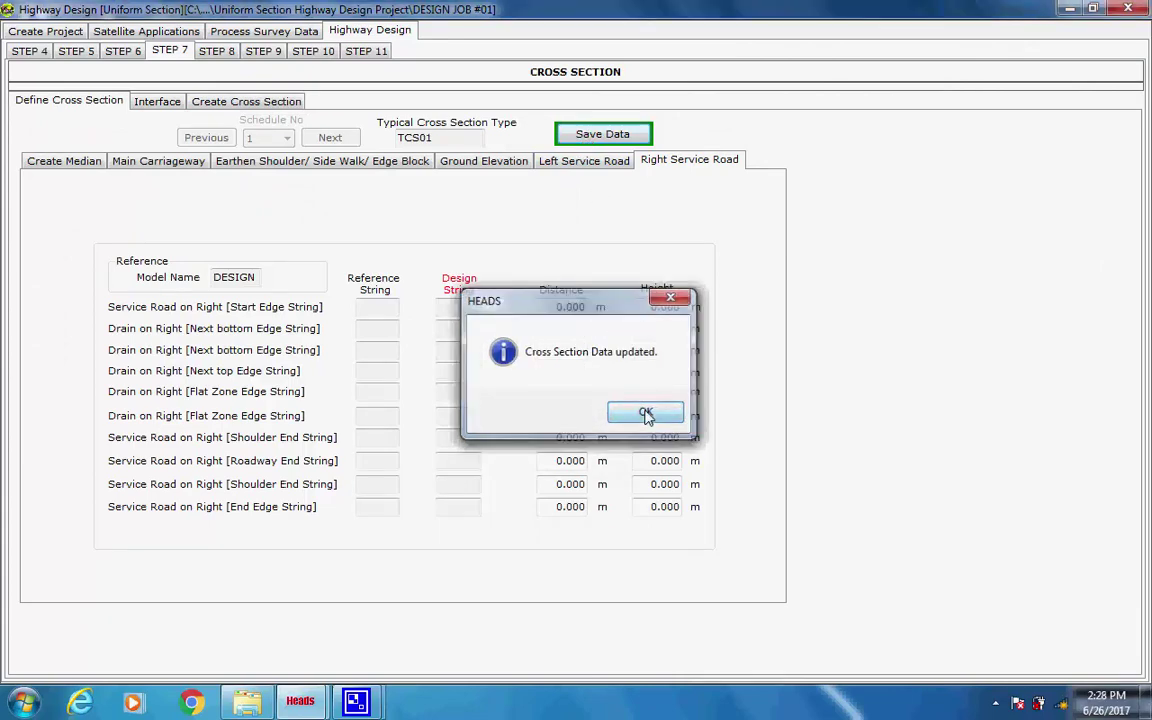
click(646, 411)
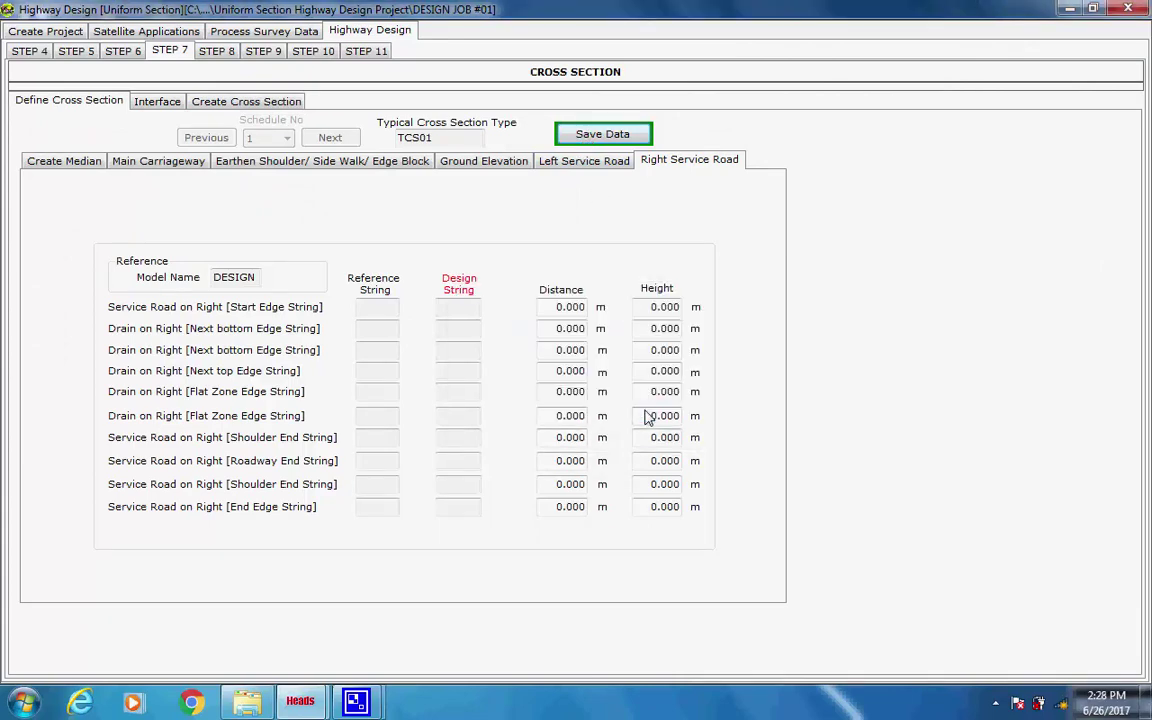
Start processing all items of the cross section data and run the first OFFSET item for the cross section strings
click(157, 102)
click(246, 101)
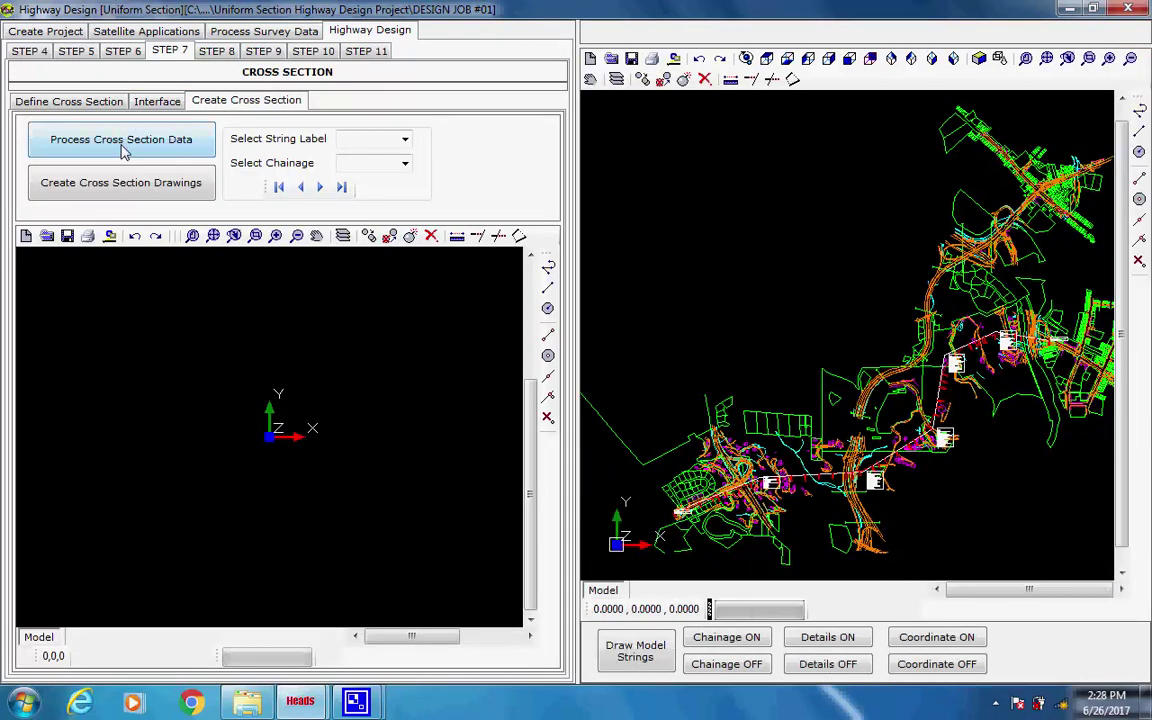
click(121, 141)
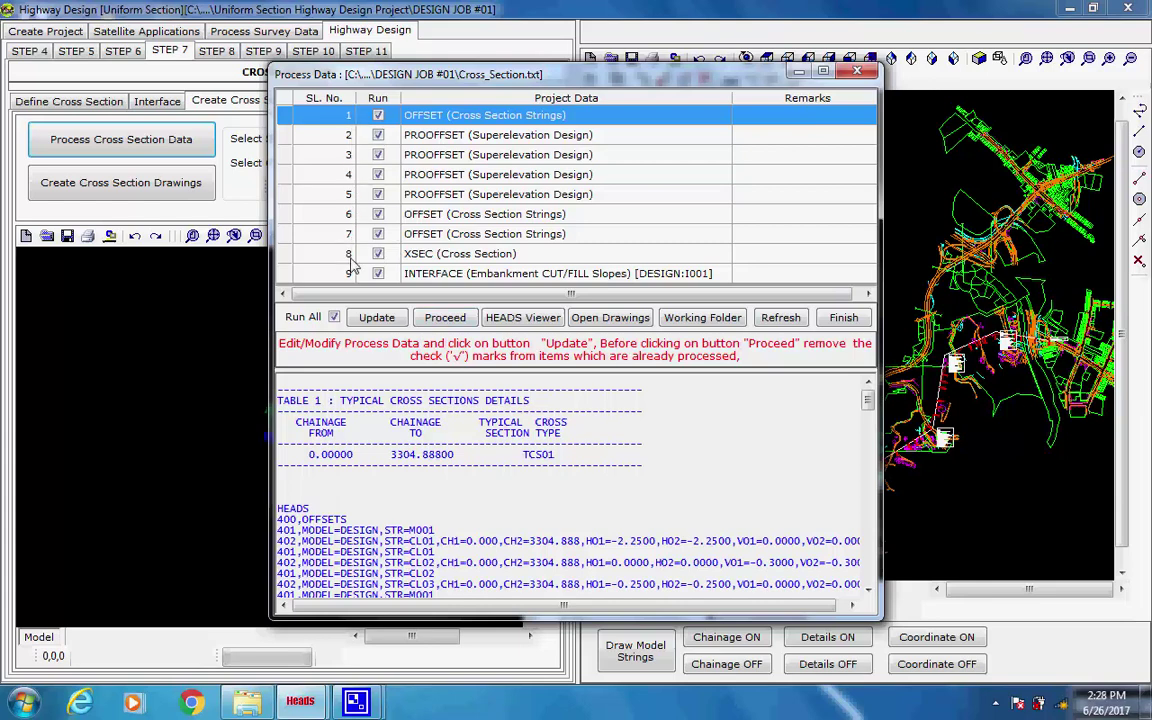
click(438, 320)
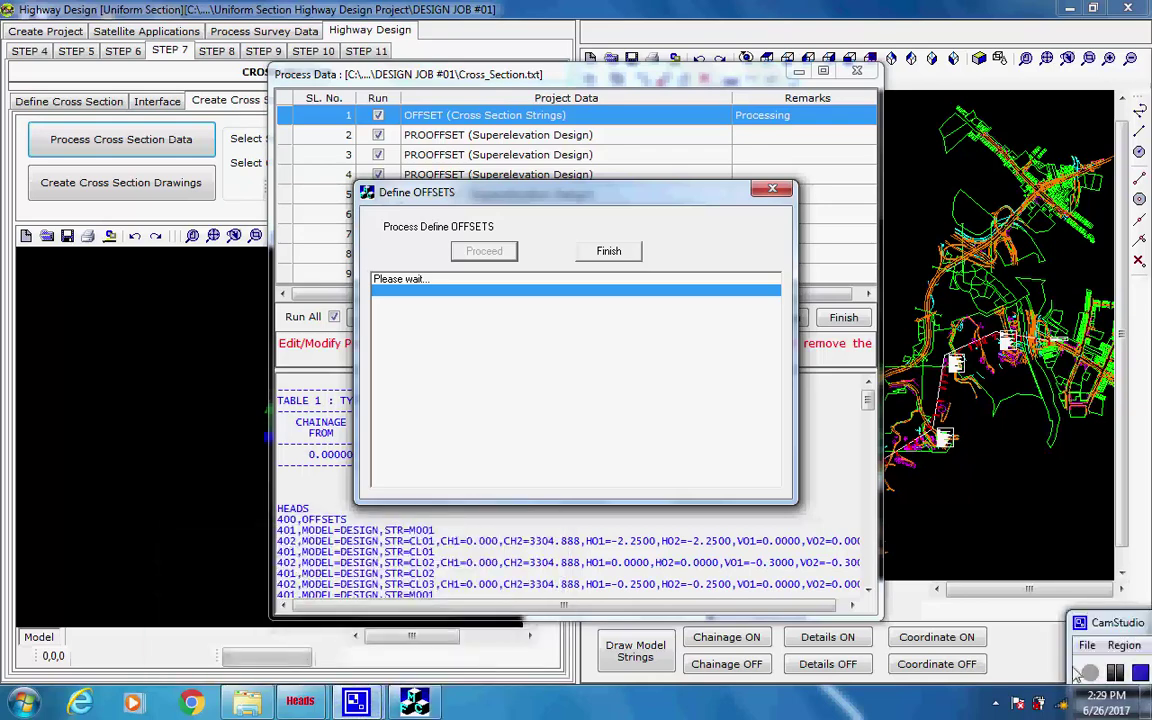
click(733, 391)
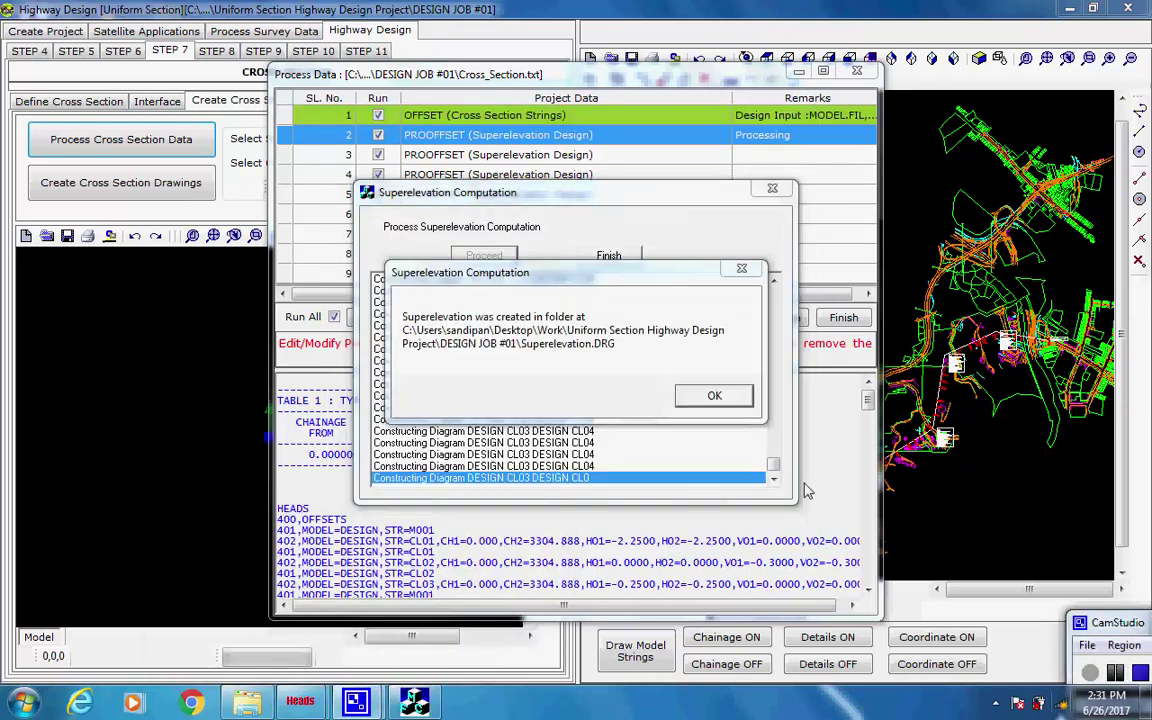
Process the four PROOFFSET superelevation design items of the cross section data
click(712, 396)
click(484, 255)
click(712, 396)
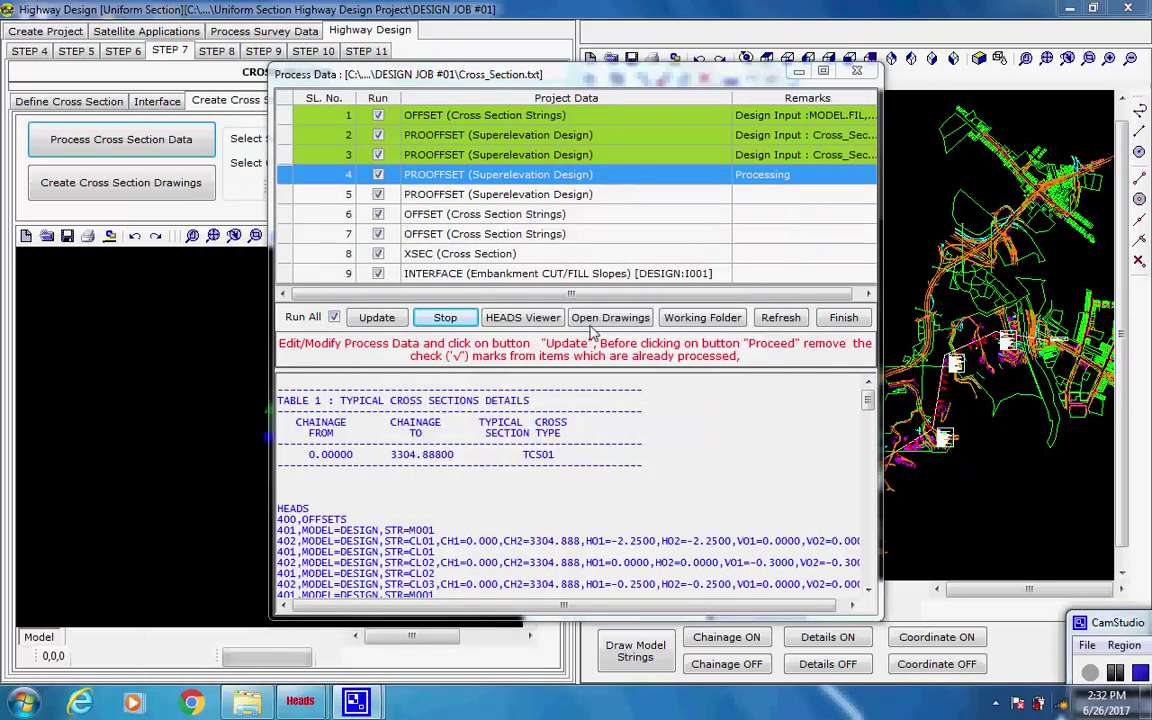
click(484, 255)
click(714, 395)
click(484, 255)
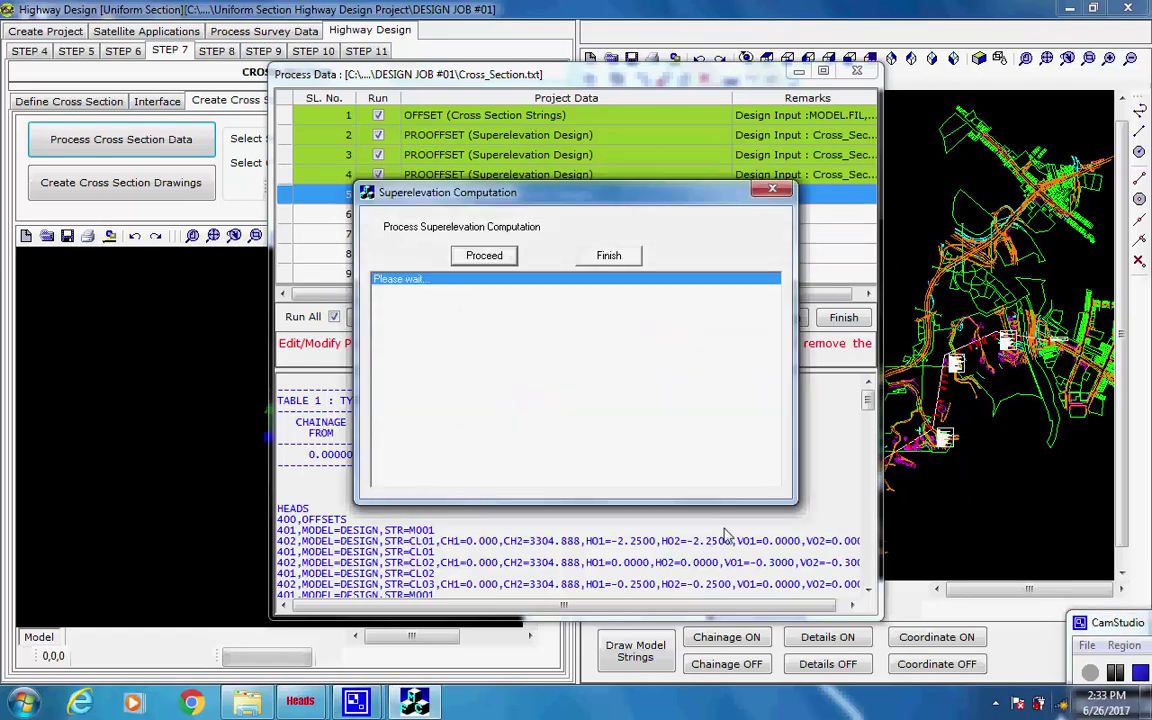
click(712, 394)
Process the two remaining OFFSET items for the cross section strings
click(509, 258)
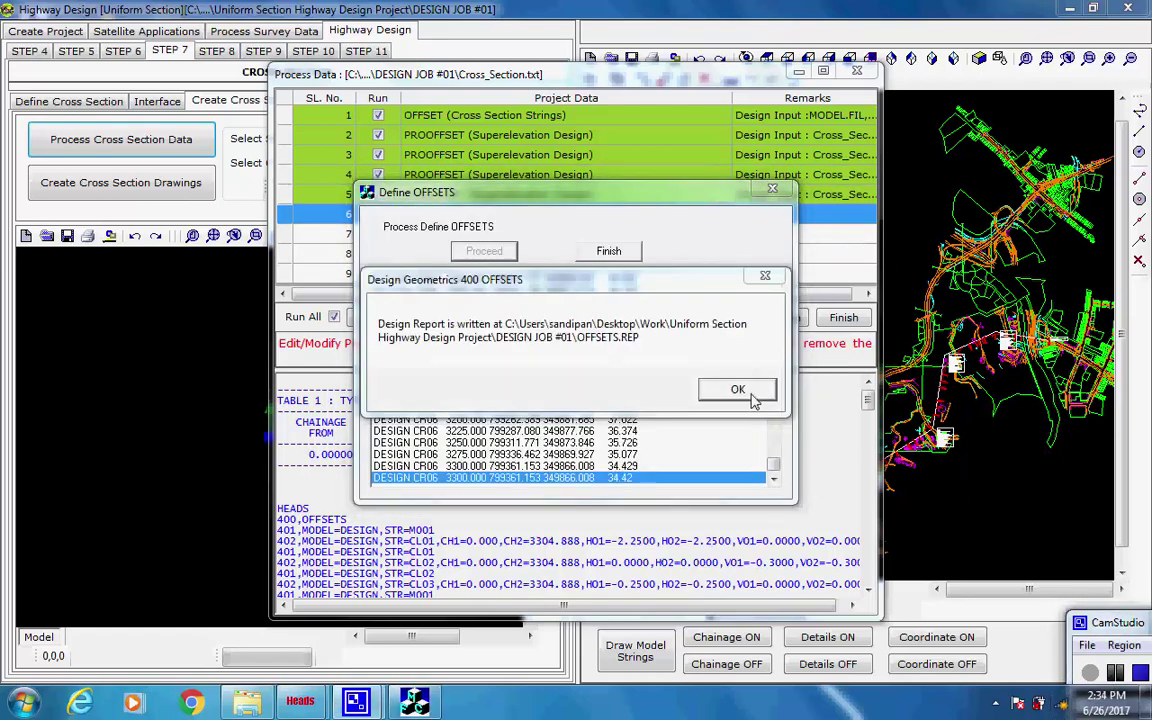
click(737, 391)
click(483, 253)
click(737, 391)
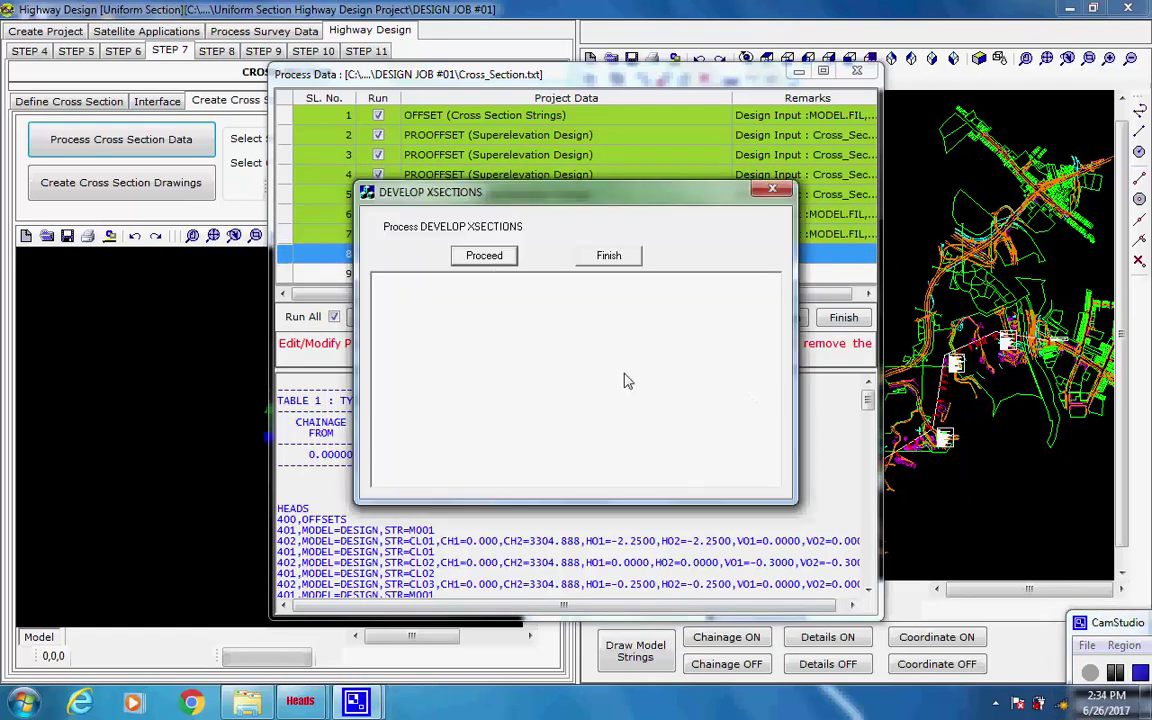
Process the XSEC item to develop the cross sections along string M001
click(722, 388)
click(731, 391)
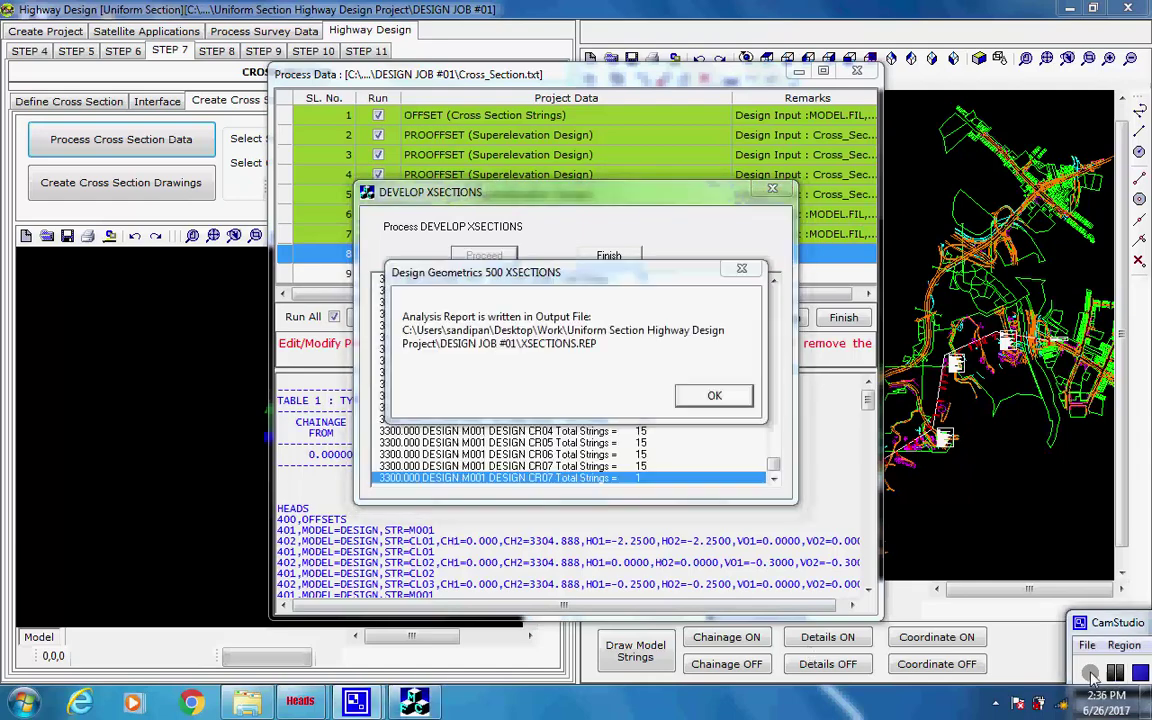
click(712, 393)
Process the INTERFACE item for the embankment cut and fill slopes of DESIGN string I001
click(509, 258)
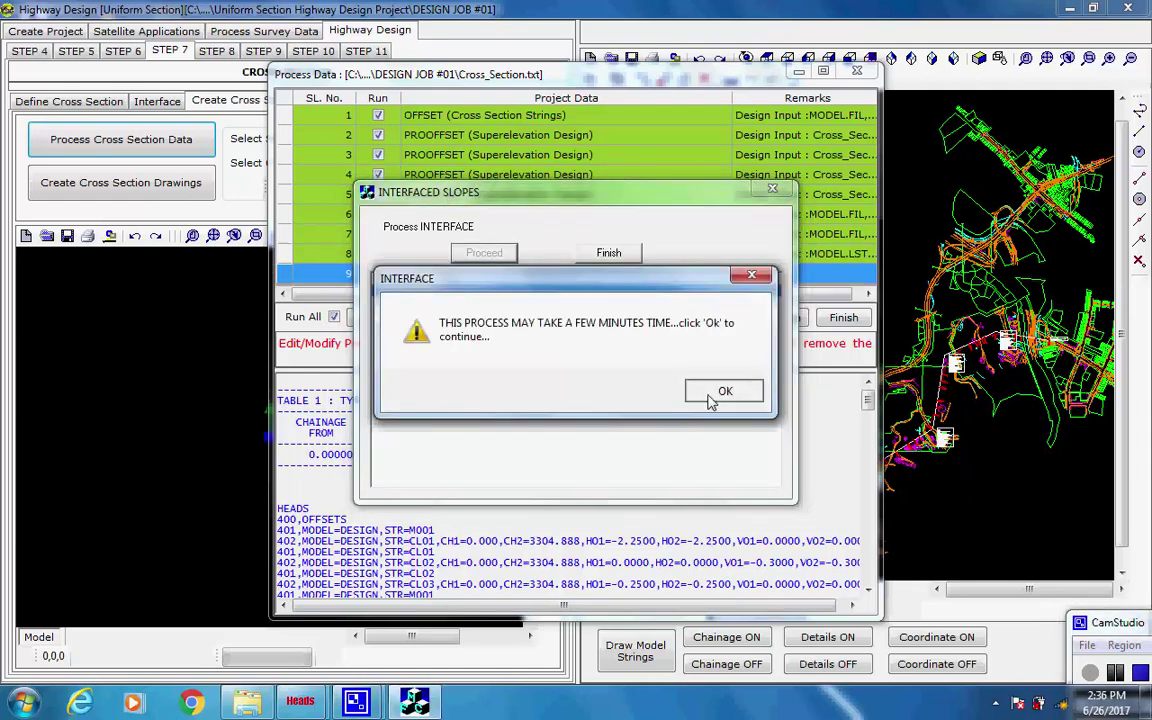
click(715, 398)
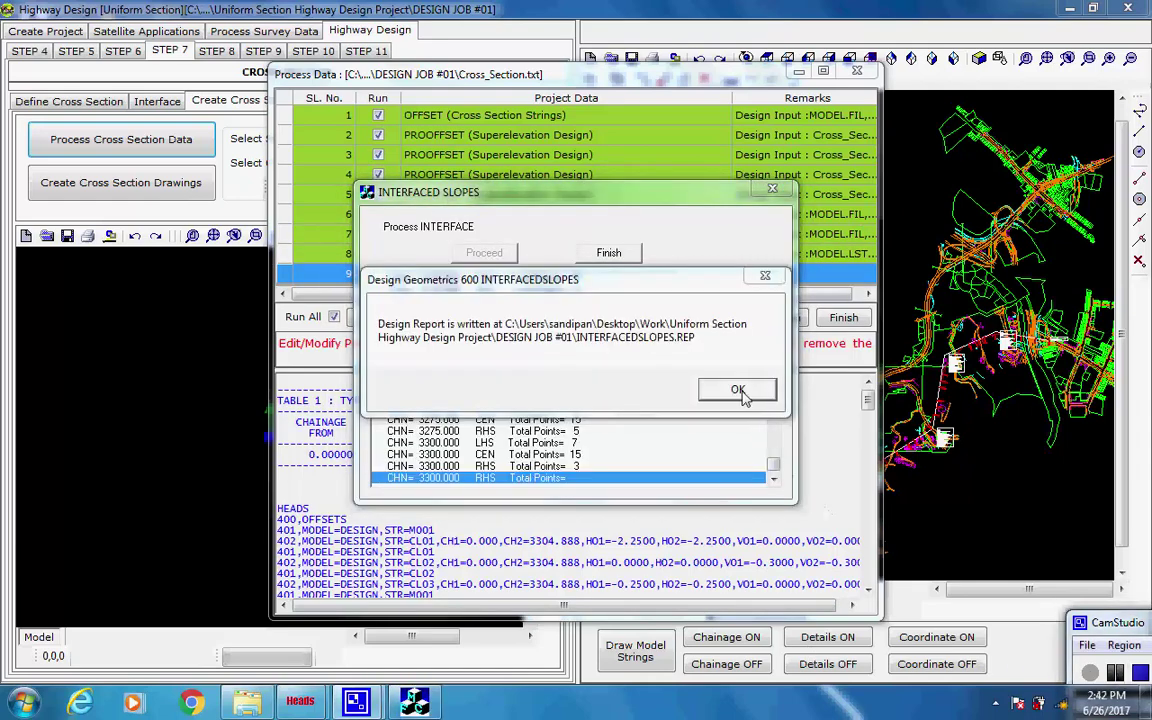
click(741, 391)
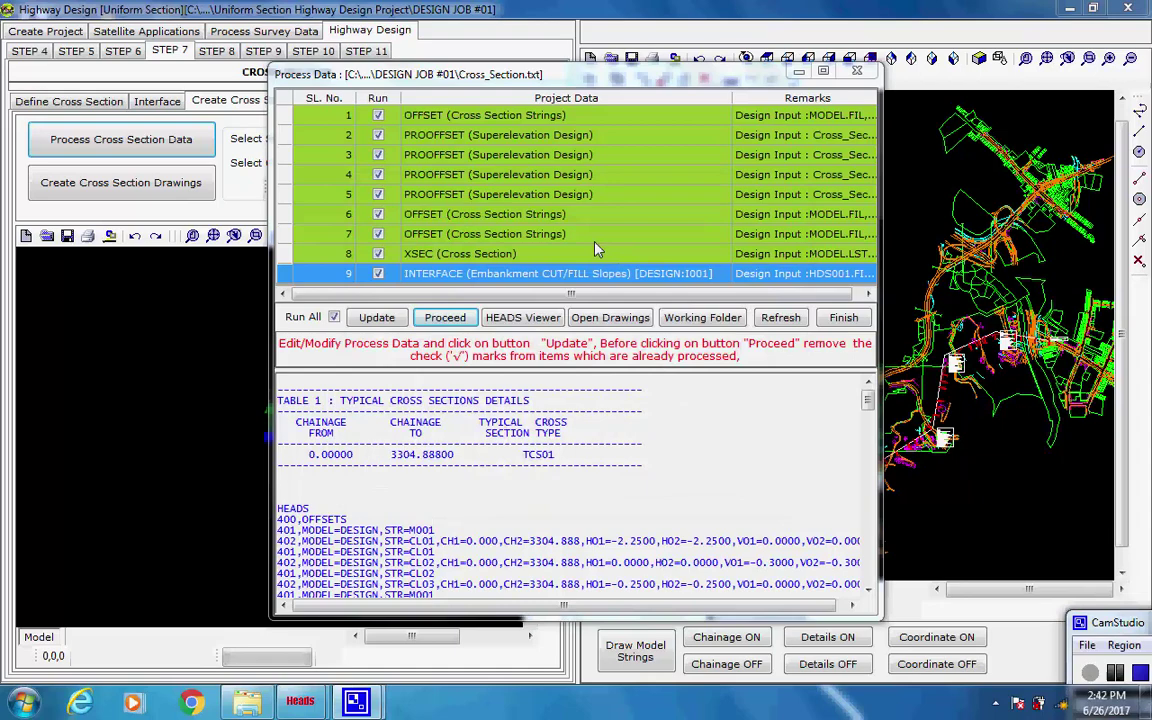
Finish the cross section processing and draw all listed DESIGN model strings, including the CL and CR strings, in the plan drawing
click(843, 317)
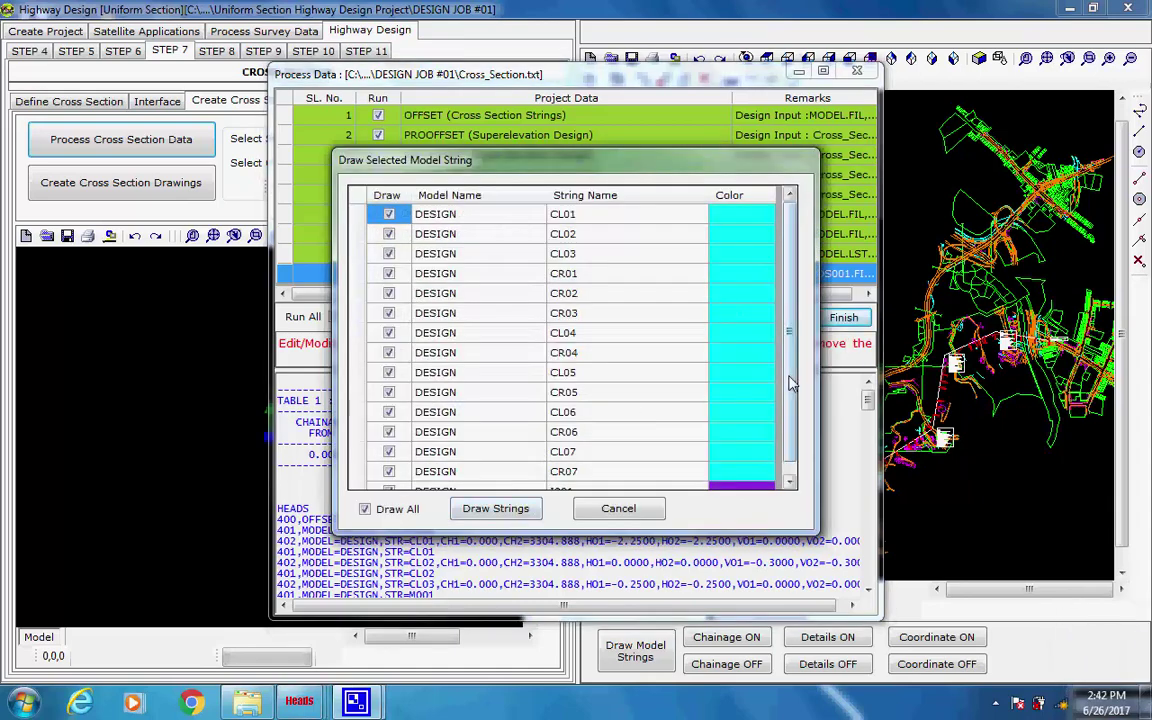
click(790, 466)
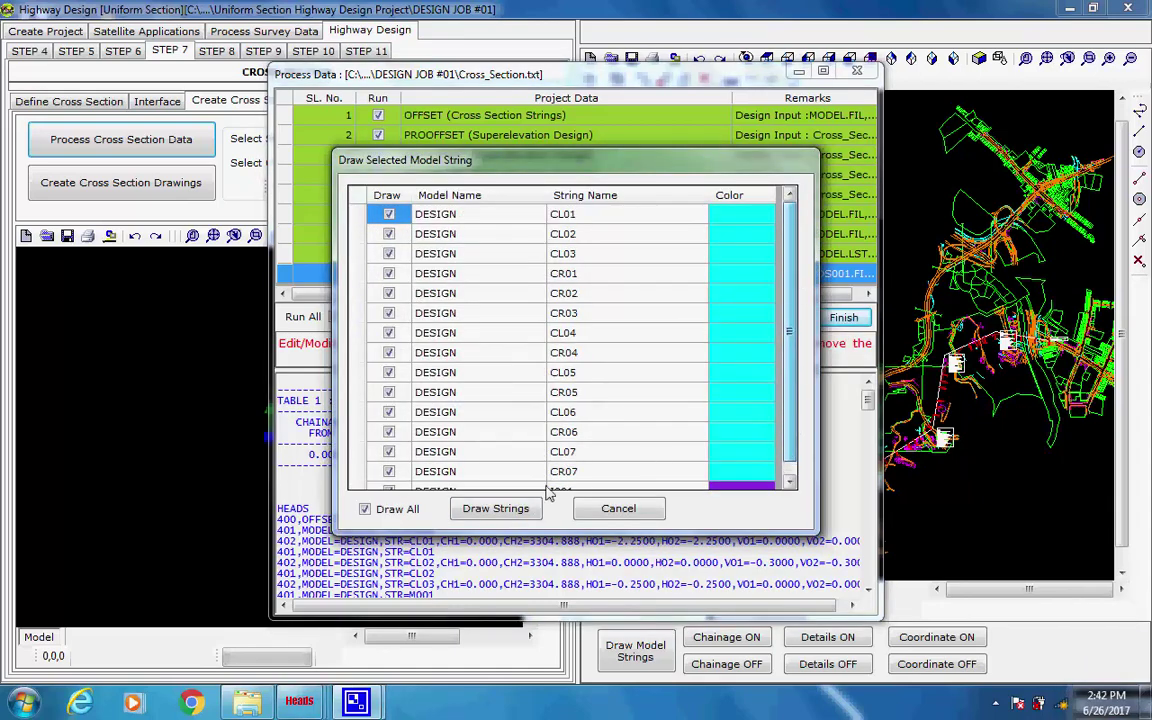
click(495, 508)
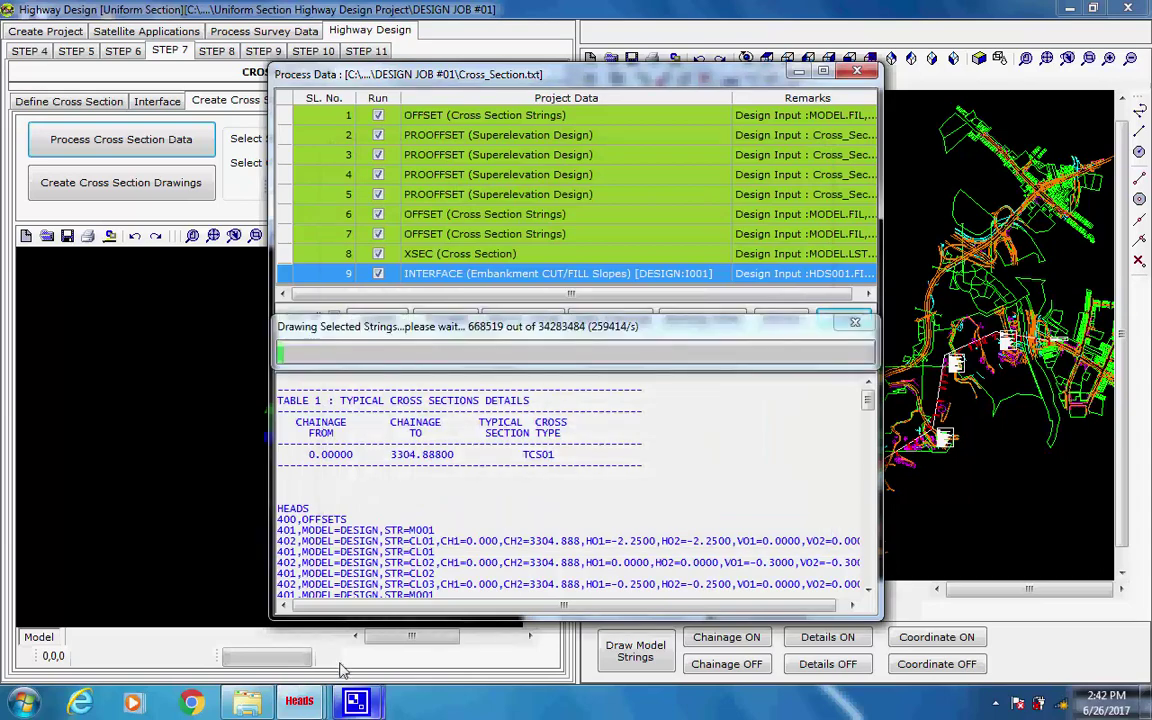
mouse_move(355, 700)
click(220, 595)
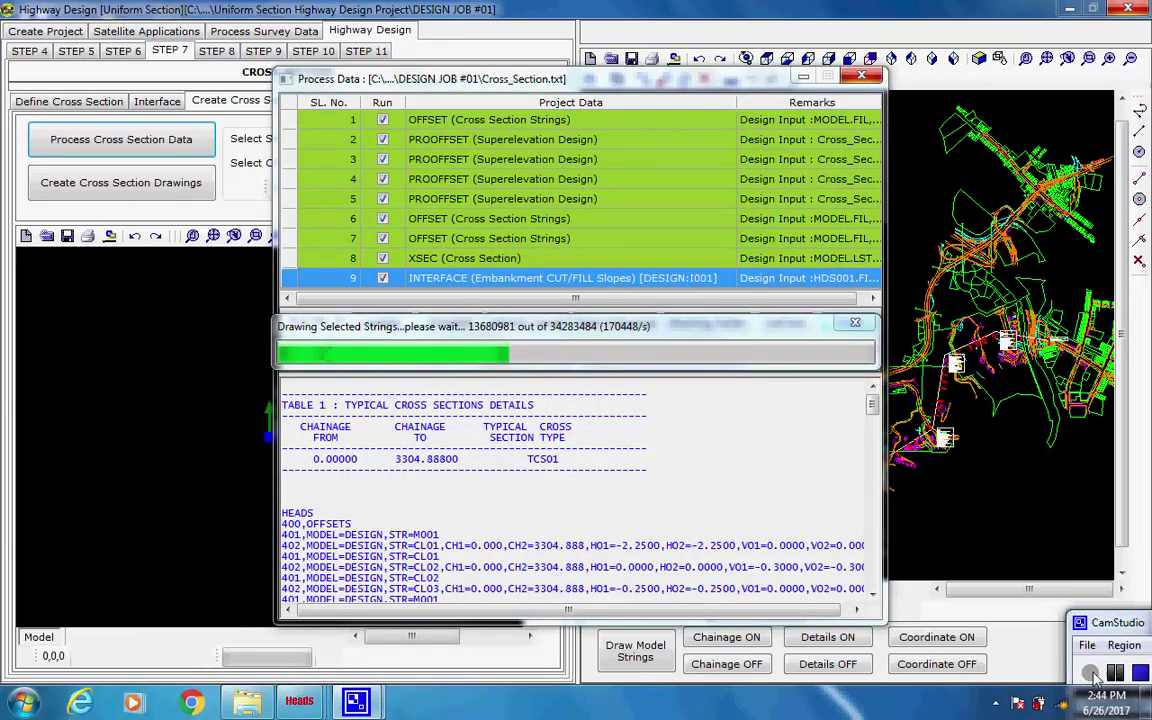
click(1116, 674)
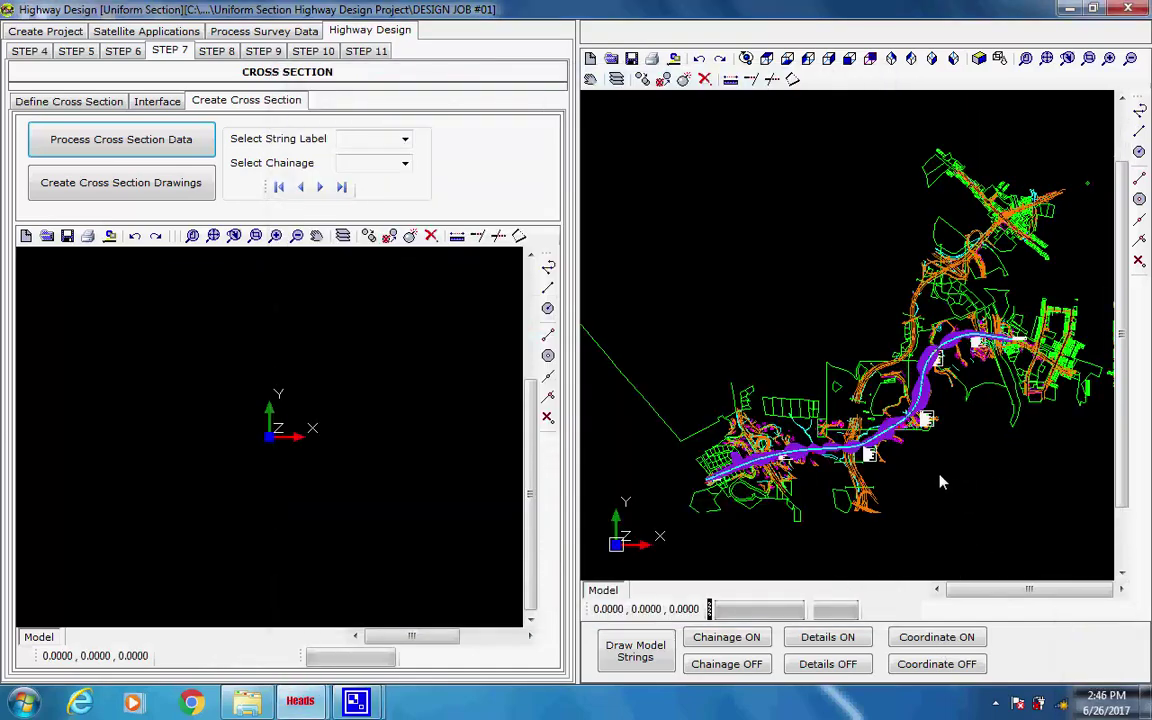
Examine the drawn carriageway strings and the purple cut and fill embankment interface along the highway alignment in the plan drawing
scroll(940, 483, up, 5)
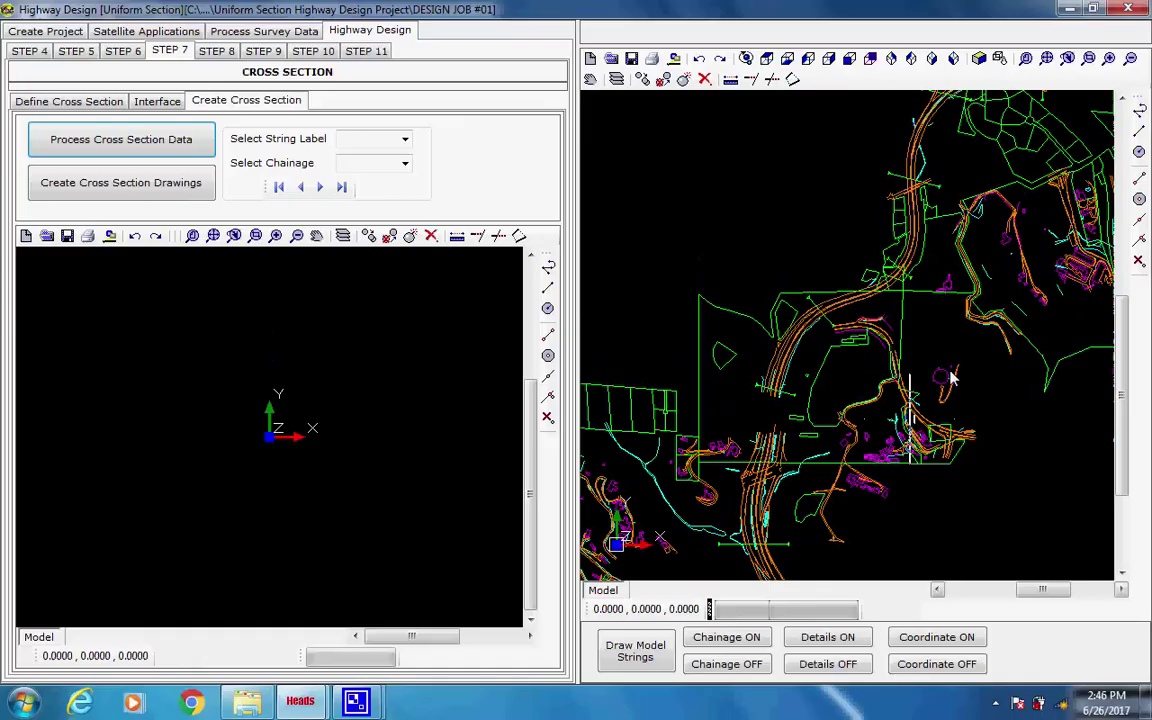
scroll(928, 437, up, 1)
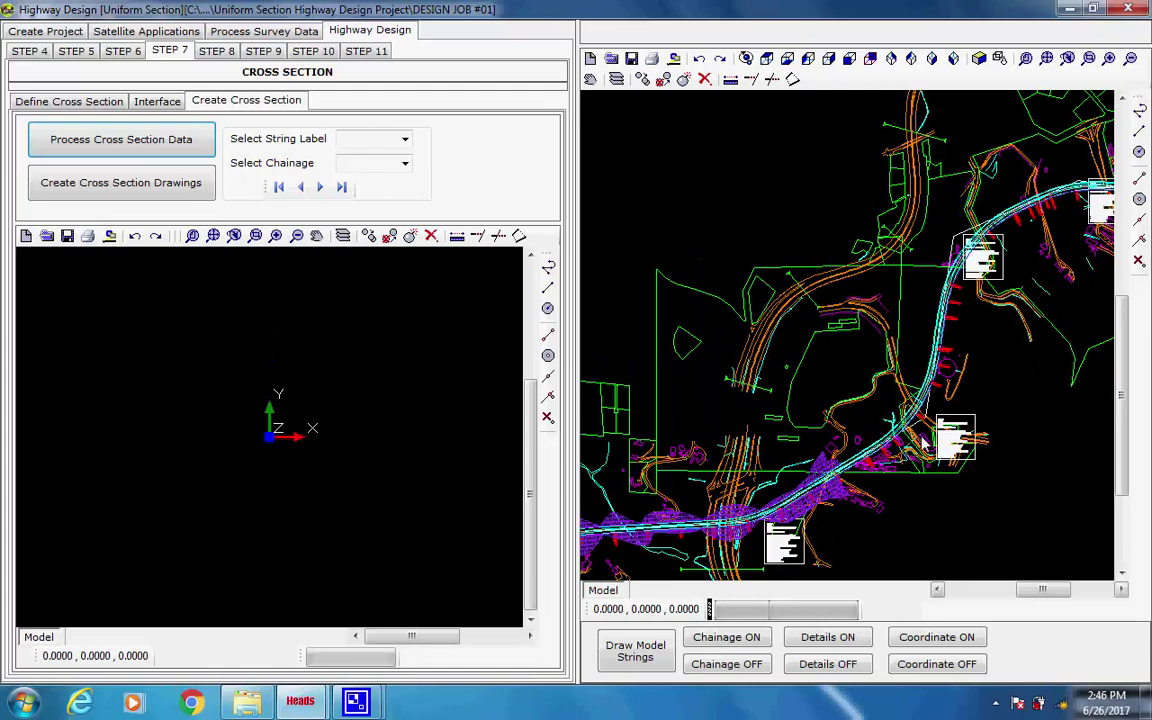
scroll(925, 437, up, 3)
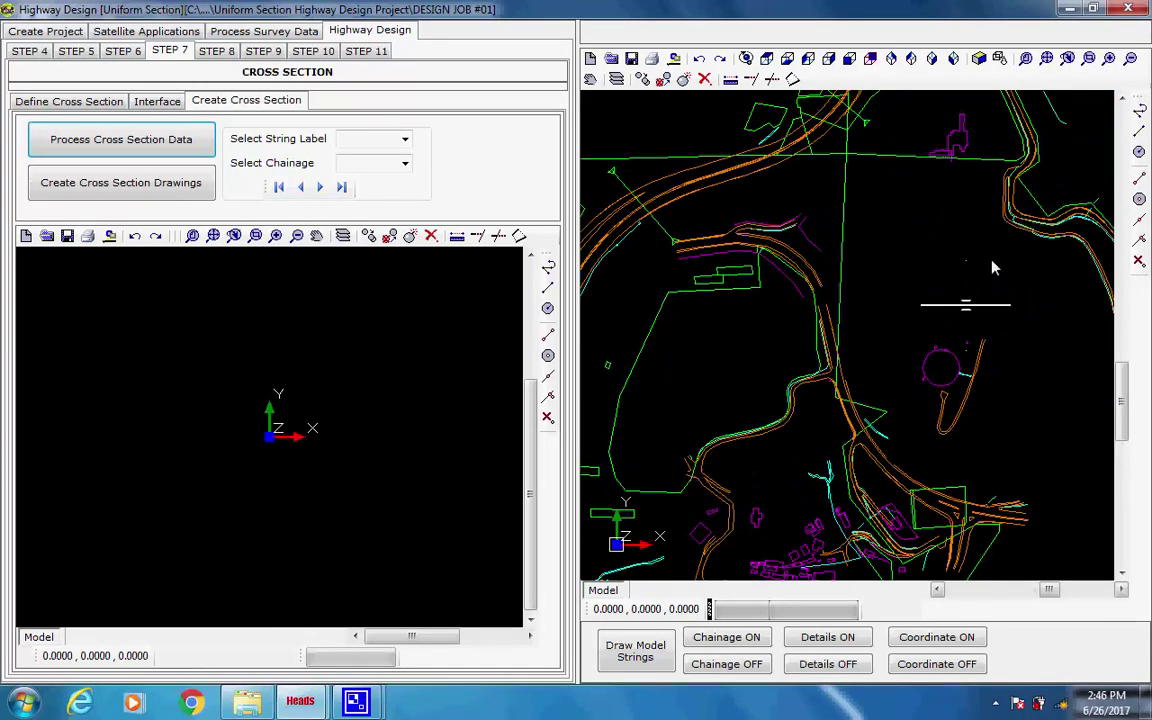
scroll(990, 260, up, 1)
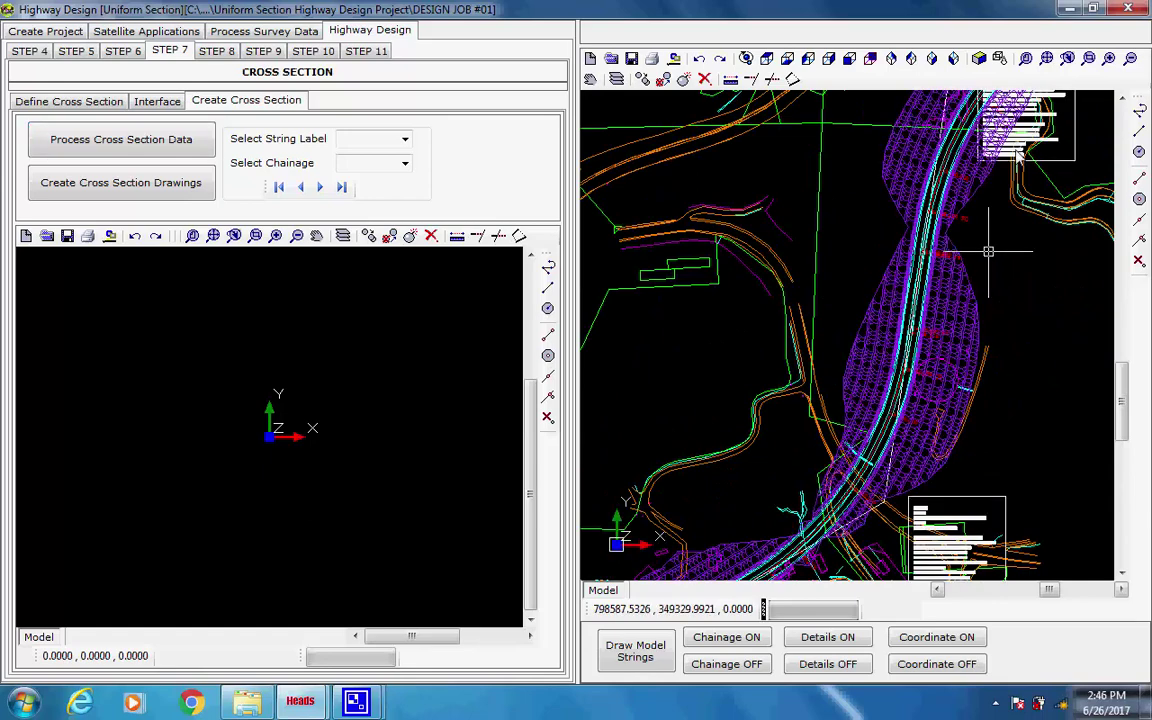
scroll(988, 198, up, 1)
scroll(964, 222, up, 2)
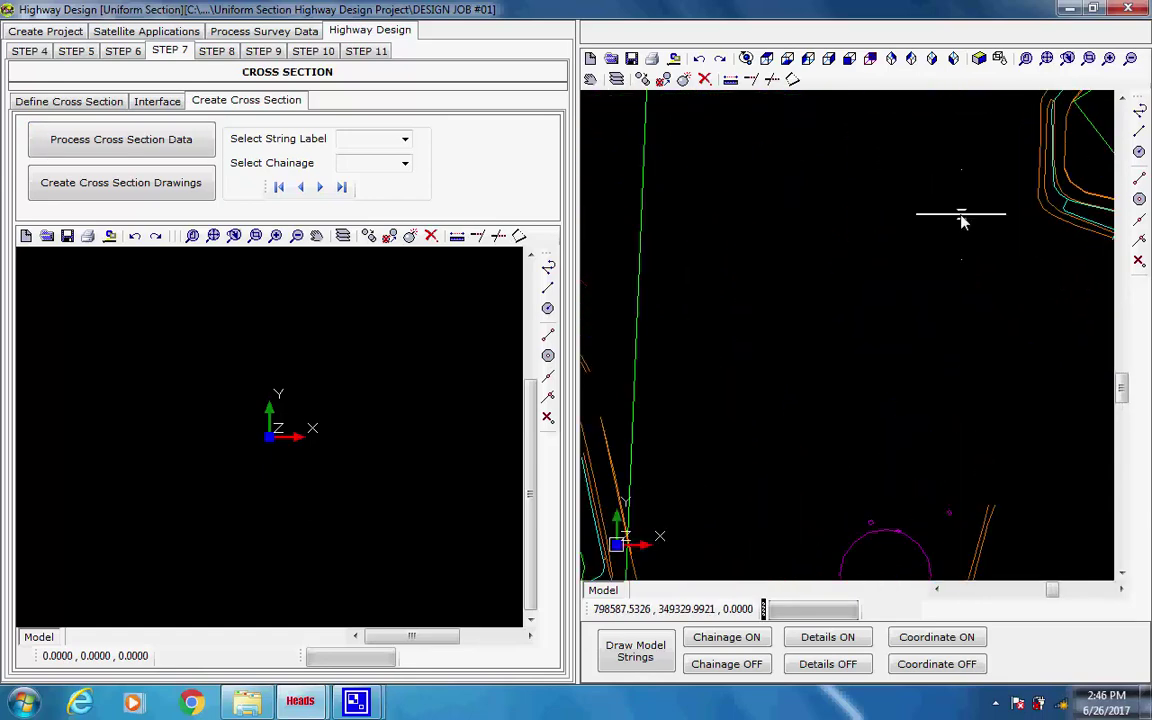
scroll(961, 220, up, 1)
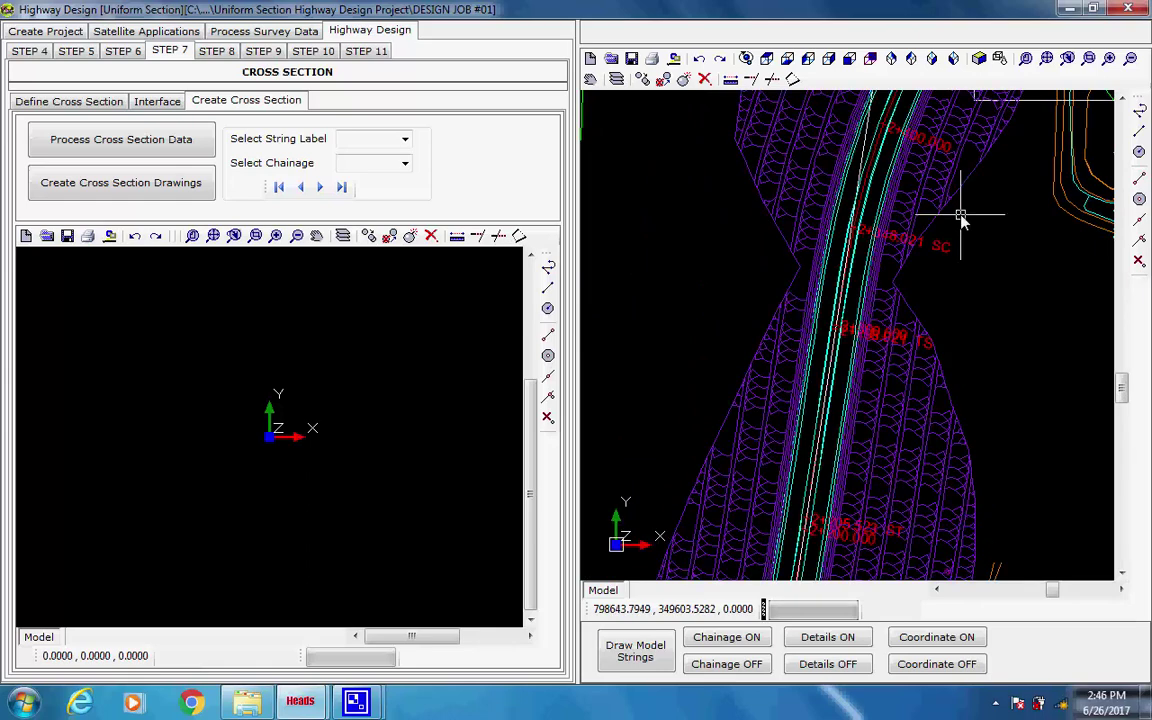
middle_drag(961, 220, 733, 450)
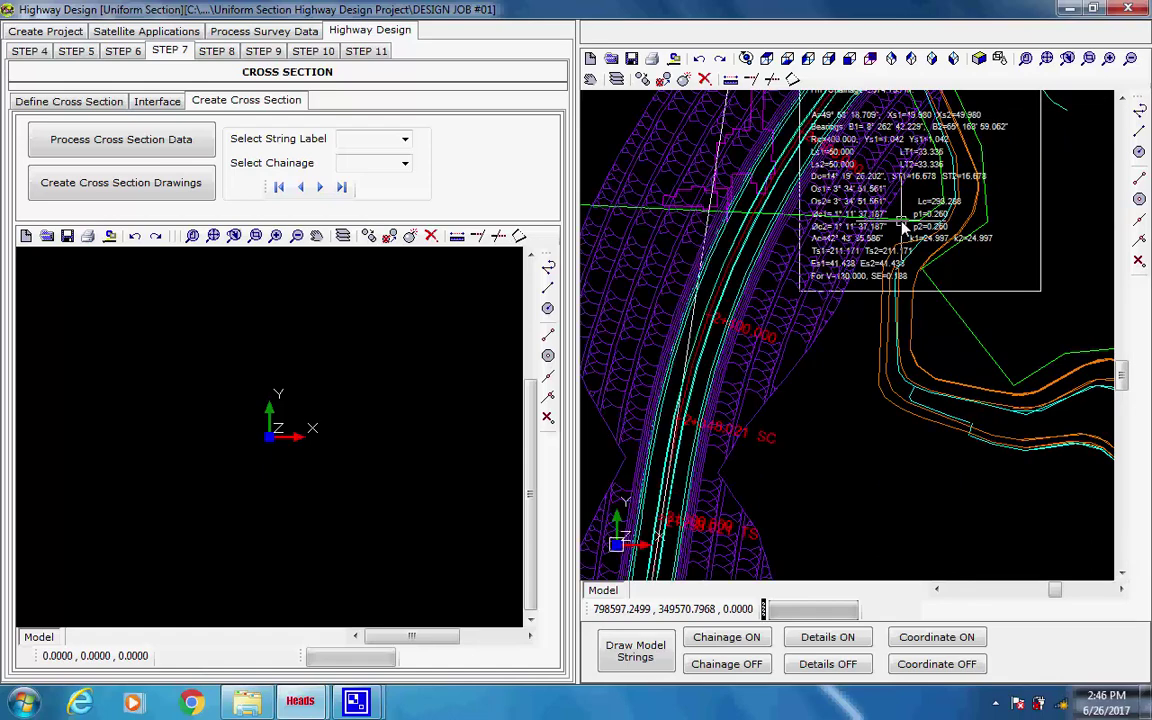
middle_drag(903, 228, 852, 379)
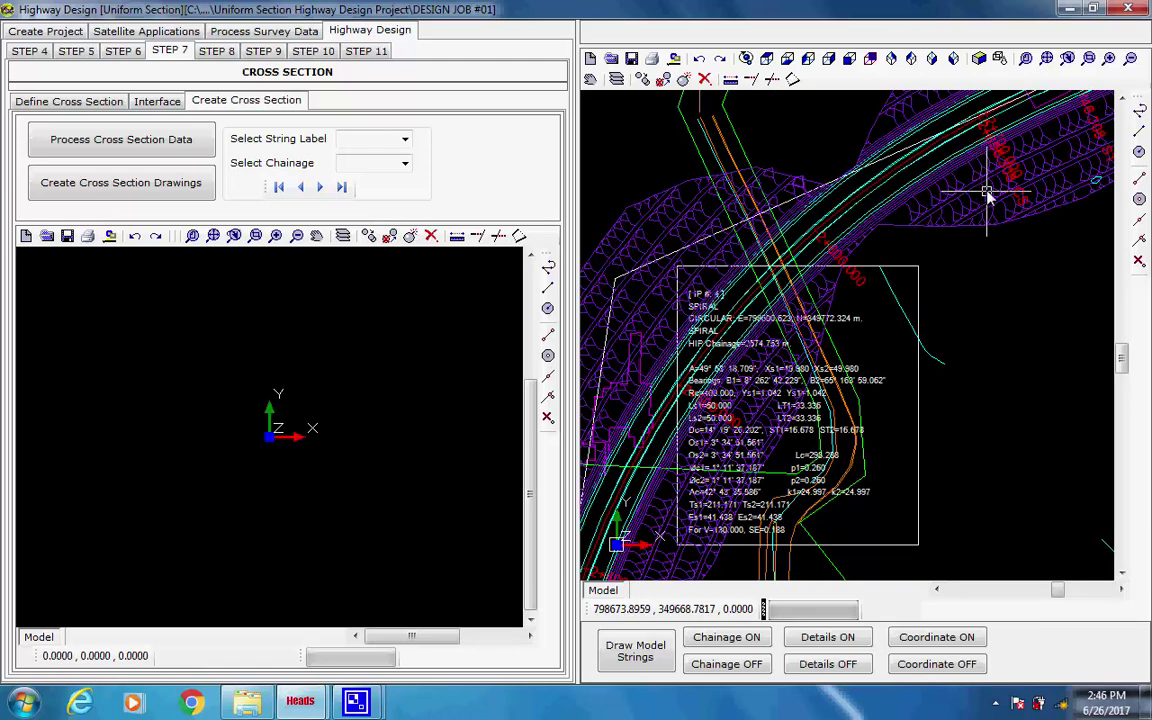
middle_drag(944, 252, 907, 330)
scroll(903, 333, down, 3)
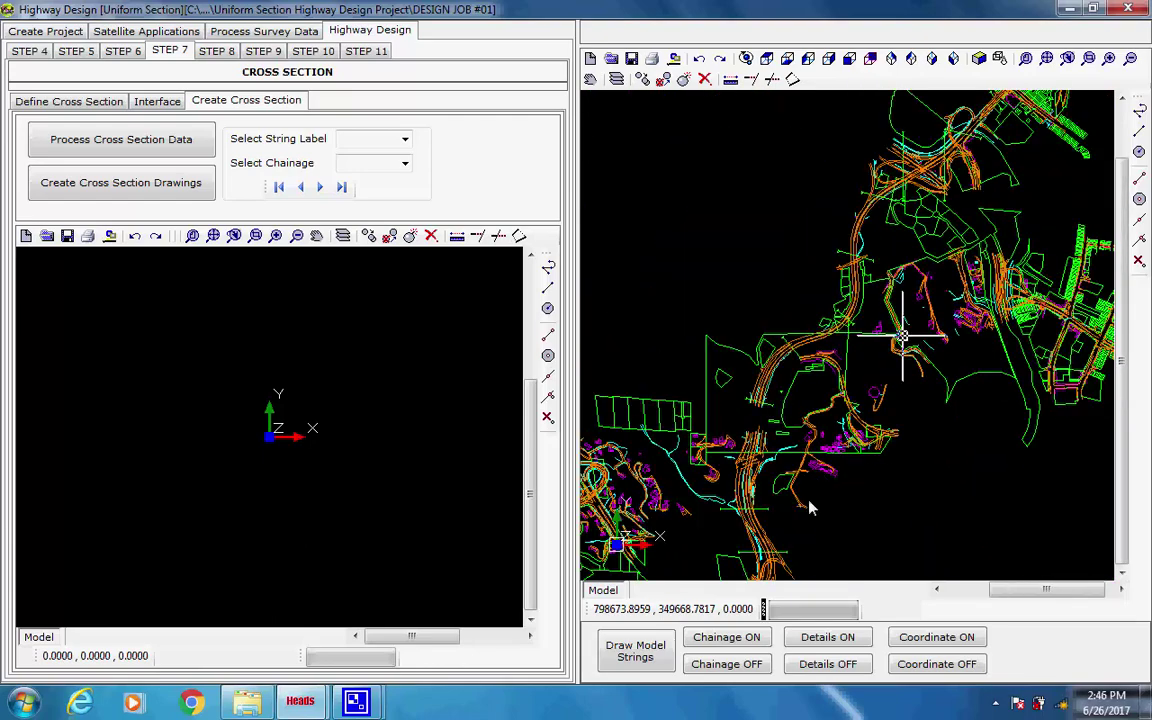
scroll(761, 538, down, 1)
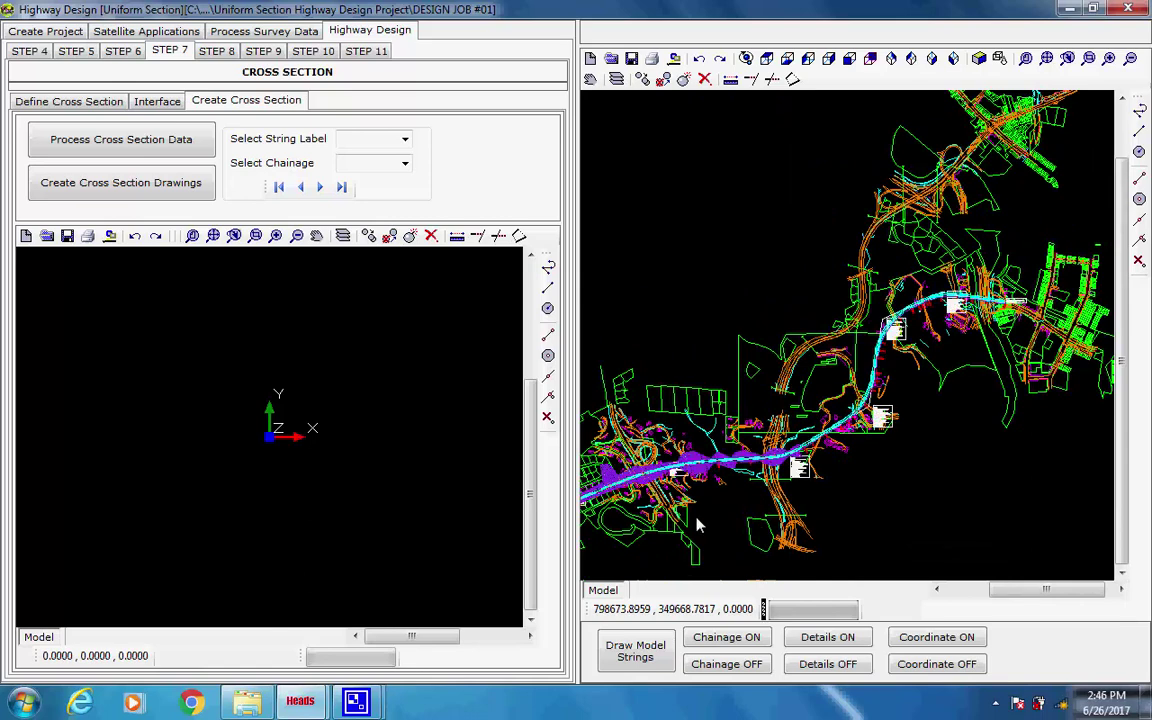
scroll(694, 512, up, 2)
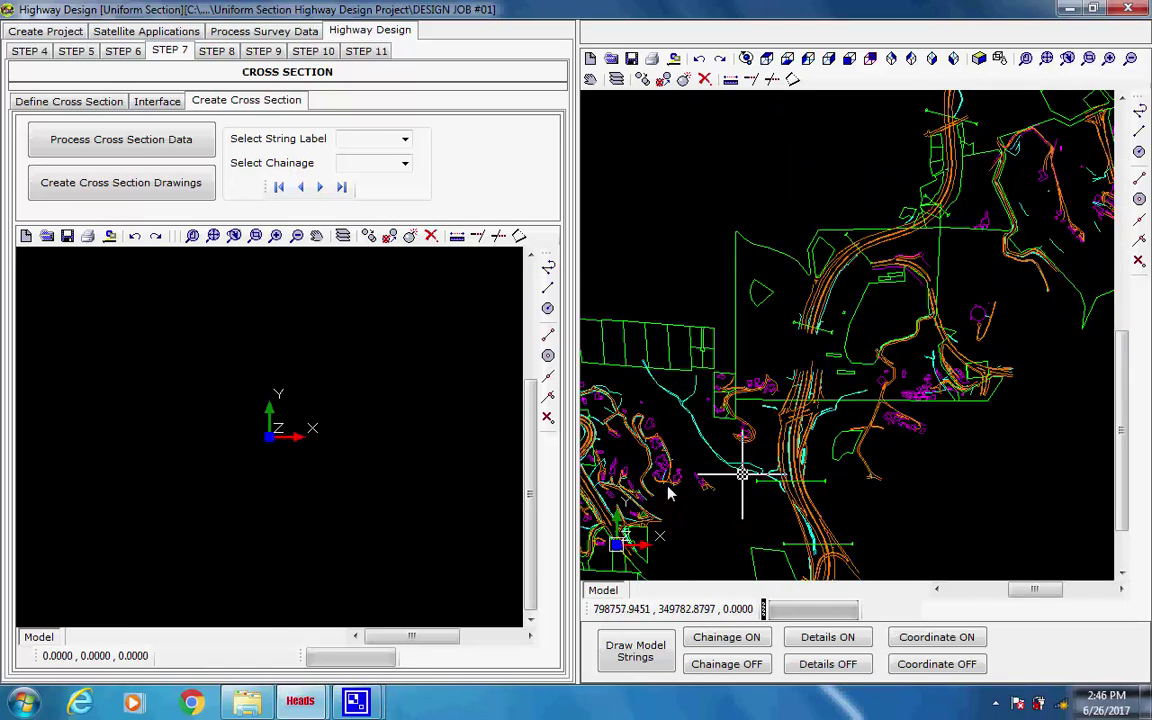
scroll(668, 492, up, 2)
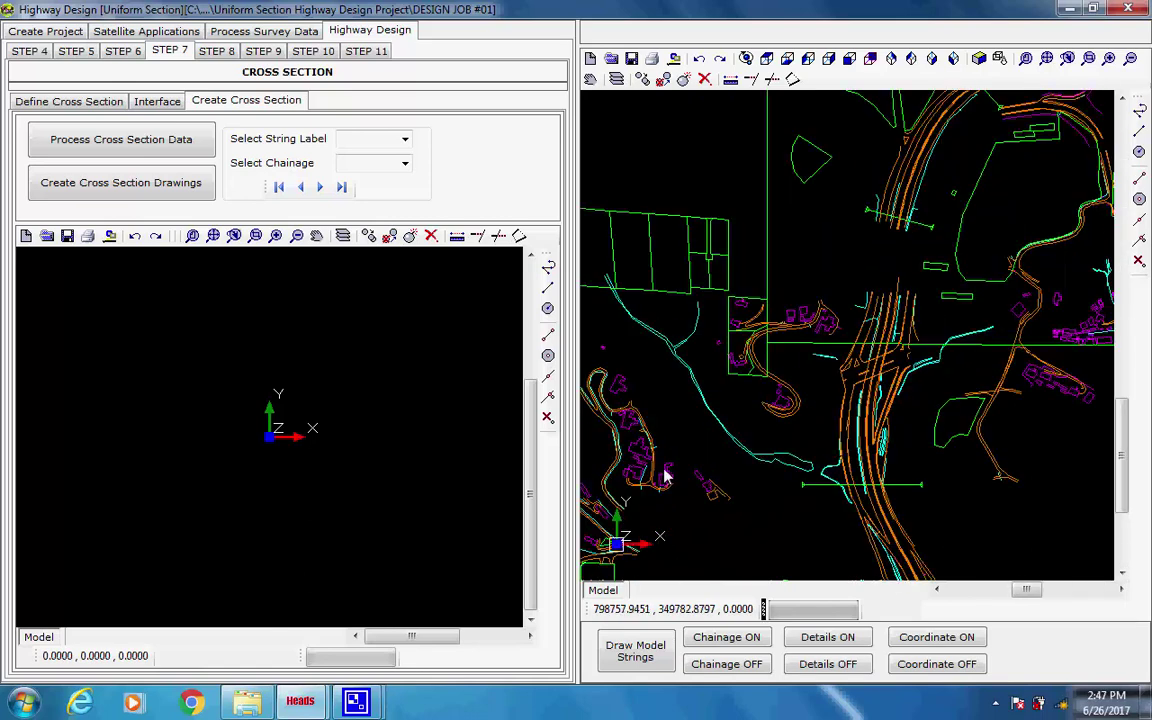
scroll(668, 478, up, 1)
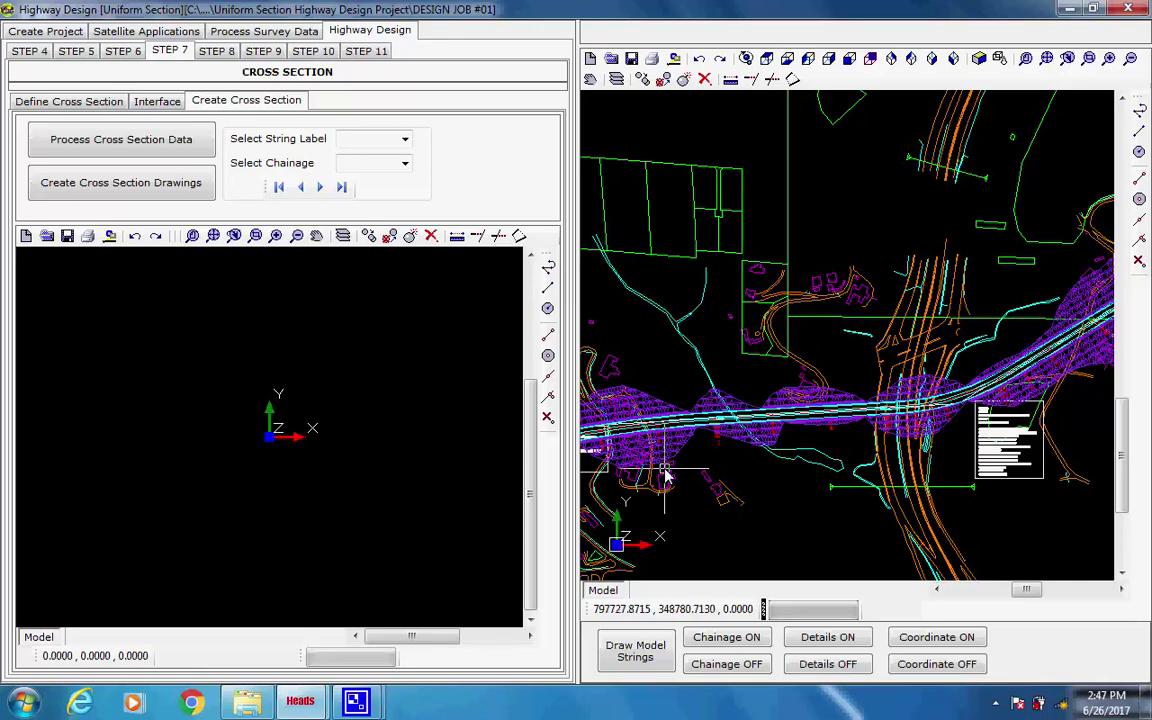
Examine the carriageway strings, chainage labels and embankment slope hatching close up in the plan drawing, ending with the full highway extent
scroll(668, 447, up, 1)
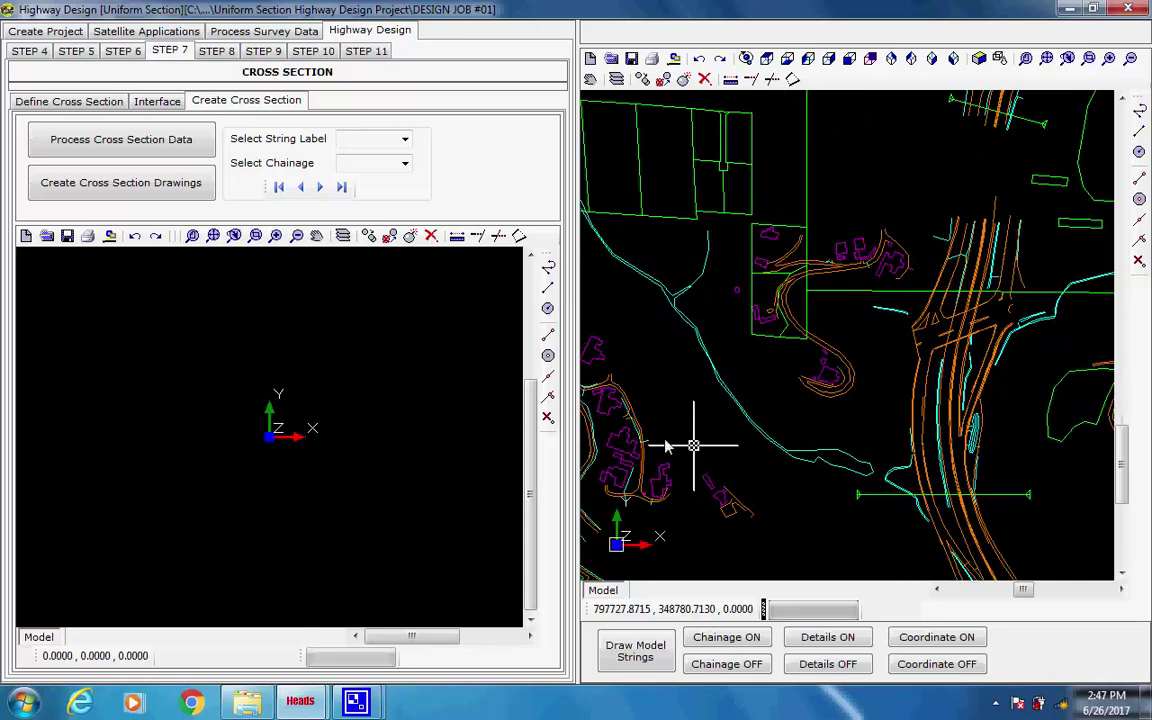
scroll(668, 447, up, 1)
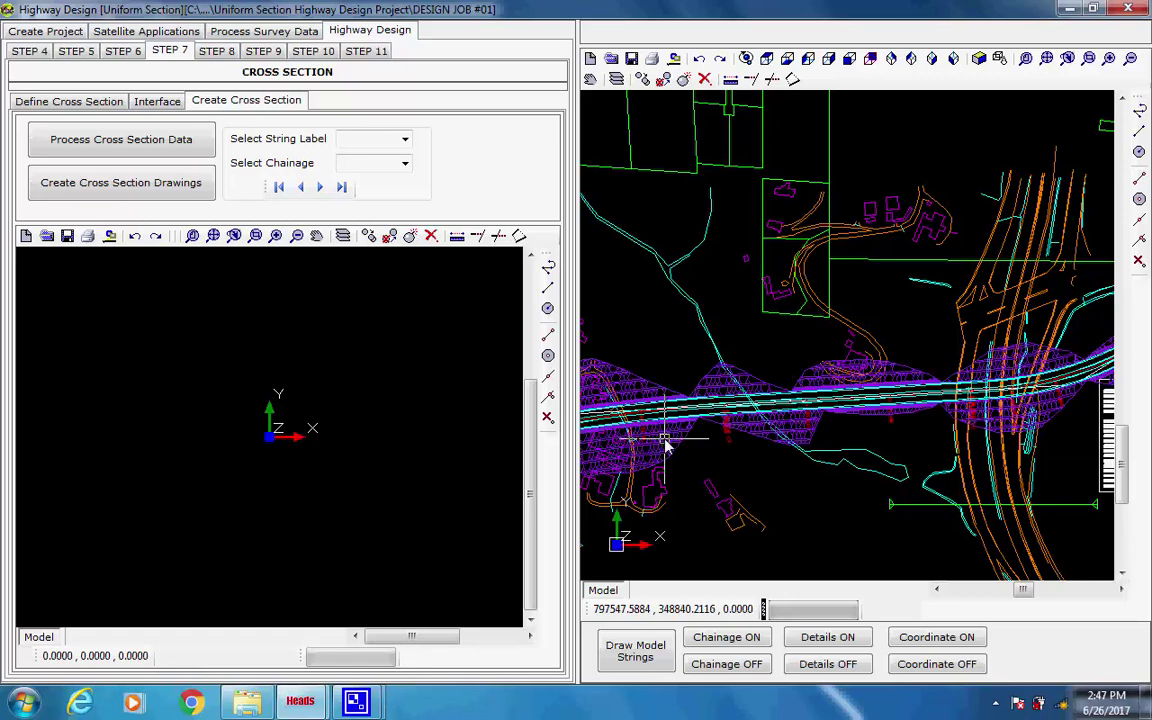
scroll(708, 440, up, 1)
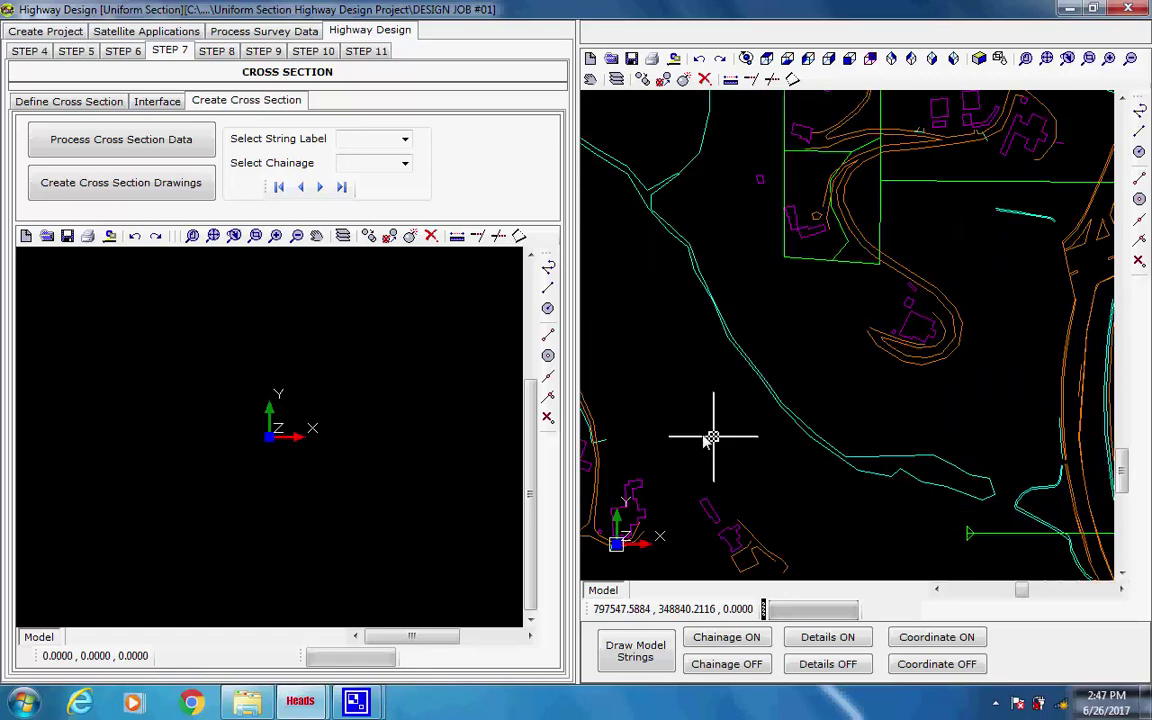
scroll(708, 440, up, 1)
scroll(600, 443, up, 1)
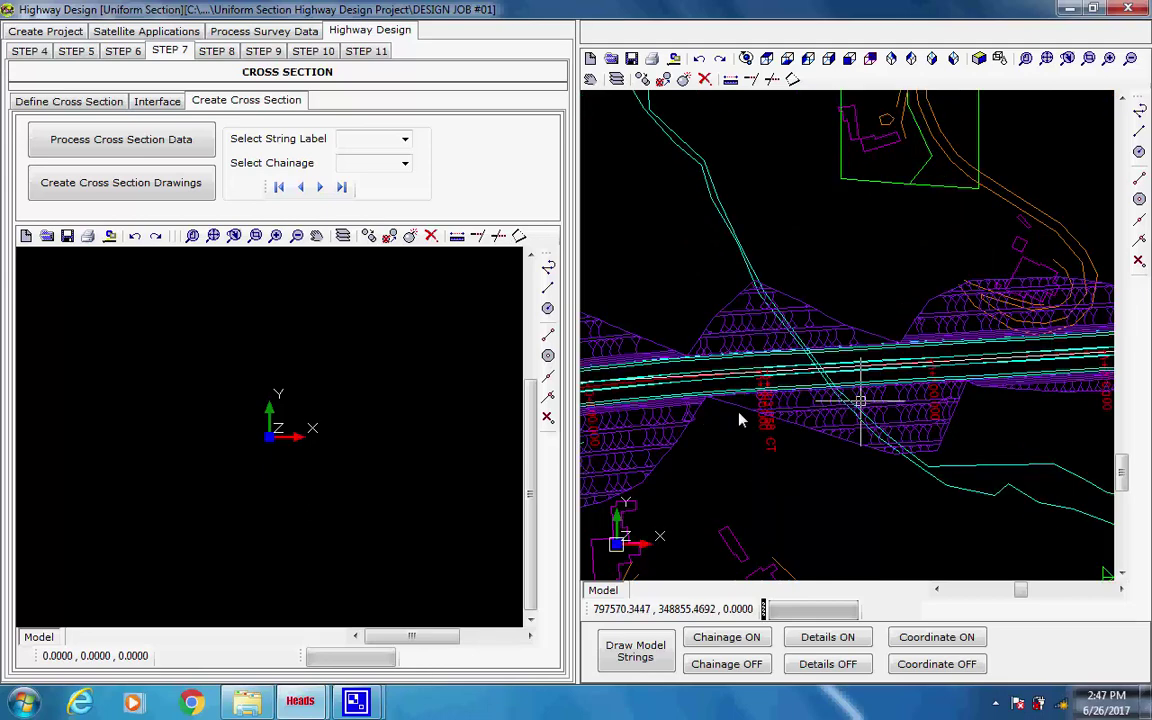
middle_drag(798, 418, 944, 406)
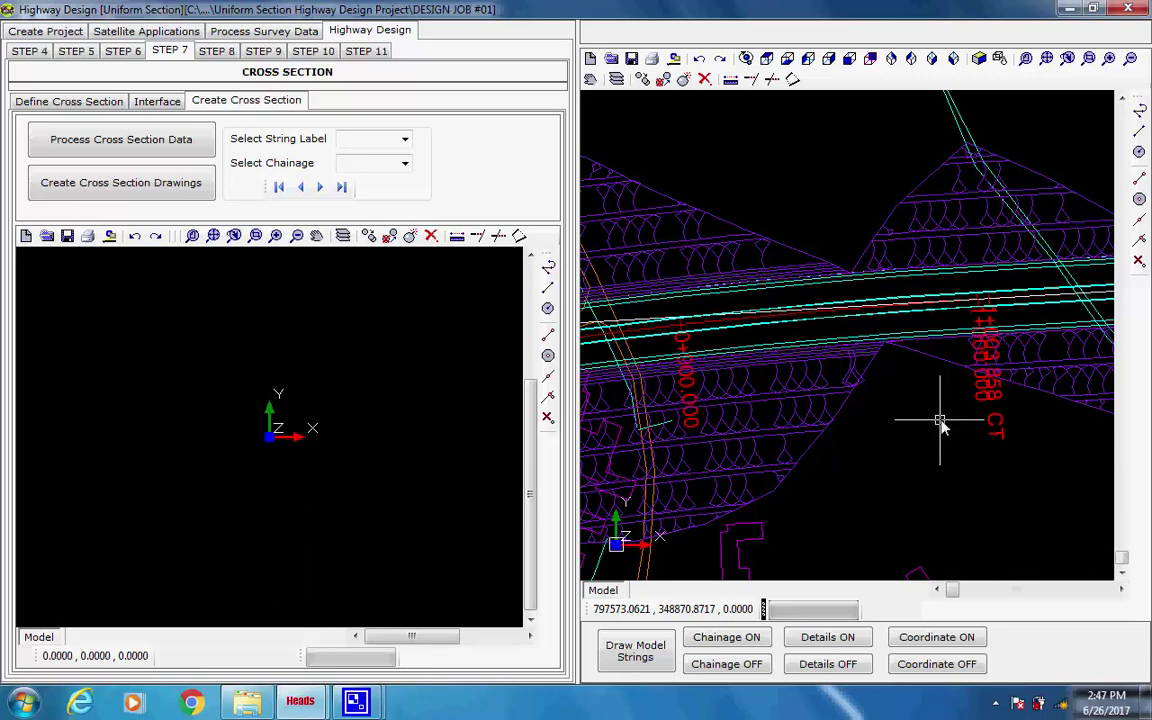
scroll(941, 415, up, 3)
scroll(926, 390, down, 2)
scroll(900, 244, down, 3)
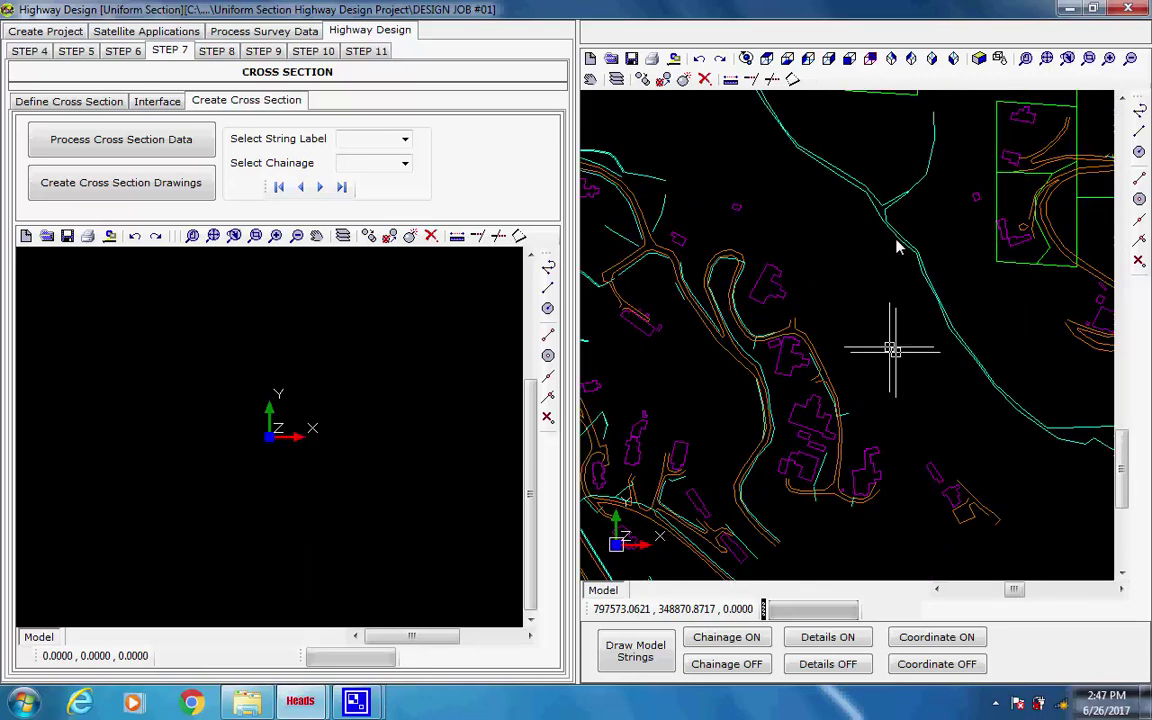
scroll(908, 240, up, 2)
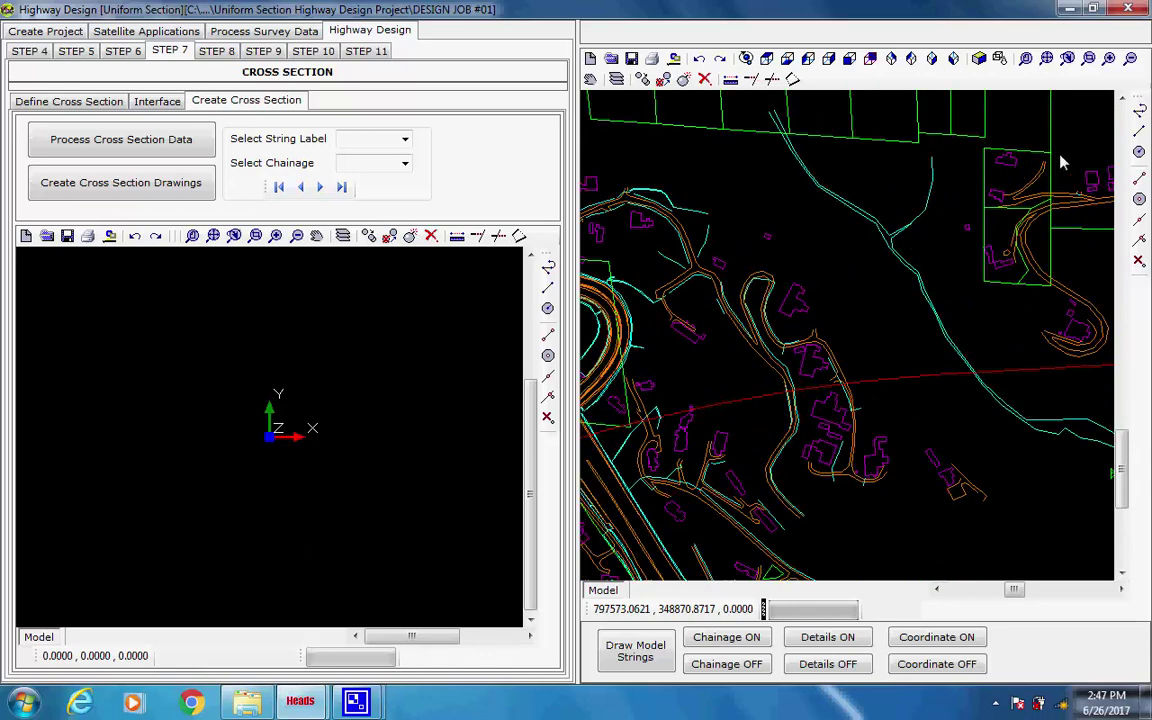
click(1047, 58)
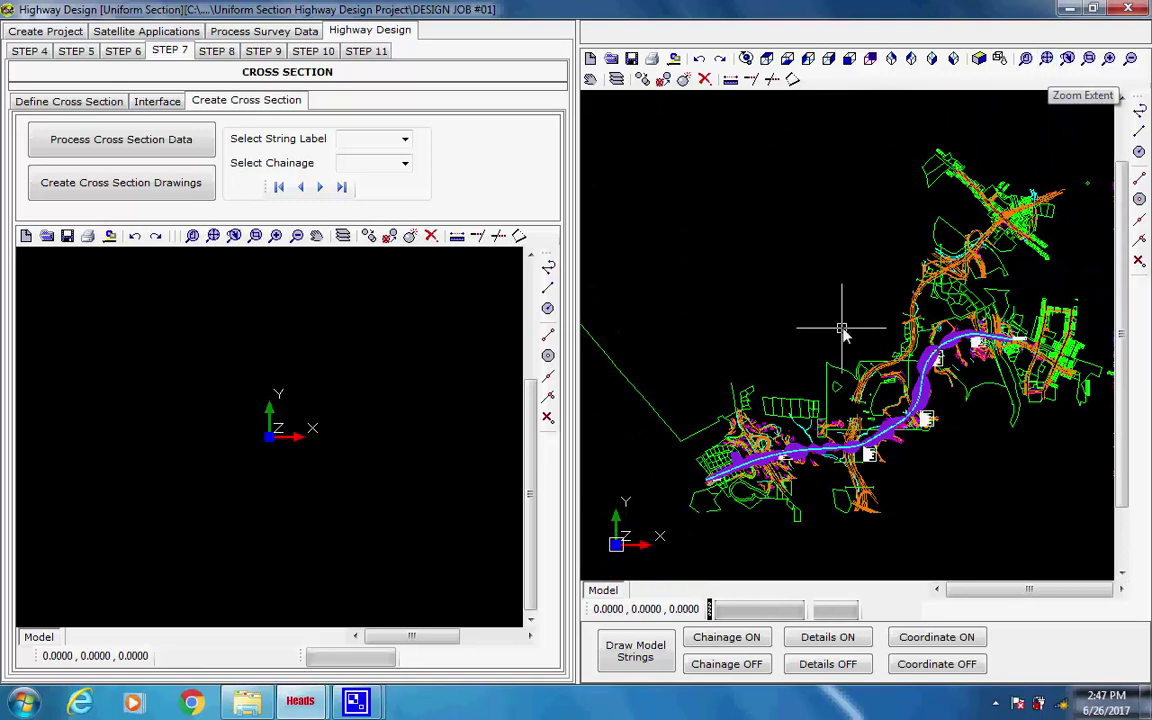
Create the cross section drawings and display the section of string I001 at chainage 400
click(128, 189)
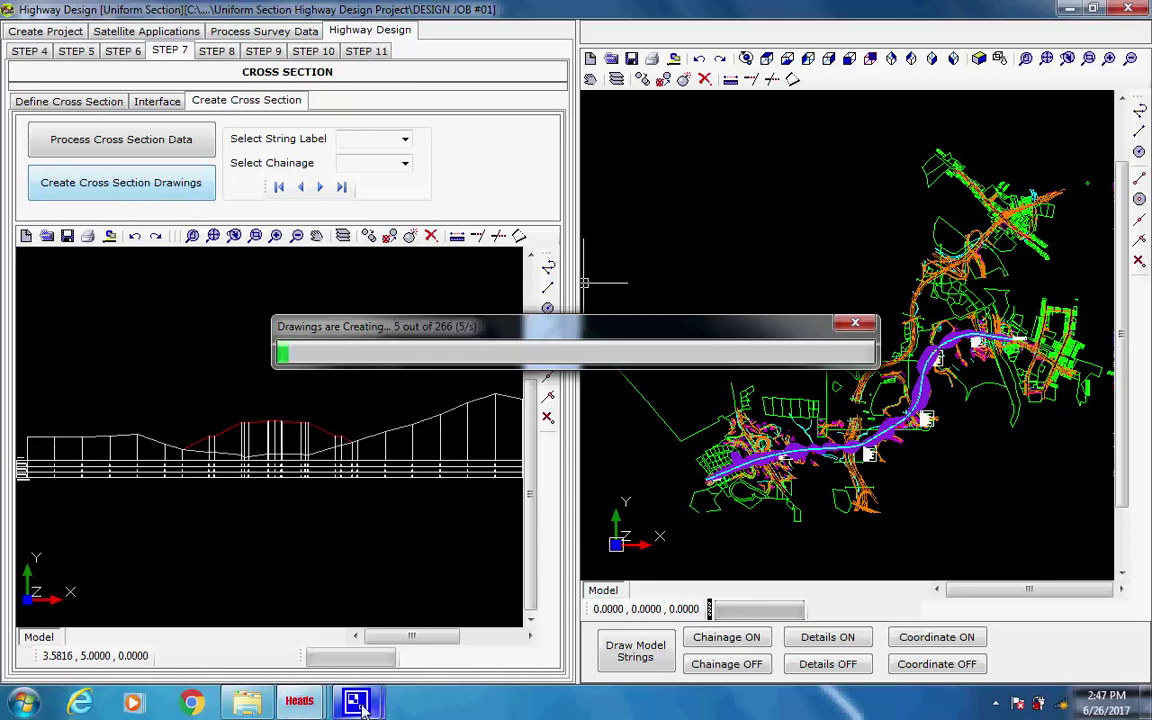
click(1060, 703)
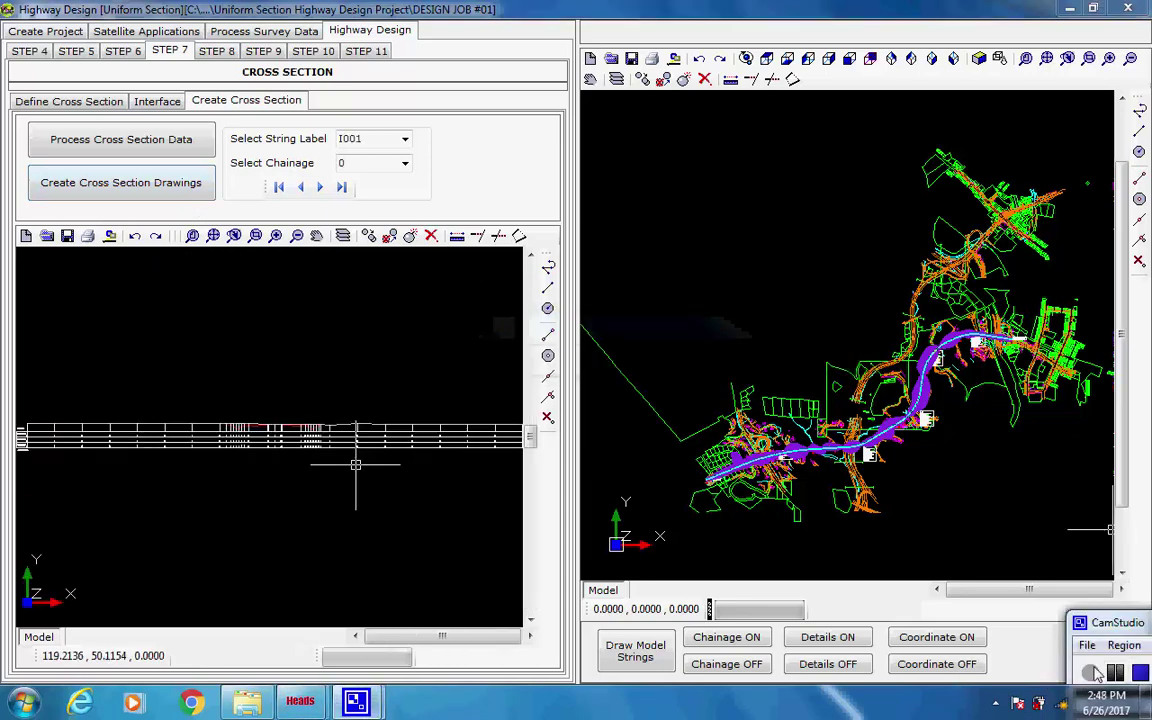
click(405, 164)
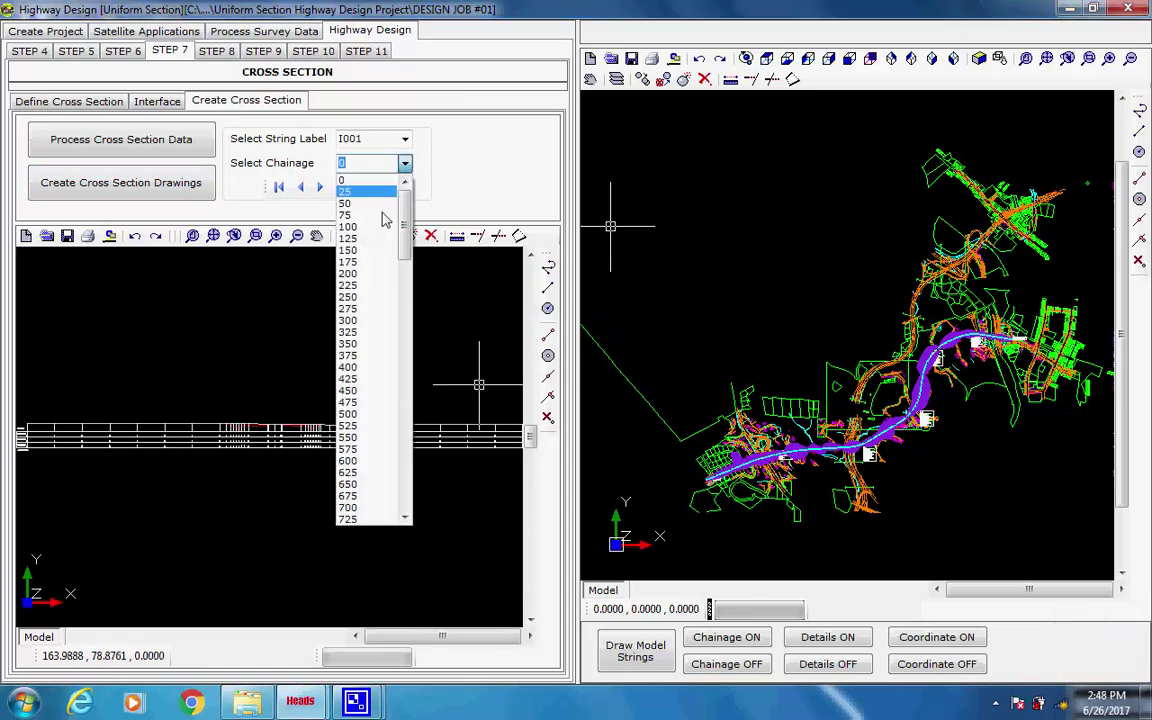
click(358, 368)
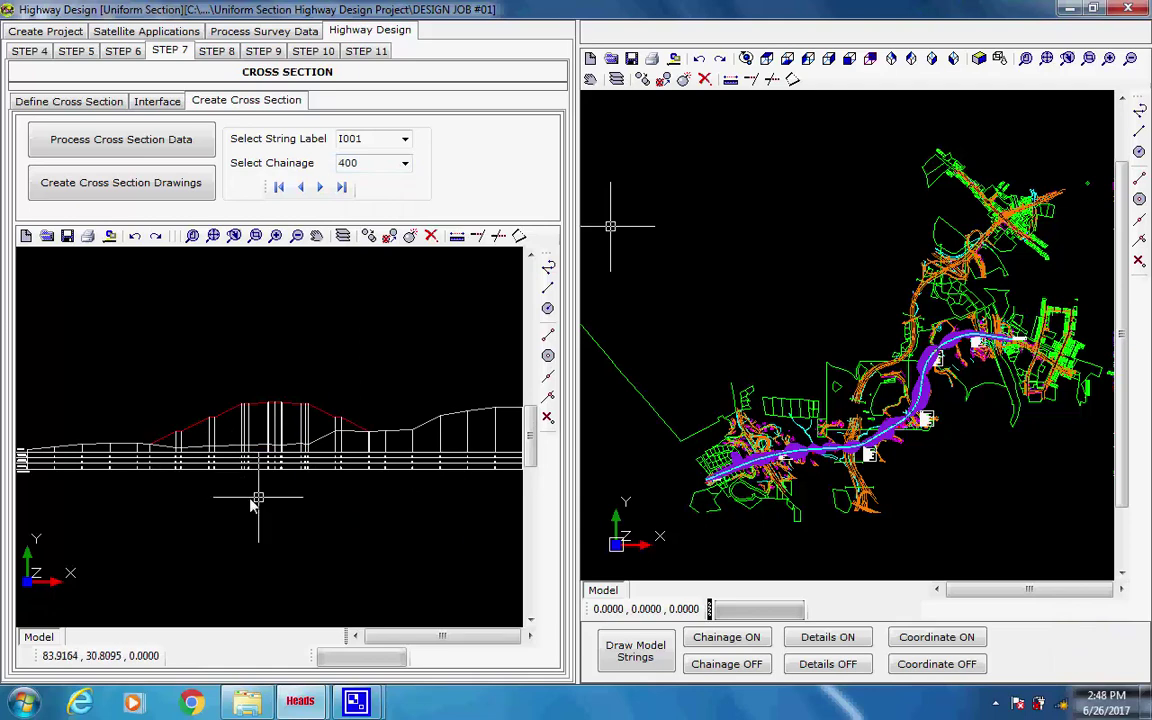
Examine the chainage 400 section's profile lines and its datum, proposed levels, existing levels and offset distance rows
scroll(205, 480, up, 3)
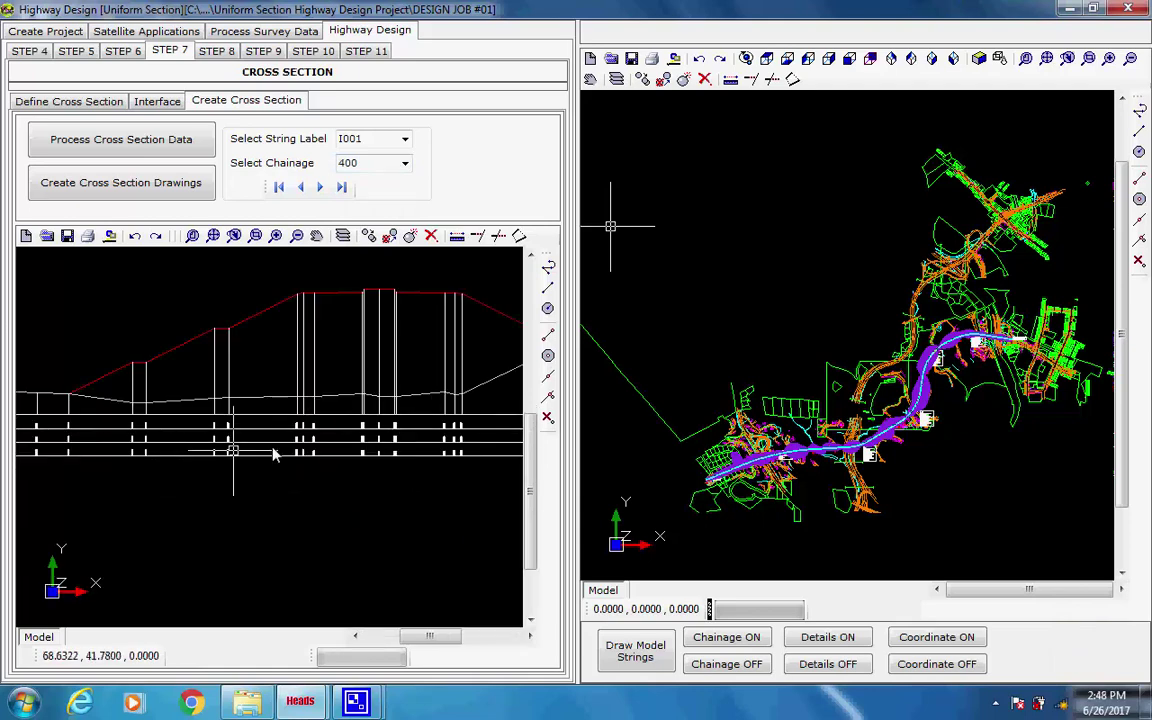
scroll(250, 410, up, 3)
scroll(450, 420, up, 3)
scroll(435, 425, up, 1)
scroll(420, 432, down, 5)
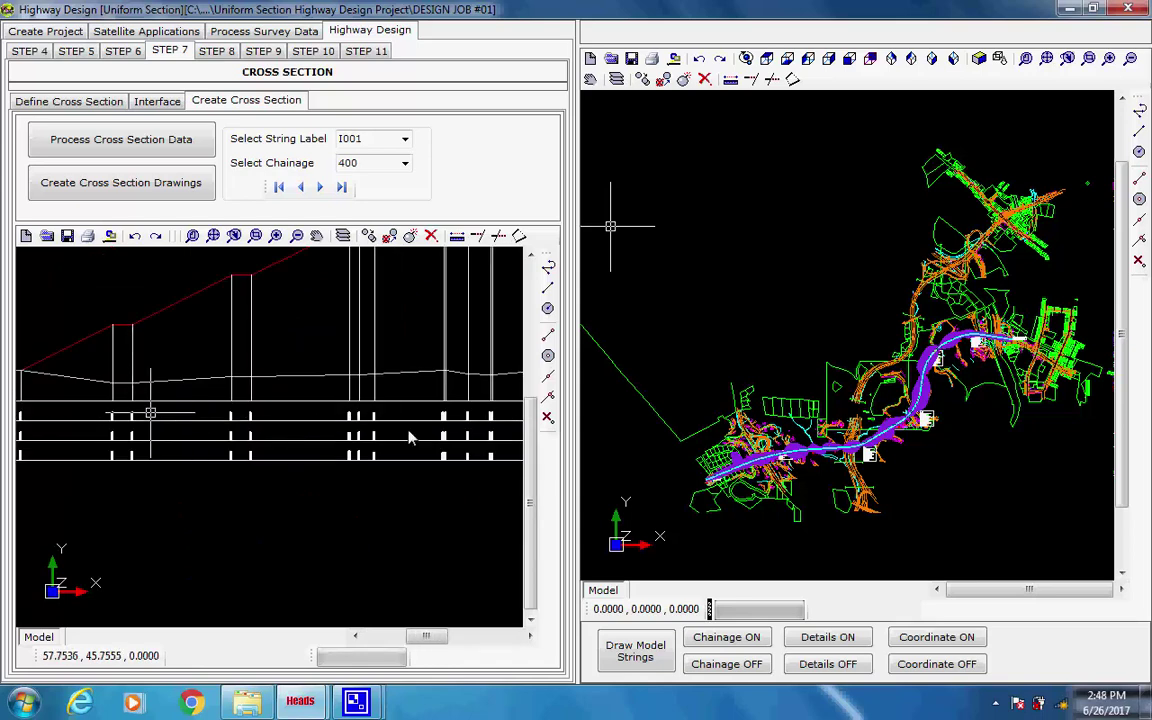
middle_drag(149, 411, 162, 450)
scroll(160, 444, down, 1)
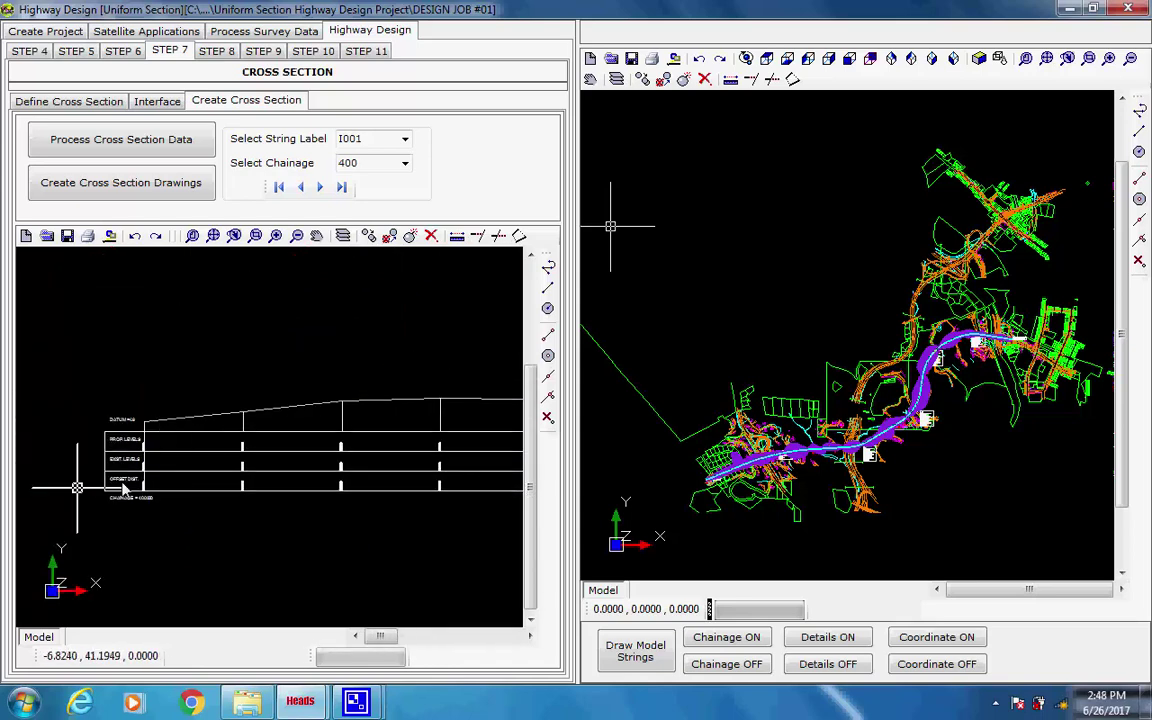
scroll(129, 507, up, 3)
scroll(128, 512, up, 2)
scroll(211, 400, down, 1)
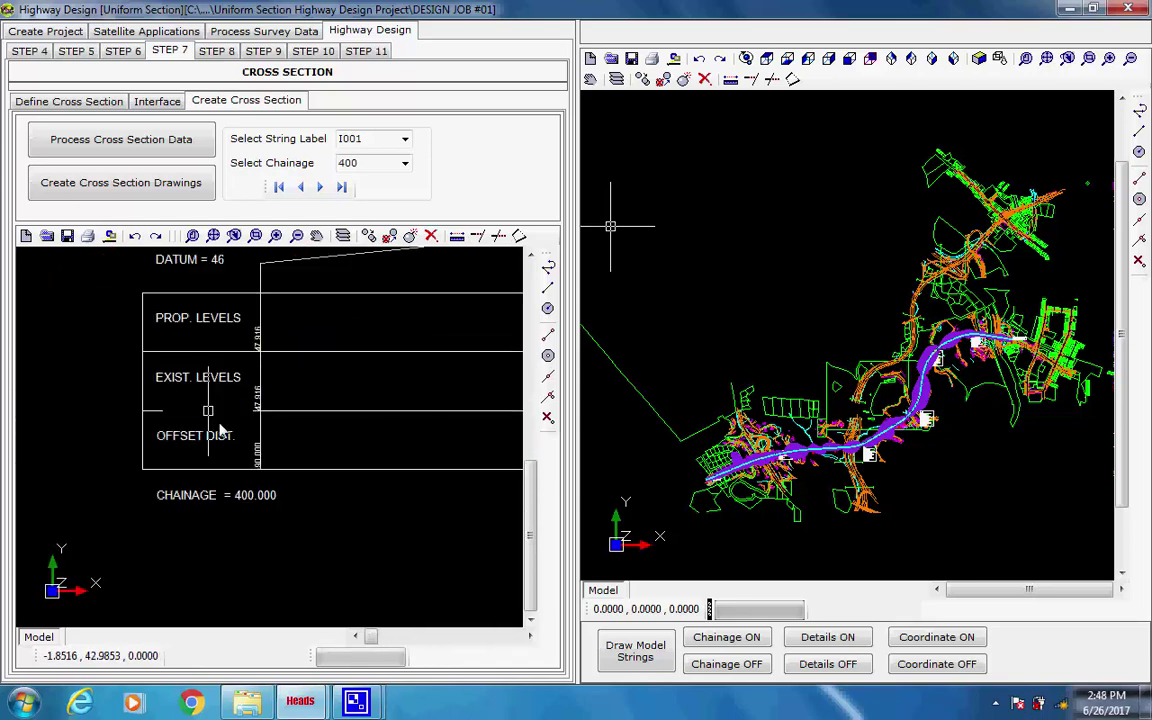
scroll(326, 393, down, 5)
scroll(240, 378, up, 5)
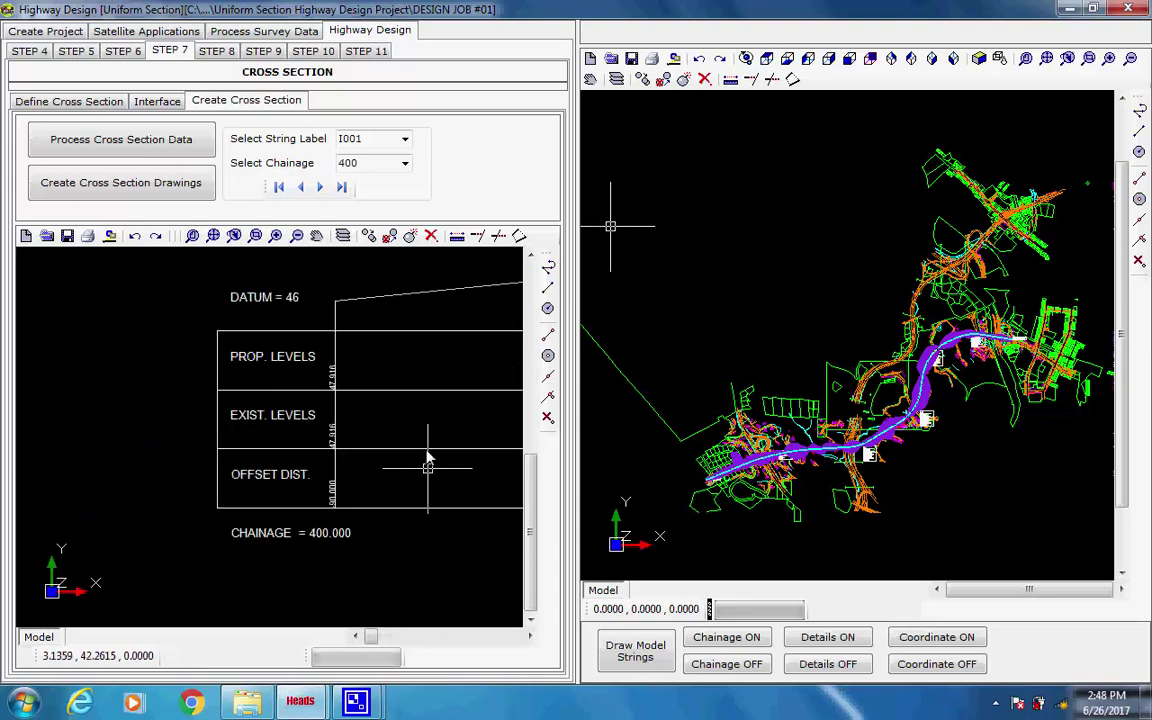
scroll(427, 455, down, 4)
scroll(448, 397, down, 1)
scroll(200, 425, down, 2)
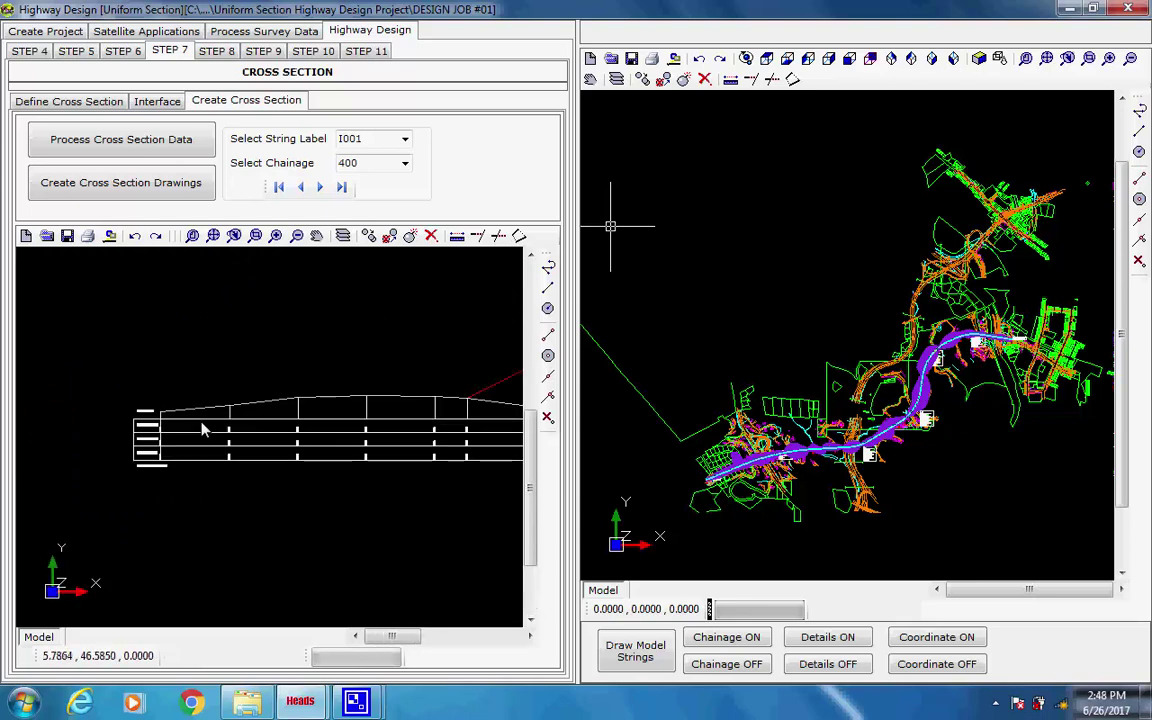
mouse_move(285, 414)
middle_down()
mouse_move(410, 428)
mouse_move(264, 432)
mouse_move(393, 442)
mouse_move(247, 442)
mouse_move(305, 450)
middle_up()
scroll(278, 414, up, 3)
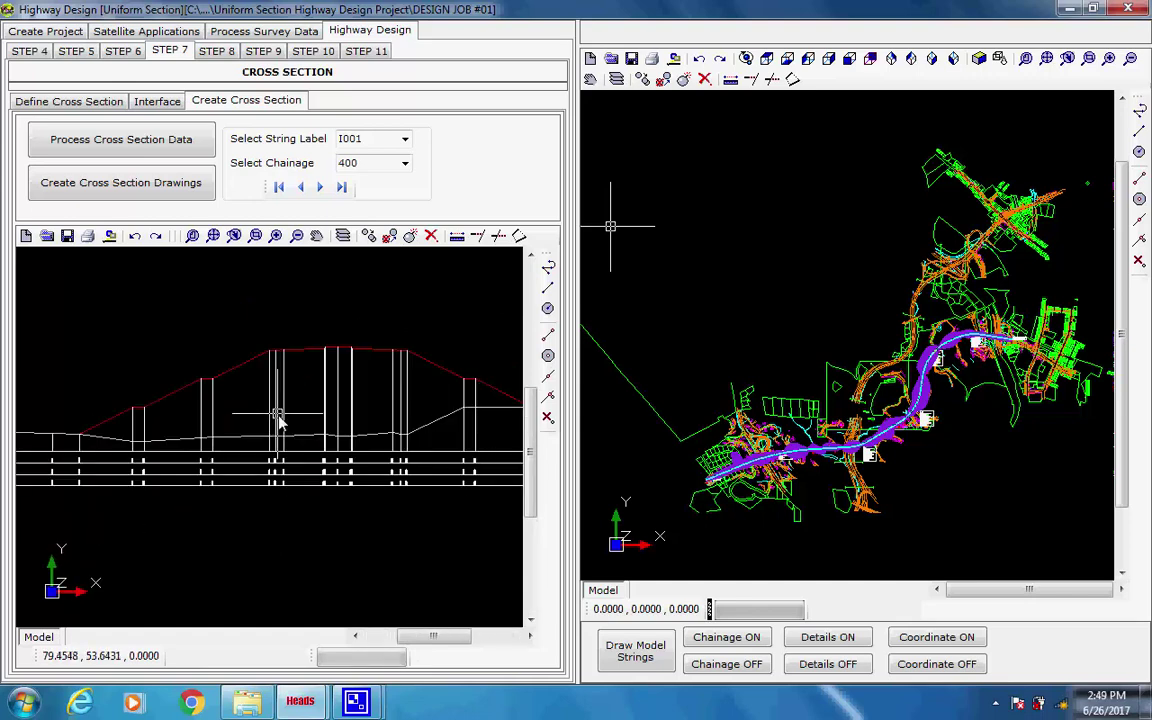
Display the cross section at chainage 800 and examine its profile lines, levels and offsets, ending with the full section in view
click(406, 166)
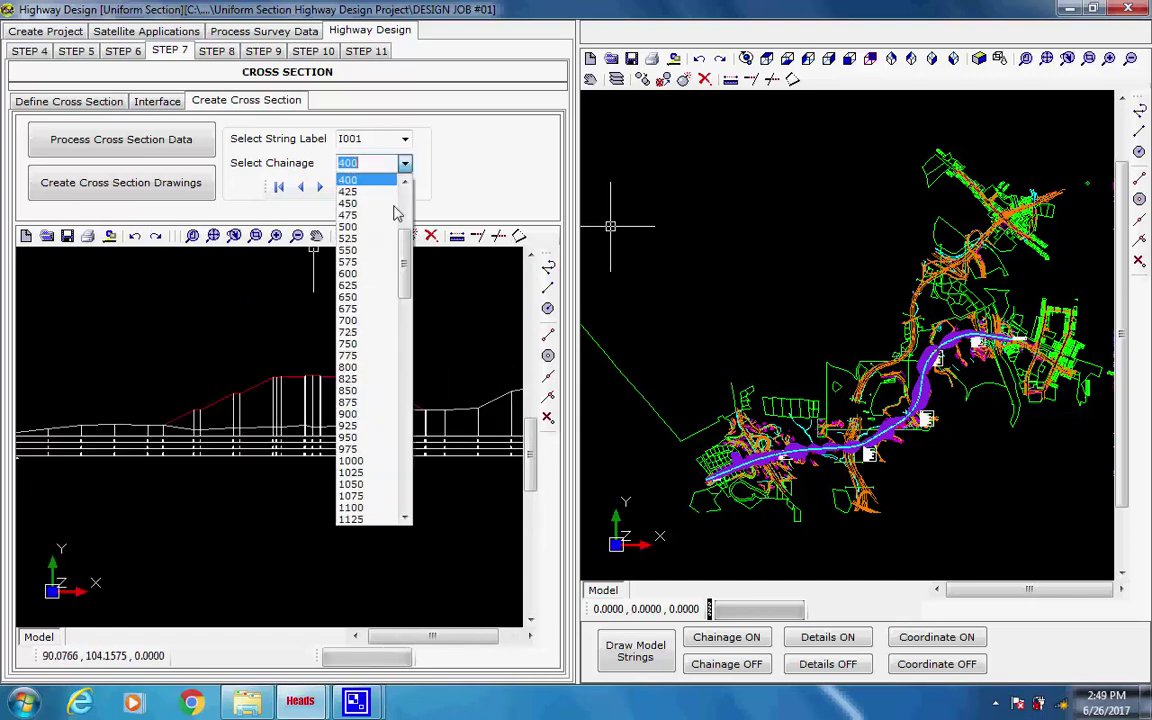
click(363, 368)
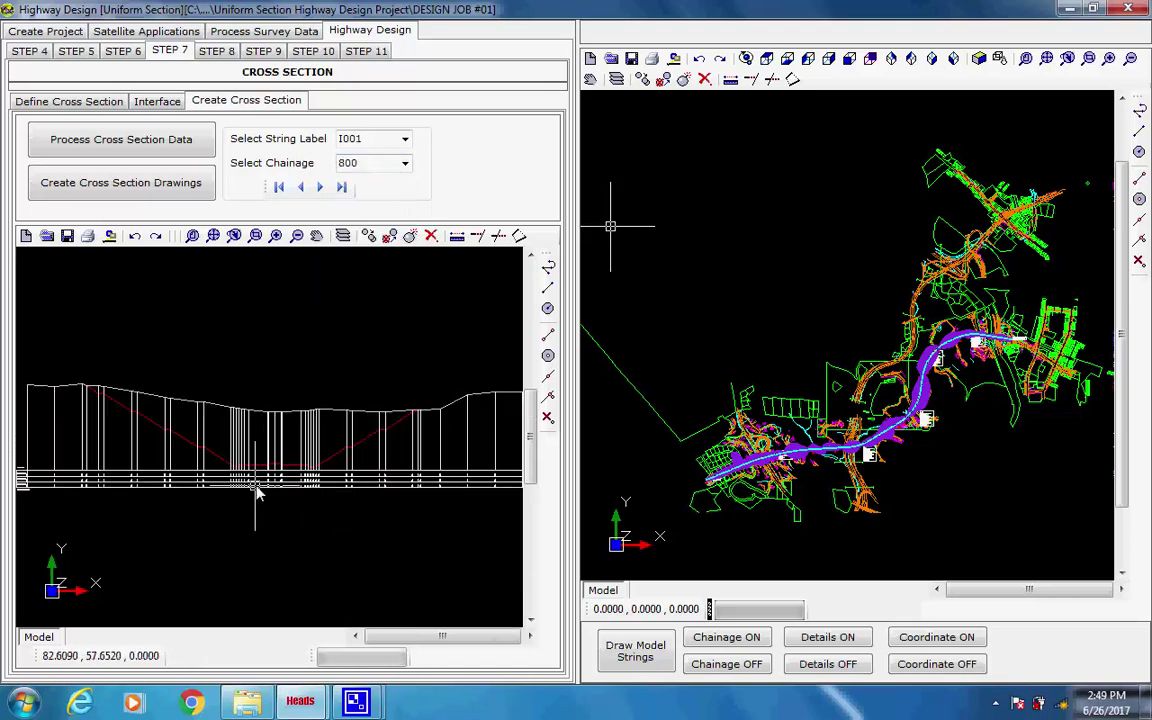
scroll(262, 496, up, 3)
scroll(314, 494, up, 2)
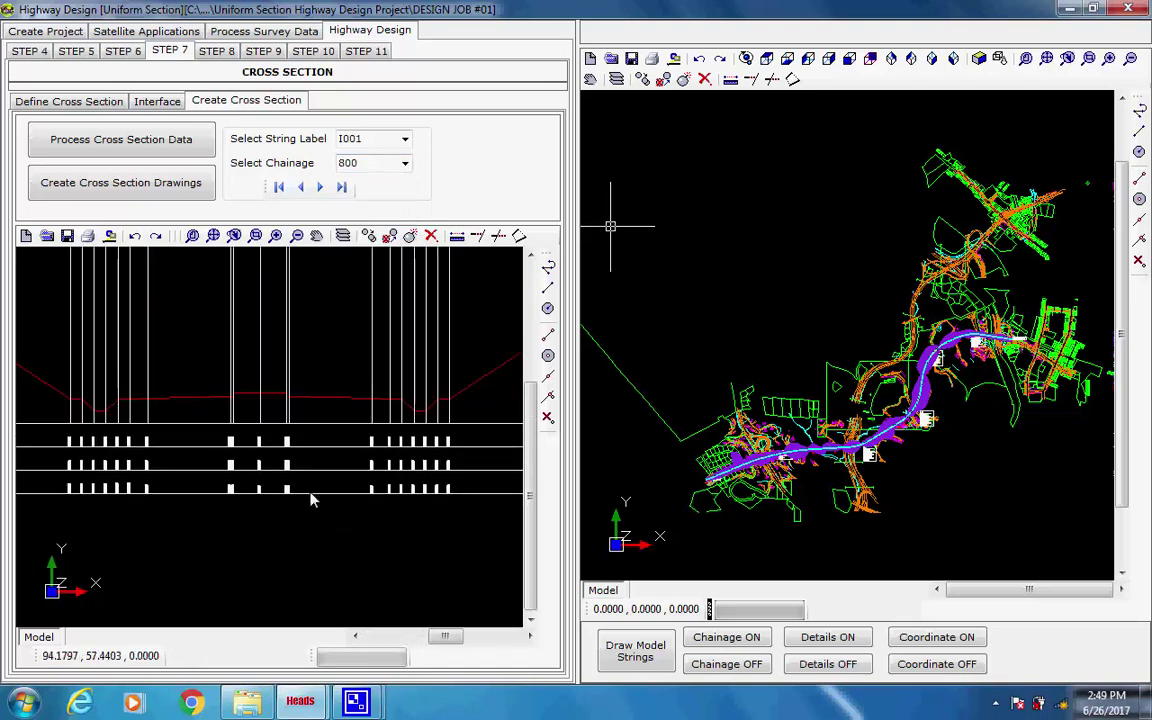
scroll(257, 500, up, 2)
scroll(280, 430, down, 3)
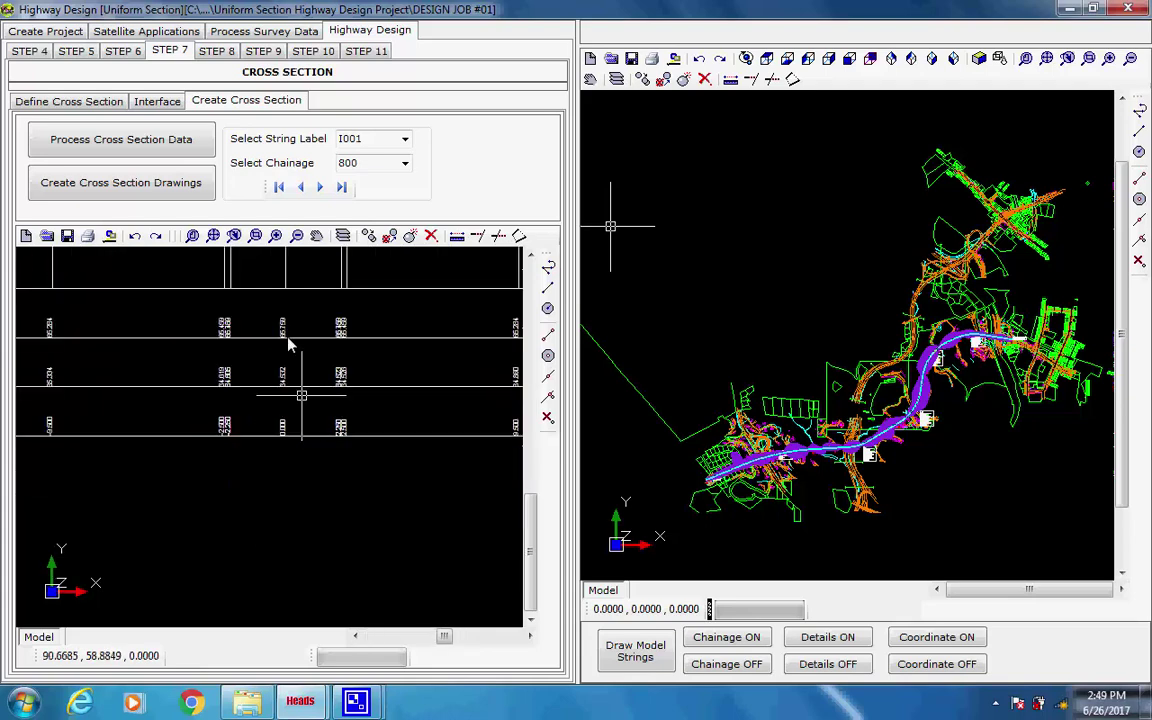
scroll(318, 360, down, 2)
scroll(315, 420, down, 2)
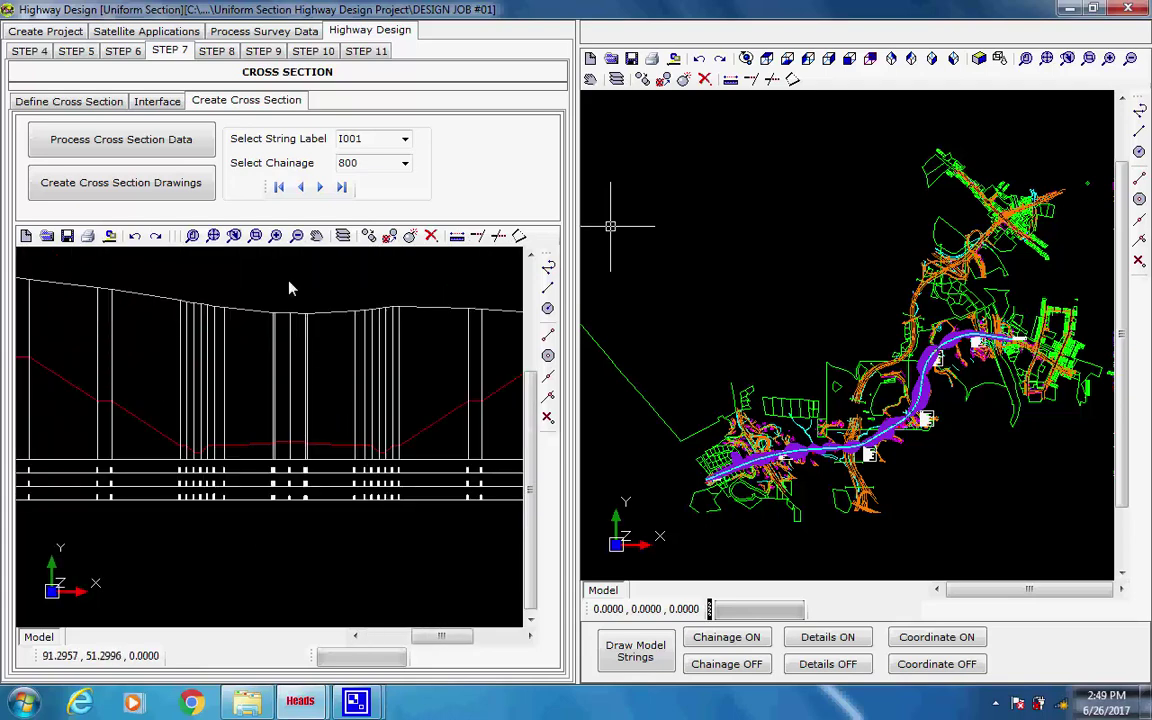
click(212, 236)
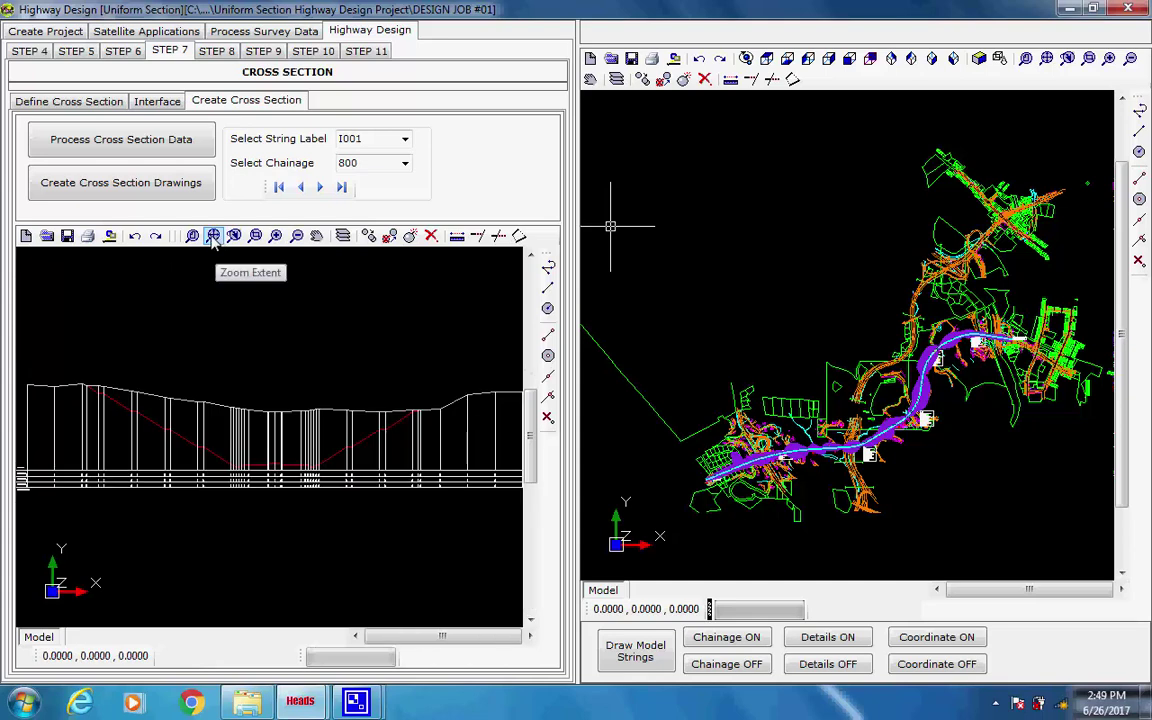
Define the BC, DBM and WMM pavement layers for both main road carriageways of TCS01 using the default data, and save the definition
click(216, 51)
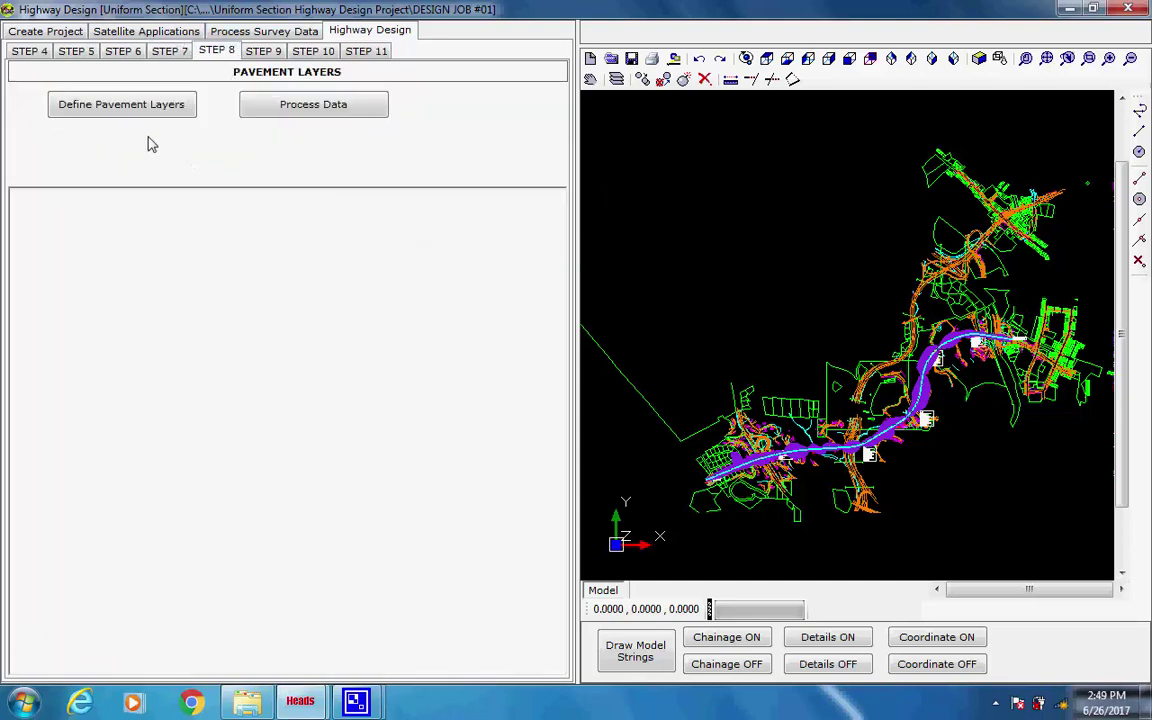
click(104, 109)
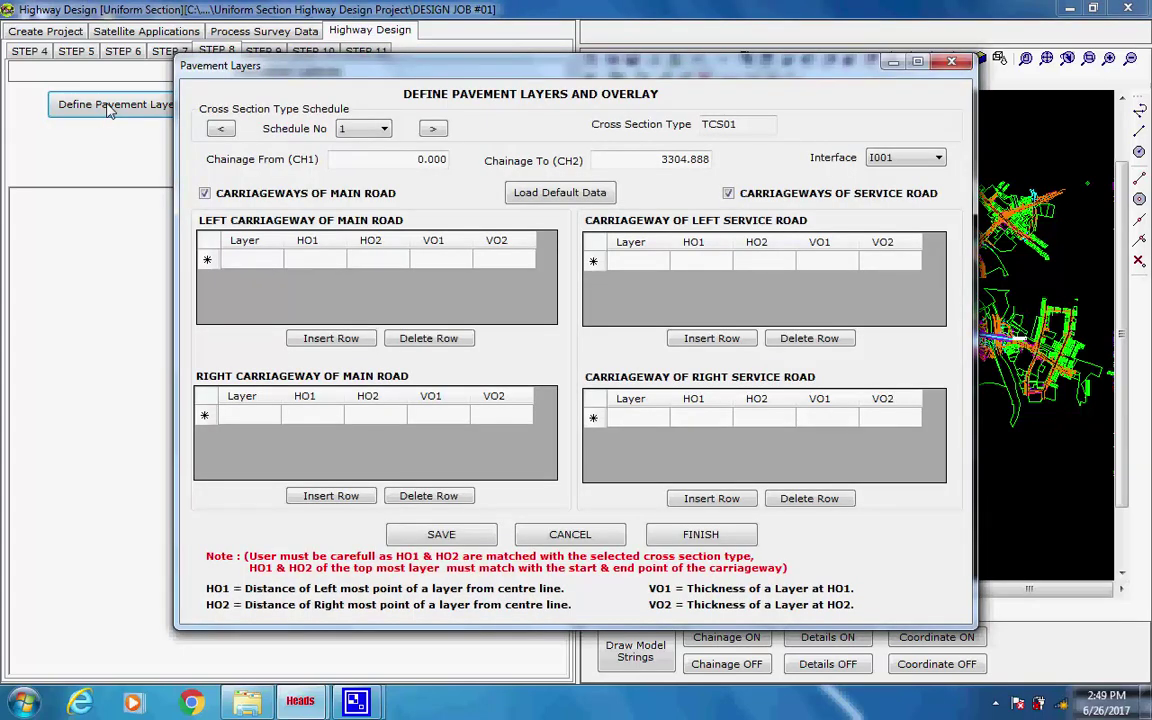
click(522, 198)
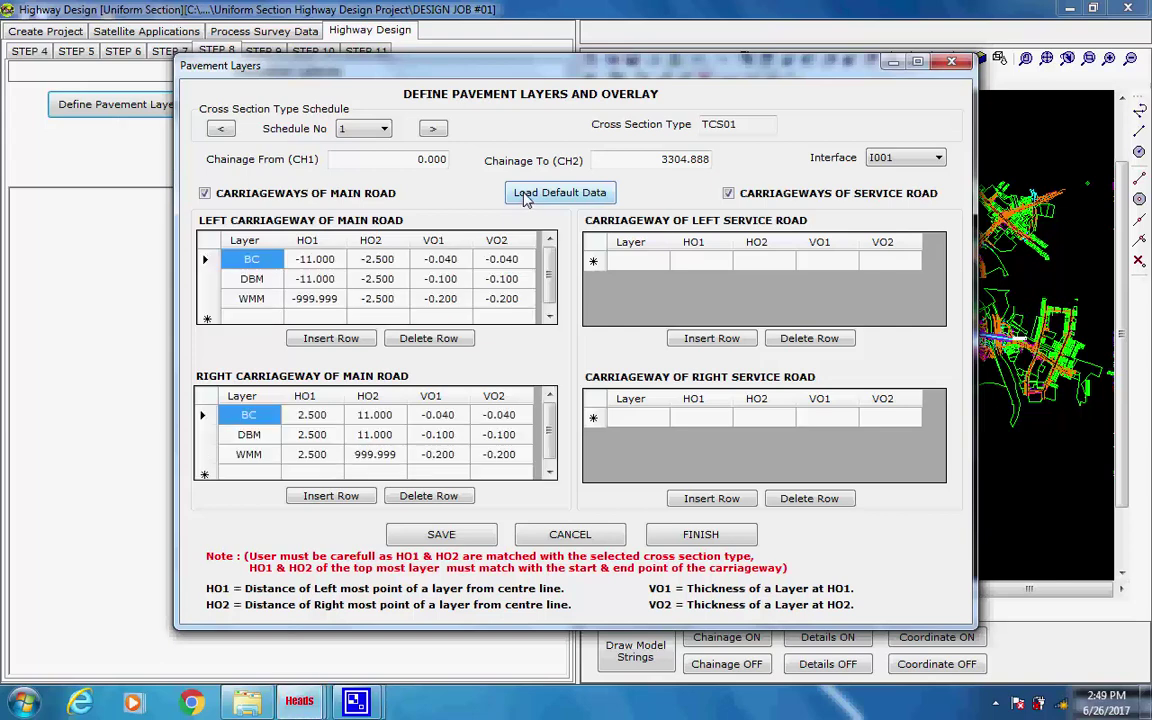
click(441, 536)
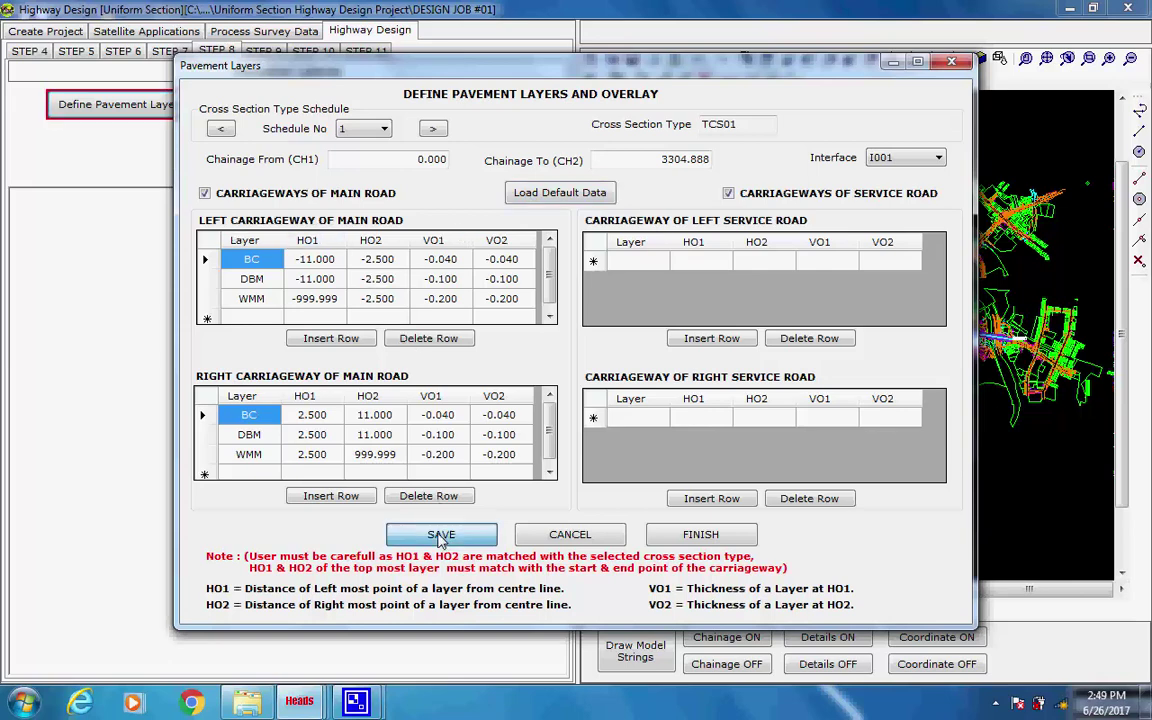
click(628, 414)
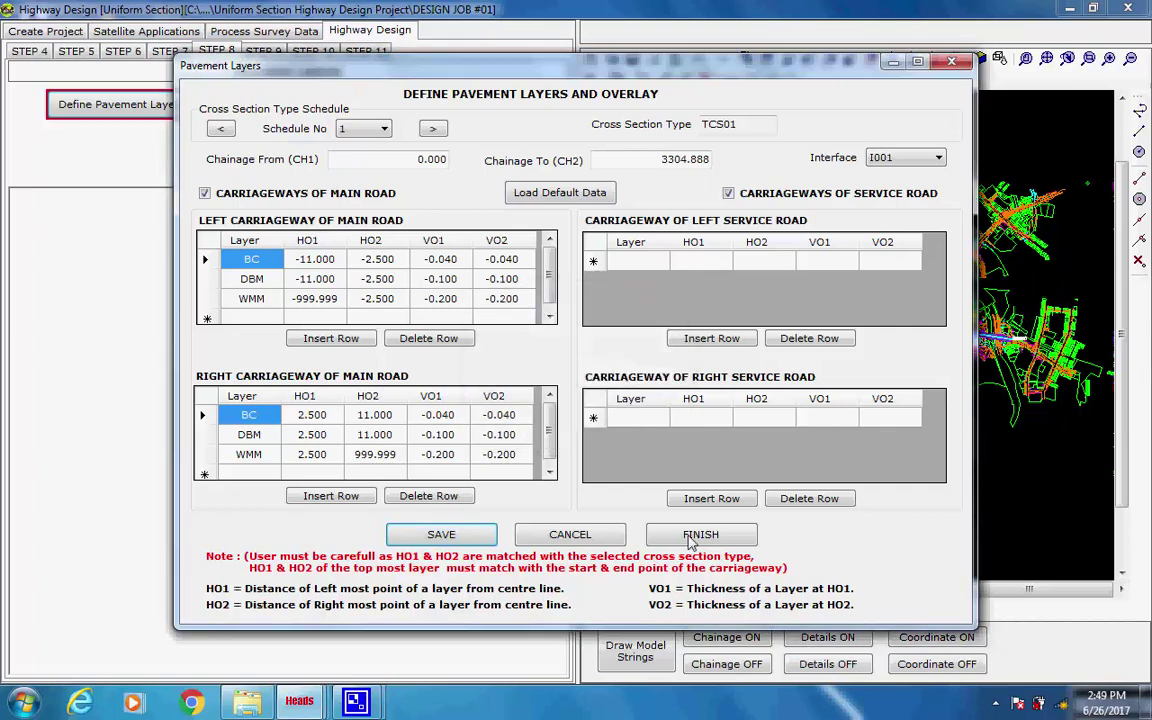
click(699, 536)
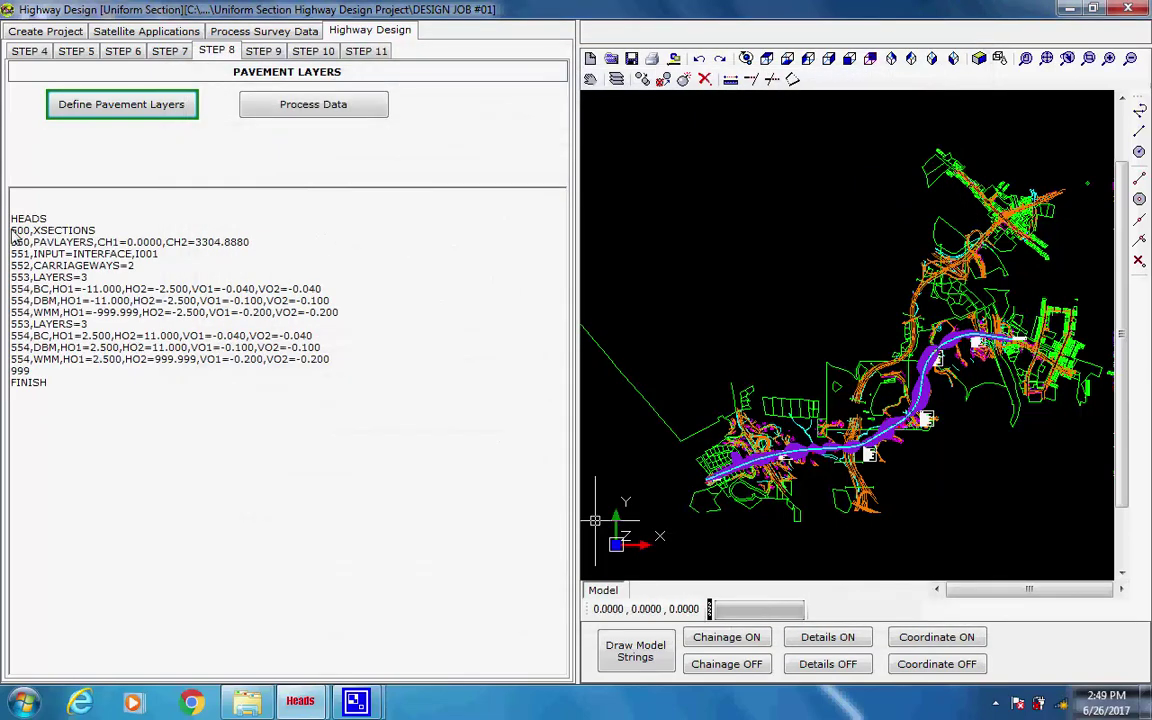
Process the defined pavement layer data to develop the cross sections, and finish the processing run
drag(14, 225, 86, 390)
click(86, 390)
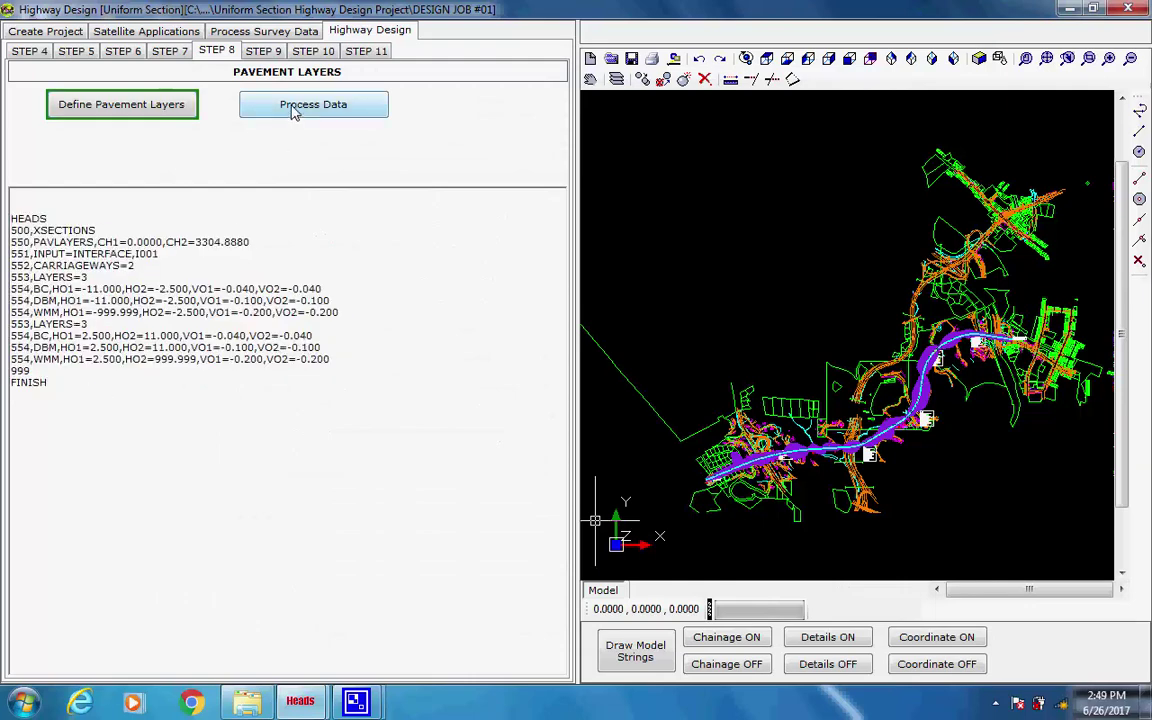
click(296, 108)
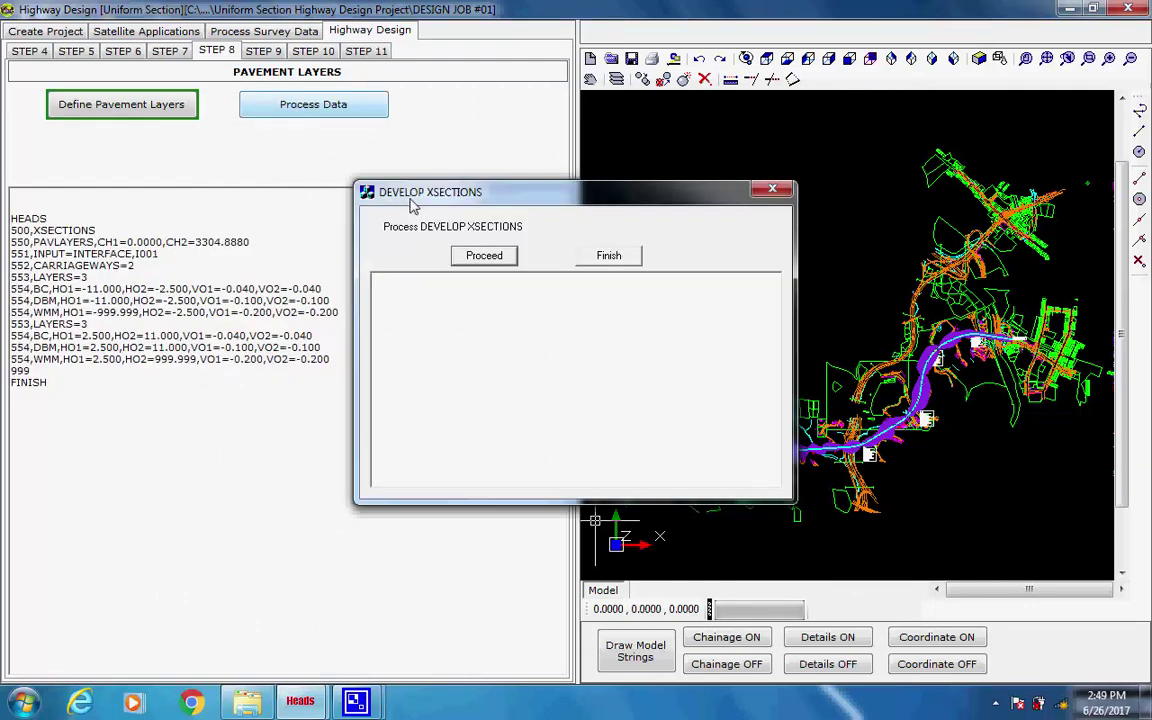
click(718, 391)
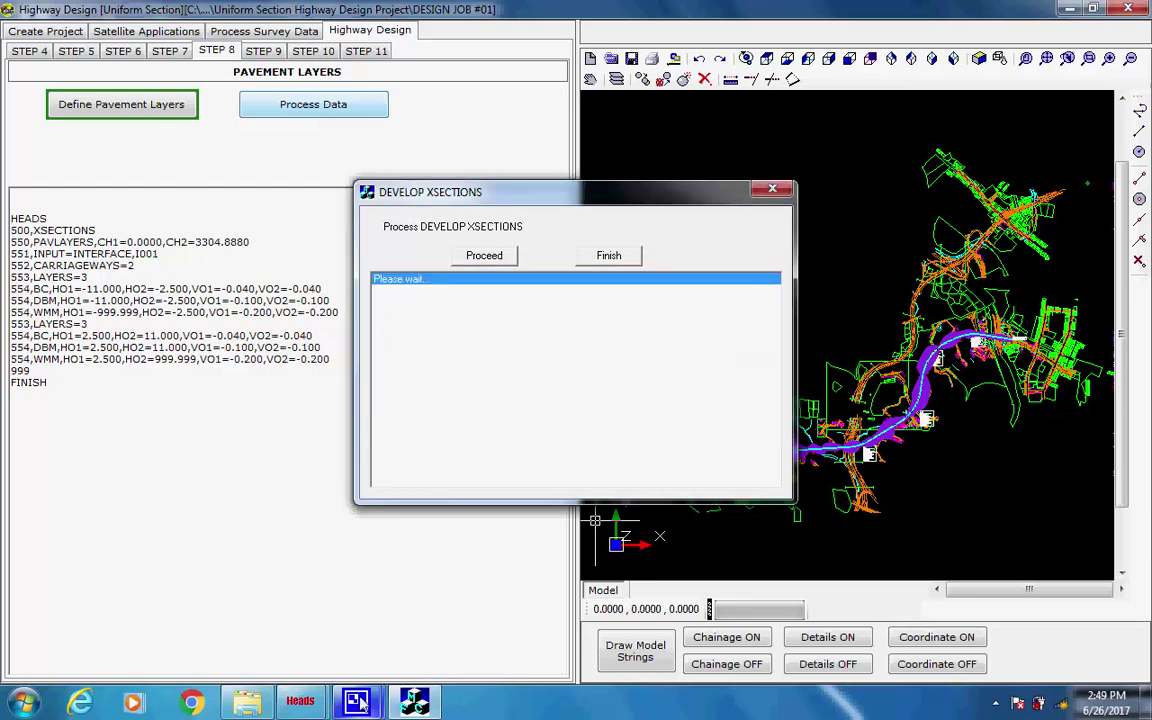
click(733, 400)
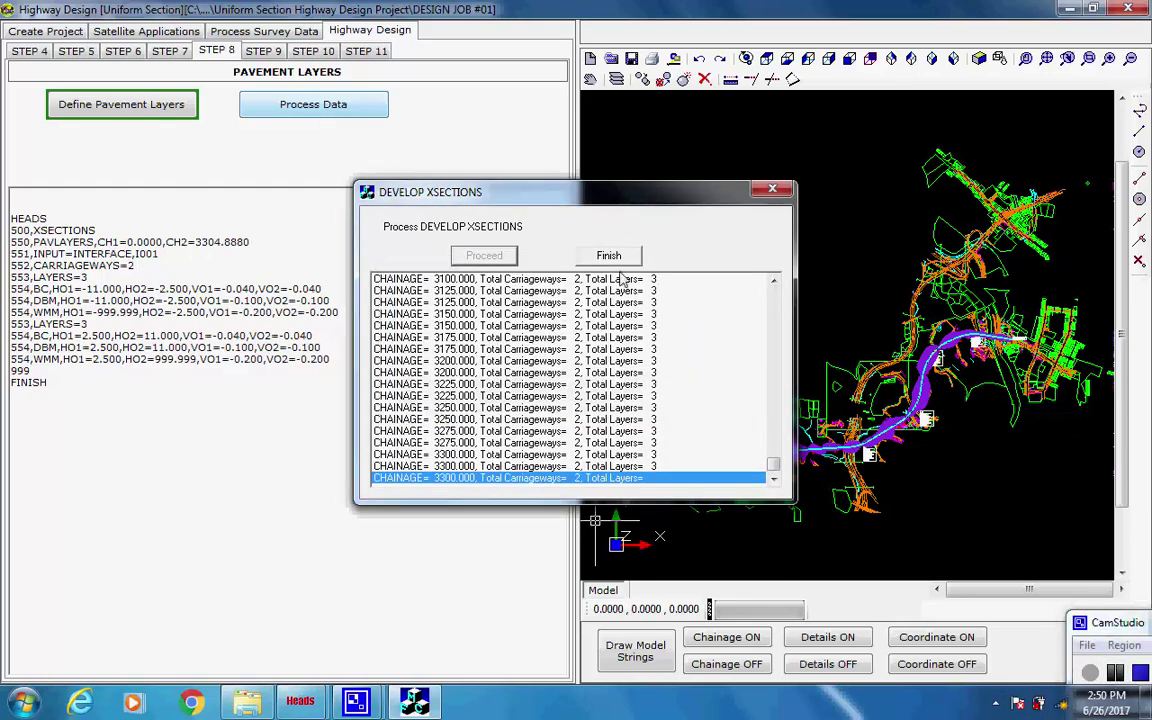
click(548, 255)
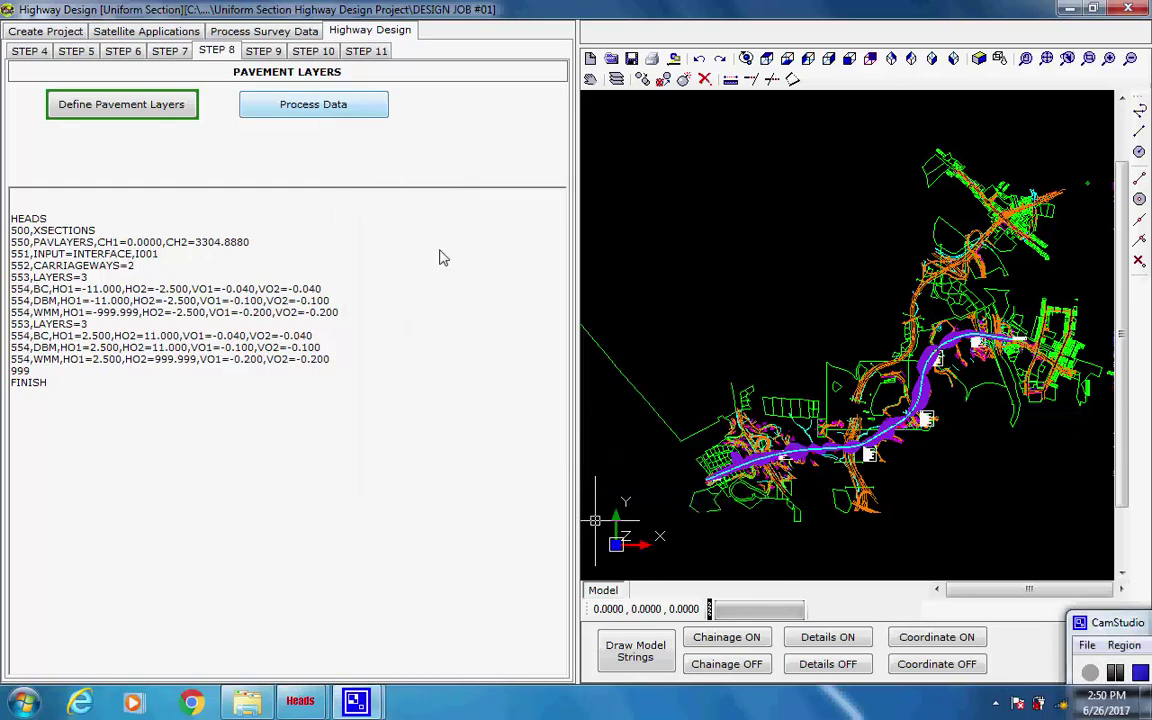
Process the earthwork and mass haul volume data, finish the run and load the volume report
click(264, 51)
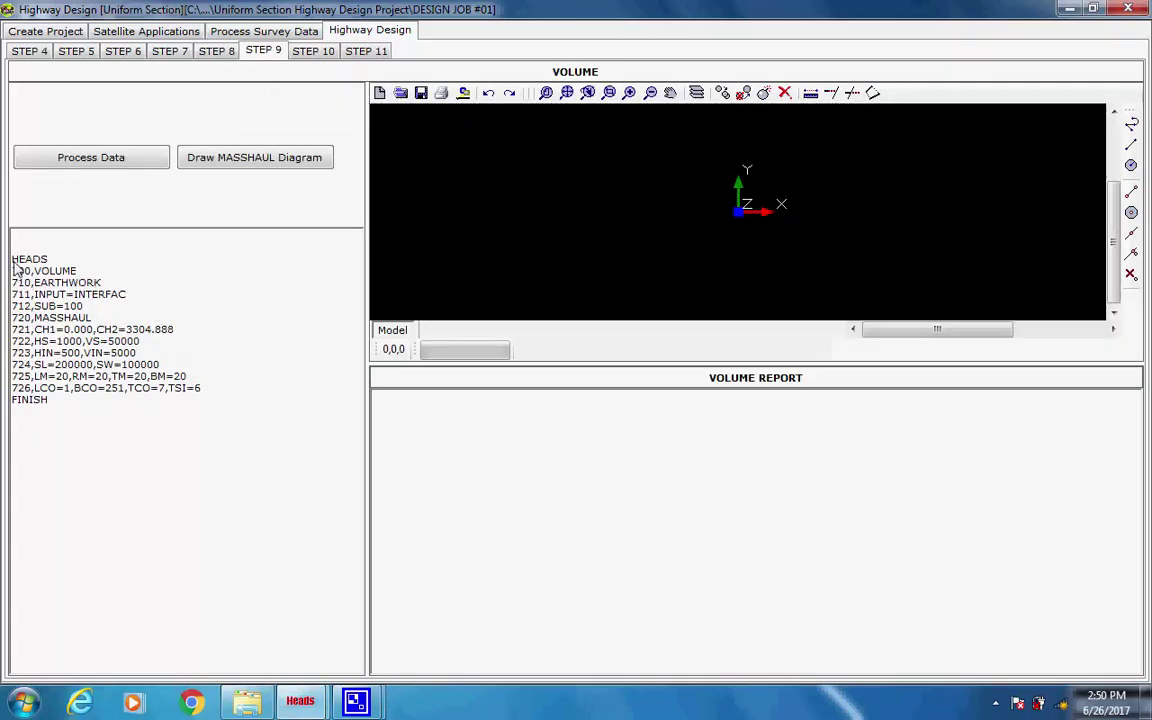
drag(13, 261, 101, 284)
click(102, 283)
click(115, 166)
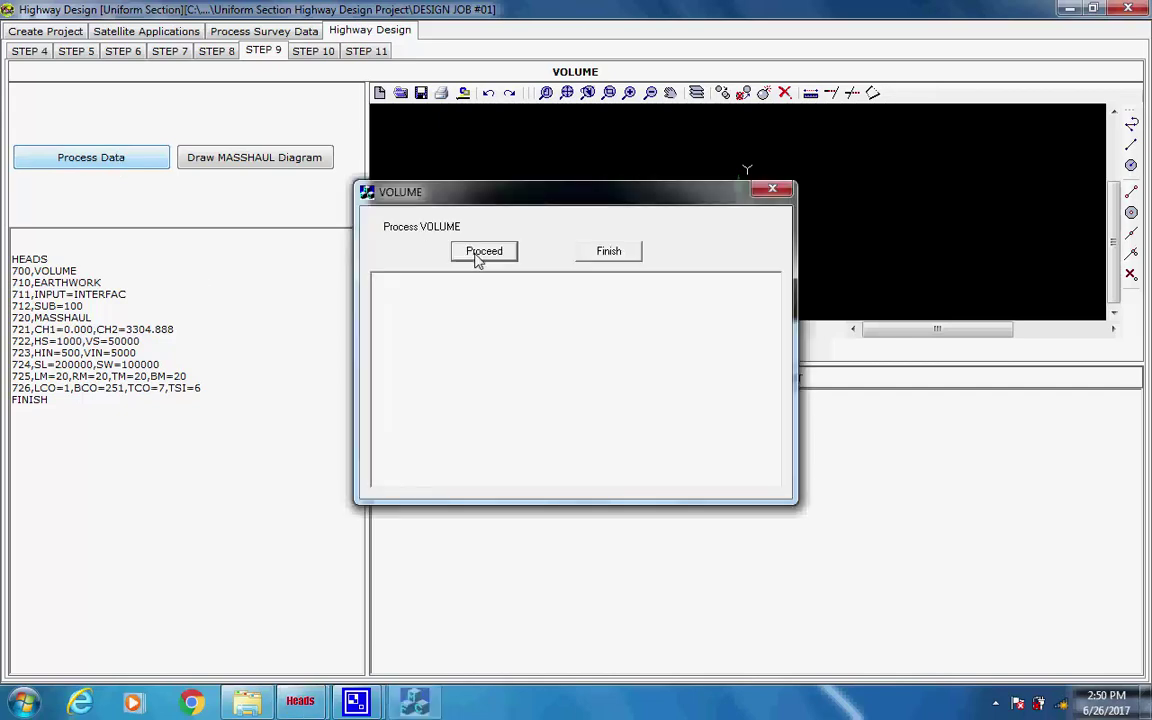
click(480, 254)
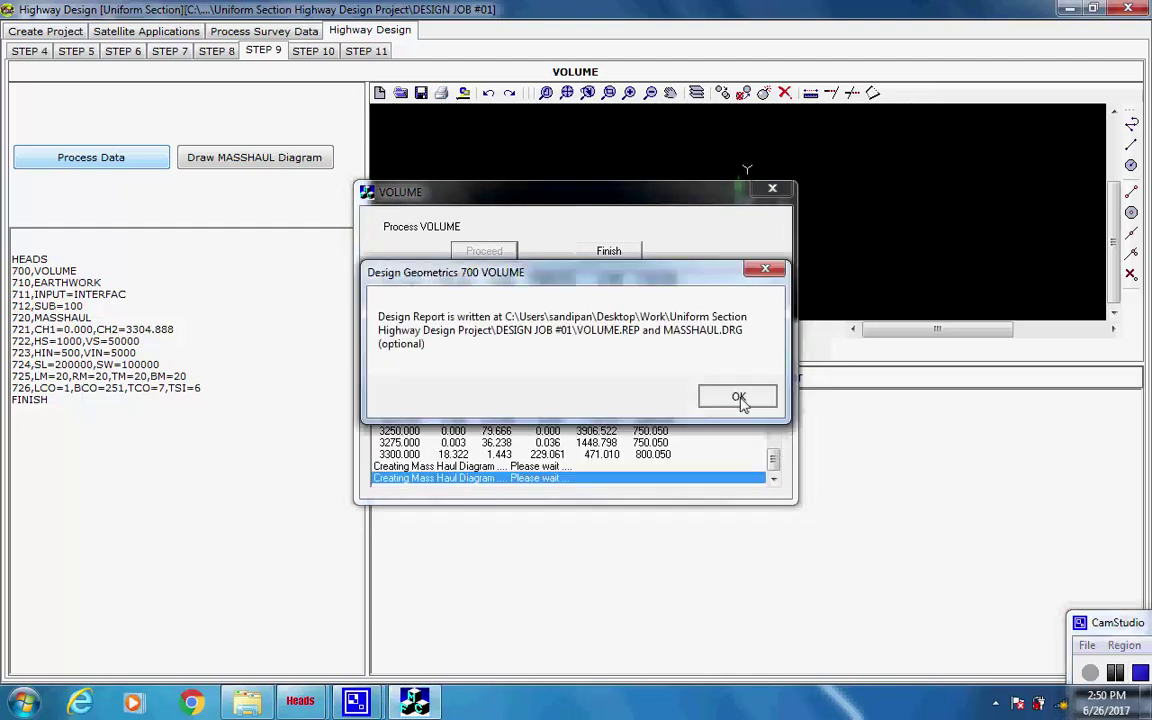
click(738, 394)
click(610, 252)
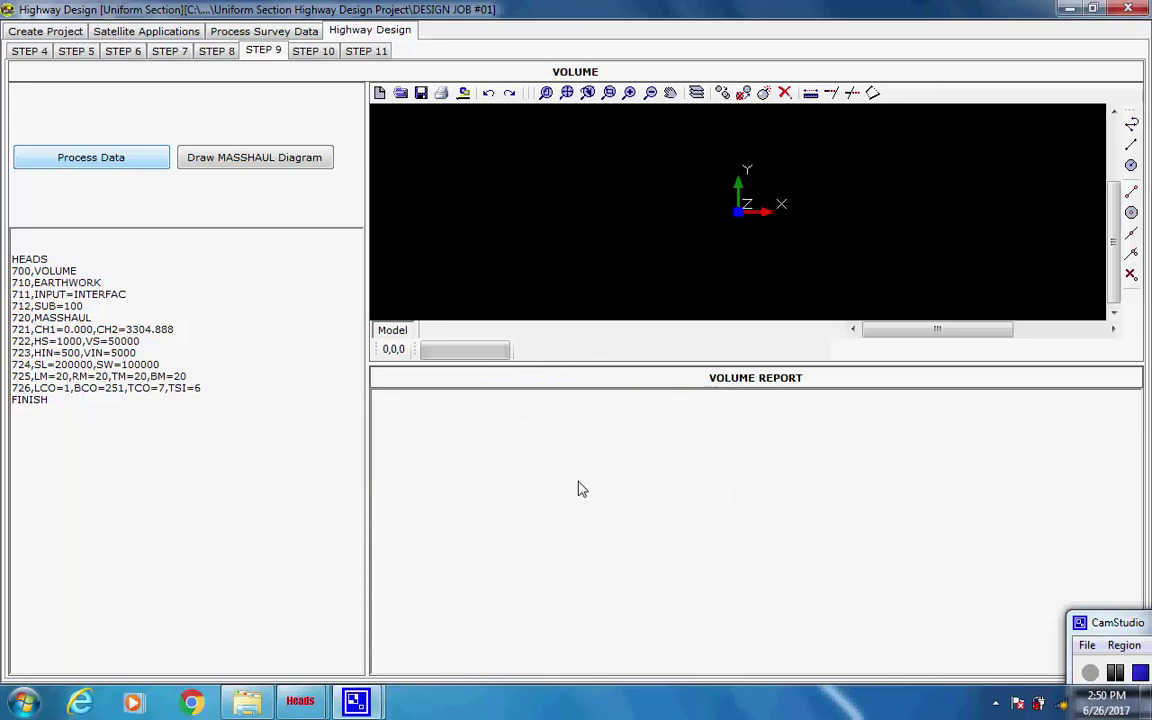
click(990, 595)
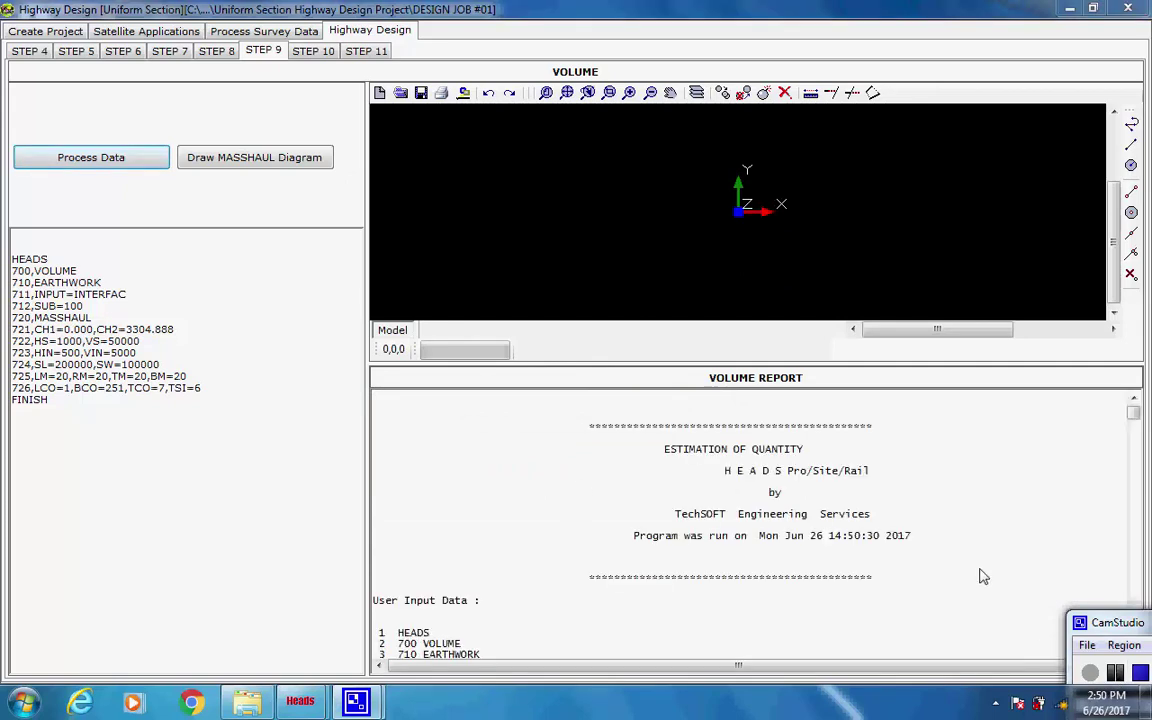
Examine the volume report's input data and the earthwork table's cut, fill, plan, slope and formation area columns by chainage
scroll(967, 509, down, 6)
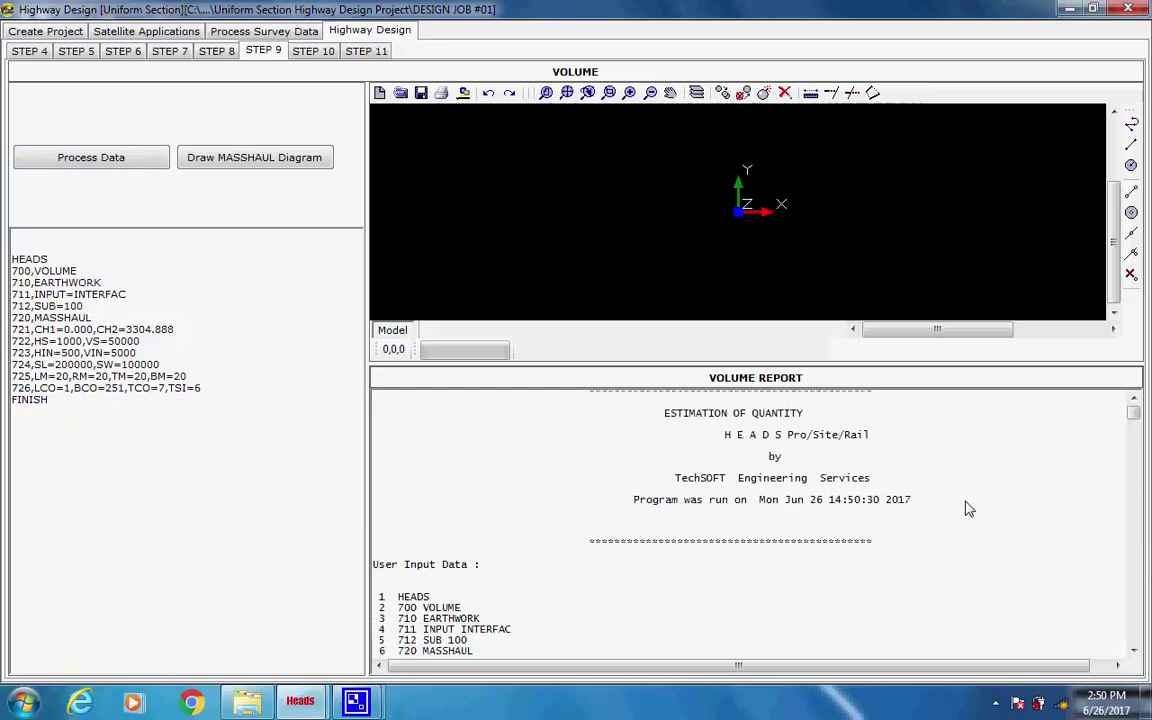
scroll(1016, 509, down, 3)
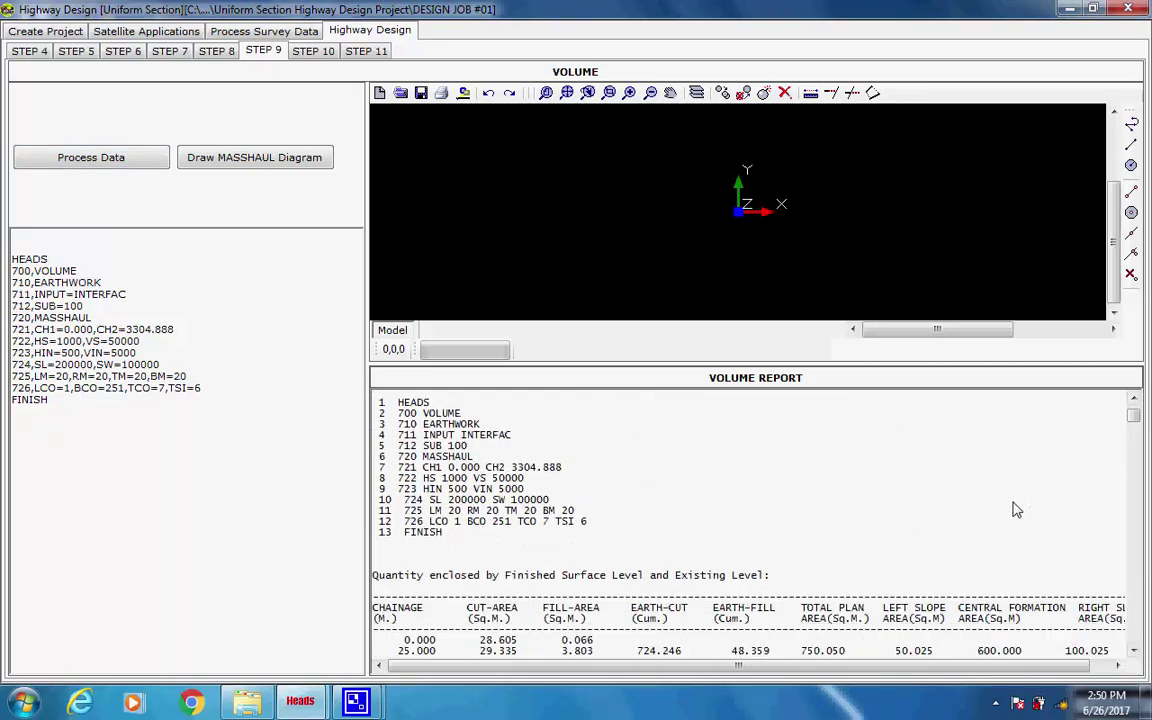
scroll(1016, 511, down, 1)
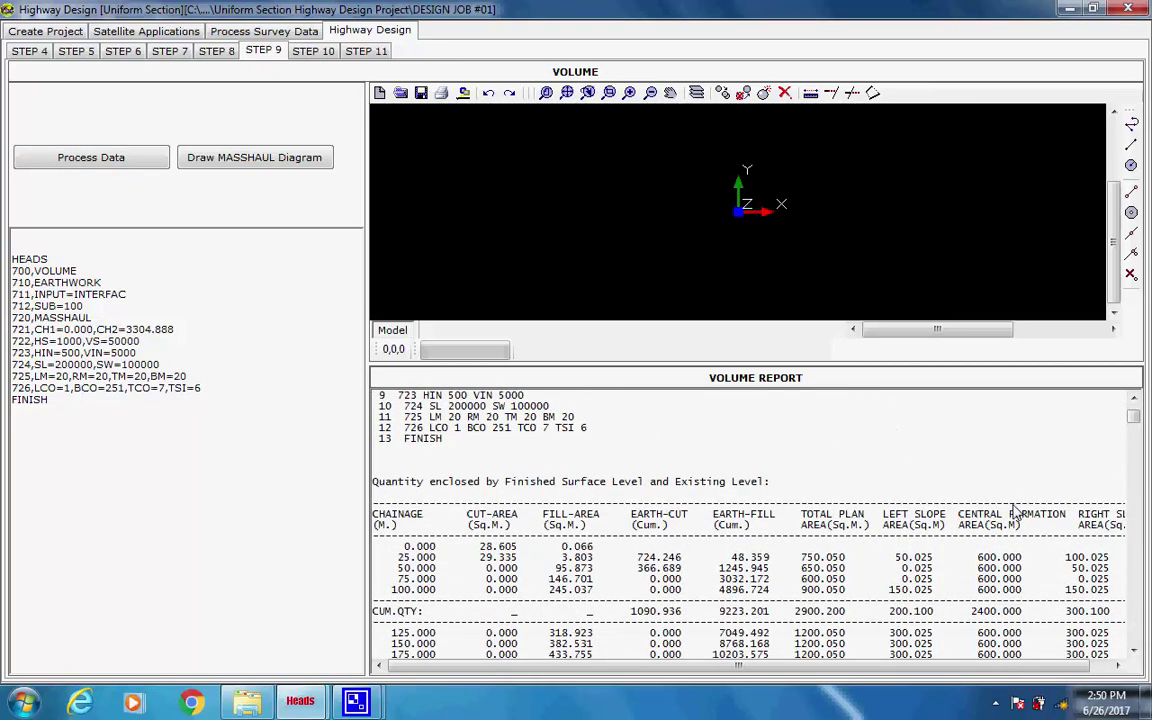
scroll(760, 540, down, 1)
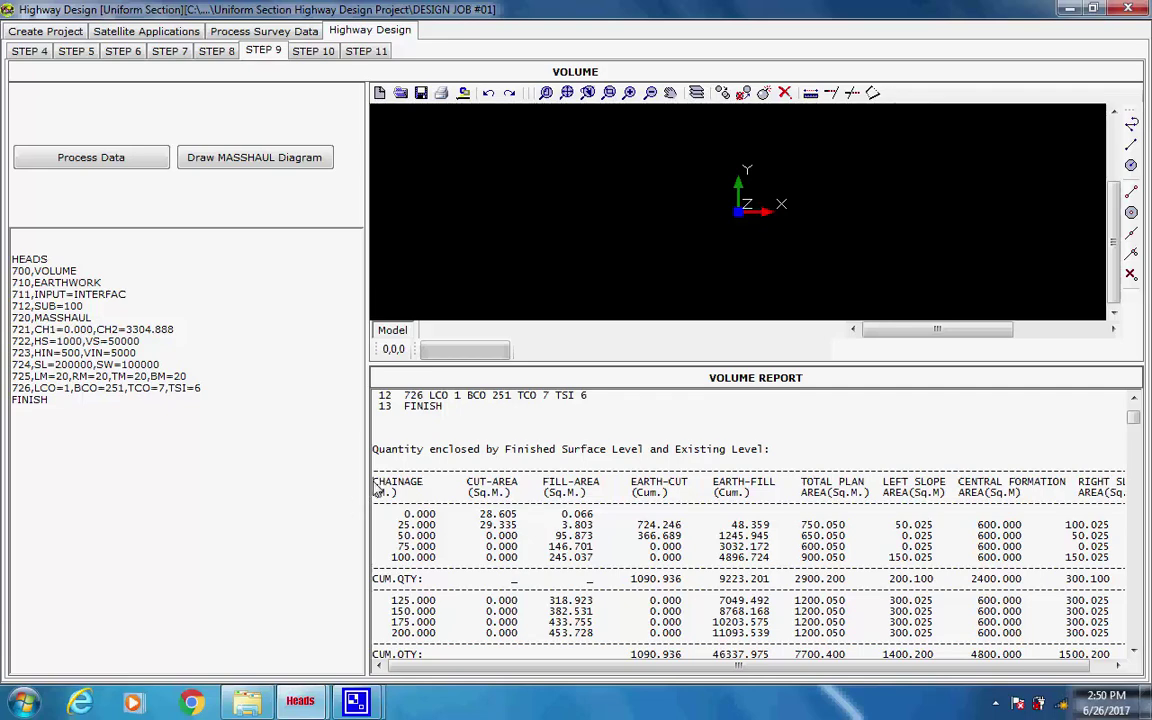
drag(373, 487, 1126, 488)
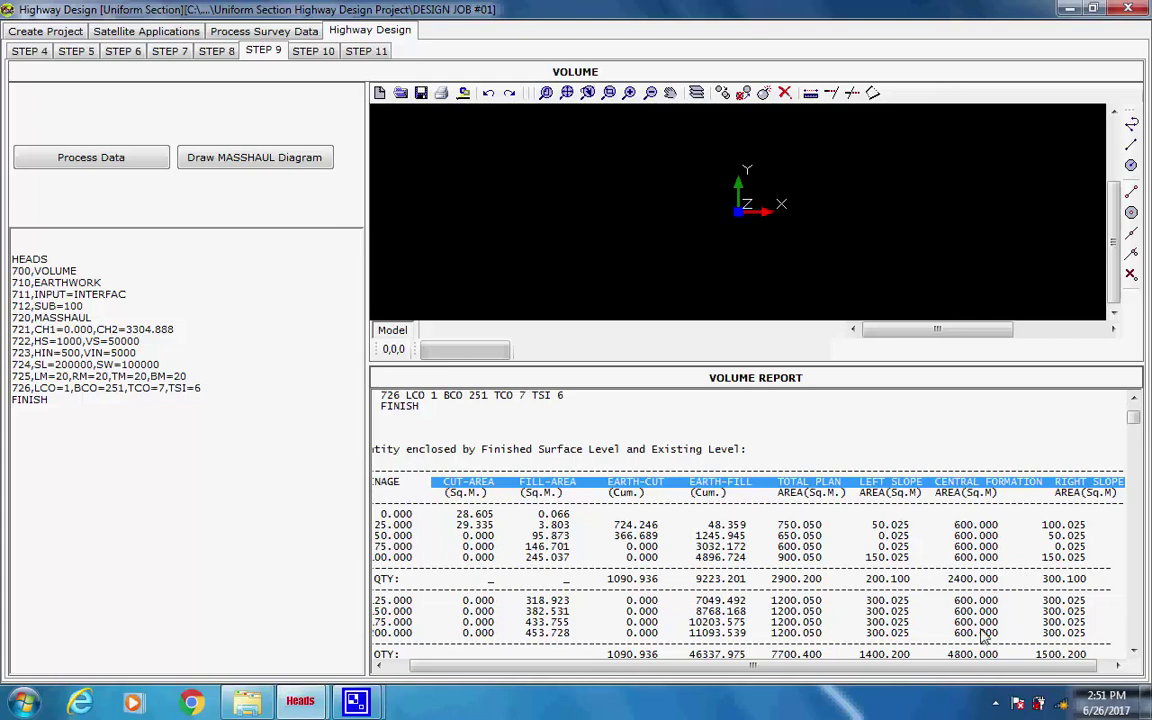
scroll(887, 600, left, 2)
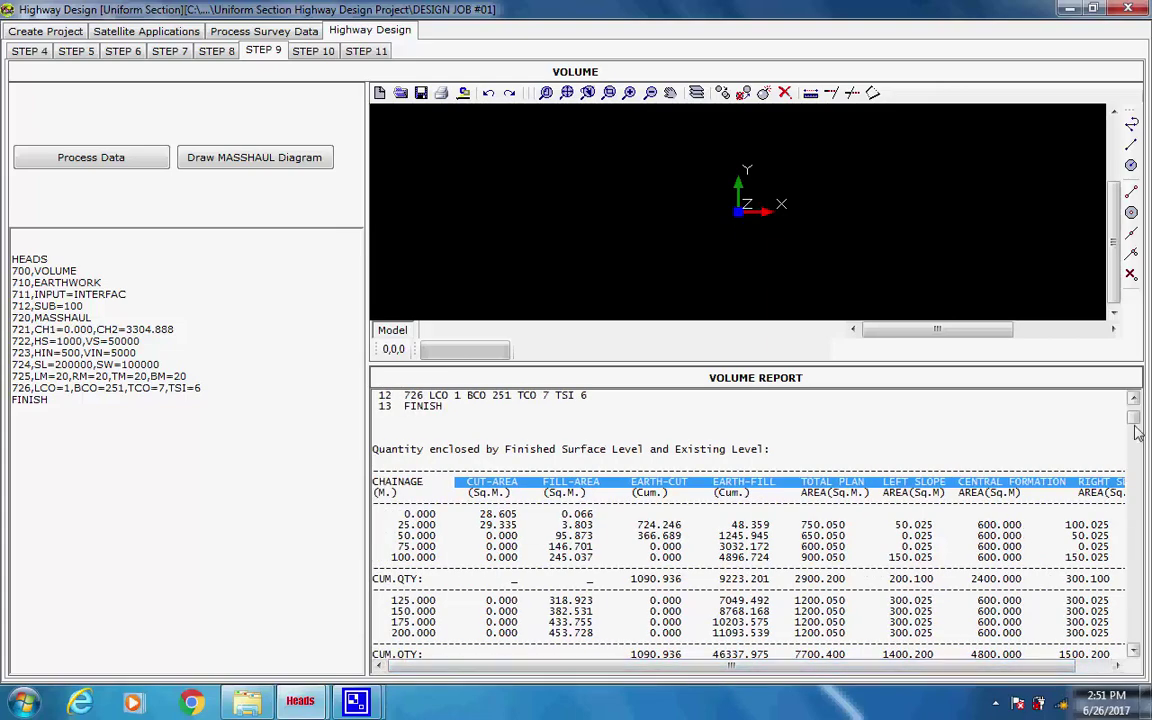
Examine the final cumulative quantity row at the end of the volume report's earthwork table
drag(1133, 418, 1133, 452)
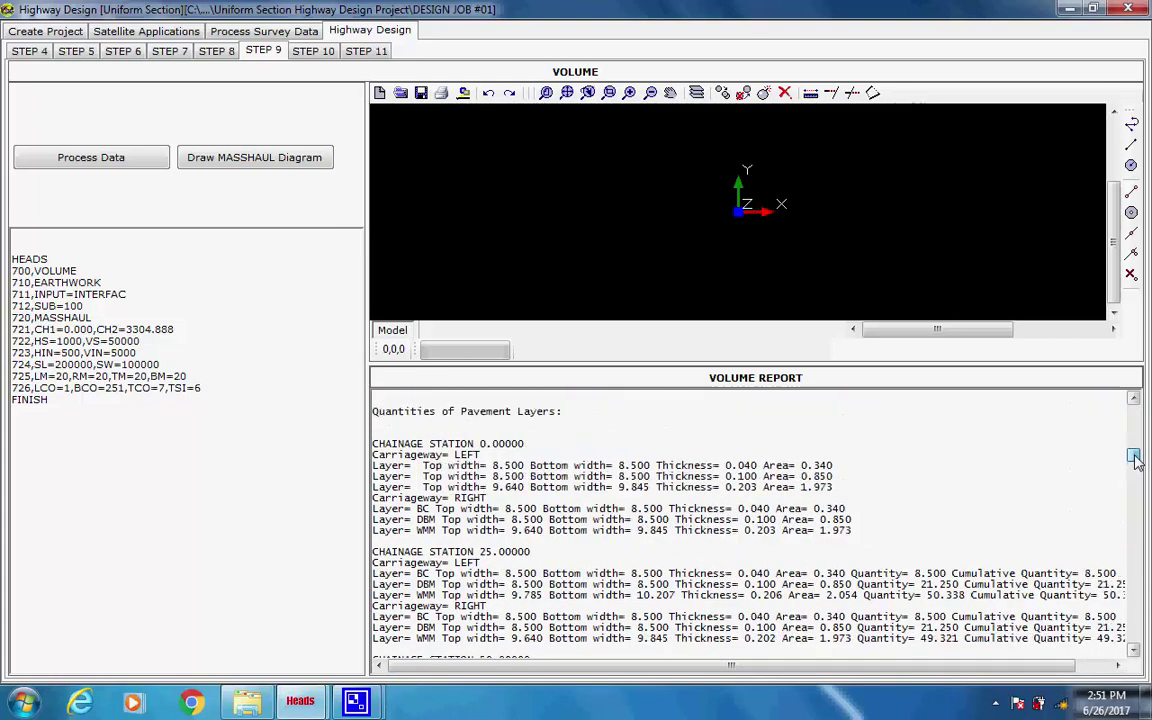
scroll(535, 457, up, 1)
scroll(535, 457, up, 6)
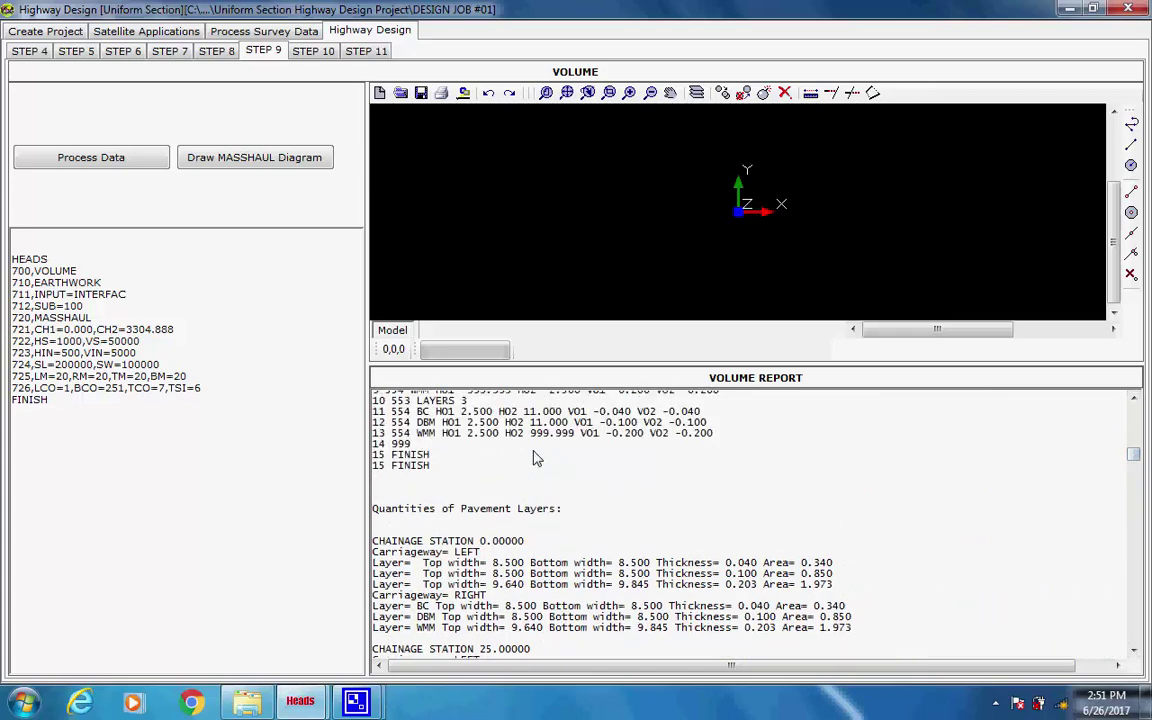
scroll(558, 500, up, 2)
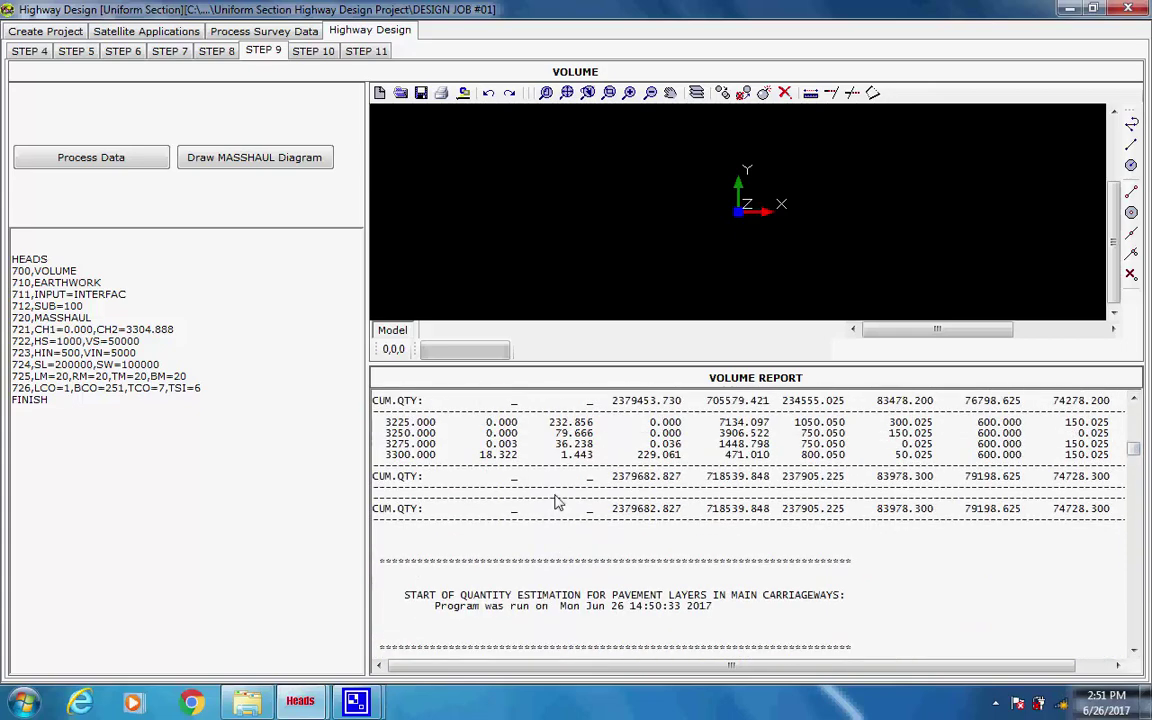
drag(440, 510, 352, 519)
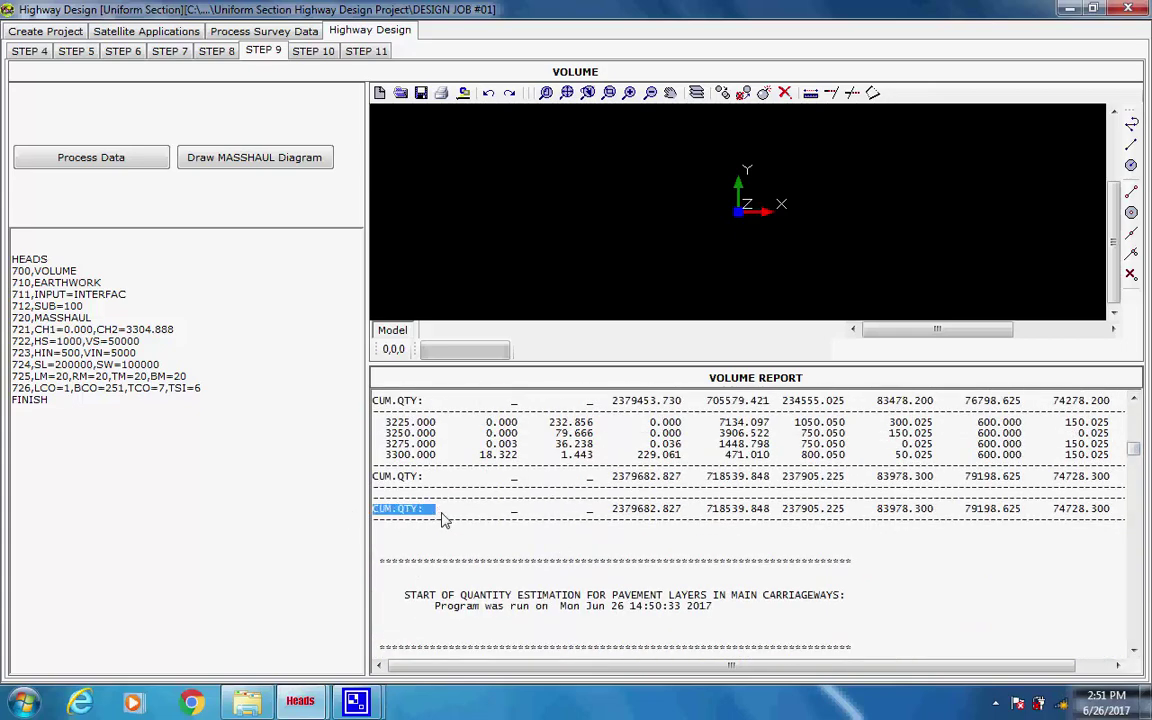
click(597, 512)
drag(581, 512, 1100, 512)
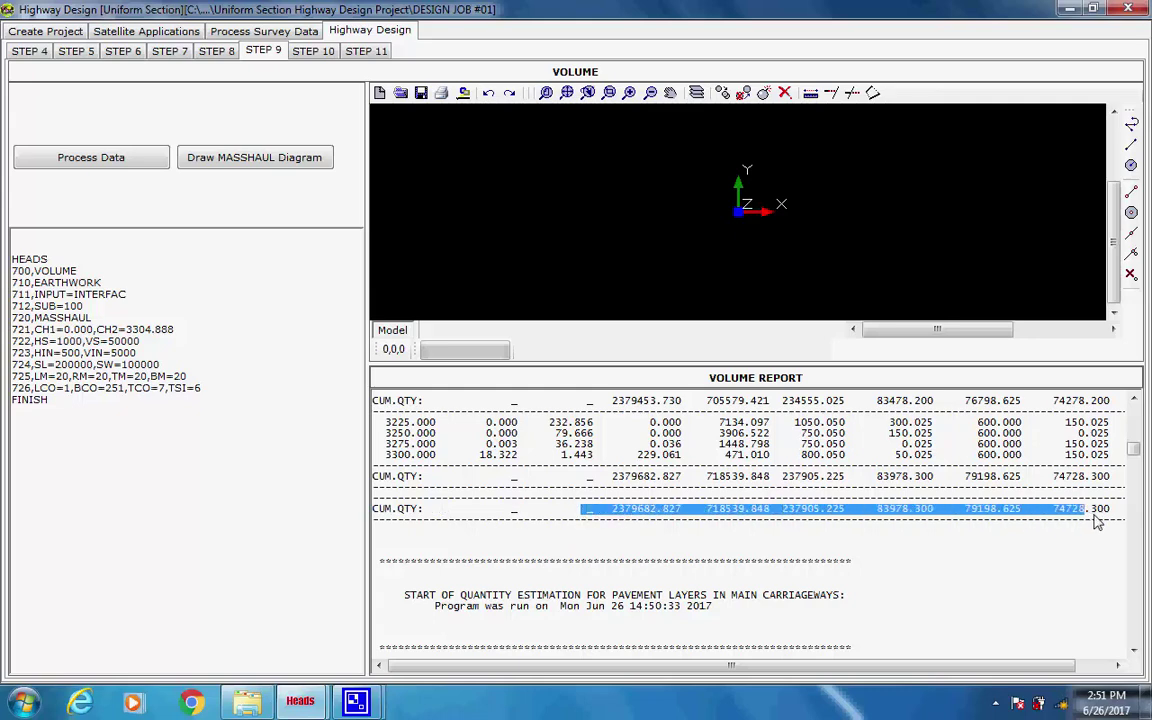
click(832, 596)
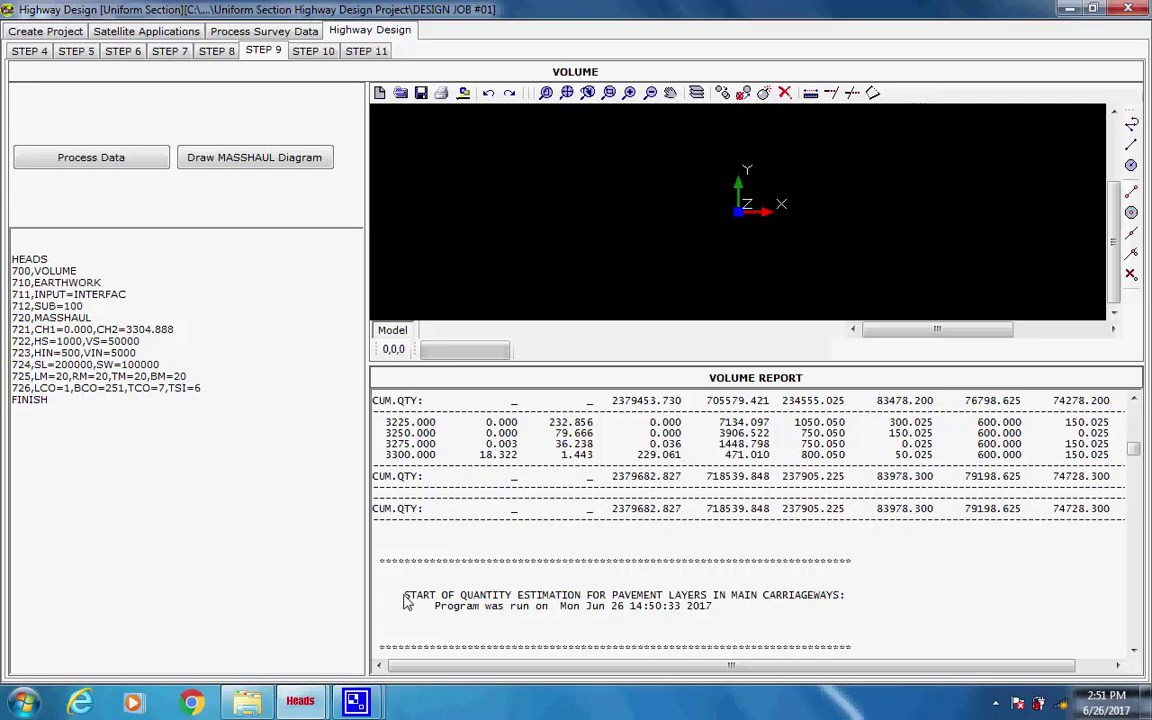
Examine the quantity estimation for pavement layers in main carriageways from its heading to its end, and return to the report's beginning
drag(404, 596, 757, 617)
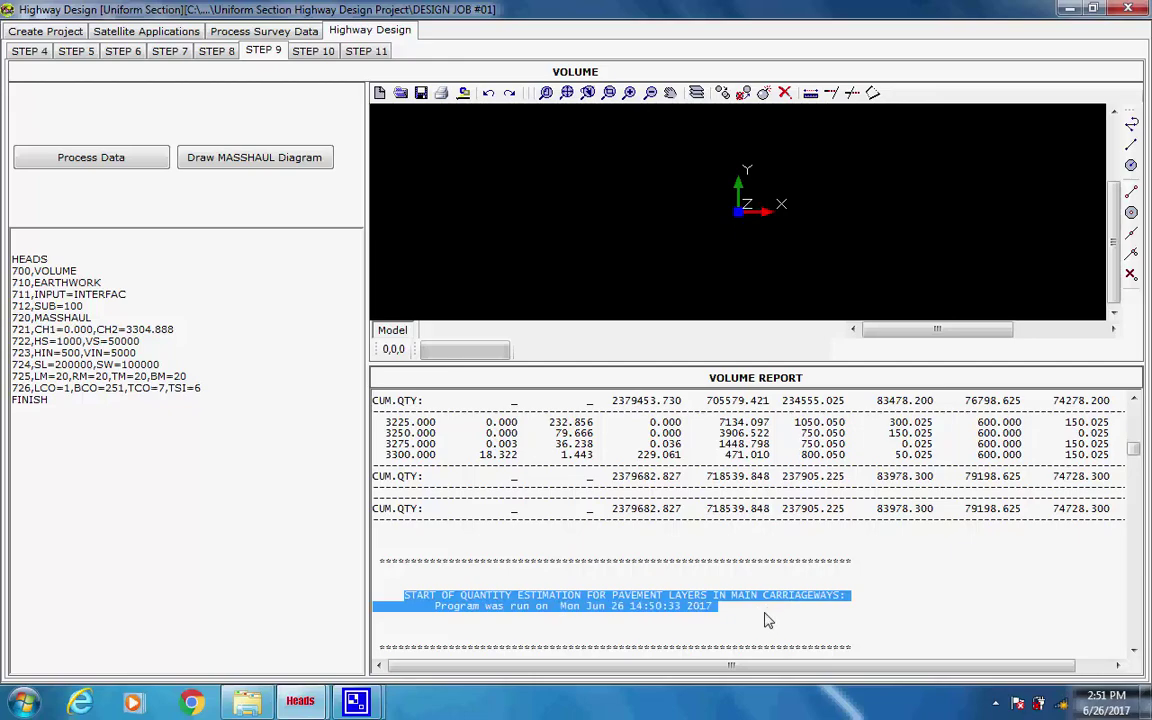
click(688, 617)
scroll(687, 617, down, 4)
scroll(688, 617, down, 12)
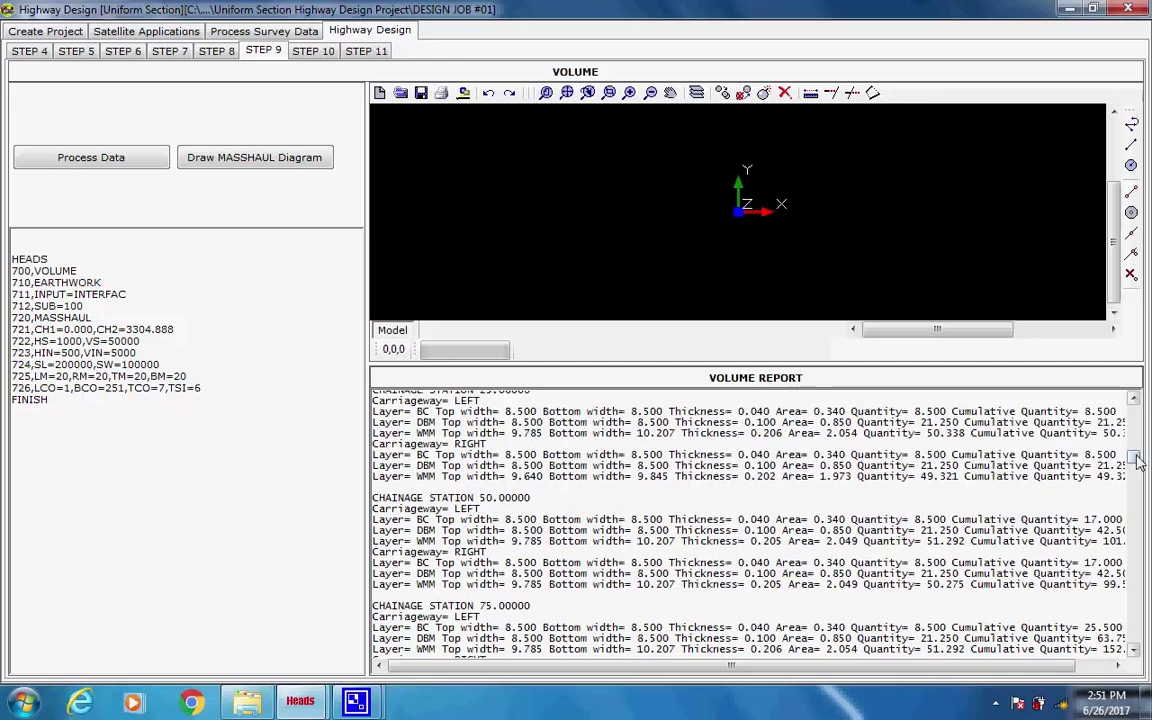
drag(1133, 457, 1138, 646)
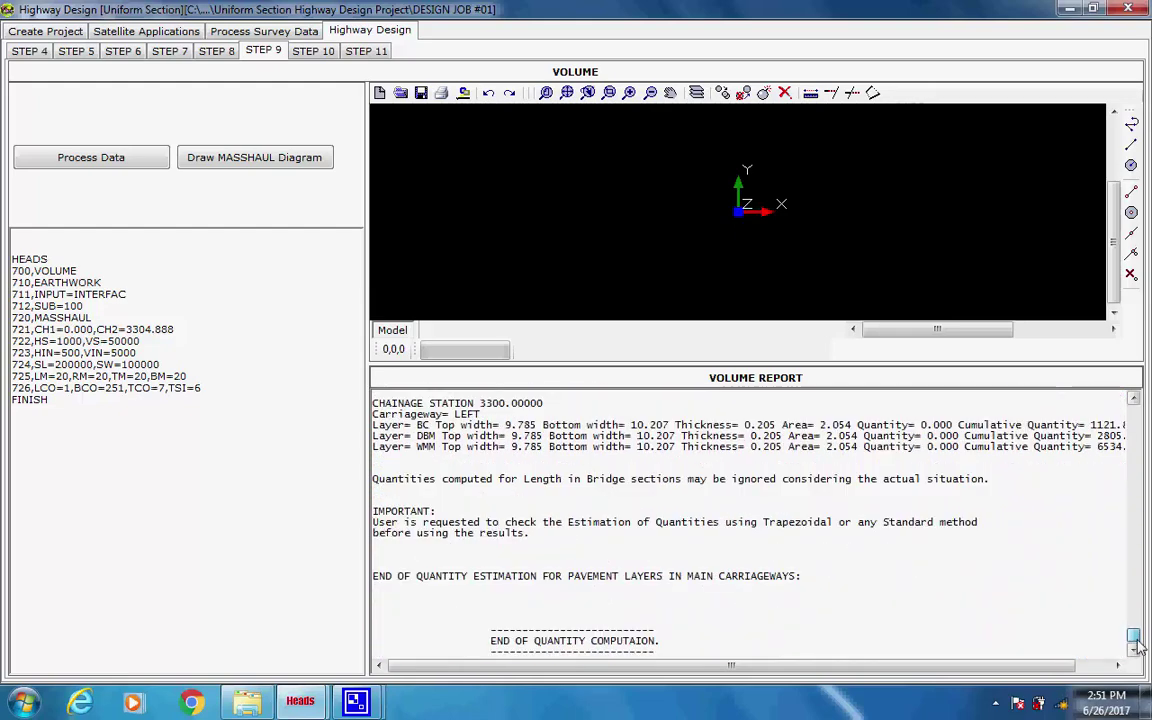
click(1022, 578)
drag(802, 578, 372, 580)
click(800, 586)
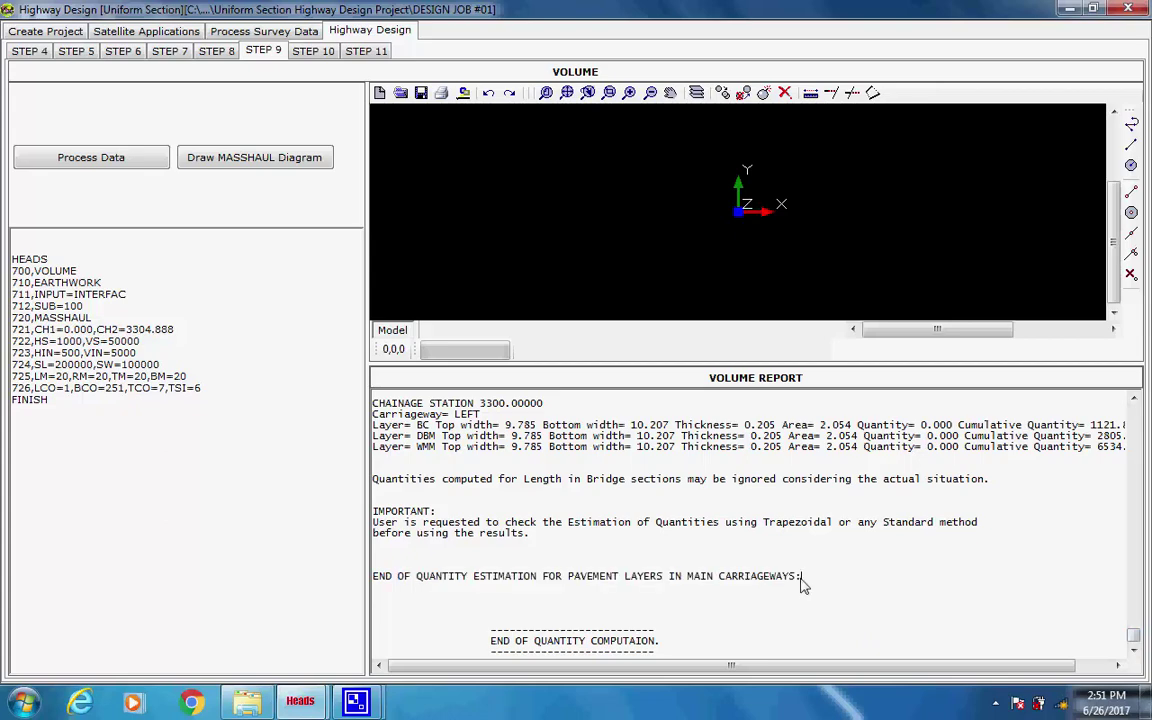
drag(800, 586, 372, 580)
click(685, 565)
drag(1133, 632, 1133, 408)
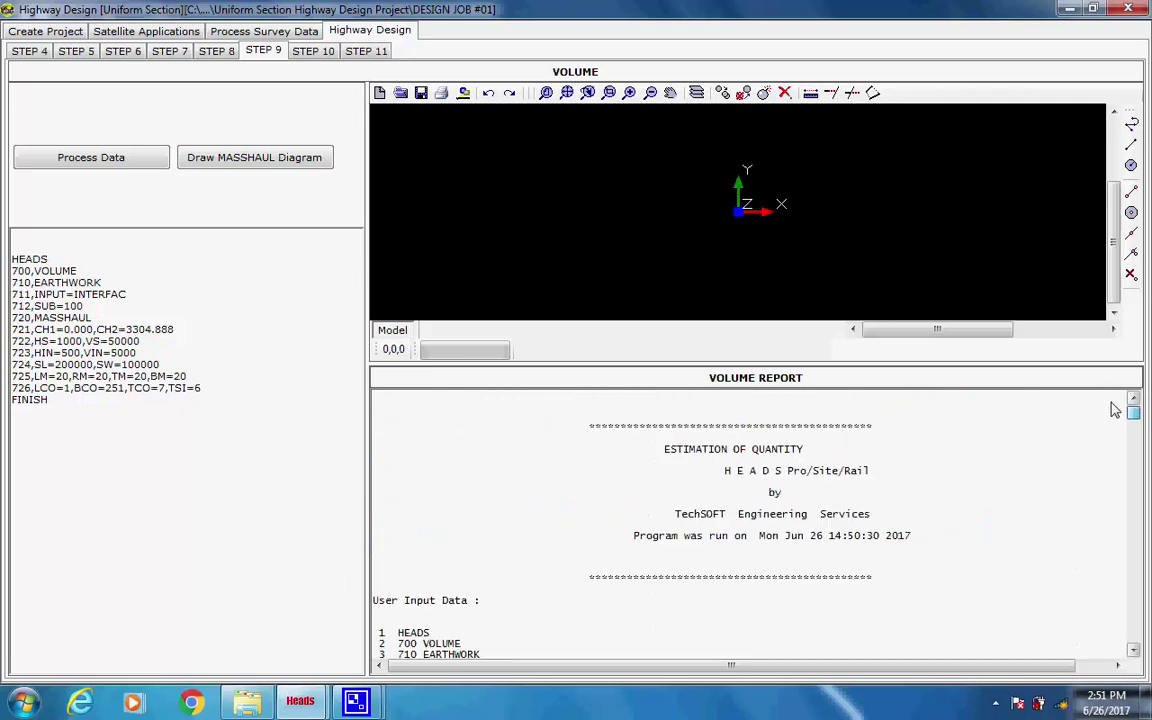
Draw the mass haul diagram and examine its cut-fill balance point line, ending with the full diagram in view
click(228, 166)
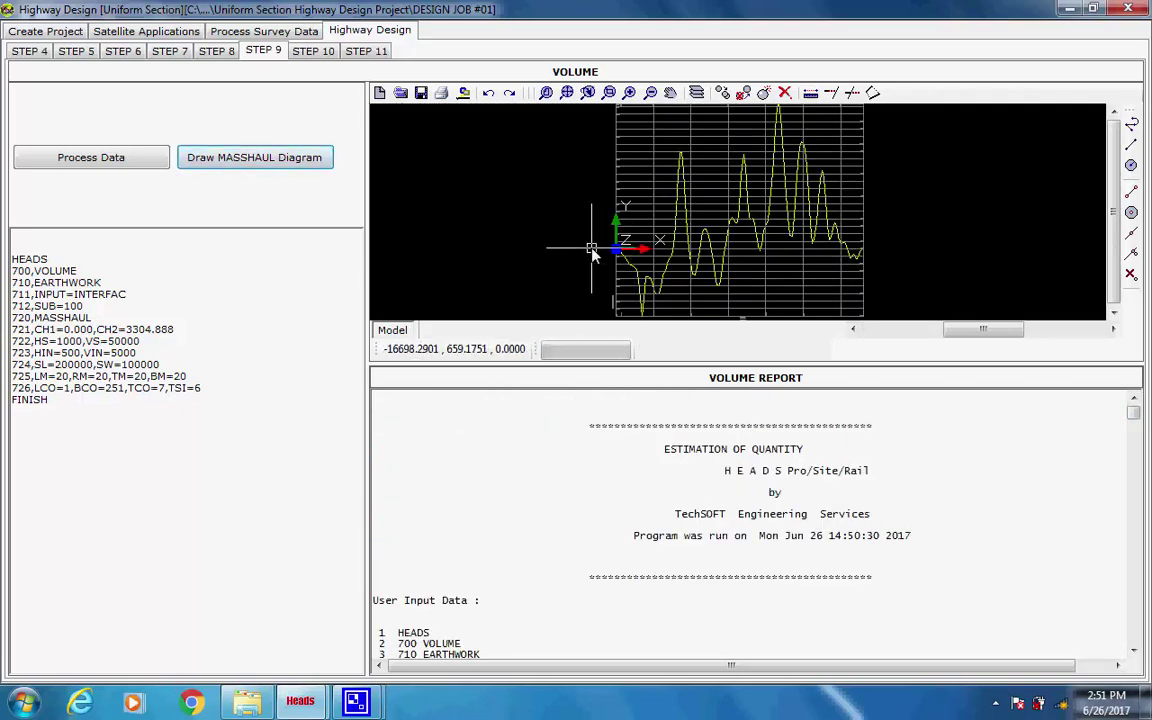
scroll(591, 257, up, 6)
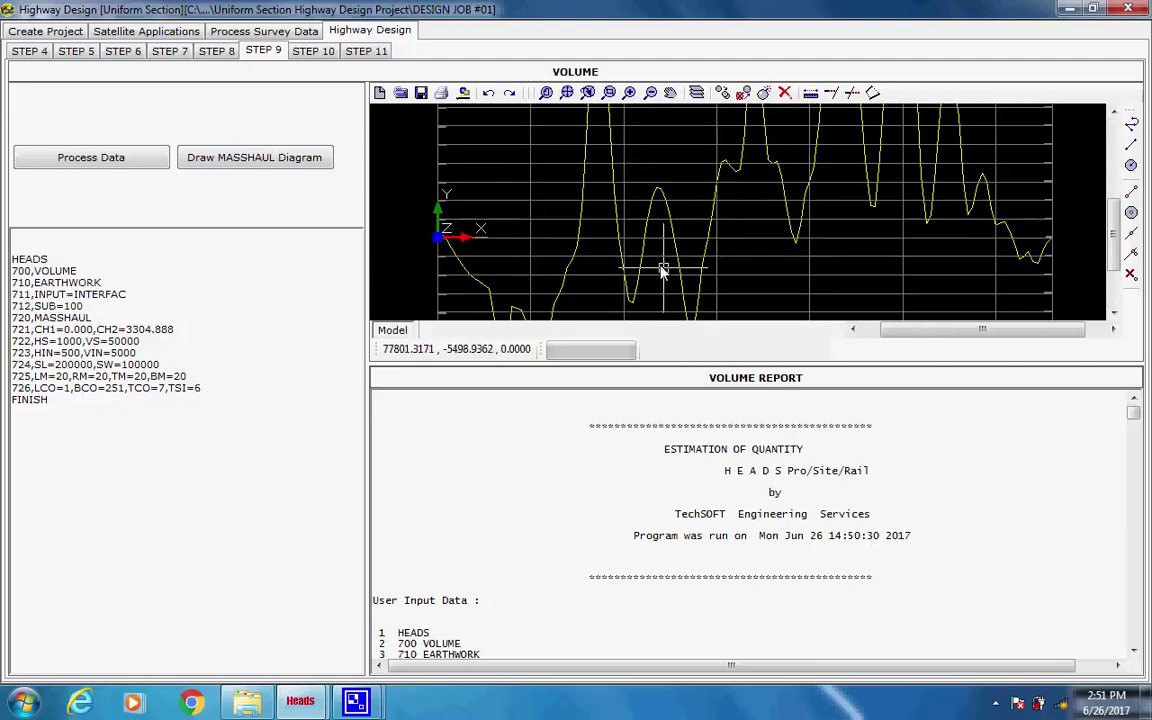
middle_drag(592, 257, 741, 232)
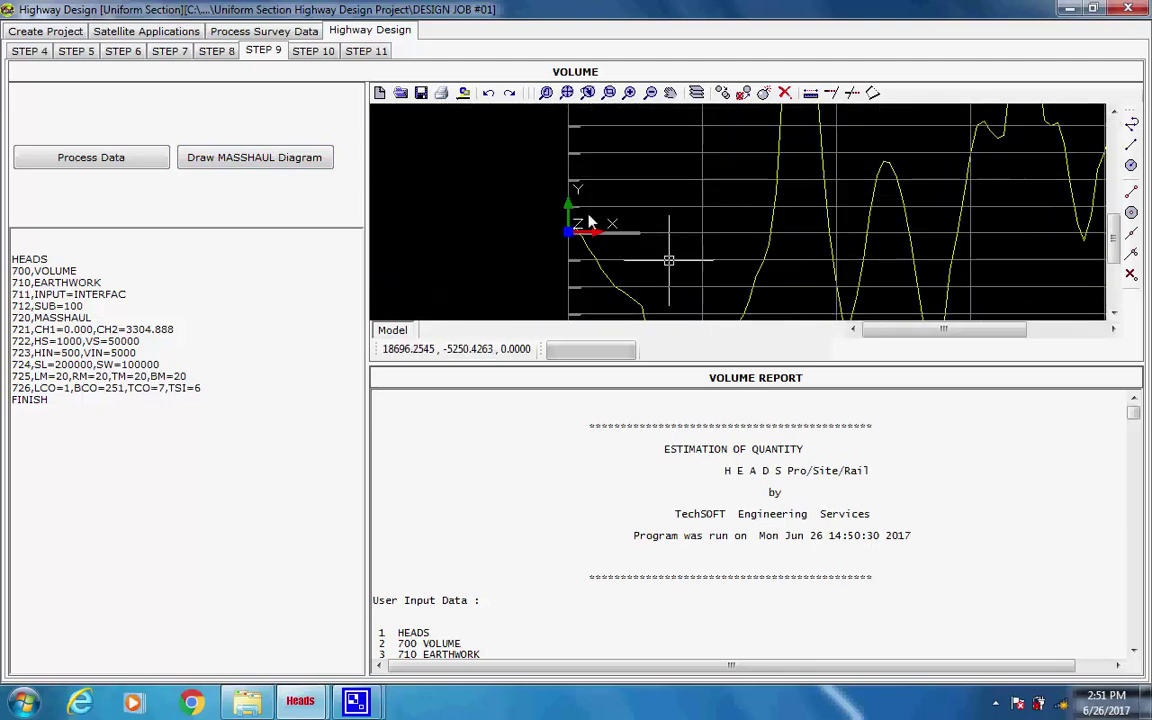
scroll(590, 240, up, 1)
scroll(590, 240, up, 4)
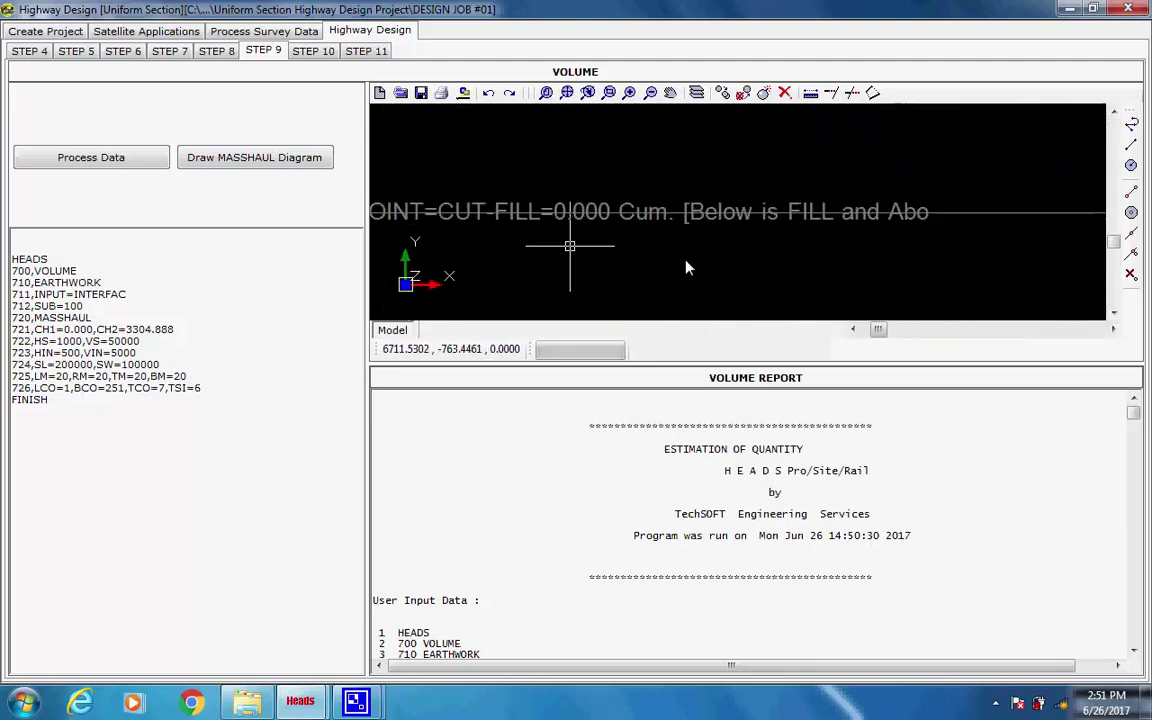
middle_drag(686, 267, 861, 267)
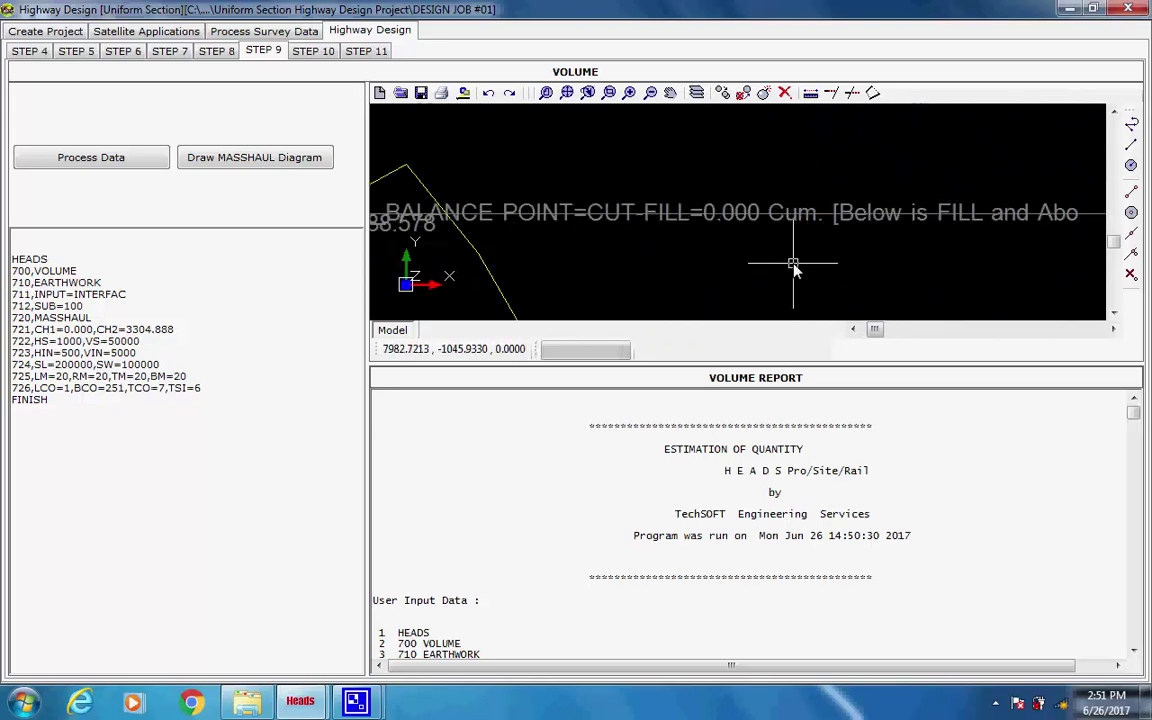
scroll(791, 266, down, 1)
scroll(770, 270, up, 1)
scroll(762, 264, down, 3)
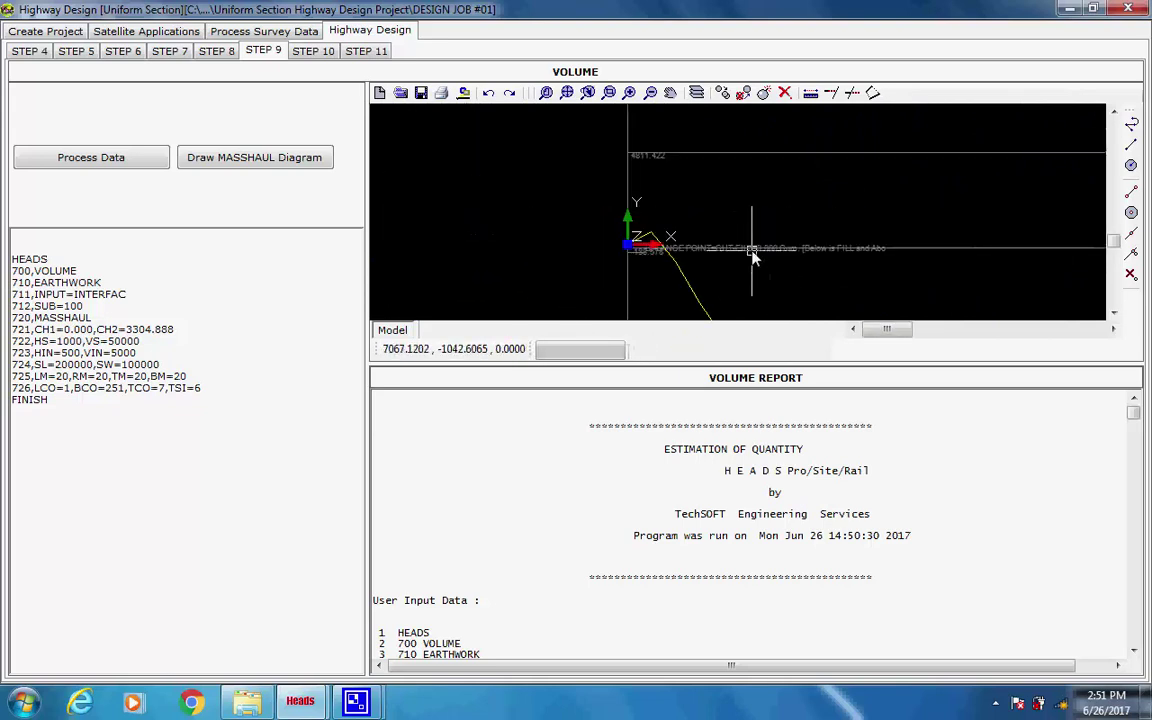
click(566, 93)
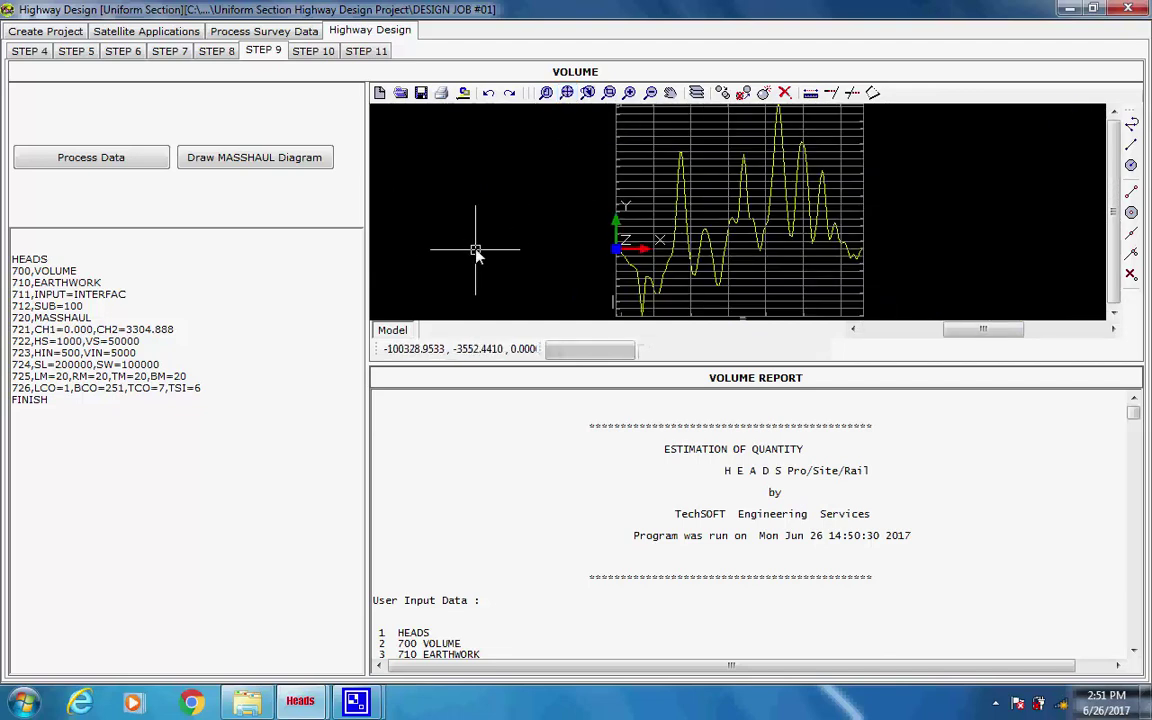
mouse_move(355, 700)
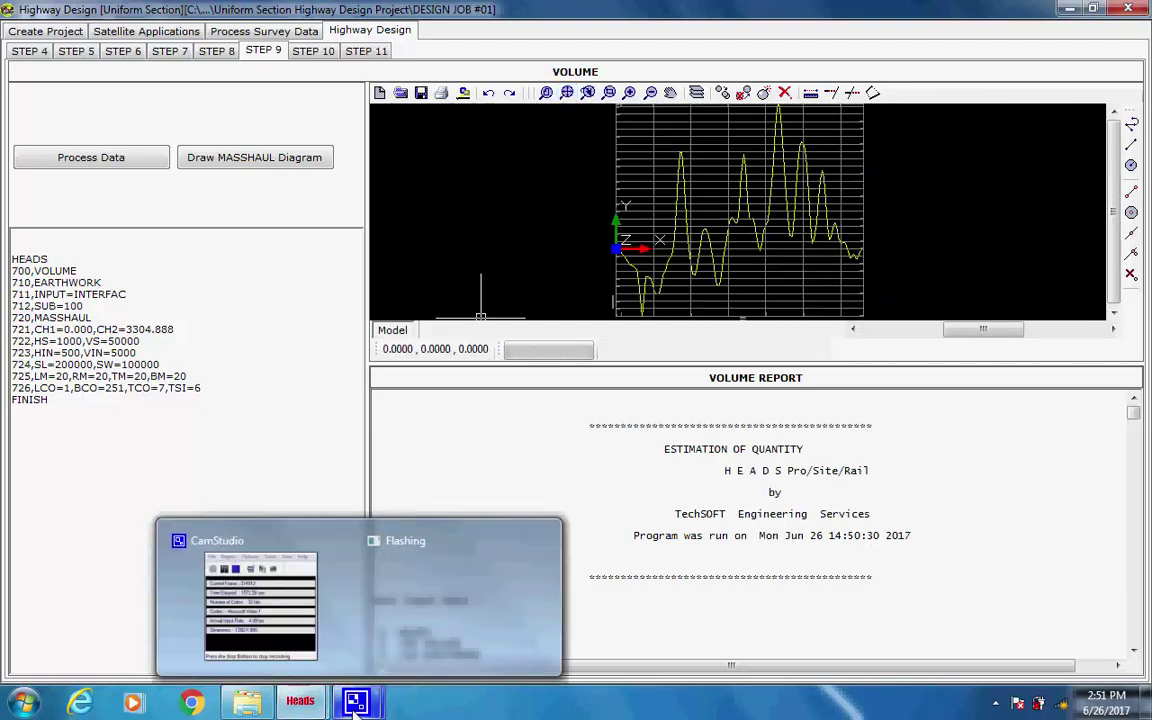
click(307, 668)
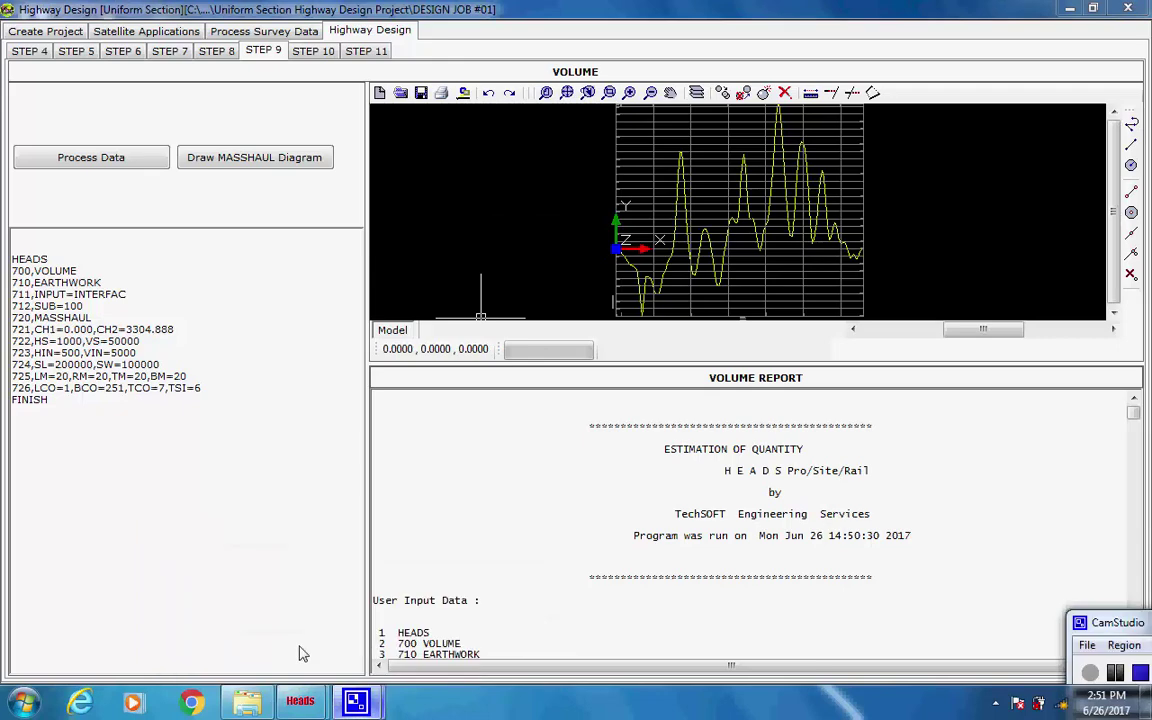
Create the schematic drawing of the horizontal alignment for string M001 with the preset sheet and scale values
click(316, 52)
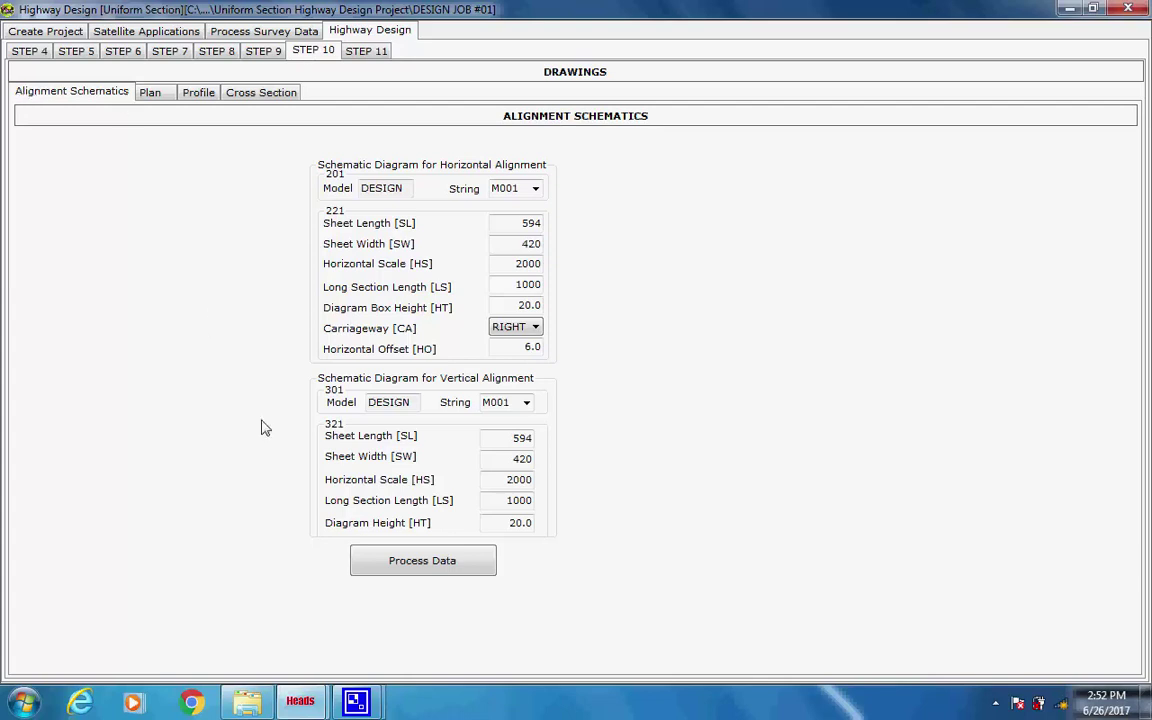
click(402, 561)
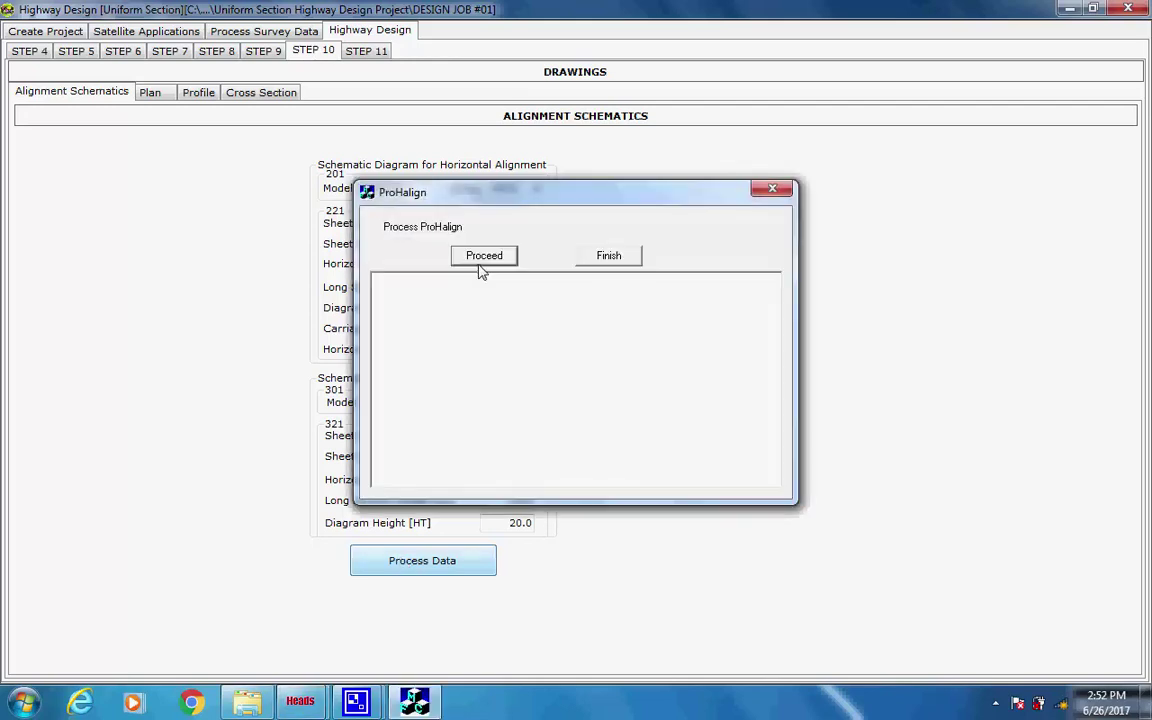
click(482, 256)
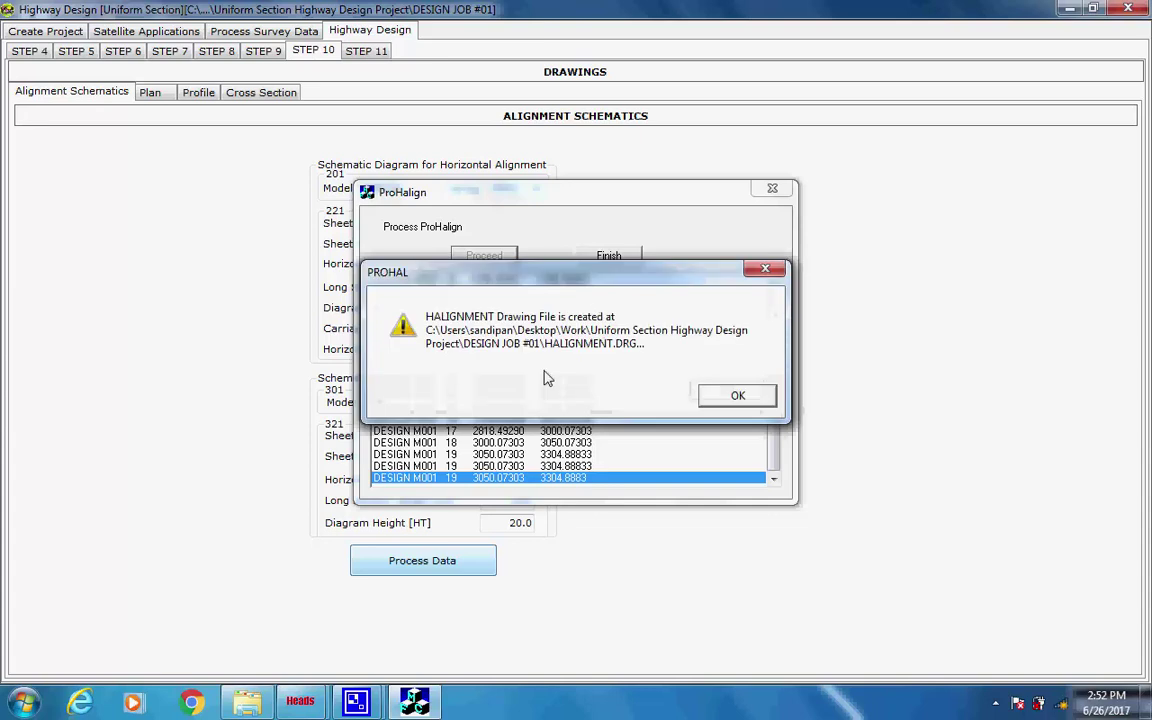
key(Return)
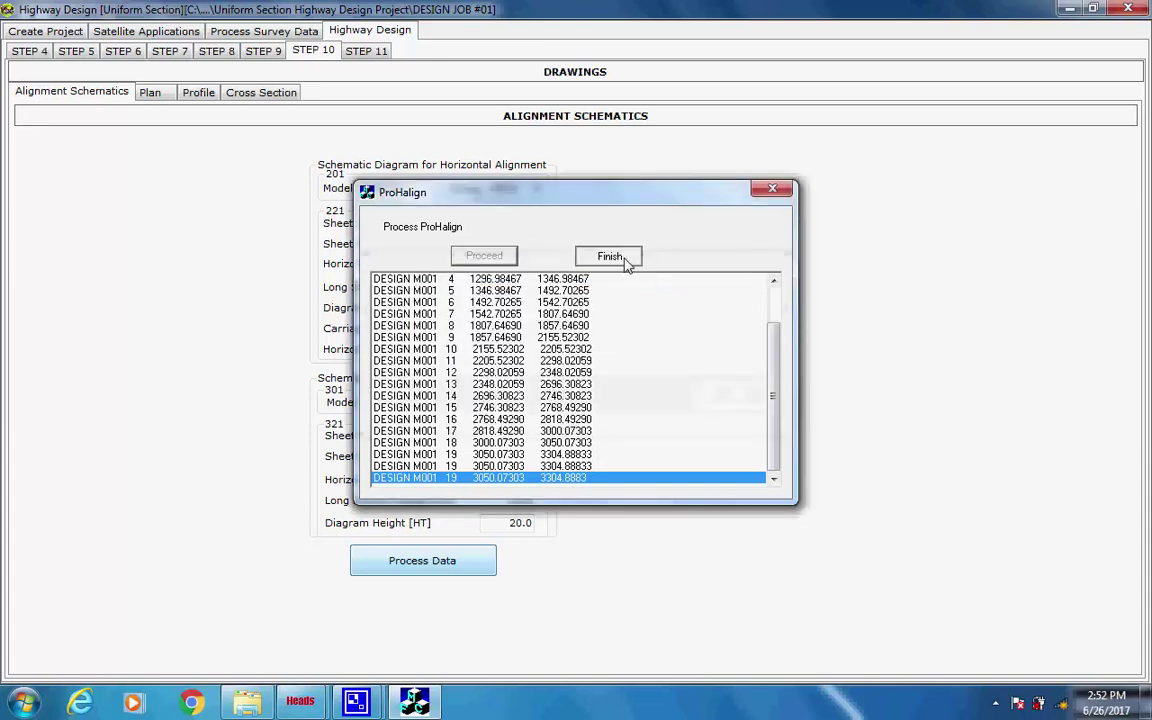
click(609, 257)
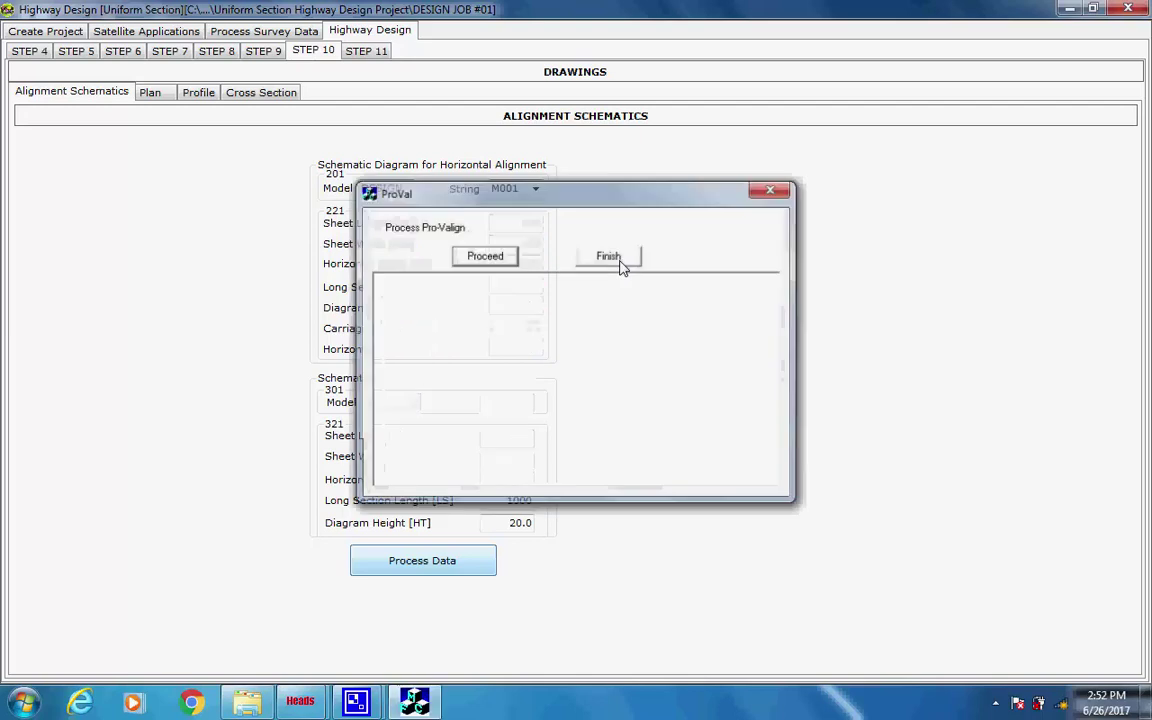
Process the vertical alignment schematic for string M001 and finish the run
click(484, 256)
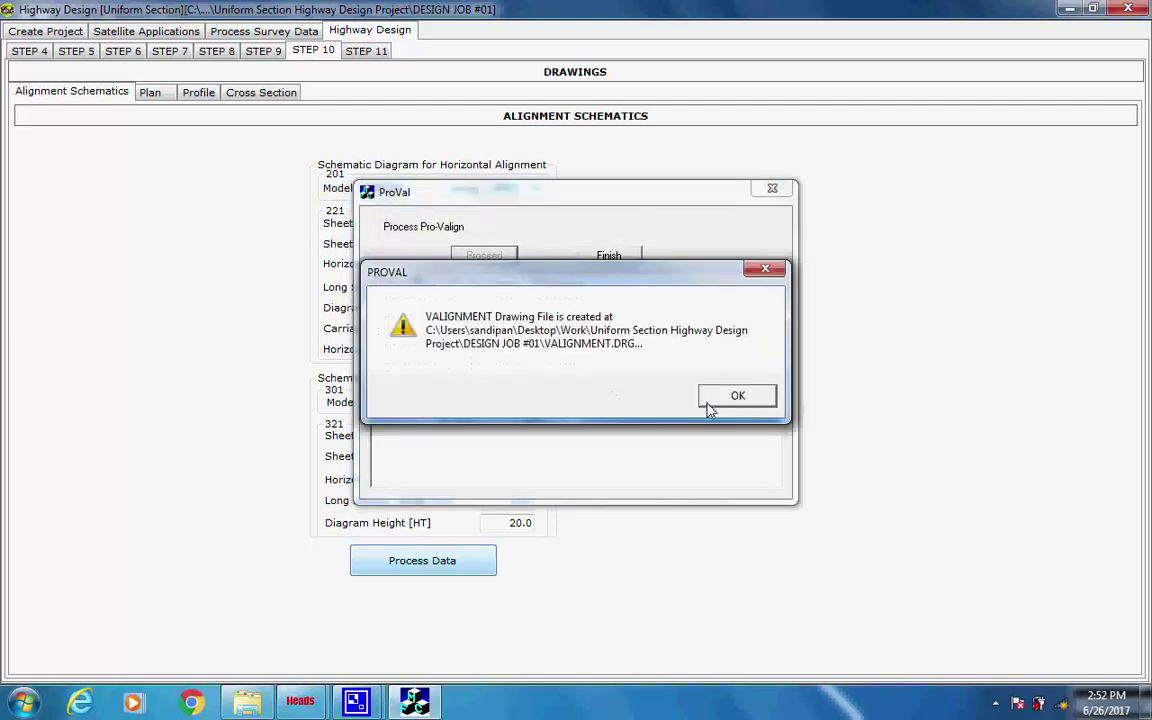
click(737, 397)
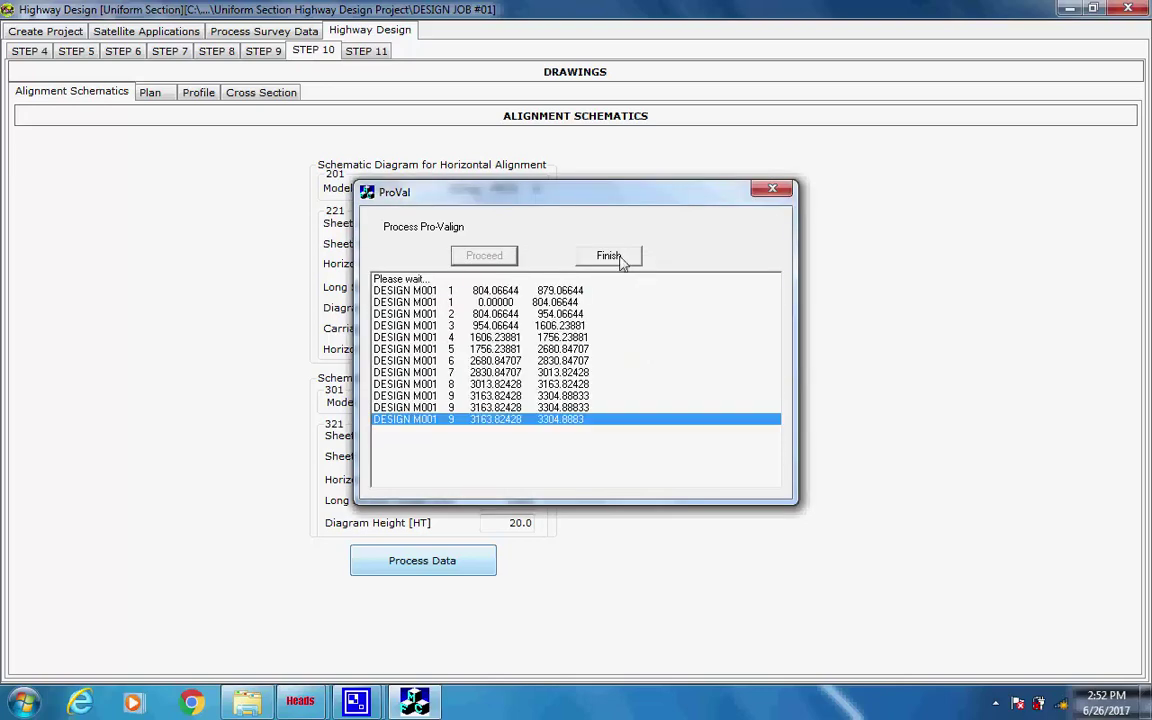
click(609, 256)
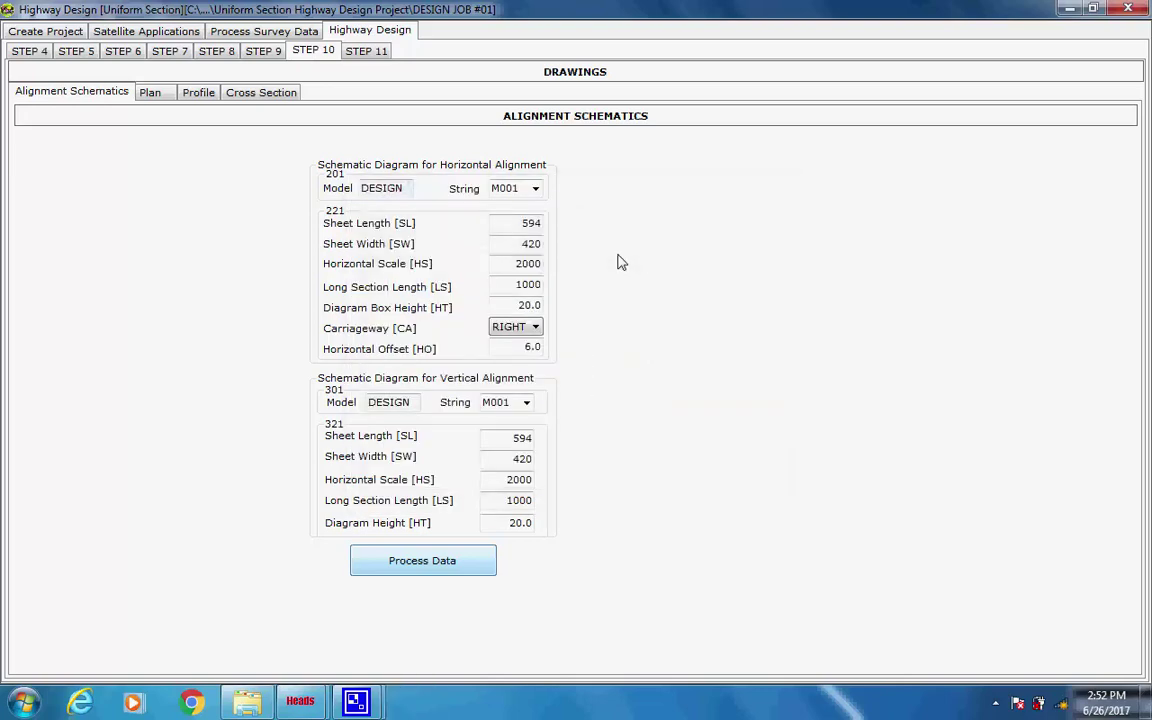
Review the plan drawing's model and string list, and create the plan drawing with the preset grid, HIP and chainage settings
click(149, 93)
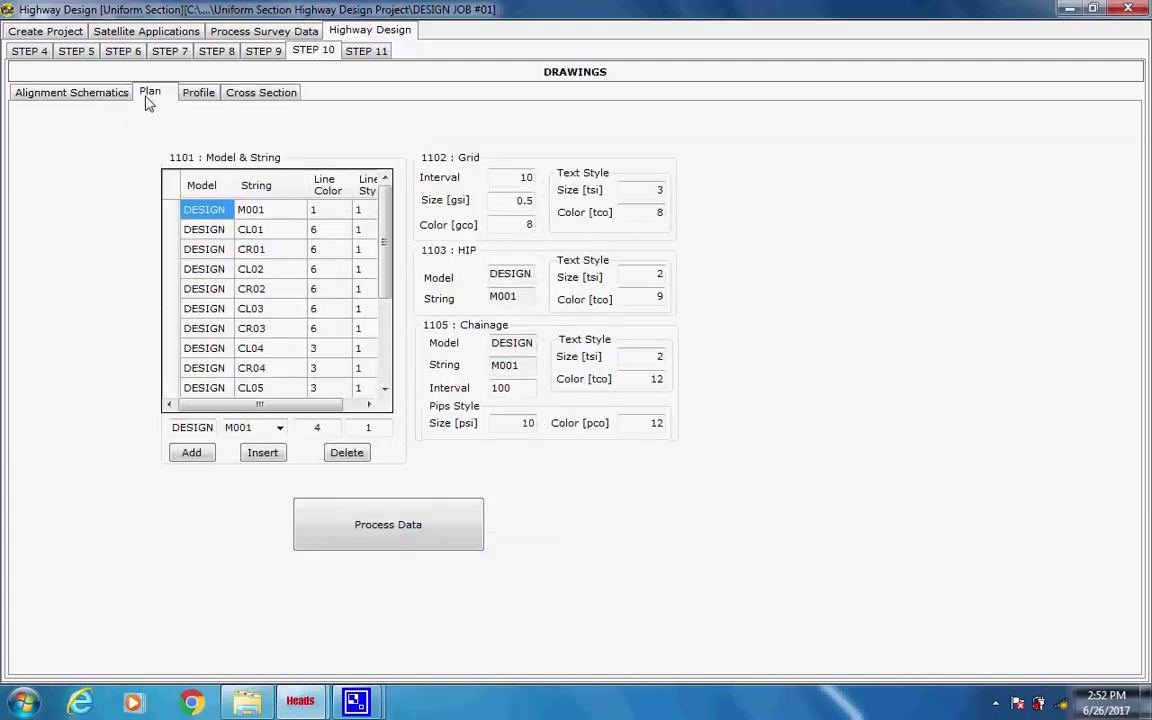
scroll(384, 280, down, 3)
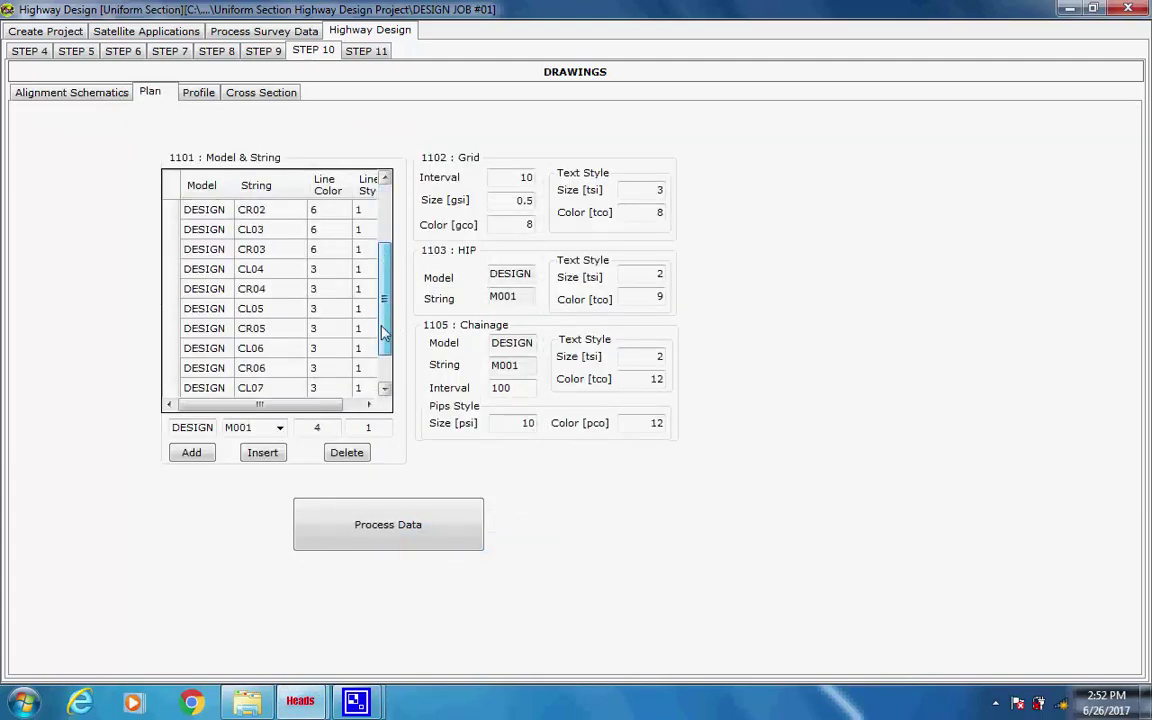
scroll(380, 302, up, 3)
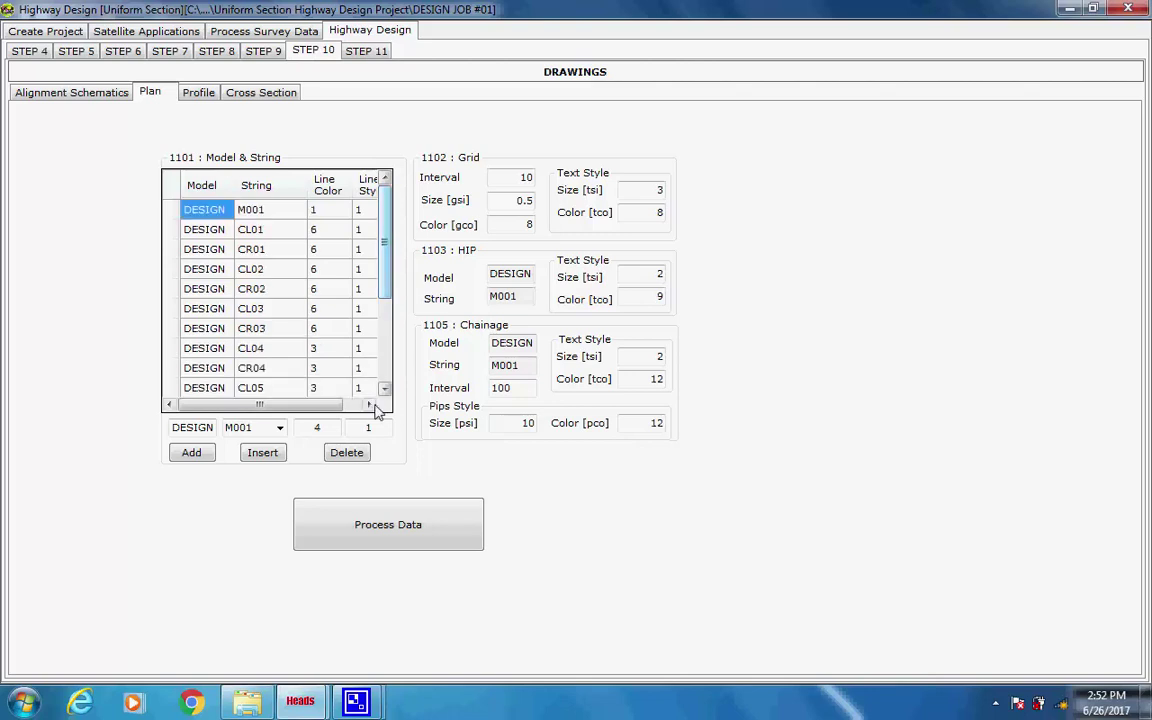
click(368, 530)
click(483, 257)
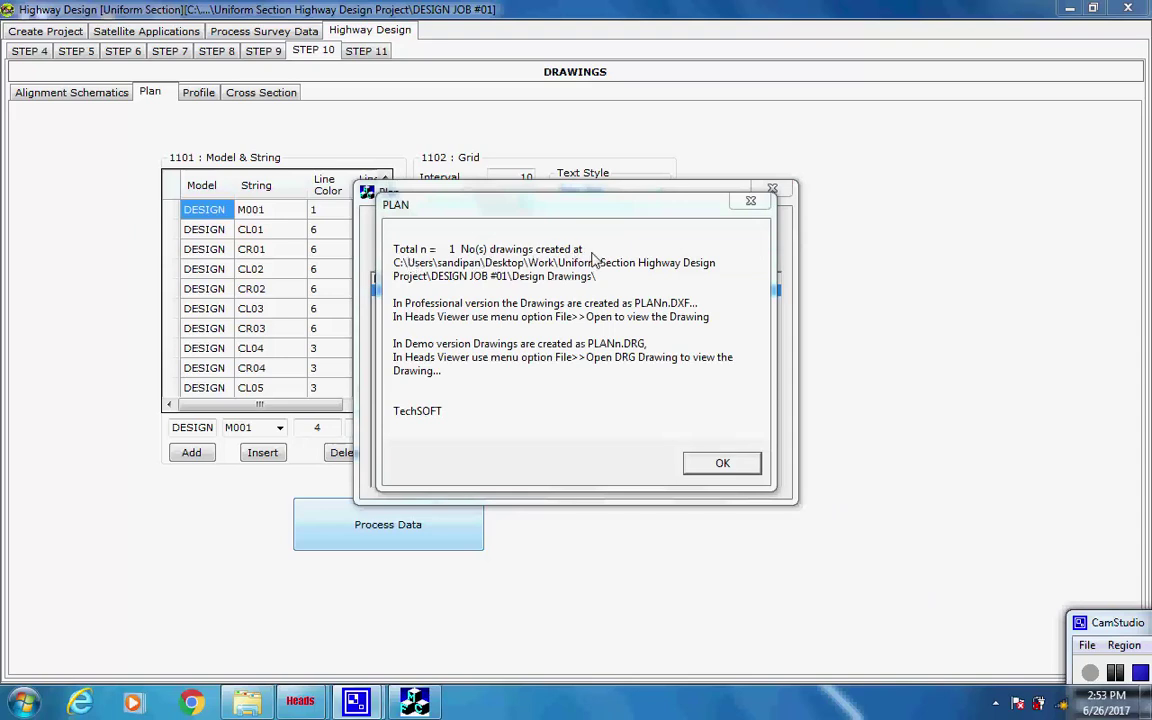
click(722, 463)
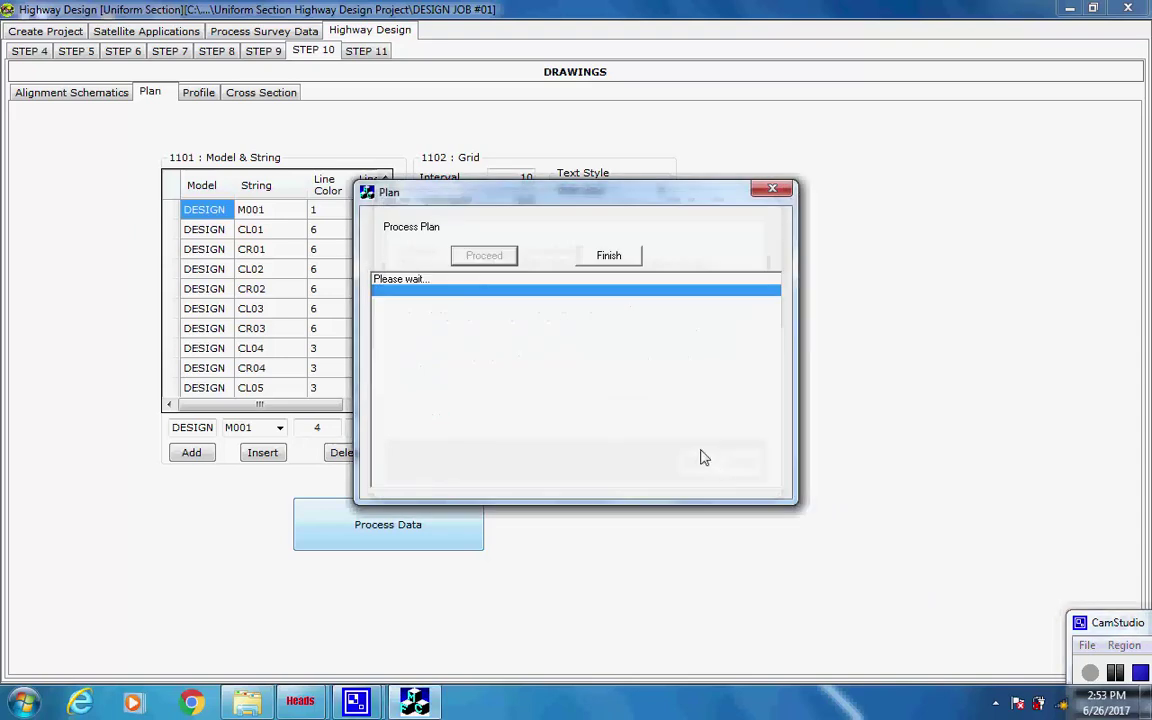
click(618, 259)
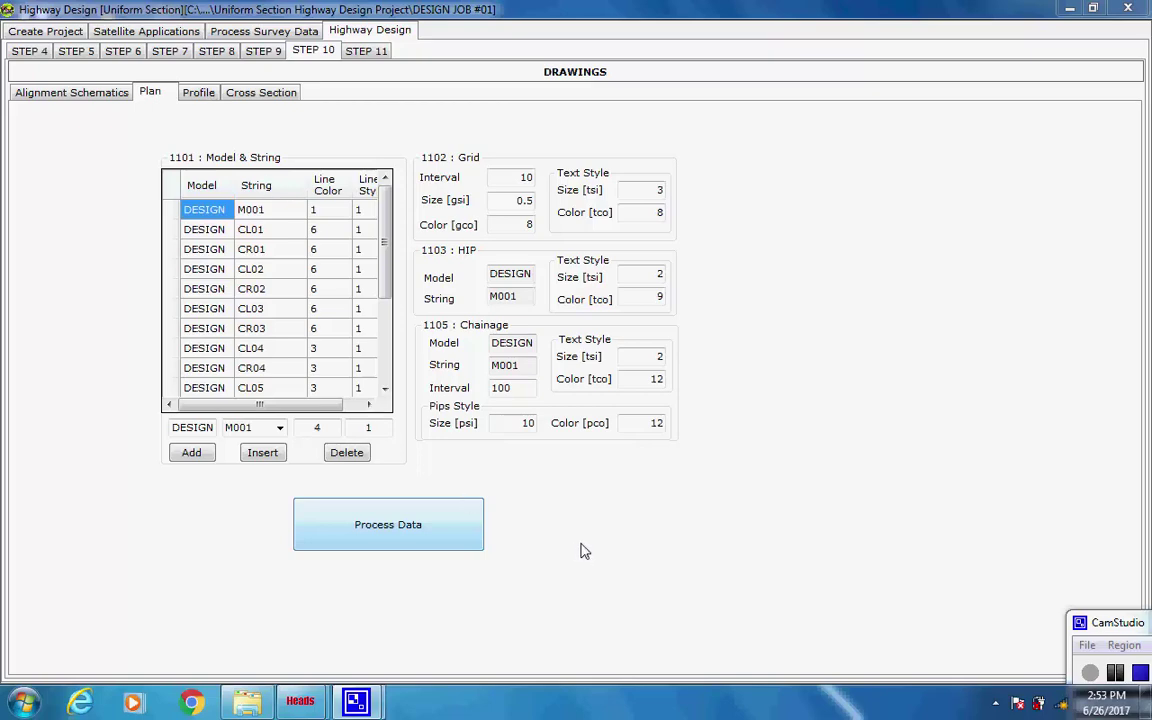
Create the longitudinal profile drawing for strings M001 and E001 with the preset settings
click(198, 92)
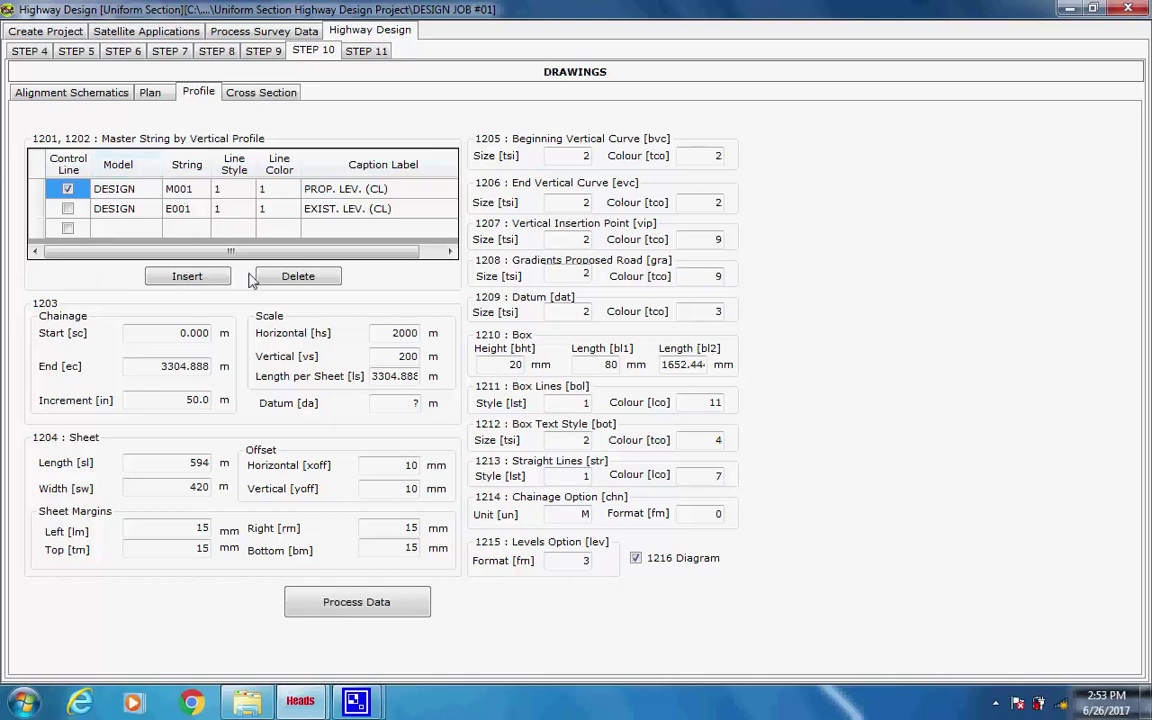
click(336, 605)
click(478, 257)
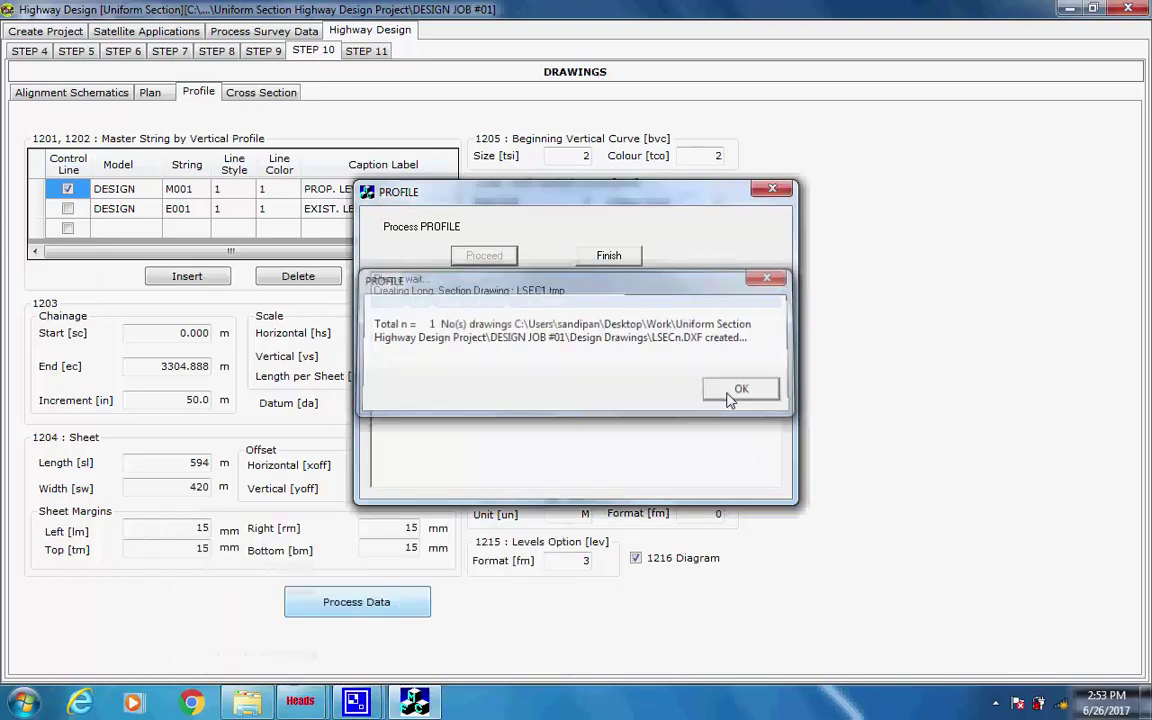
click(739, 390)
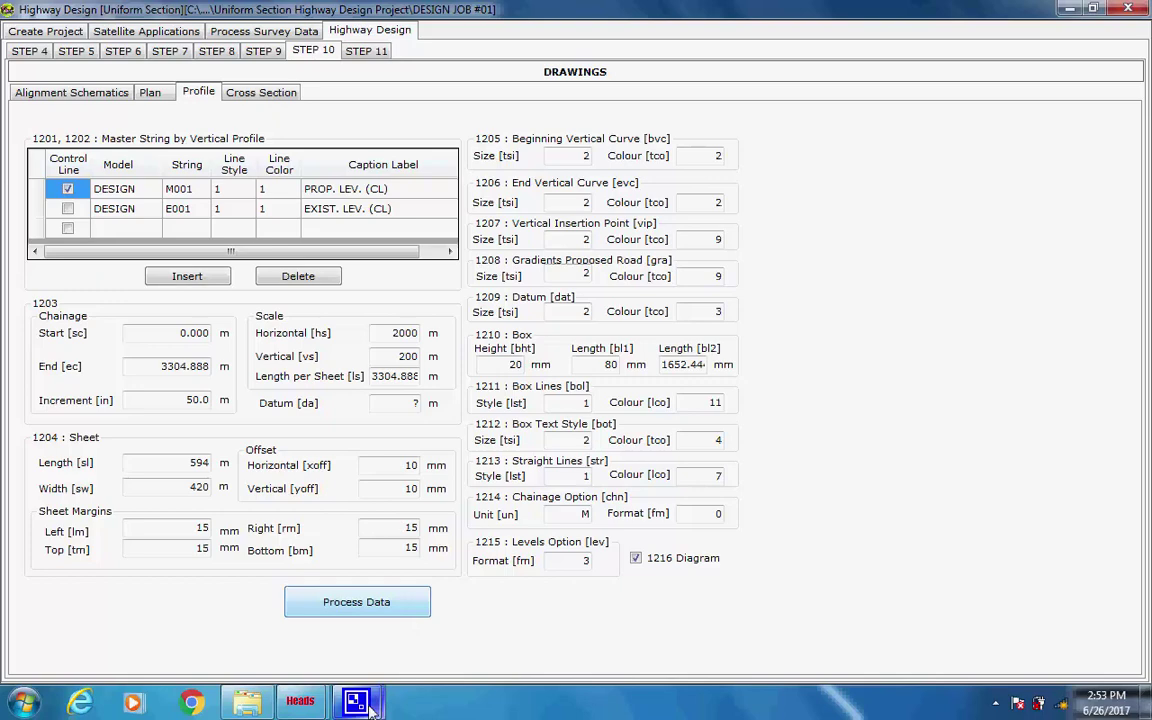
Create the cross section drawings from the INTERFACE data, keeping label I001 and all profiles, and finish the run
key(ctrl+Tab)
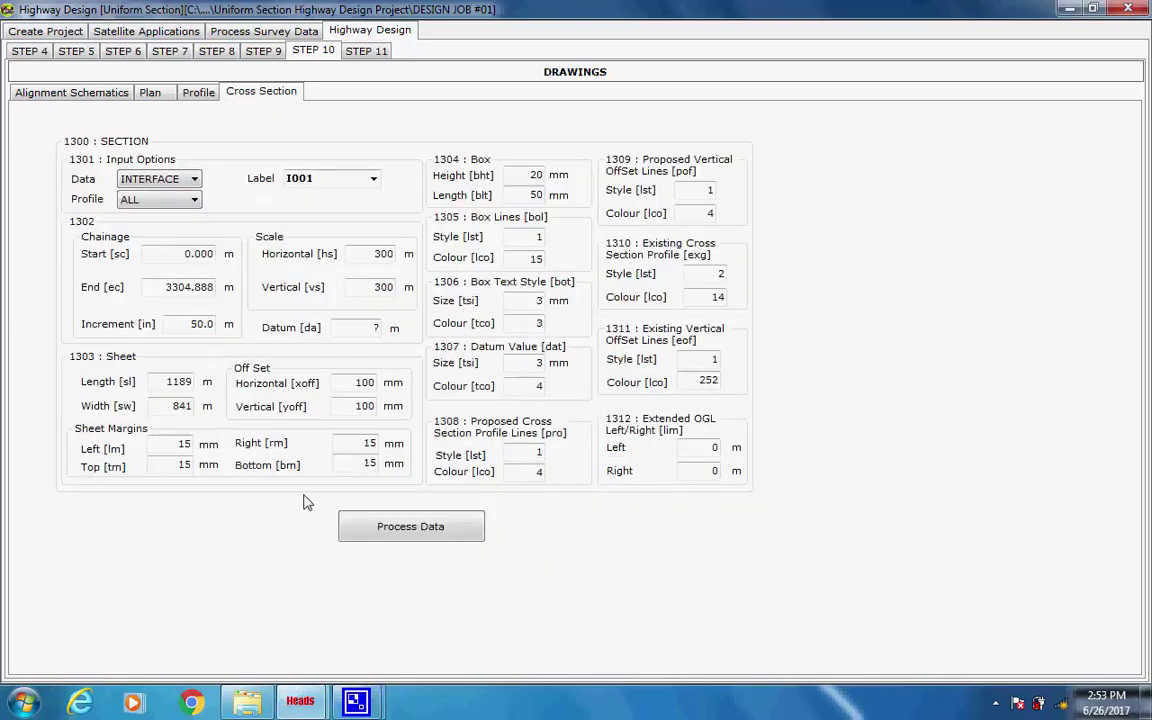
click(373, 179)
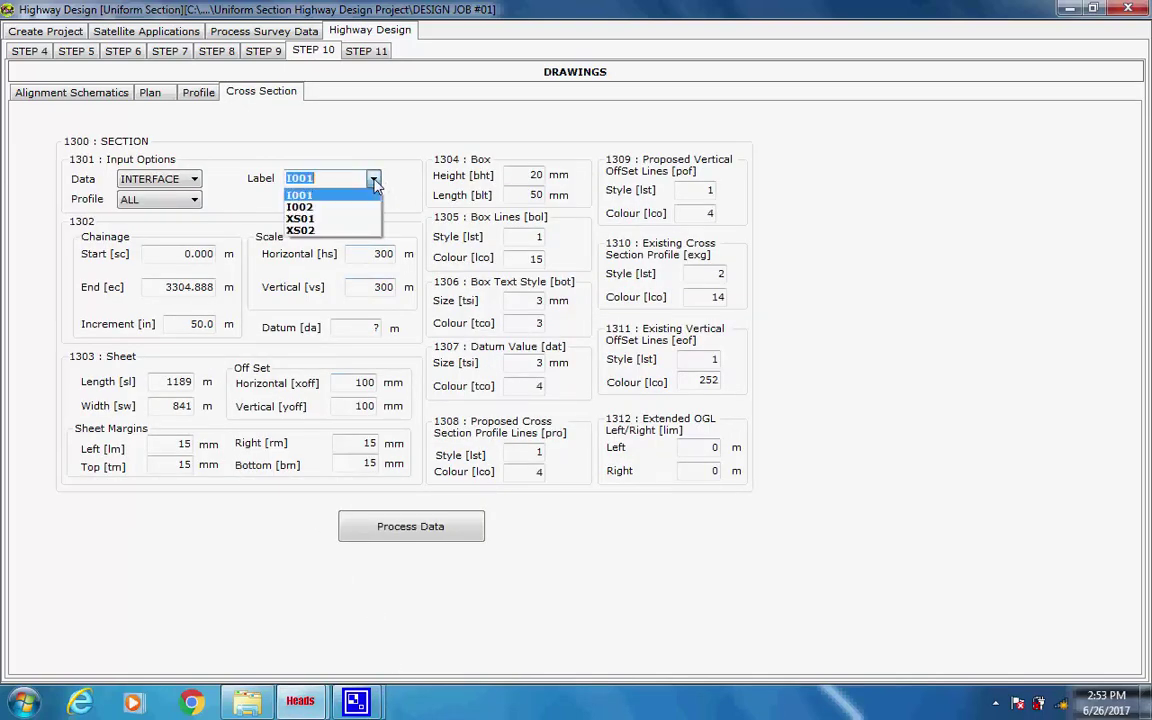
click(374, 180)
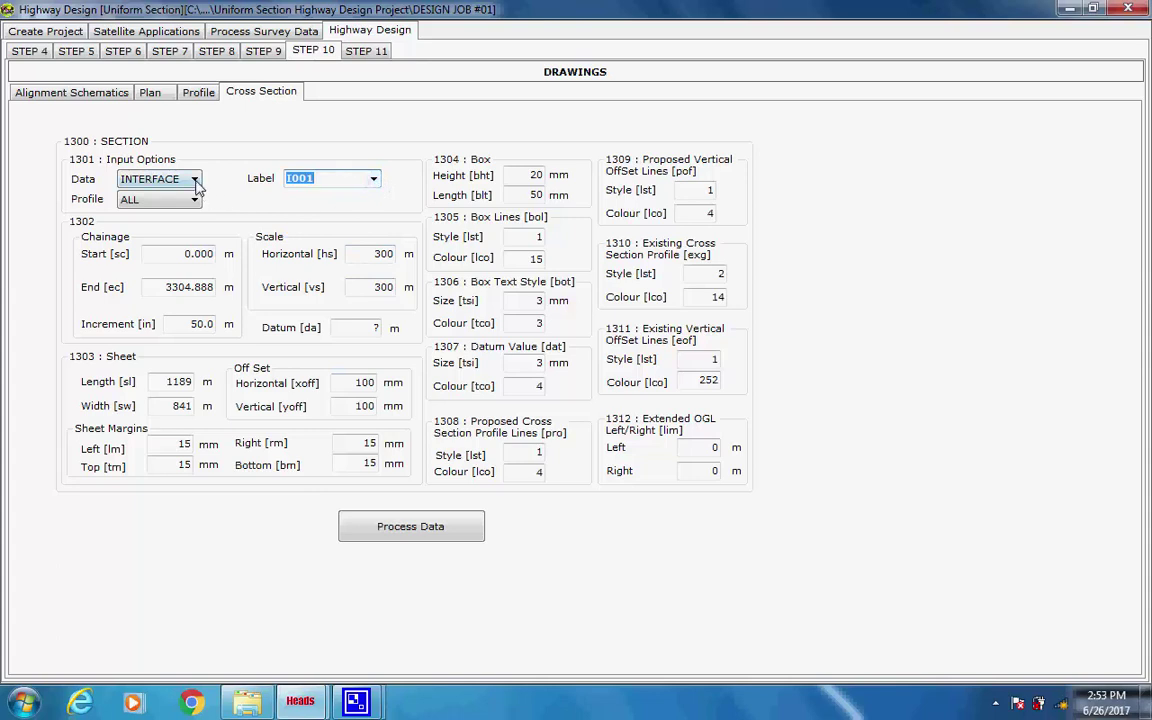
click(398, 526)
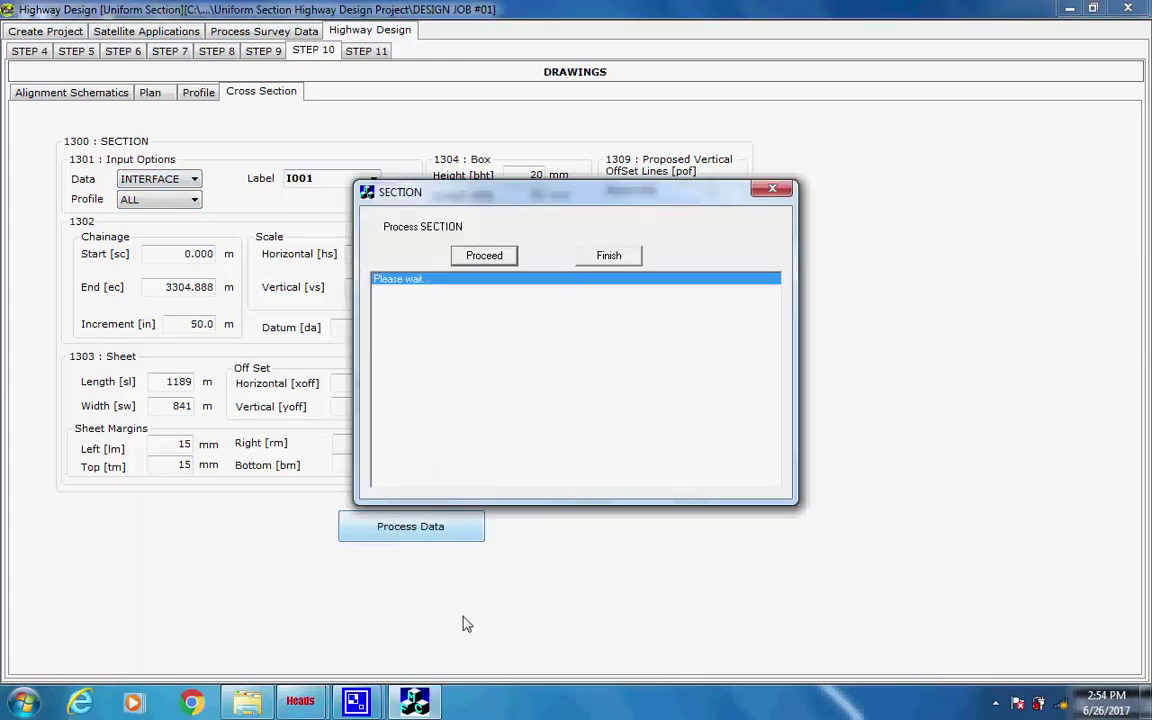
click(744, 398)
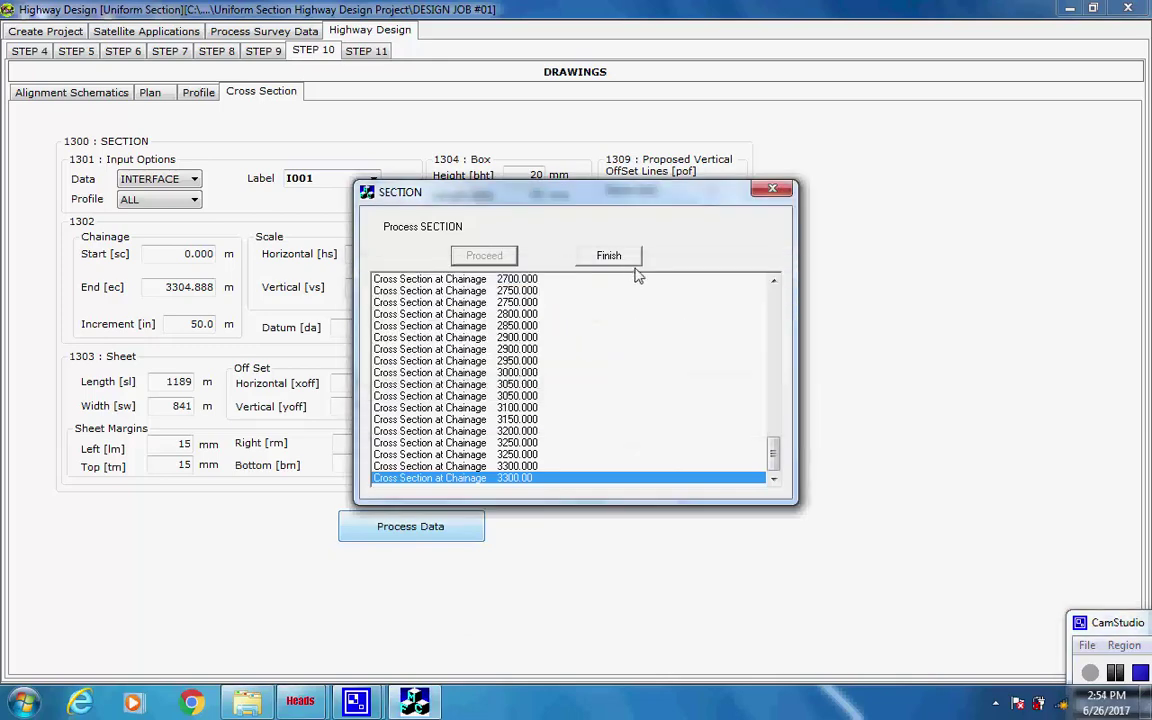
click(609, 255)
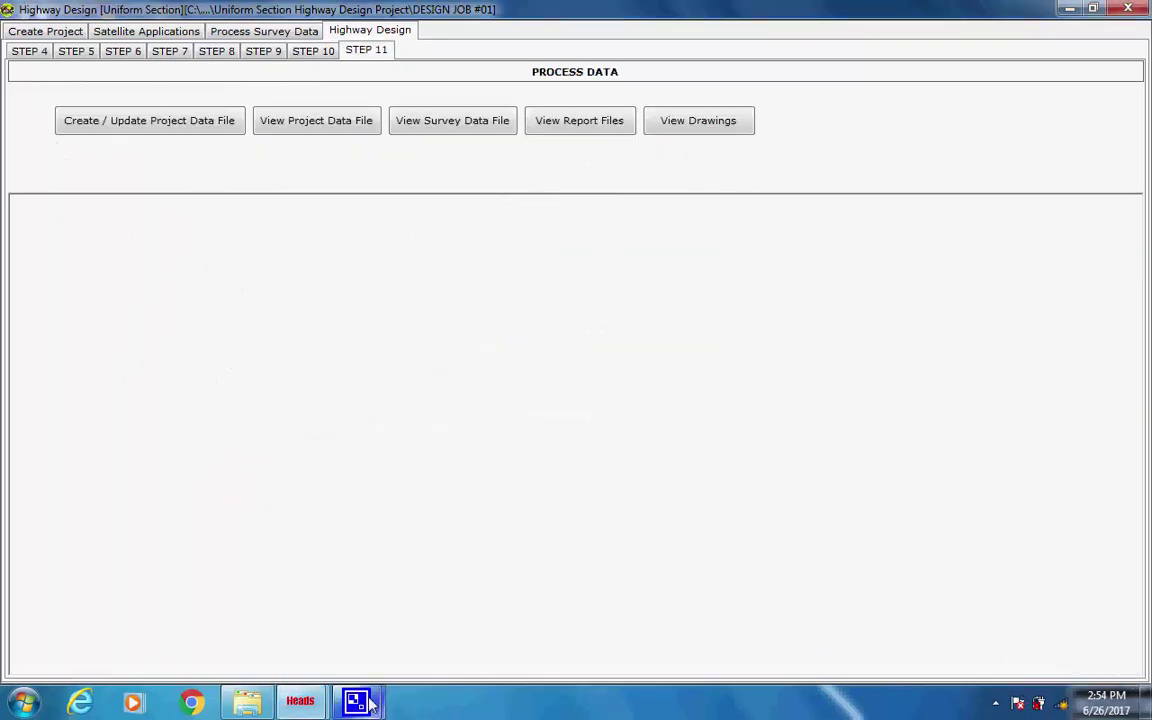
mouse_move(356, 700)
click(336, 640)
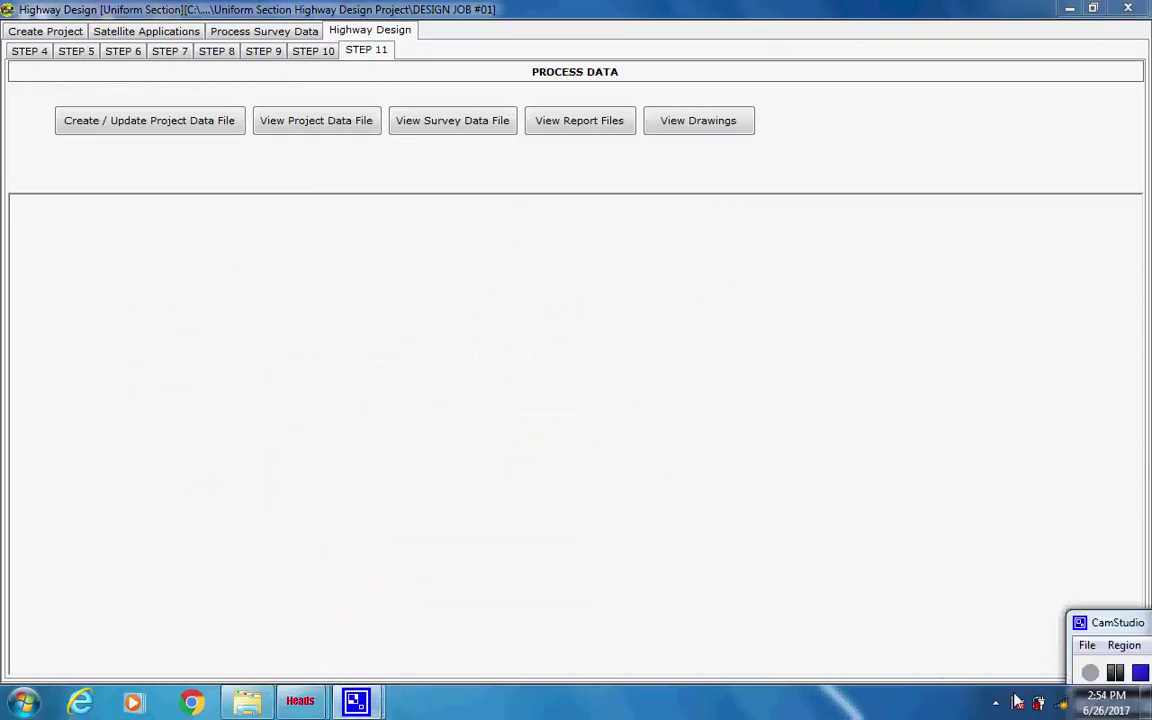
Create the project data file, read through its design commands, and return to its beginning
click(163, 125)
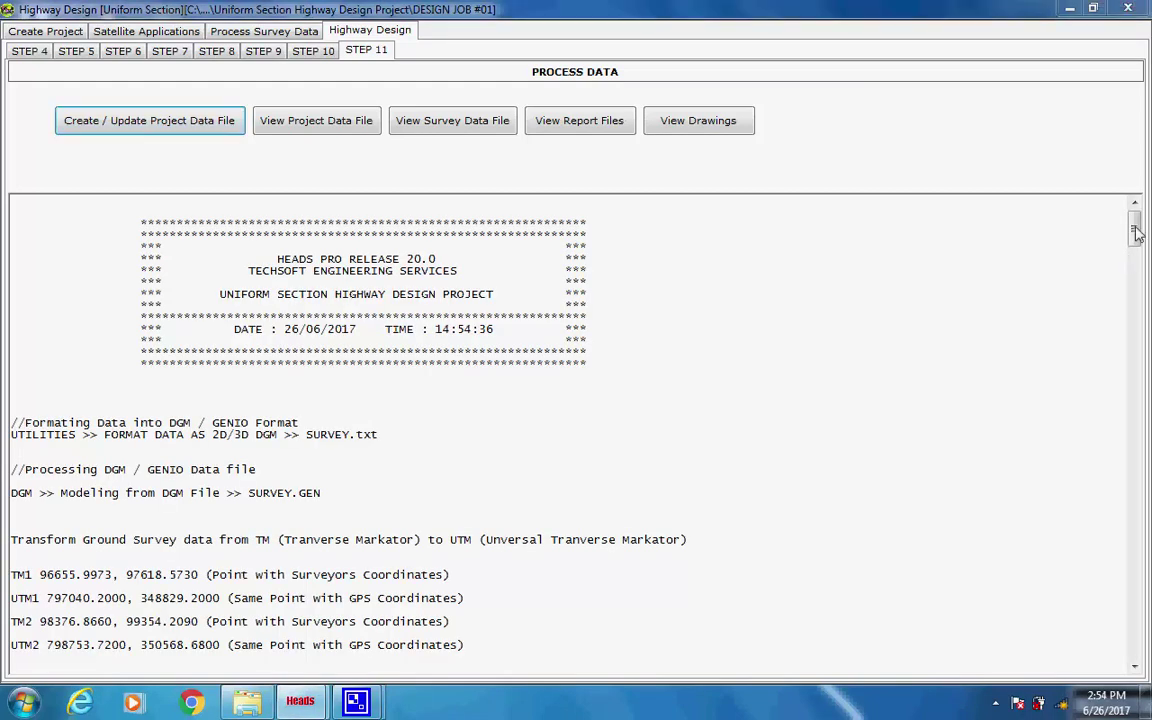
click(747, 411)
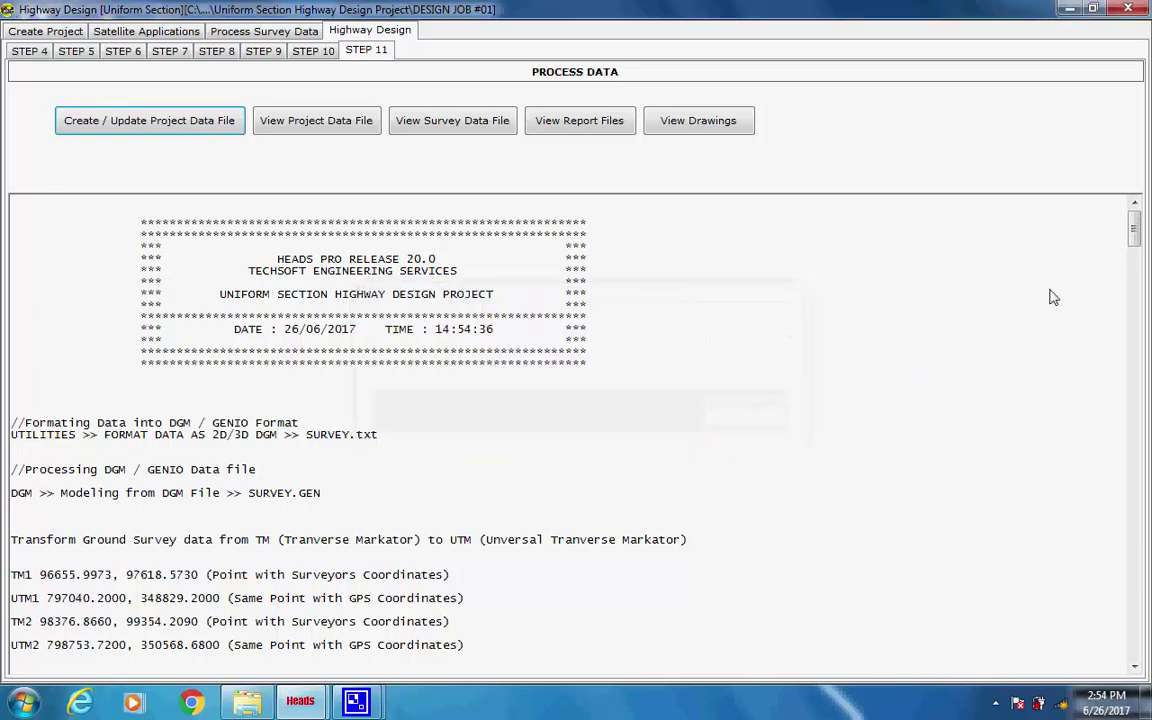
drag(1135, 232, 648, 262)
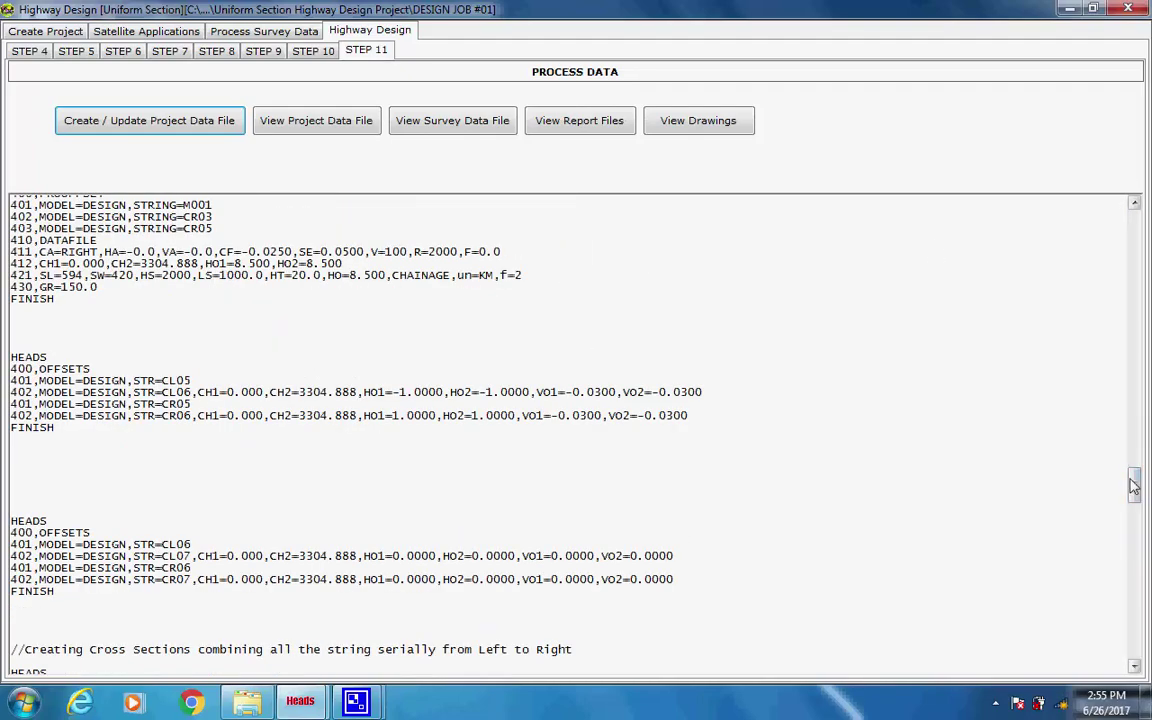
scroll(1020, 437, up, 15)
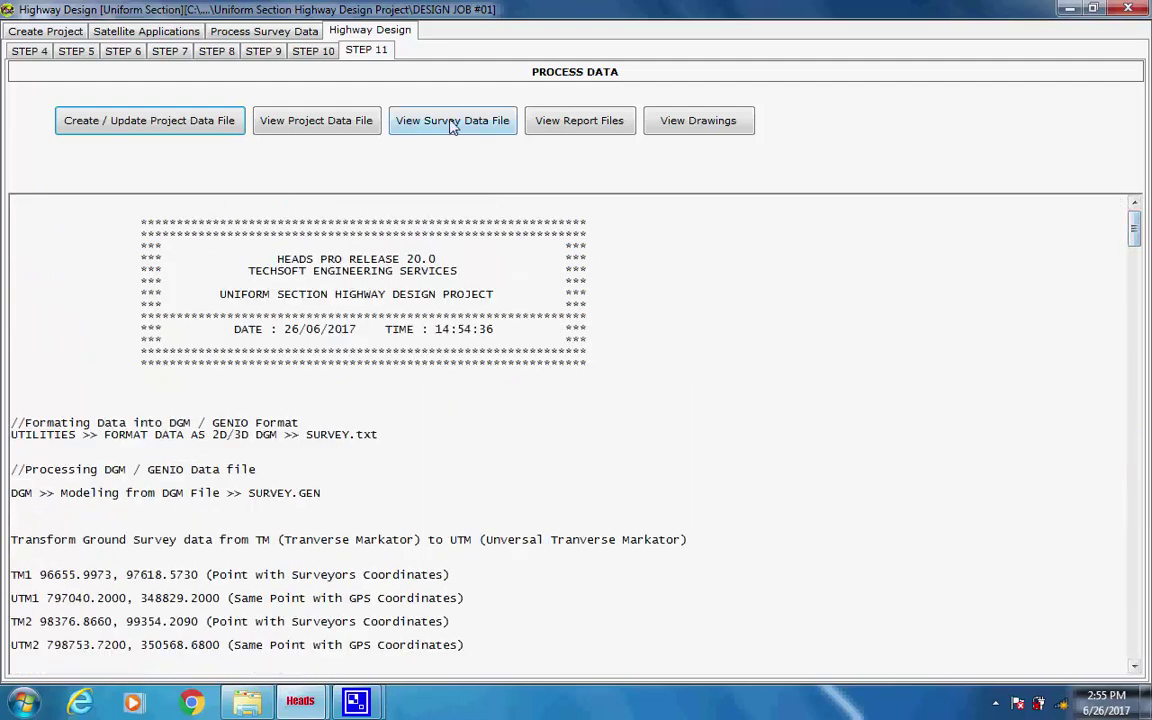
View the survey data file SURVEY.txt and close it
click(408, 115)
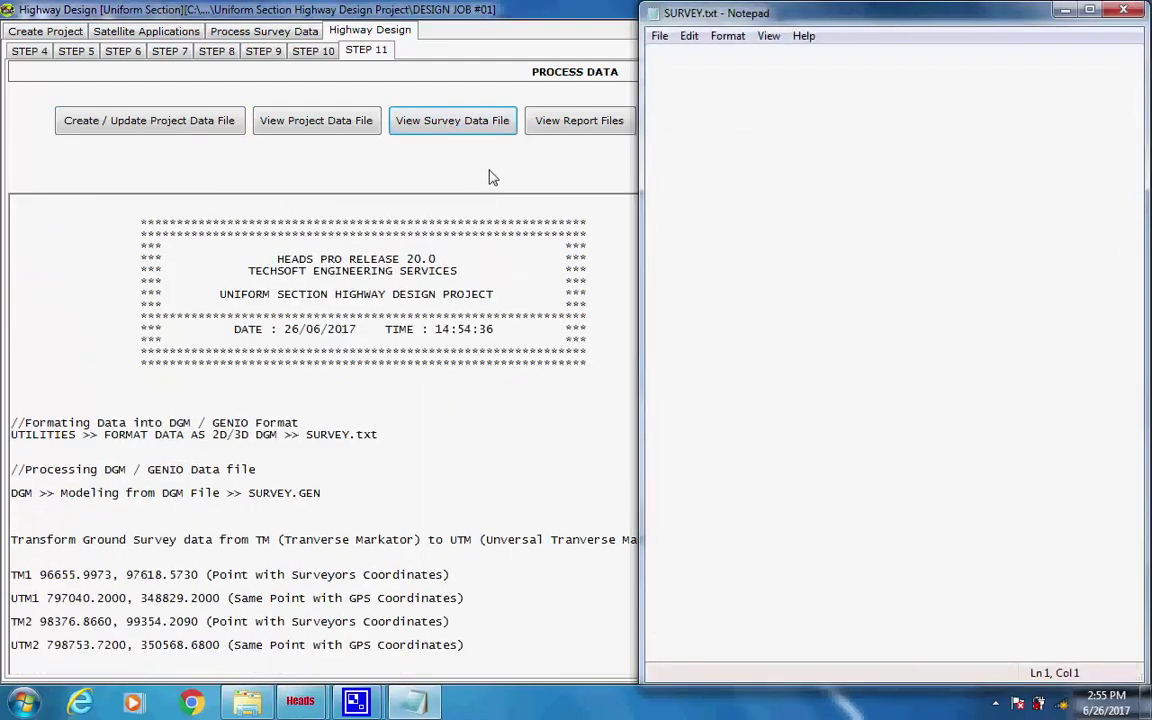
click(1125, 12)
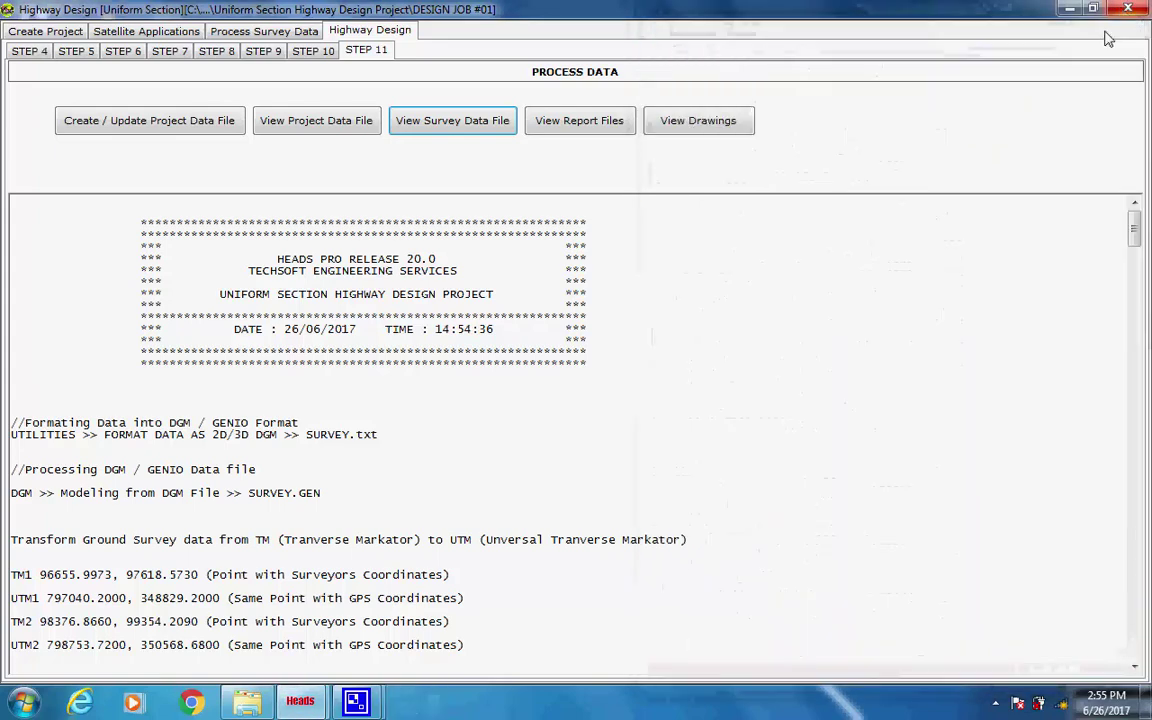
Open the processed reports and examine HALIGNMENT.REP and VALIGNMENT.REP
click(610, 122)
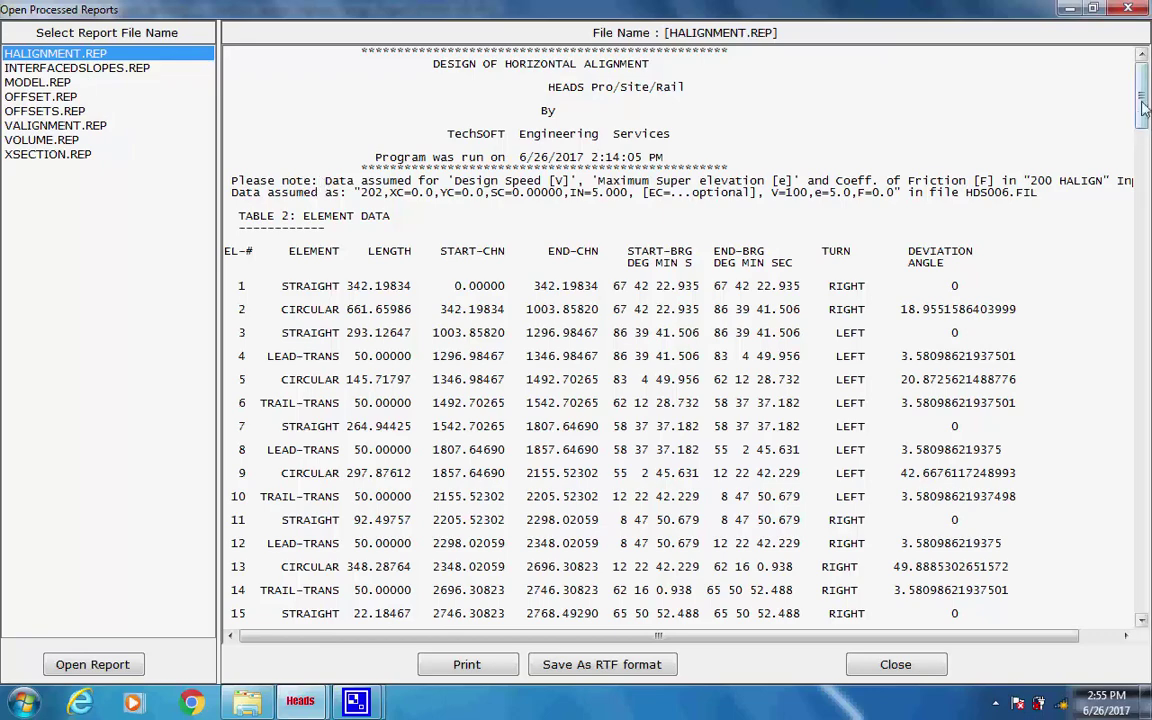
mouse_move(1141, 100)
mouse_down()
mouse_move(1136, 538)
mouse_move(1138, 85)
mouse_up()
click(55, 125)
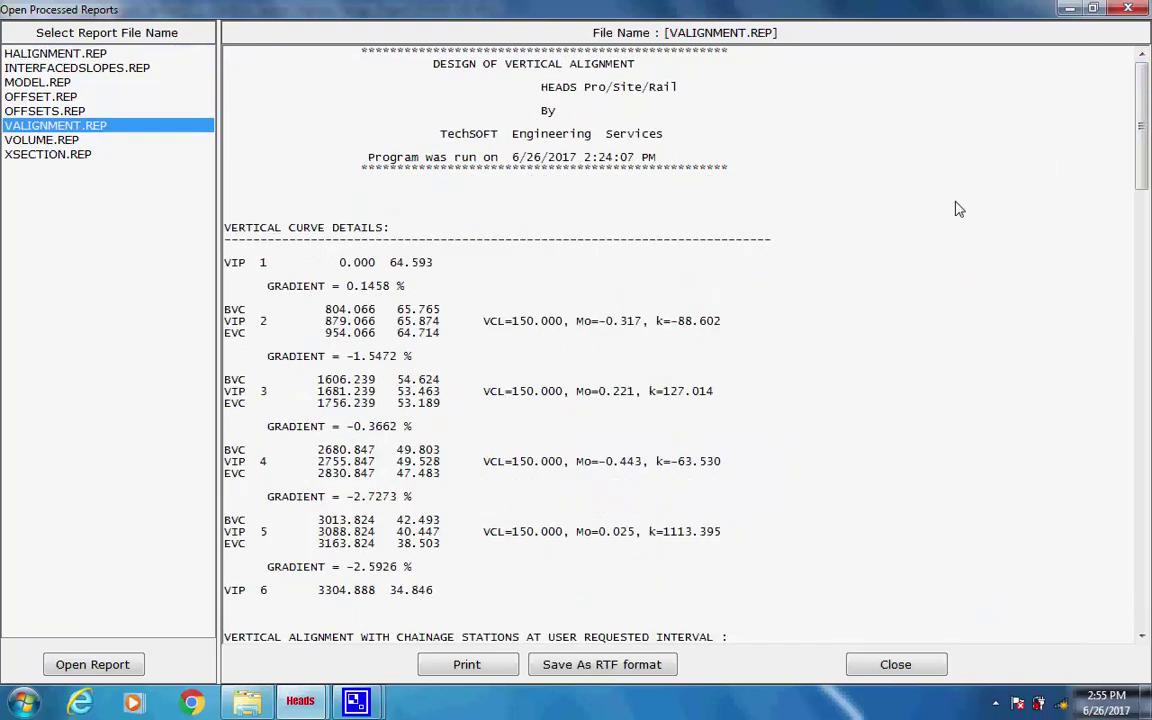
mouse_move(1143, 147)
mouse_down()
mouse_move(1143, 619)
mouse_move(1141, 170)
mouse_up()
Examine VOLUME.REP through to its end, return to its beginning, and close the processed reports
click(27, 141)
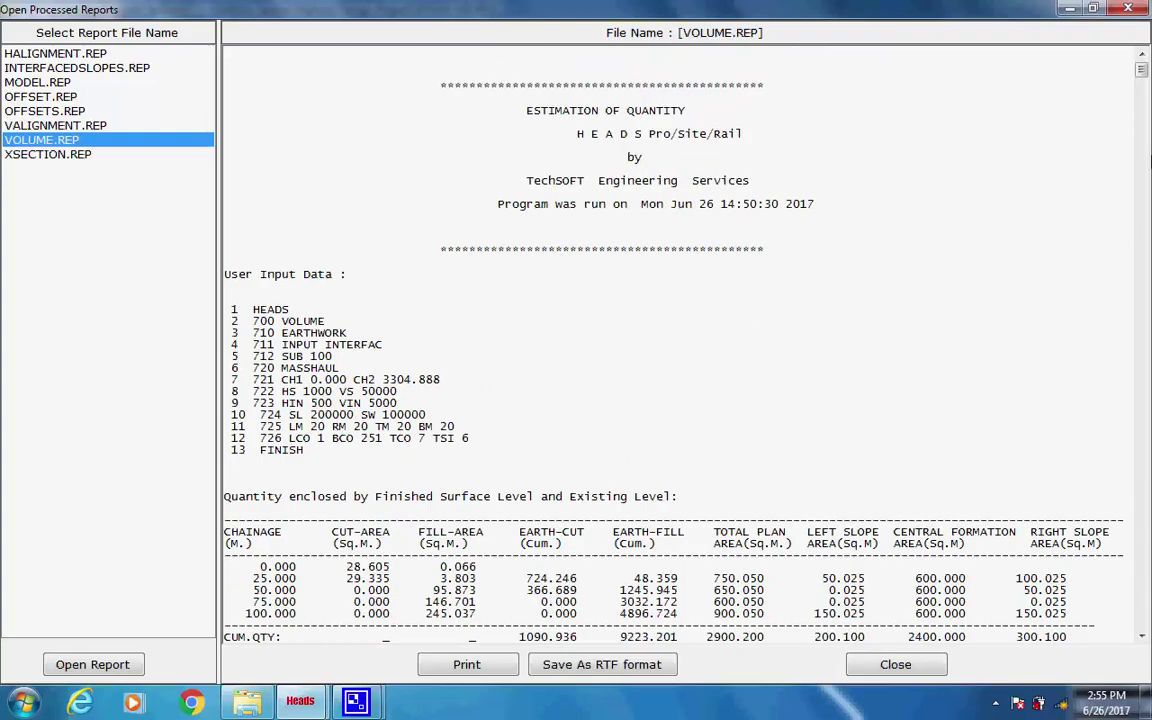
drag(1142, 72, 1148, 634)
key(ctrl+Home)
key(Escape)
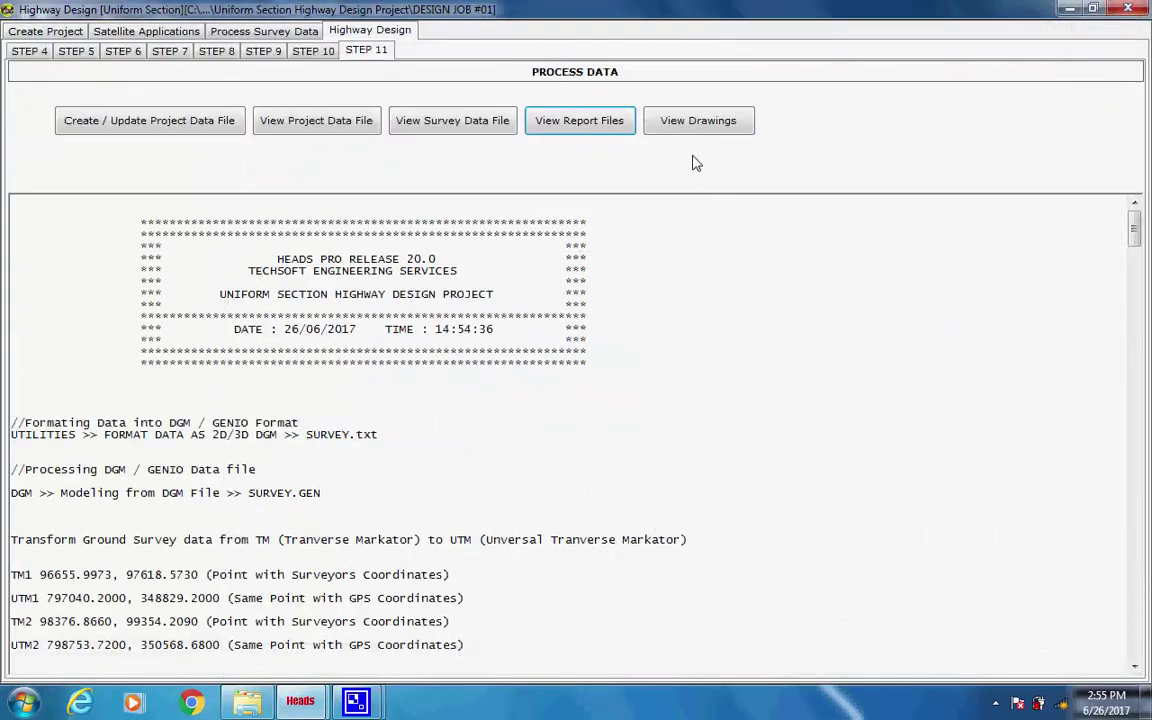
Open all the created design drawings in HEADS Viewer
click(672, 124)
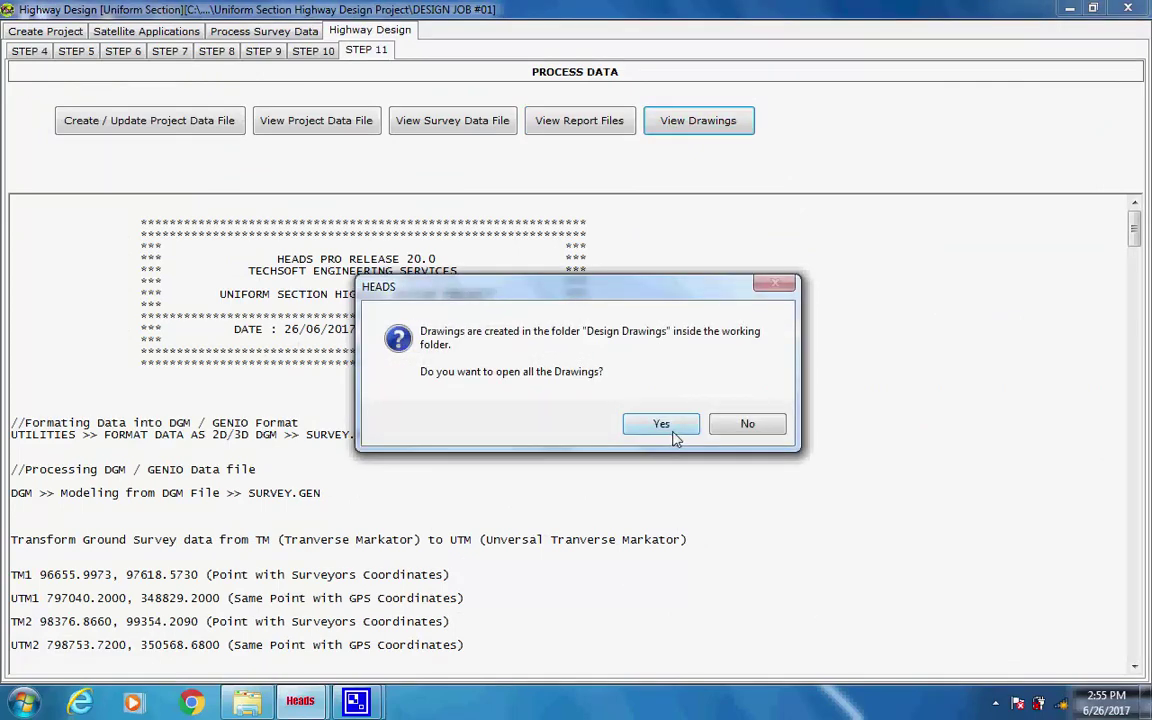
click(670, 427)
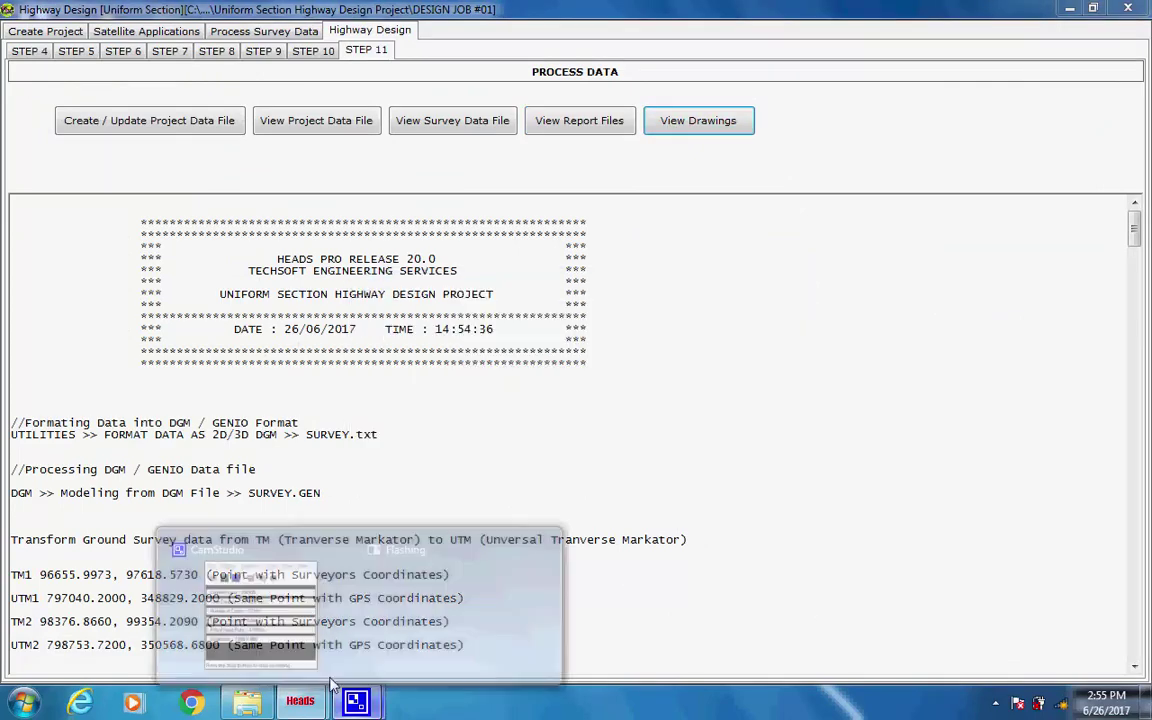
click(331, 686)
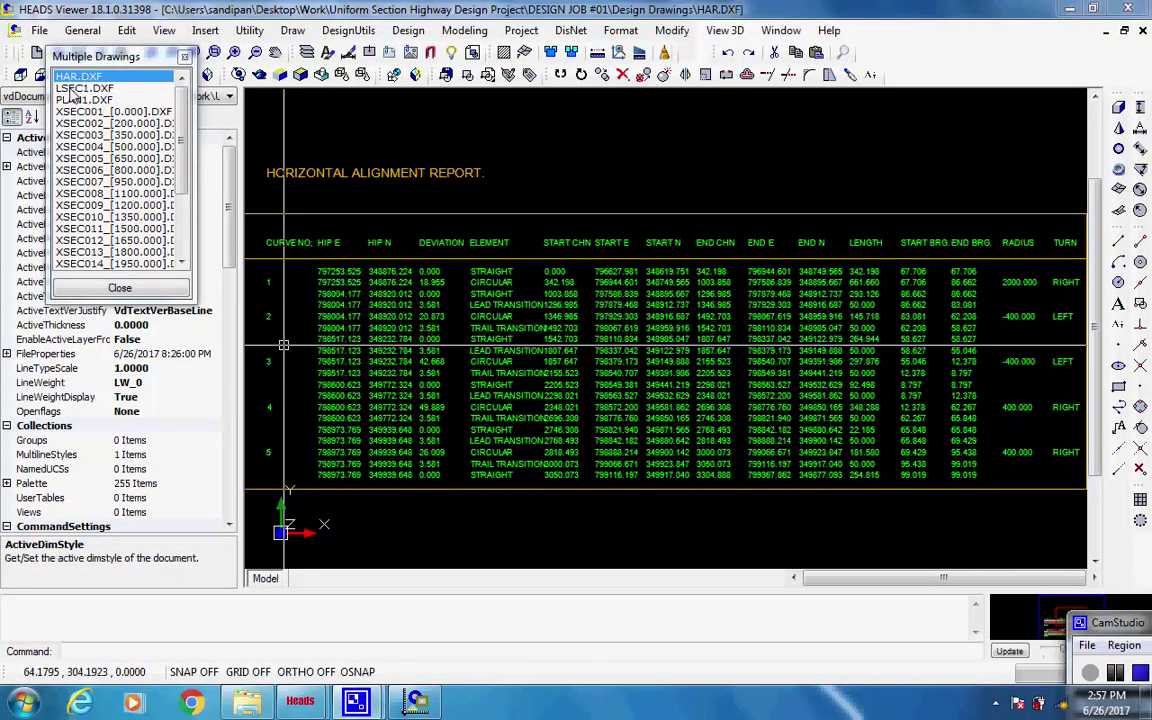
Display the profile drawing LSEC1.DXF and examine the level, chainage, alignment and superelevation rows at its start
click(80, 88)
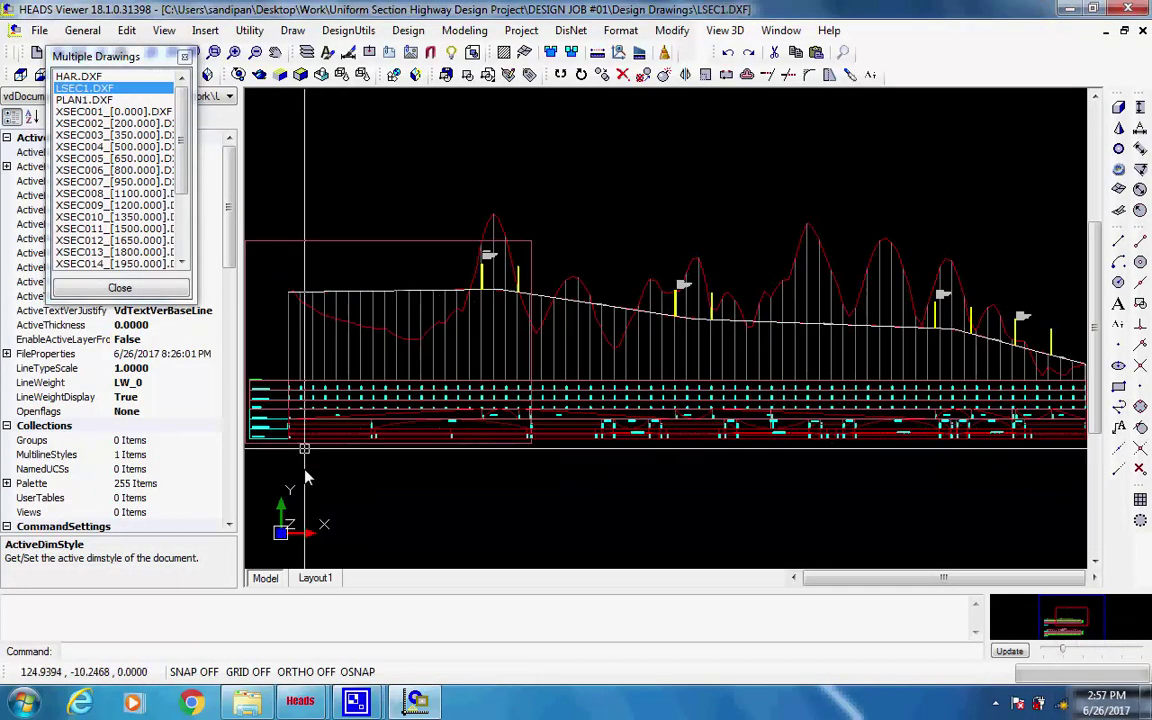
scroll(350, 455, up, 4)
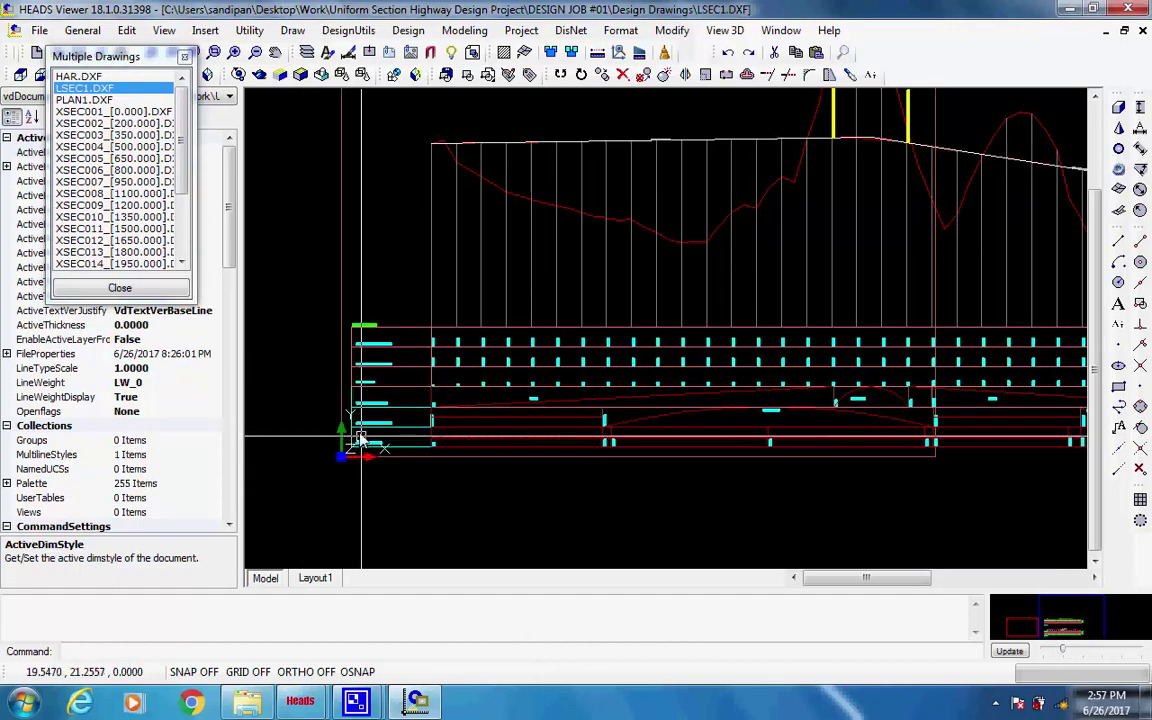
scroll(358, 432, up, 2)
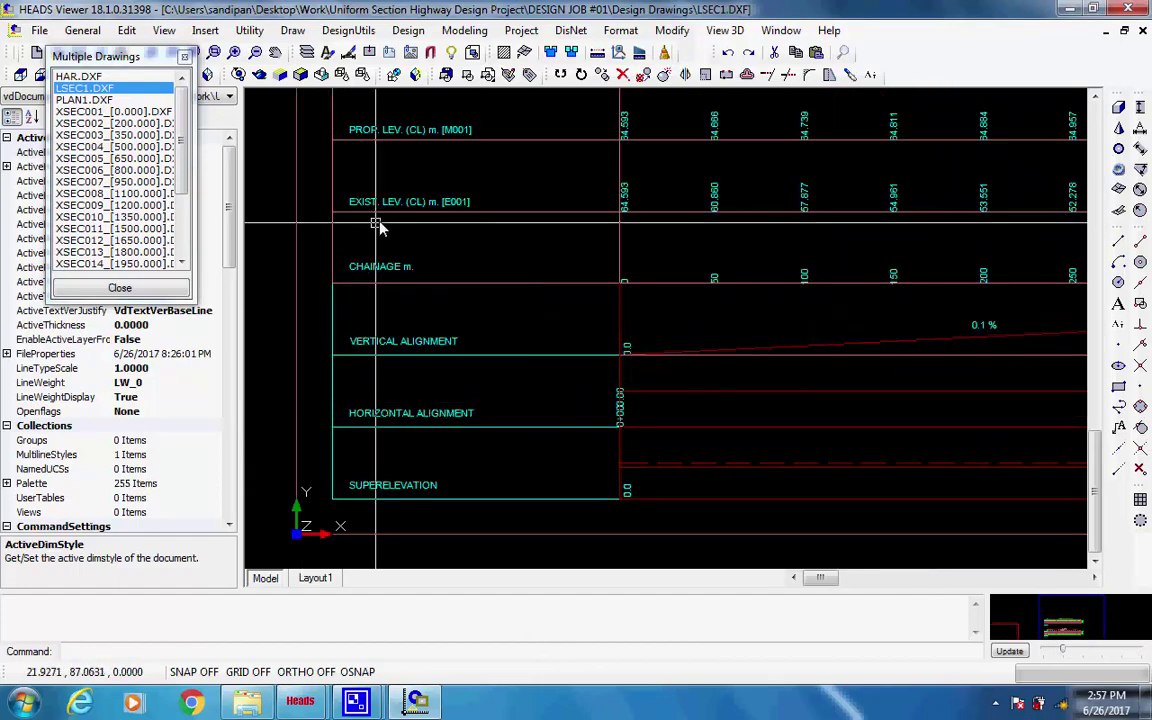
scroll(375, 265, up, 1)
scroll(371, 255, up, 2)
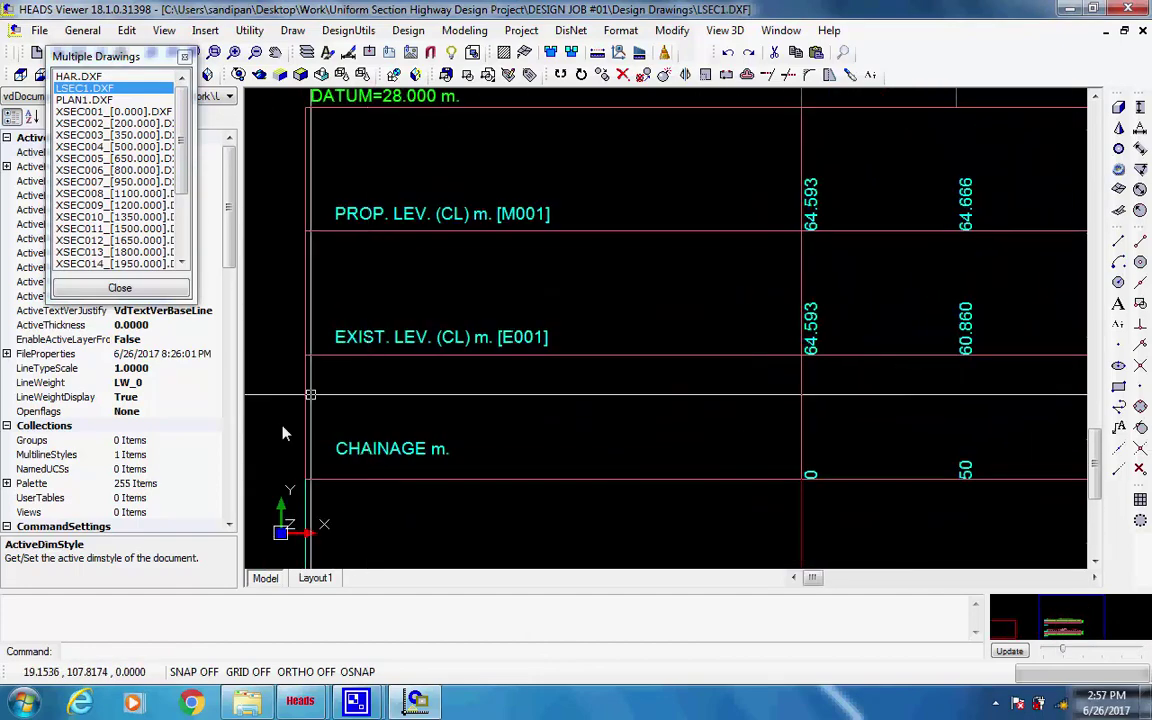
scroll(315, 388, down, 2)
scroll(429, 228, up, 1)
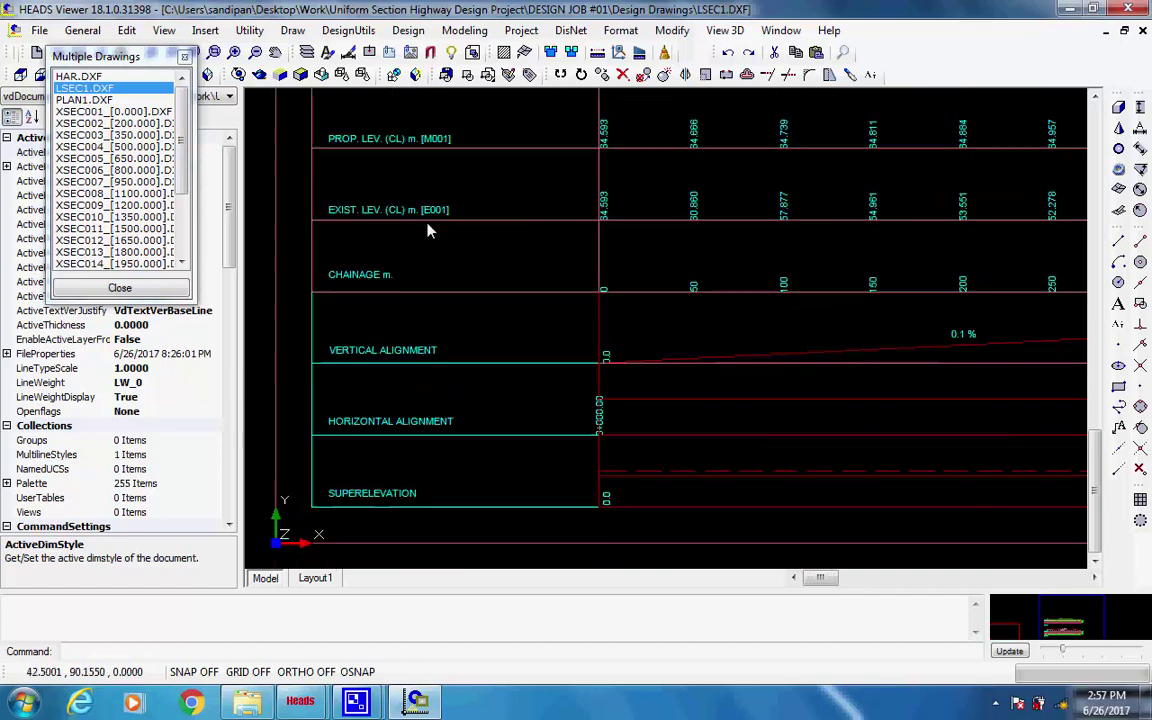
mouse_move(429, 231)
middle_down()
mouse_move(420, 323)
mouse_move(431, 176)
middle_up()
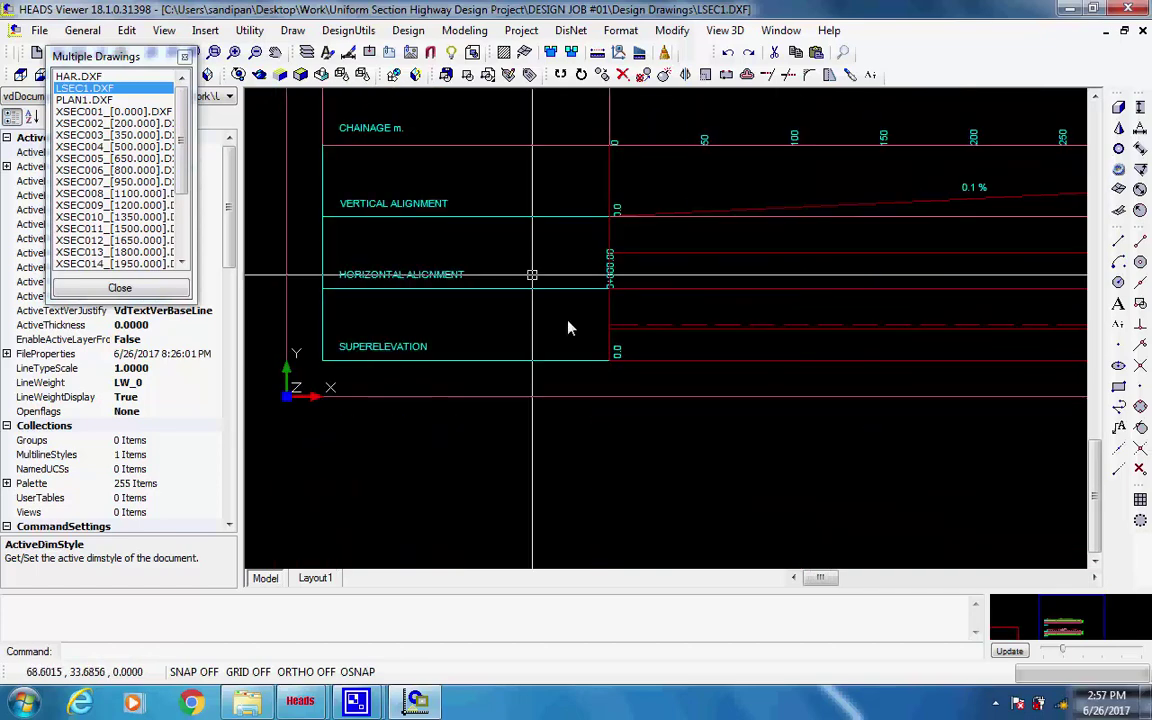
Examine the horizontal curve, vertical curve and superelevation details along the chainages of the LSEC1.DXF profile
scroll(869, 334, down, 3)
scroll(866, 393, up, 2)
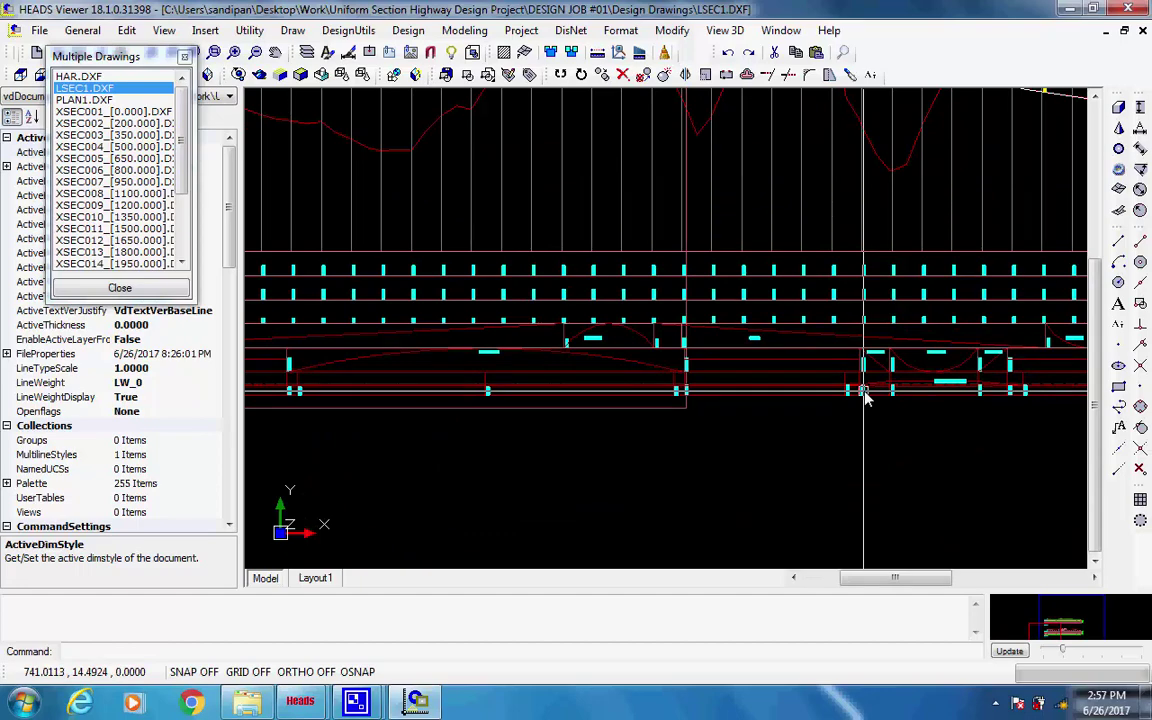
scroll(748, 411, up, 3)
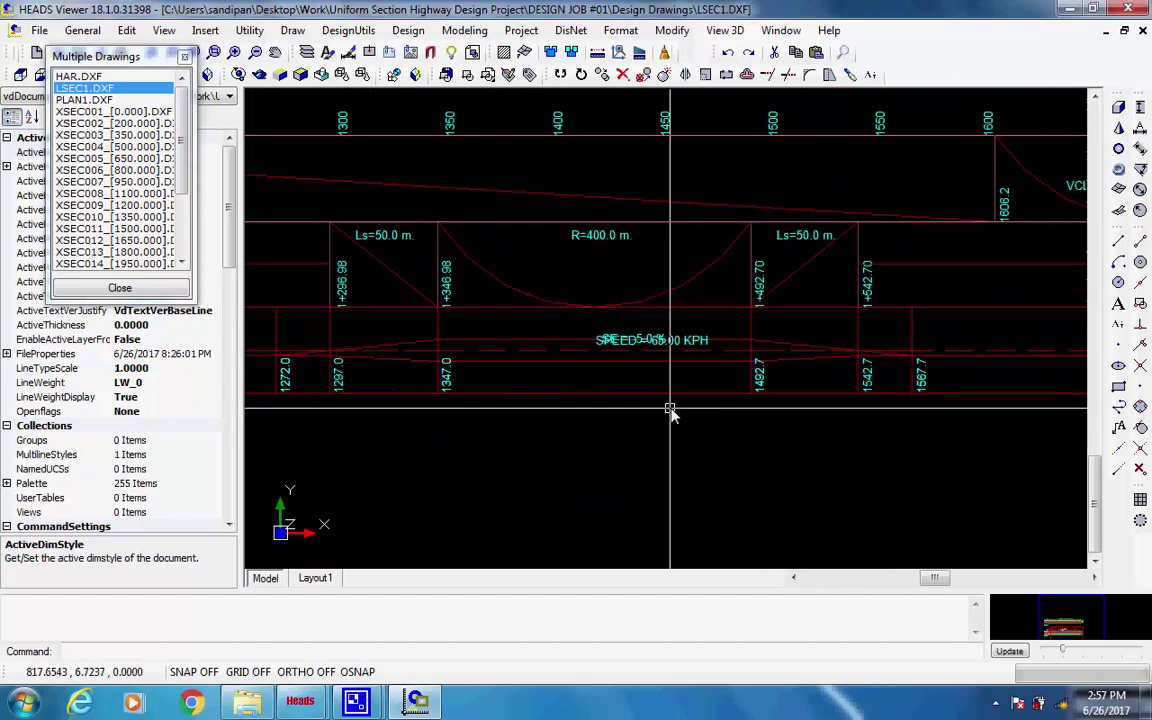
scroll(670, 410, up, 1)
scroll(672, 391, down, 2)
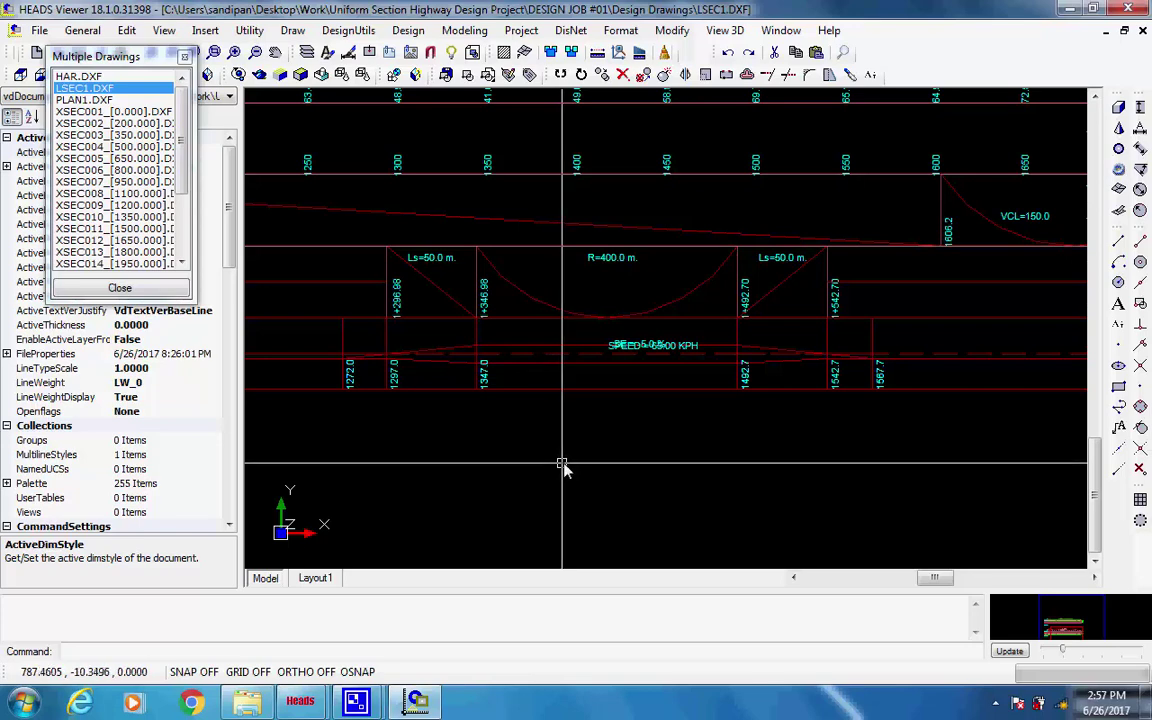
scroll(560, 466, down, 1)
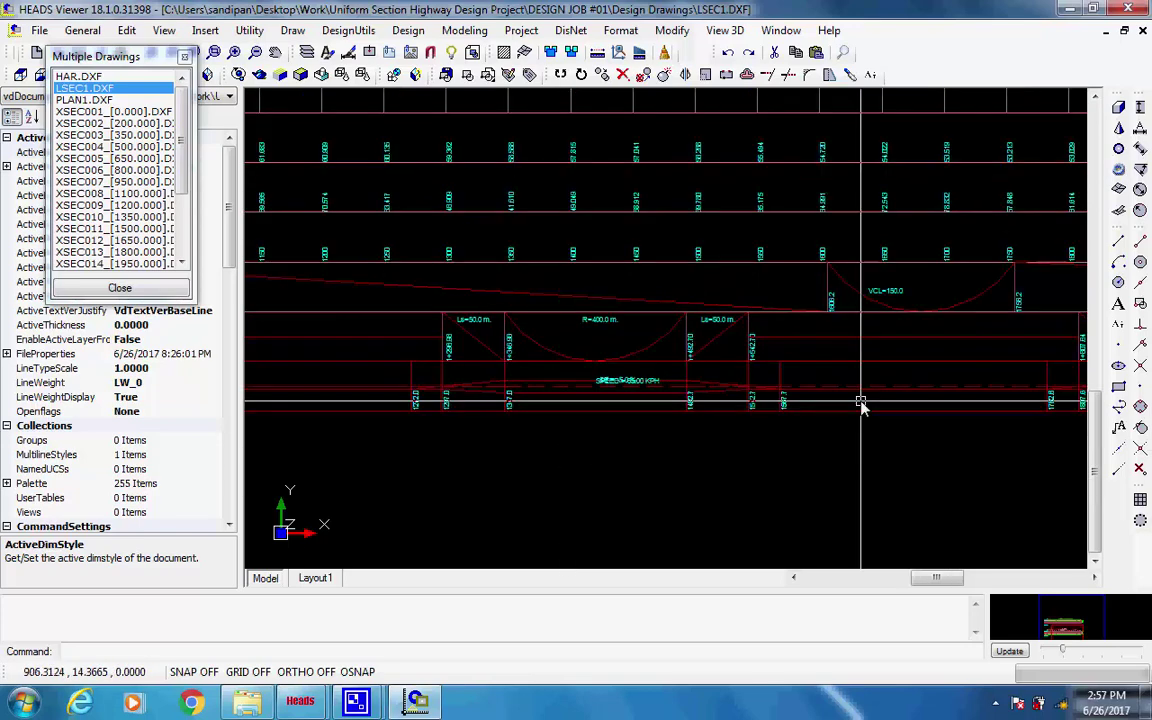
scroll(831, 404, down, 1)
mouse_move(831, 404)
middle_down()
mouse_move(869, 427)
mouse_move(617, 390)
mouse_move(624, 469)
middle_up()
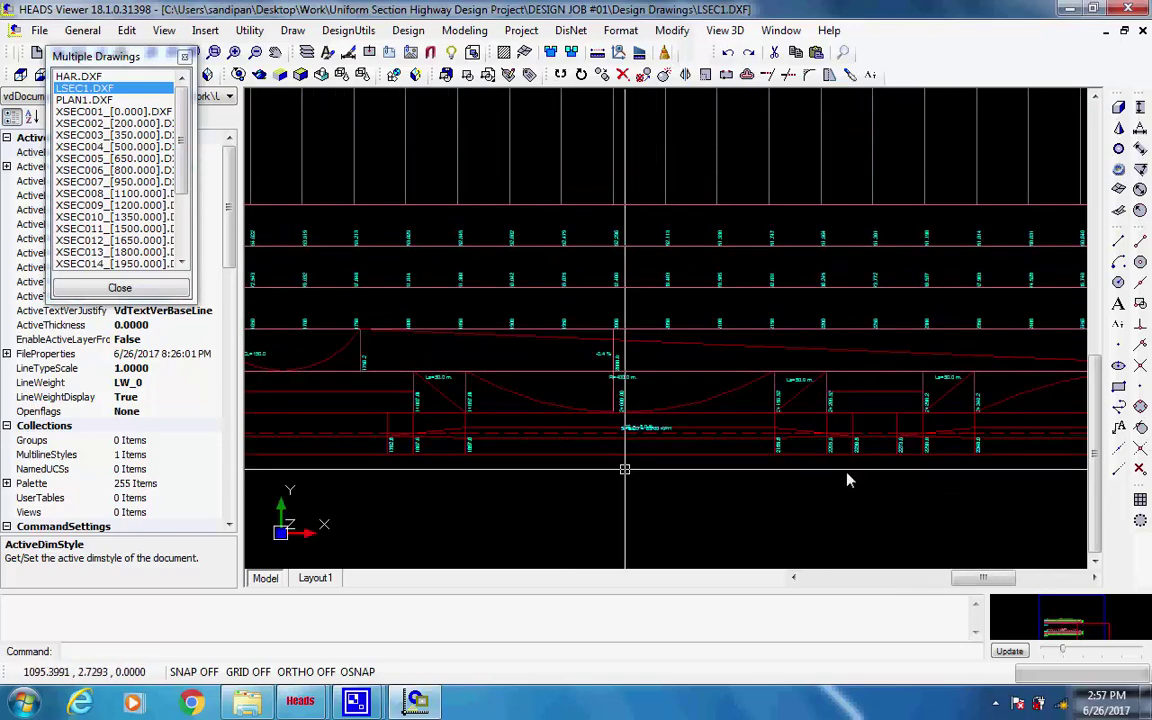
middle_drag(847, 480, 569, 484)
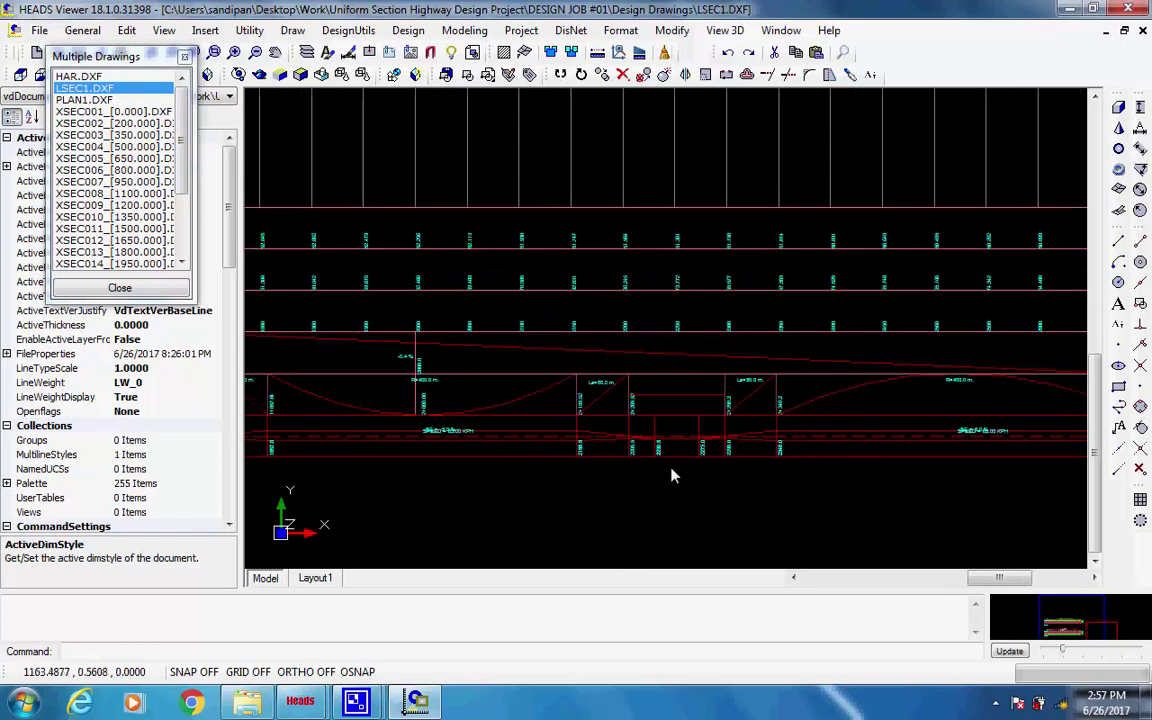
Display the plan drawing PLAN1.DXF and examine the carriageway lines, chainage labels and side slopes up close
click(70, 100)
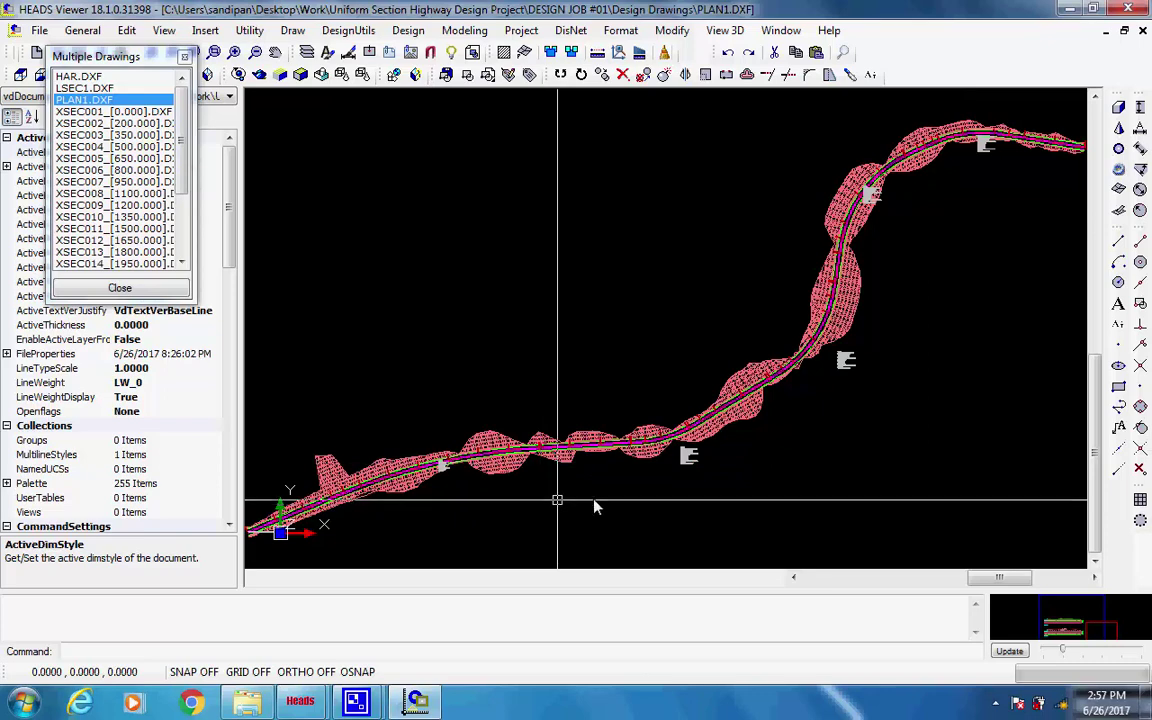
scroll(489, 463, up, 5)
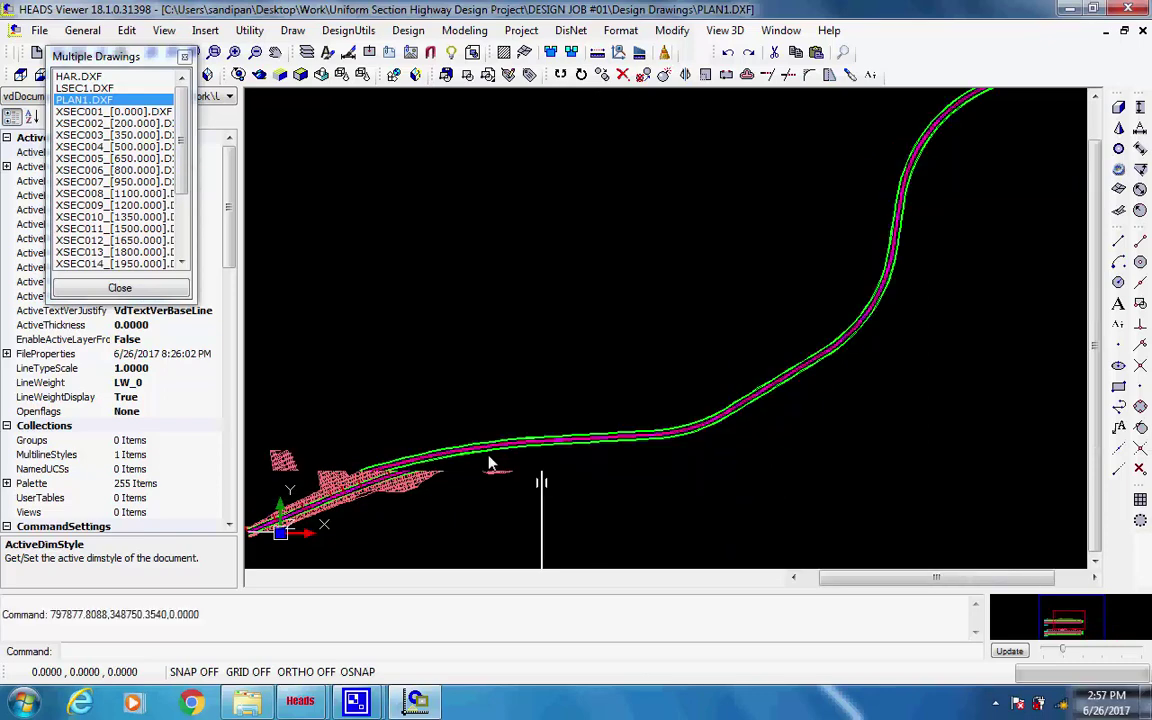
scroll(478, 462, up, 5)
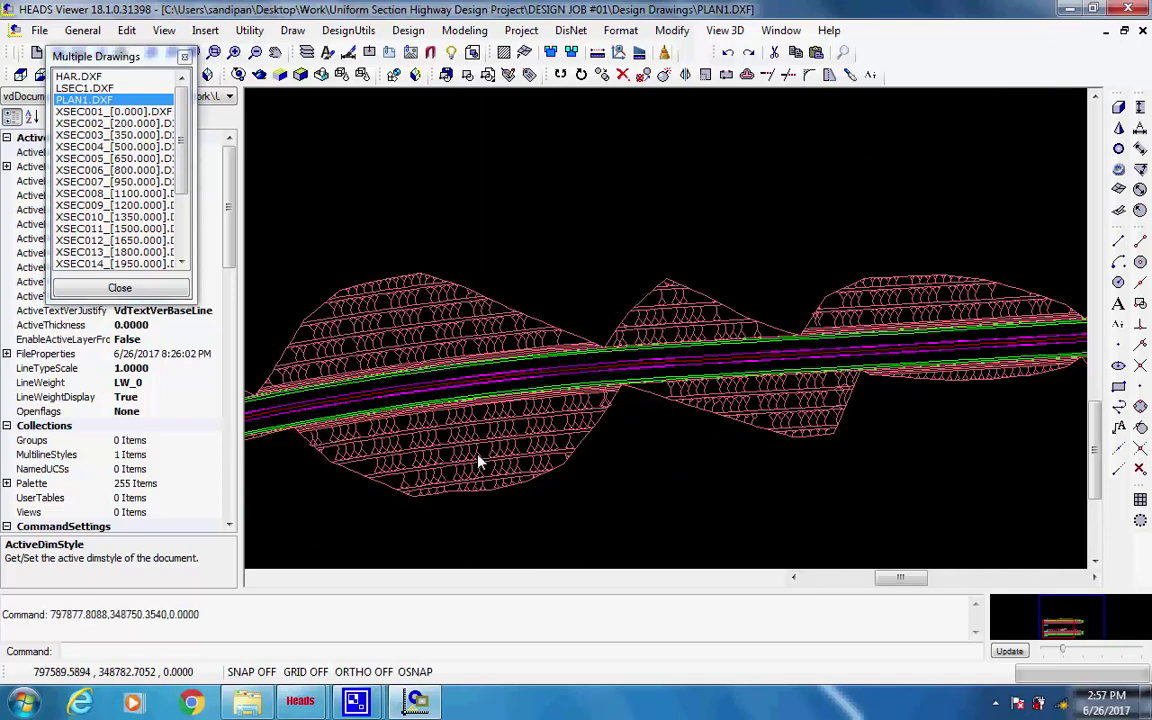
scroll(489, 455, up, 1)
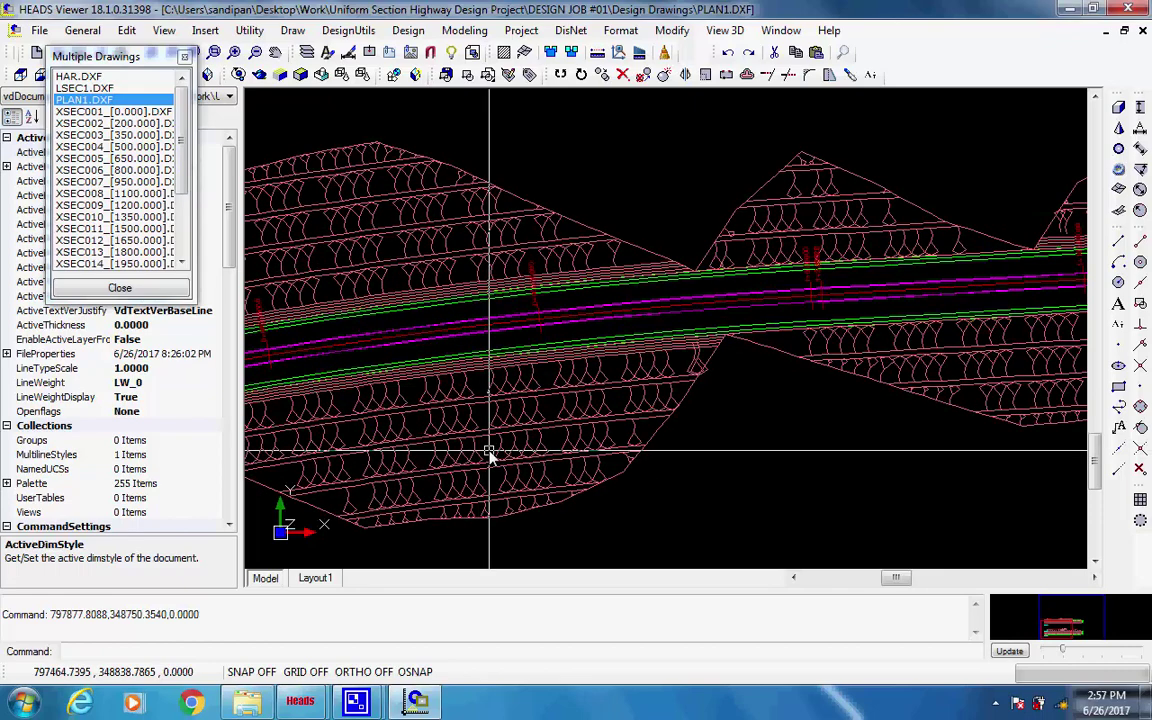
scroll(489, 455, up, 2)
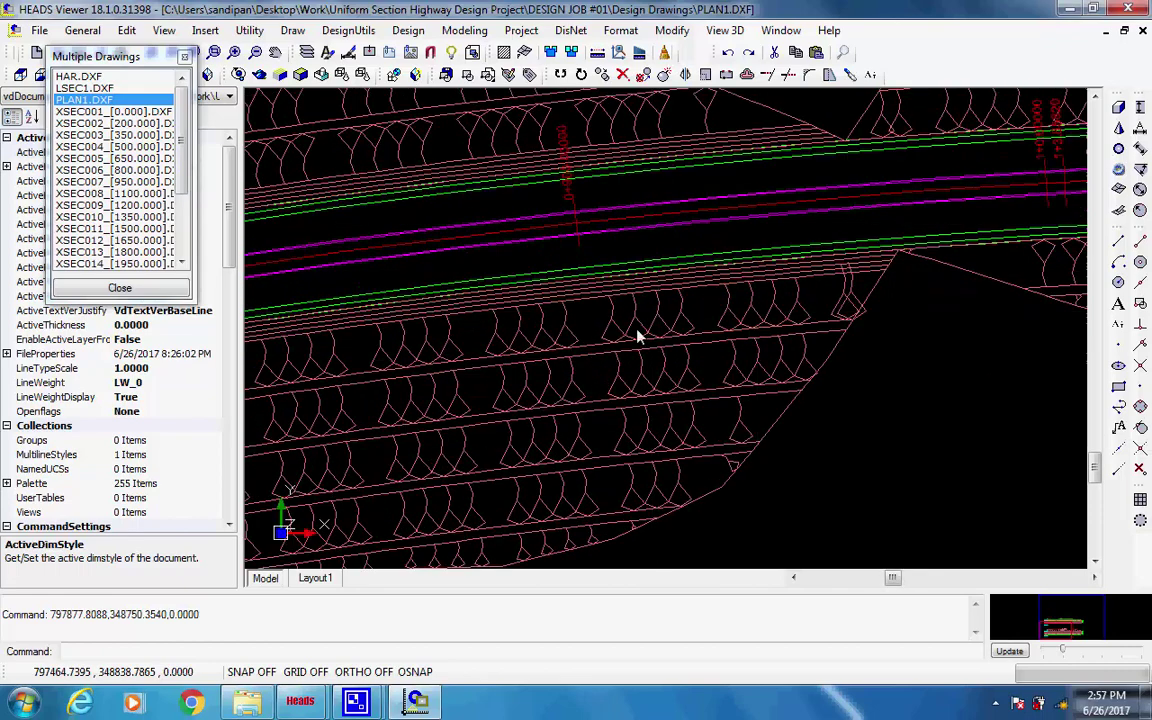
middle_drag(637, 337, 805, 475)
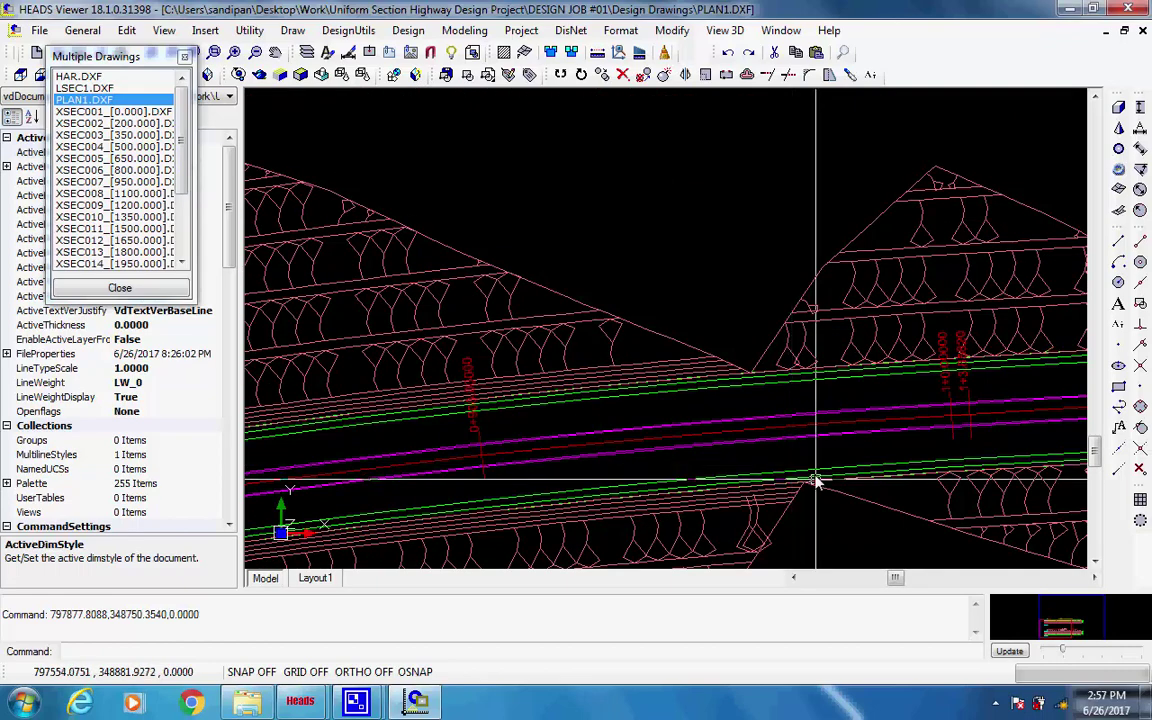
Follow the alignment in the plan to IP 2 and examine its curve data text
scroll(751, 390, down, 2)
scroll(757, 350, down, 4)
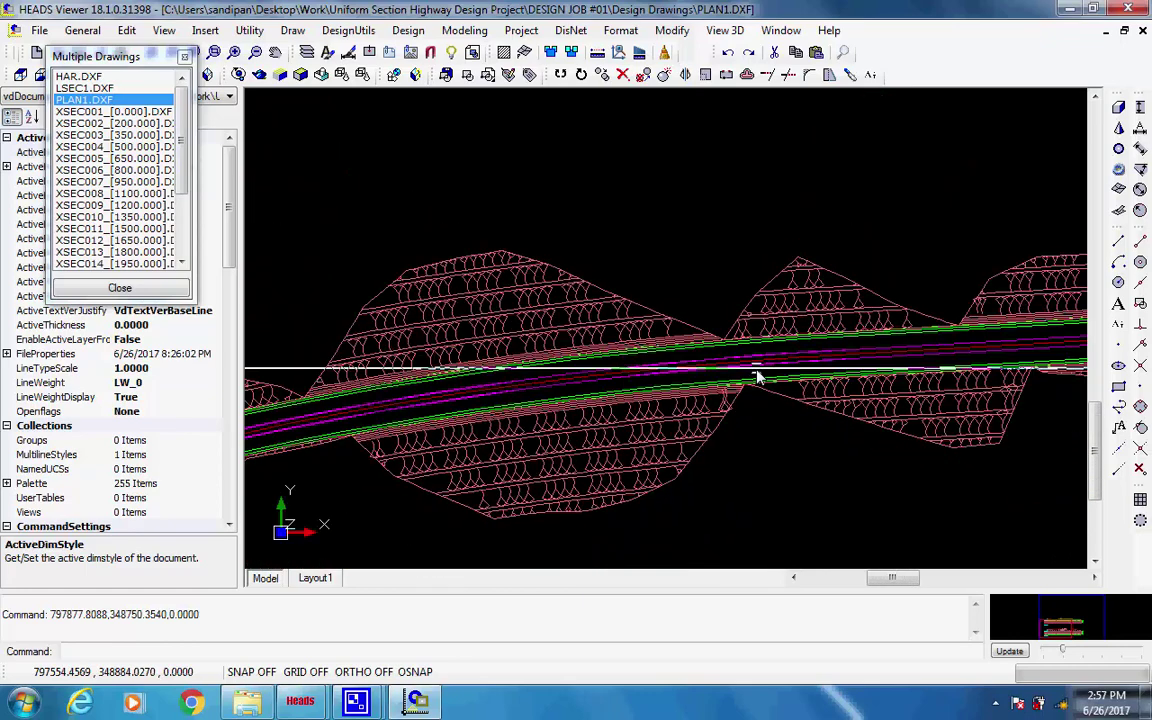
middle_drag(621, 483, 752, 425)
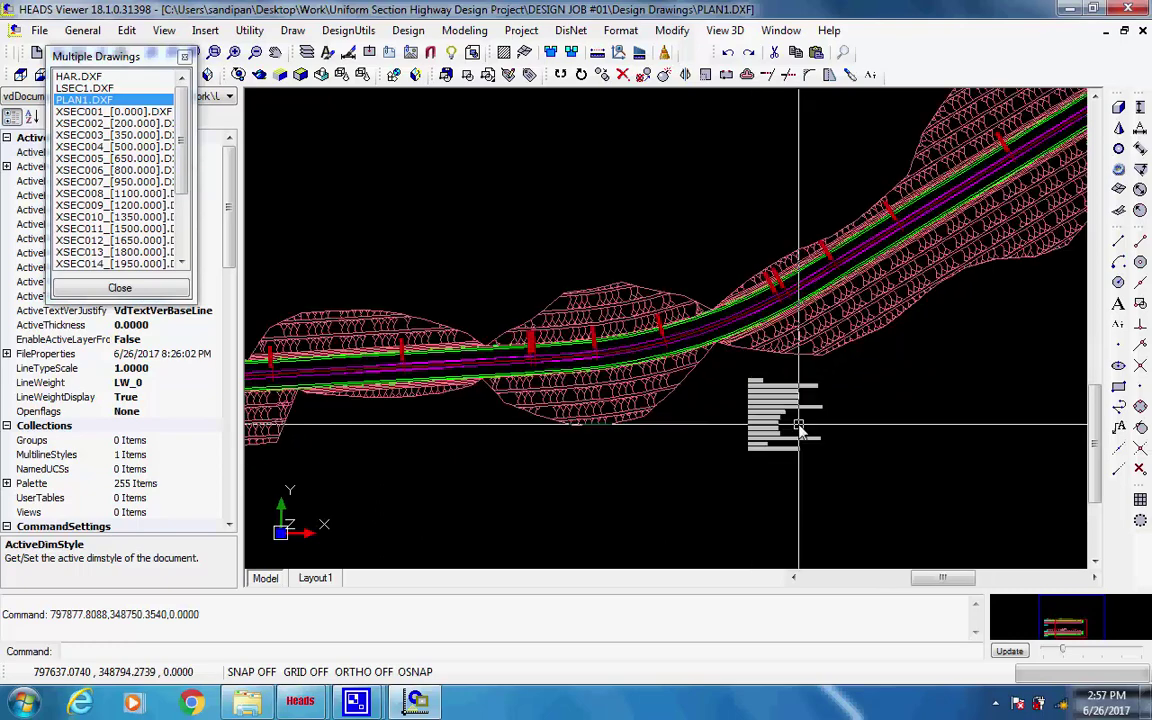
scroll(752, 423, up, 5)
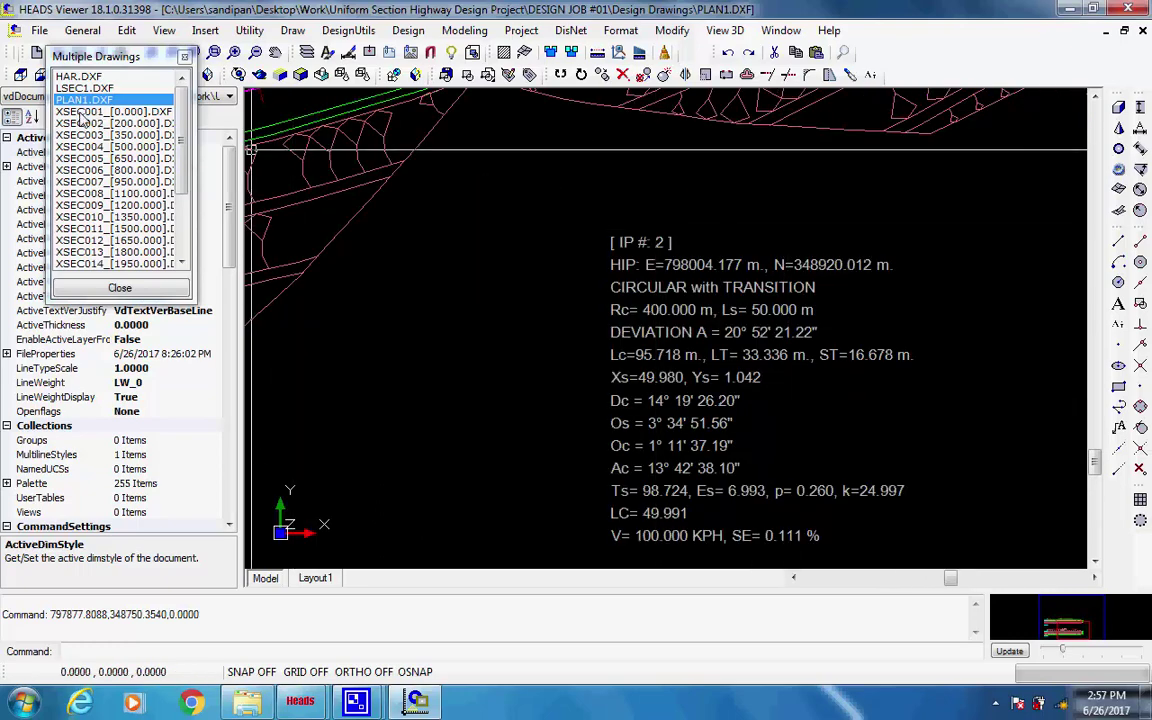
Display the cross section drawing XSEC004_[500.000].DXF and examine the uppermost section with its level and offset table
click(103, 147)
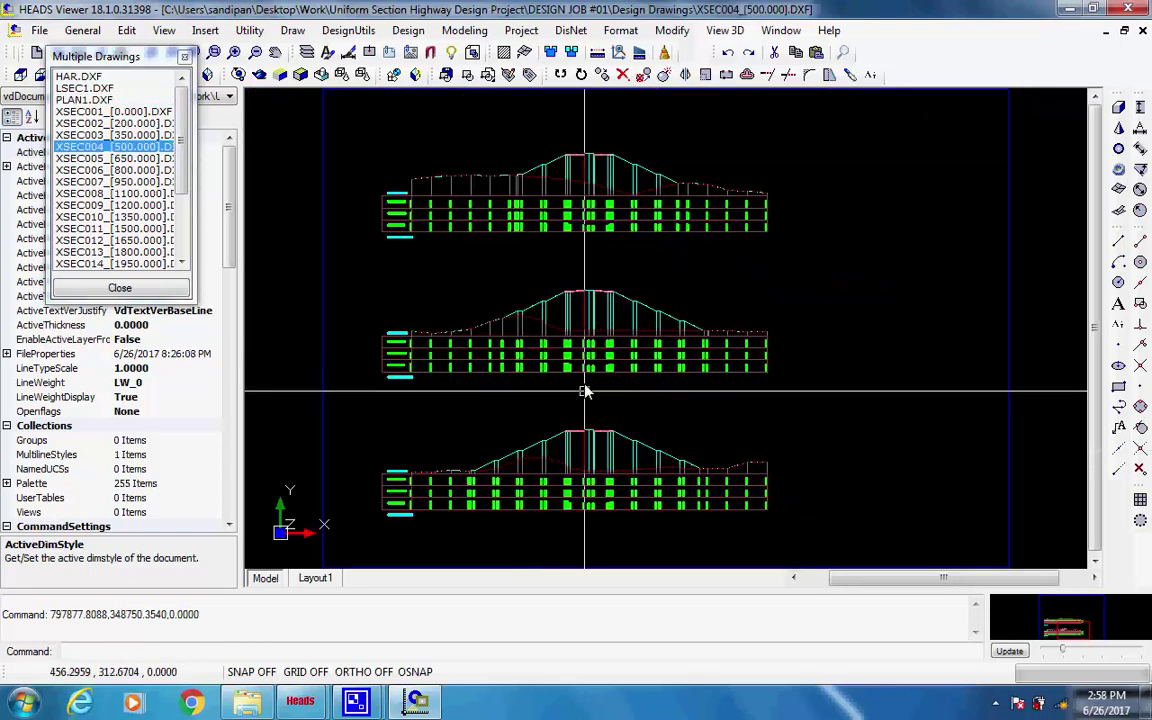
scroll(586, 170, up, 3)
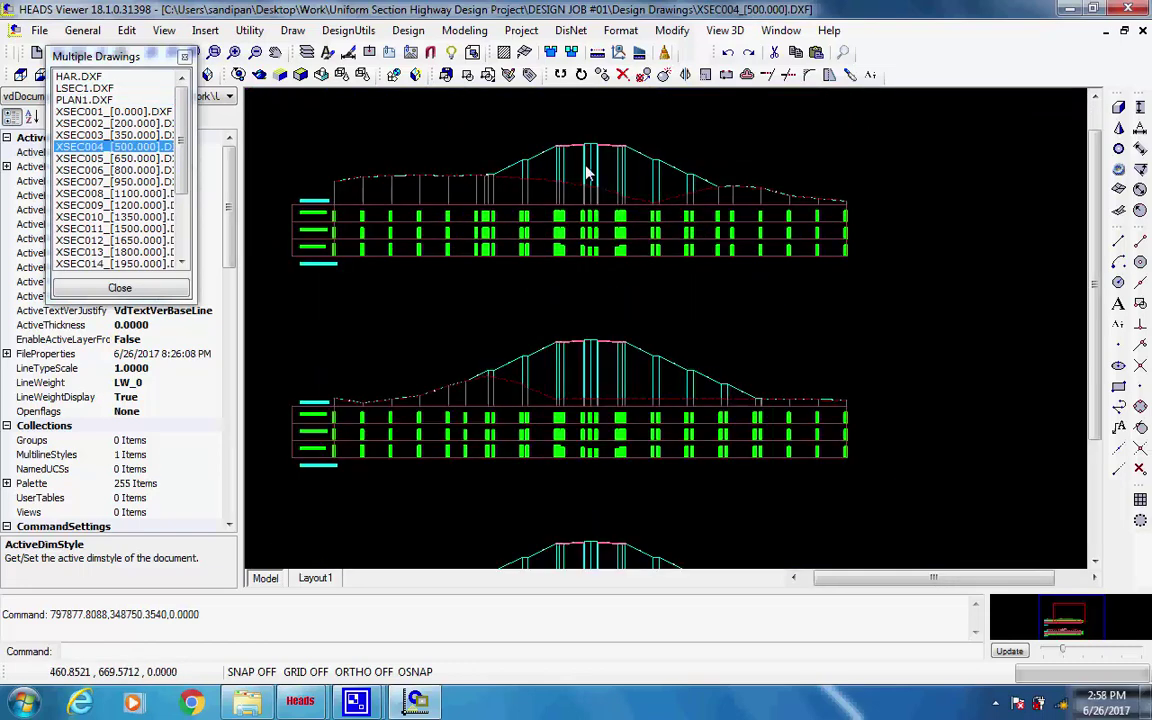
scroll(592, 195, up, 3)
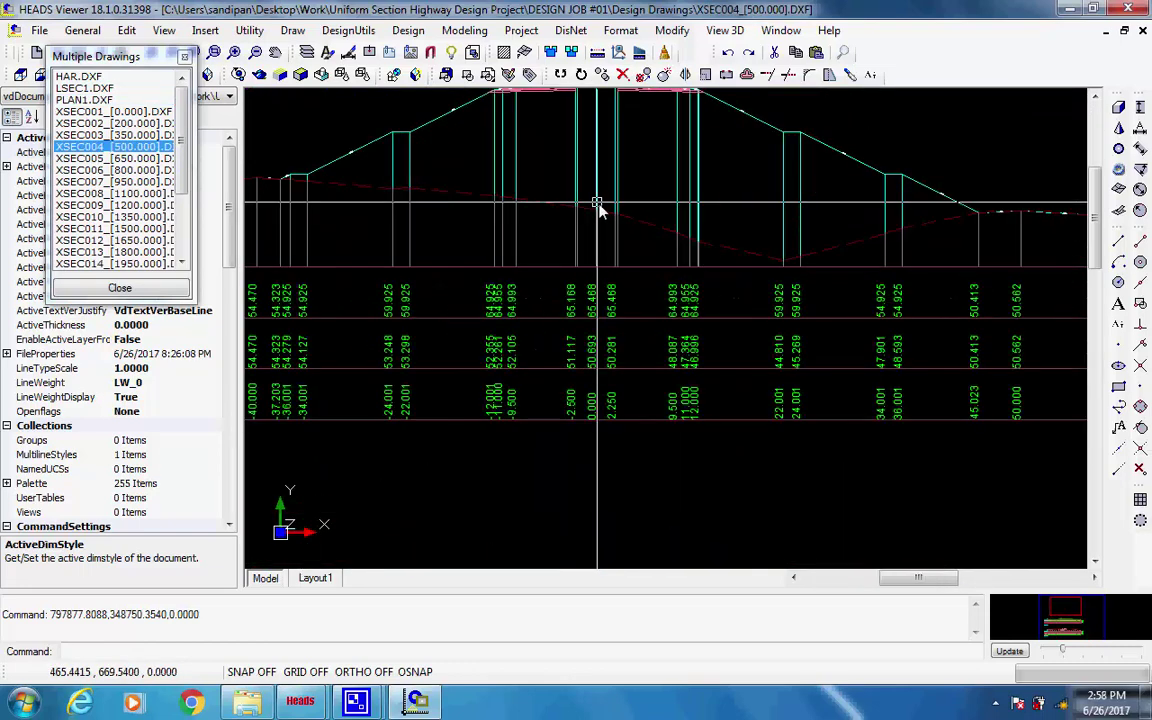
middle_drag(648, 307, 809, 344)
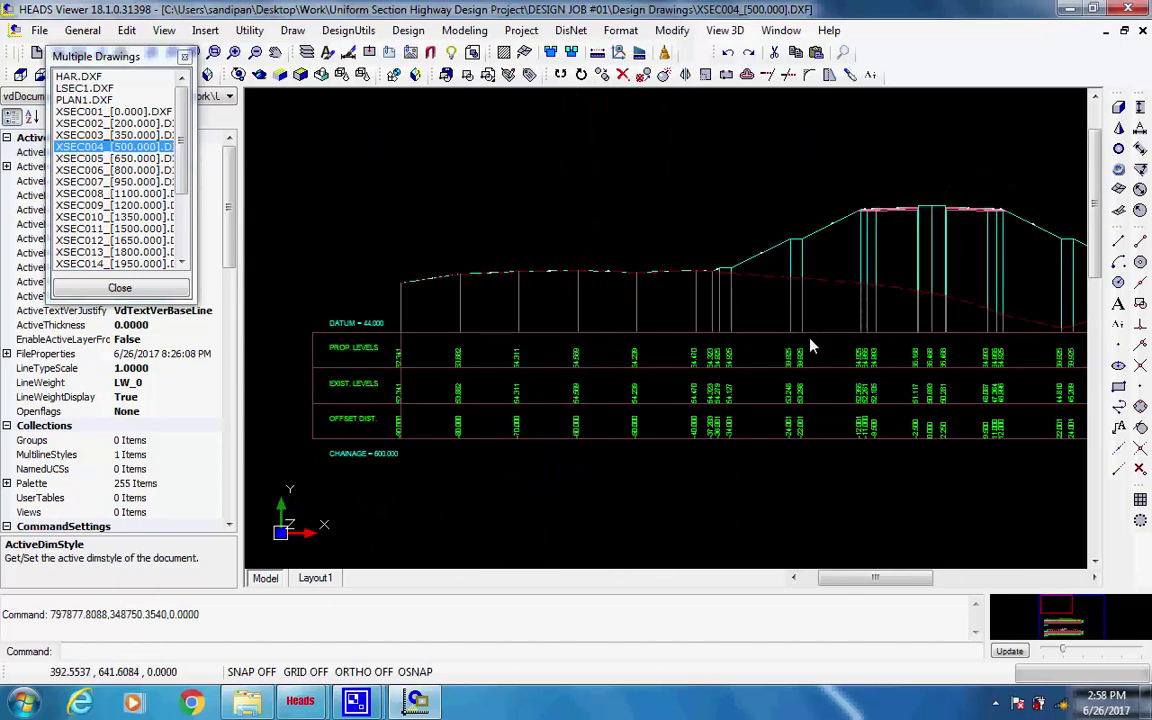
scroll(312, 424, up, 1)
scroll(322, 418, up, 2)
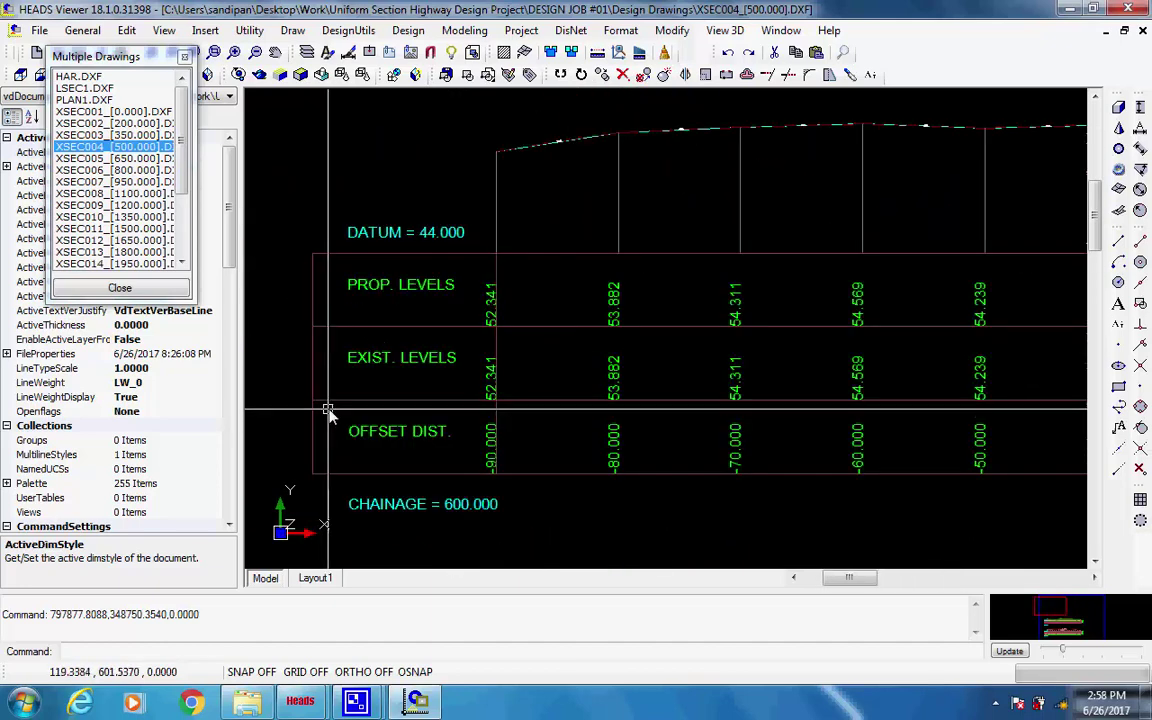
Examine the proposed levels, existing levels and offset distances of the cross section at chainage 600.000 again
scroll(322, 418, down, 1)
scroll(322, 418, down, 1)
scroll(851, 357, down, 2)
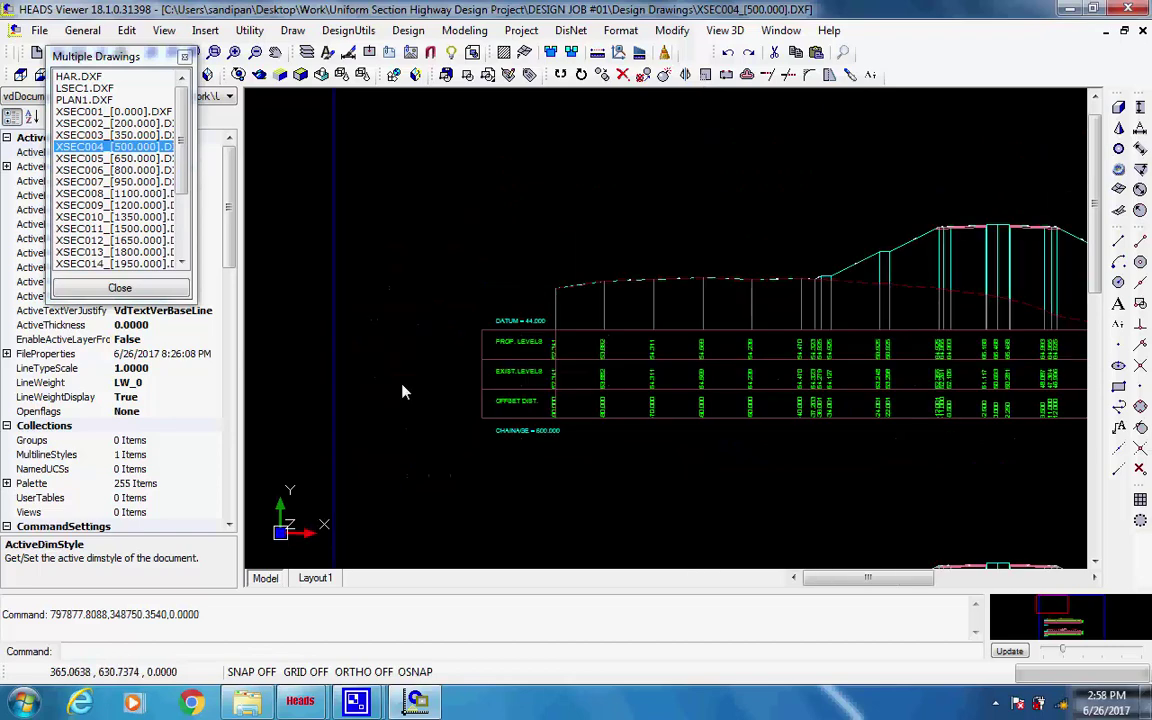
scroll(669, 317, up, 1)
scroll(380, 382, up, 3)
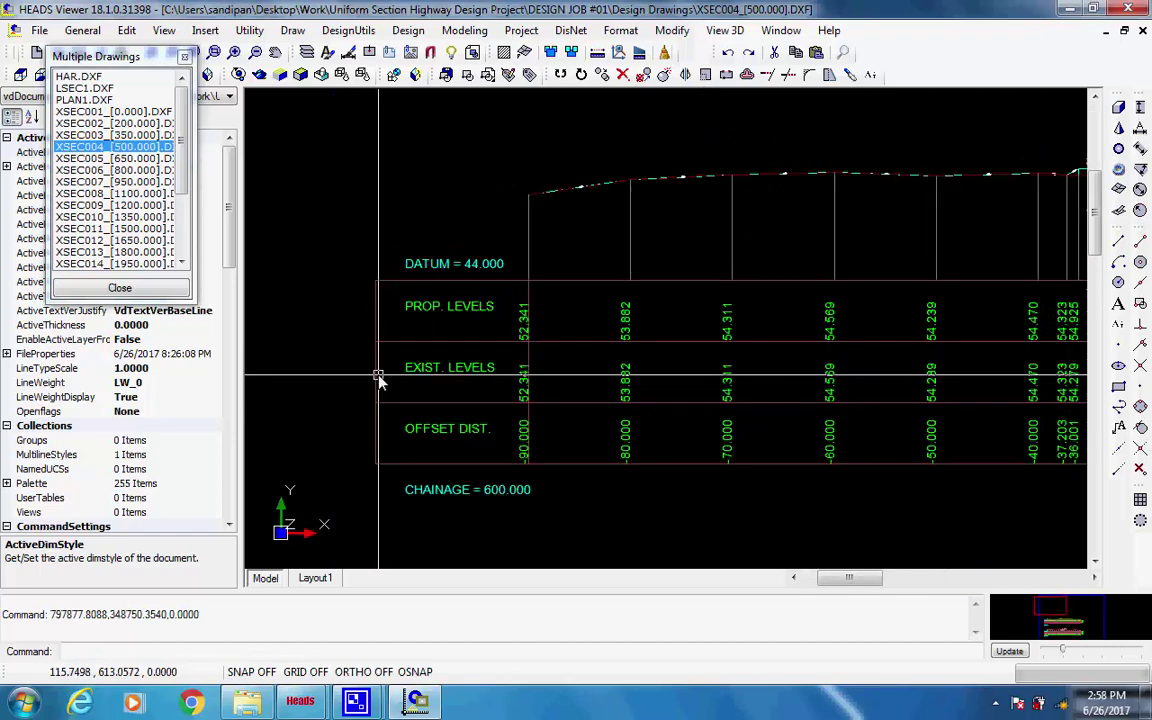
scroll(435, 370, down, 3)
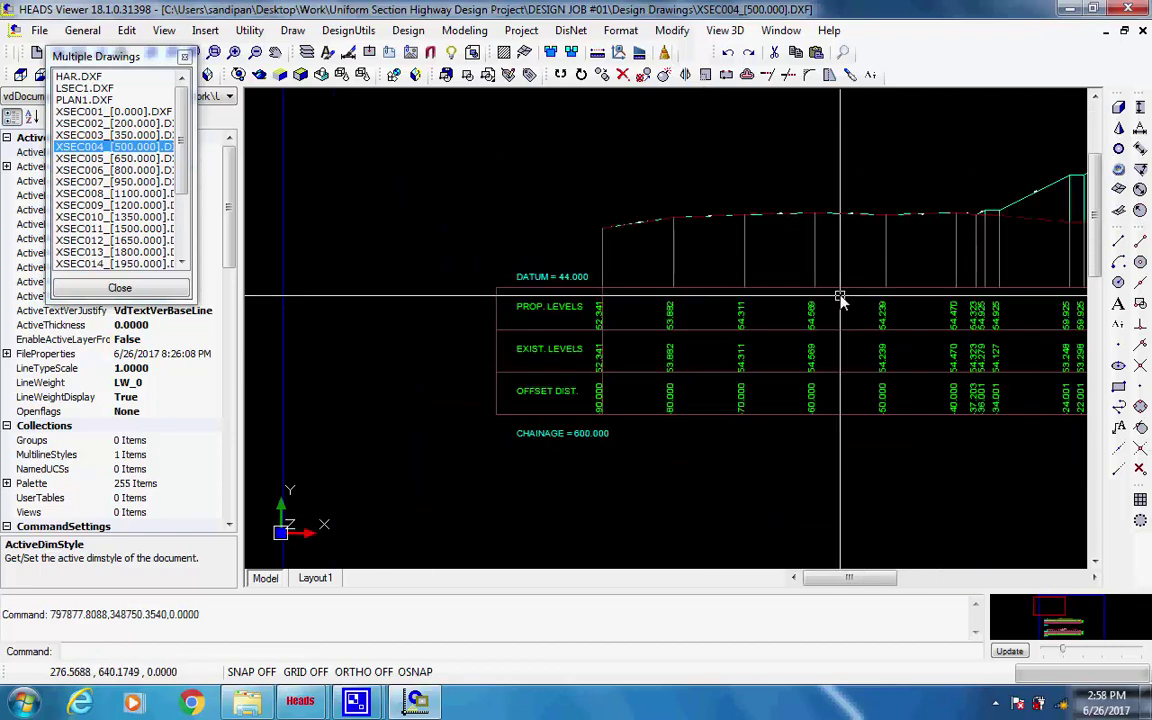